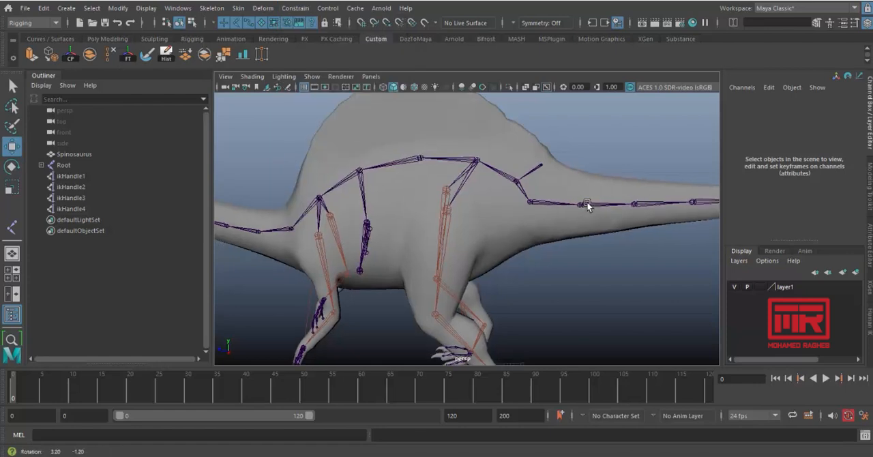
Check the rotation values of the first two tail joints, Tall_01 and Tall_02
click(549, 203)
scroll(514, 236, up, 2)
alt+drag(514, 236, 537, 227)
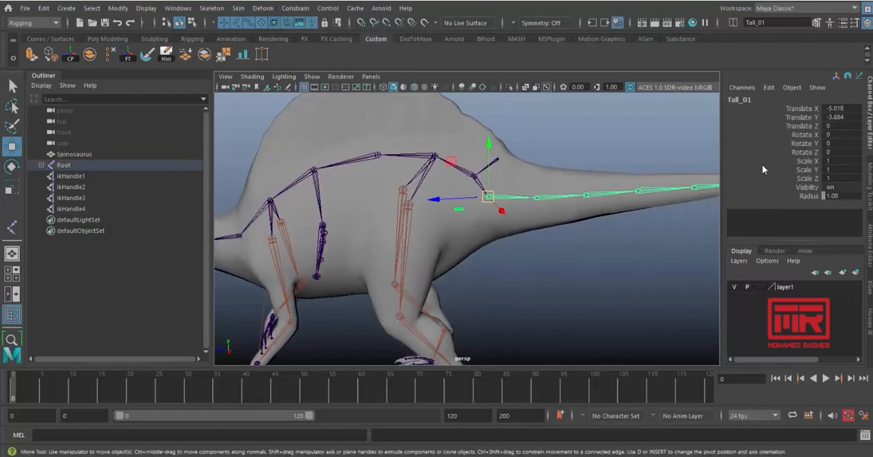
drag(803, 136, 803, 152)
alt+drag(629, 210, 530, 216)
alt+middle_drag(400, 196, 483, 204)
alt+drag(483, 204, 504, 202)
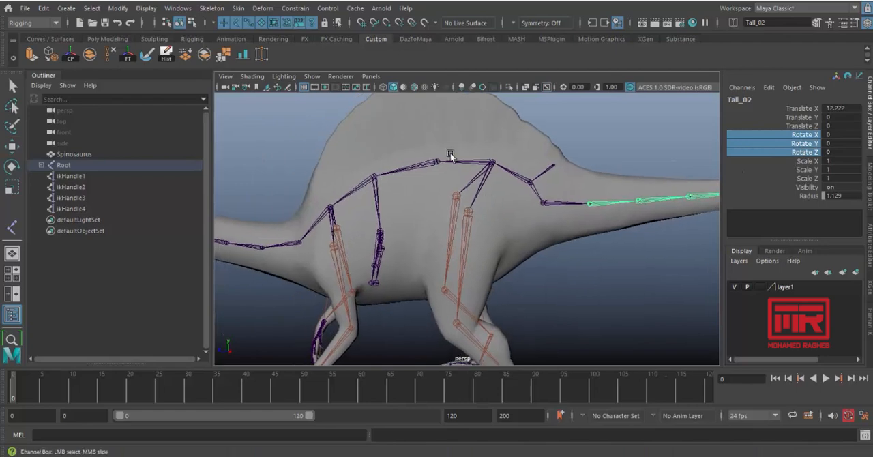
Check the rotation values of the left leg's knee and heel joints
drag(450, 155, 455, 176)
alt+middle_drag(445, 204, 474, 128)
alt+drag(474, 128, 712, 234)
click(510, 234)
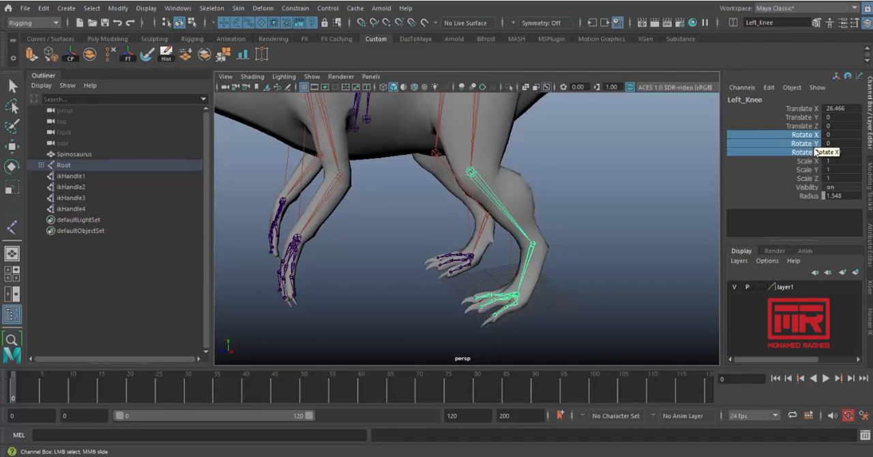
alt+middle_drag(592, 228, 590, 199)
alt+right_drag(590, 199, 584, 265)
click(555, 220)
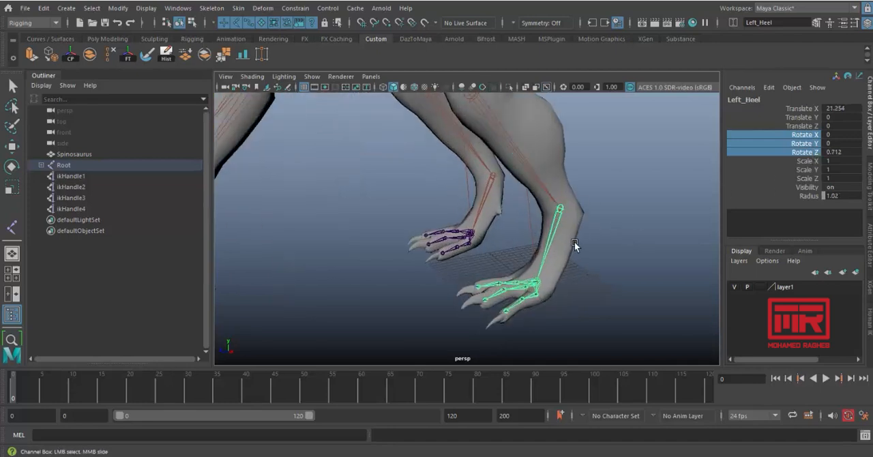
Examine the rotation values of the left foot's toe joints, including the pinky and middle toes
alt+middle_drag(516, 283, 522, 266)
alt+right_drag(524, 270, 567, 341)
alt+middle_drag(559, 300, 515, 270)
alt+drag(515, 270, 549, 323)
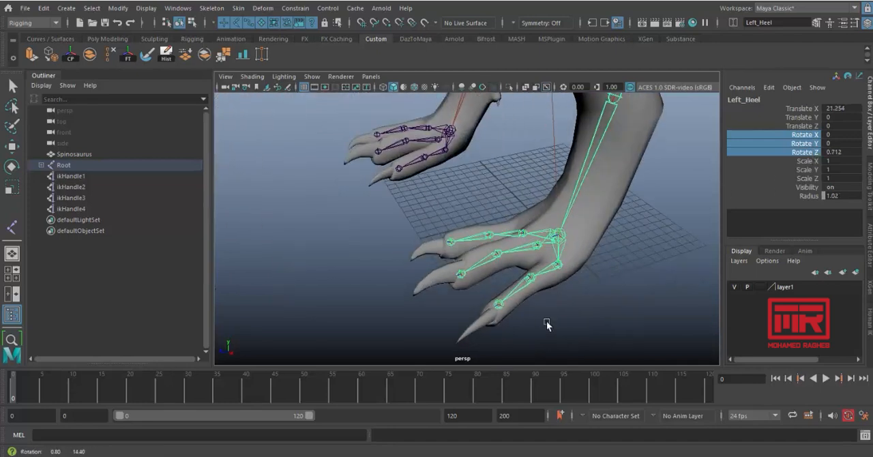
click(551, 281)
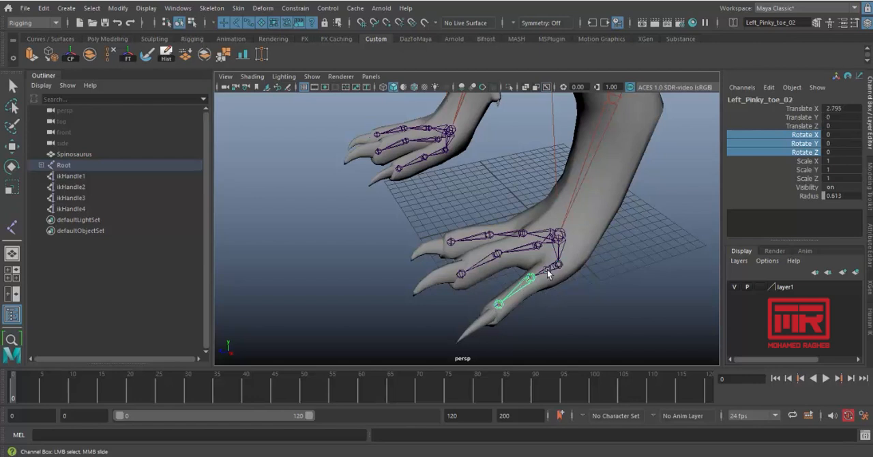
click(546, 273)
click(512, 252)
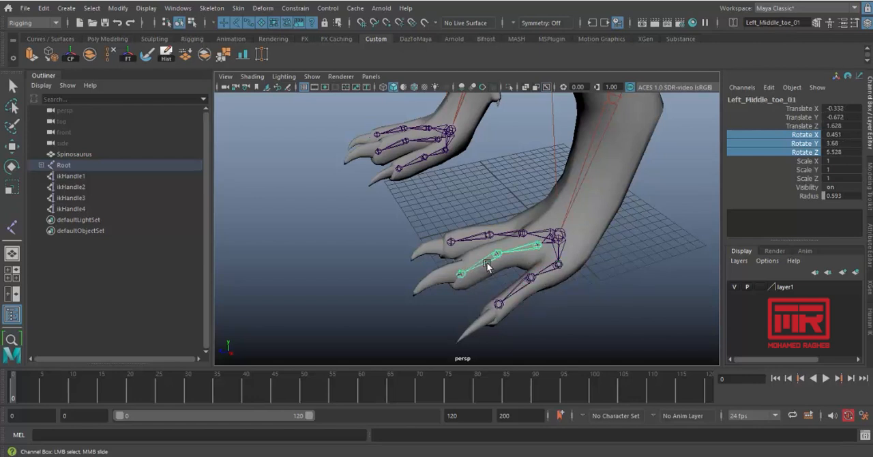
alt+drag(491, 260, 482, 241)
click(480, 236)
Examine the rotation values of the second joints in the right foot's index and pinky toes
click(451, 196)
key(q)
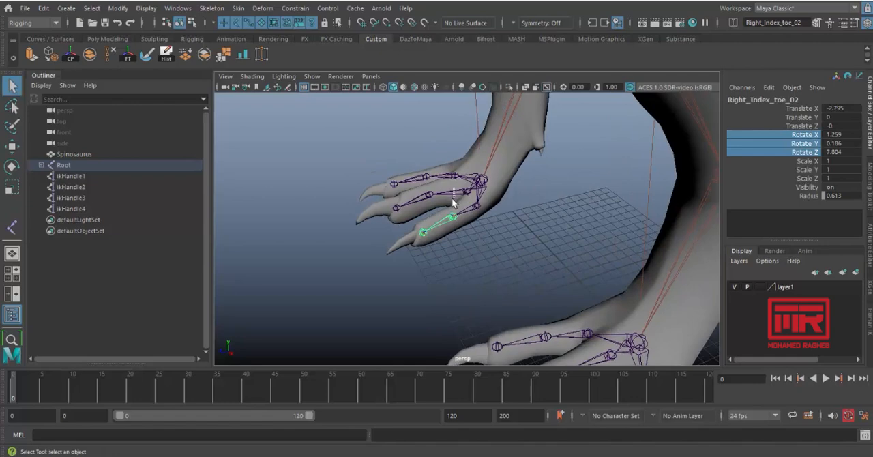
drag(453, 197, 418, 225)
click(424, 177)
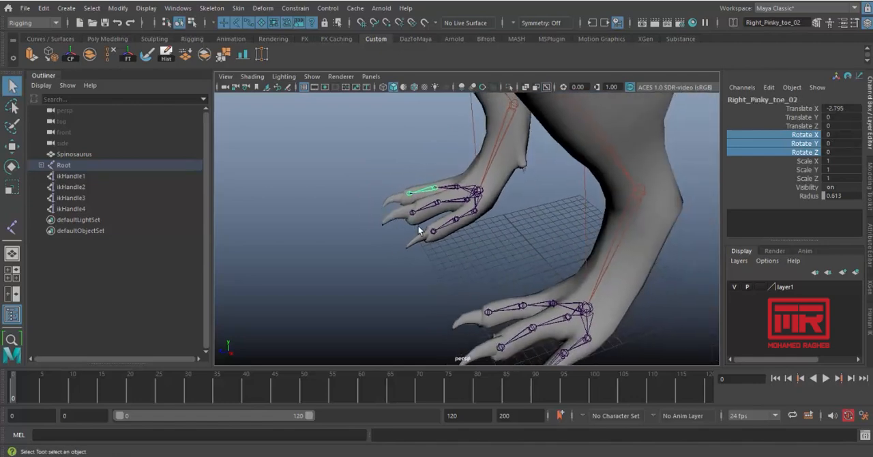
Select every joint from Root to Tall_Tip in the Outliner, collapse the hierarchy and clear the selection
key(w)
alt+right_drag(572, 254, 400, 215)
alt+middle_drag(400, 214, 418, 258)
alt+right_drag(493, 255, 417, 235)
alt+middle_drag(416, 235, 440, 277)
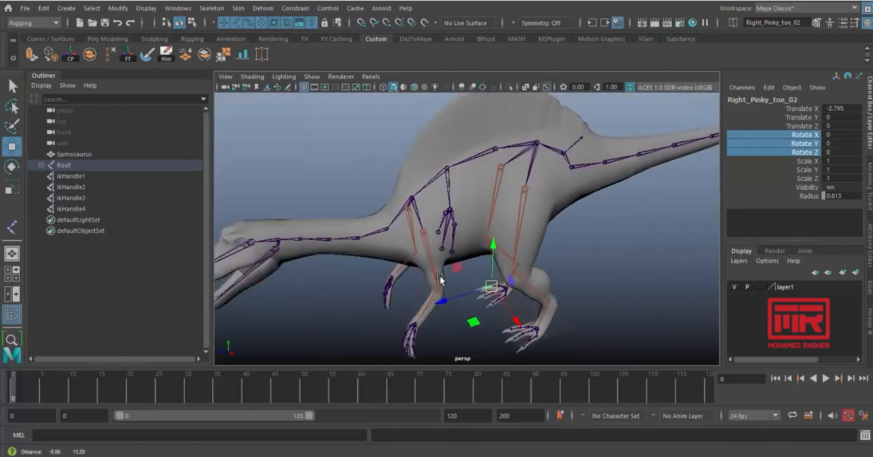
alt+drag(440, 278, 437, 249)
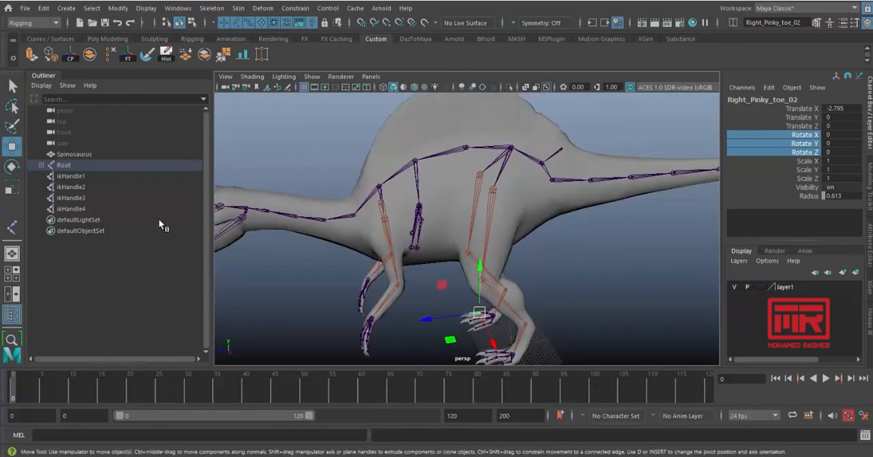
shift+click(42, 167)
click(63, 166)
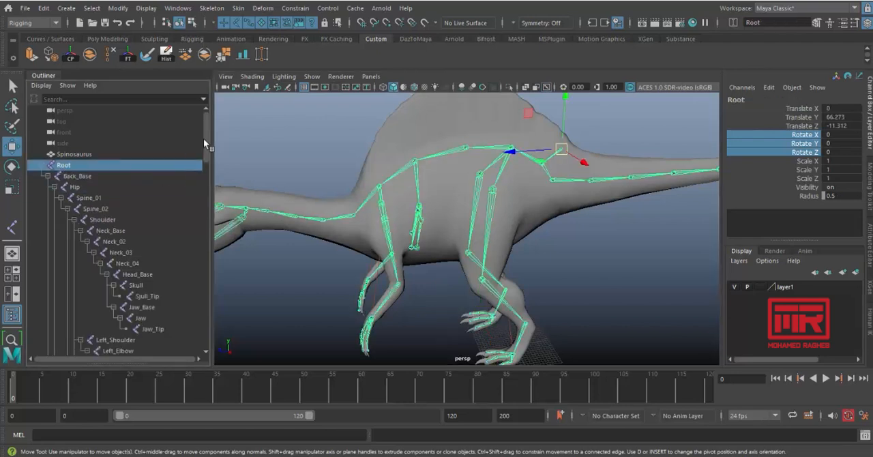
drag(204, 142, 203, 332)
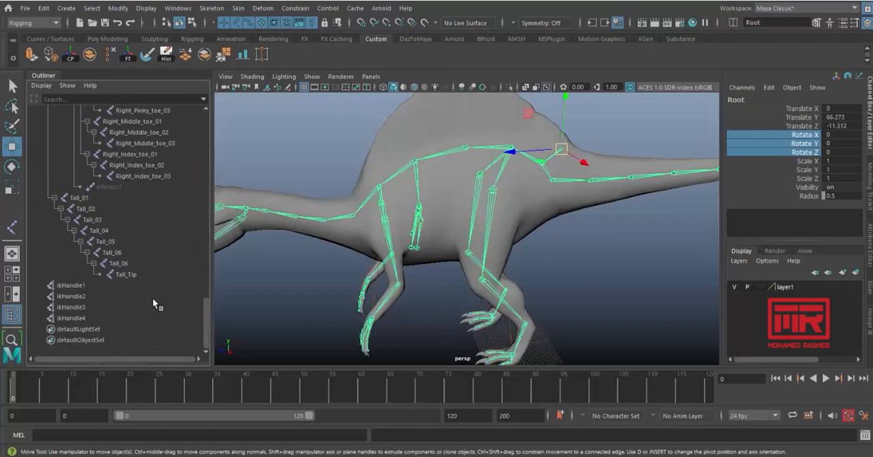
shift+click(127, 274)
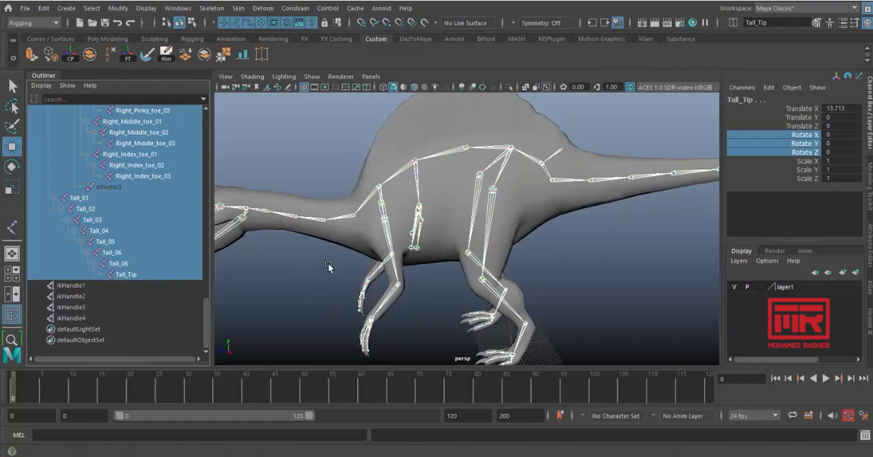
scroll(103, 244, up, 10)
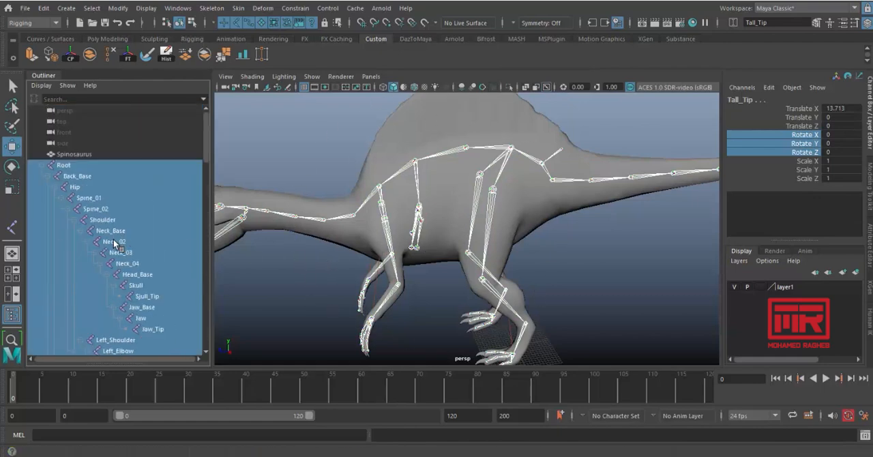
click(44, 166)
click(293, 133)
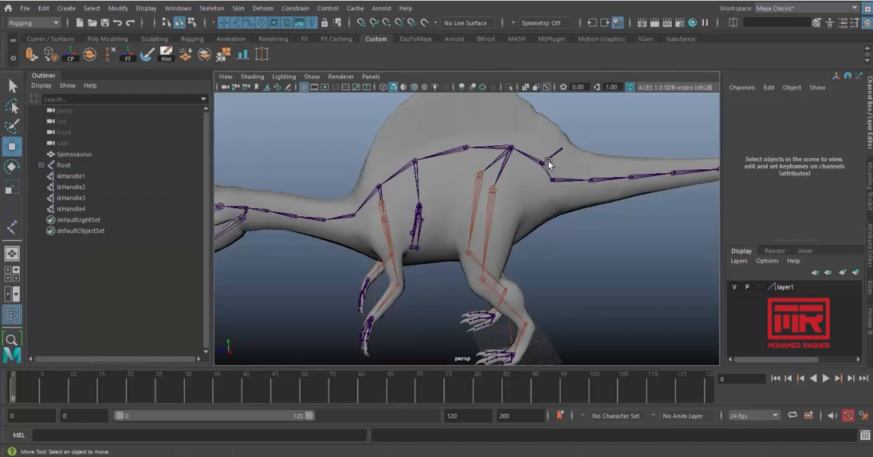
Select the Root joint together with its entire hierarchy
click(559, 159)
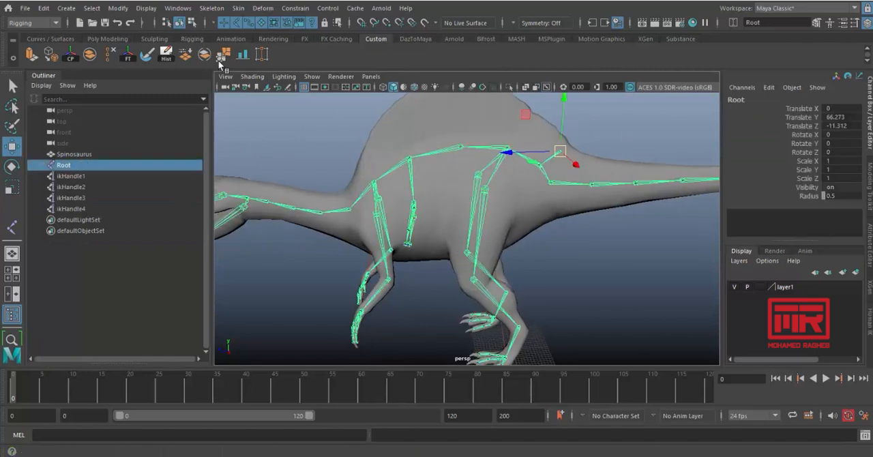
click(92, 8)
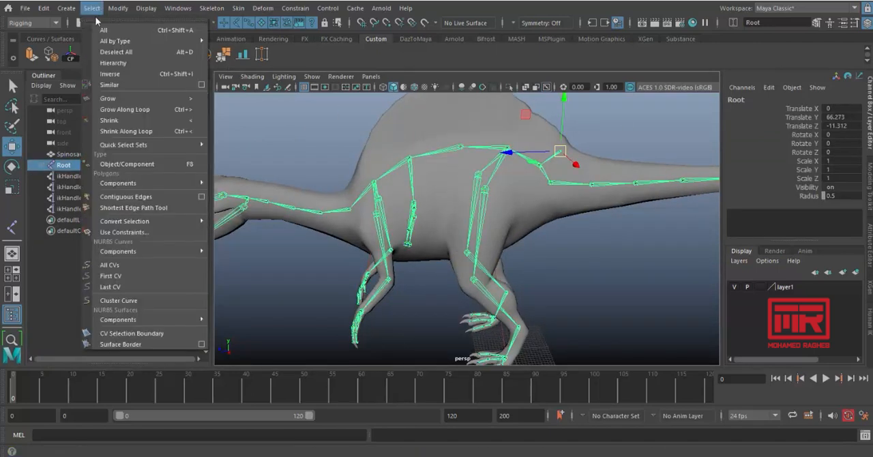
click(118, 66)
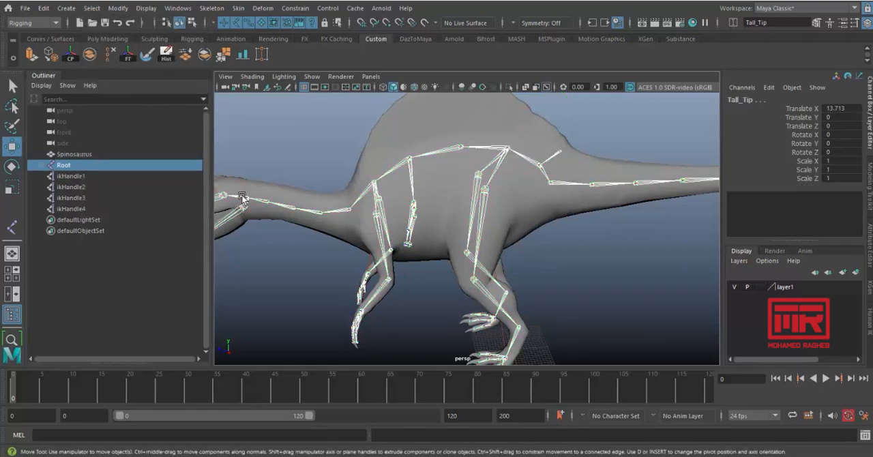
Clear the hierarchy selection and select only the Root joint
alt+drag(242, 198, 462, 195)
click(605, 131)
click(551, 146)
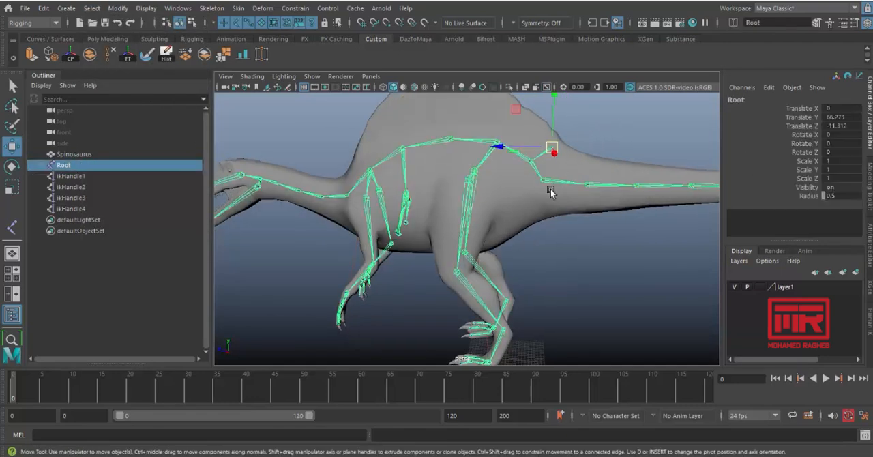
right_click(553, 149)
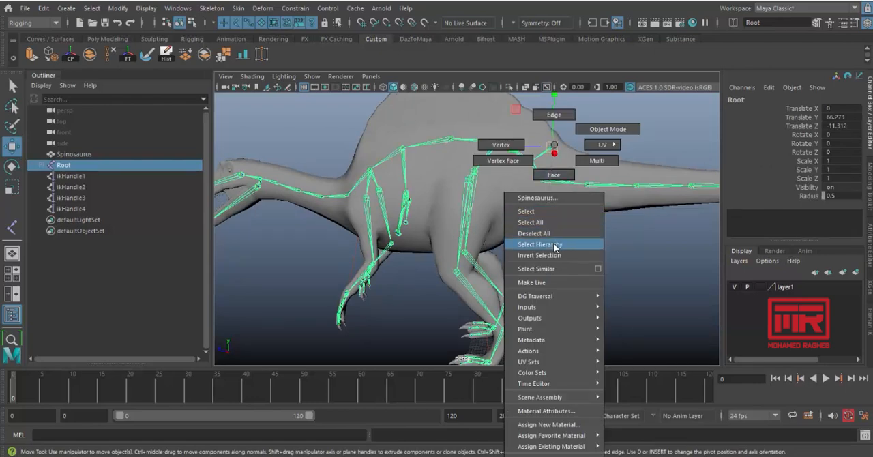
click(460, 262)
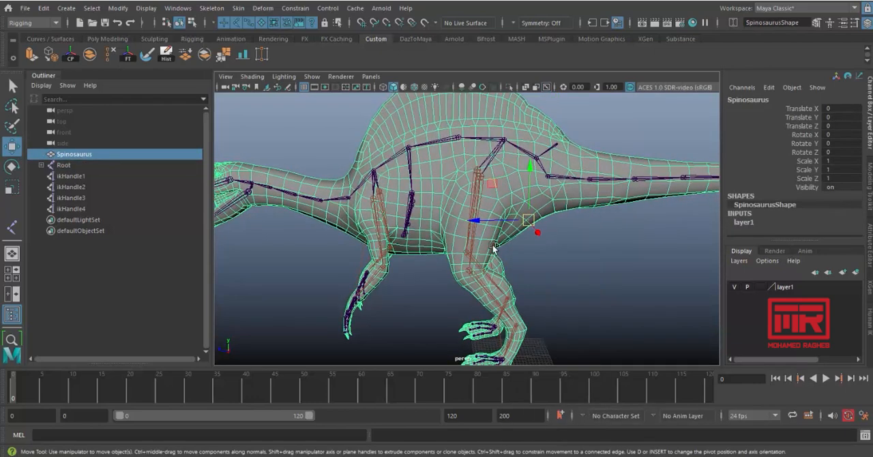
key(ctrl+z)
Select the full hierarchy under the Root joint and freeze the transformations of all its joints
right_click(551, 162)
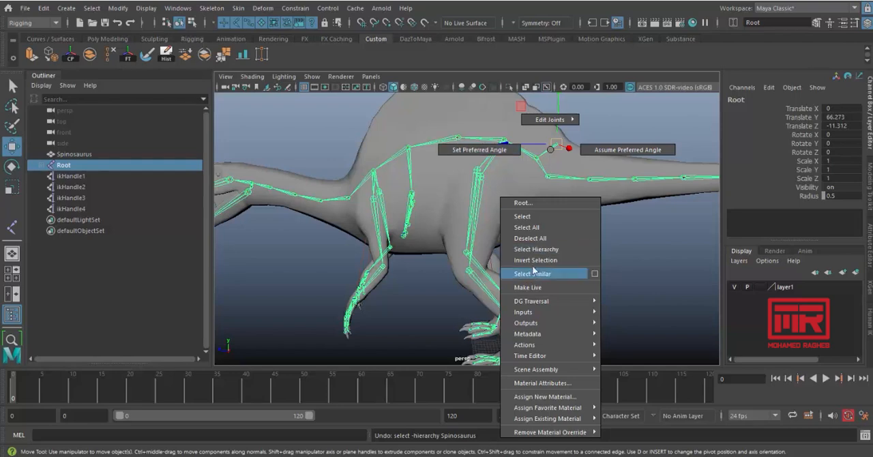
click(546, 249)
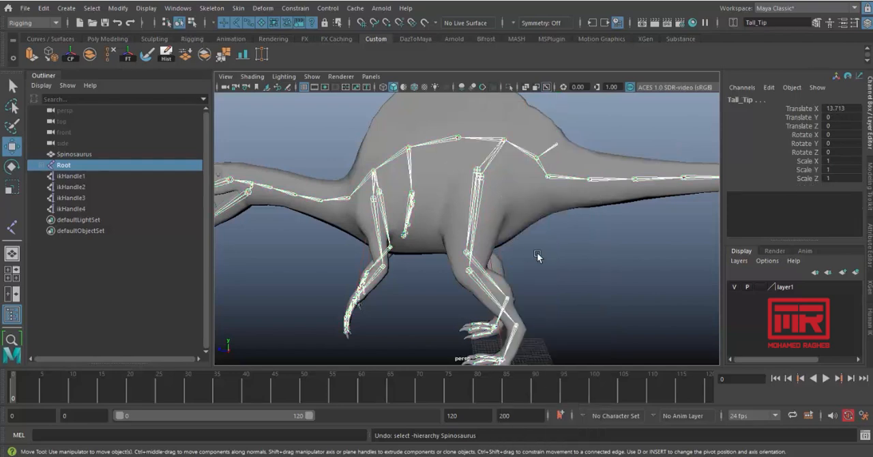
key(f)
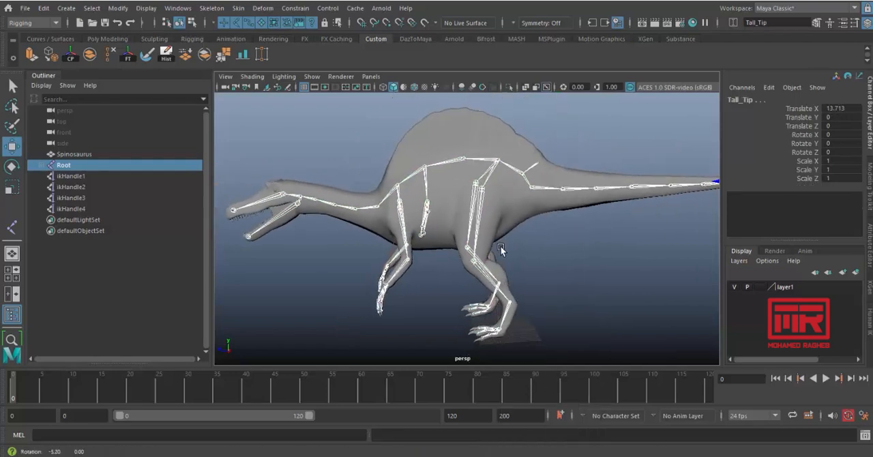
click(130, 56)
Inspect the frozen rotation values of the left foot's pinky and middle toe joints
alt+drag(557, 286, 577, 265)
scroll(541, 290, up, 2)
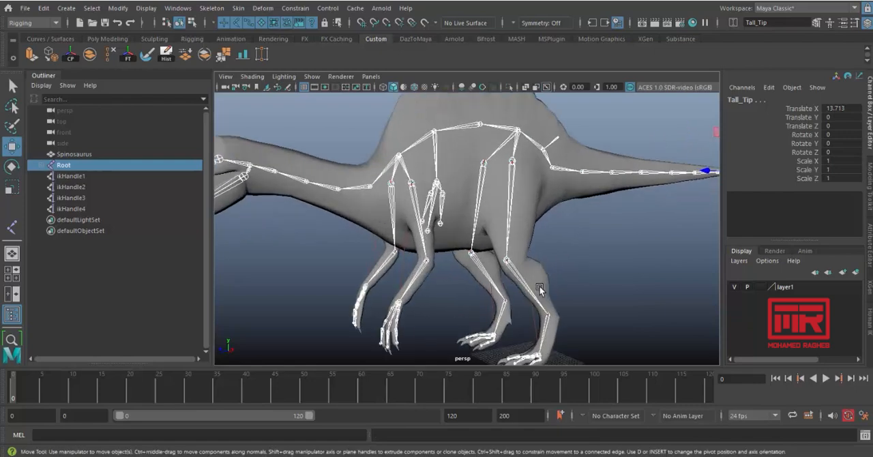
scroll(540, 290, up, 6)
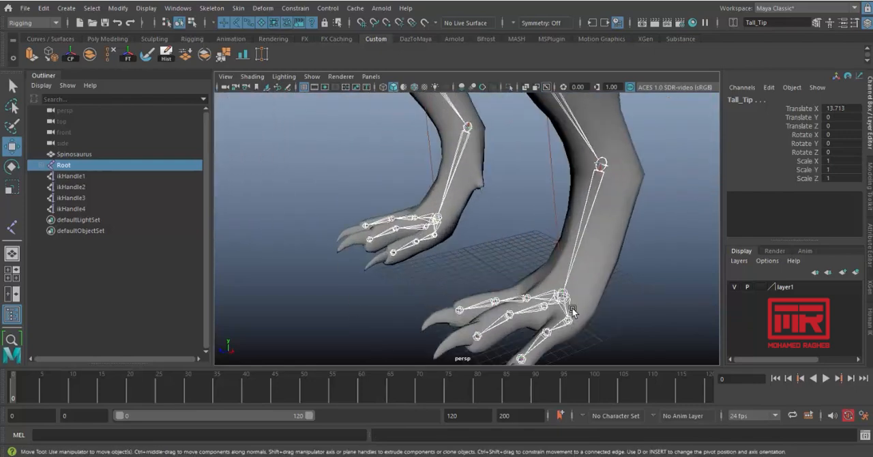
click(592, 318)
click(566, 325)
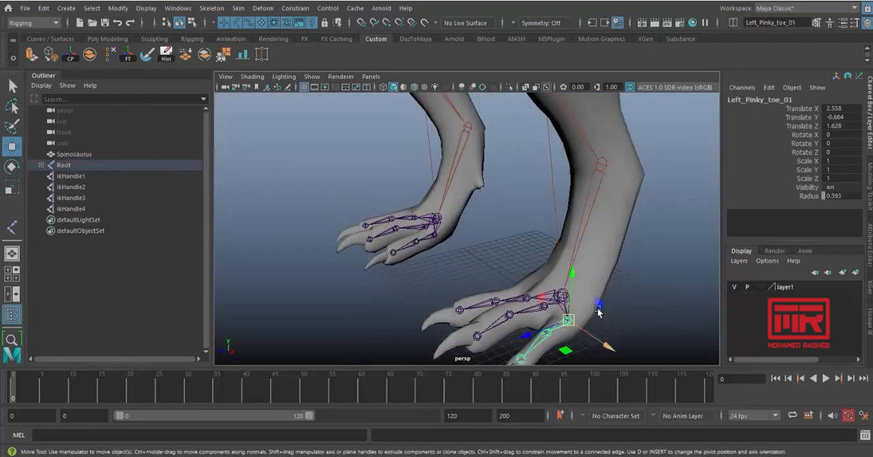
alt+drag(598, 310, 588, 281)
drag(808, 135, 804, 152)
mouse_move(503, 275)
alt+mouse_down()
mouse_move(503, 286)
mouse_move(496, 274)
mouse_move(504, 266)
alt+mouse_up()
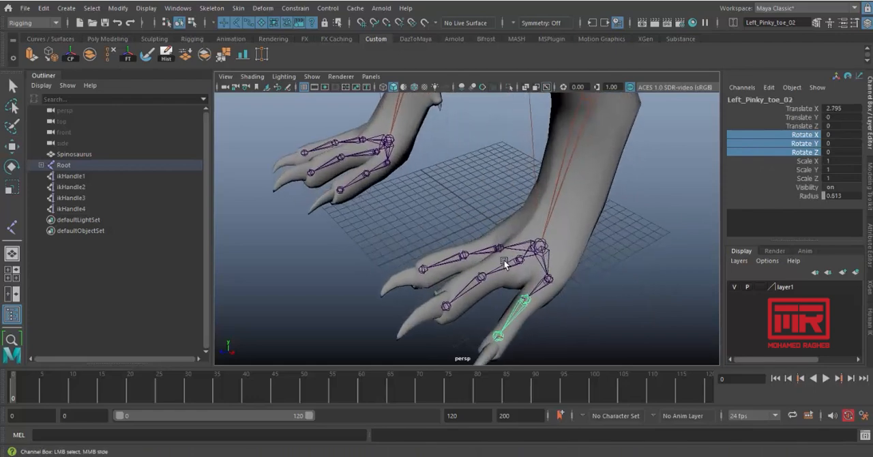
click(464, 286)
click(478, 294)
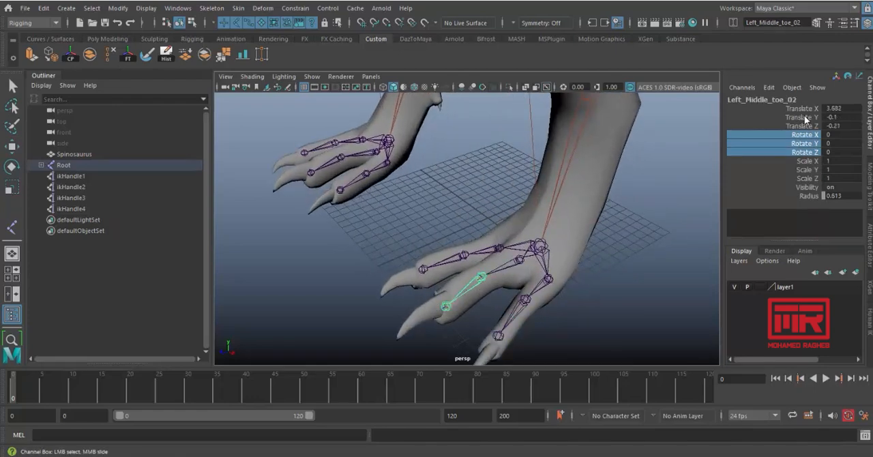
Compare the translation and rotation values of the left middle toe's second joint
drag(807, 110, 808, 127)
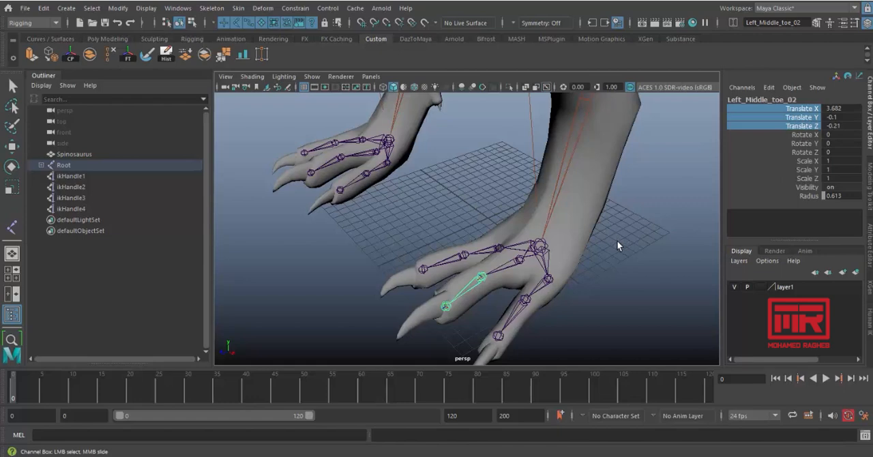
key(q)
scroll(614, 247, down, 5)
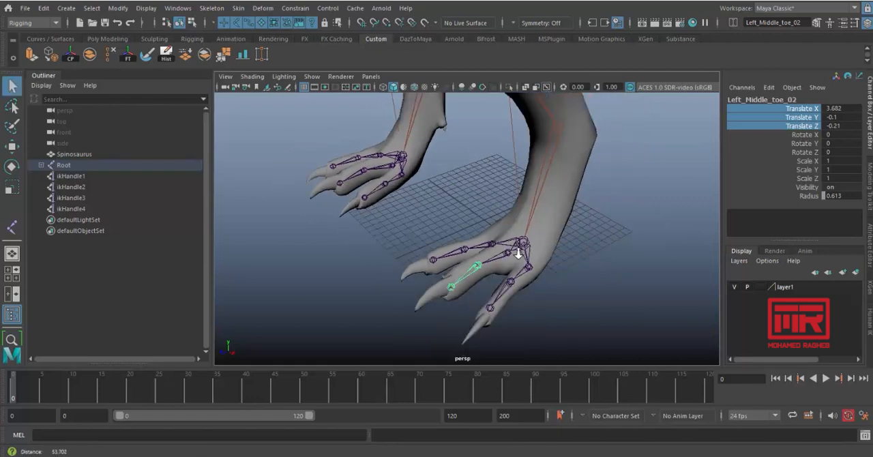
click(11, 147)
alt+drag(613, 233, 542, 216)
alt+middle_drag(543, 216, 549, 264)
alt+drag(549, 264, 534, 247)
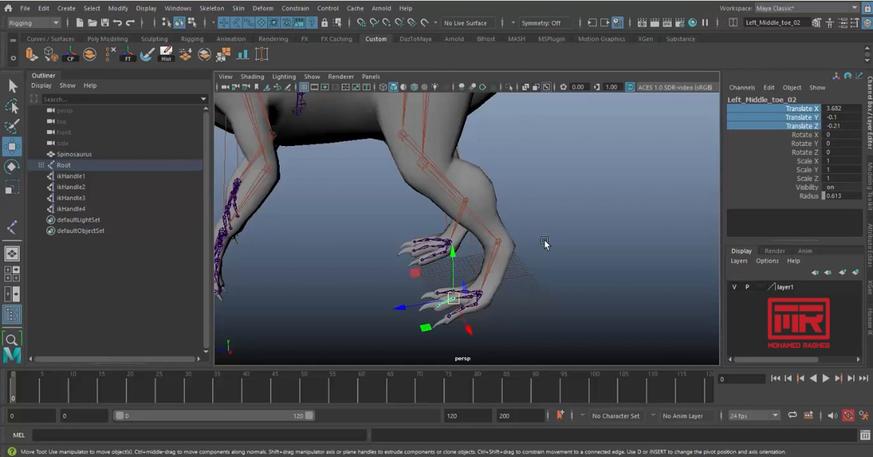
alt+drag(544, 239, 511, 260)
drag(801, 135, 798, 151)
alt+drag(579, 244, 526, 285)
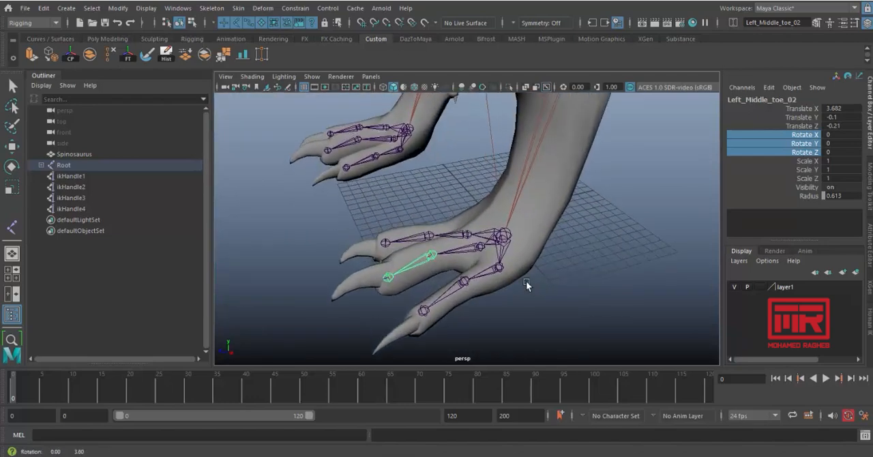
Try rotating the left pinky toe's first joint and undo the rotation
click(493, 273)
key(e)
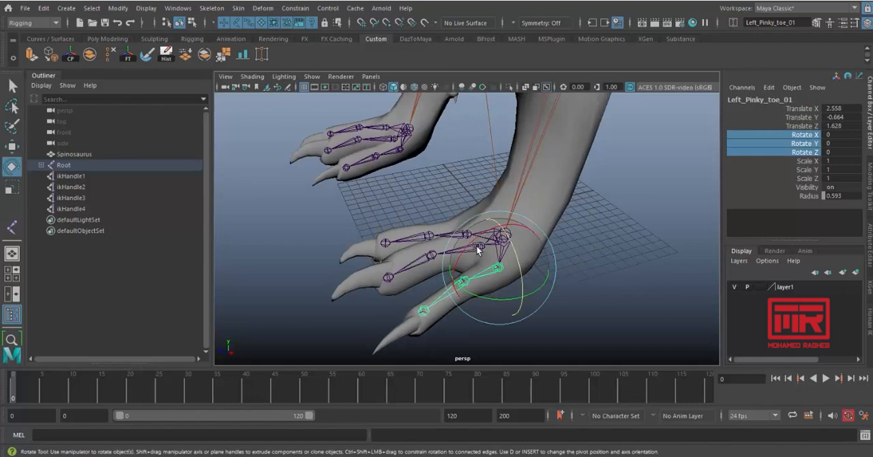
drag(477, 243, 498, 243)
key(ctrl+z)
Try moving the left pinky toe's first joint far out in front of the foot, undoing each move
key(w)
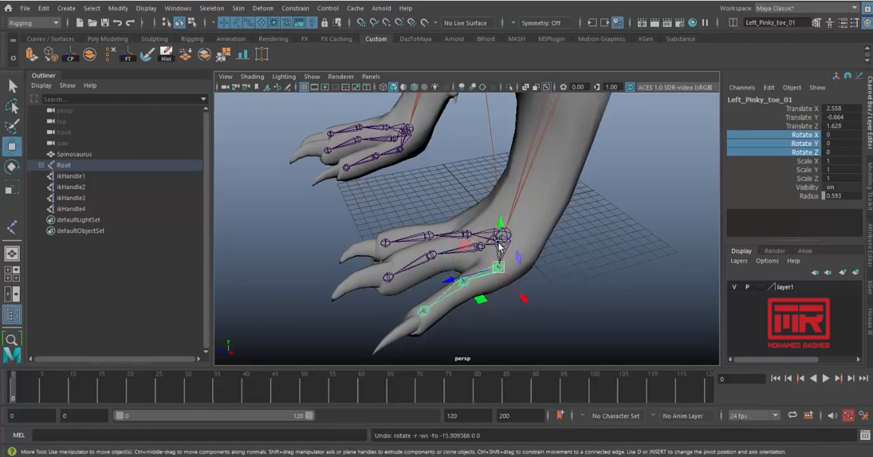
alt+drag(549, 284, 285, 275)
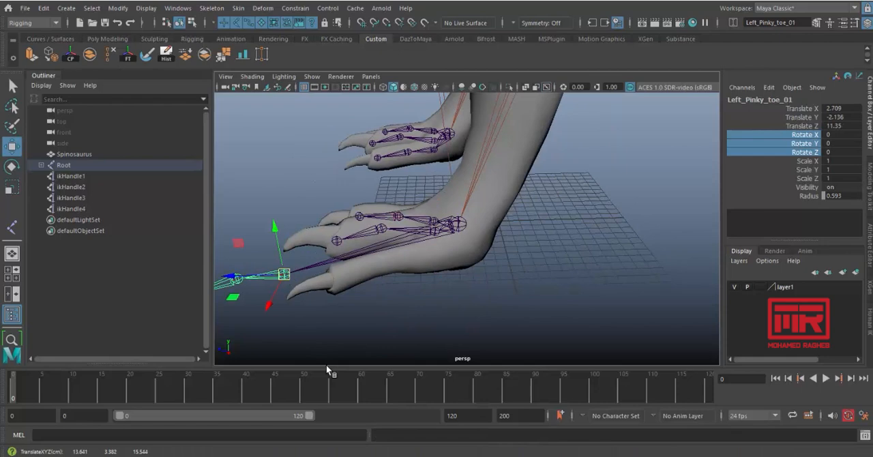
key(ctrl+z)
alt+drag(466, 295, 266, 302)
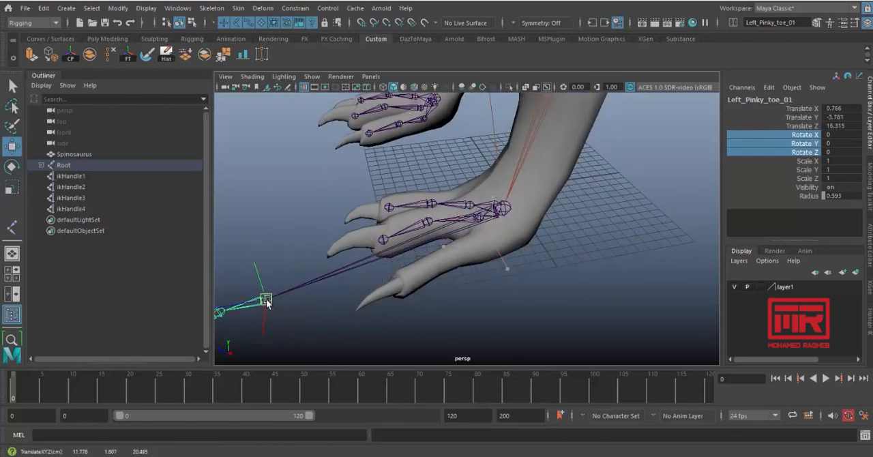
key(ctrl+z)
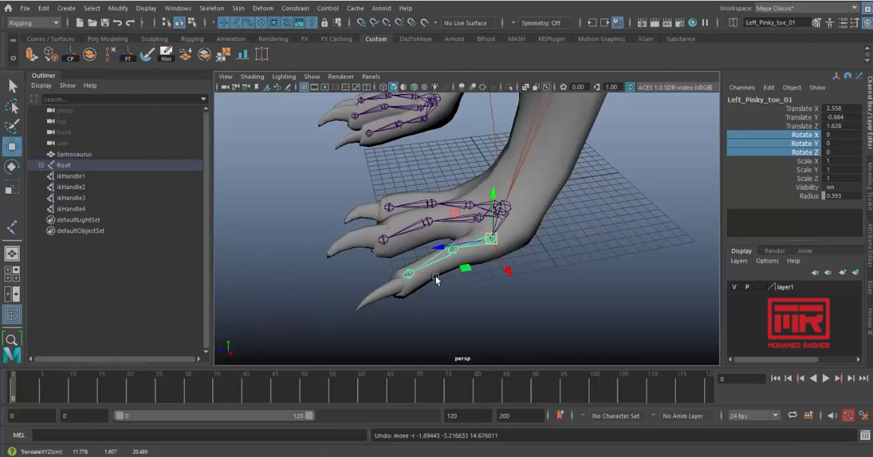
Clear the selection and examine the skeleton along the whole body and around the hind feet
alt+drag(512, 269, 534, 268)
alt+right_drag(534, 266, 407, 263)
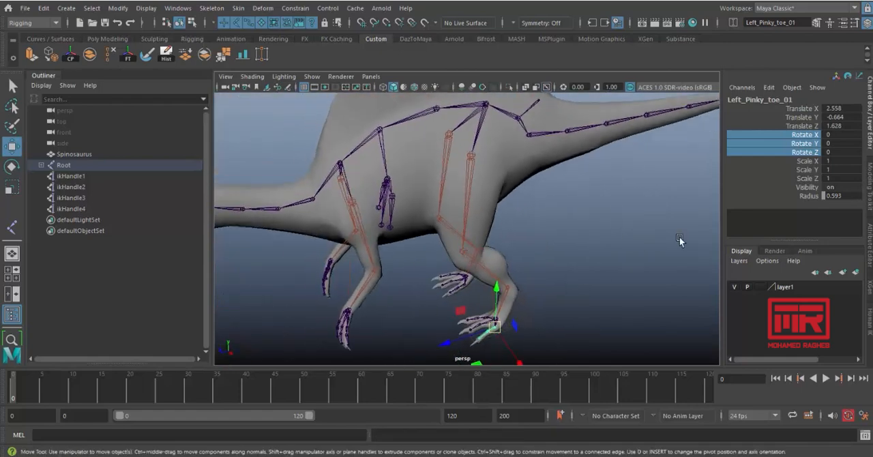
click(584, 264)
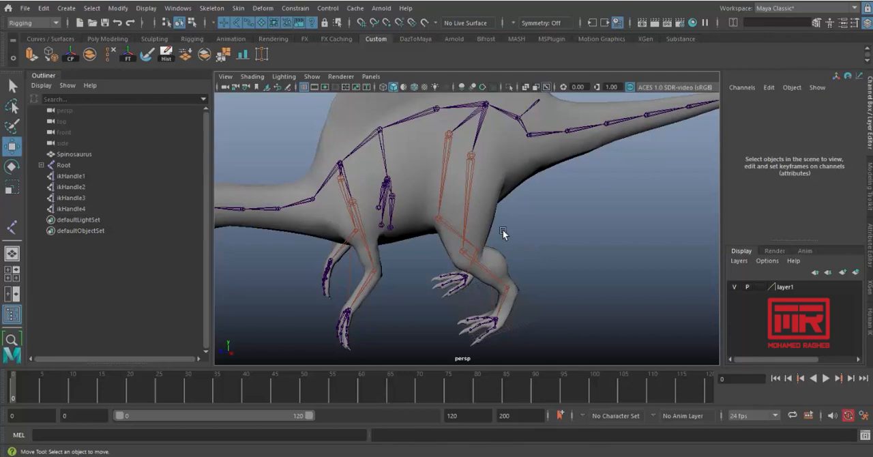
mouse_move(503, 229)
alt+mouse_down()
mouse_move(537, 234)
mouse_move(510, 244)
alt+mouse_up()
alt+right_drag(511, 244, 418, 245)
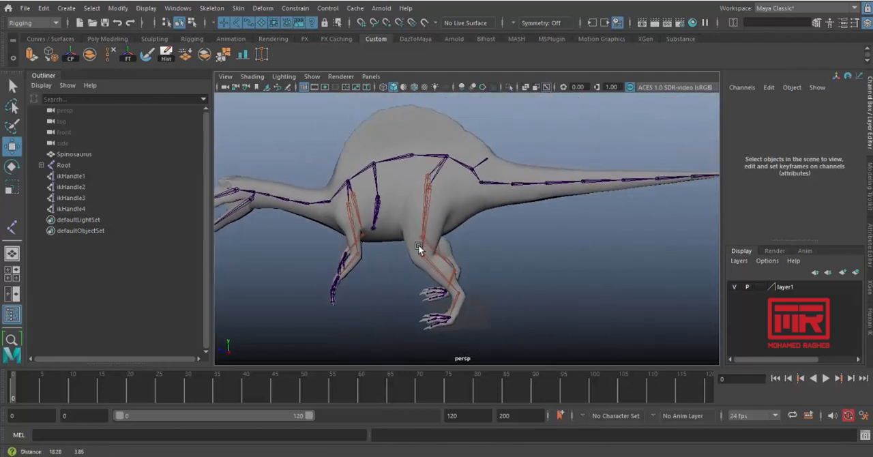
alt+drag(418, 245, 501, 218)
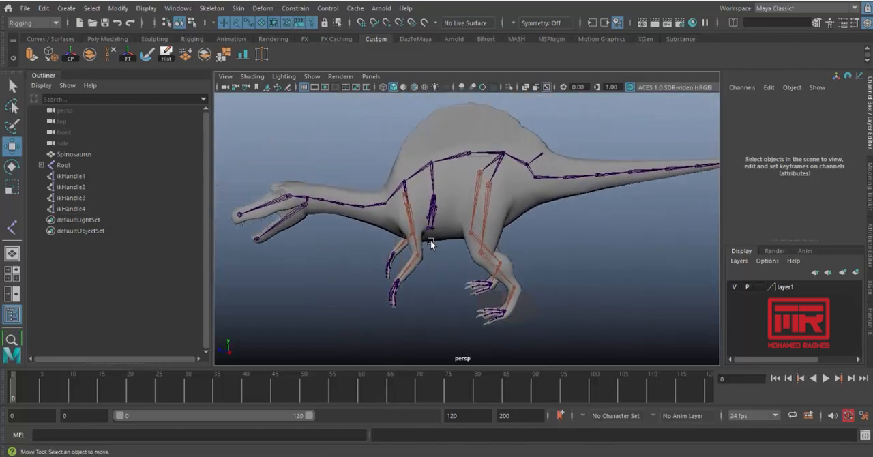
alt+right_drag(434, 239, 483, 239)
alt+drag(484, 240, 518, 232)
mouse_move(521, 157)
shift+right_down()
mouse_move(522, 188)
mouse_move(522, 157)
shift+right_up()
alt+right_drag(506, 228, 513, 255)
alt+drag(513, 257, 490, 263)
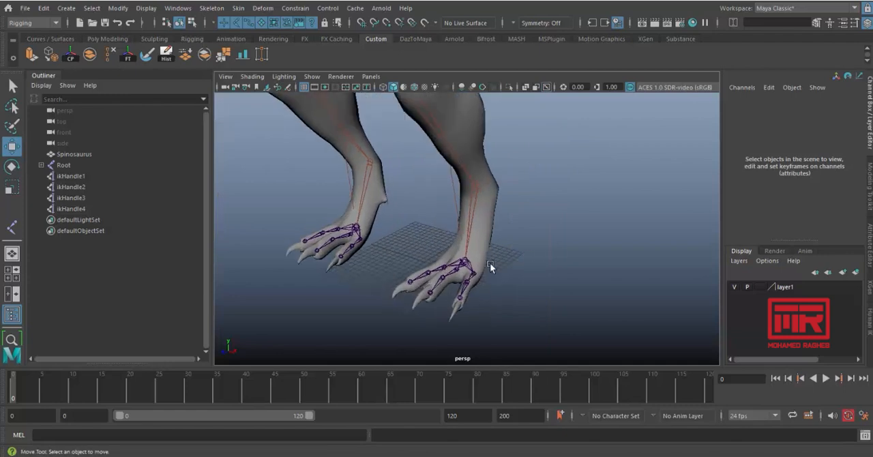
Test the left hind leg's ikHandle1 by moving it, undo the moves and clear the selection
drag(444, 236, 434, 279)
key(ctrl+z)
alt+right_drag(473, 273, 433, 259)
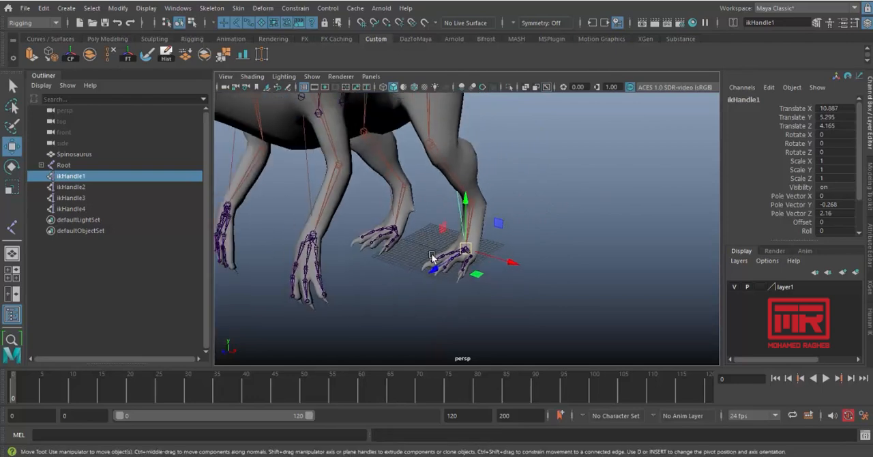
alt+middle_drag(432, 259, 443, 268)
drag(477, 262, 517, 240)
key(ctrl+z)
click(548, 217)
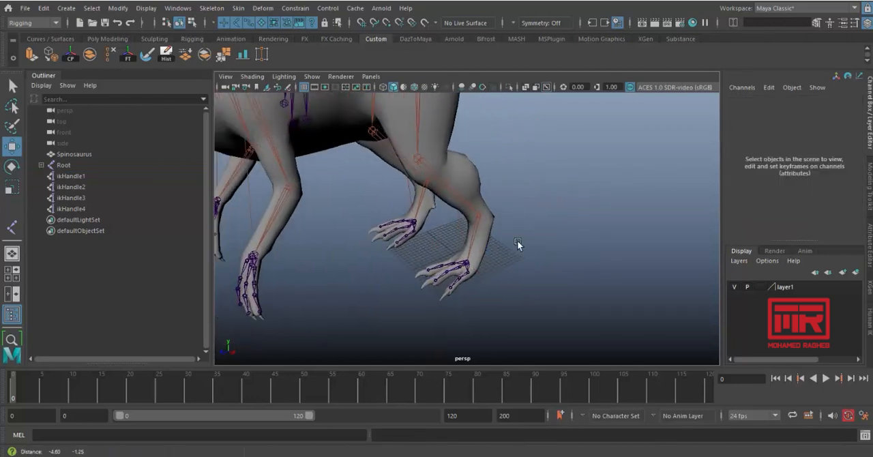
Create a polygon cube beside the left hind foot, at Translate X about 22.6, scaled uniformly to about 6.7
alt+drag(450, 272, 471, 264)
alt+middle_drag(471, 264, 418, 243)
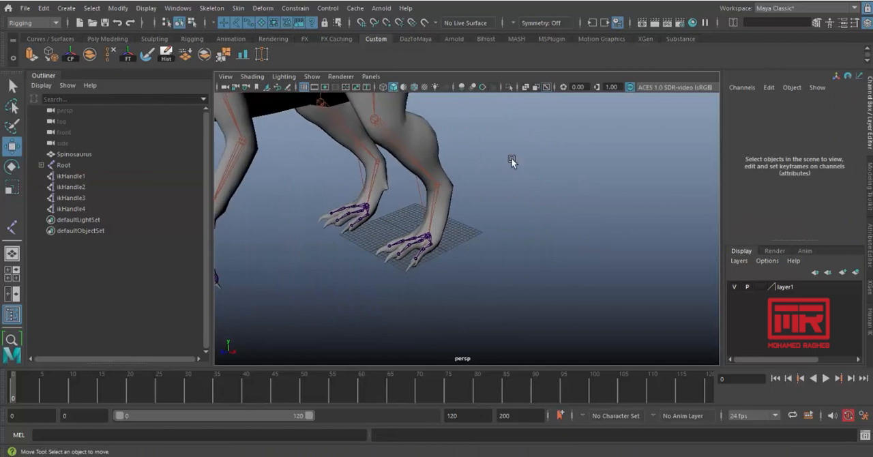
shift+right_drag(513, 159, 510, 194)
drag(447, 251, 537, 300)
key(r)
drag(494, 273, 522, 271)
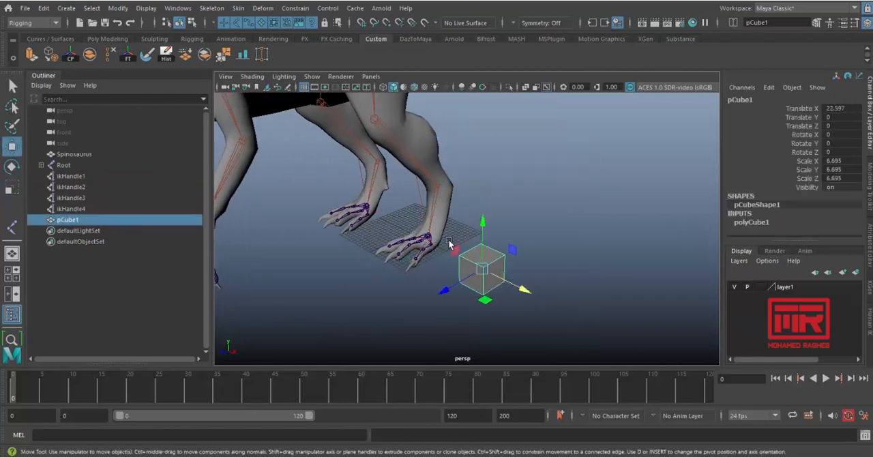
Try a NURBS circle behind the leg, scaled uniformly to about 9.96, and delete it
click(57, 13)
mouse_move(87, 37)
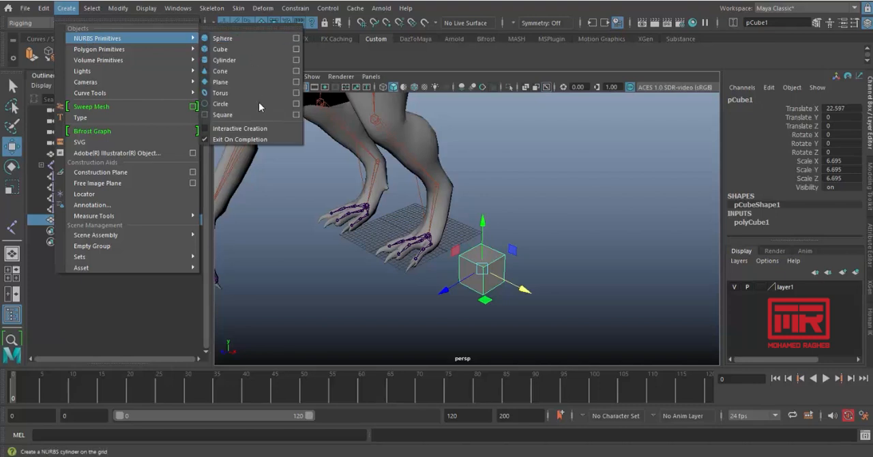
click(258, 108)
drag(415, 237, 634, 208)
key(r)
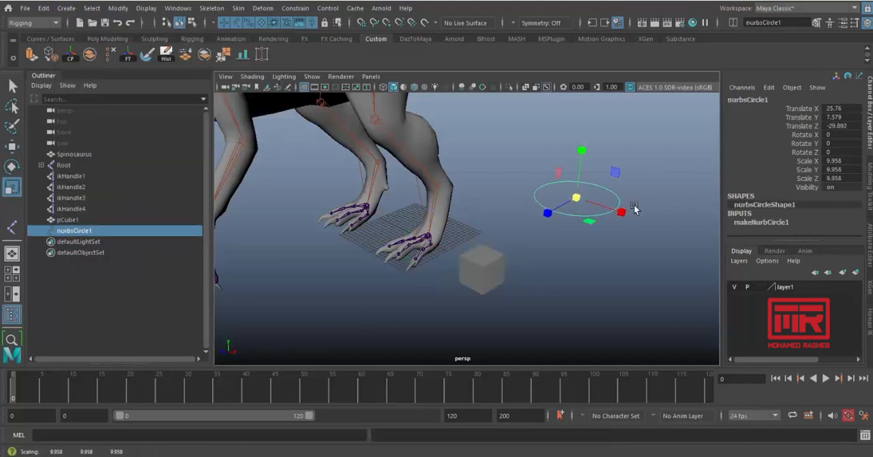
key(Delete)
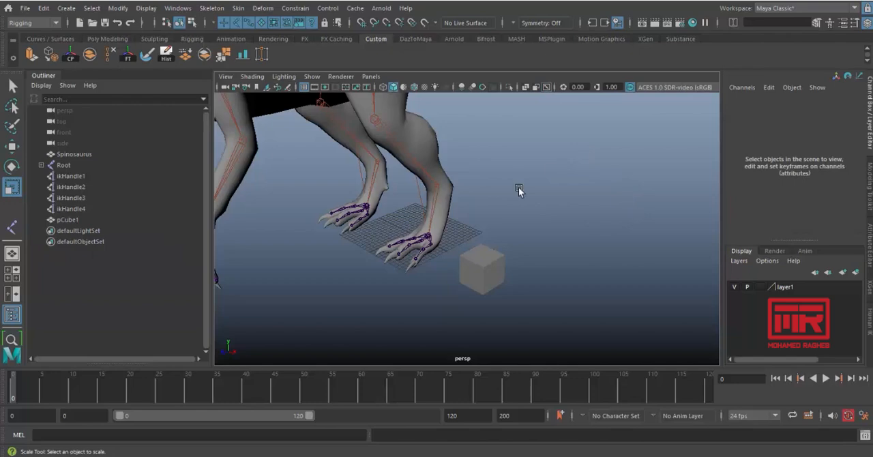
Move the cube farther from the left hind foot, to Translate X about 26.5
alt+drag(519, 191, 513, 273)
click(513, 273)
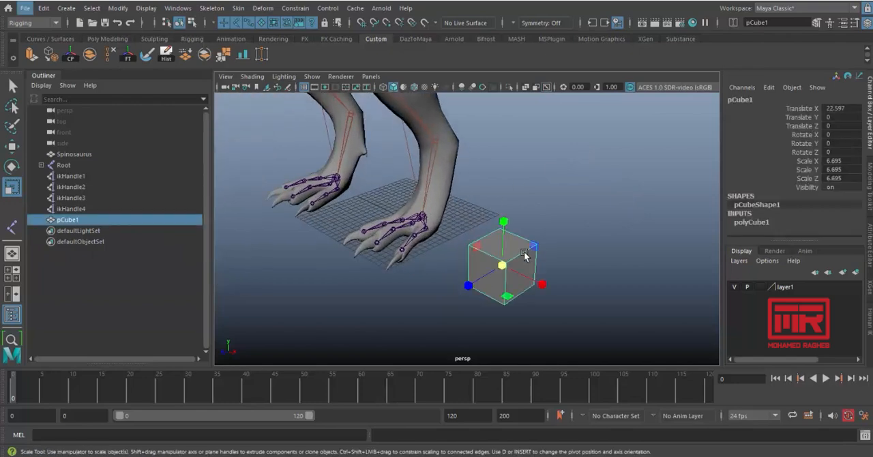
key(f)
alt+right_drag(416, 258, 247, 220)
alt+drag(420, 237, 485, 197)
key(w)
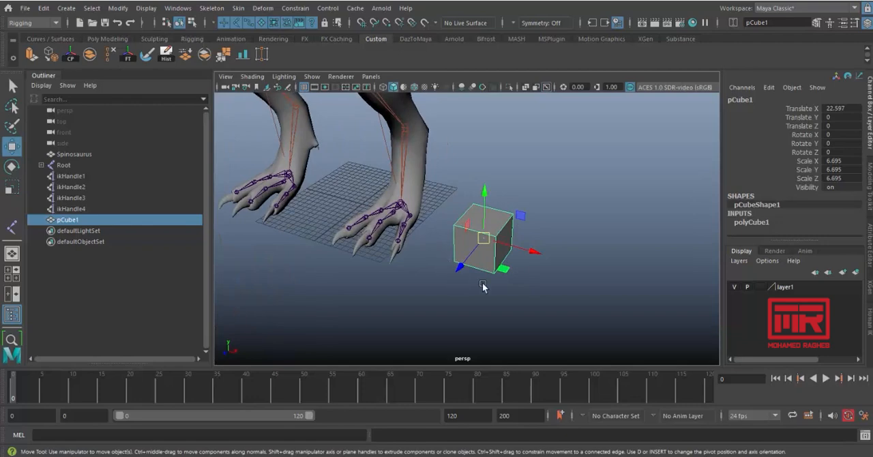
alt+right_drag(435, 247, 471, 250)
drag(538, 255, 569, 265)
alt+drag(477, 275, 464, 259)
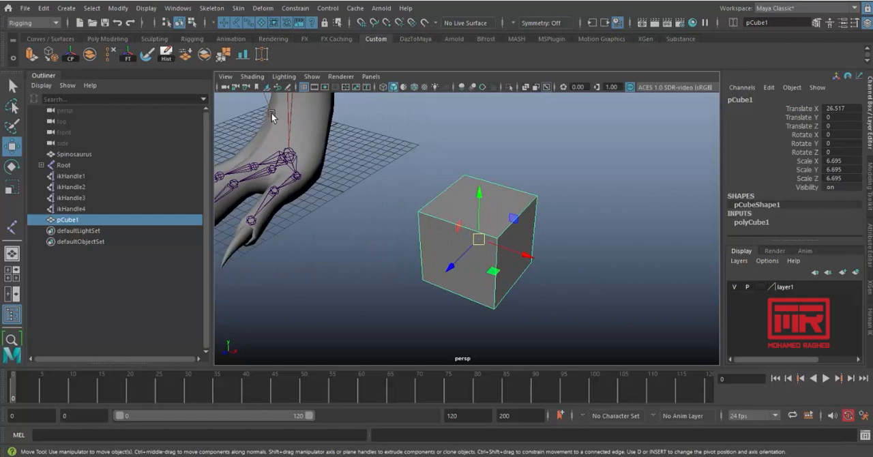
Open the settings of the EP Curve Tool
click(67, 8)
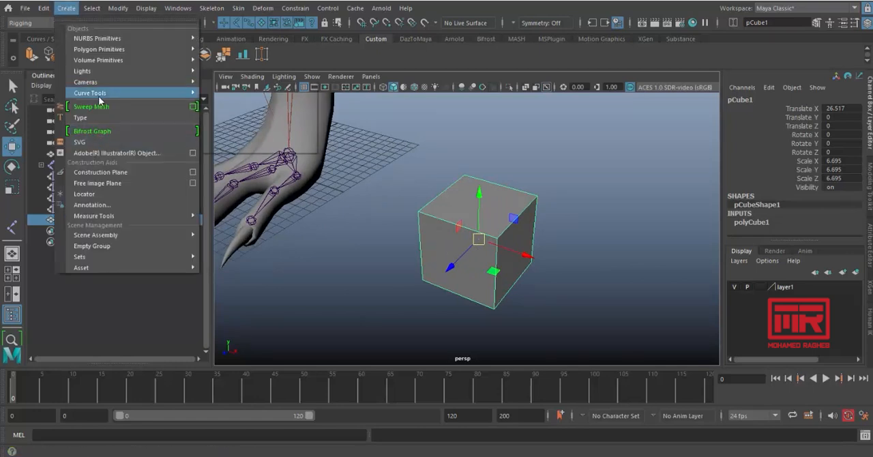
mouse_move(101, 94)
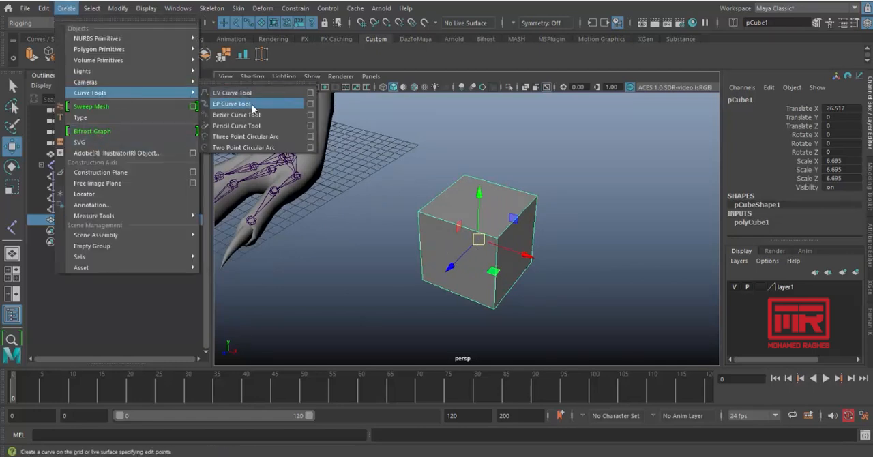
click(312, 105)
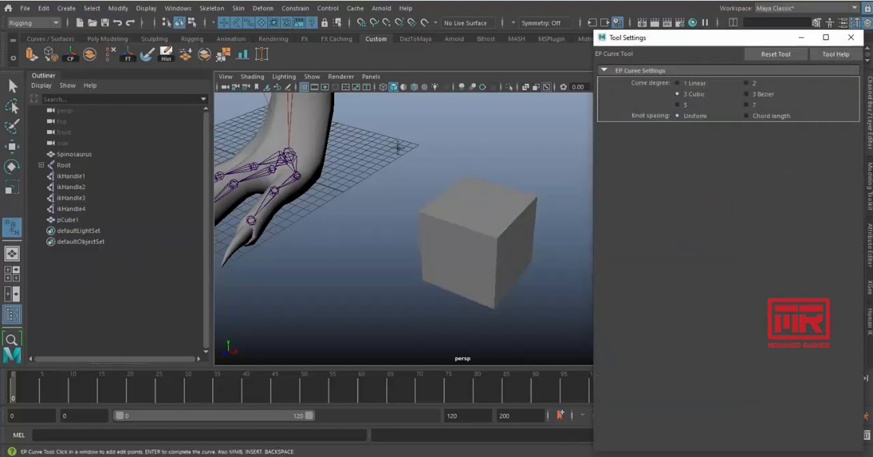
Try drawing a 3 Cubic EP curve between the foot and the cube, and undo its points
alt+drag(398, 146, 423, 172)
click(422, 173)
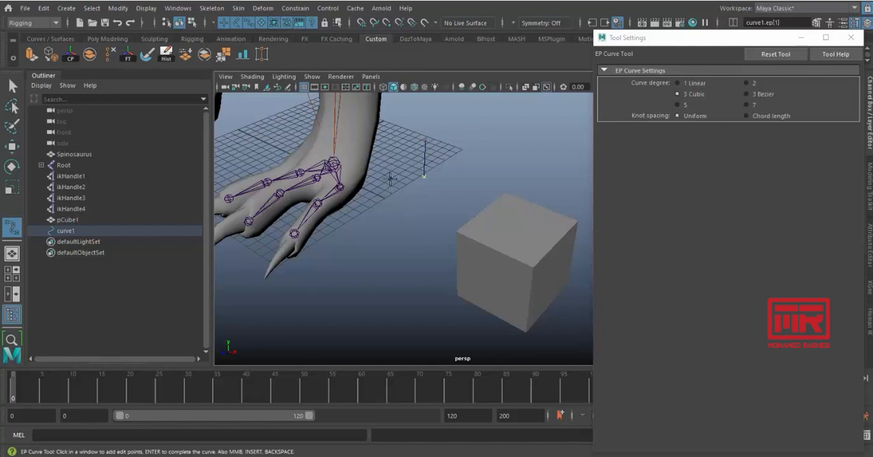
click(471, 172)
key(ctrl+z)
key(ctrl+z)
Set the EP curve degree to 1 Linear, draw a test curve beside the foot, undo it and close the tool settings
click(686, 84)
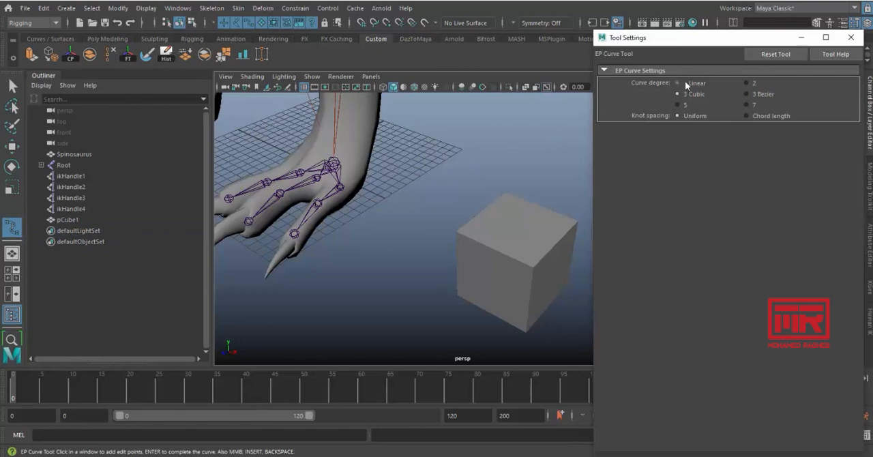
click(422, 138)
click(420, 173)
click(504, 156)
click(497, 119)
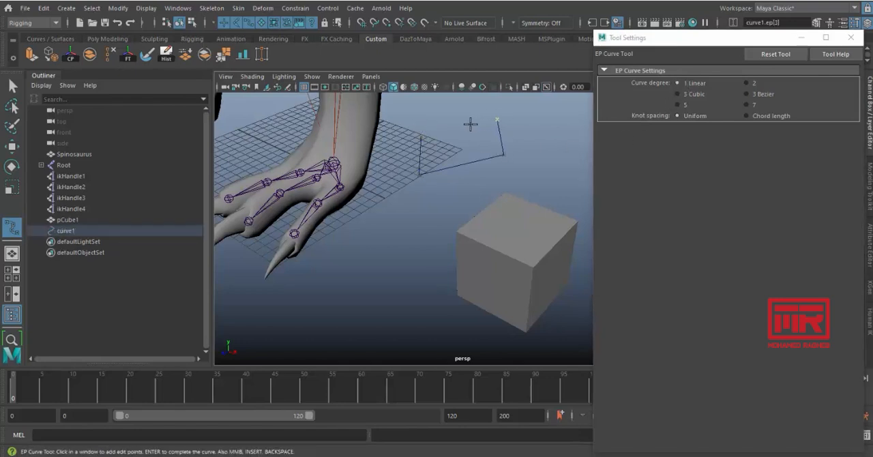
click(466, 126)
key(ctrl+z)
key(ctrl+z)
key(ctrl+z)
key(ctrl+z)
click(850, 37)
Trace the cube's front face and an adjoining top edge from corner to corner with a linear EP curve
key(w)
alt+drag(514, 208, 515, 172)
click(490, 259)
alt+drag(490, 259, 458, 254)
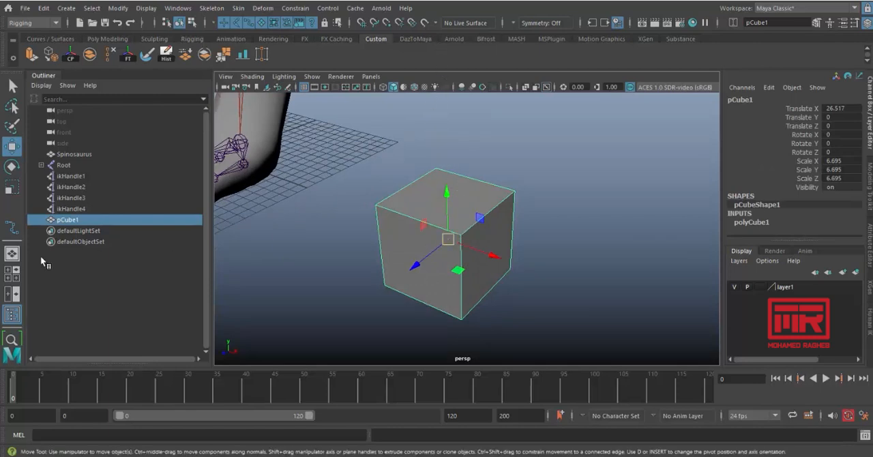
alt+drag(432, 227, 398, 172)
alt+drag(402, 198, 432, 212)
click(12, 231)
alt+drag(400, 238, 424, 169)
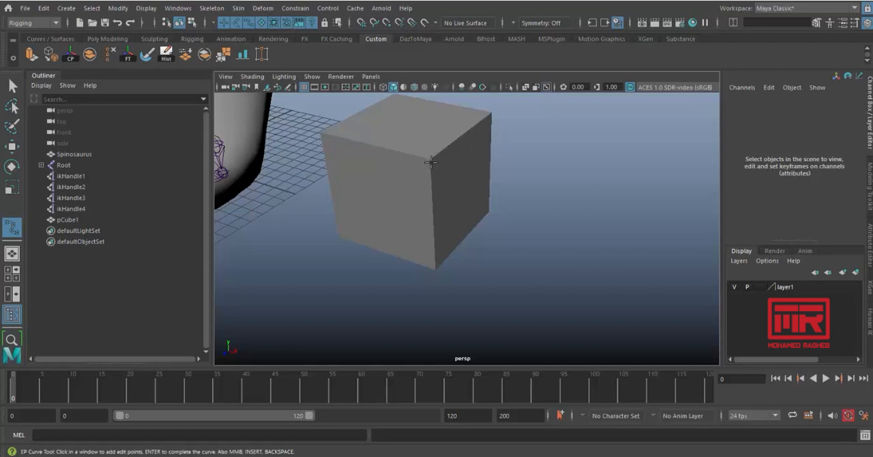
click(489, 113)
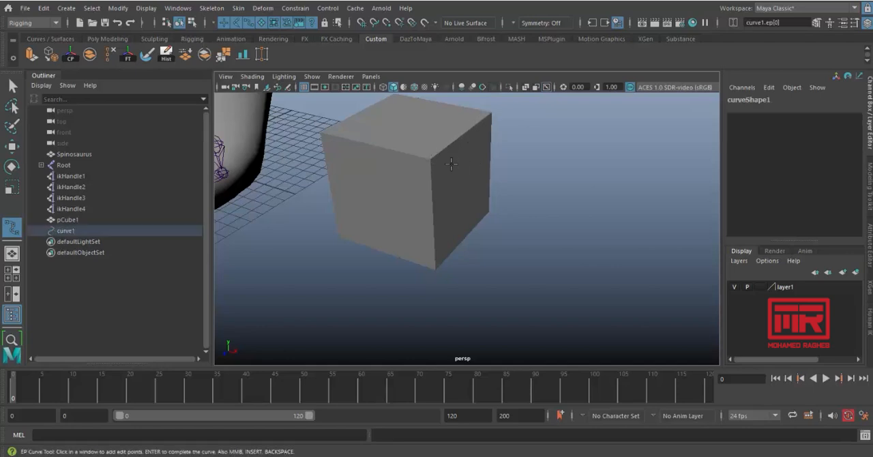
click(321, 135)
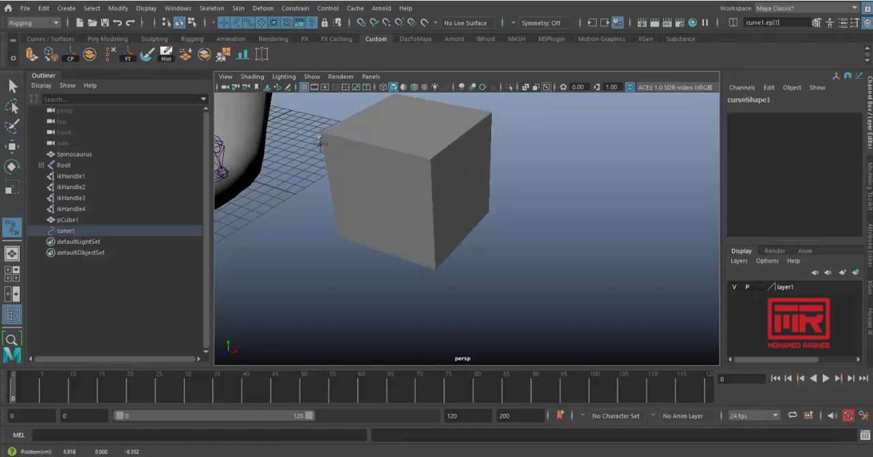
click(339, 238)
click(434, 267)
click(431, 159)
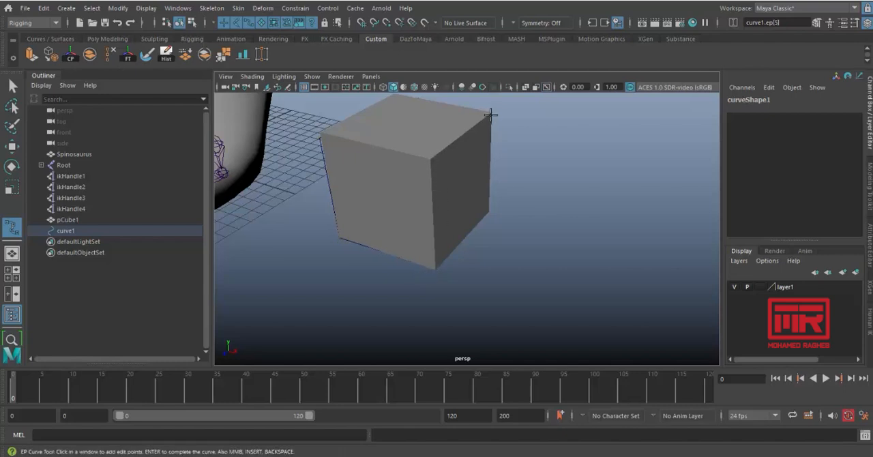
Finish the curve, move the cube clear of it to about X 38.4 and Y 4.1, and delete the cube
key(w)
alt+drag(441, 195, 711, 203)
click(453, 198)
mouse_move(459, 205)
alt+mouse_down()
mouse_move(485, 177)
mouse_move(424, 190)
mouse_move(457, 187)
mouse_move(445, 203)
mouse_move(431, 191)
mouse_move(457, 186)
mouse_move(443, 208)
alt+mouse_up()
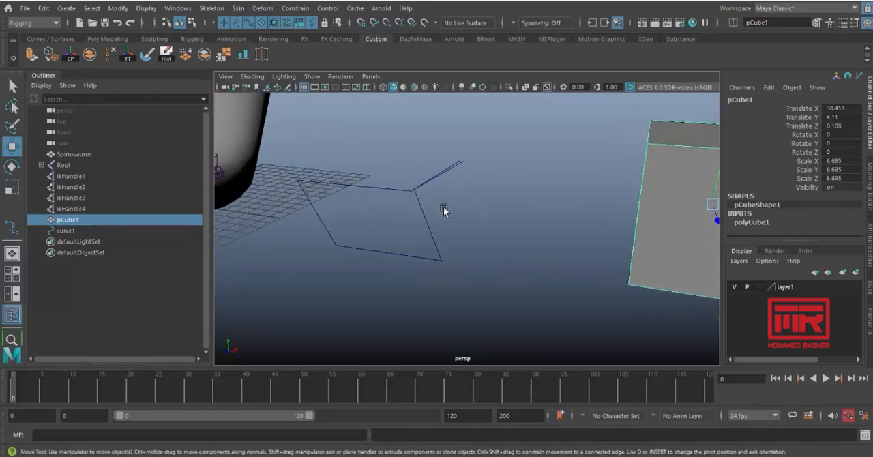
alt+drag(344, 203, 383, 172)
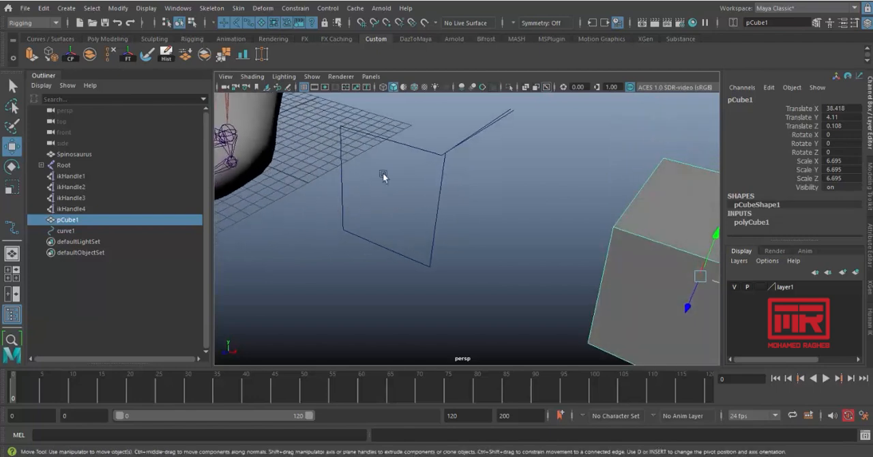
key(Delete)
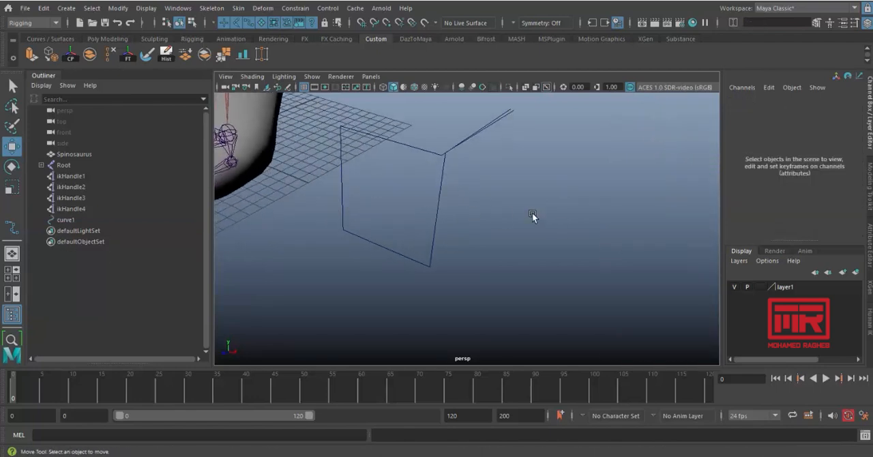
Undo the cube's deletion and delete the previously traced curve instead
key(ctrl+z)
click(443, 195)
key(Delete)
Move the cube back to about X 30.6 and make it a live surface
click(661, 213)
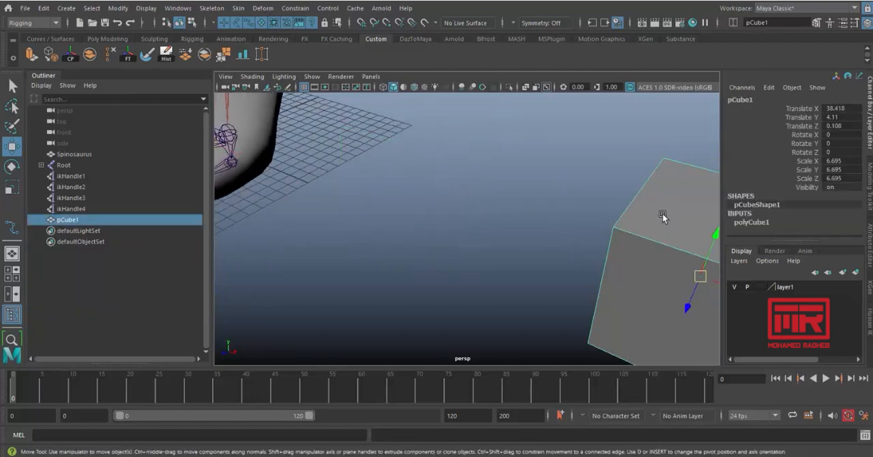
alt+right_drag(651, 247, 516, 248)
drag(615, 265, 464, 214)
key(f)
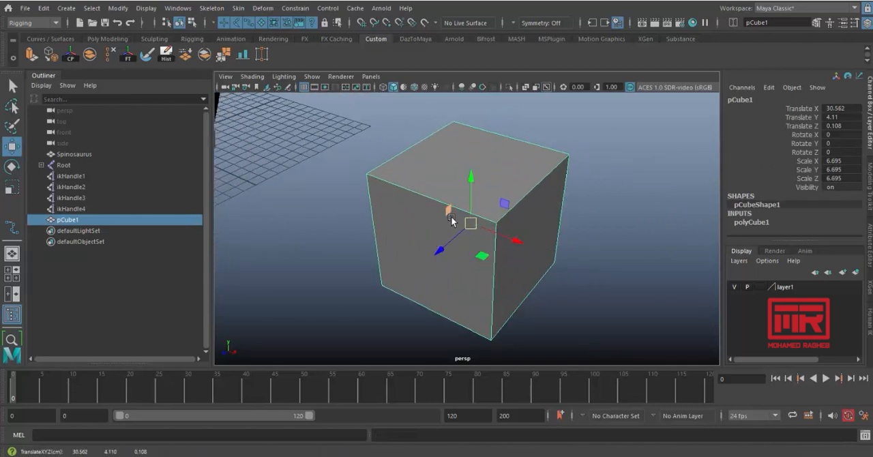
click(424, 25)
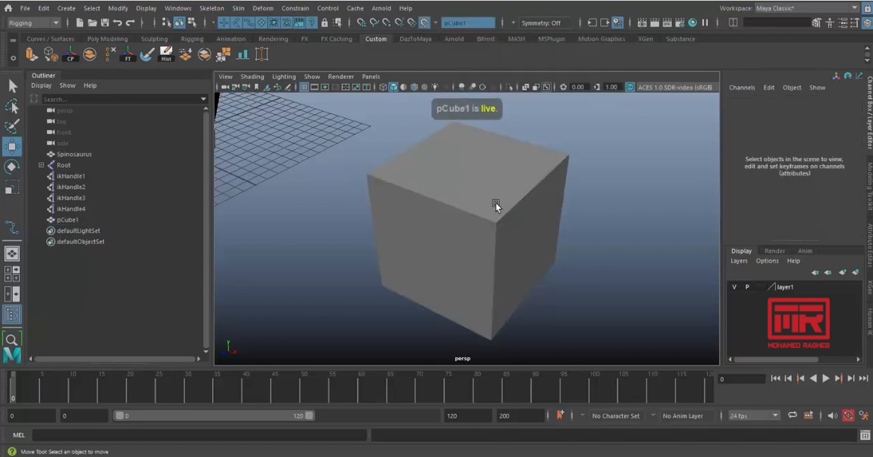
key(4)
alt+drag(490, 222, 481, 228)
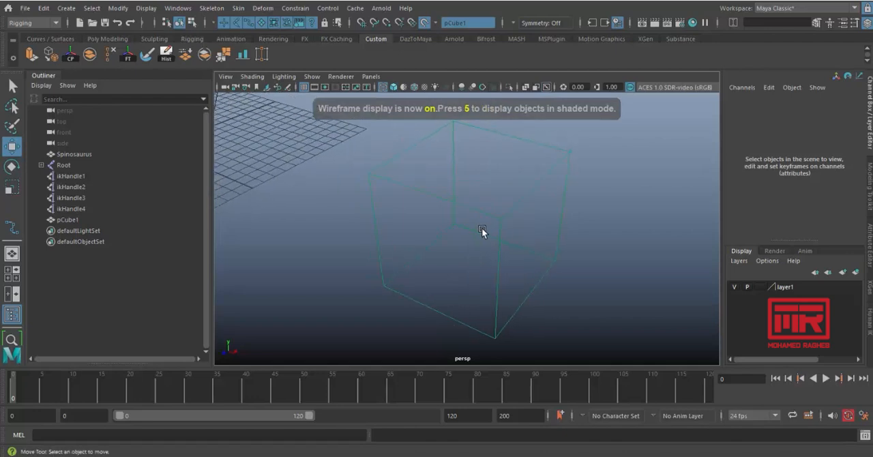
key(5)
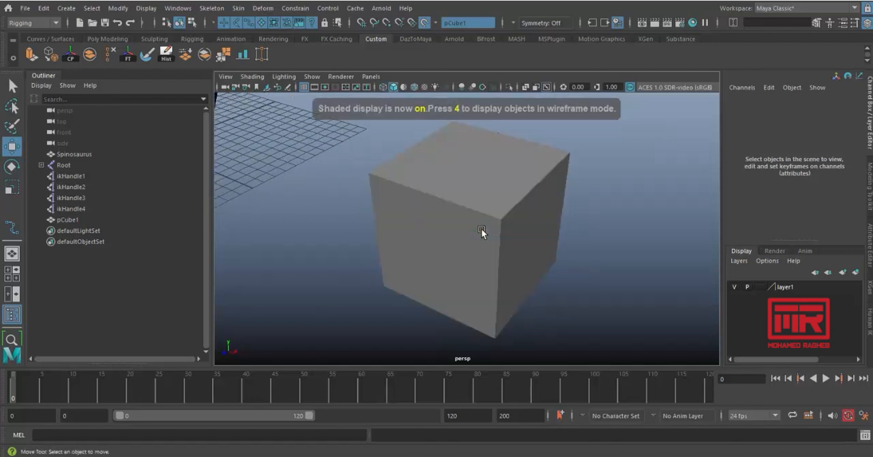
Try tracing the live cube's front face with the EP Curve tool, snapping points to its corners
click(11, 230)
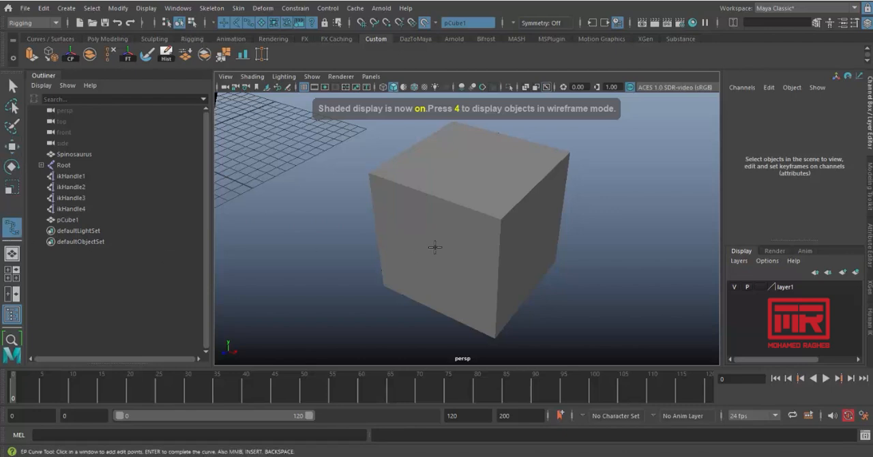
alt+drag(437, 245, 467, 232)
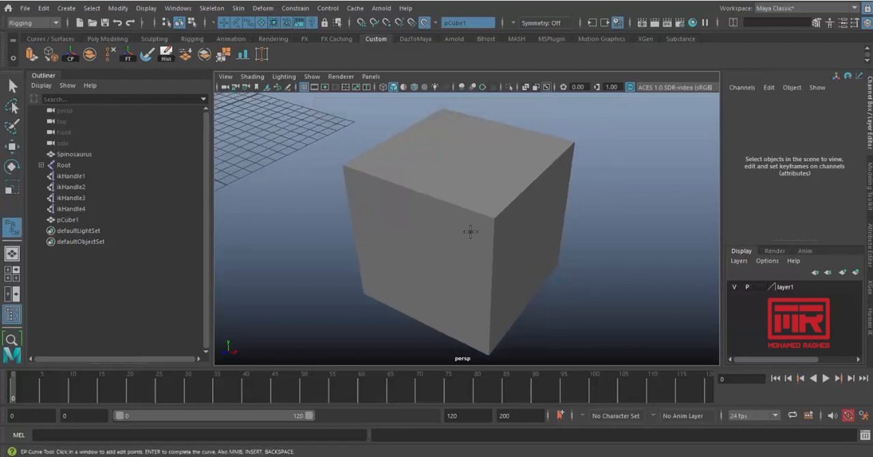
click(494, 219)
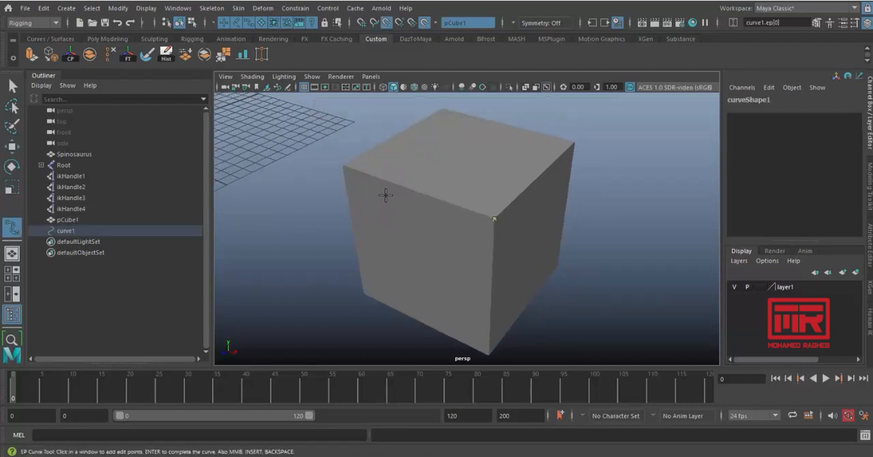
click(344, 167)
key(BackSpace)
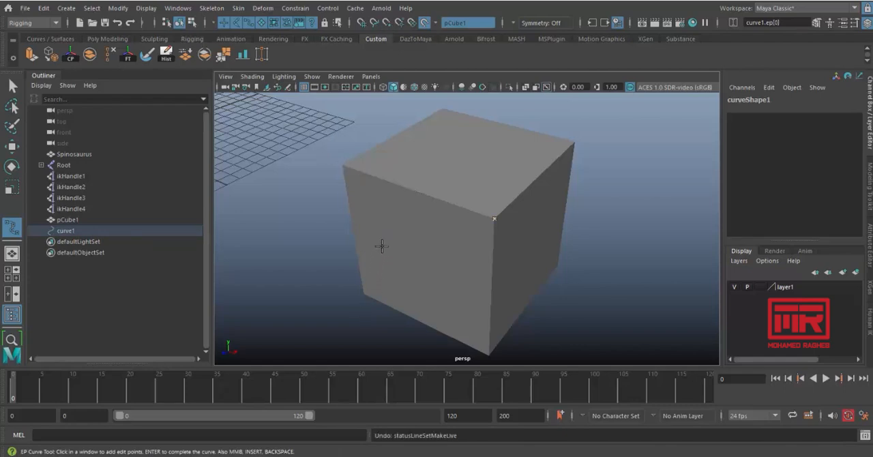
alt+drag(381, 245, 437, 243)
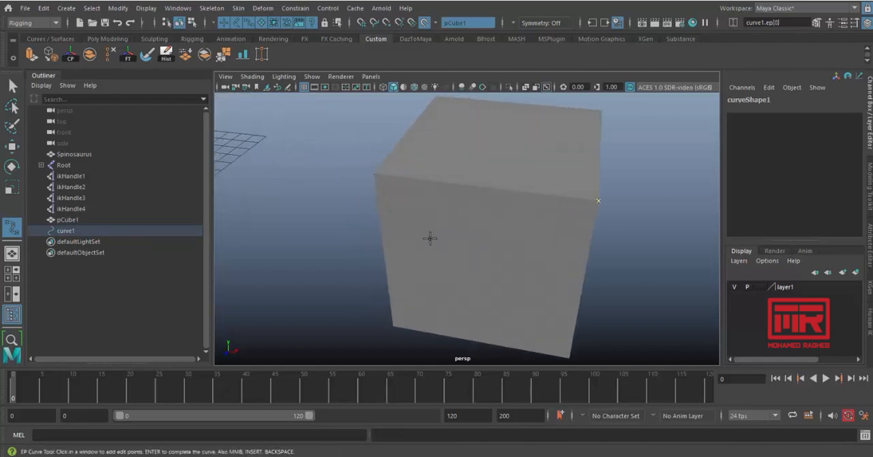
key(v)
click(374, 174)
click(393, 327)
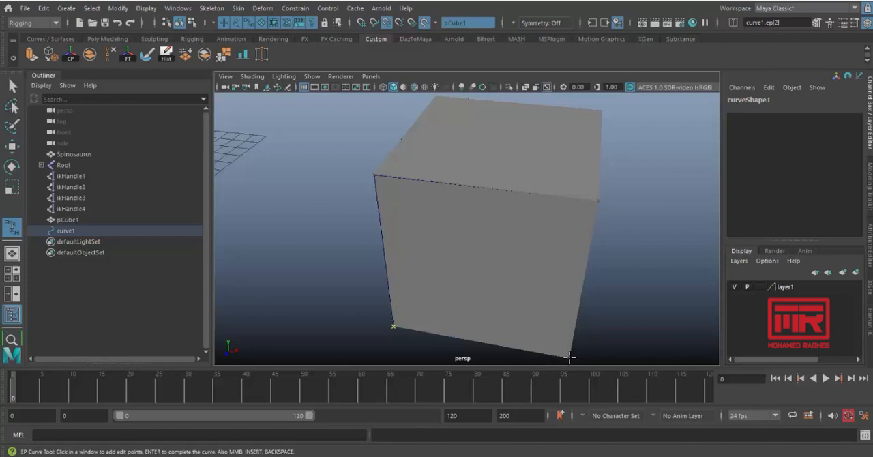
click(570, 356)
Try closing the front outline and continuing the curve around the corners of the adjoining side face
alt+drag(598, 315, 525, 293)
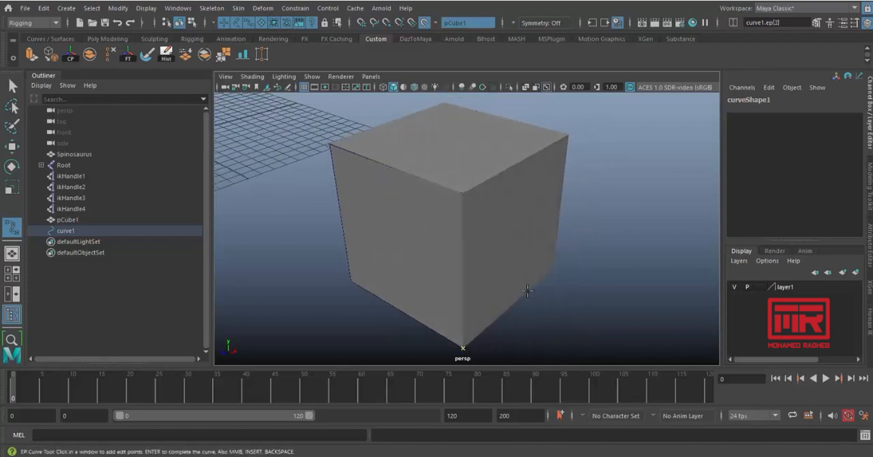
click(463, 192)
click(463, 192)
click(568, 135)
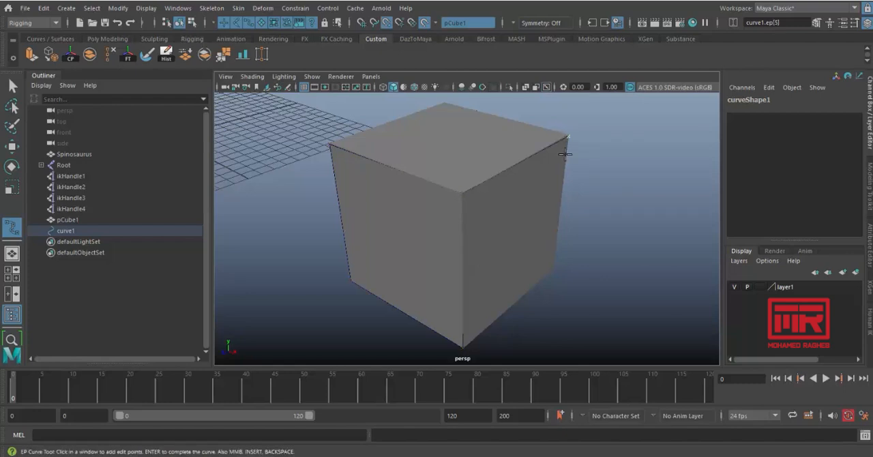
click(553, 267)
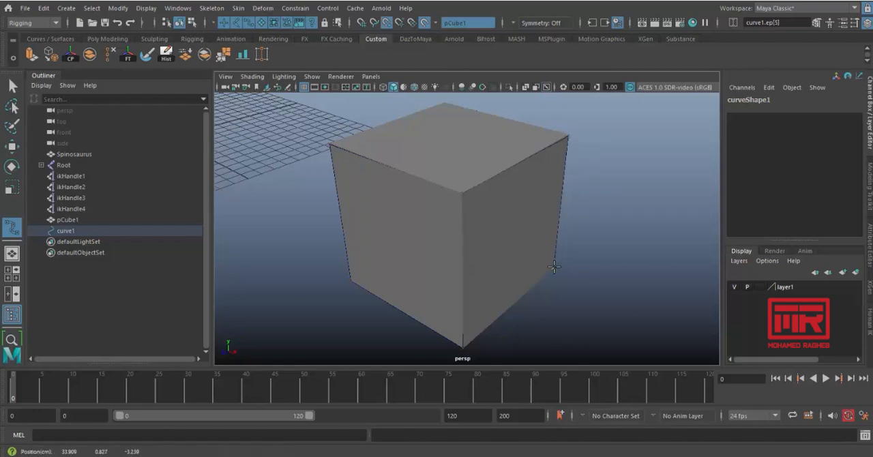
click(464, 346)
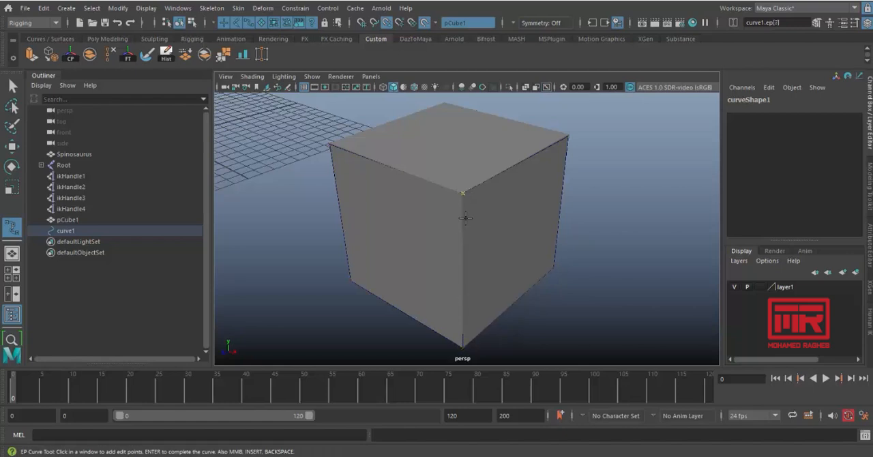
click(465, 217)
alt+drag(465, 217, 498, 266)
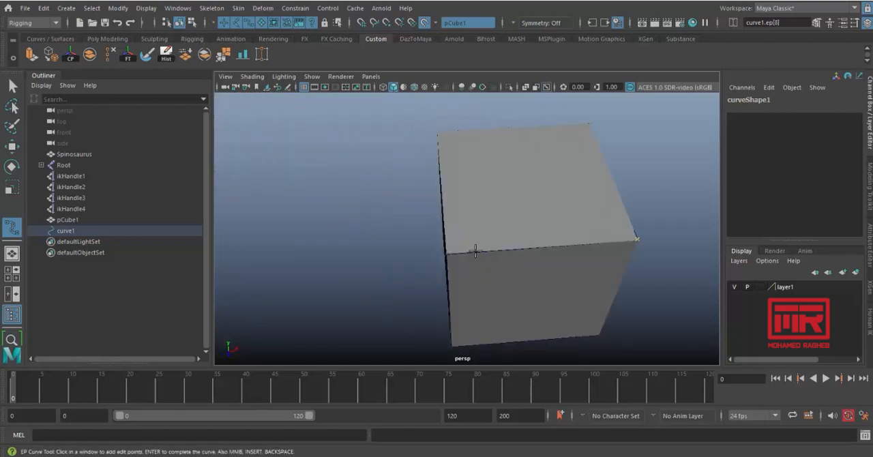
Try extending the EP curve over the cube's top edges using point and curve snapping
key(v)
alt+right_drag(453, 272, 463, 270)
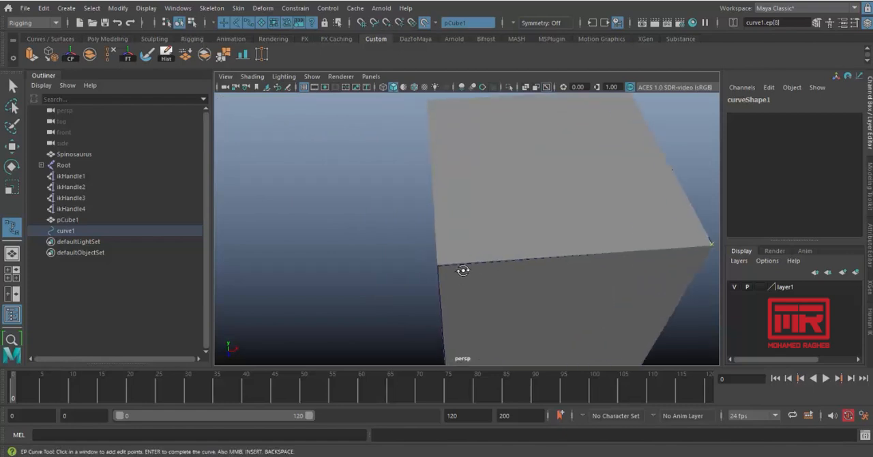
alt+drag(464, 270, 481, 254)
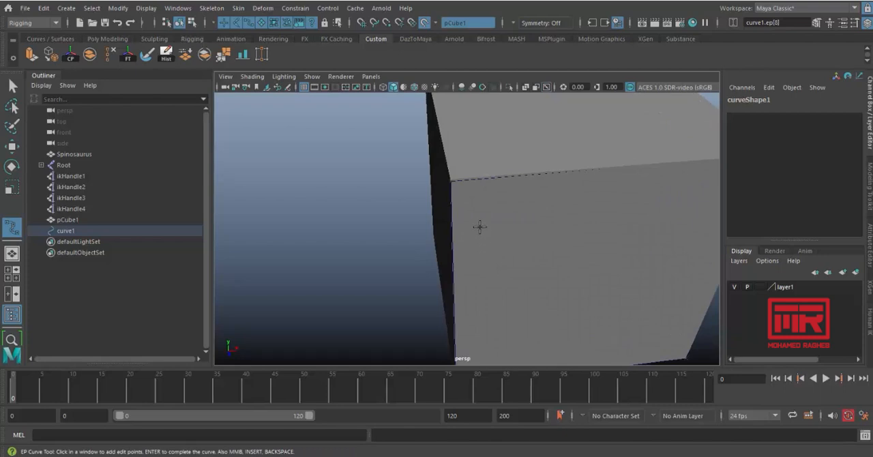
key(c)
click(451, 181)
key(c)
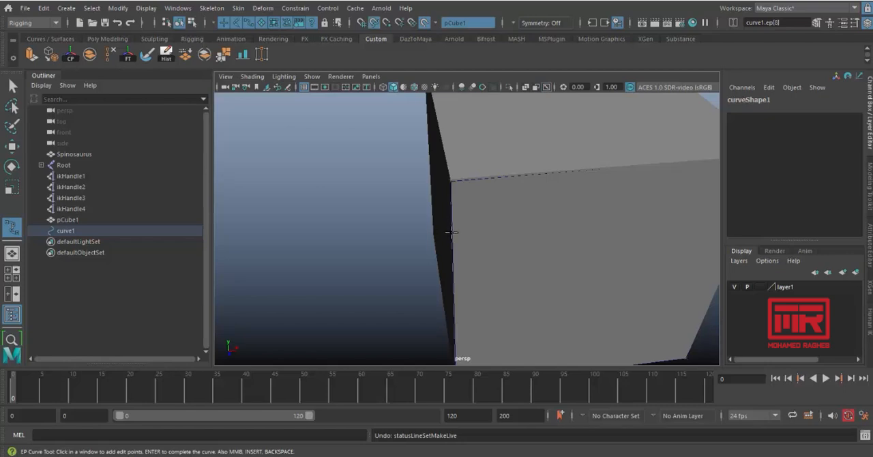
alt+drag(429, 167, 513, 241)
key(c)
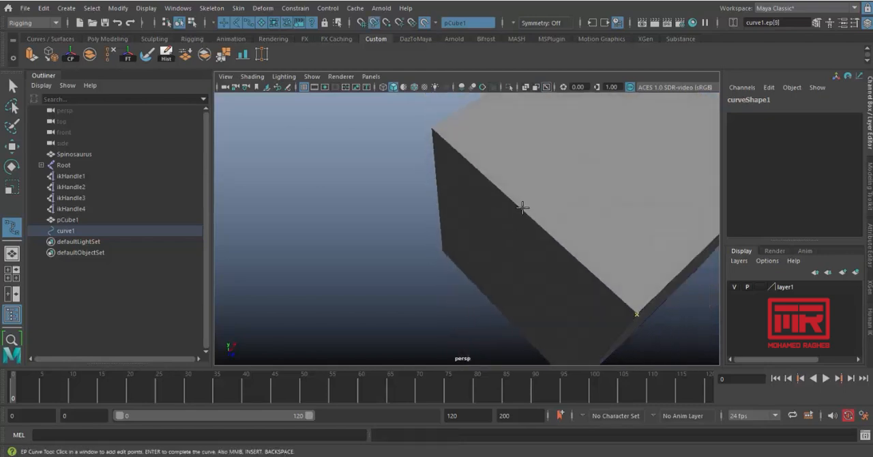
click(437, 133)
Finish the trial EP curve and delete it
scroll(433, 138, down, 3)
alt+drag(409, 175, 374, 162)
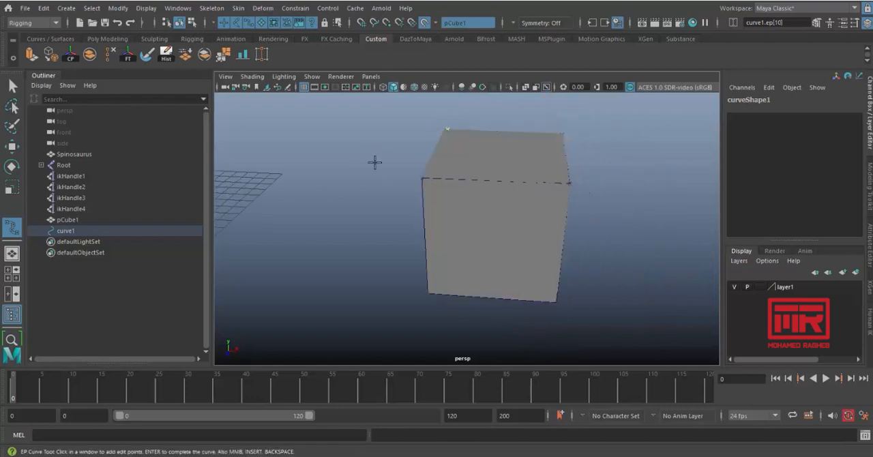
scroll(369, 167, up, 1)
key(Return)
key(Delete)
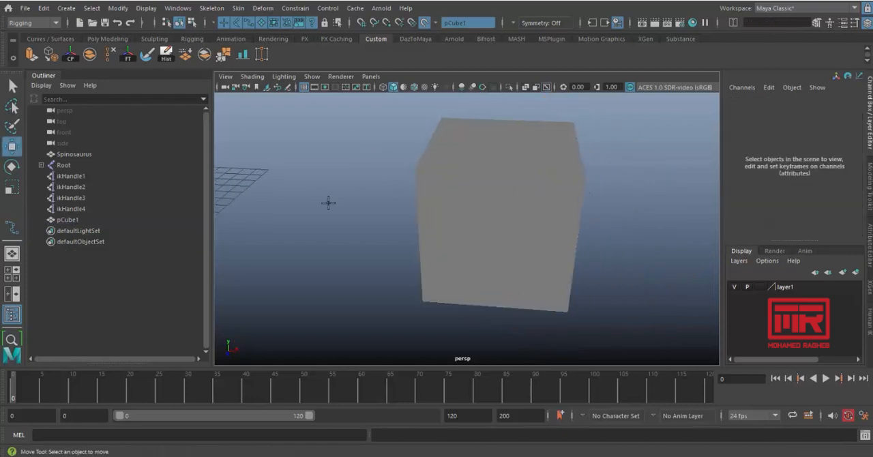
Switch to wireframe display and trace three edges of the cube's front face with a curve-snapped EP curve
key(y)
alt+drag(240, 234, 376, 202)
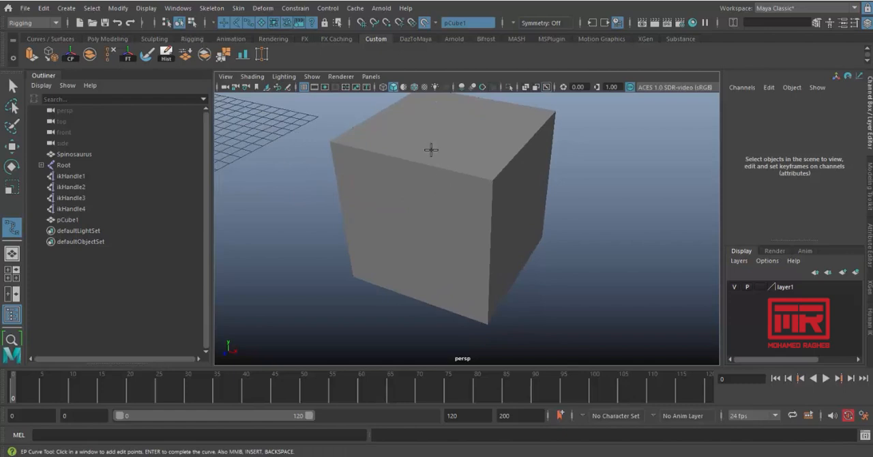
key(4)
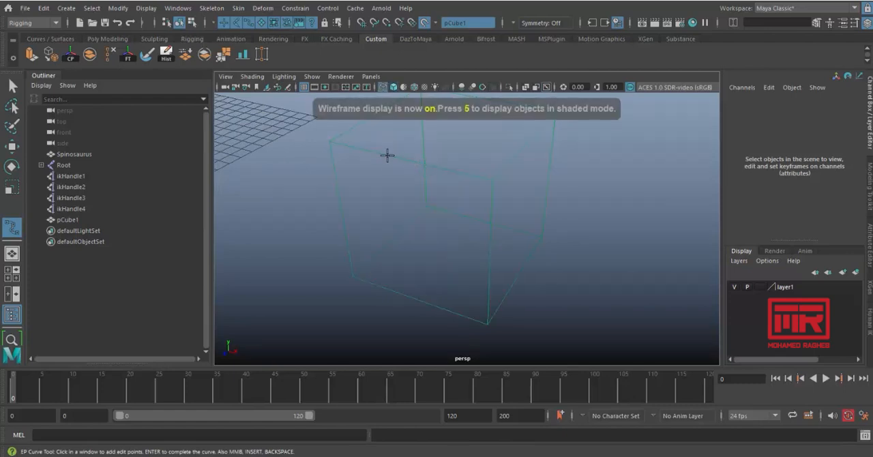
alt+drag(478, 200, 410, 183)
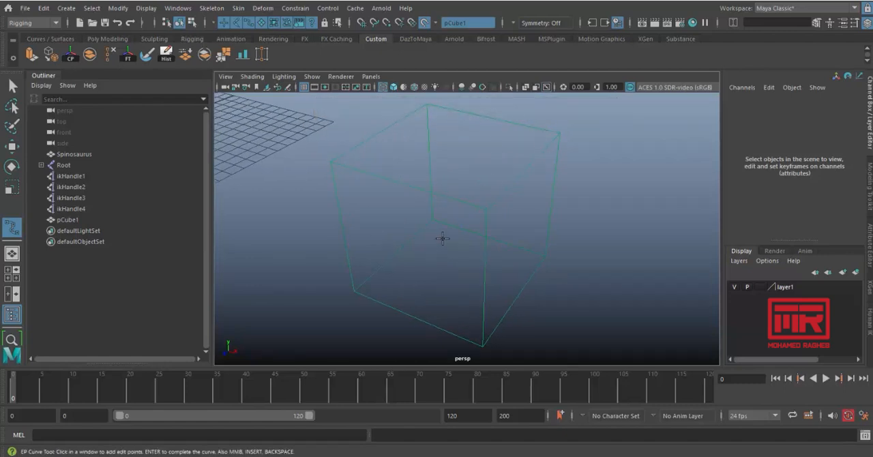
key(c)
click(468, 198)
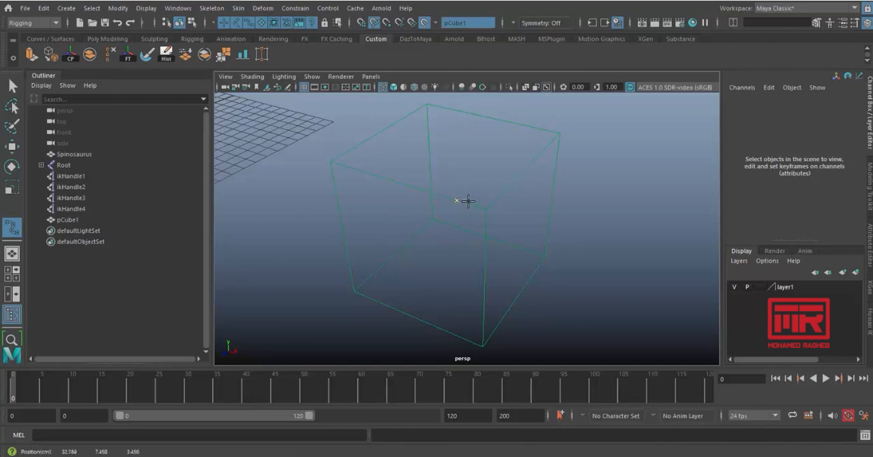
drag(505, 209, 487, 208)
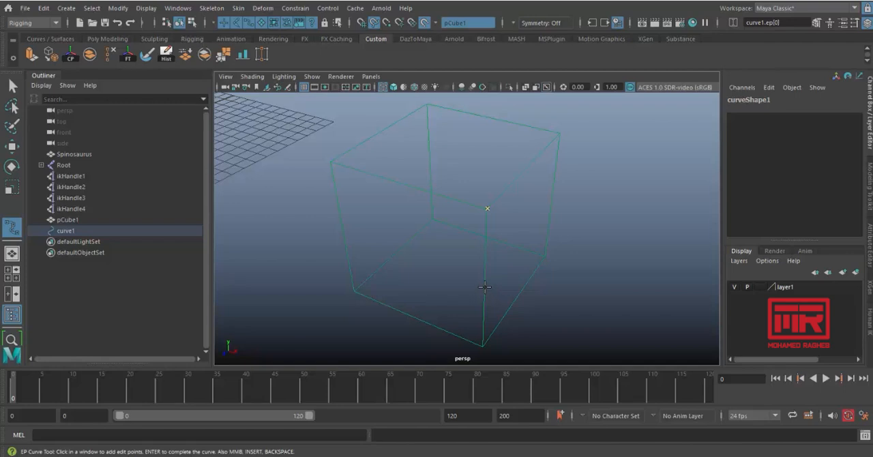
drag(483, 345, 482, 346)
drag(369, 297, 336, 303)
drag(356, 171, 328, 156)
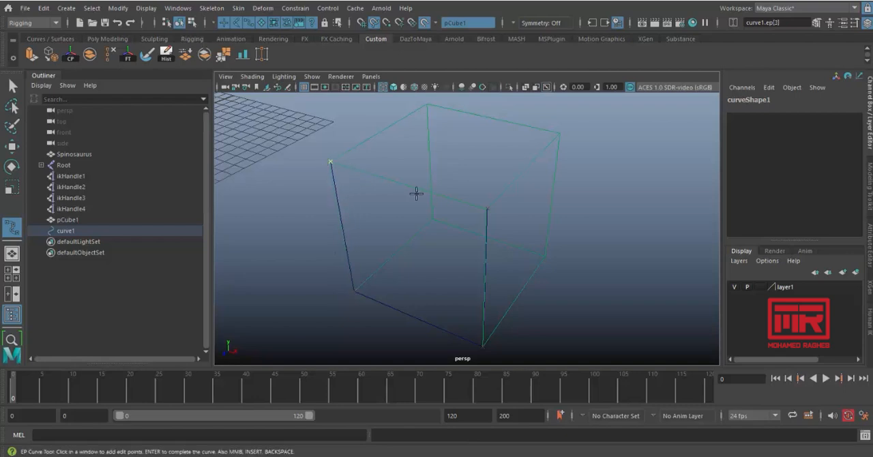
Try closing the front face outline at its starting corner with curve and point snapping, undoing the misplaced points
drag(421, 192, 488, 212)
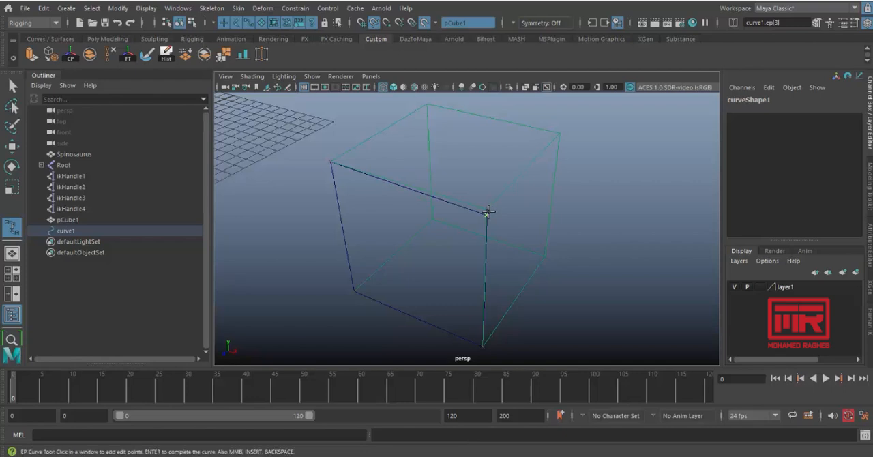
key(ctrl+z)
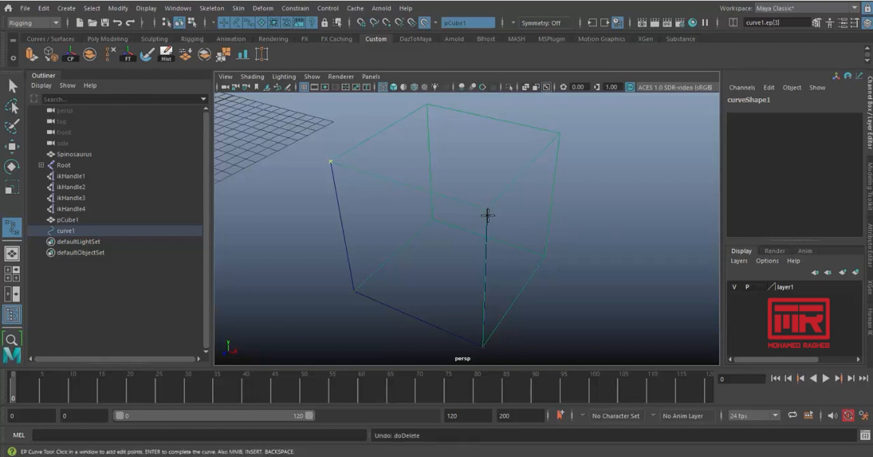
key(v)
drag(487, 207, 487, 207)
alt+drag(530, 238, 484, 239)
alt+right_drag(369, 237, 368, 266)
alt+middle_drag(368, 266, 545, 234)
alt+right_drag(544, 234, 536, 264)
alt+drag(532, 263, 521, 263)
alt+right_drag(521, 263, 529, 277)
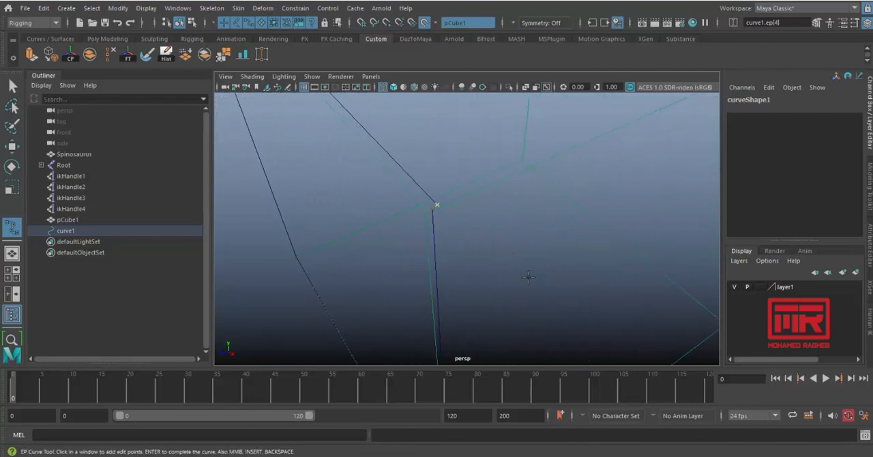
key(ctrl+z)
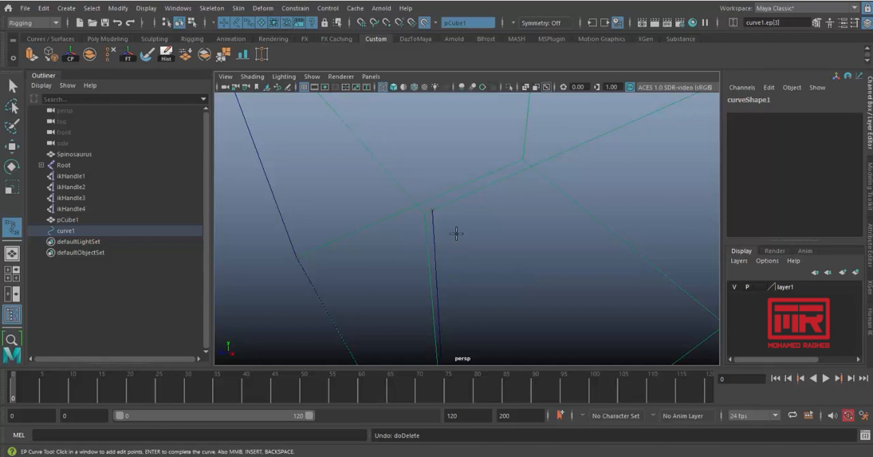
Close the front outline at its starting corner and trace the adjoining side face's top, rear vertical and bottom edges
key(v)
click(431, 209)
alt+drag(491, 248, 617, 187)
key(c)
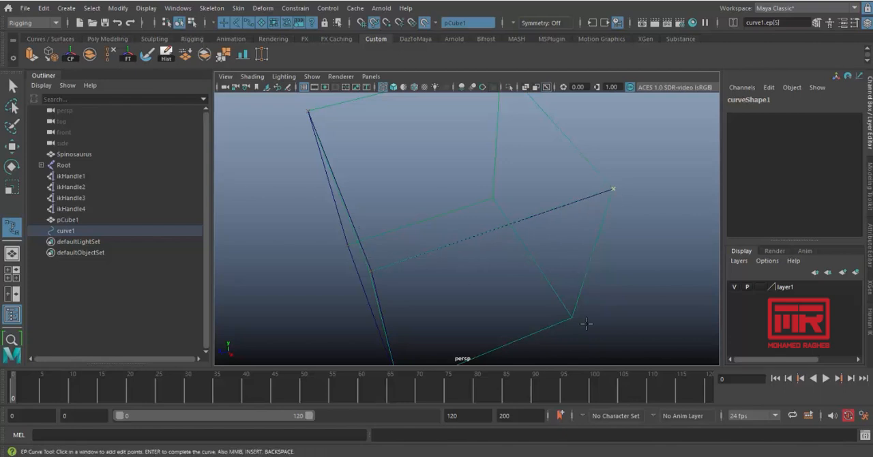
drag(579, 290, 413, 330)
alt+drag(429, 239, 431, 258)
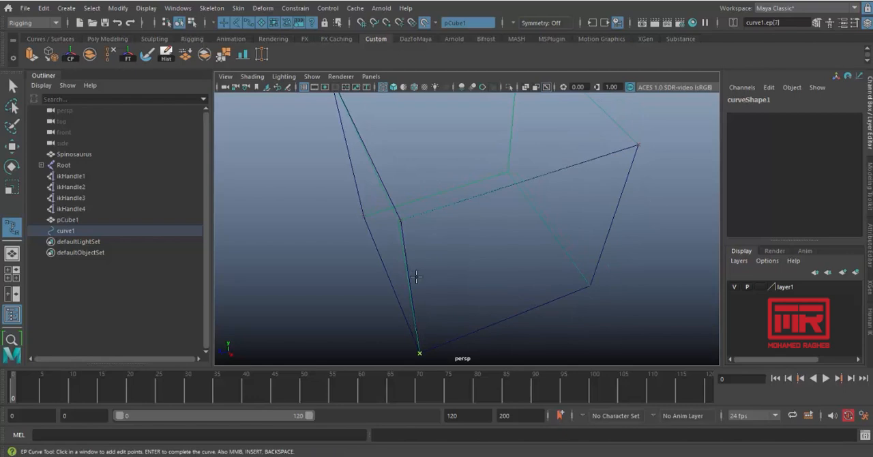
Try running the curve back up the vertical edge shared by both traced faces, and undo the point
drag(409, 257, 399, 226)
mouse_move(471, 265)
alt+right_down()
mouse_move(399, 247)
mouse_move(468, 280)
alt+right_up()
key(ctrl+z)
Run the EP curve back up the shared vertical edge to the top front corner using curve snapping
alt+right_drag(405, 257, 442, 278)
key(c)
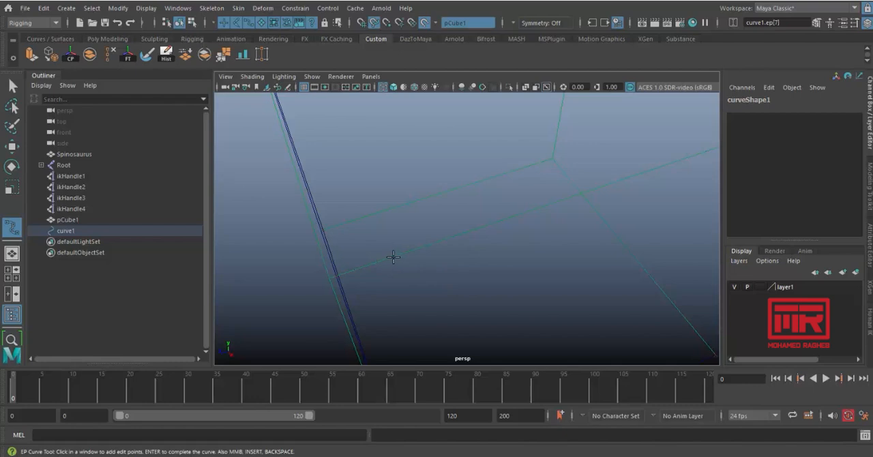
mouse_move(393, 257)
mouse_down()
mouse_move(335, 270)
mouse_move(352, 290)
mouse_move(335, 272)
mouse_move(338, 284)
mouse_move(444, 257)
mouse_move(462, 285)
mouse_up()
scroll(386, 285, down, 5)
alt+drag(516, 216, 493, 252)
drag(432, 246, 430, 218)
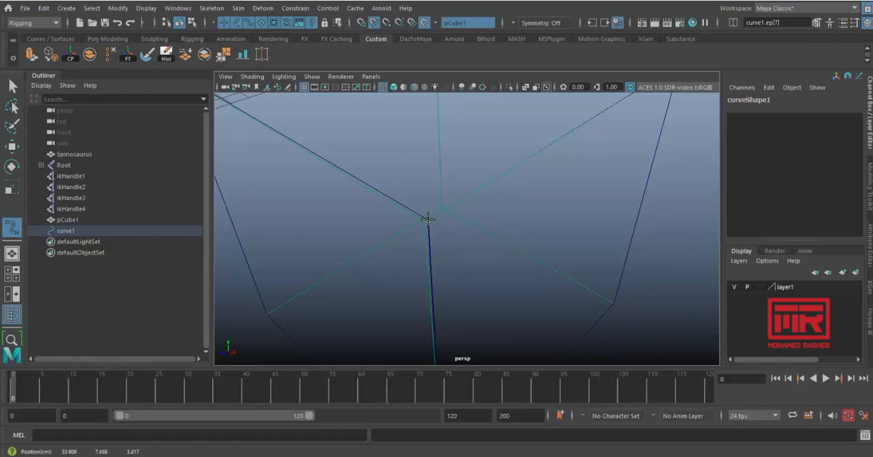
drag(427, 218, 428, 218)
Continue the EP curve with curve snapping across the cube's untraced top edge and around its bottom corners
mouse_move(503, 260)
alt+mouse_down()
mouse_move(474, 249)
mouse_move(498, 272)
alt+mouse_up()
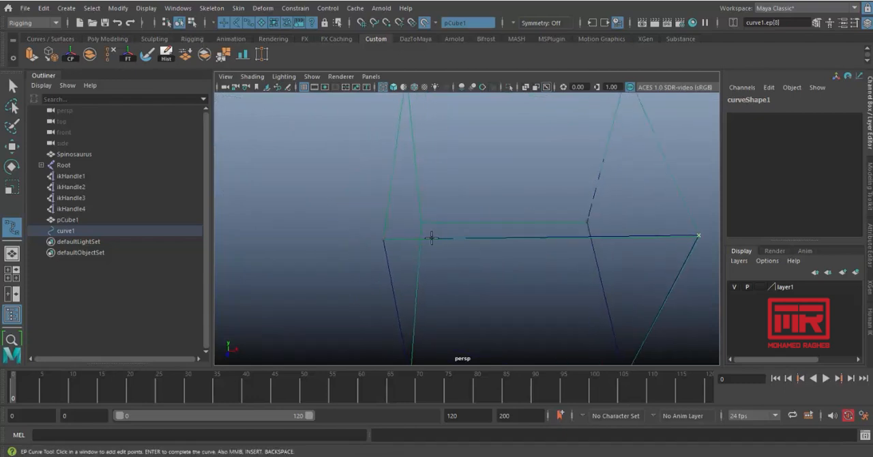
key(c)
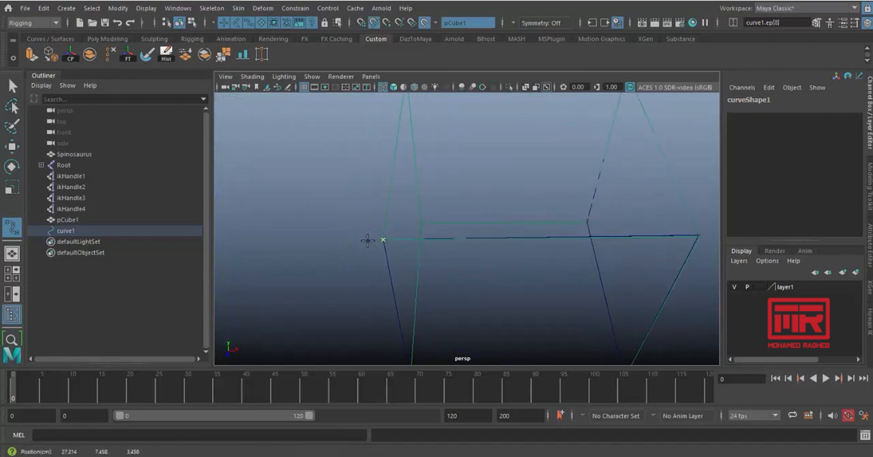
alt+drag(425, 240, 510, 249)
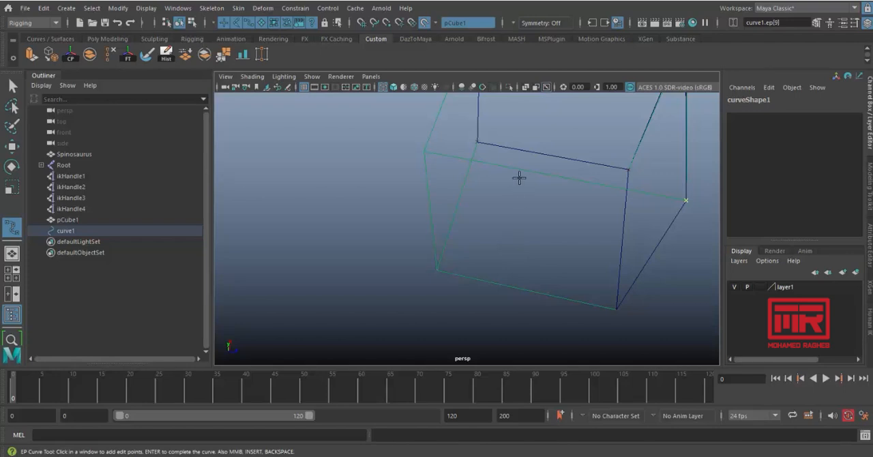
drag(515, 168, 413, 148)
drag(433, 222, 425, 280)
drag(600, 306, 624, 320)
drag(440, 273, 545, 258)
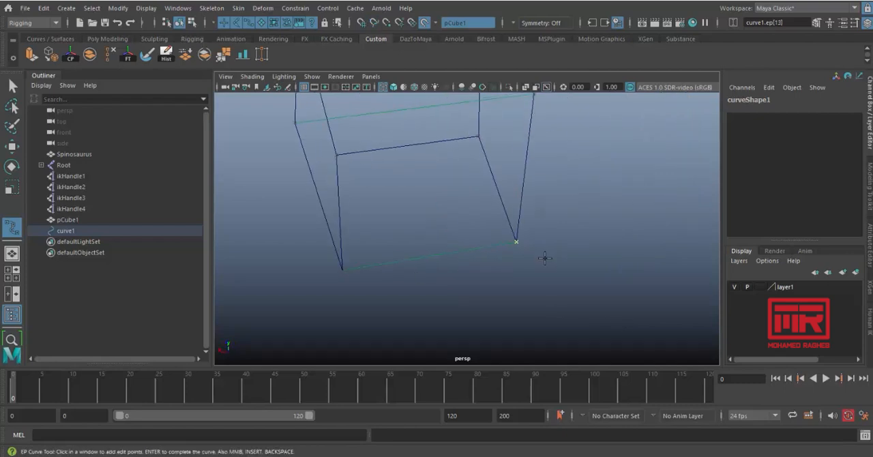
Trace the remaining untraced cube edges from corner to corner with curve snapping, and finish the EP curve
drag(454, 249, 343, 270)
alt+middle_drag(384, 269, 443, 296)
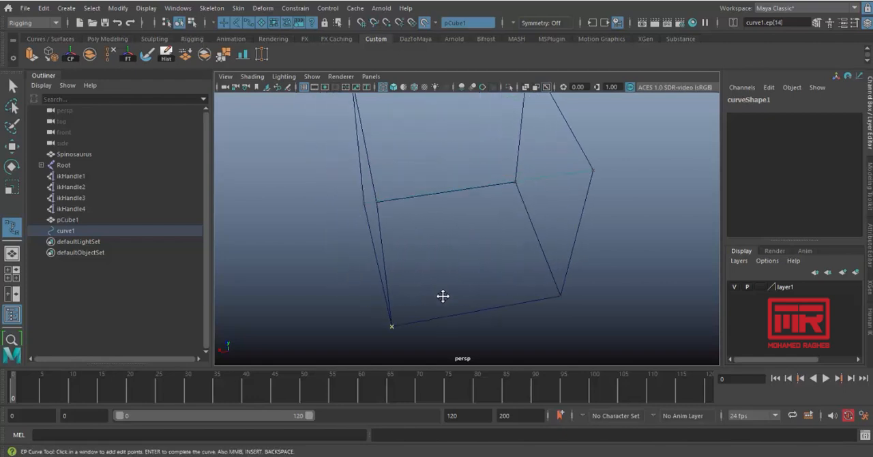
drag(377, 258, 331, 217)
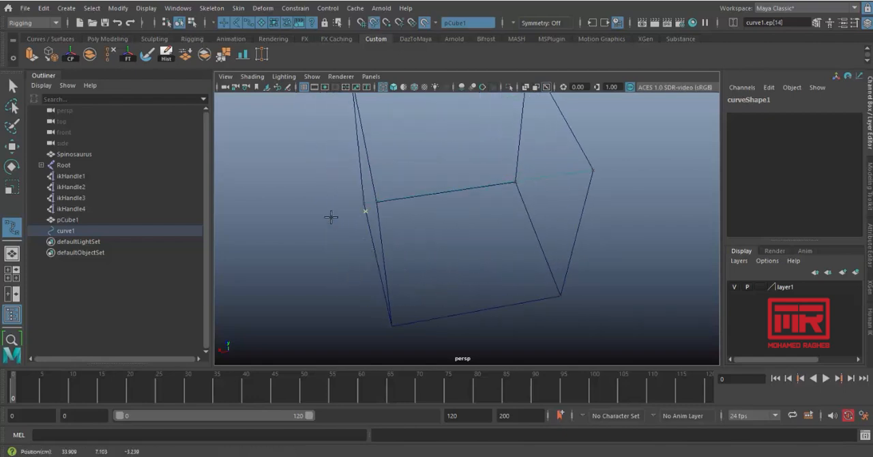
click(586, 203)
drag(583, 202, 600, 177)
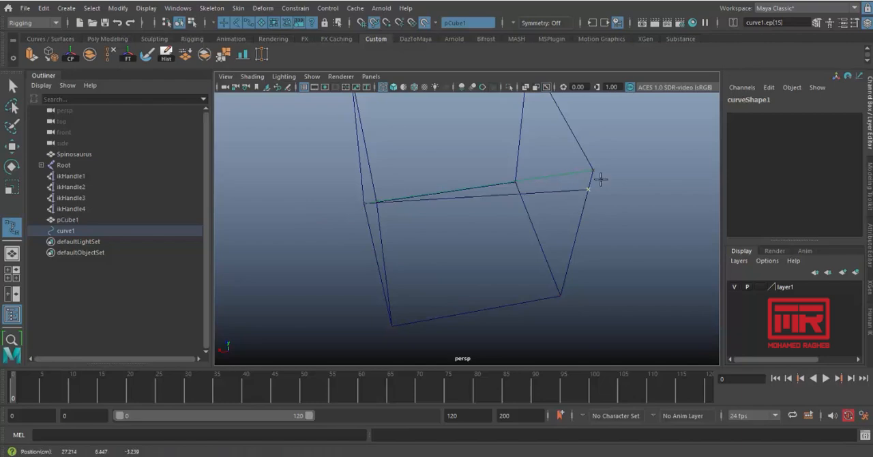
alt+drag(434, 226, 442, 248)
key(Return)
key(w)
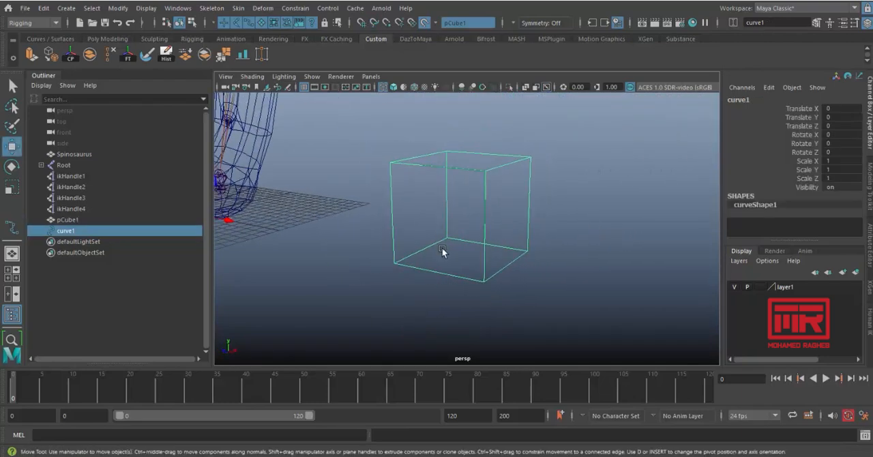
Center the cube curve's pivot, turn off the live surface, and clear the selection
click(71, 53)
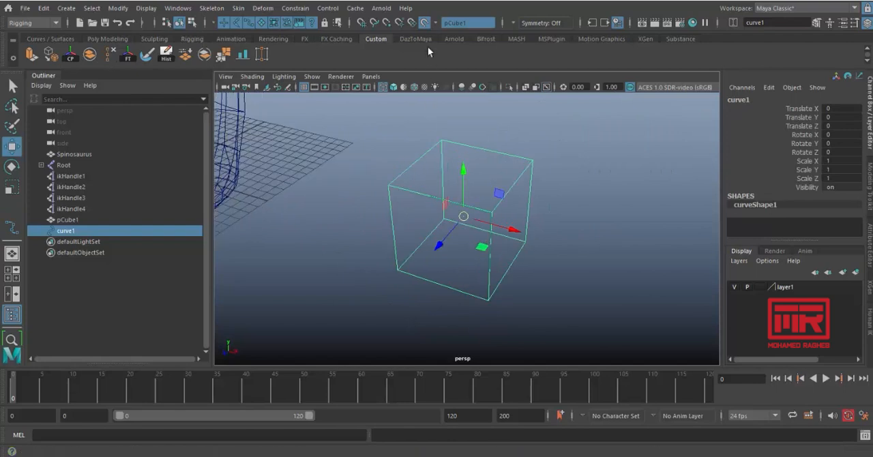
click(425, 23)
alt+drag(569, 191, 623, 217)
click(623, 217)
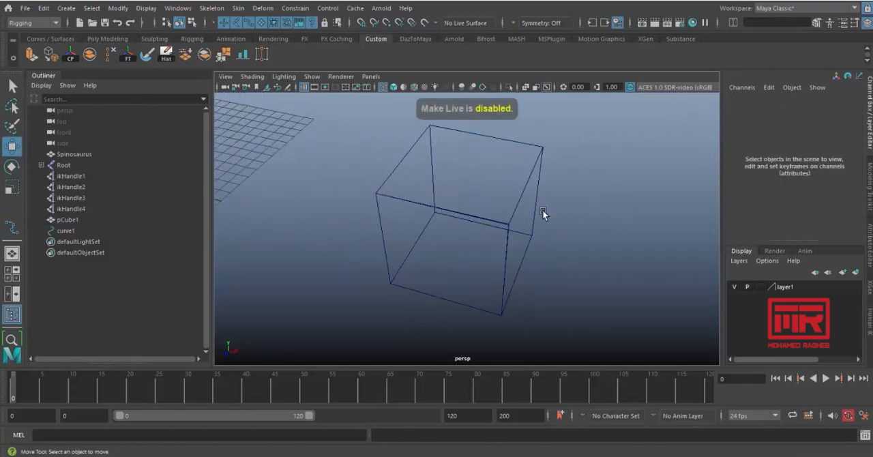
Show the scene shaded and move the cube curve along X, clear of the polygon cube, to about 12.69
drag(473, 195, 472, 266)
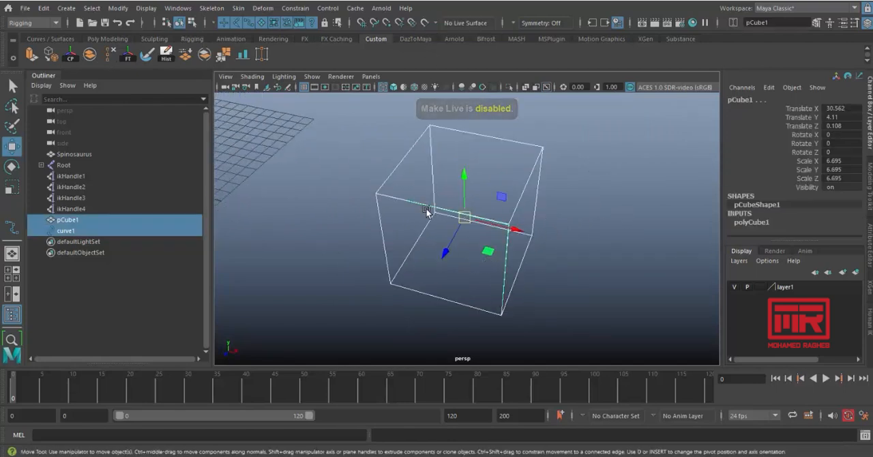
key(5)
shift+click(422, 233)
scroll(529, 270, down, 2)
alt+middle_drag(502, 240, 456, 238)
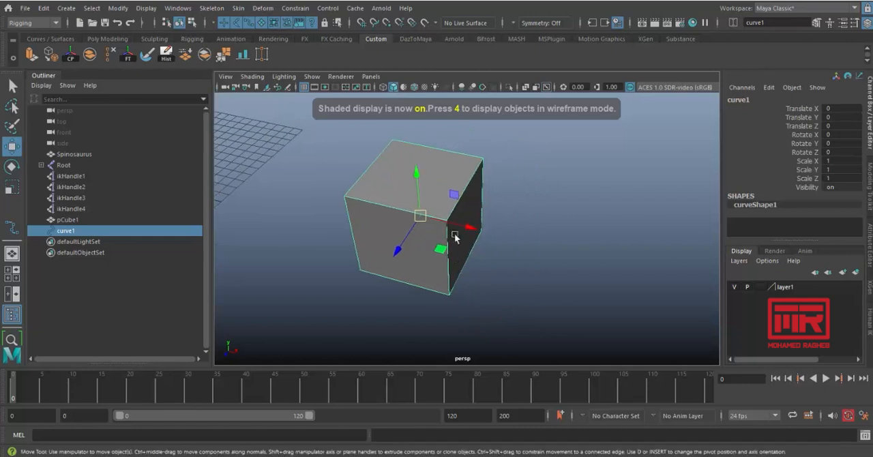
drag(468, 226, 688, 311)
Try to collapse the curve's near top corner by scaling its selected CV along Z, X and Y
alt+middle_drag(601, 297, 473, 251)
alt+drag(473, 251, 504, 280)
alt+middle_drag(505, 279, 528, 289)
alt+right_drag(528, 288, 628, 352)
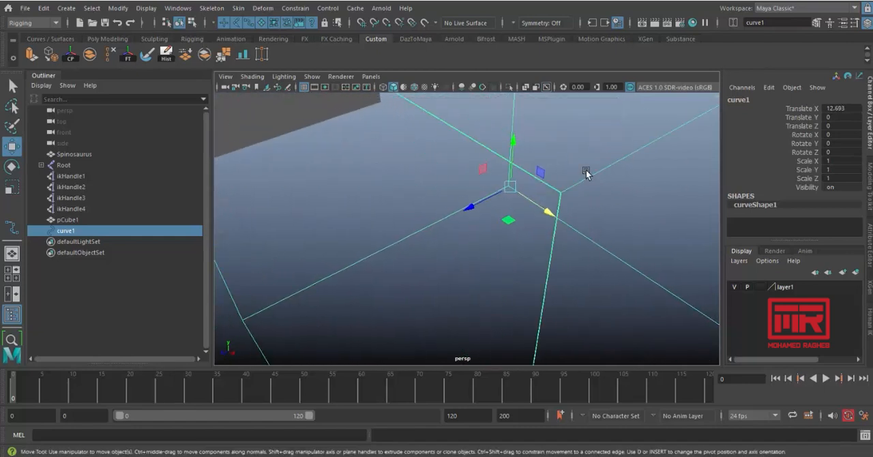
right_drag(585, 171, 537, 171)
alt+middle_drag(572, 201, 558, 205)
drag(428, 204, 440, 253)
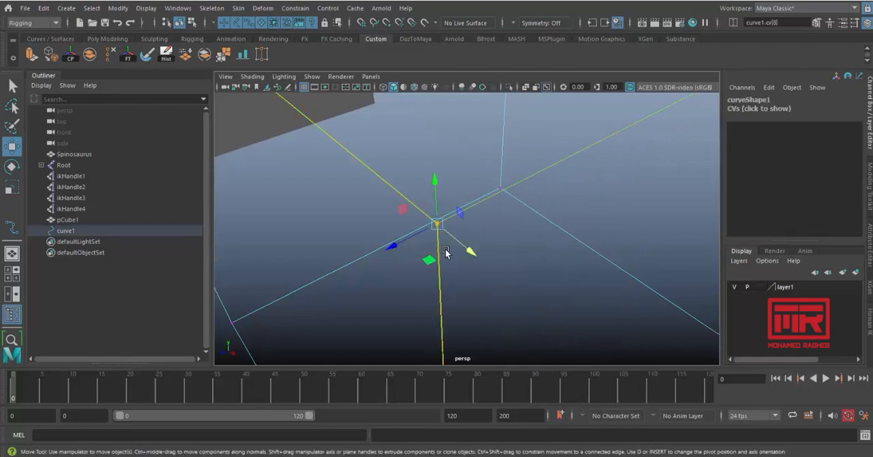
key(r)
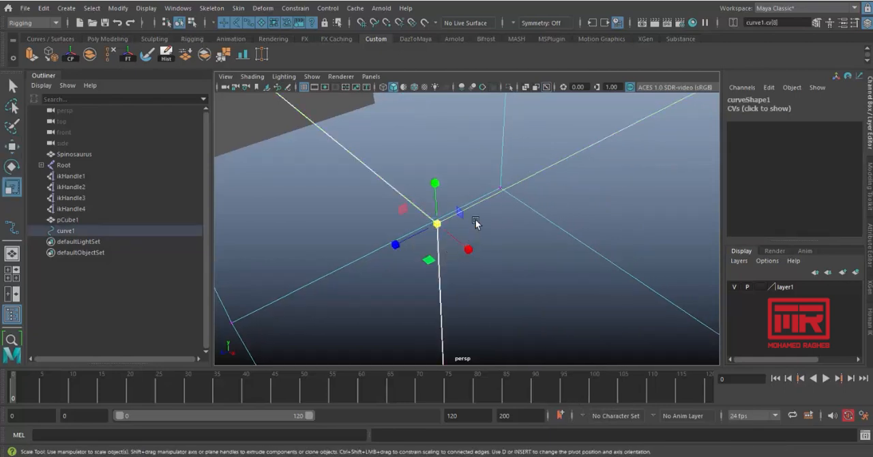
drag(398, 245, 465, 221)
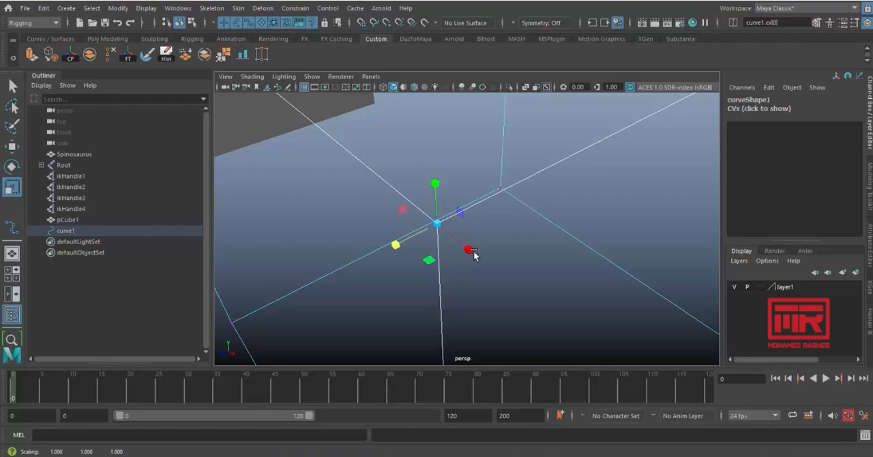
drag(471, 249, 428, 222)
drag(436, 184, 440, 235)
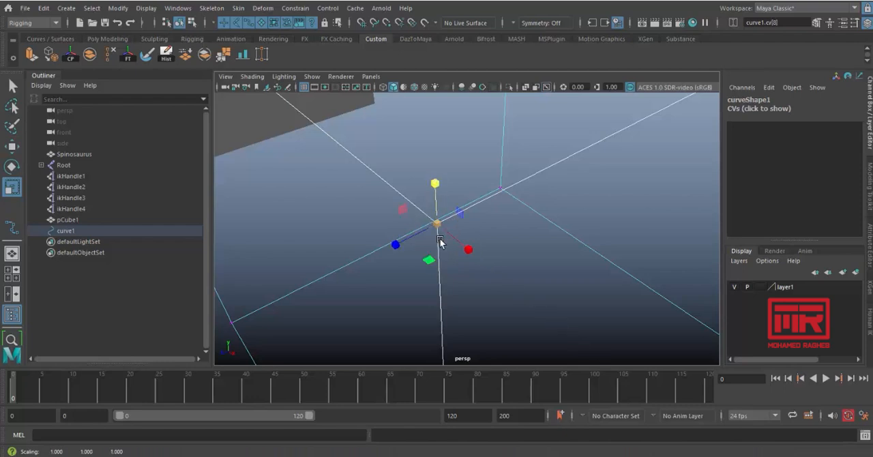
key(w)
Return to object selection and delete the polygon cube used as the tracing template
scroll(422, 255, down, 1)
alt+right_drag(423, 255, 392, 247)
alt+middle_drag(392, 247, 429, 269)
alt+right_drag(484, 274, 458, 275)
alt+drag(481, 276, 391, 205)
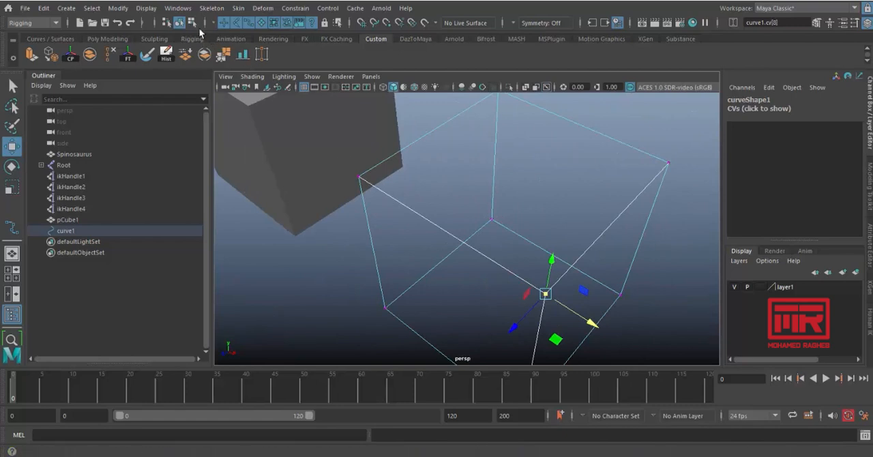
click(190, 24)
click(180, 26)
alt+right_drag(548, 245, 424, 255)
alt+drag(437, 245, 581, 152)
click(581, 151)
click(377, 178)
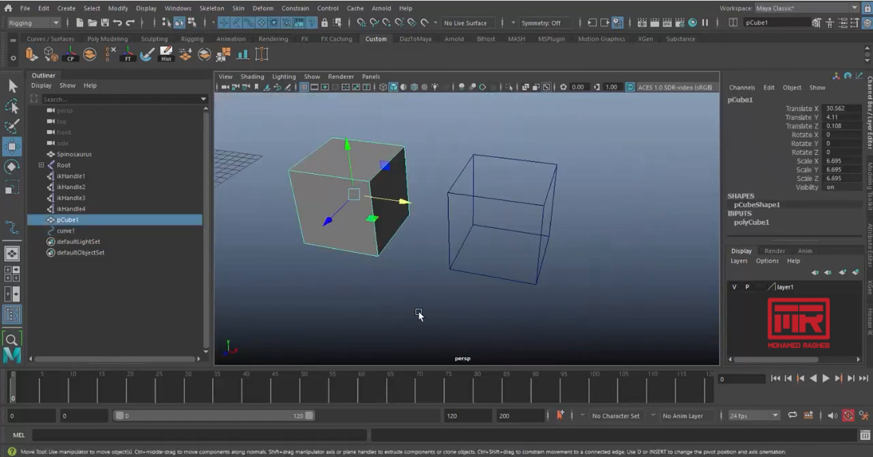
key(Delete)
Duplicate the cube curve and move the copy along X to about -11.6, near the Spinosaurus's left foot
click(550, 166)
alt+right_drag(577, 212, 408, 236)
alt+middle_drag(408, 236, 529, 253)
alt+right_drag(528, 253, 501, 249)
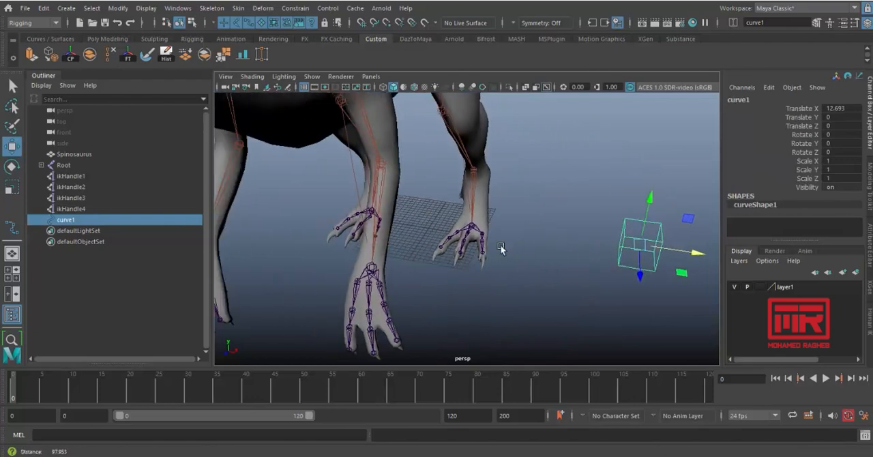
alt+drag(501, 248, 600, 281)
key(ctrl+d)
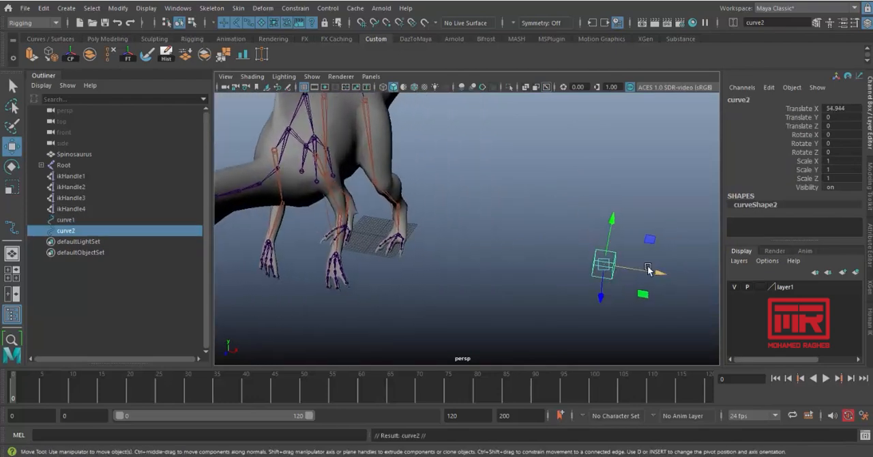
drag(656, 273, 476, 242)
alt+right_drag(427, 250, 425, 284)
alt+drag(425, 285, 436, 271)
alt+right_drag(457, 270, 509, 269)
alt+drag(509, 269, 504, 286)
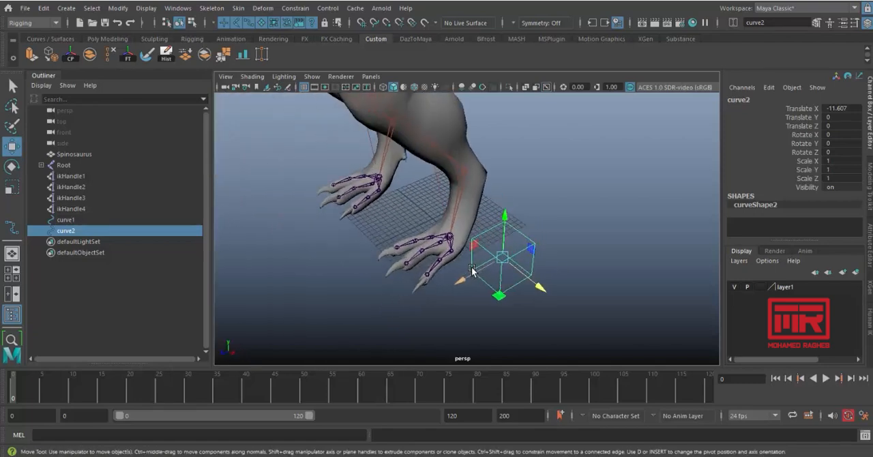
Scale the copied cube curve uniformly to about 0.842 and reposition it beside the left foot
alt+right_drag(503, 286, 511, 279)
alt+drag(511, 278, 512, 252)
key(r)
key(w)
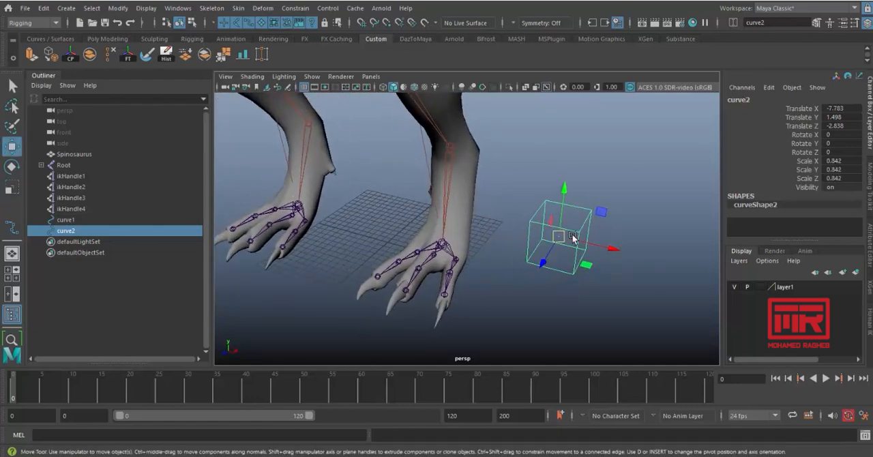
drag(564, 240, 533, 266)
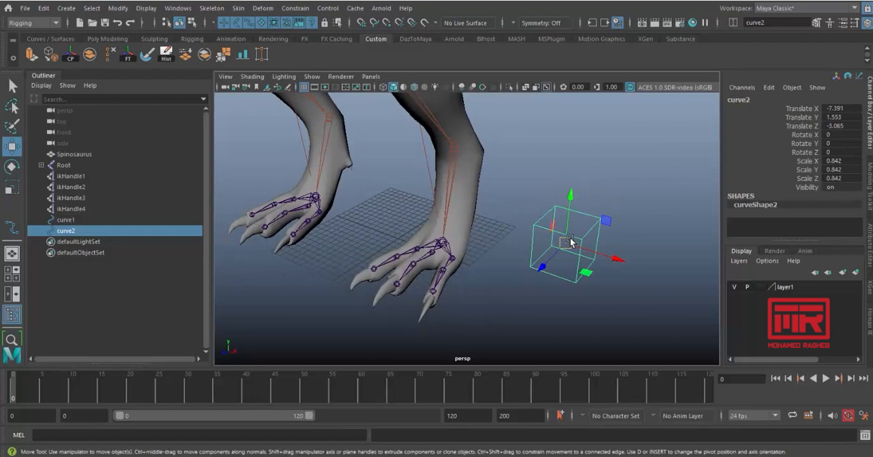
drag(568, 243, 583, 228)
key(ctrl+z)
alt+drag(552, 254, 573, 234)
Snap the copied curve onto the left foot's joint where the toe chains meet, and freeze its transformations
alt+right_drag(486, 262, 508, 278)
alt+drag(508, 280, 491, 272)
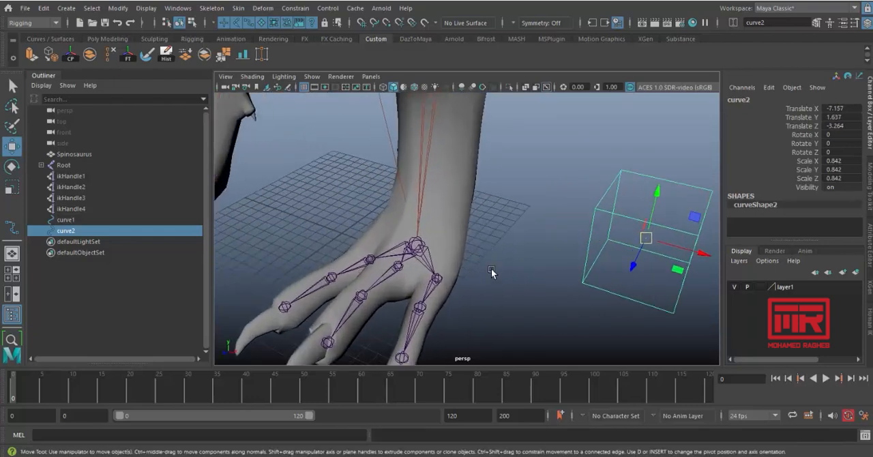
key(v)
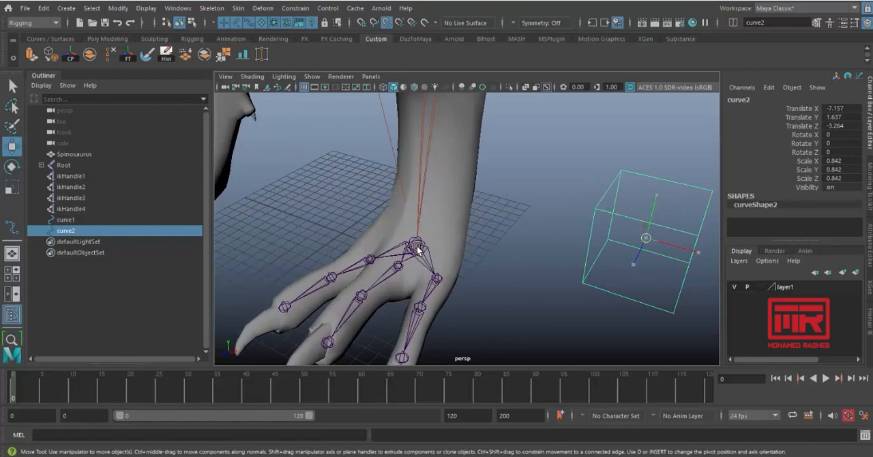
middle_drag(416, 247, 416, 248)
mouse_move(520, 297)
alt+mouse_down()
mouse_move(475, 259)
mouse_move(525, 280)
mouse_move(520, 297)
alt+mouse_up()
alt+middle_drag(492, 282, 525, 279)
mouse_move(524, 277)
alt+mouse_down()
mouse_move(523, 284)
mouse_move(537, 284)
alt+mouse_up()
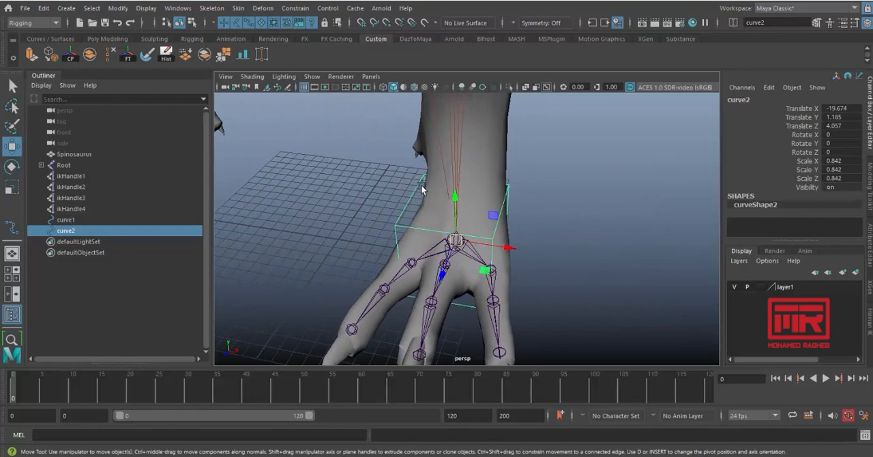
click(125, 55)
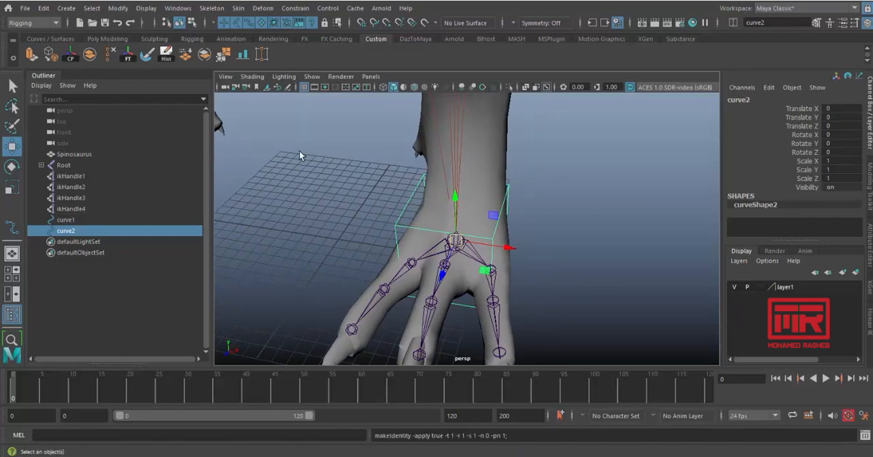
Widen the foot curve around the left foot by scaling it along X to about 1.31
alt+drag(544, 264, 516, 196)
key(r)
key(w)
key(ctrl+z)
right_drag(516, 196, 456, 186)
drag(558, 163, 489, 334)
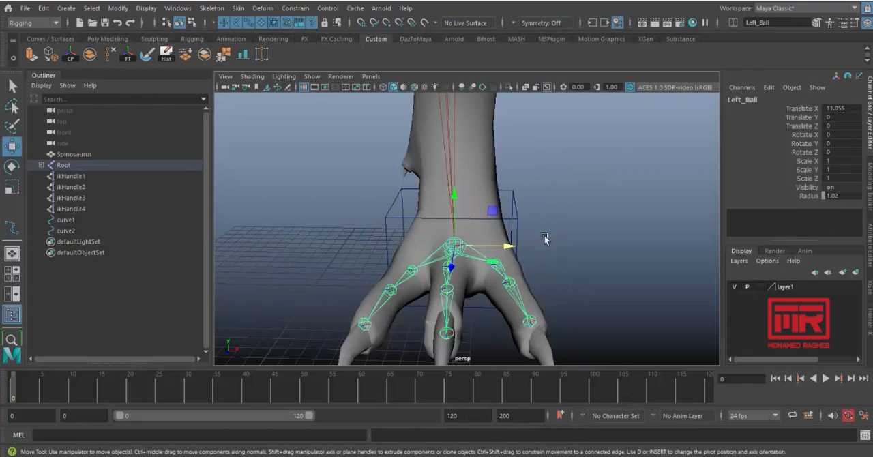
key(ctrl+z)
Select the CVs on the outer side of the foot curve and shift them slightly outward along X
alt+drag(546, 240, 555, 261)
shift+drag(512, 306, 544, 251)
alt+drag(478, 295, 440, 337)
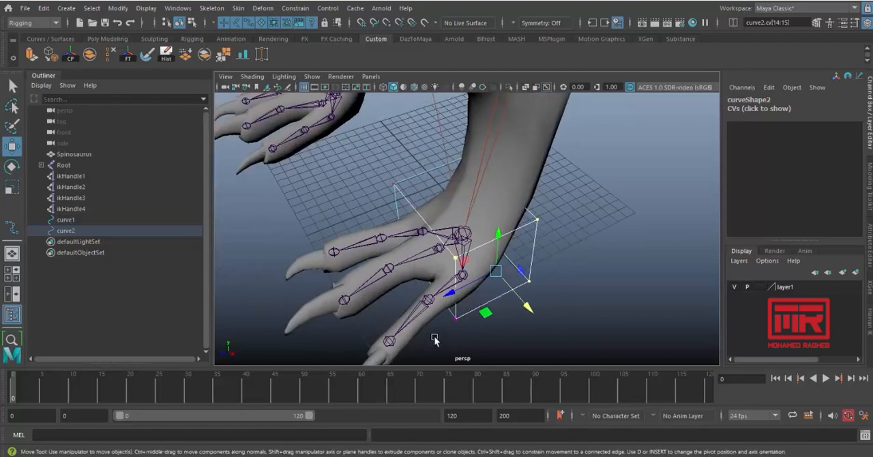
shift+drag(469, 312, 471, 310)
alt+drag(511, 298, 544, 349)
drag(561, 270, 566, 270)
Return to object selection and freeze the foot curve's transformations with its new width
click(193, 24)
click(180, 23)
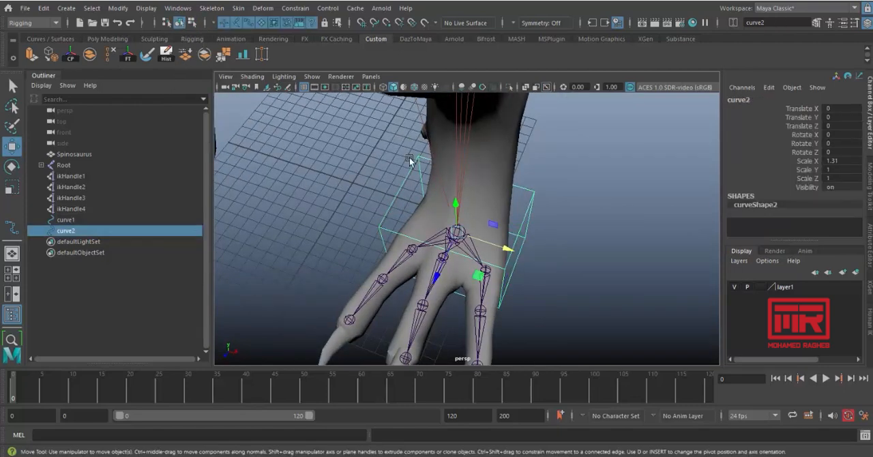
alt+drag(409, 158, 394, 139)
click(126, 55)
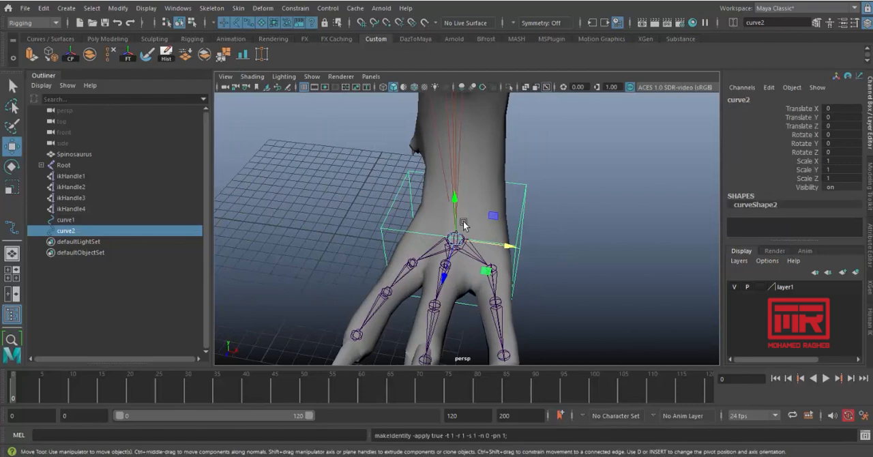
Rename the curve around the left foot to "Left Foot Controller"
alt+drag(462, 221, 447, 243)
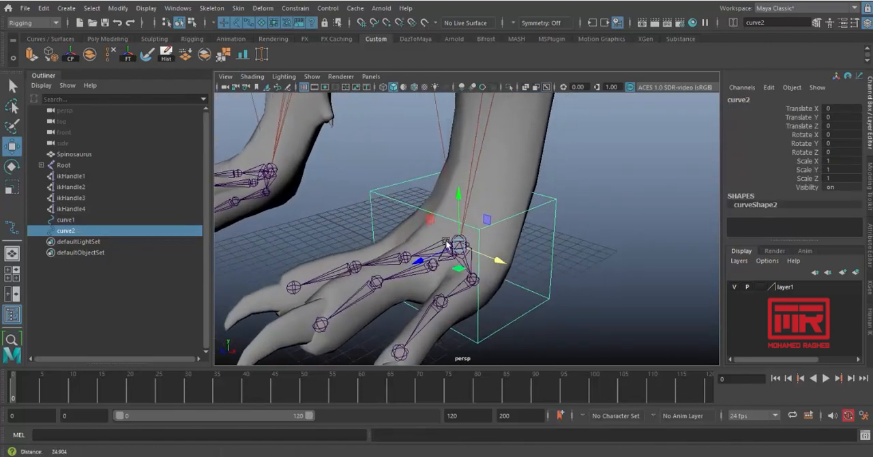
double_click(739, 101)
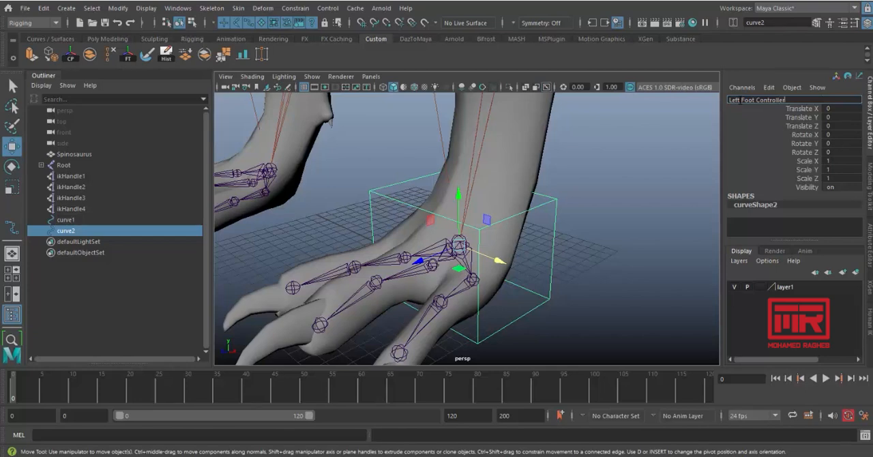
key(Return)
alt+drag(641, 259, 494, 268)
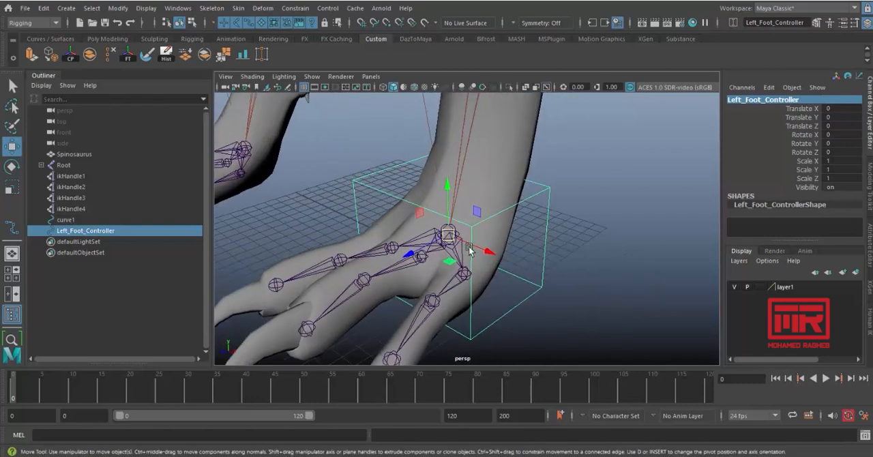
Try moving the left foot controller, undo the move, and reselect the controller
drag(450, 236, 511, 232)
key(ctrl+z)
alt+middle_drag(465, 252, 485, 302)
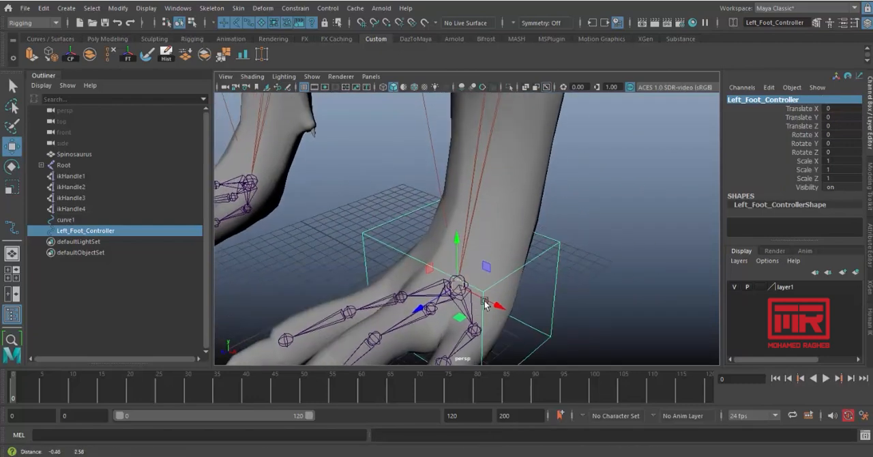
scroll(459, 245, down, 4)
click(568, 201)
scroll(479, 275, up, 1)
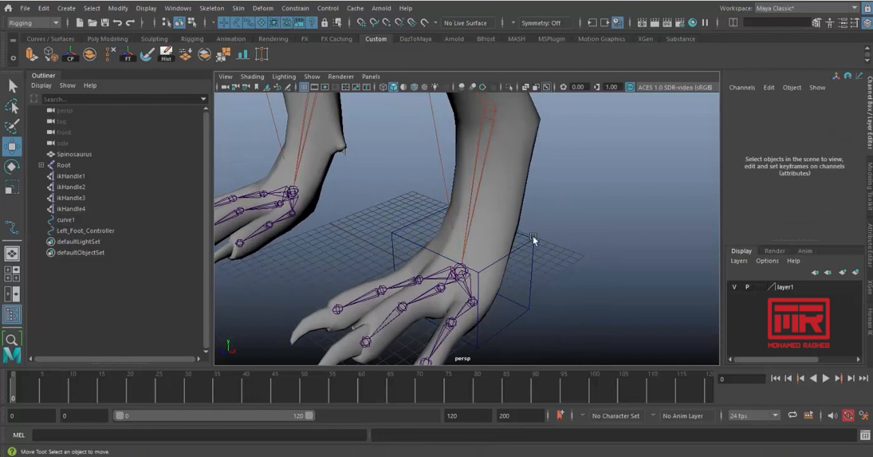
click(533, 235)
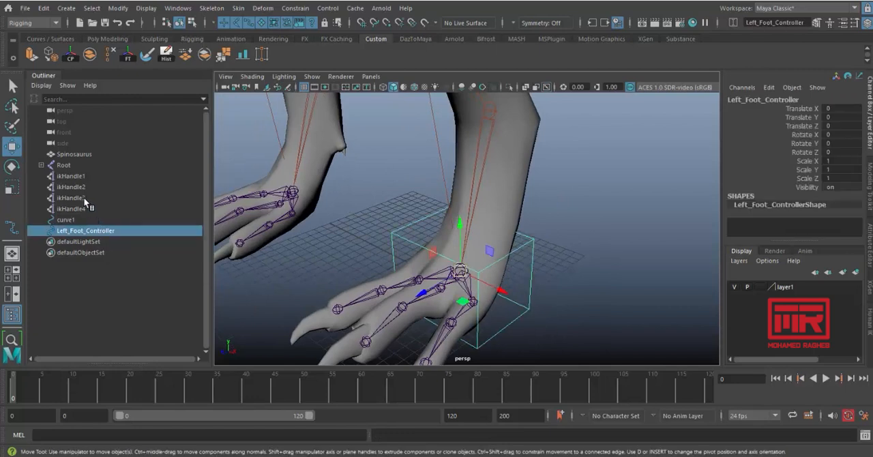
Rename ikHandle1 to "Left_Foot_ikHandle"
click(72, 176)
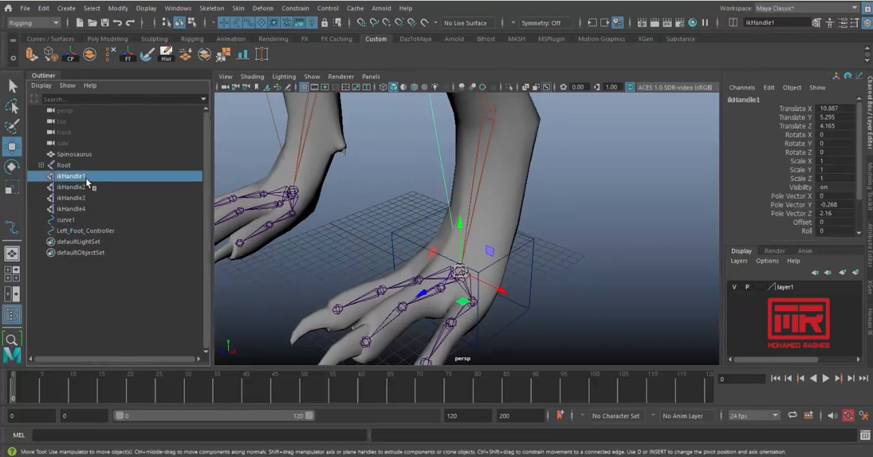
double_click(87, 179)
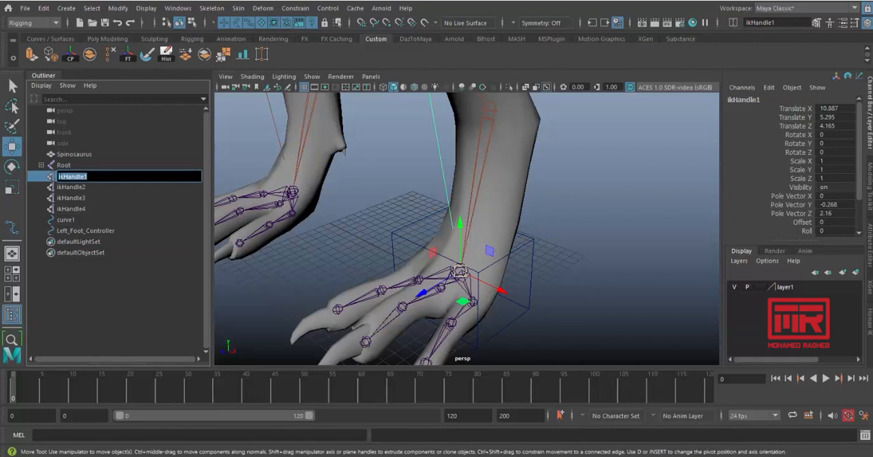
key(Home)
key(Return)
Identify which limb ikHandle2 belongs to and rename it to "Left_Arm_ikHandle"
click(103, 188)
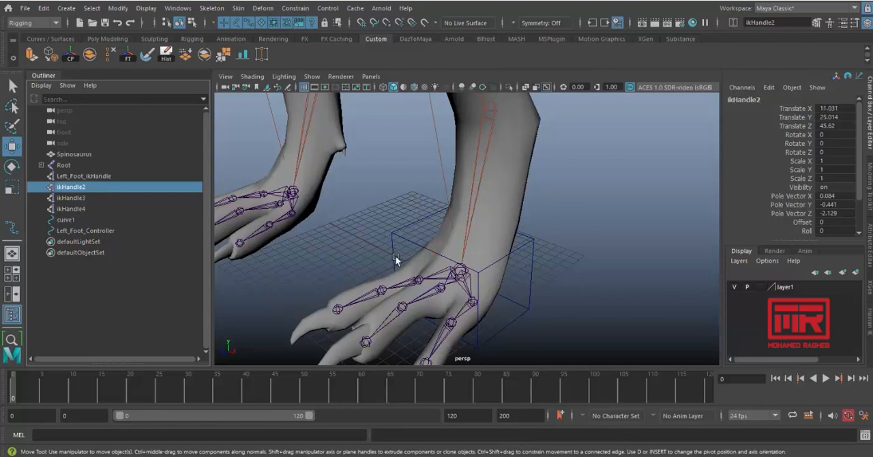
key(f)
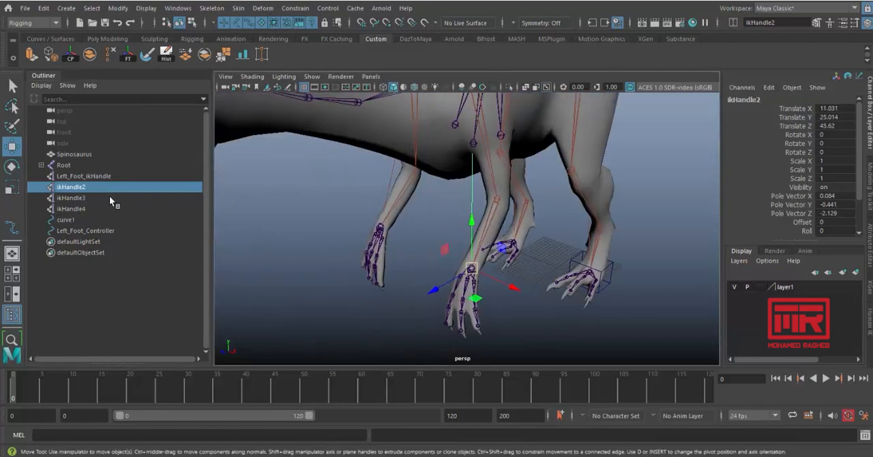
double_click(71, 187)
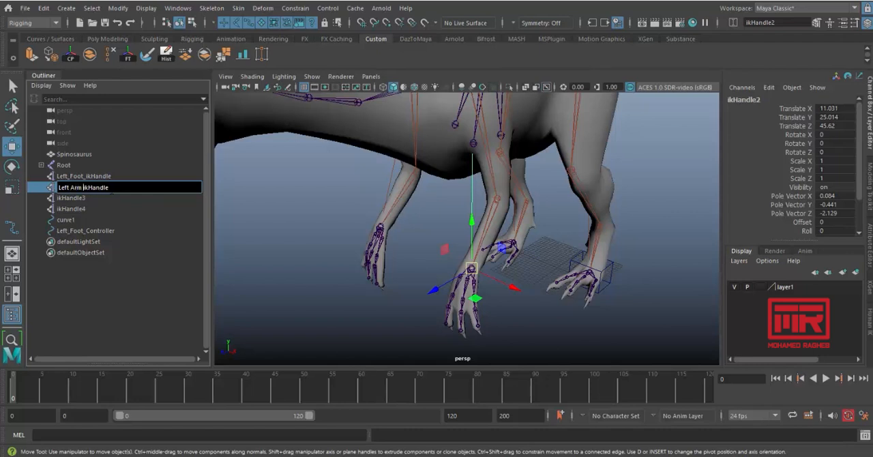
Rename ikHandle3 to "Right_Foot_ikHandle", reusing the left foot handle's name with the side changed
click(91, 197)
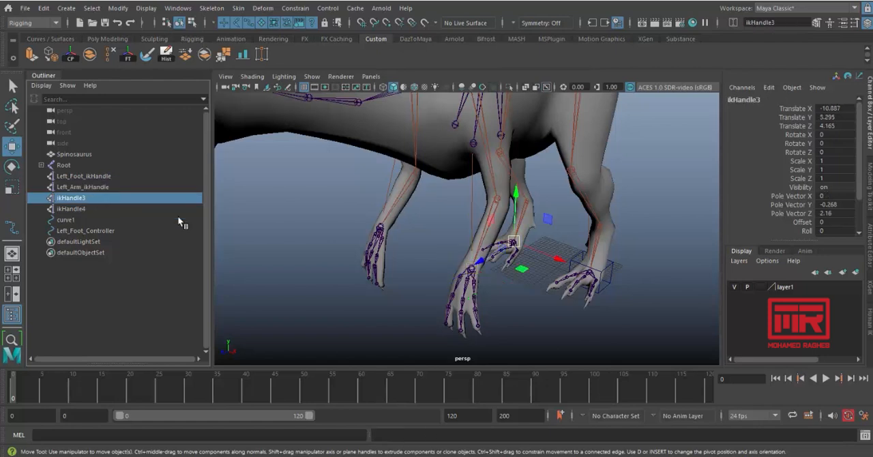
alt+drag(419, 246, 444, 245)
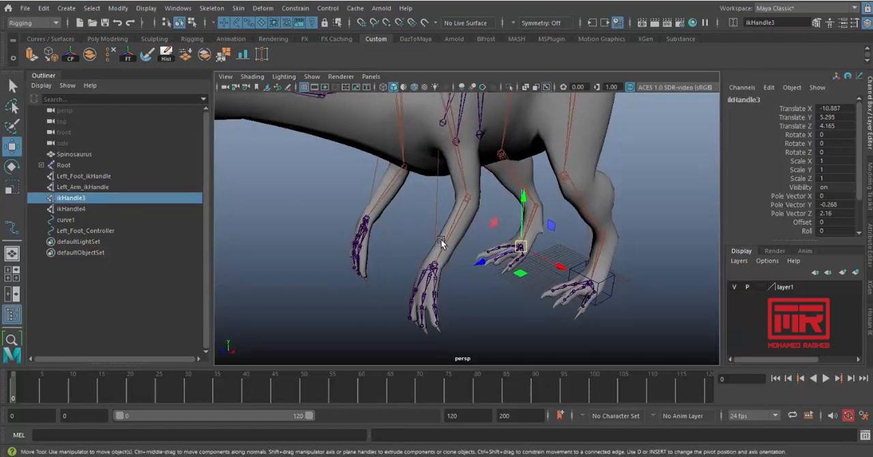
double_click(90, 177)
key(ctrl+c)
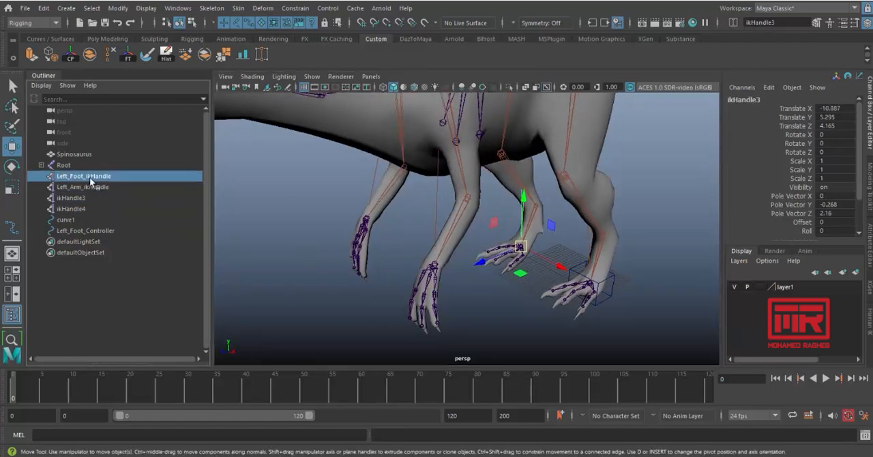
double_click(91, 199)
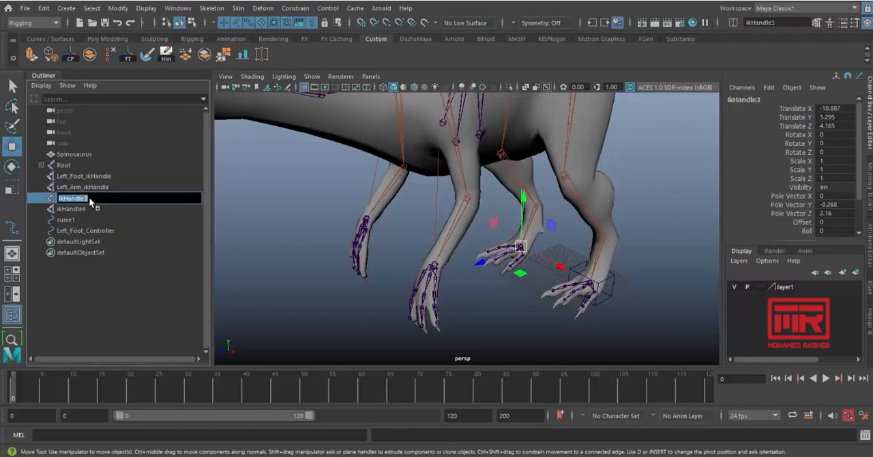
key(ctrl+v)
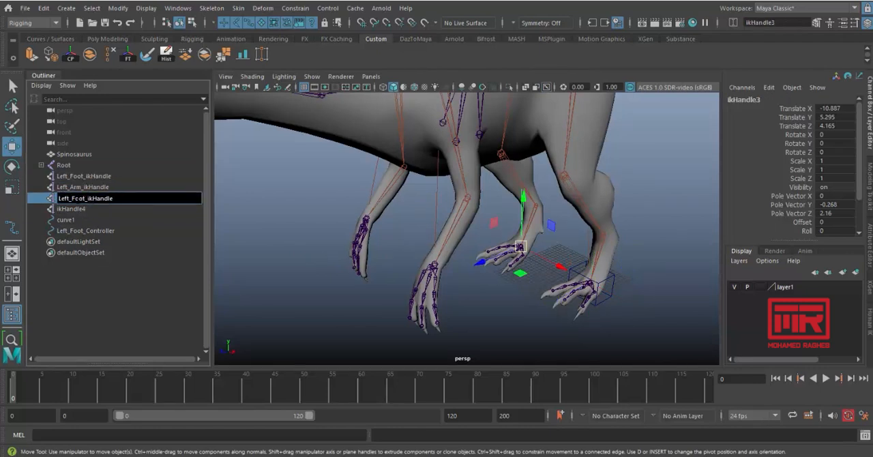
double_click(80, 198)
click(69, 198)
text(Righ)
key(Return)
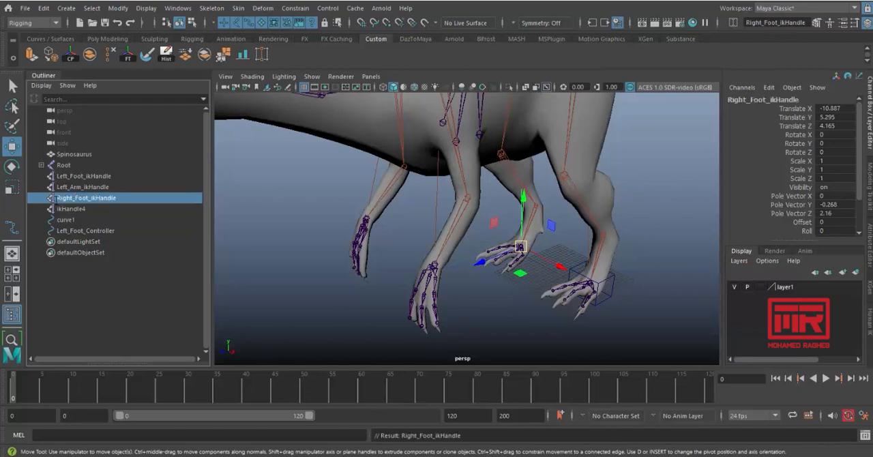
Rename ikHandle4 to "Right_Arm_ikHandle", reusing the left arm handle's name with the side changed
click(70, 208)
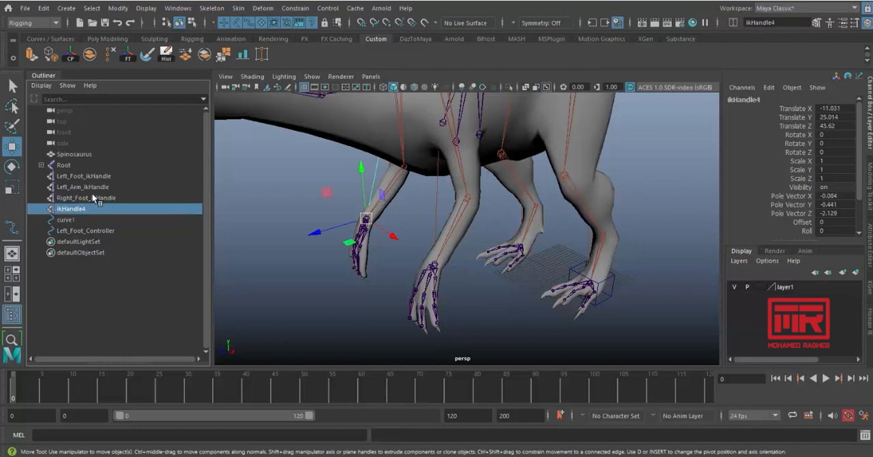
click(94, 188)
double_click(95, 189)
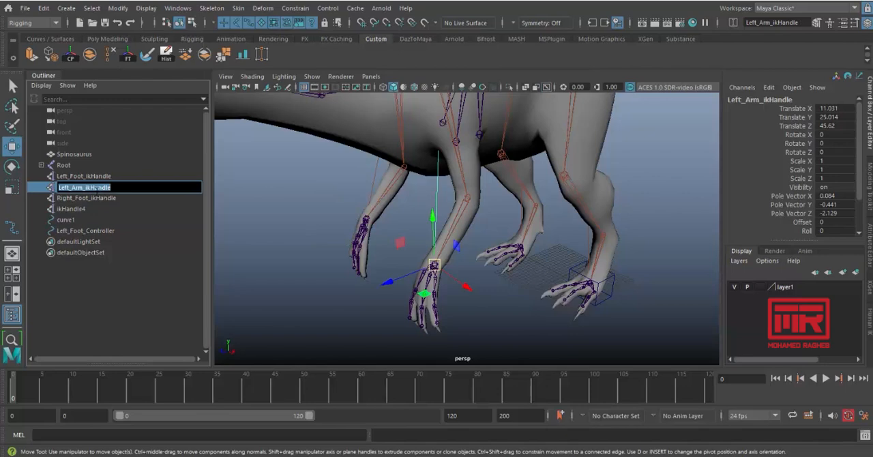
key(ctrl+c)
double_click(86, 209)
key(ctrl+v)
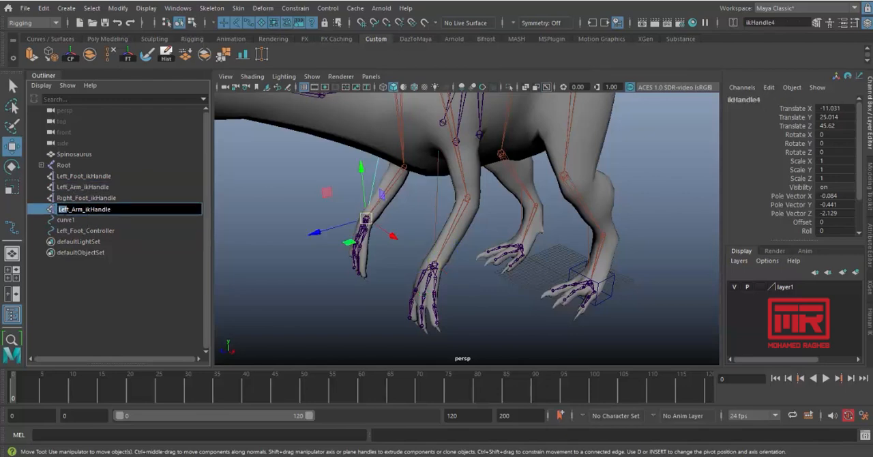
text(Righ)
key(Return)
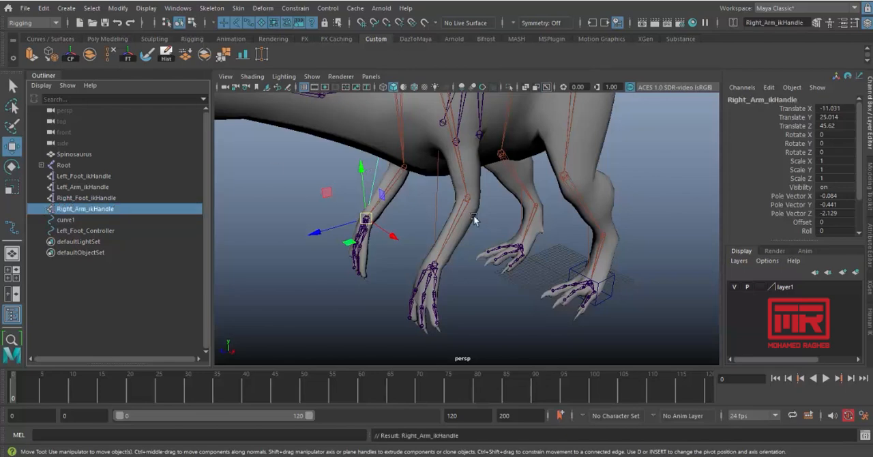
Point-constrain Left_Foot_ikHandle to Left_Foot_Controller with Maintain offset on, all axes and weight 1
alt+middle_drag(614, 251, 502, 232)
alt+right_drag(502, 232, 559, 306)
alt+middle_drag(607, 306, 547, 278)
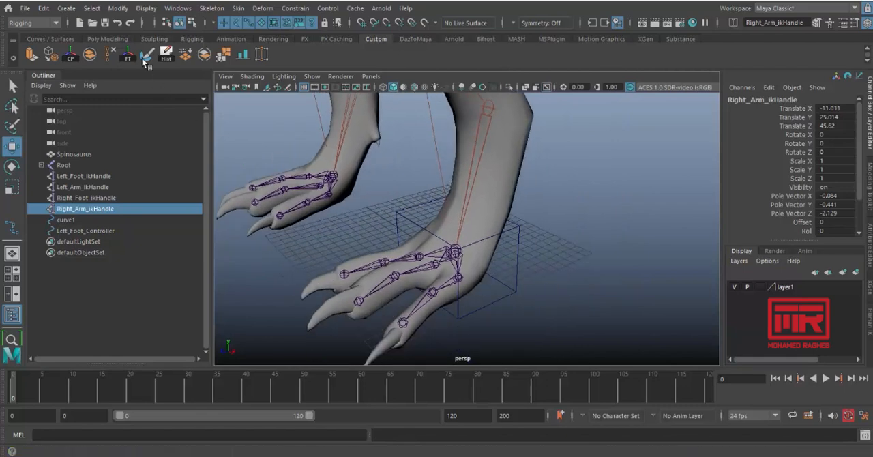
alt+right_drag(389, 228, 488, 251)
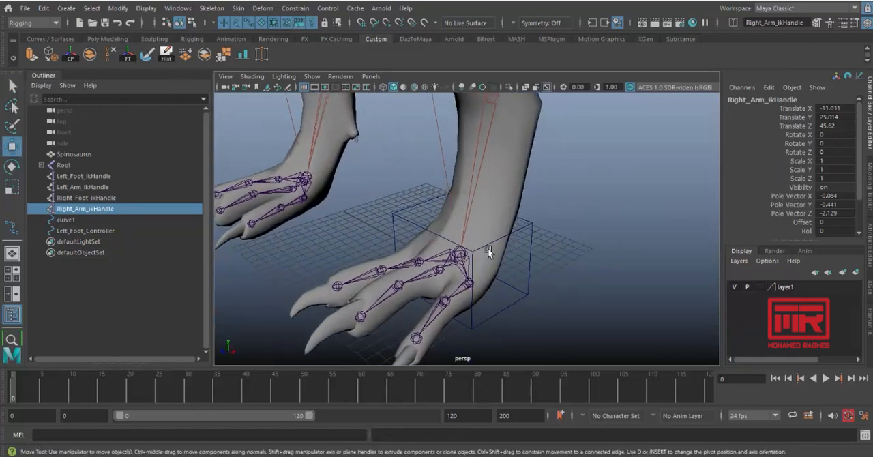
click(527, 222)
alt+drag(527, 222, 536, 289)
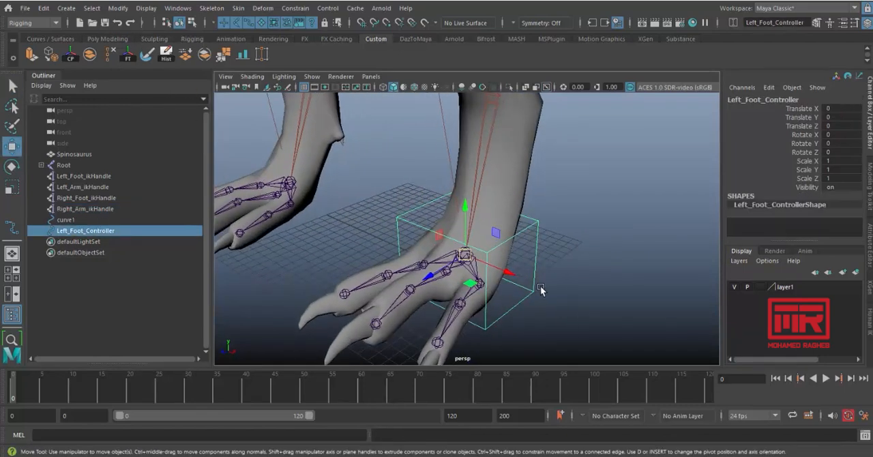
ctrl+click(99, 178)
alt+drag(340, 225, 330, 225)
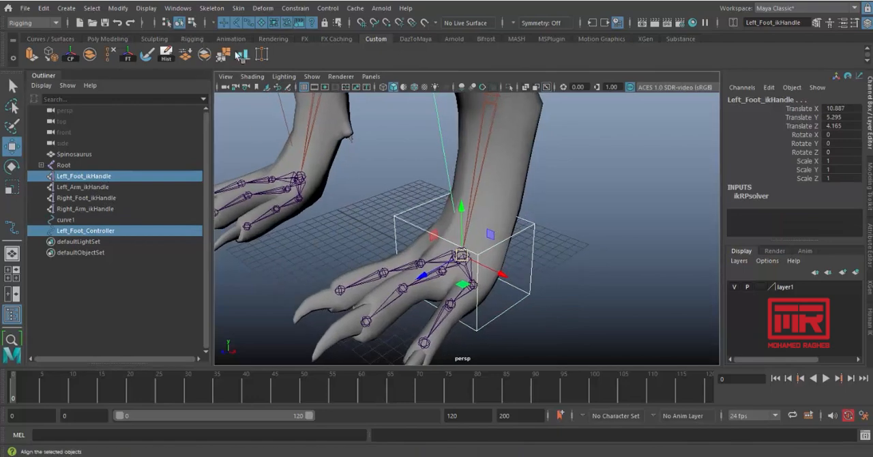
click(295, 8)
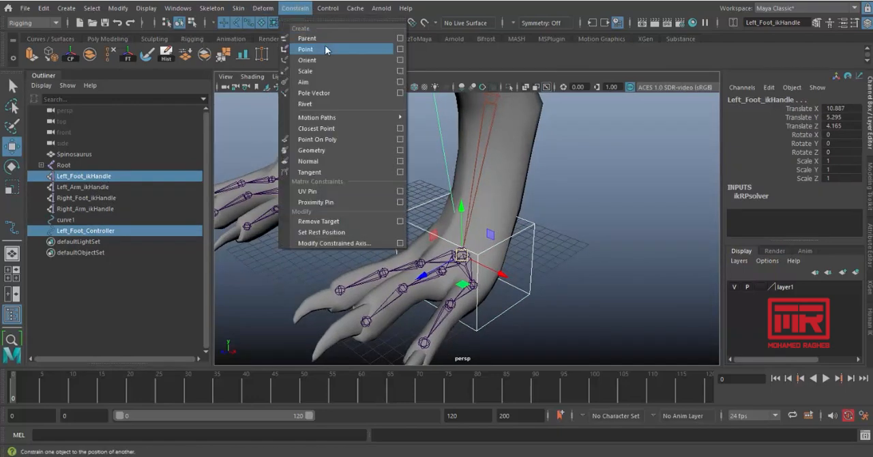
click(401, 50)
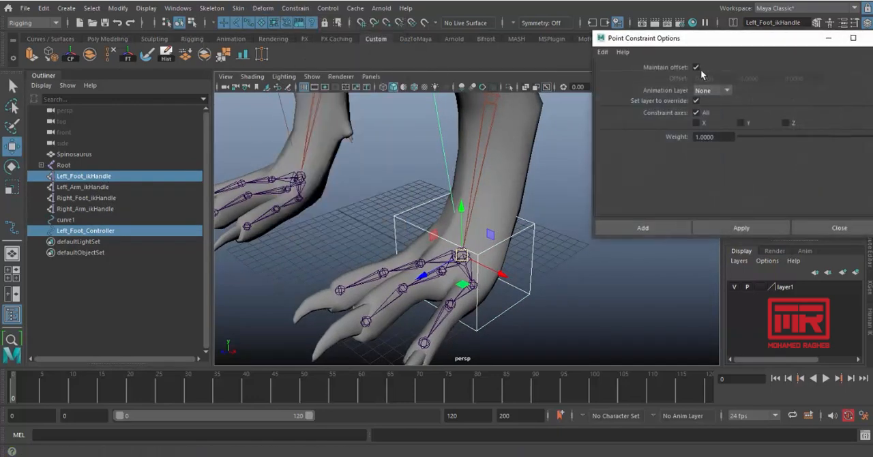
click(656, 229)
Test the point constraint by moving the left foot controller, and undo the test move
alt+right_drag(556, 255, 437, 234)
alt+middle_drag(436, 234, 439, 273)
alt+right_drag(439, 273, 509, 285)
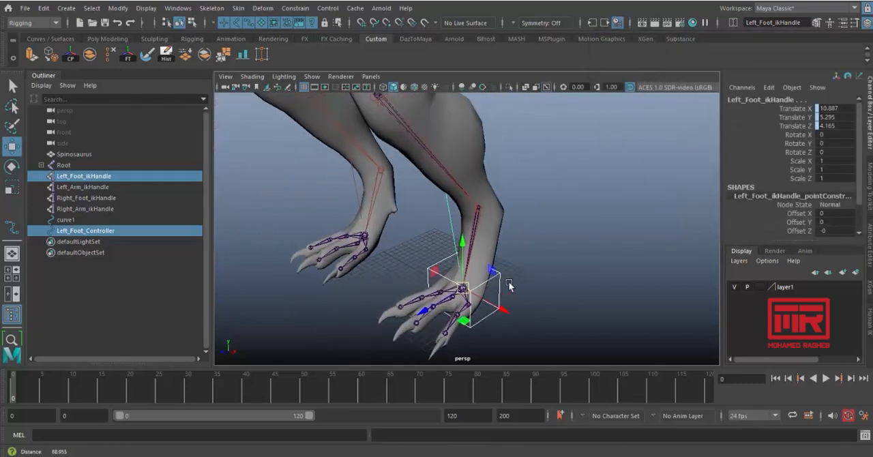
click(504, 299)
alt+drag(510, 285, 448, 246)
click(488, 298)
key(ctrl+z)
key(e)
key(w)
Try rotating the Left_Ball joint at the left foot, and undo the test rotations
click(477, 289)
click(485, 230)
key(e)
key(ctrl+z)
key(ctrl+z)
key(ctrl+z)
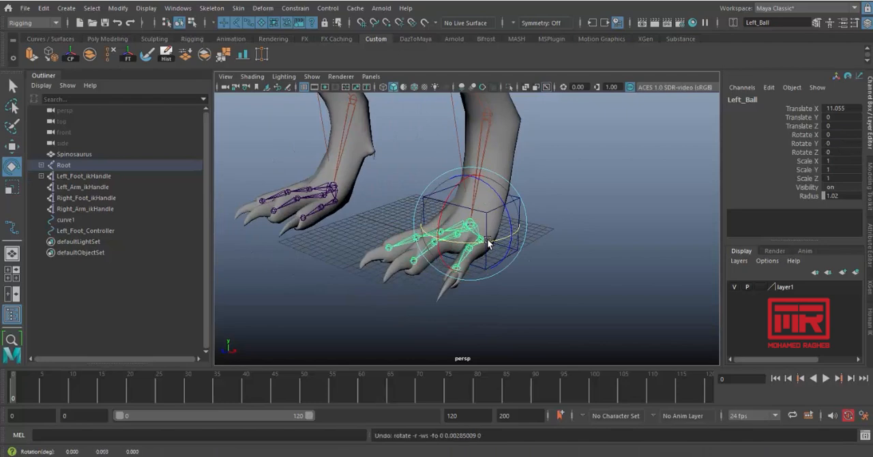
Select the Left_Foot_Controller curve as the driver for an orient constraint on the foot
key(w)
scroll(559, 273, up, 5)
alt+drag(559, 273, 551, 269)
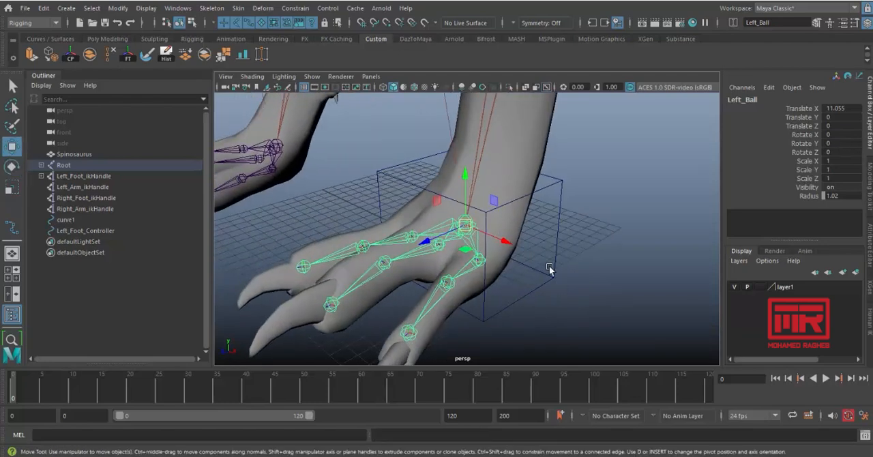
click(551, 281)
scroll(551, 299, up, 4)
key(q)
scroll(498, 254, up, 3)
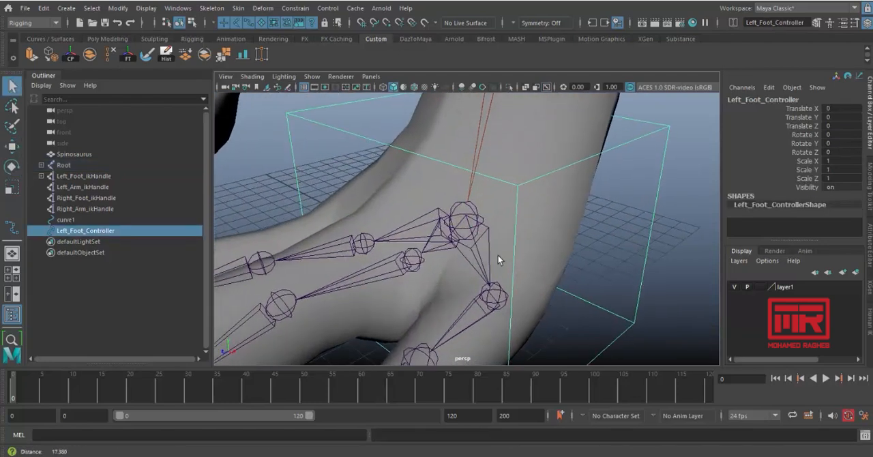
Undo the accidental selection of the Spinosaurus mesh and set the display type of layer1 to Reference
shift+click(474, 210)
shift+click(477, 211)
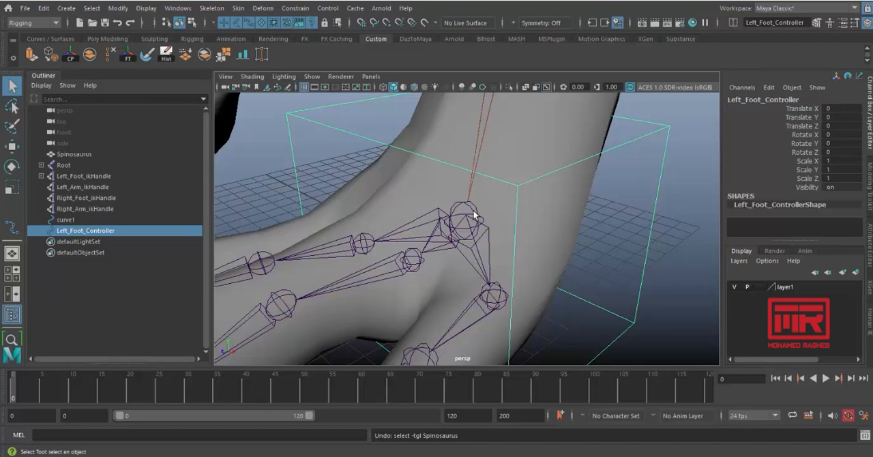
shift+click(474, 209)
key(ctrl+z)
click(761, 288)
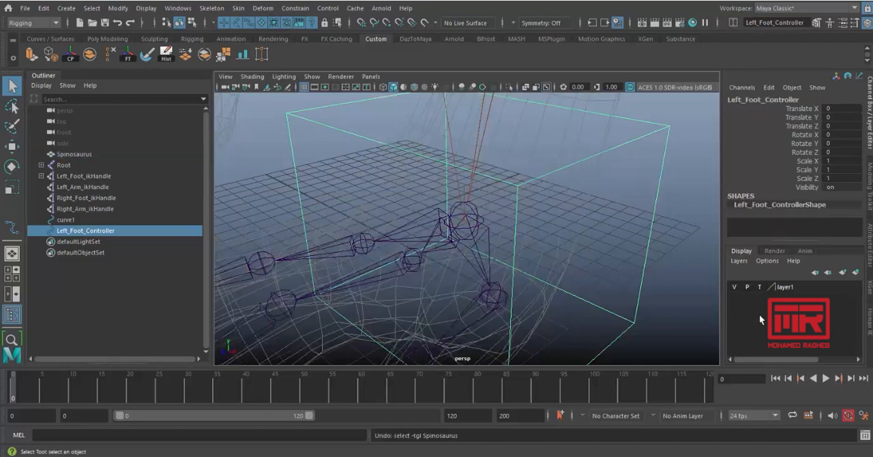
click(761, 289)
Orient-constrain the Left_Ball joint to the Left_Foot_Controller curve with Maintain offset on, all axes and a weight of 1
alt+drag(515, 265, 560, 237)
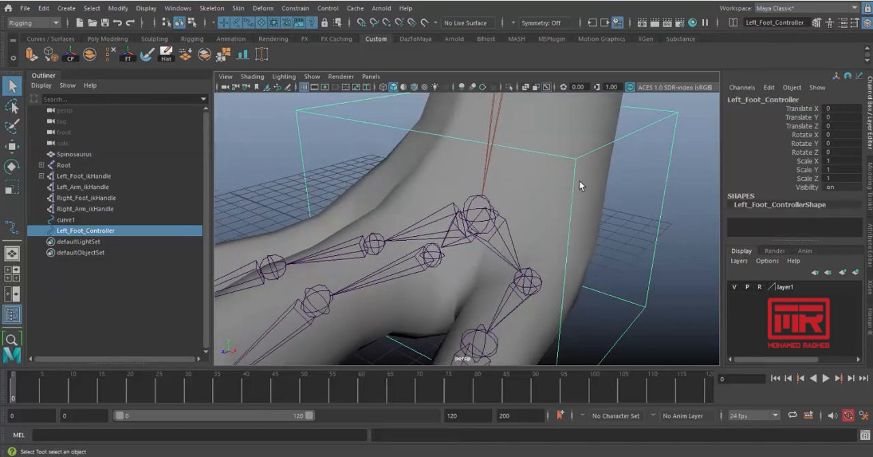
shift+click(491, 211)
scroll(471, 240, down, 10)
alt+middle_drag(511, 249, 497, 267)
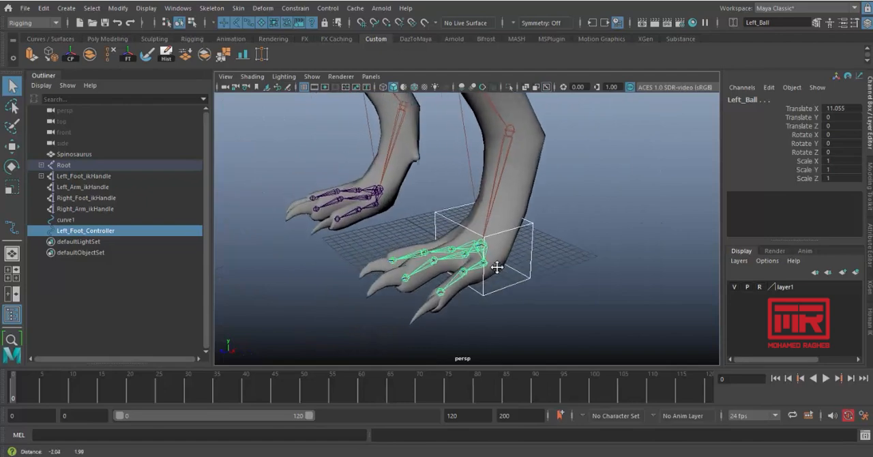
alt+drag(497, 267, 509, 273)
alt+right_drag(509, 274, 499, 274)
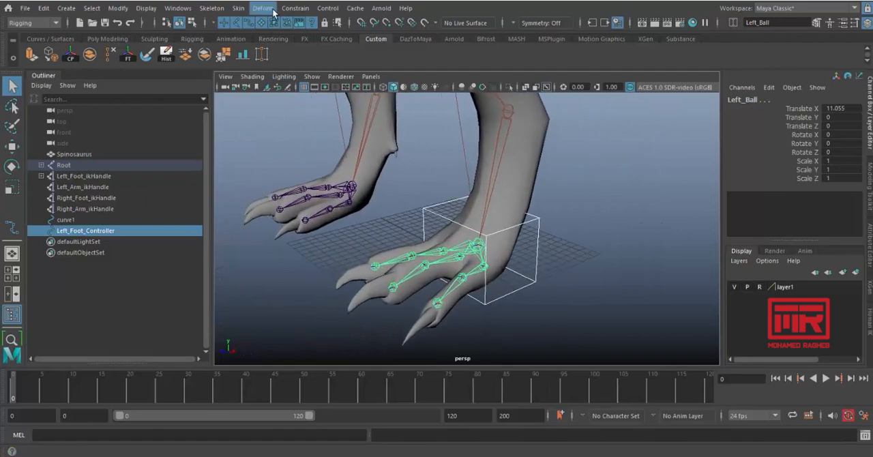
click(294, 8)
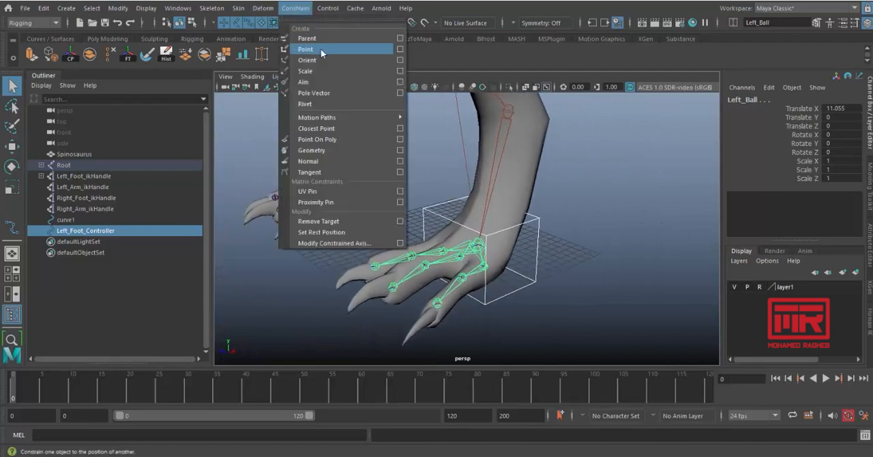
click(400, 60)
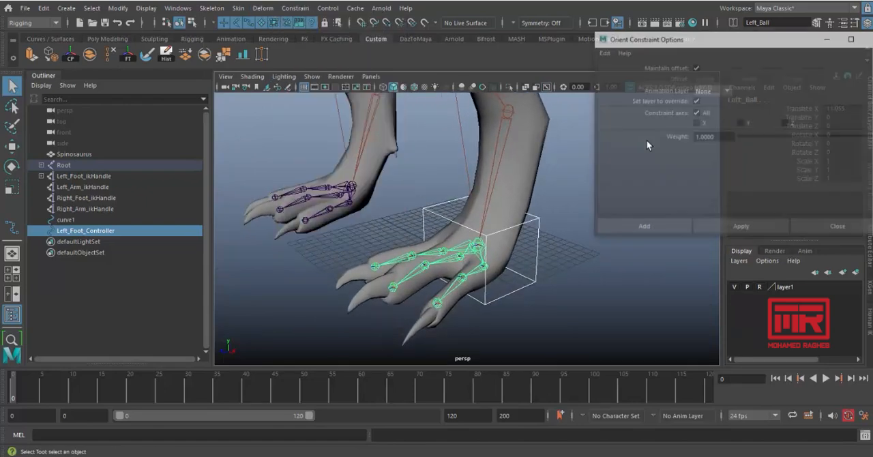
click(638, 231)
Test the orient constraint by manipulating the left foot controller, and undo the test changes
alt+drag(557, 275, 554, 283)
click(551, 281)
alt+right_drag(568, 296, 386, 257)
alt+drag(386, 256, 341, 247)
key(w)
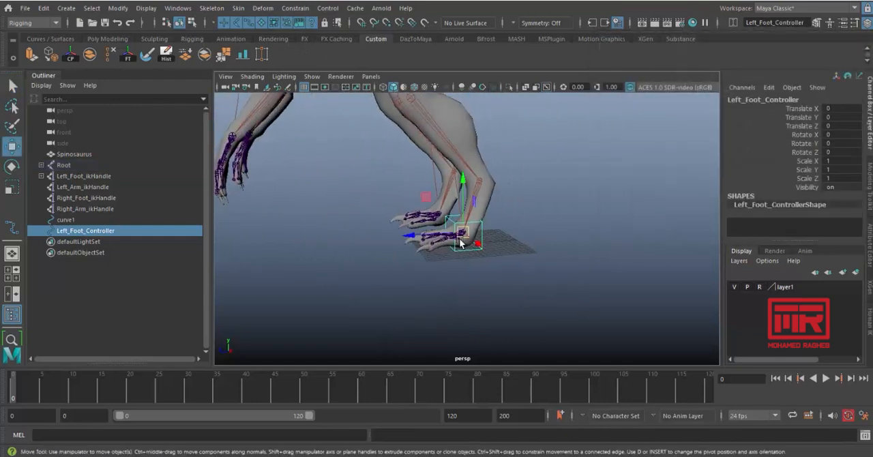
alt+drag(461, 243, 466, 258)
drag(470, 256, 343, 230)
alt+drag(344, 231, 408, 242)
key(e)
key(ctrl+z)
key(ctrl+z)
key(ctrl+z)
key(ctrl+z)
Reselect the Left_Foot_Controller curve, test rotating the foot with it, and undo the test rotation
key(w)
alt+drag(516, 268, 502, 268)
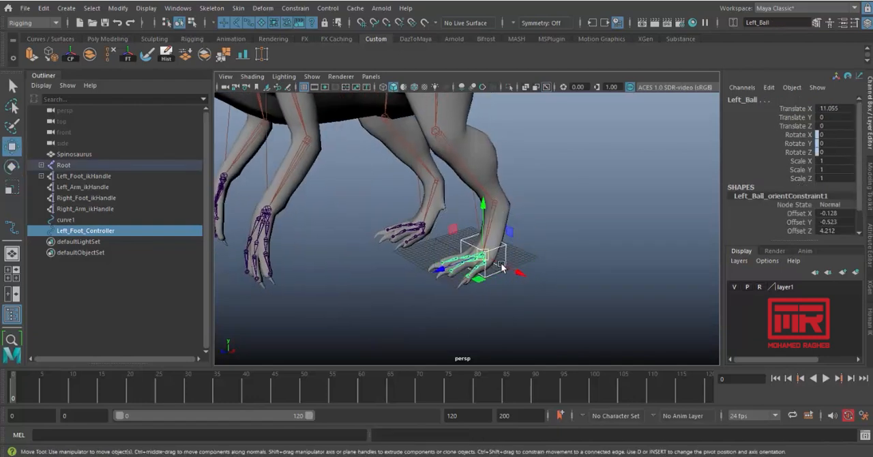
alt+right_drag(503, 268, 570, 286)
key(ctrl+y)
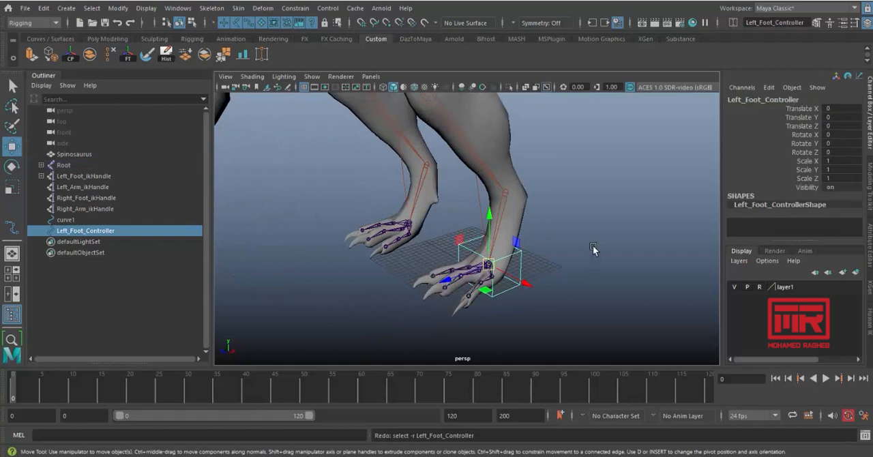
click(594, 250)
alt+middle_drag(551, 267, 517, 264)
alt+right_drag(517, 264, 495, 290)
click(486, 301)
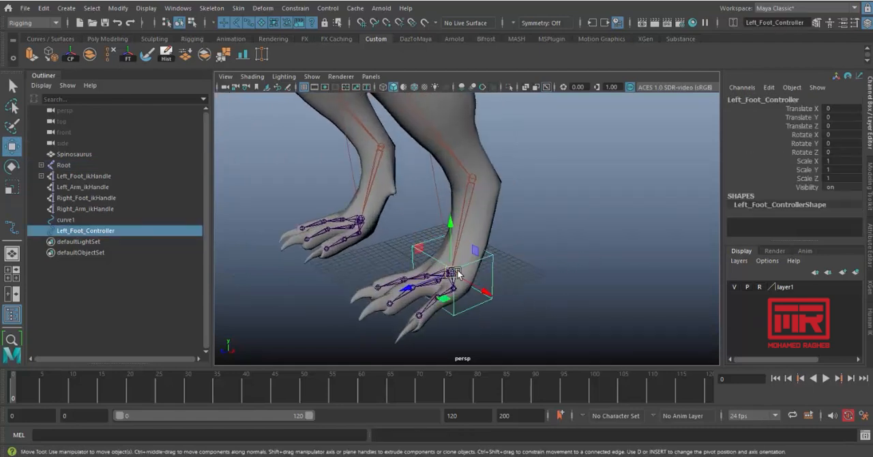
key(ctrl+z)
mouse_move(453, 273)
mouse_down()
mouse_move(477, 262)
mouse_move(465, 282)
mouse_up()
key(e)
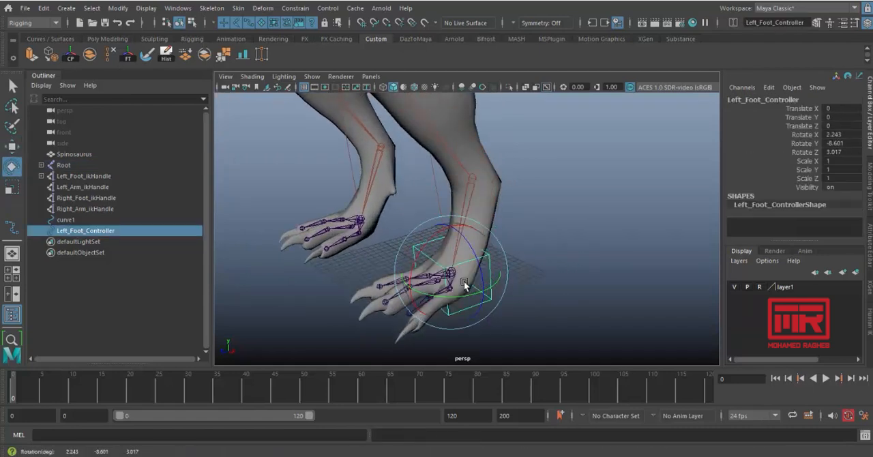
key(ctrl+z)
alt+middle_drag(555, 242, 569, 254)
key(w)
alt+drag(569, 253, 526, 279)
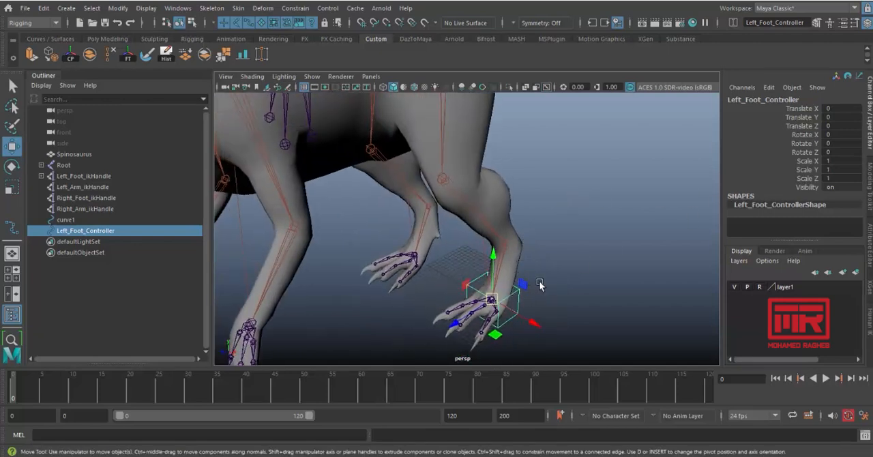
Select the Left_Foot_ikHandle at the left ankle and examine its channel values
click(573, 259)
alt+drag(500, 305, 493, 255)
alt+right_drag(493, 255, 580, 335)
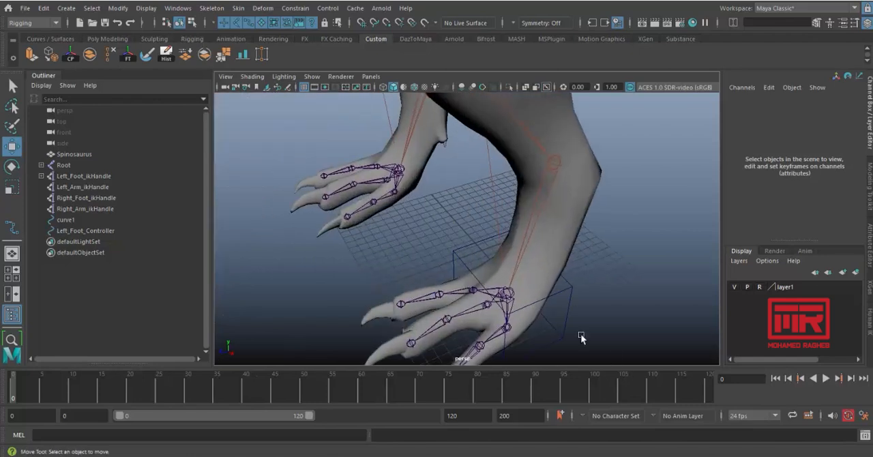
alt+drag(580, 335, 508, 300)
click(509, 300)
alt+right_drag(516, 298, 579, 207)
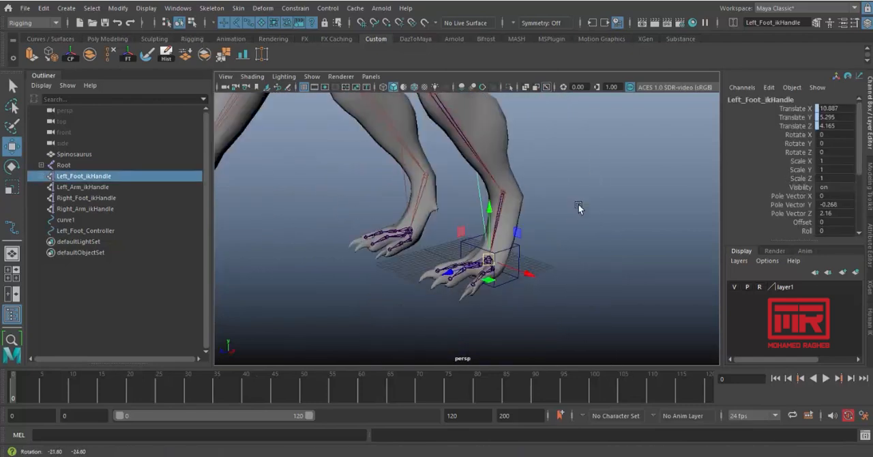
alt+drag(579, 207, 588, 245)
click(789, 195)
Undo the latest test changes at the left foot and clear the selection
mouse_move(549, 261)
middle_down()
mouse_move(519, 243)
mouse_move(540, 253)
middle_up()
alt+drag(539, 254, 502, 271)
mouse_move(541, 258)
middle_down()
mouse_move(517, 251)
mouse_move(550, 262)
mouse_move(528, 255)
mouse_move(542, 269)
middle_up()
key(ctrl+z)
alt+drag(542, 269, 559, 245)
key(ctrl+z)
key(w)
click(549, 255)
alt+drag(420, 225, 429, 221)
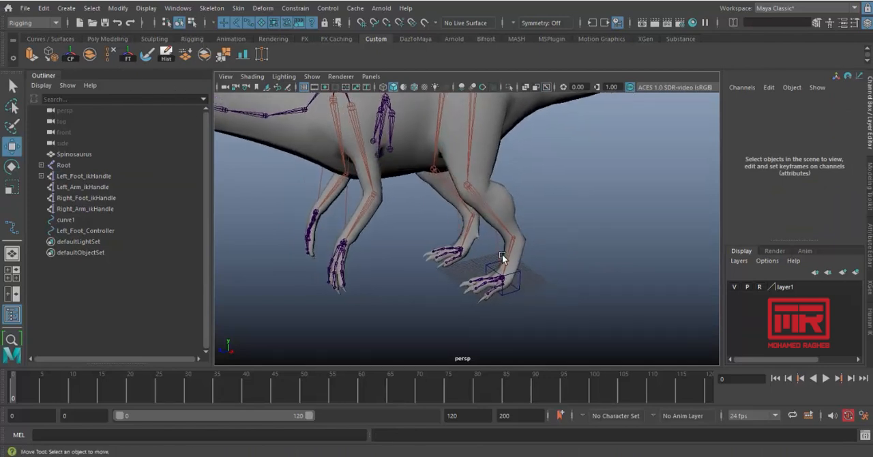
alt+drag(502, 254, 477, 239)
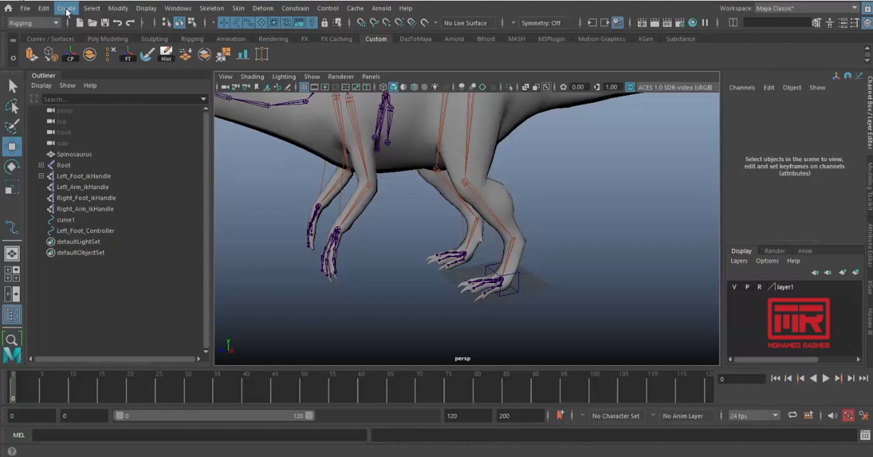
Create a 3D Type text object in the scene and open its type1 text settings
click(66, 9)
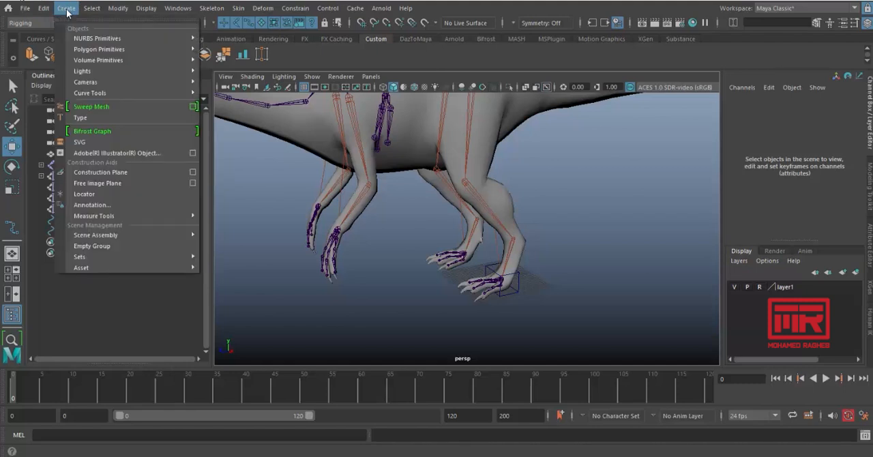
click(94, 120)
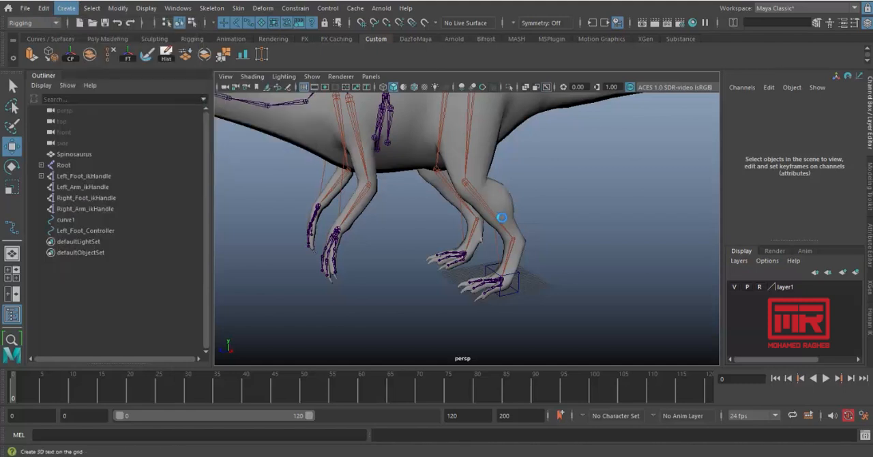
alt+drag(526, 271, 483, 265)
scroll(489, 245, down, 4)
scroll(483, 265, up, 3)
alt+middle_drag(481, 264, 420, 251)
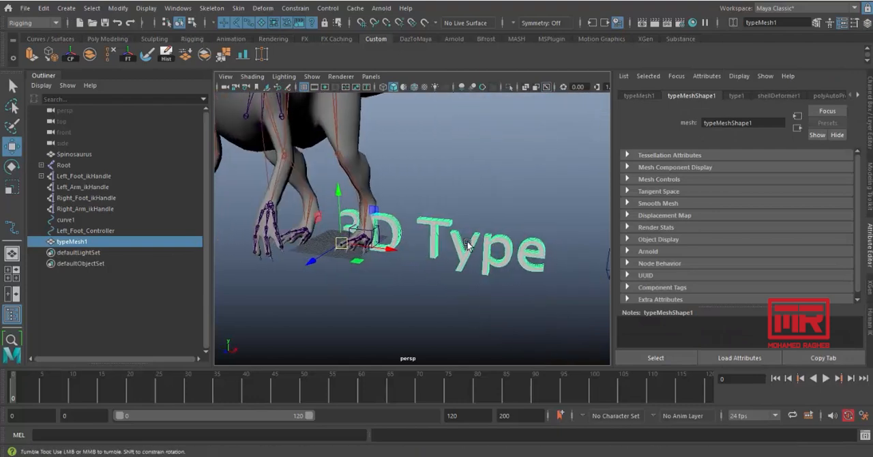
alt+drag(455, 244, 463, 238)
alt+middle_drag(463, 239, 464, 240)
click(735, 95)
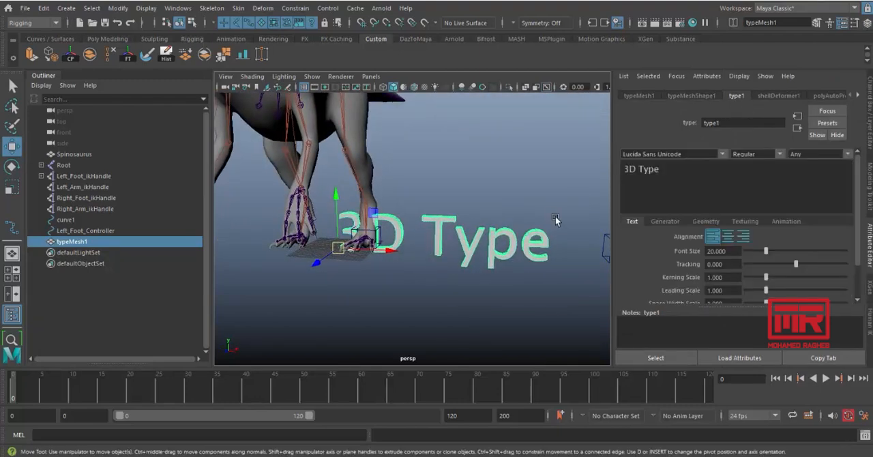
Move the 3D Type text forward along its Z axis, clear of the Spinosaurus's feet
alt+drag(554, 215, 485, 232)
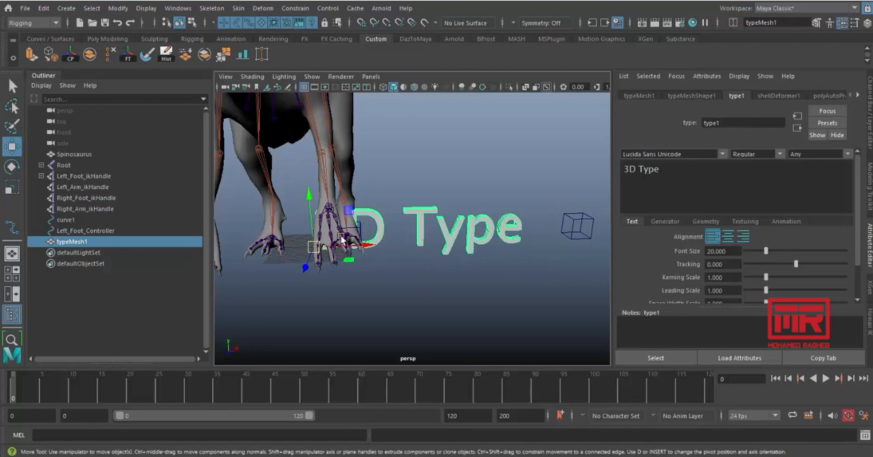
alt+drag(342, 239, 401, 261)
scroll(401, 261, down, 3)
alt+middle_drag(346, 238, 331, 230)
drag(373, 254, 489, 267)
scroll(514, 270, up, 4)
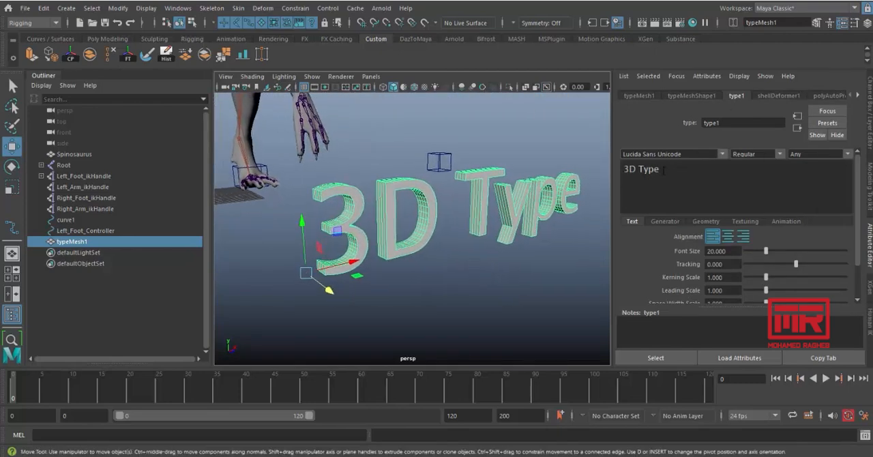
Replace the type object's text with the letter "L"
drag(664, 170, 624, 168)
mouse_move(450, 225)
alt+mouse_down()
mouse_move(415, 224)
mouse_move(440, 229)
alt+mouse_up()
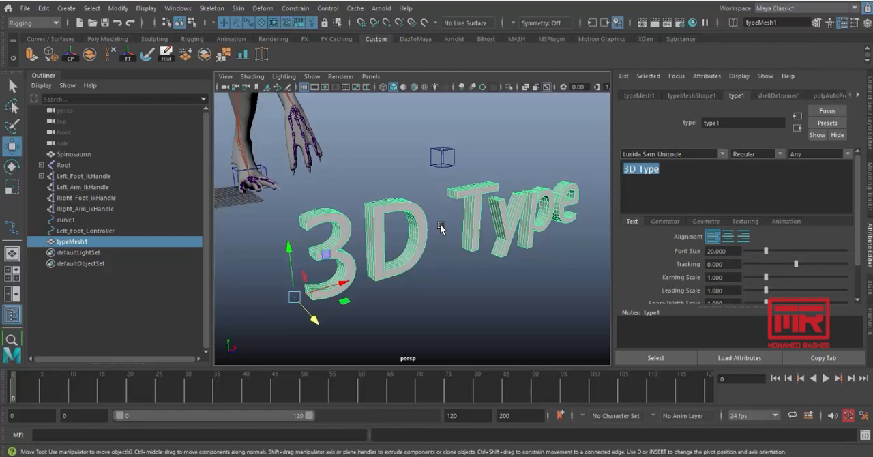
click(697, 180)
drag(661, 170, 622, 172)
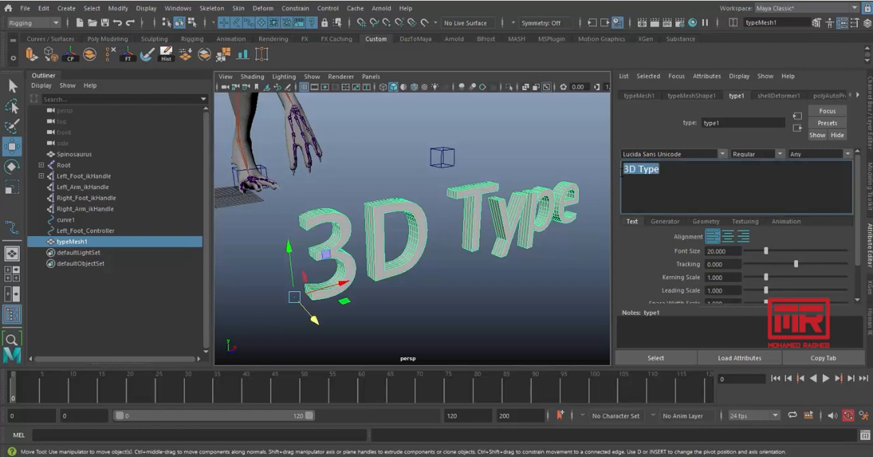
text(L)
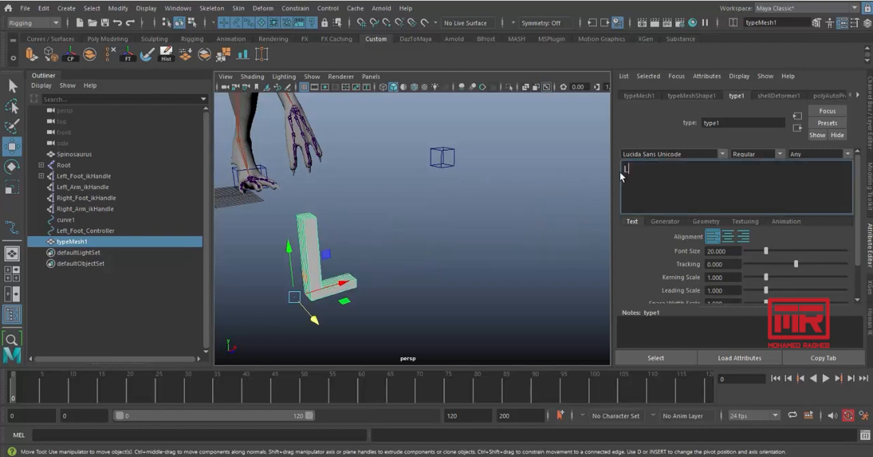
Look through the type object's text and geometry settings and create curves from the letter L
alt+drag(328, 249, 347, 246)
alt+right_drag(347, 247, 371, 252)
alt+drag(371, 252, 379, 252)
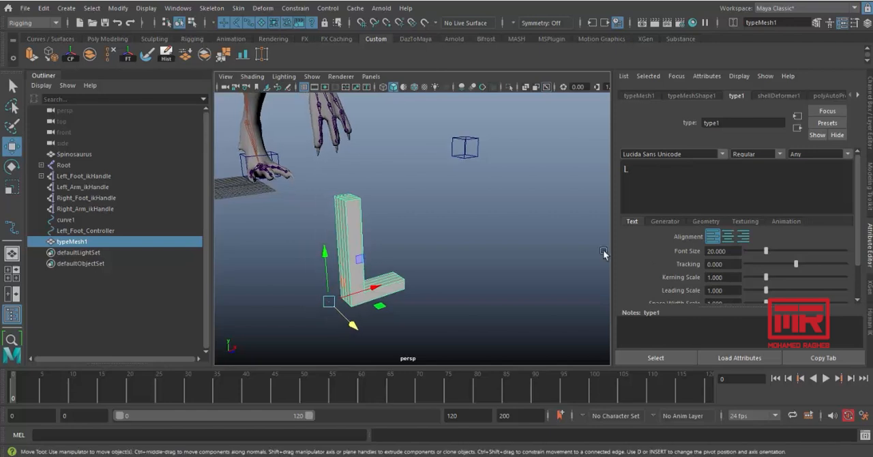
scroll(669, 255, down, 2)
scroll(665, 258, up, 2)
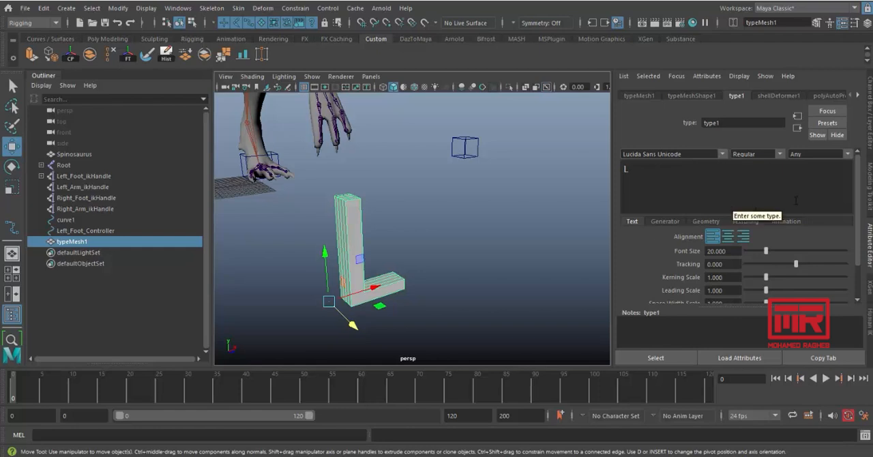
click(665, 221)
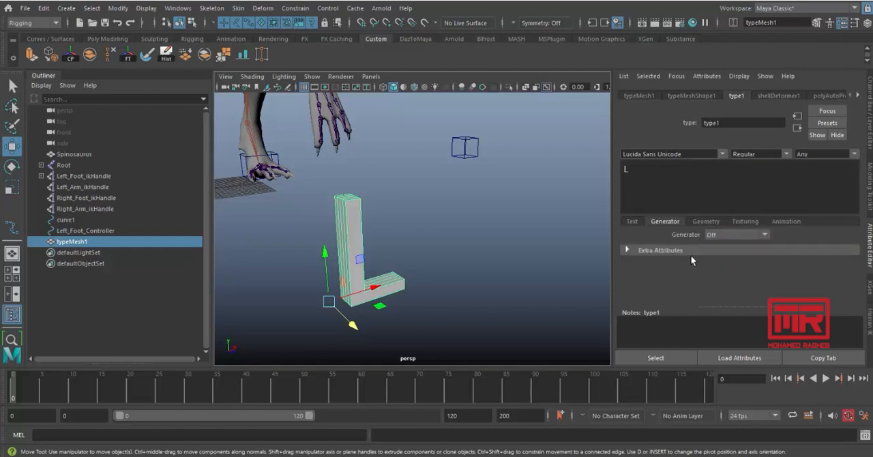
click(632, 221)
scroll(655, 265, down, 2)
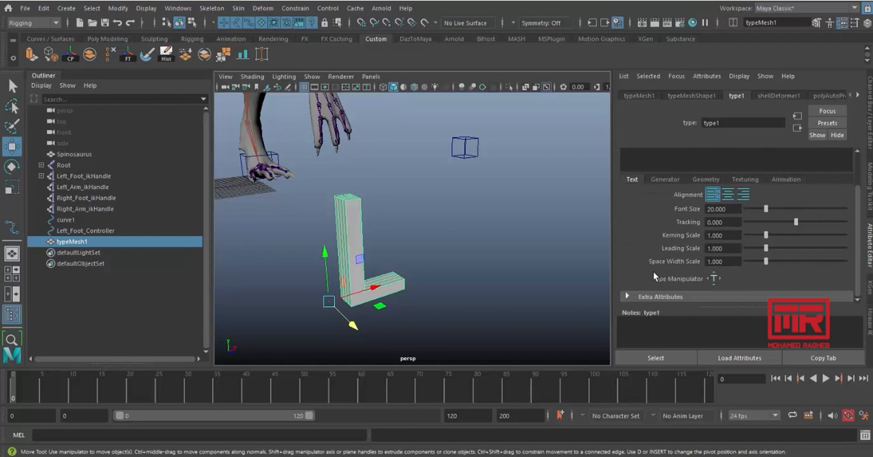
scroll(654, 269, up, 2)
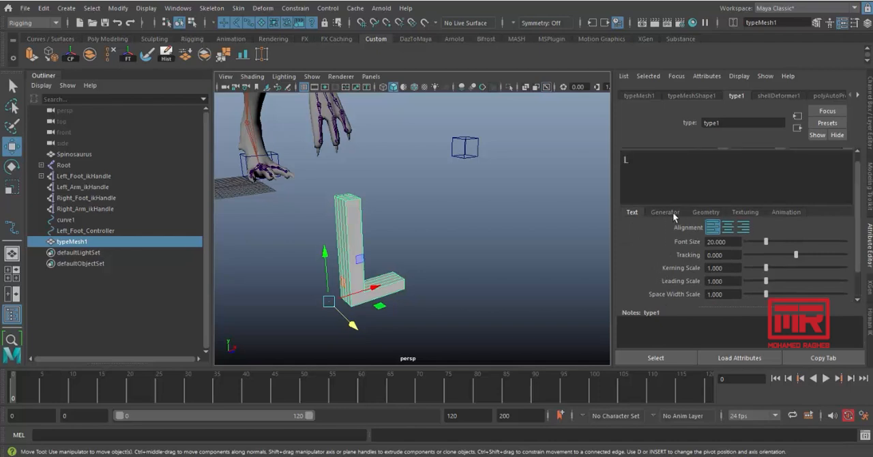
click(703, 213)
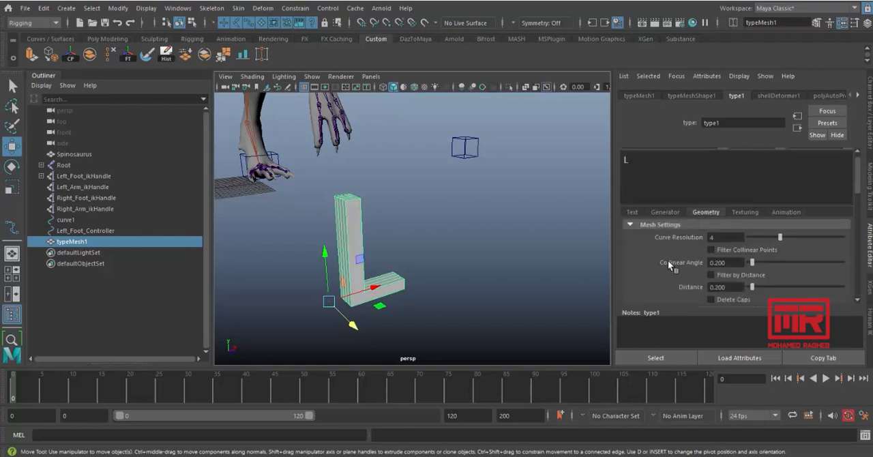
scroll(668, 260, down, 2)
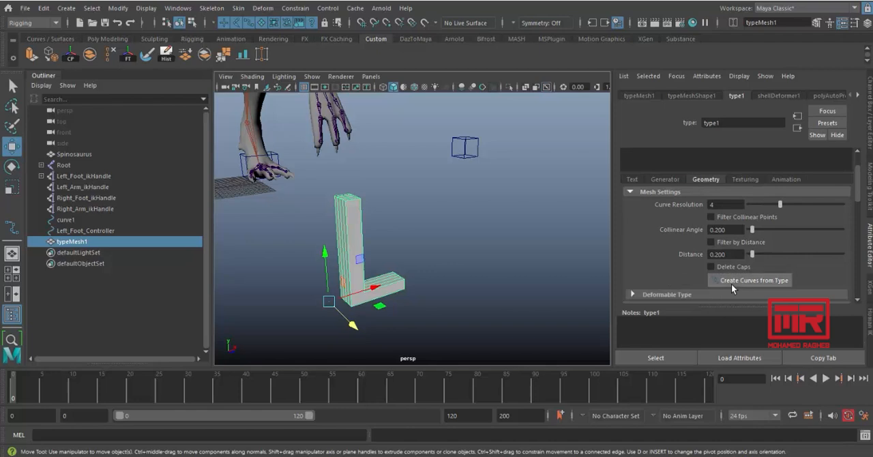
click(766, 280)
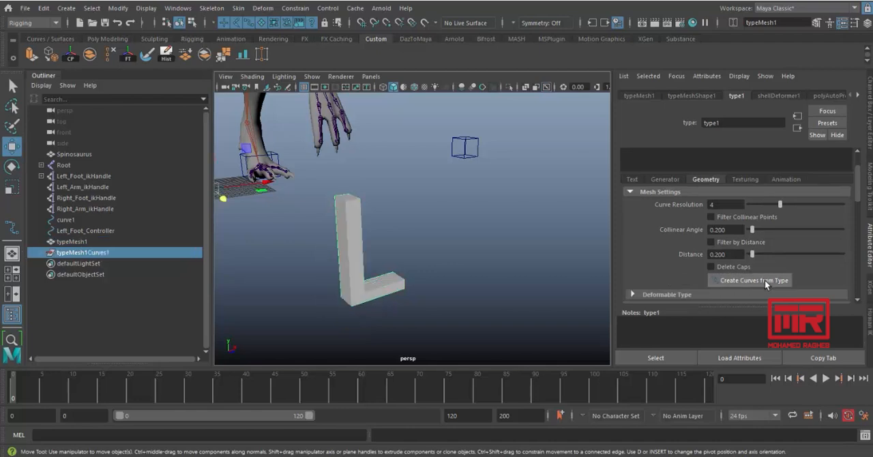
Center the pivot of the typeMesh1Curves1 group and move it along Z to about 9.58, away from the letter mesh
click(71, 55)
scroll(437, 249, up, 2)
drag(465, 253, 513, 274)
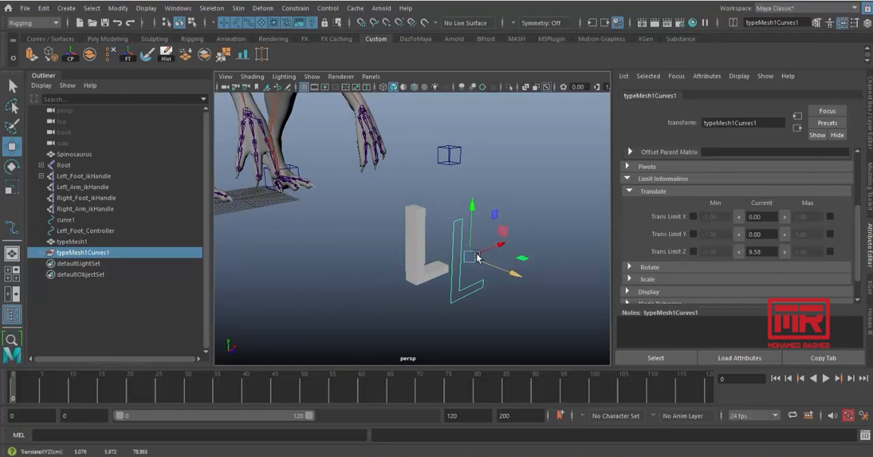
Delete the solid letter mesh typeMesh1 and center the pivot of the remaining L-shaped curve
click(392, 276)
key(Delete)
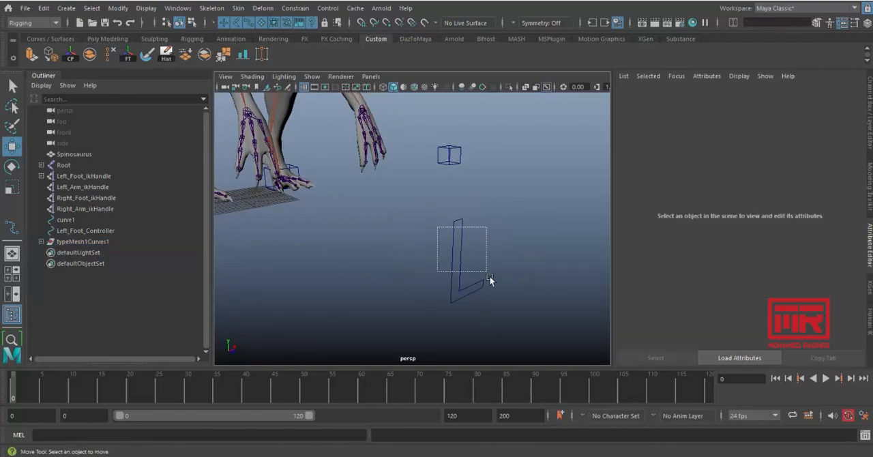
click(486, 278)
click(70, 60)
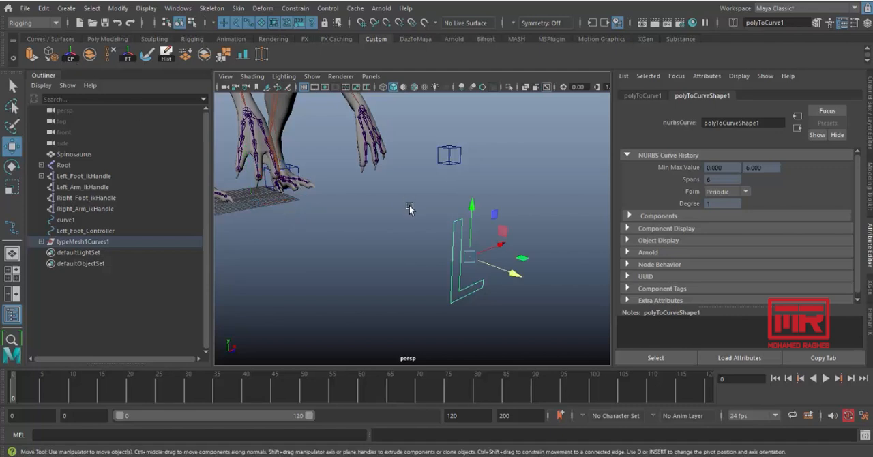
Snap the L-shaped curve onto the left knee joint
scroll(477, 225, down, 4)
alt+drag(523, 238, 416, 237)
scroll(596, 187, down, 5)
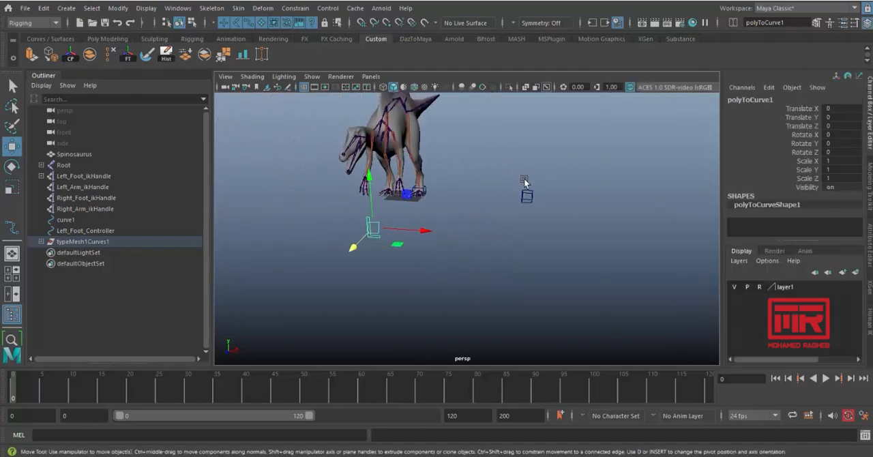
alt+drag(526, 181, 321, 215)
scroll(423, 258, up, 4)
drag(334, 260, 365, 260)
scroll(448, 271, up, 3)
alt+drag(449, 271, 463, 246)
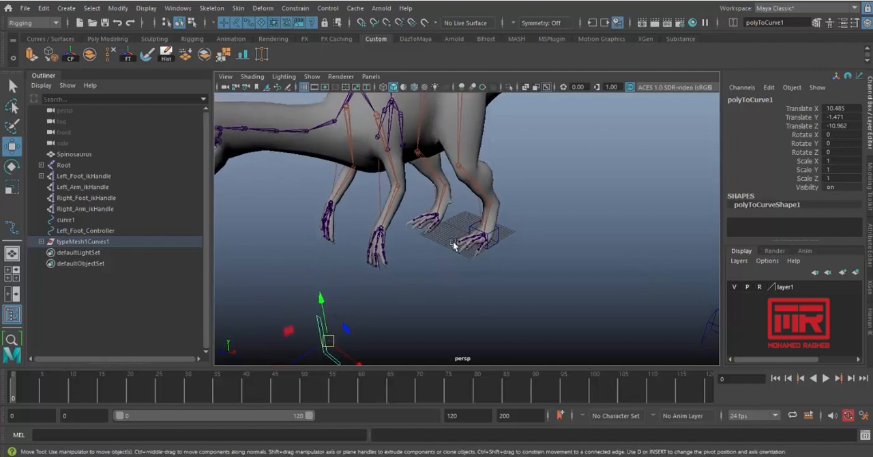
key(v)
middle_click(458, 169)
Move the L-shaped curve out in front of the left knee, to about -52.91 along Z
alt+drag(479, 201, 421, 206)
drag(410, 173, 378, 178)
scroll(430, 198, up, 3)
alt+middle_drag(437, 200, 439, 261)
alt+drag(439, 261, 473, 253)
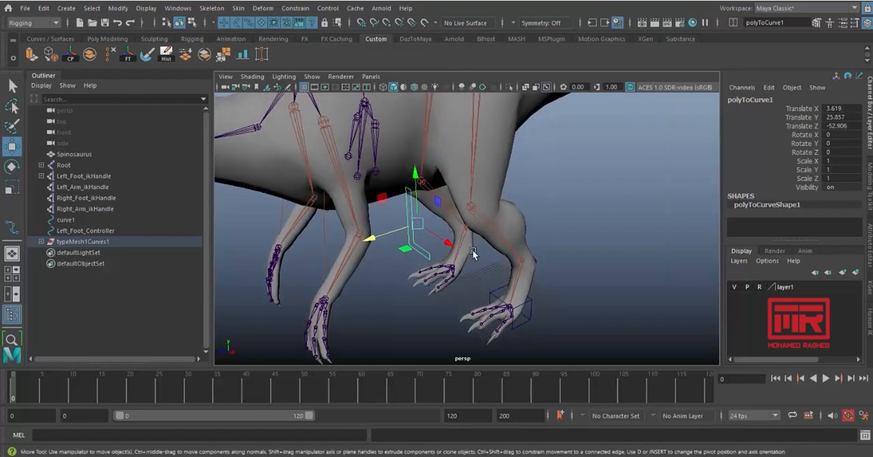
Scale the L-shaped curve uniformly to about 0.601 and nudge it along Z to about -52.61
key(r)
middle_drag(469, 253, 460, 263)
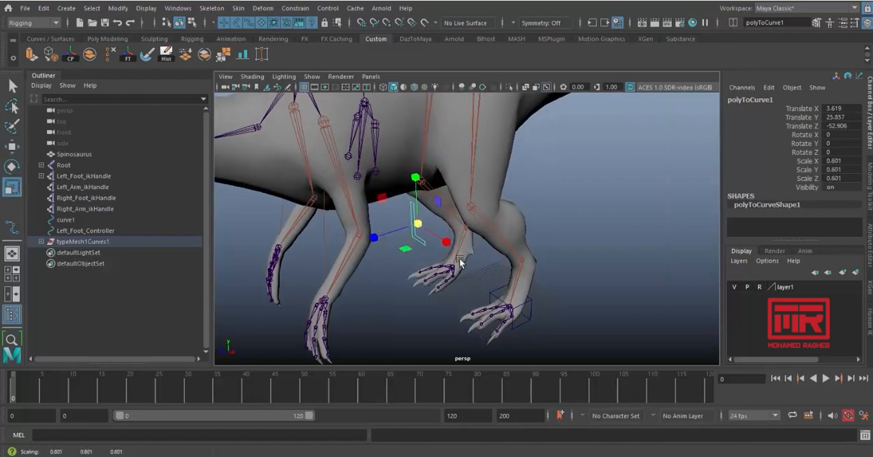
alt+drag(460, 263, 429, 245)
key(w)
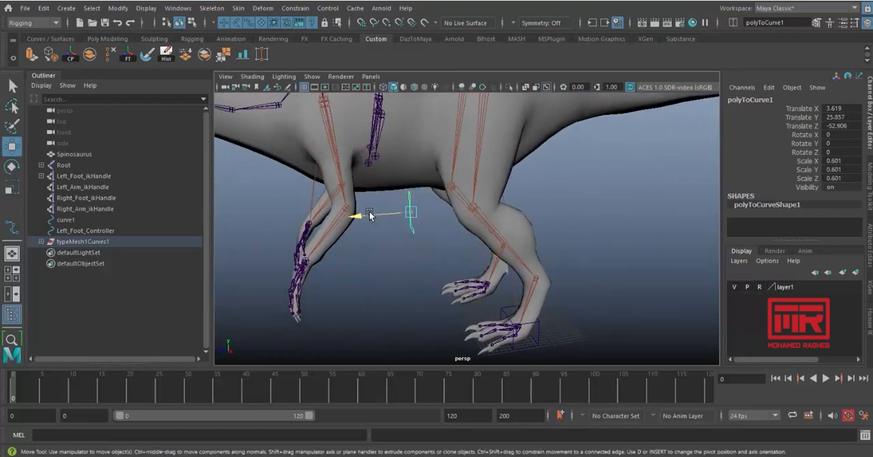
drag(369, 216, 373, 216)
alt+drag(372, 216, 458, 254)
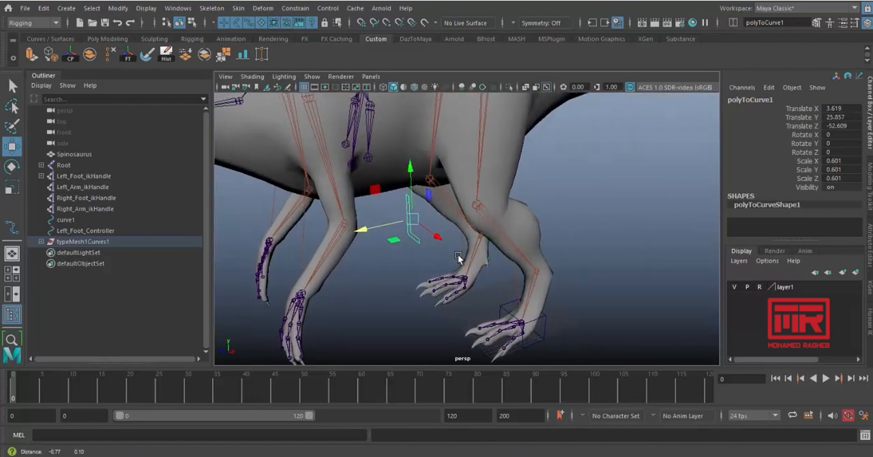
Freeze the L-shaped curve's transformations and rename it Left_Knee_Controller
click(128, 59)
alt+drag(345, 200, 671, 130)
double_click(762, 99)
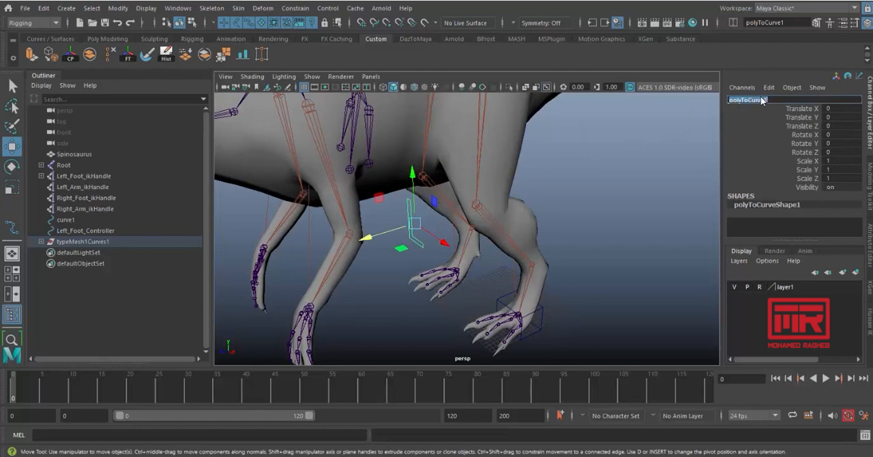
text(Left Knee Controller)
drag(778, 100, 726, 100)
Examine the names and frozen transform values of the left foot and left knee controllers
alt+middle_drag(583, 193, 557, 127)
alt+right_drag(558, 130, 546, 288)
drag(557, 293, 558, 295)
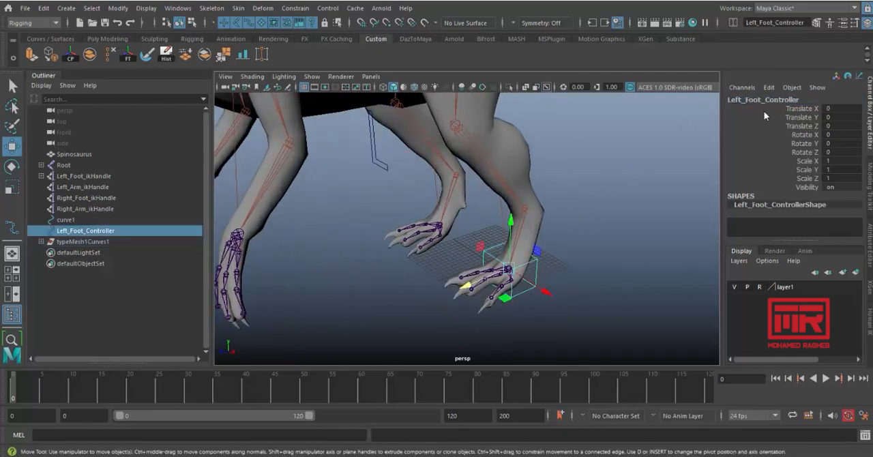
alt+right_drag(559, 236, 493, 263)
alt+middle_drag(374, 198, 382, 228)
alt+drag(382, 228, 425, 203)
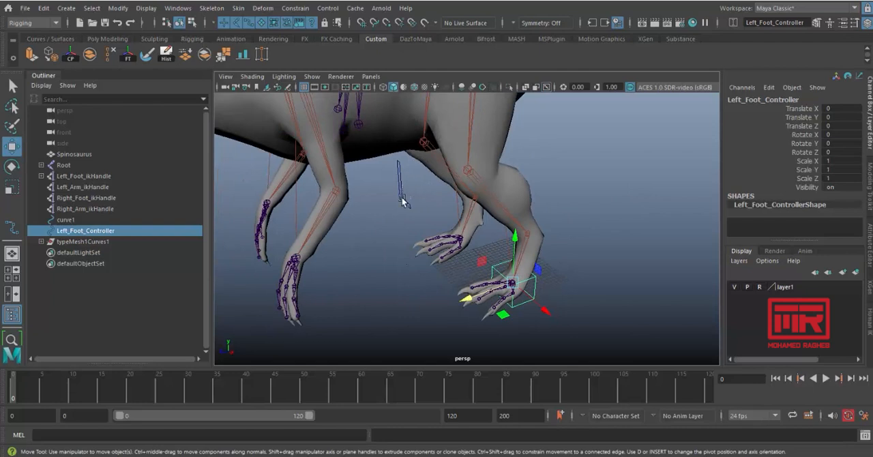
click(402, 199)
alt+middle_drag(408, 235, 424, 243)
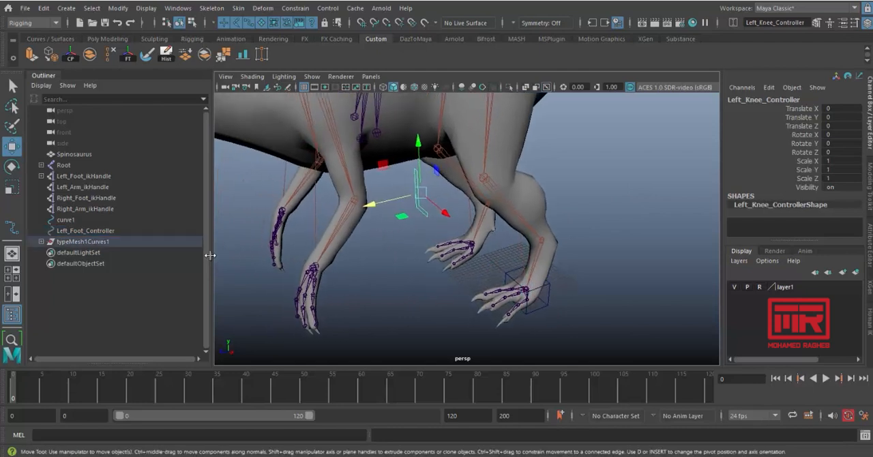
Ungroup typeMesh1Curves1 so that Left_Knee_Controller stands at the top level of the hierarchy
shift+click(81, 241)
key(p)
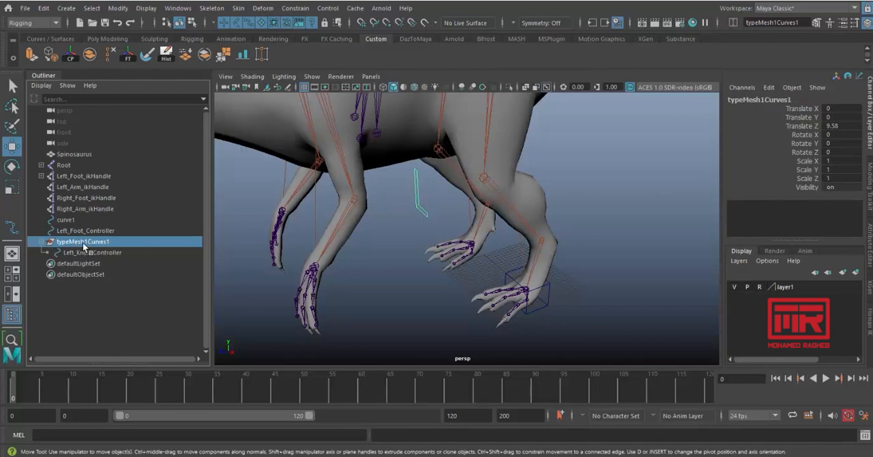
click(43, 8)
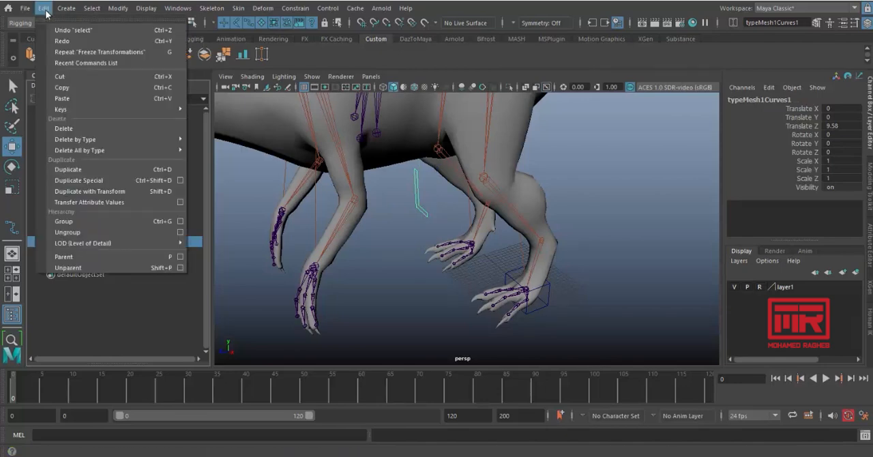
click(97, 233)
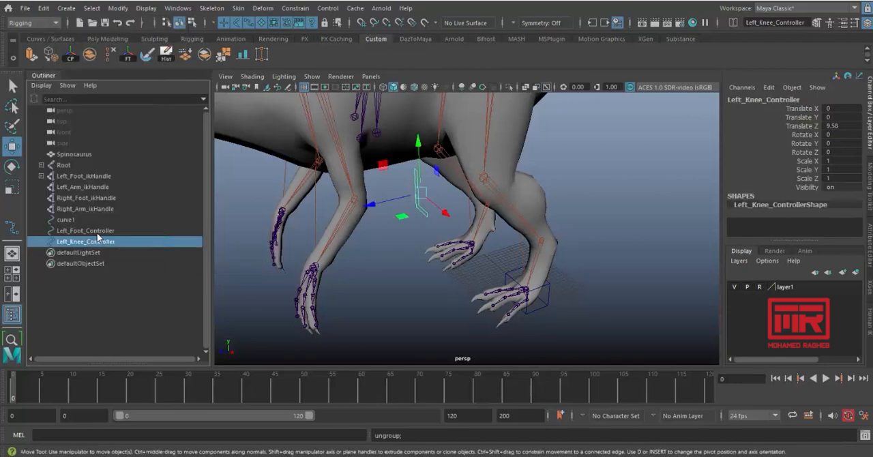
Apply a Pole Vector constraint from Left_Knee_Controller to Left_Foot_ikHandle
alt+drag(377, 261, 407, 255)
alt+drag(520, 231, 552, 292)
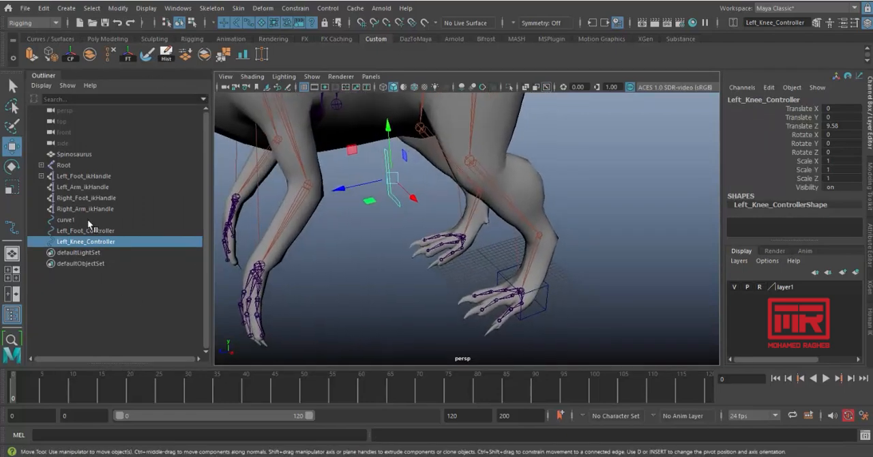
ctrl+click(83, 176)
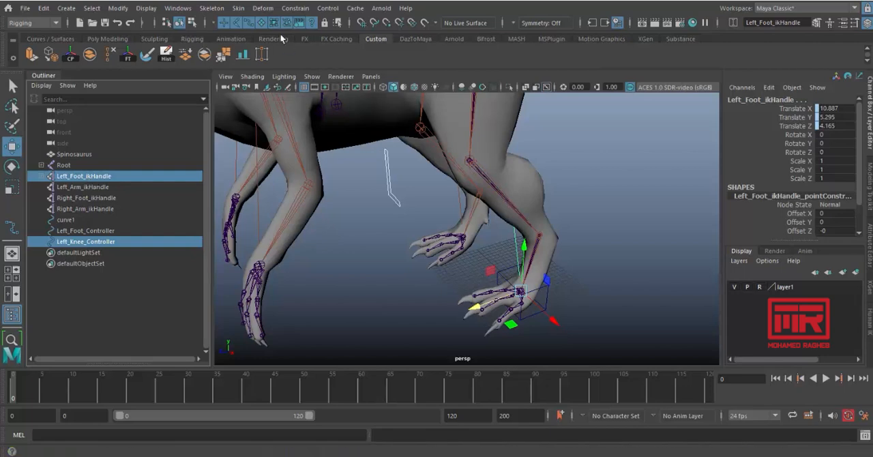
click(295, 8)
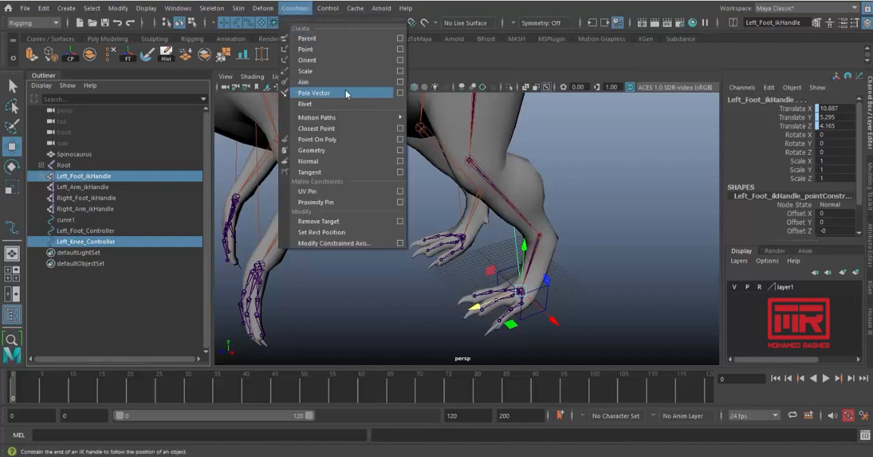
click(343, 91)
Test the pole vector by moving Left_Knee_Controller sideways, and undo the move
alt+drag(418, 187, 392, 215)
click(387, 217)
alt+drag(392, 215, 453, 276)
key(ctrl+z)
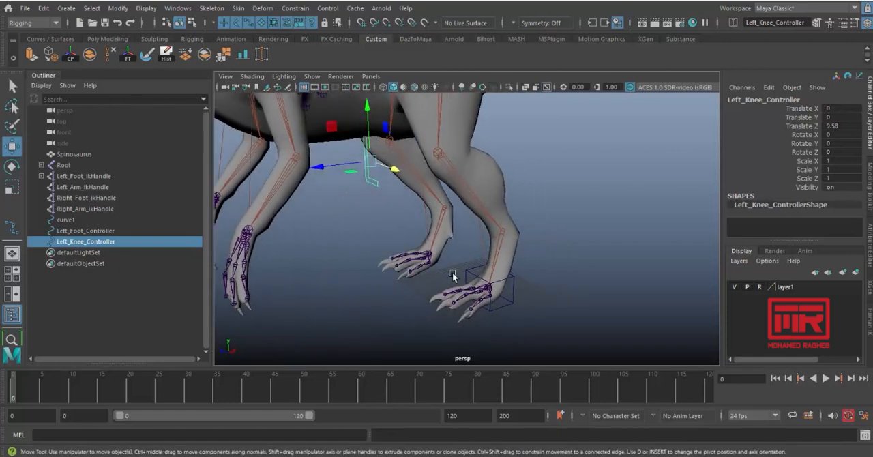
Test-rotate the left foot's pinky toe base joint, Left_Pinky_toe_01, and undo the rotation
alt+middle_drag(452, 276, 434, 238)
alt+right_drag(434, 237, 516, 310)
alt+middle_drag(508, 290, 503, 245)
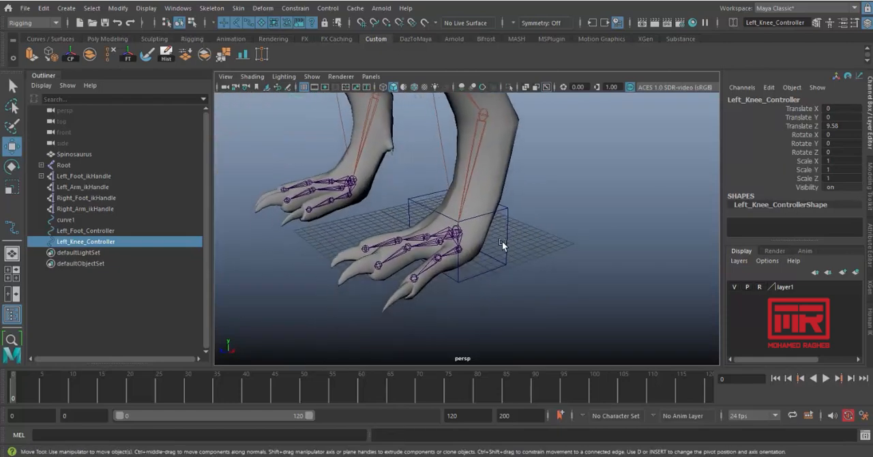
alt+drag(502, 242, 514, 292)
drag(539, 260, 560, 281)
alt+drag(561, 282, 481, 278)
click(482, 243)
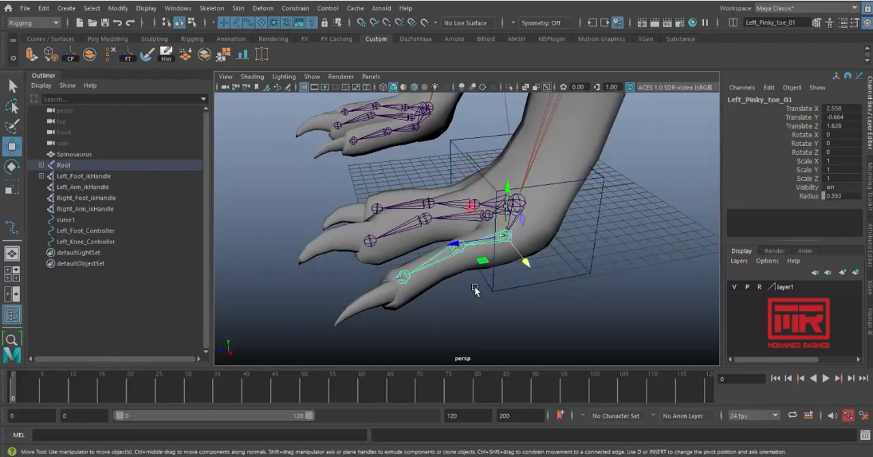
key(e)
drag(465, 215, 559, 279)
key(ctrl+z)
key(w)
Select the box-shaped Left_Foot_Controller curve around the left foot
click(525, 238)
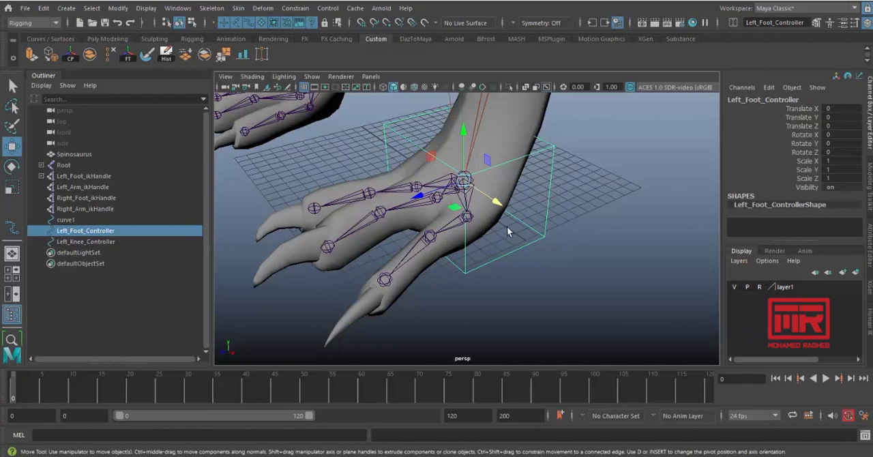
Test-rotate Left_Foot_Controller and undo the rotation
alt+right_drag(524, 249, 433, 222)
alt+middle_drag(434, 221, 514, 259)
alt+drag(514, 259, 462, 240)
alt+middle_drag(462, 242, 458, 248)
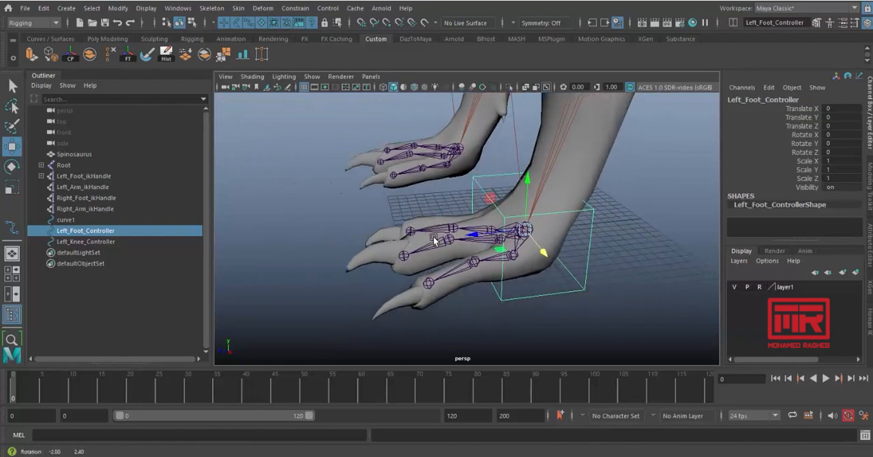
key(e)
drag(502, 191, 558, 232)
key(ctrl+z)
key(f)
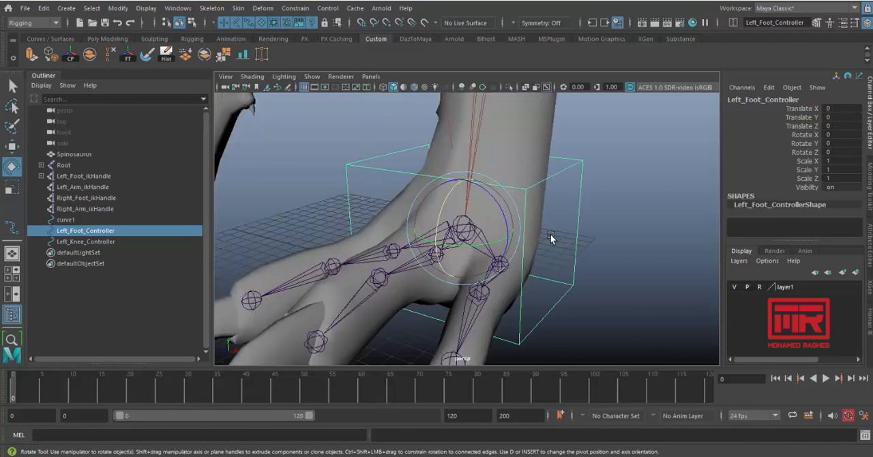
Add a keyable float attribute named Index to Left_Foot_Controller, with minimum -5 and maximum 5
alt+right_drag(551, 238, 463, 244)
key(w)
alt+drag(493, 250, 525, 195)
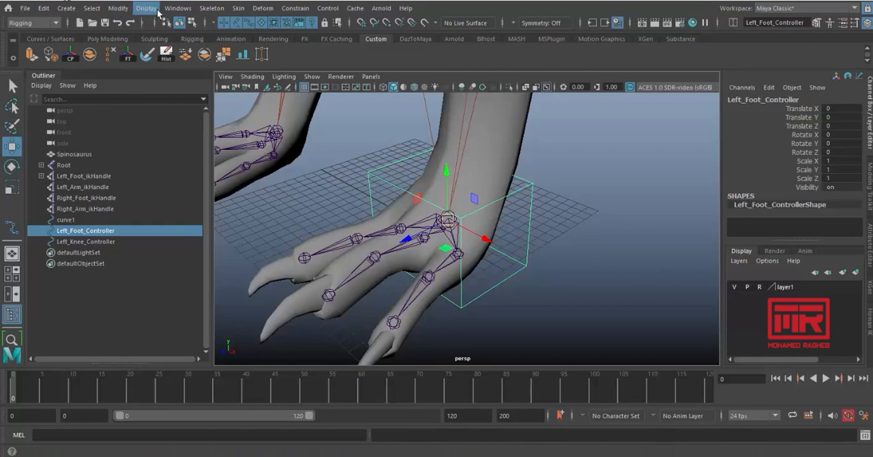
click(124, 12)
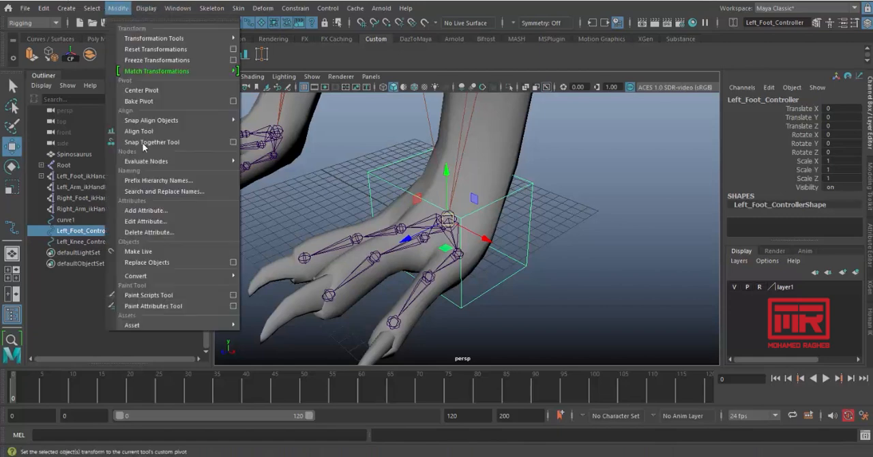
click(146, 210)
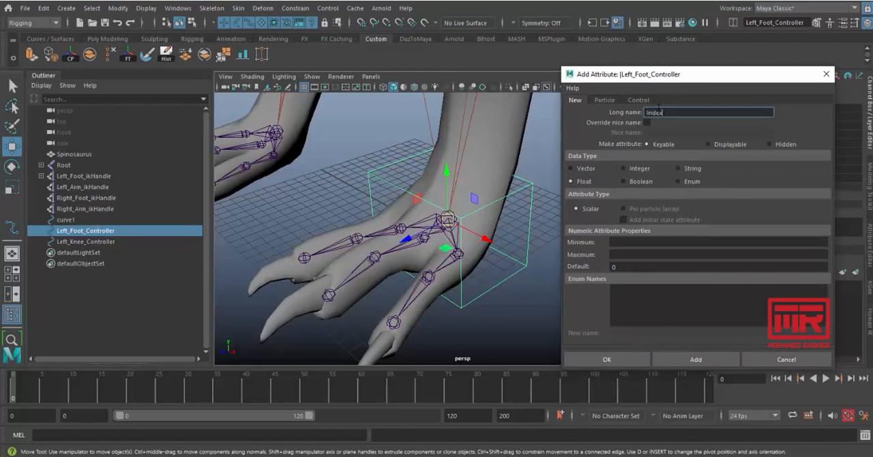
click(626, 241)
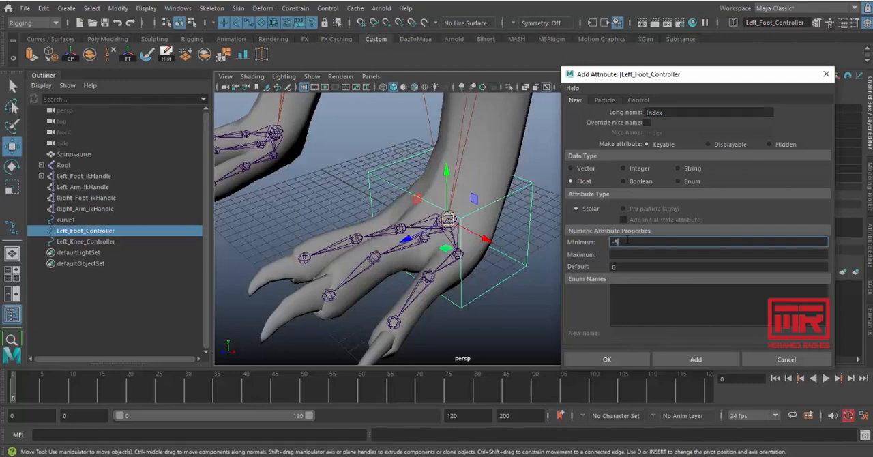
click(629, 253)
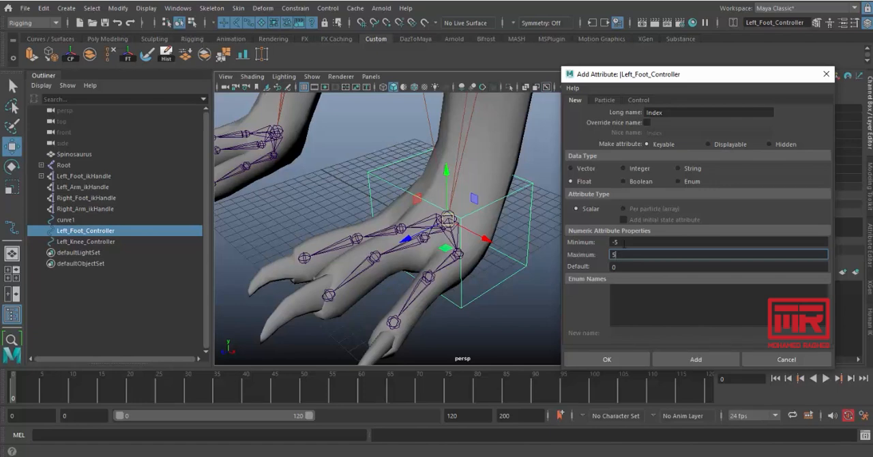
key(Tab)
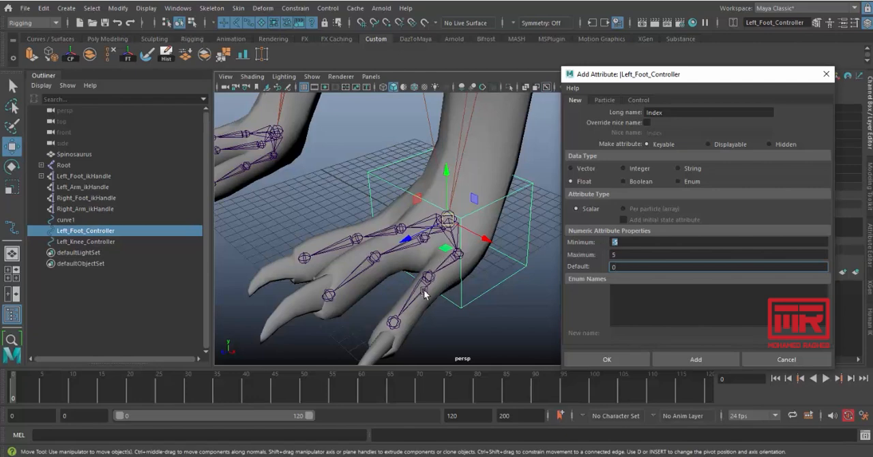
alt+drag(460, 296, 458, 275)
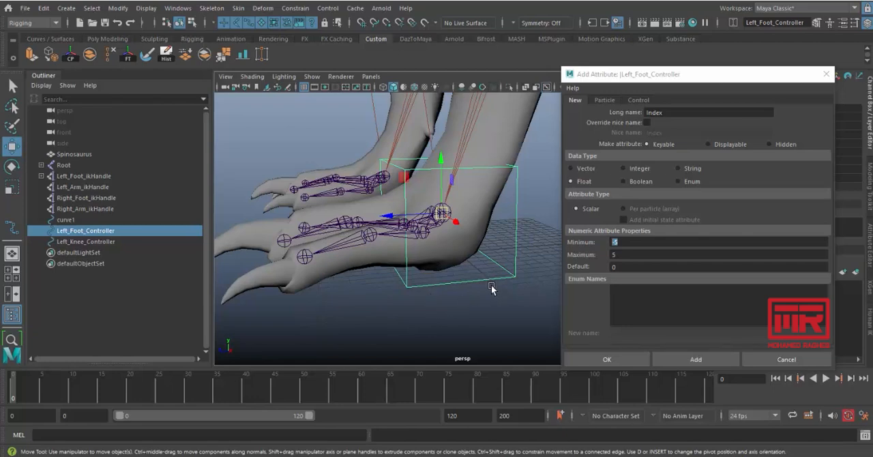
alt+drag(489, 289, 518, 274)
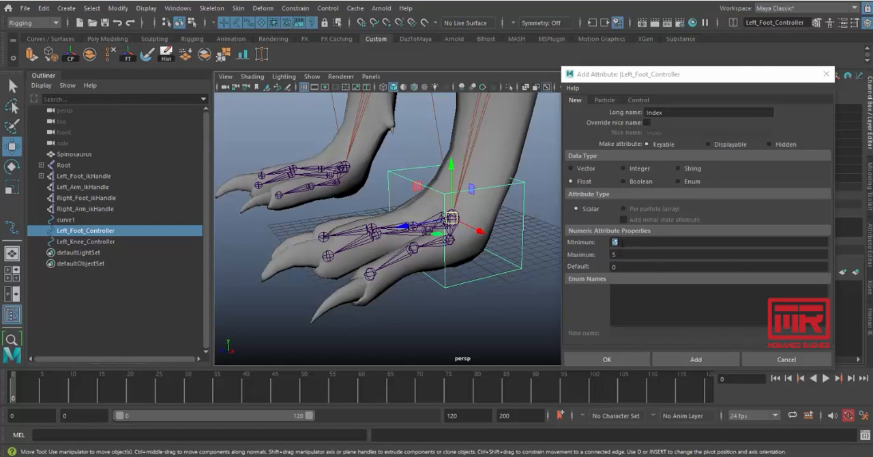
click(585, 361)
Add a keyable float attribute named Middle to Left_Foot_Controller, with minimum -5 and maximum 5
mouse_move(470, 284)
alt+mouse_down()
mouse_move(500, 298)
mouse_move(454, 270)
mouse_move(481, 274)
alt+mouse_up()
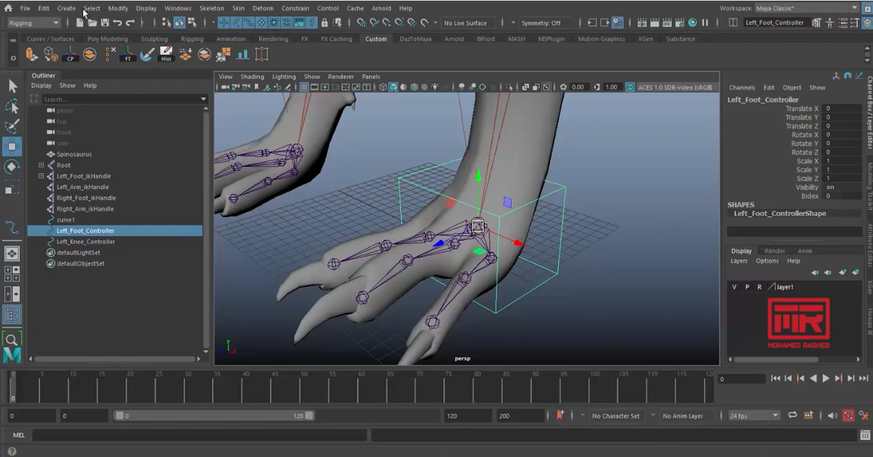
click(113, 10)
click(158, 213)
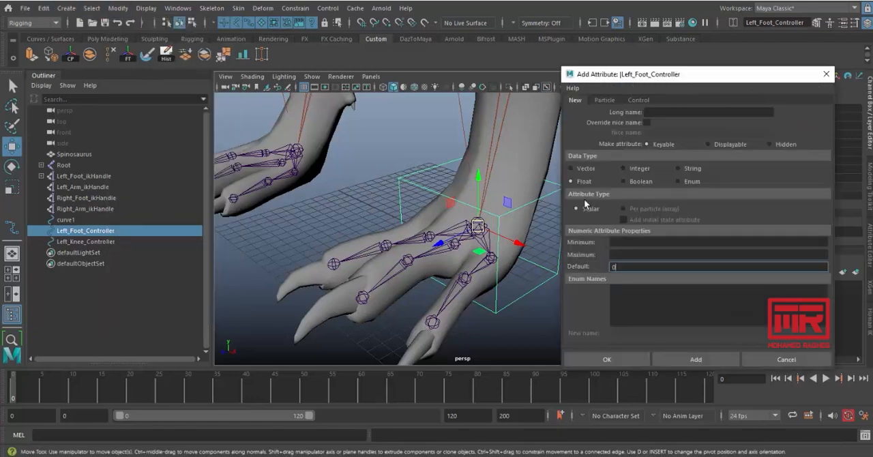
click(661, 111)
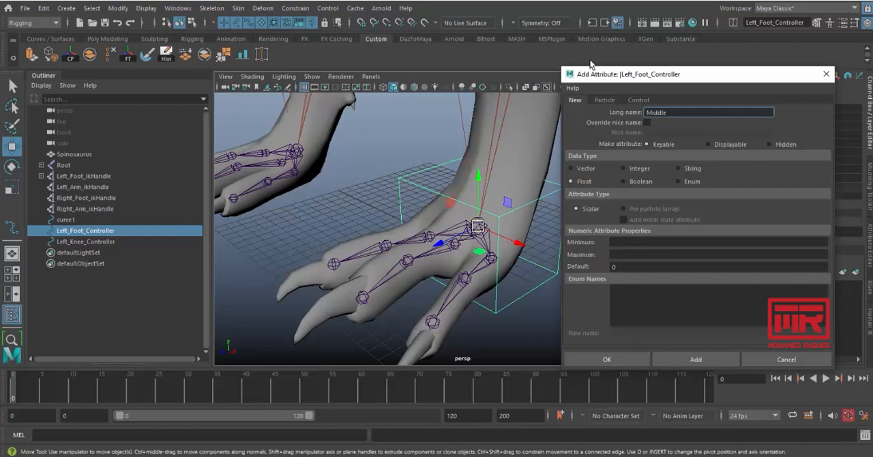
click(665, 241)
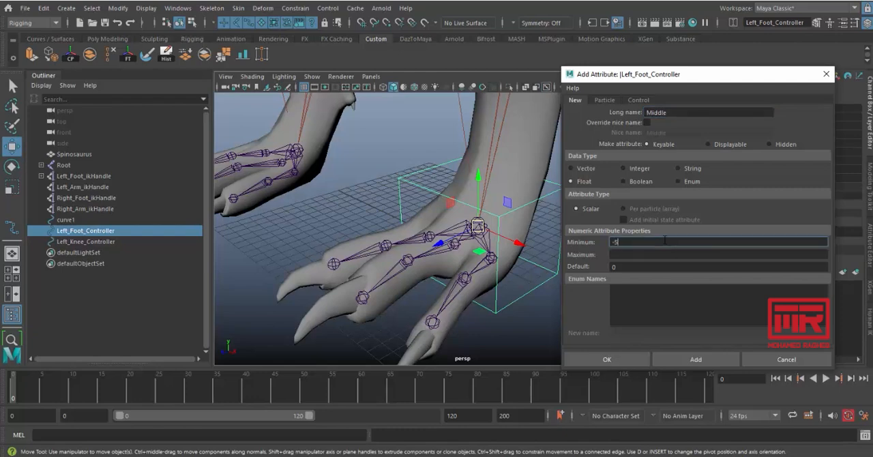
click(642, 253)
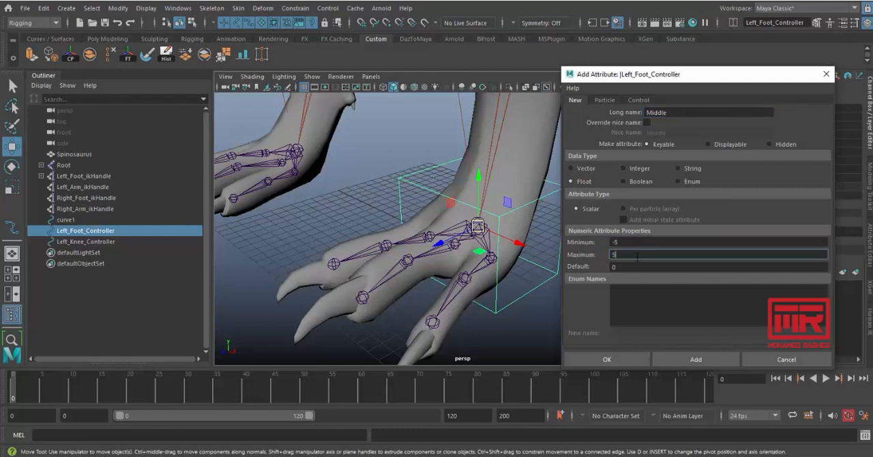
click(607, 360)
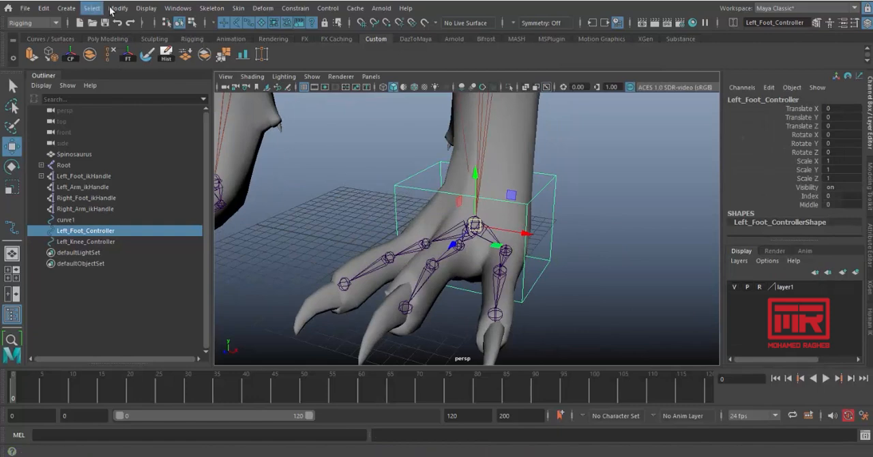
Add a keyable float attribute named Pinly to Left_Foot_Controller, with minimum -5 and maximum 5
click(113, 8)
click(161, 213)
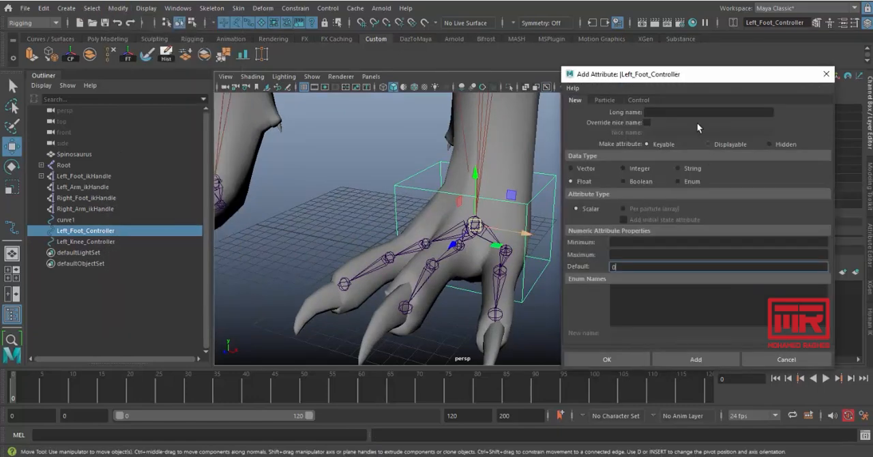
click(647, 113)
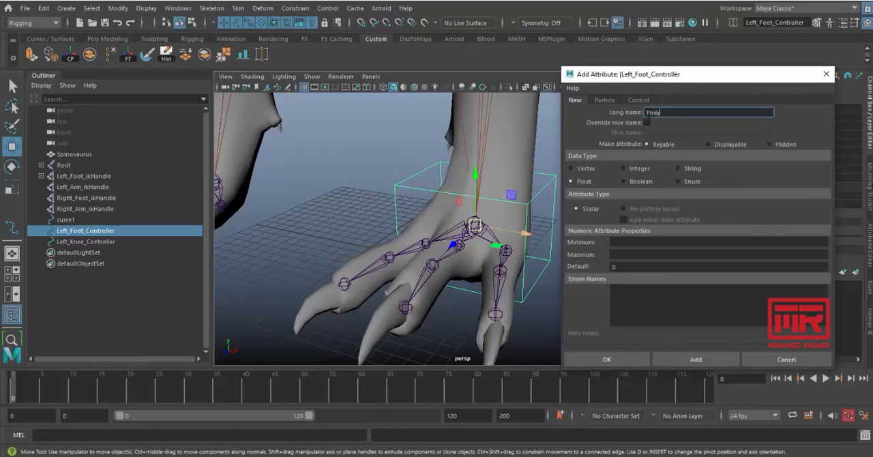
click(650, 242)
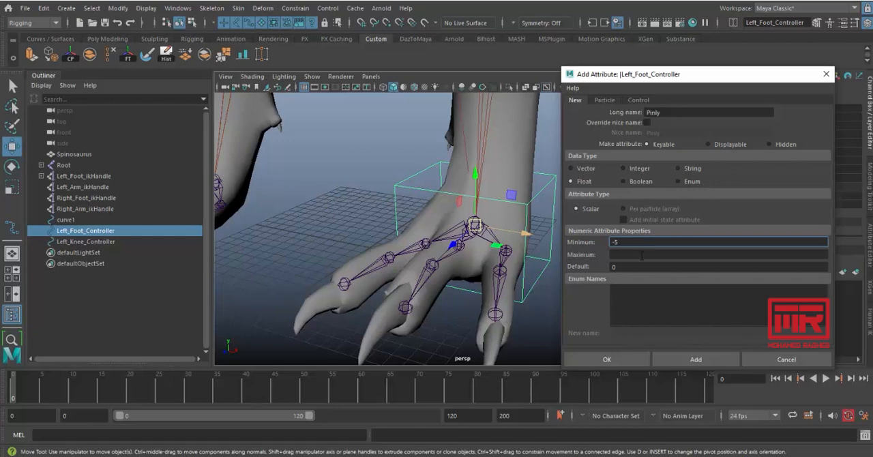
click(641, 255)
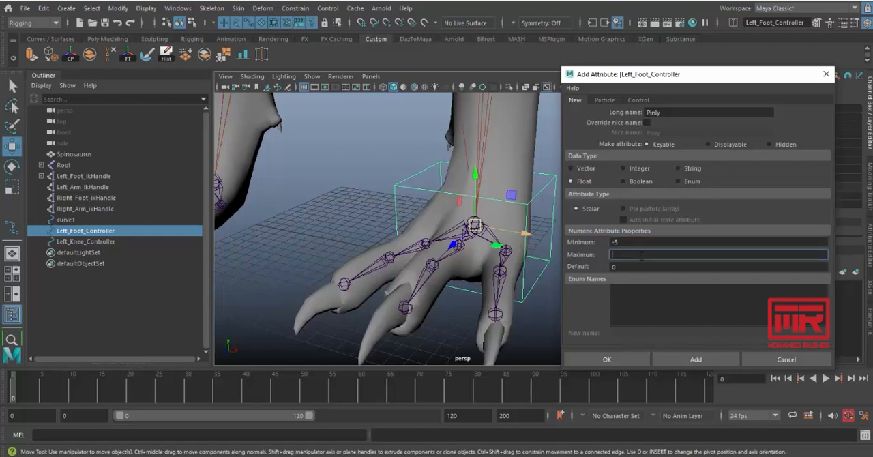
click(607, 359)
Lock and hide the Scale X, Scale Y, Scale Z and Visibility channels of Left_Foot_Controller
alt+drag(585, 243, 564, 234)
drag(574, 195, 577, 199)
alt+drag(577, 199, 572, 234)
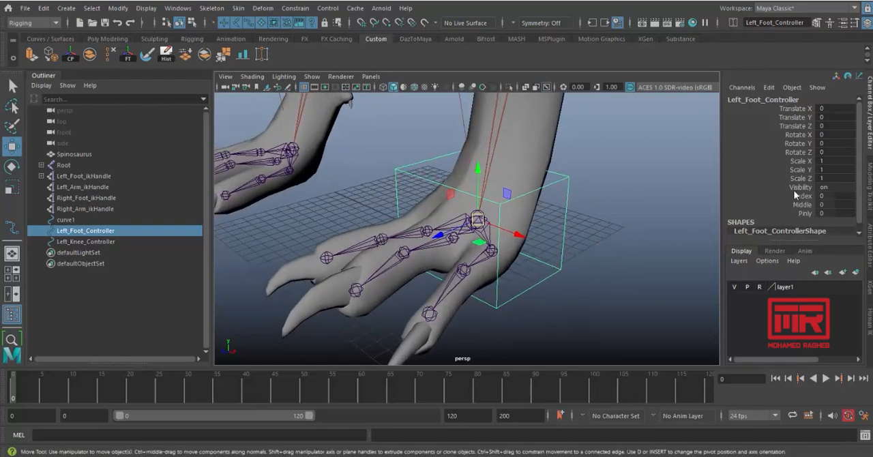
drag(801, 187, 802, 165)
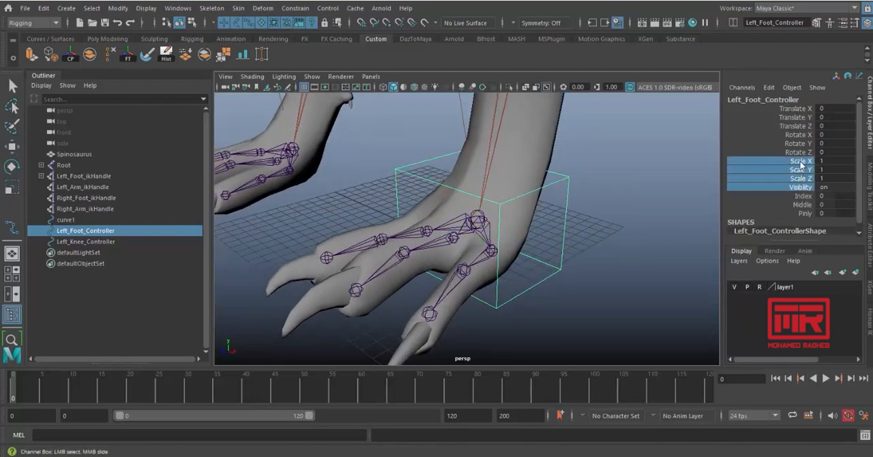
right_click(796, 170)
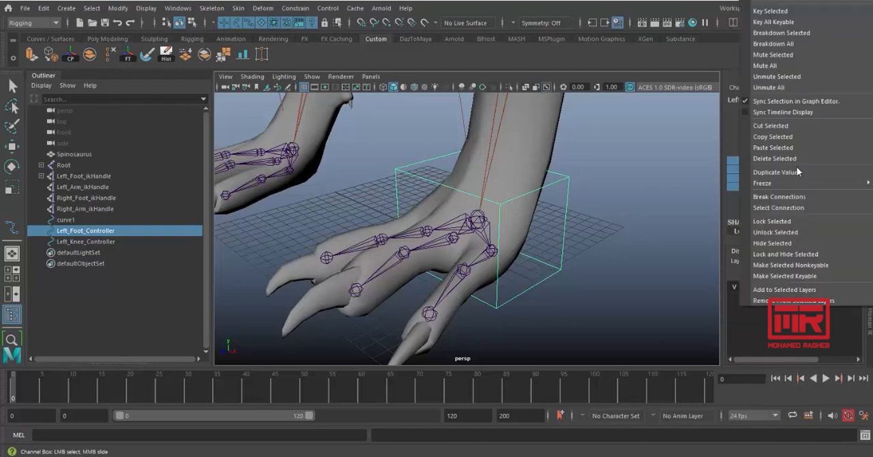
click(805, 255)
key(w)
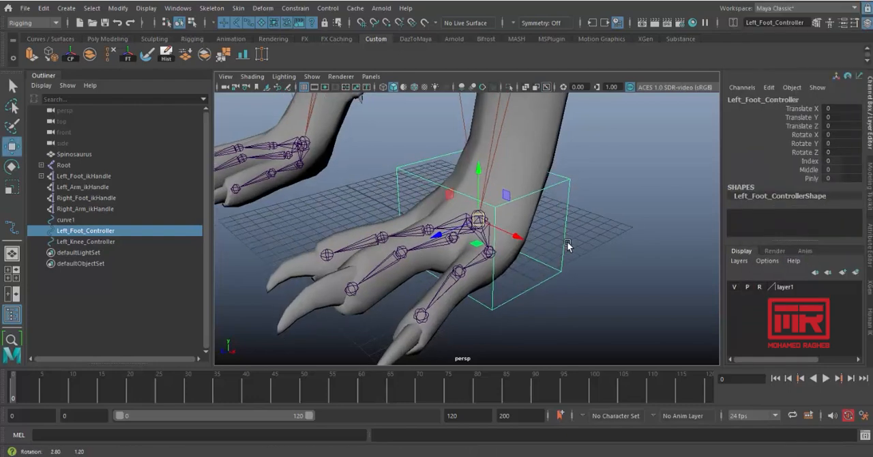
Reselect Left_Foot_Controller, test-rotate it freely around the ankle, and undo the rotation
alt+drag(559, 236, 598, 238)
click(598, 238)
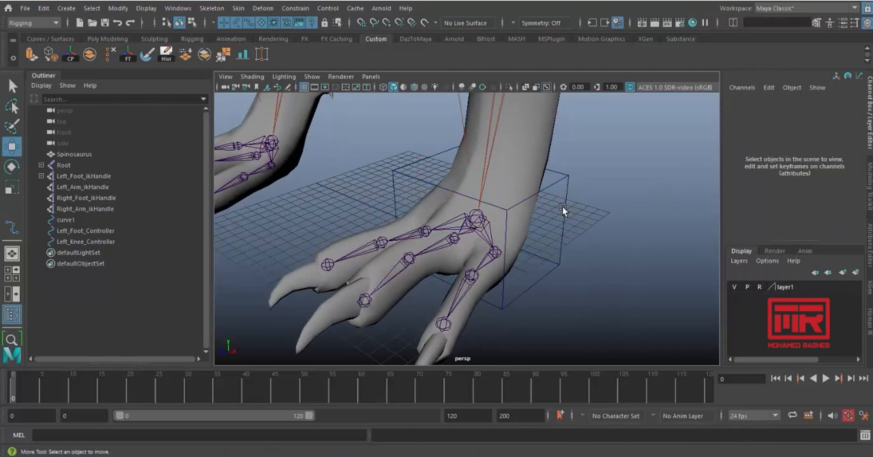
click(564, 208)
drag(473, 215, 487, 232)
key(ctrl+z)
key(e)
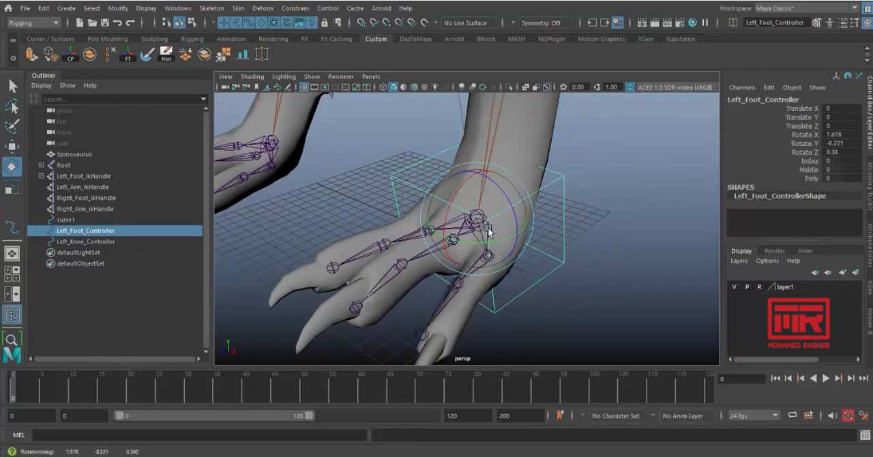
key(ctrl+z)
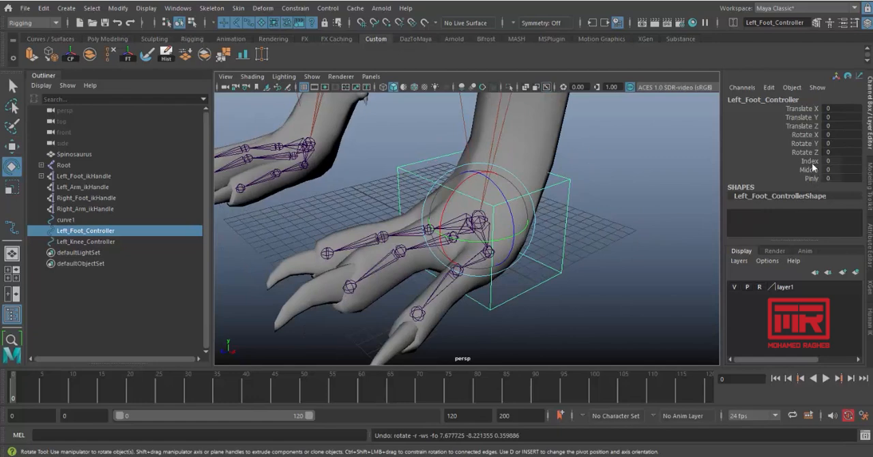
Select the Index channel of Left_Foot_Controller, and clear the selection
alt+drag(588, 198, 577, 220)
key(w)
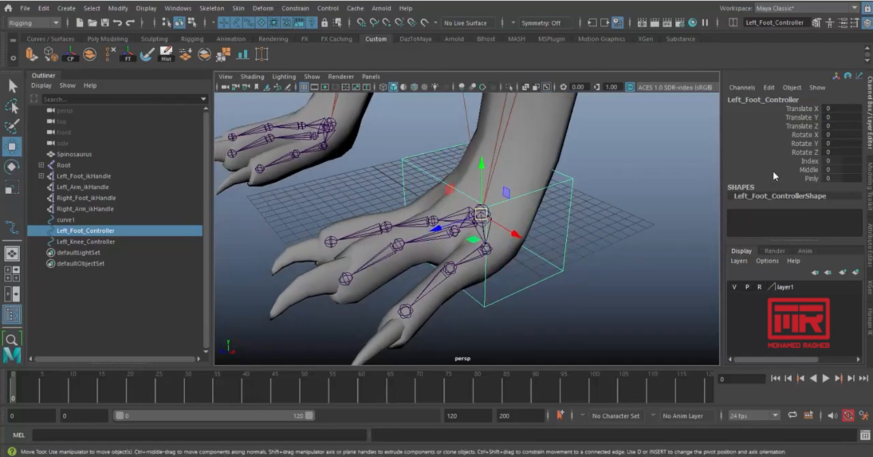
click(809, 161)
middle_drag(625, 243, 507, 239)
alt+drag(507, 240, 530, 248)
key(w)
click(601, 245)
Switch to the Animation command set and open the Set Driven Key window beside the foot
click(45, 25)
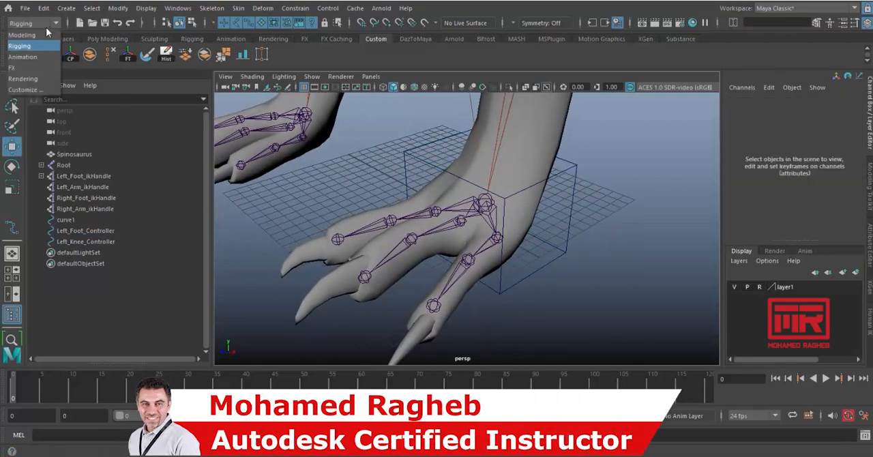
click(35, 57)
click(204, 8)
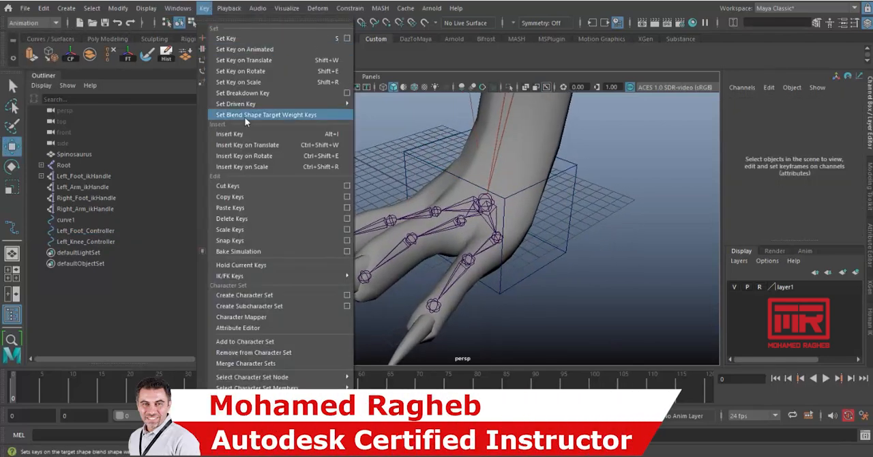
mouse_move(249, 105)
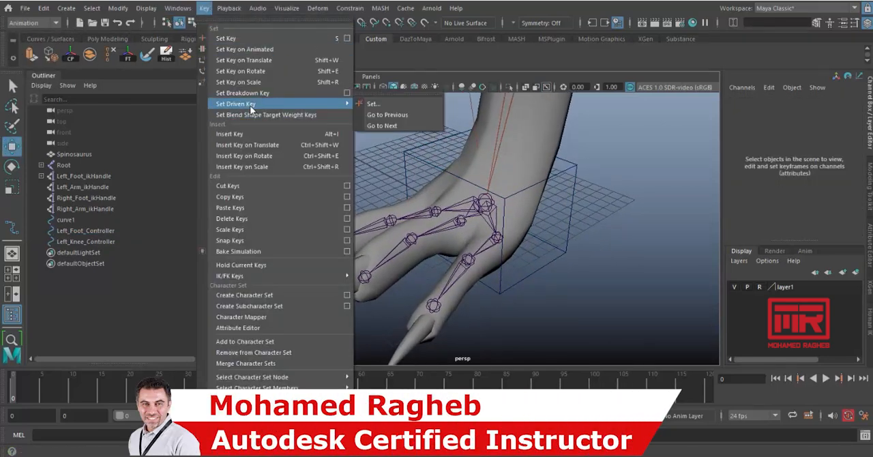
click(399, 107)
drag(238, 37, 208, 40)
Load Left_Foot_Controller as the driver for the driven key setup
alt+middle_drag(572, 178, 606, 174)
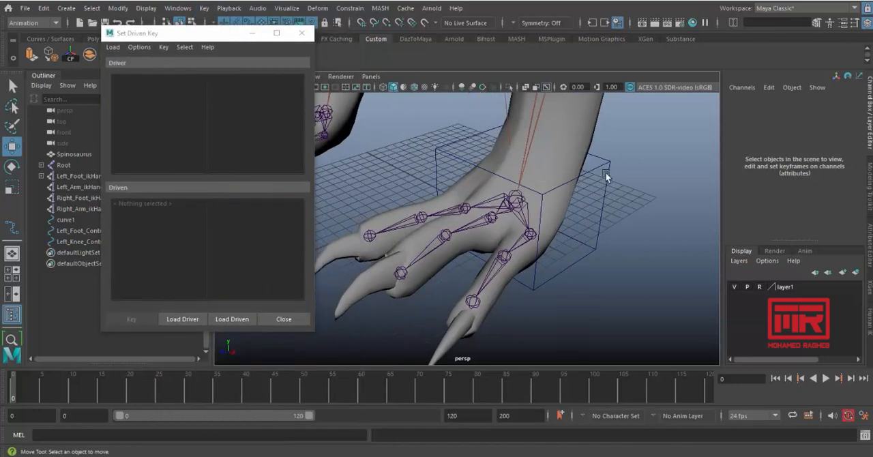
click(603, 173)
click(185, 319)
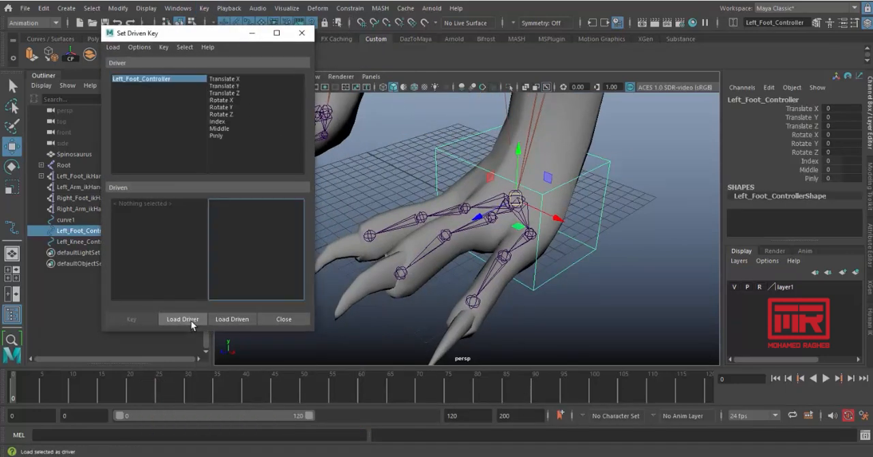
Load the pinky toe joints Left_Pinky_toe_01 and Left_Pinky_toe_02 as the driven objects
alt+right_drag(446, 247, 512, 254)
key(q)
click(539, 258)
click(517, 286)
alt+middle_drag(511, 254, 519, 250)
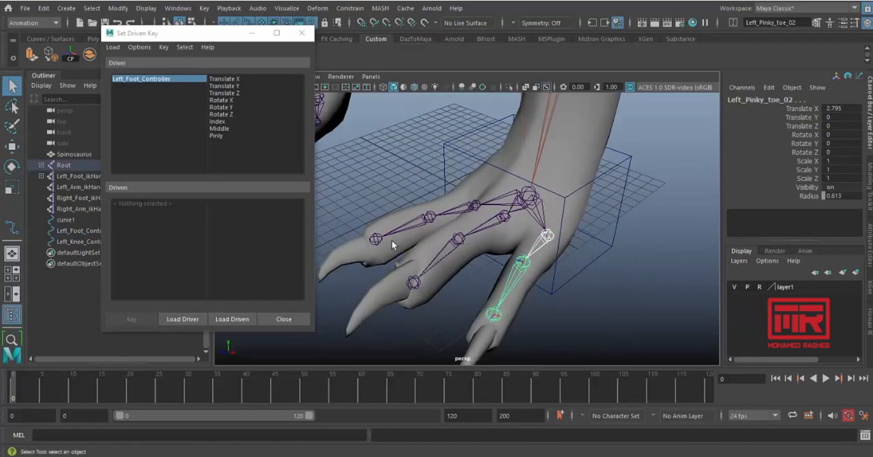
click(243, 327)
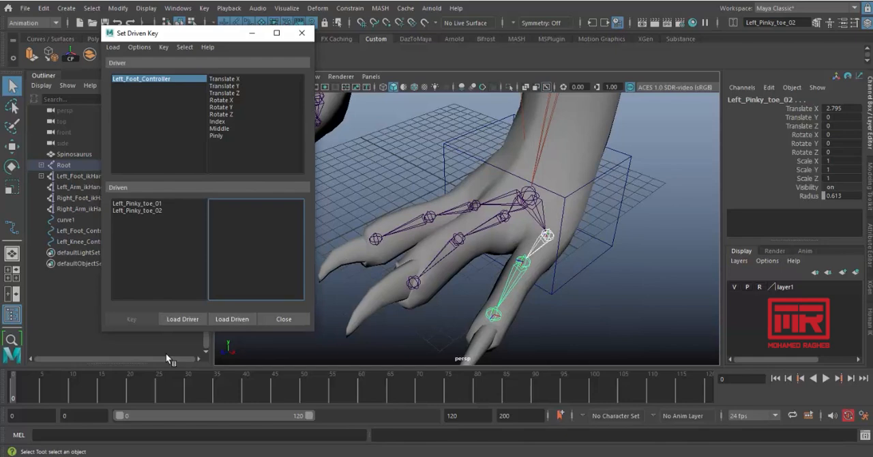
Choose Pinly as the driver attribute and Rotate X, Y and Z of both pinky toe joints as driven, undoing a trial joint rotation
click(217, 136)
drag(135, 204, 139, 212)
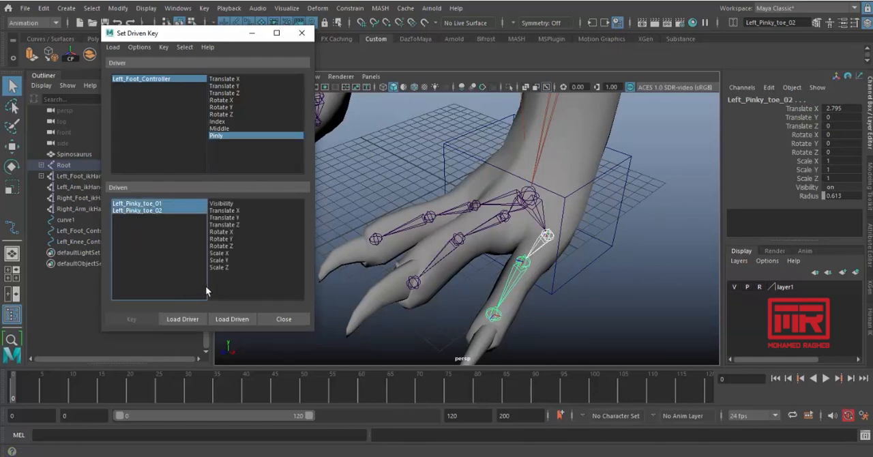
alt+drag(406, 261, 393, 260)
key(e)
mouse_move(472, 243)
alt+mouse_down()
mouse_move(457, 250)
mouse_move(464, 239)
mouse_move(478, 270)
mouse_move(497, 222)
mouse_move(479, 276)
mouse_move(487, 251)
alt+mouse_up()
key(ctrl+z)
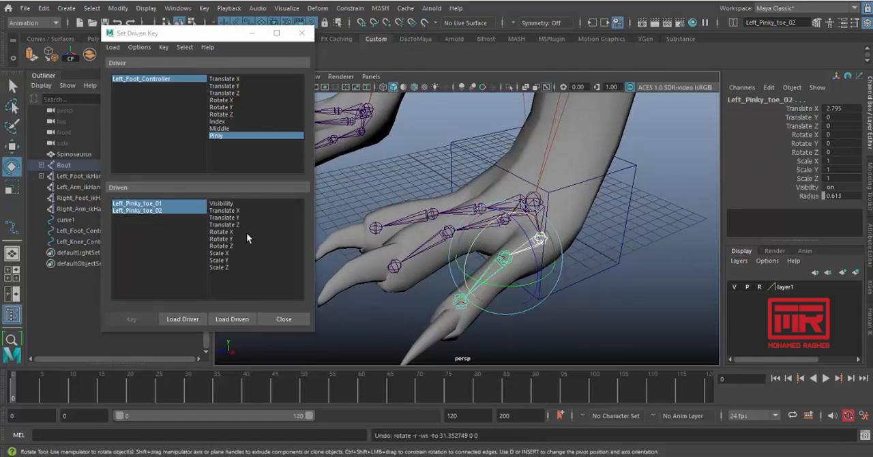
click(222, 232)
shift+click(221, 246)
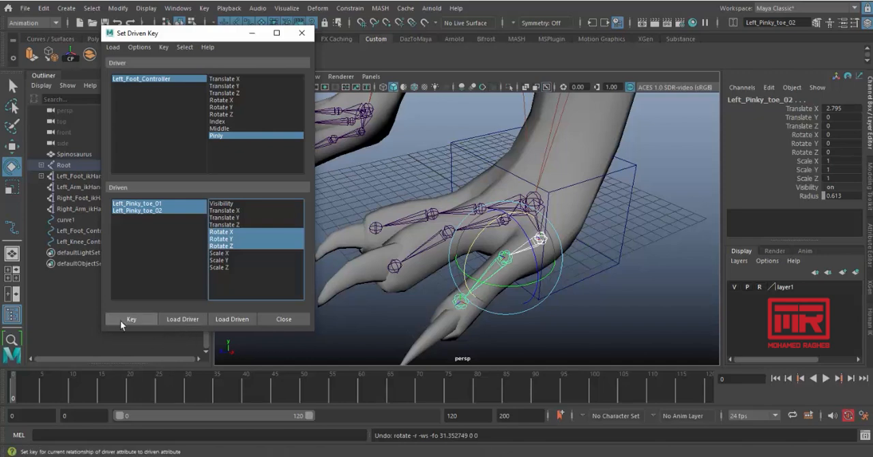
Reselect both pinky toe joints with Rotate X, Y and Z, and set their driven key with Pinly at 0
click(622, 248)
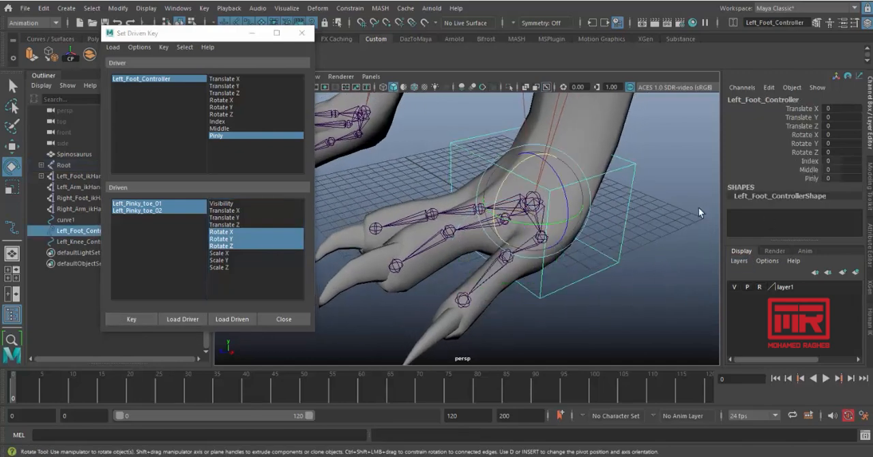
click(163, 207)
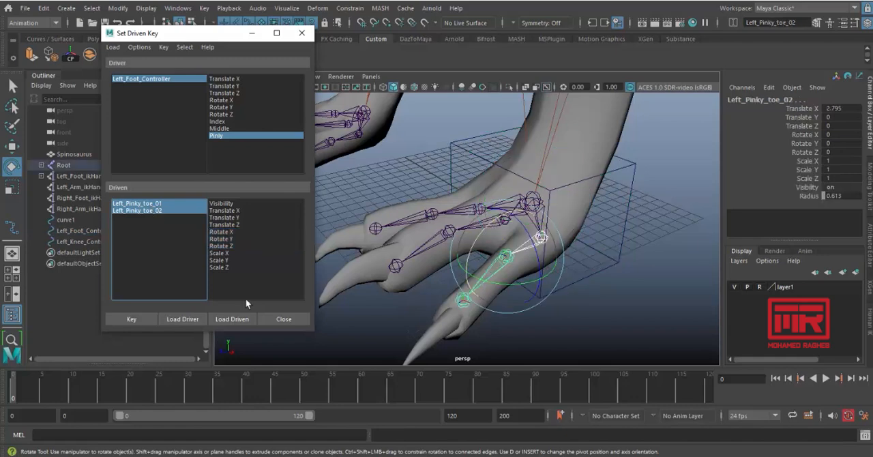
click(132, 318)
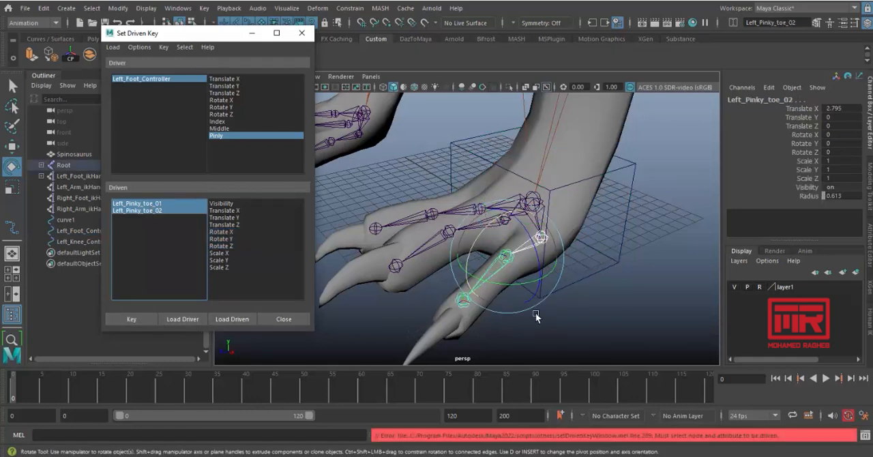
drag(531, 301, 534, 311)
drag(222, 231, 224, 246)
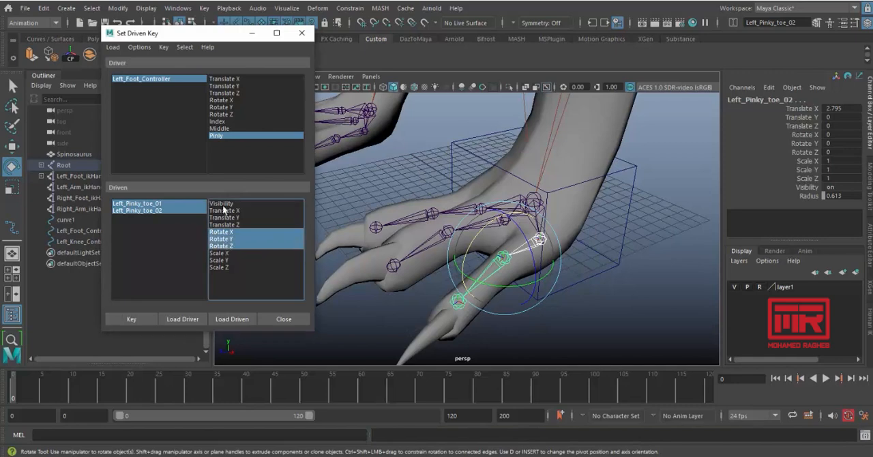
click(141, 318)
alt+drag(509, 282, 503, 273)
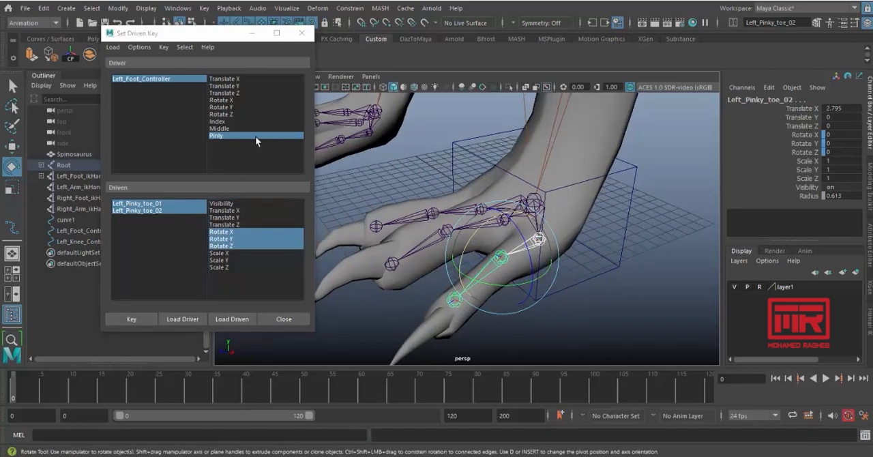
Set the Pinly attribute of Left_Foot_Controller to 5, and select both pinky toe joints from the driven objects
click(216, 136)
click(156, 111)
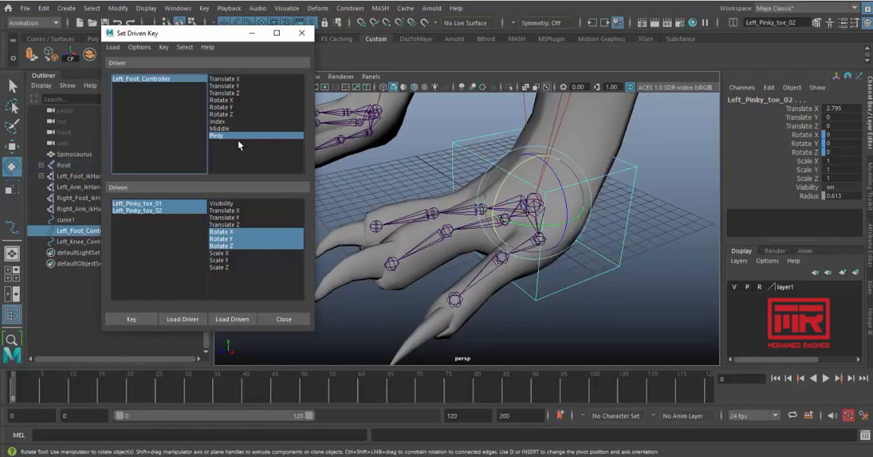
click(802, 178)
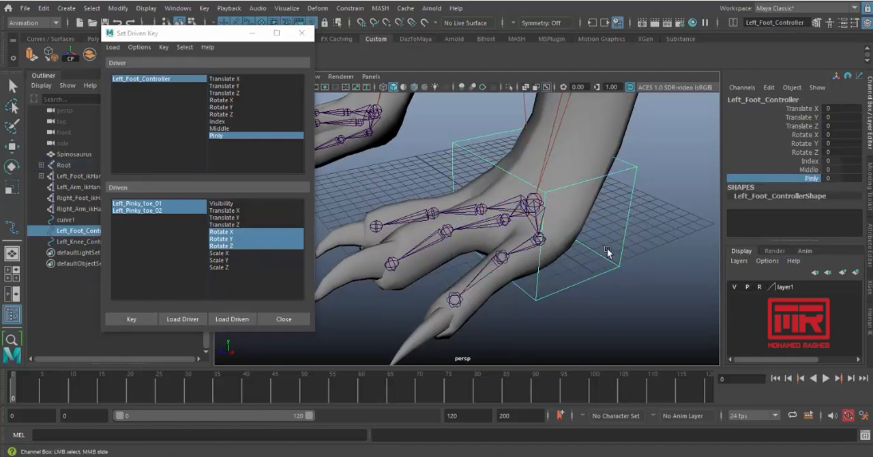
middle_drag(674, 247, 508, 288)
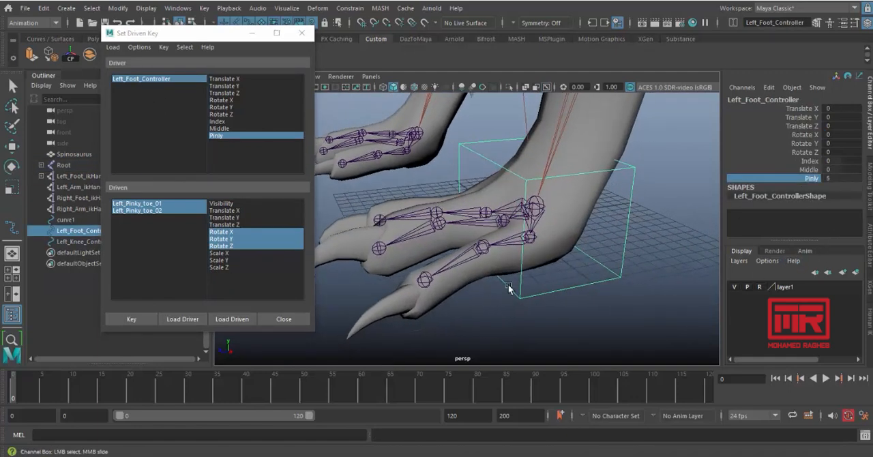
click(169, 207)
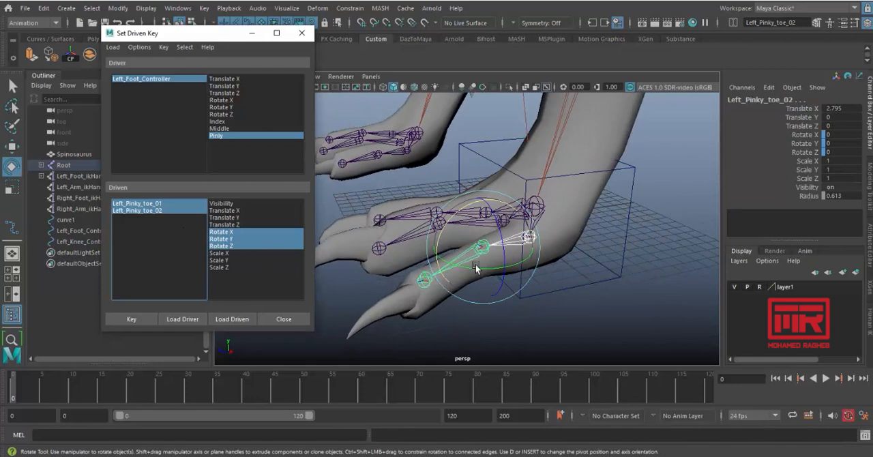
Try bending the pinky toe joints freehand with the Rotate tool, and undo the rotations
alt+drag(475, 268, 453, 264)
drag(446, 204, 425, 214)
mouse_move(540, 304)
alt+mouse_down()
mouse_move(569, 306)
mouse_move(543, 305)
alt+mouse_up()
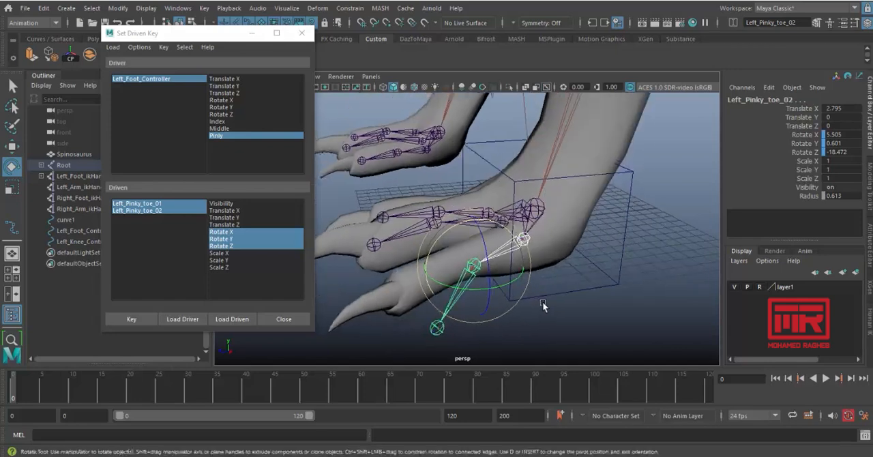
alt+drag(598, 282, 587, 284)
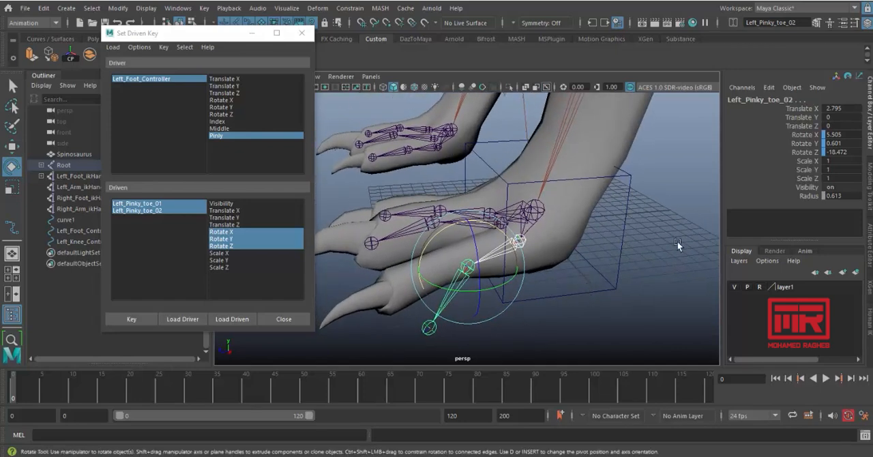
click(833, 135)
alt+drag(534, 242, 563, 250)
key(ctrl+z)
key(ctrl+z)
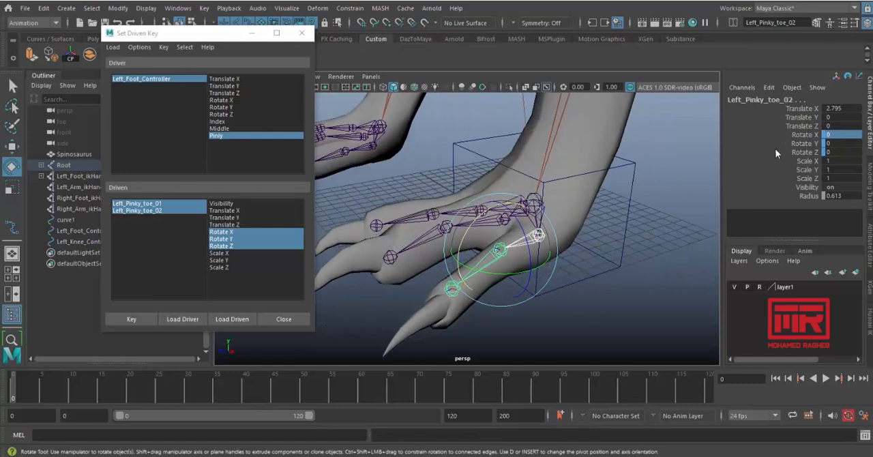
Try Rotate X and Rotate Y separately on the pinky toe joints, undoing each change
click(800, 134)
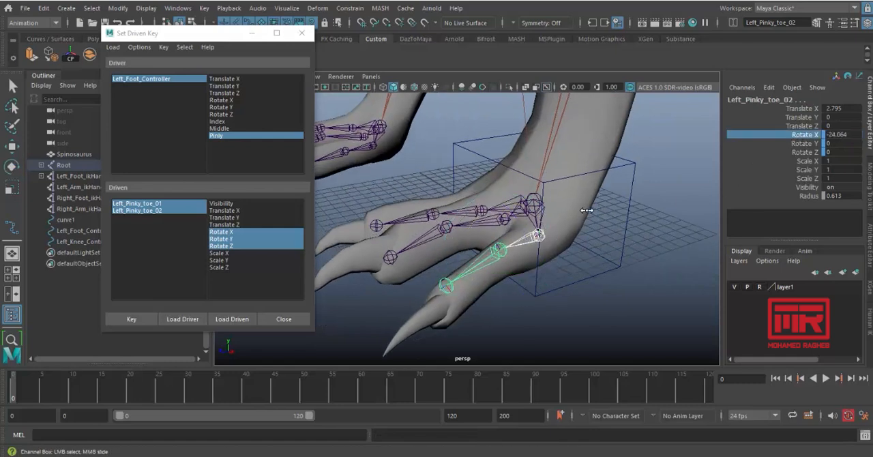
click(801, 143)
mouse_move(557, 203)
middle_down()
mouse_move(573, 207)
mouse_move(553, 206)
middle_up()
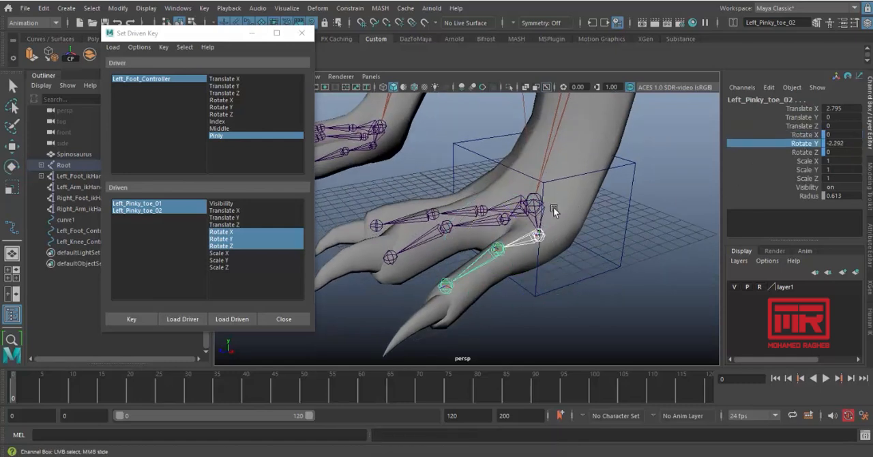
key(ctrl+z)
Set Rotate Z of both pinky toe joints to -22 and key the pose against Pinly at 5
click(798, 152)
middle_drag(672, 188, 651, 193)
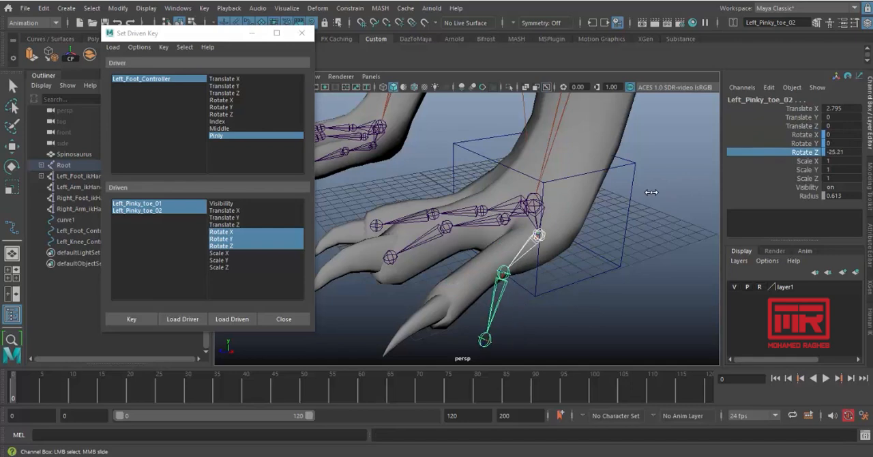
key(ctrl+z)
mouse_move(647, 199)
alt+mouse_down()
mouse_move(566, 238)
mouse_move(644, 204)
alt+mouse_up()
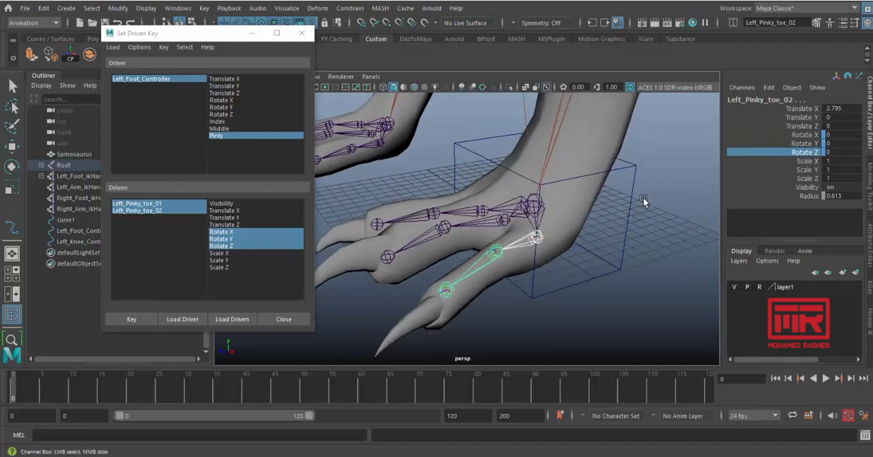
middle_drag(643, 197, 625, 199)
alt+drag(625, 199, 697, 177)
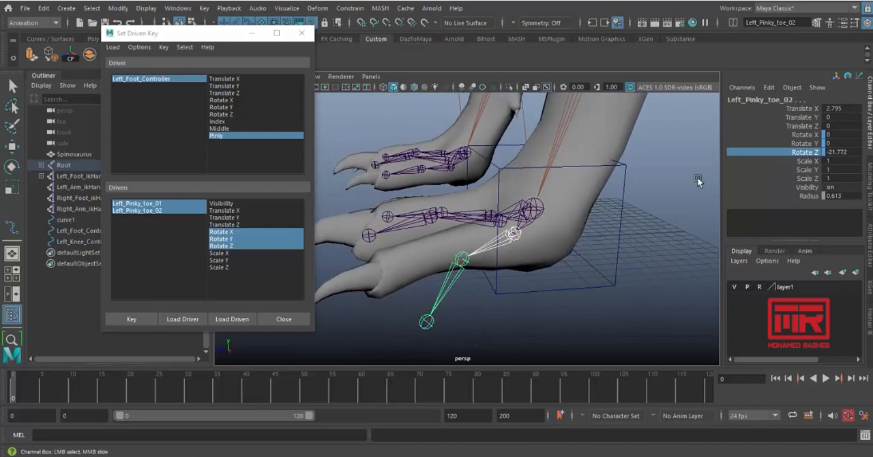
click(844, 153)
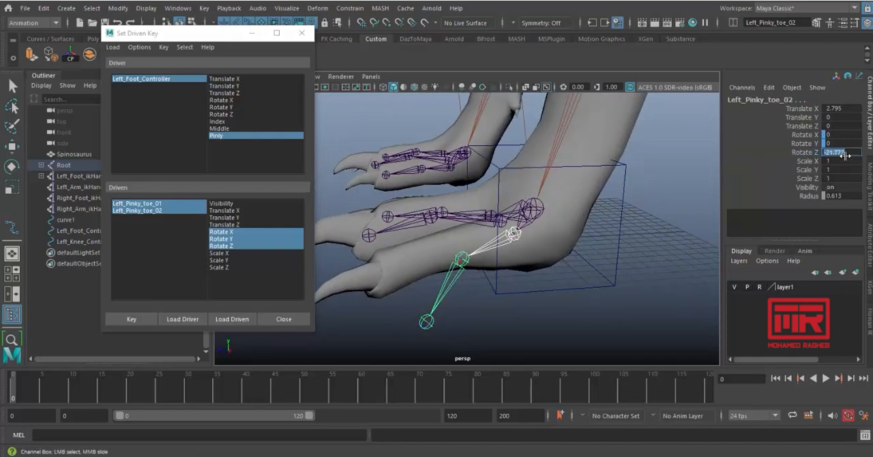
text(-22)
key(Return)
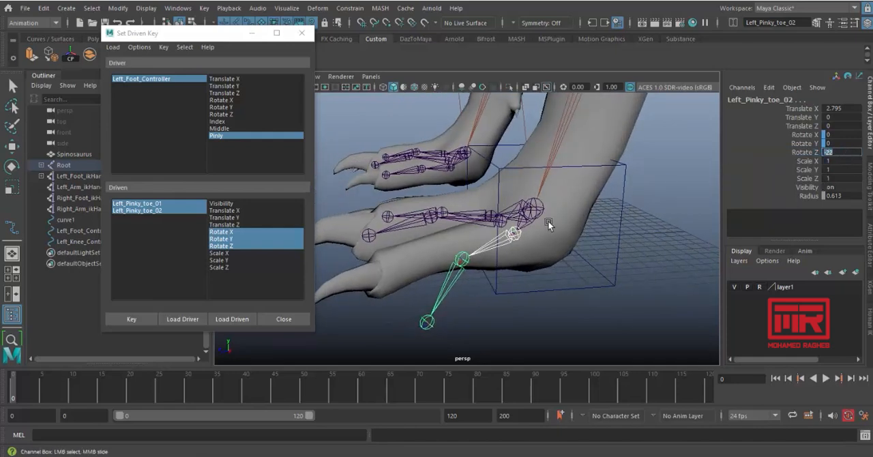
alt+drag(547, 220, 586, 229)
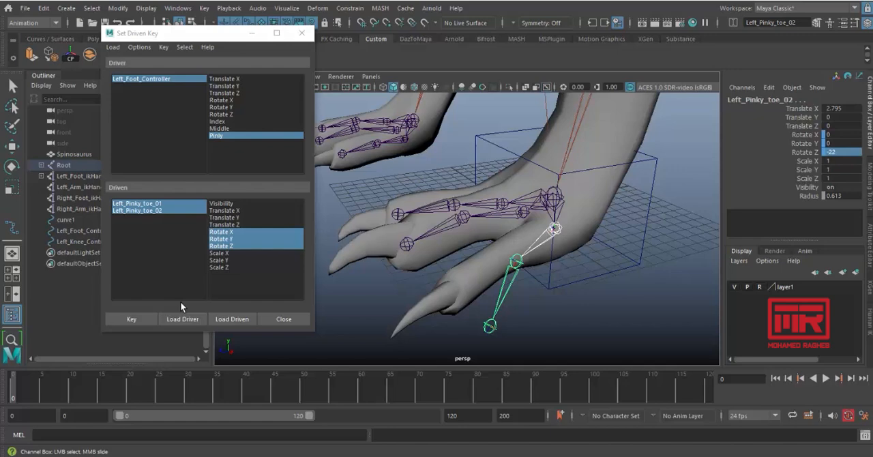
click(129, 319)
Set the Pinly attribute of Left_Foot_Controller to -5, and select both pinky toe joints again
click(153, 79)
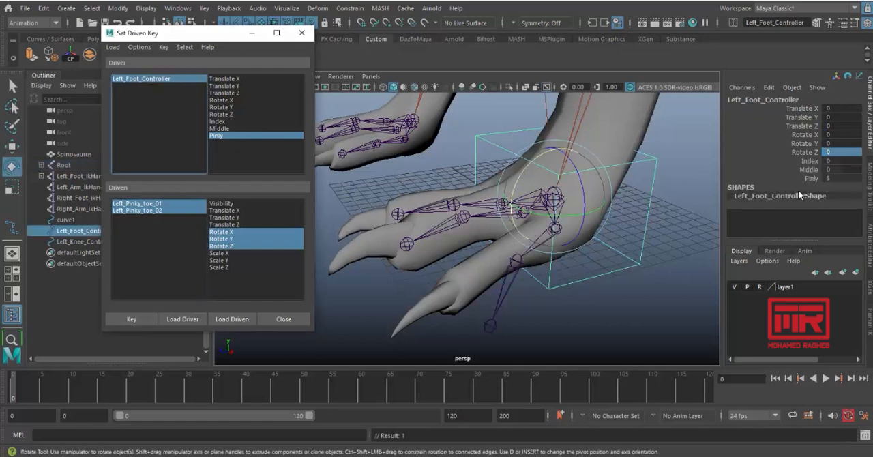
click(805, 179)
middle_drag(671, 206, 530, 200)
alt+drag(537, 252, 492, 243)
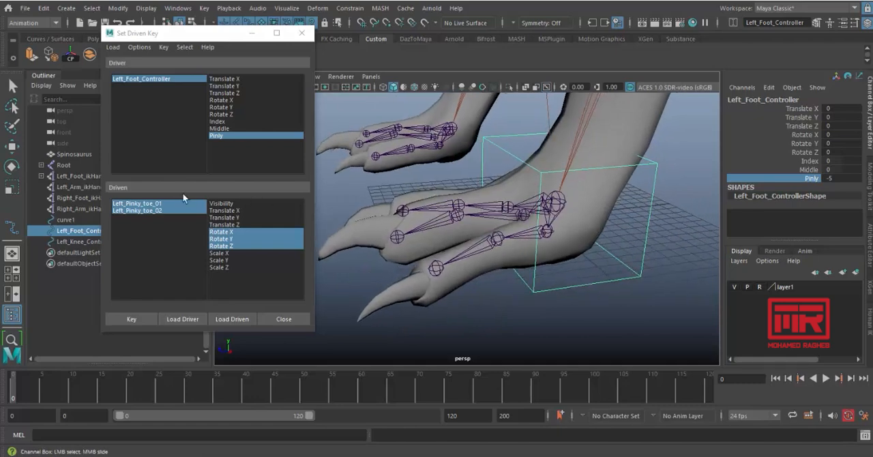
drag(163, 203, 162, 211)
alt+drag(588, 204, 578, 209)
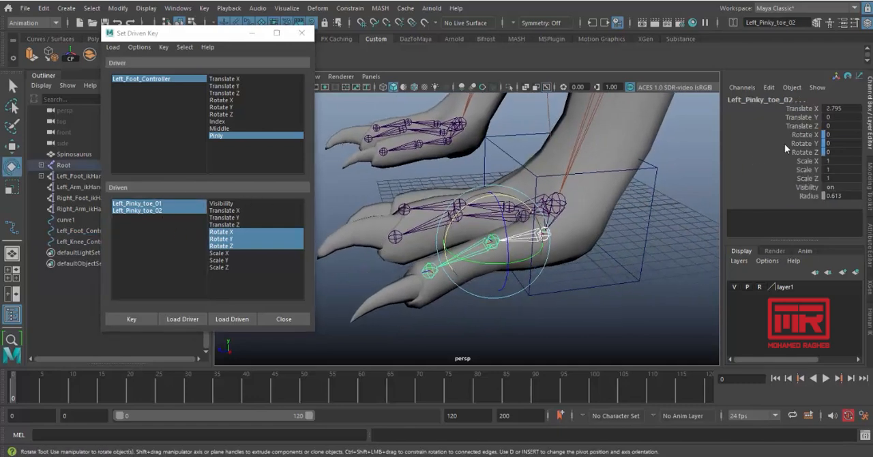
Set Rotate Z of both pinky toe joints to 13 and key the pose against Pinly at -5
click(802, 152)
middle_drag(528, 166, 534, 170)
click(833, 153)
text(13)
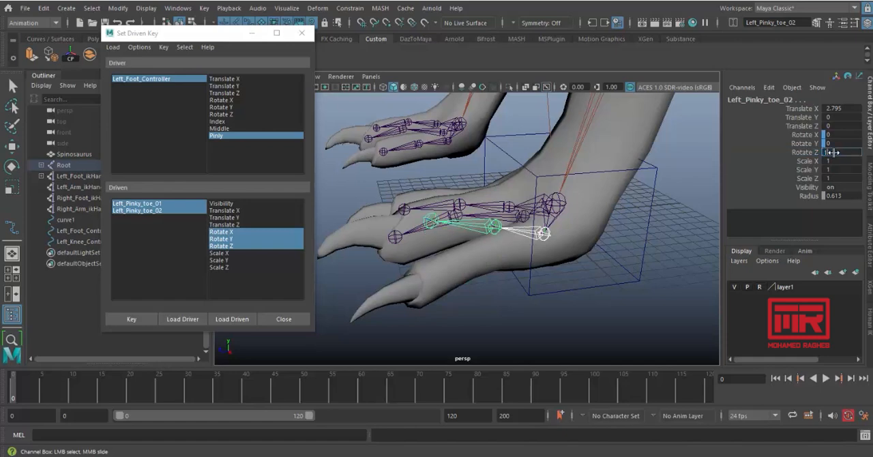
key(Return)
alt+drag(482, 281, 502, 288)
click(127, 318)
Test the pinky toe motion by sliding Pinly on Left_Foot_Controller from -5 to 5
click(139, 79)
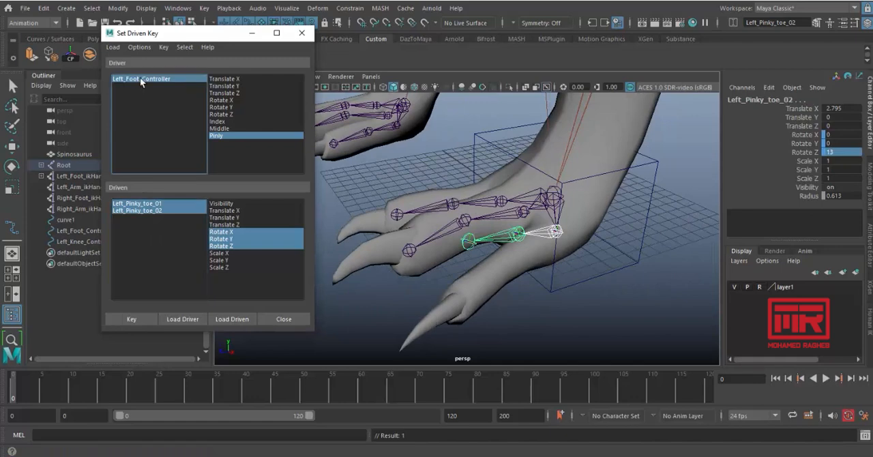
click(811, 178)
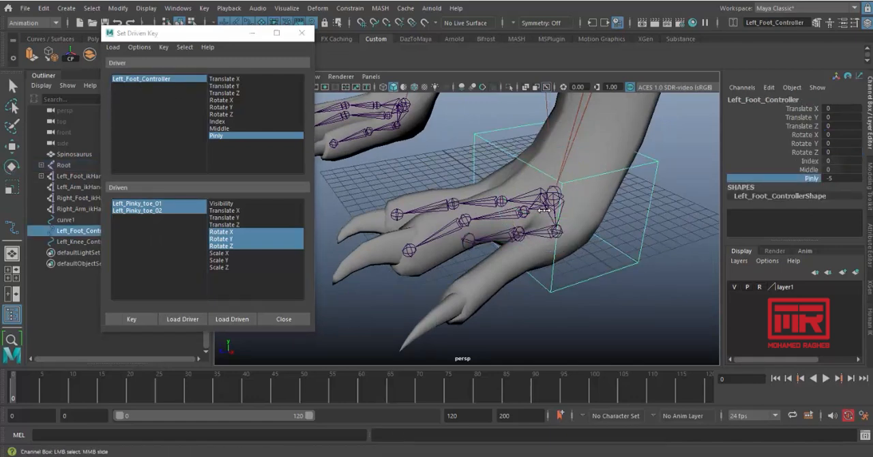
middle_drag(610, 214, 707, 211)
scroll(505, 235, up, 5)
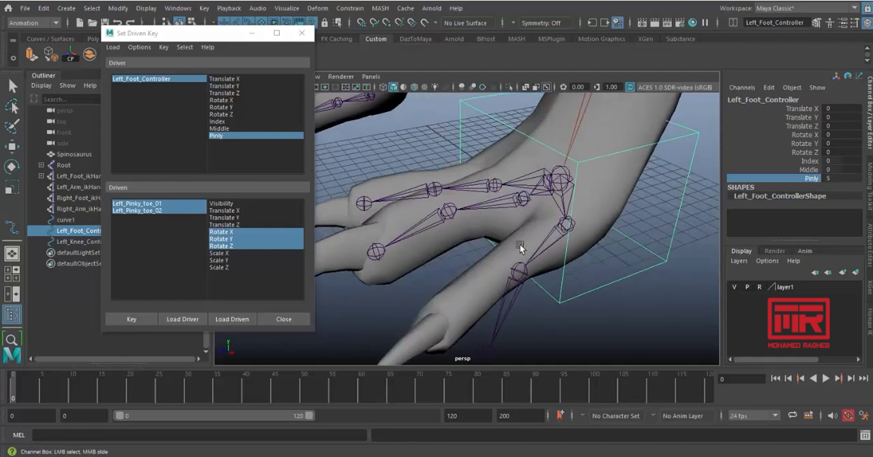
alt+drag(499, 222, 500, 242)
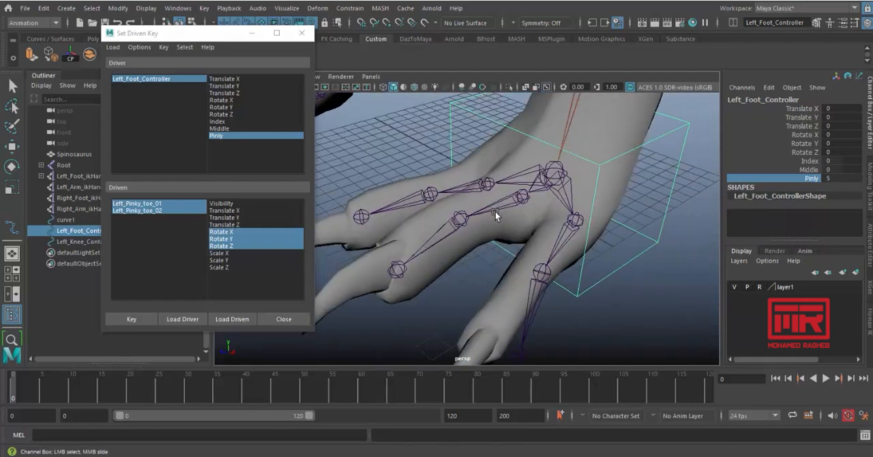
Load Left_Middle_toe_01 and Left_Middle_toe_02 as the driven objects, and choose their Rotate X, Y and Z channels
click(494, 209)
key(q)
key(Down)
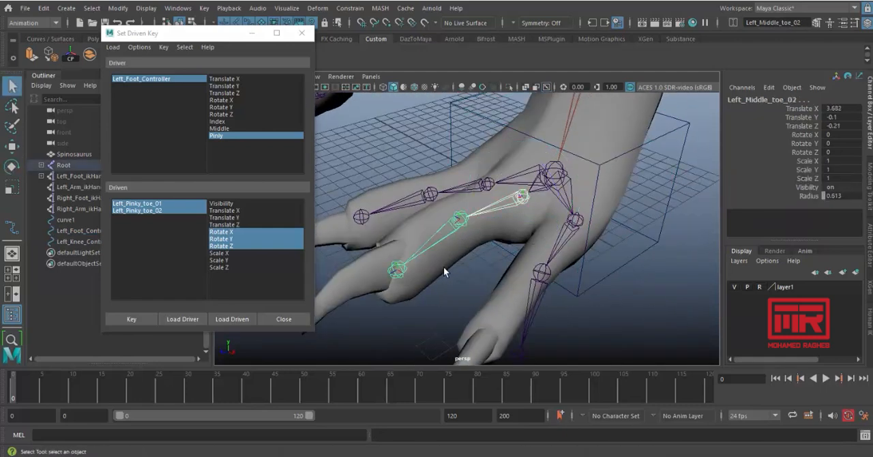
click(232, 318)
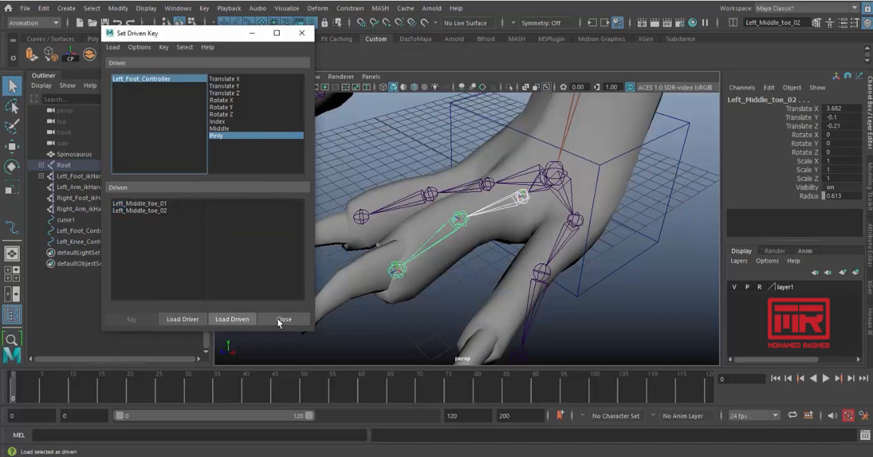
drag(151, 205, 156, 216)
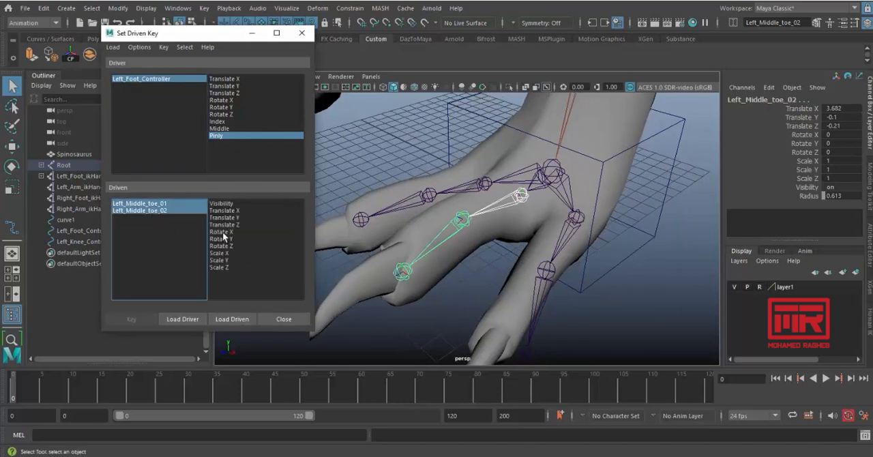
drag(224, 233, 222, 245)
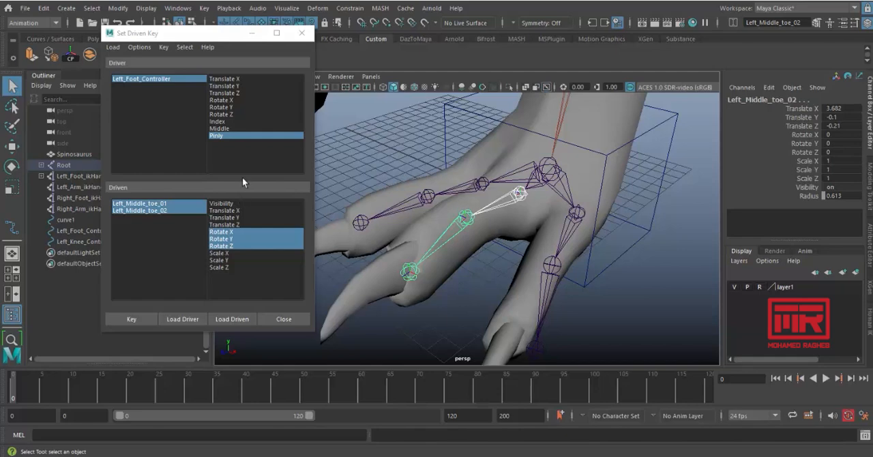
Choose Middle of Left_Foot_Controller as the driver attribute
click(229, 129)
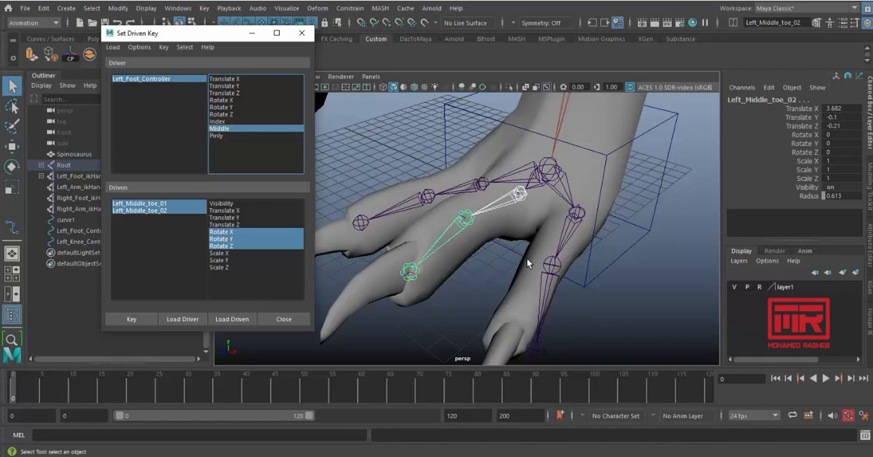
alt+drag(495, 258, 526, 271)
Try rotating Left_Middle_toe_01 and undo the rotation
click(505, 195)
mouse_move(517, 207)
alt+mouse_down()
mouse_move(523, 225)
mouse_move(525, 209)
mouse_move(513, 217)
mouse_move(524, 213)
alt+mouse_up()
key(e)
key(ctrl+z)
key(ctrl+z)
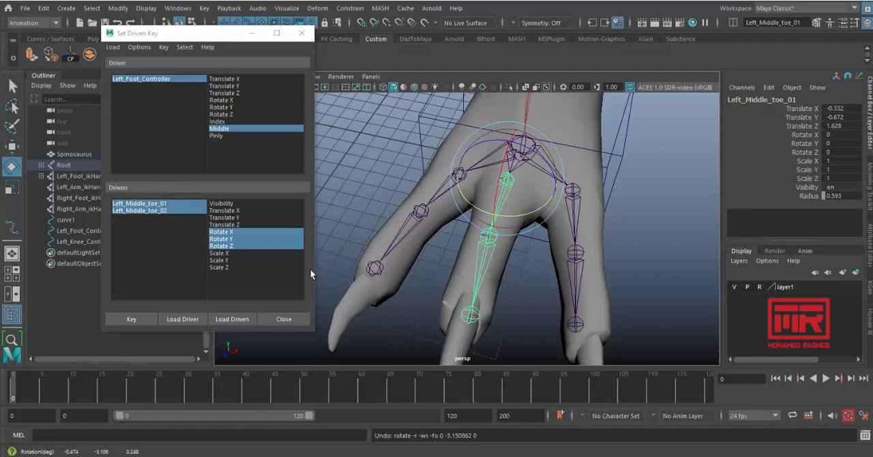
Select Left_Foot_Controller from the drivers and key the neutral rotations of both middle toe joints
alt+drag(539, 279, 486, 258)
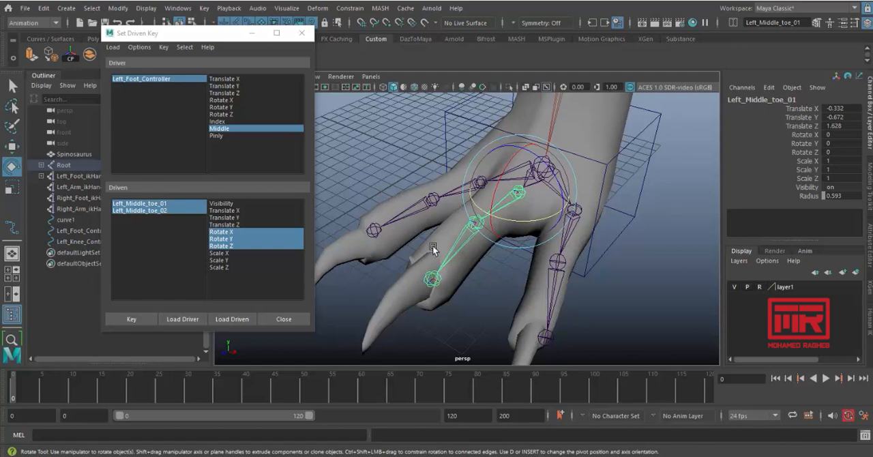
click(139, 78)
alt+drag(598, 253, 580, 249)
click(145, 316)
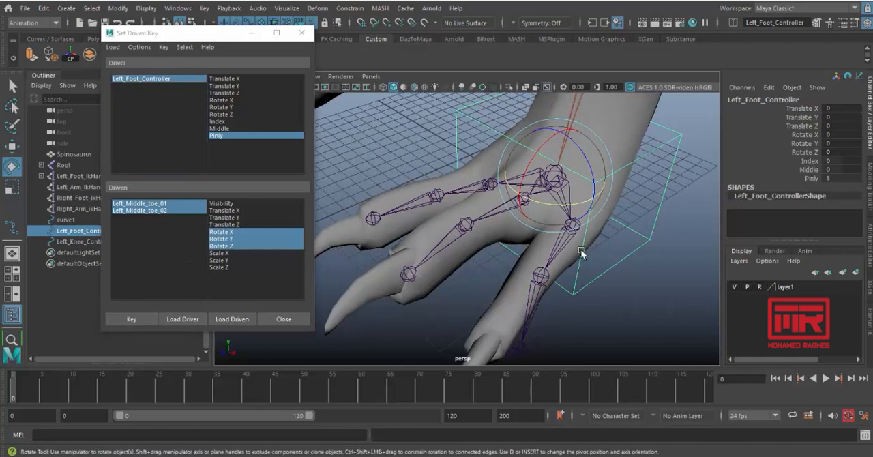
Set the Middle attribute of Left_Foot_Controller to 5, and select both middle toe joints
click(815, 171)
middle_drag(582, 214, 795, 221)
alt+drag(657, 243, 580, 241)
alt+middle_drag(580, 241, 607, 236)
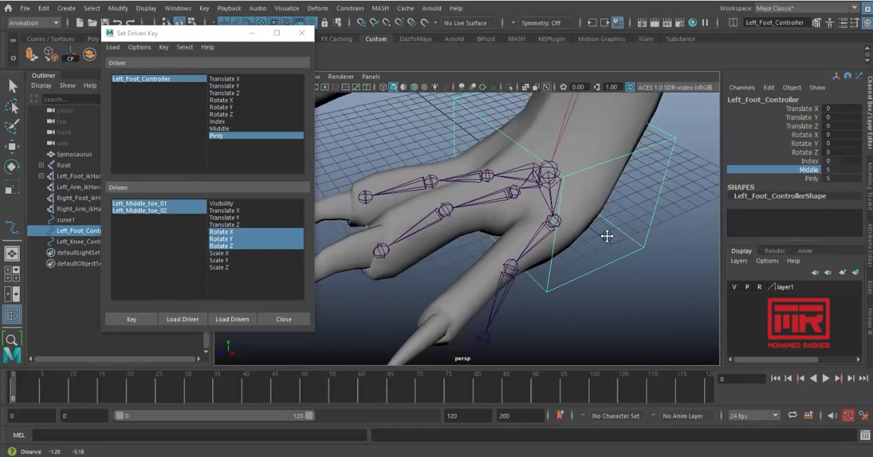
click(168, 202)
key(e)
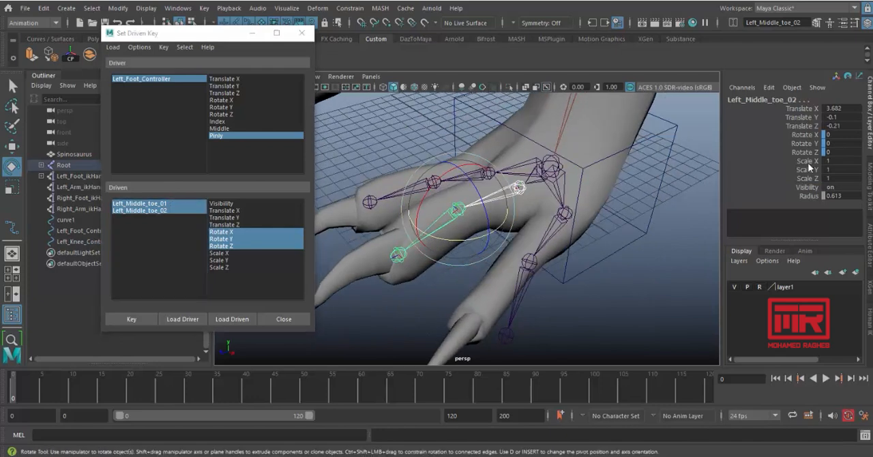
Curl the middle toe by setting Rotate Z of both middle toe joints to -22
click(806, 151)
middle_drag(564, 194, 552, 191)
alt+drag(548, 229, 523, 214)
middle_drag(523, 215, 519, 210)
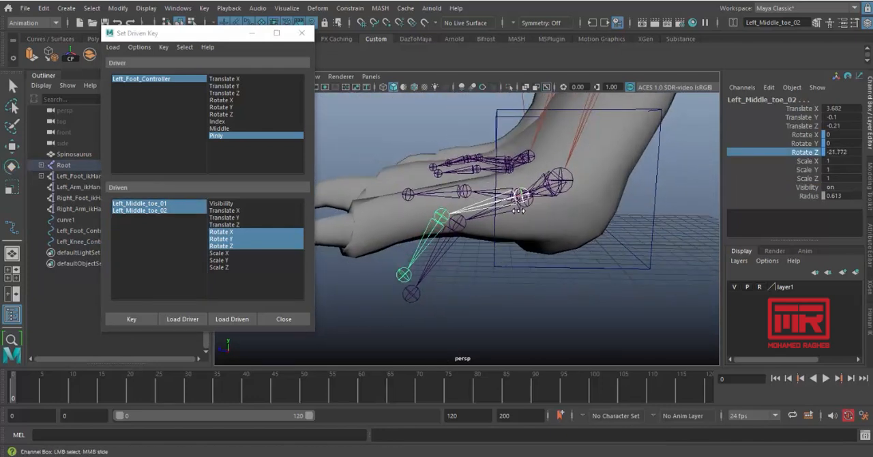
alt+drag(506, 245, 543, 281)
click(841, 151)
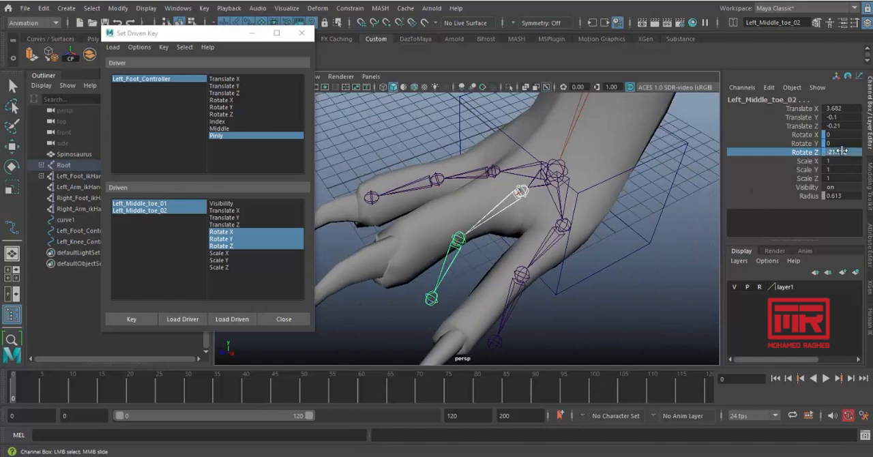
text(-23)
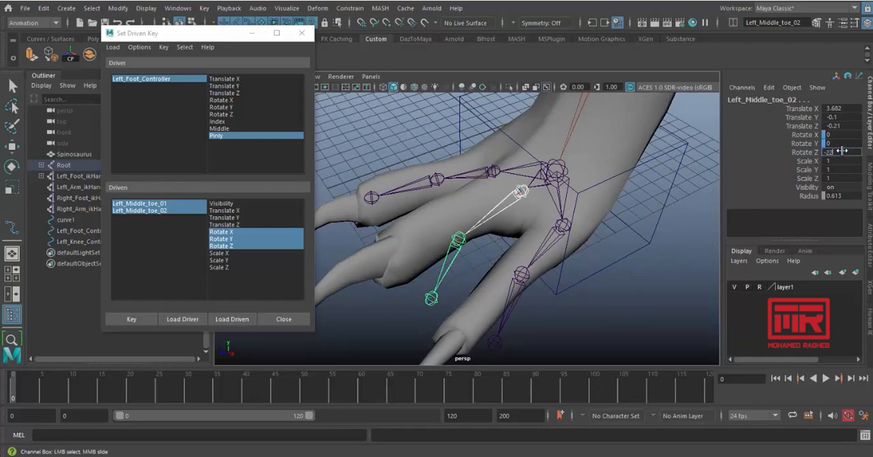
key(Return)
alt+drag(527, 276, 531, 239)
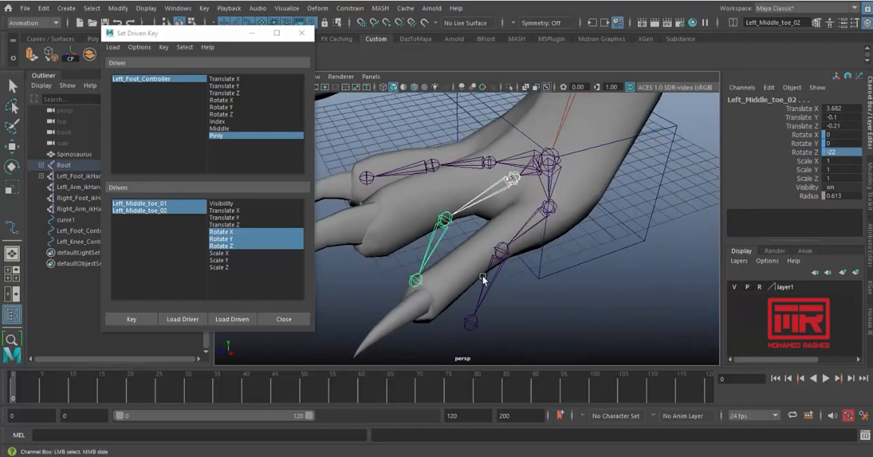
Check the rotation of Left_Pinky_toe_02 for comparison, and key the middle toe pose with Middle at 5
click(482, 276)
key(e)
alt+drag(506, 273, 528, 260)
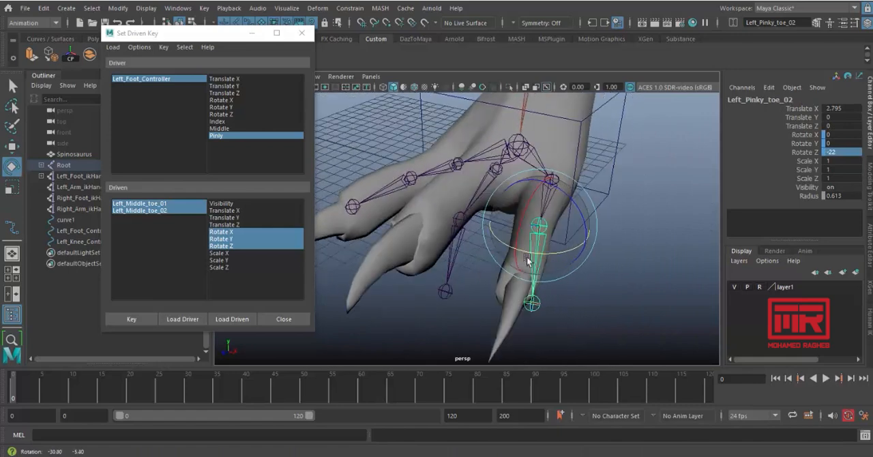
click(136, 320)
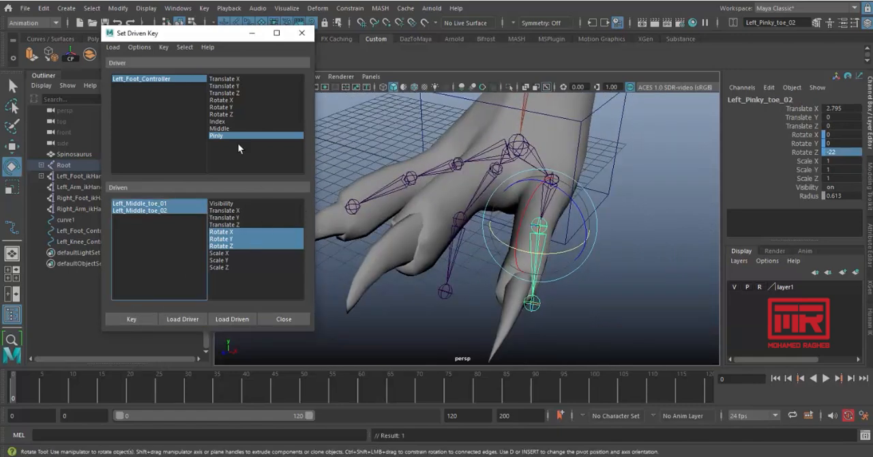
Reselect Left_Foot_Controller and set its Middle attribute to -5
click(155, 78)
click(809, 170)
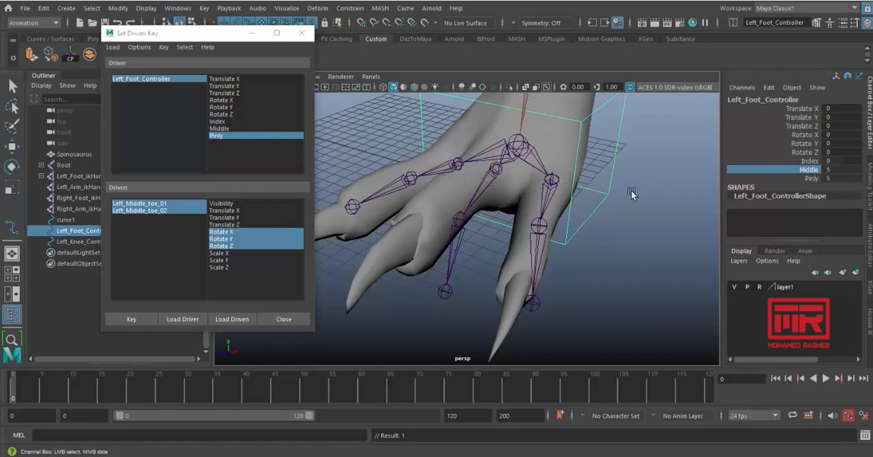
middle_drag(629, 191, 494, 200)
alt+drag(557, 242, 538, 241)
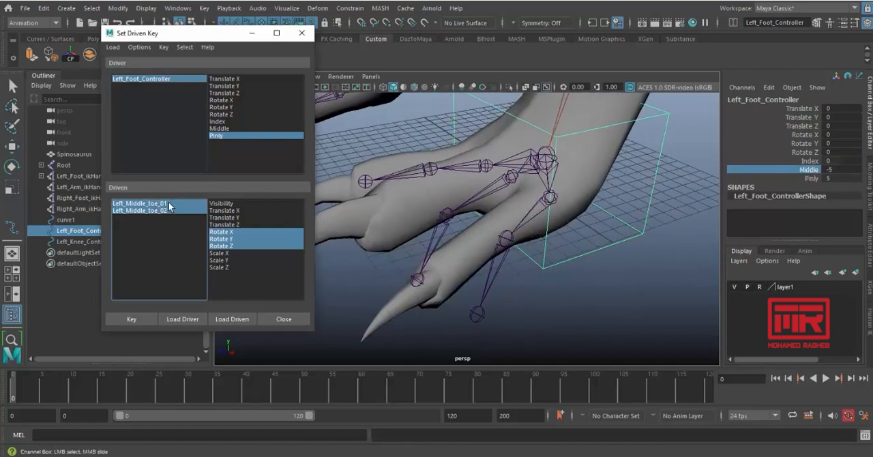
Set Rotate Z of both middle toe joints to 13 and key the pose with Middle at -5
click(169, 204)
key(e)
click(841, 152)
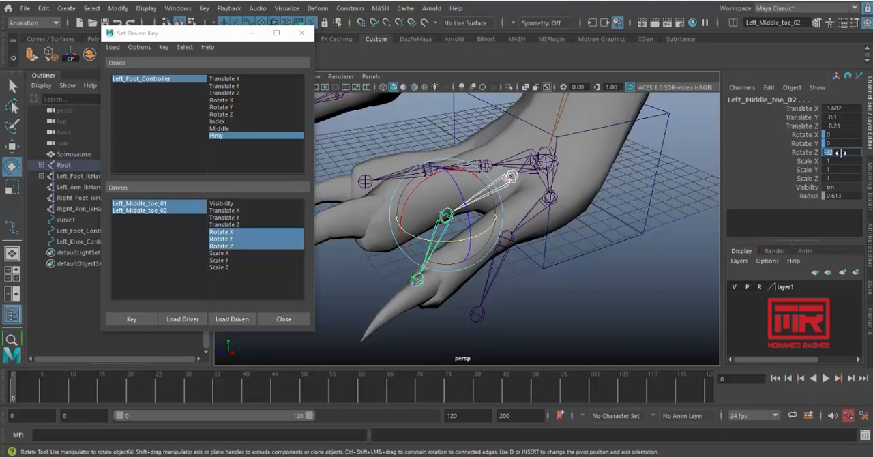
text(13)
key(Return)
alt+drag(544, 258, 562, 269)
click(134, 319)
alt+drag(422, 285, 431, 287)
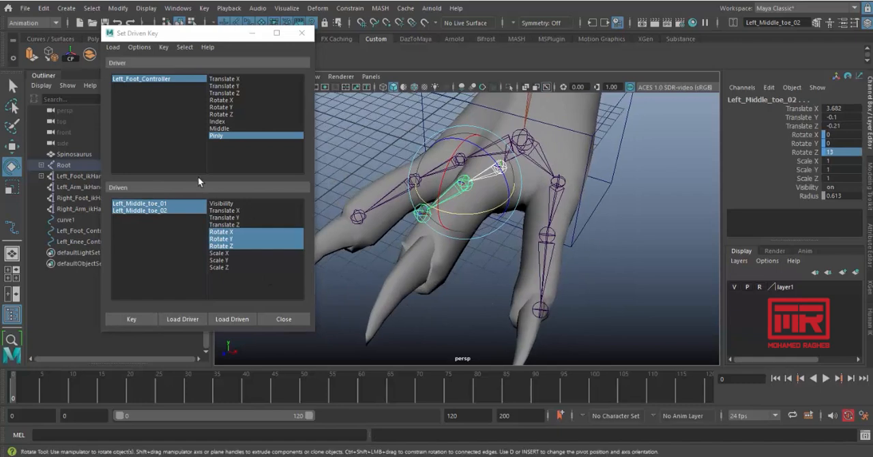
Test the Middle attribute of Left_Foot_Controller by sliding it, and slide Pinly to -5
click(162, 79)
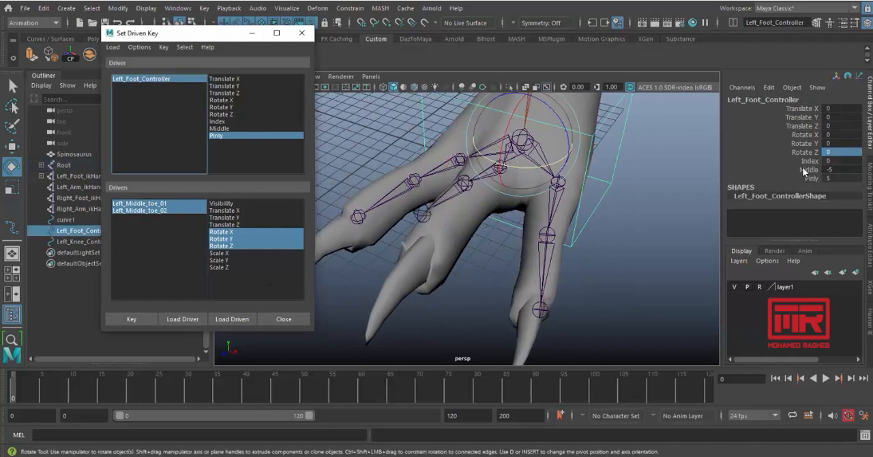
click(807, 169)
middle_drag(663, 178, 748, 189)
shift+click(806, 178)
middle_drag(611, 209, 496, 250)
click(798, 169)
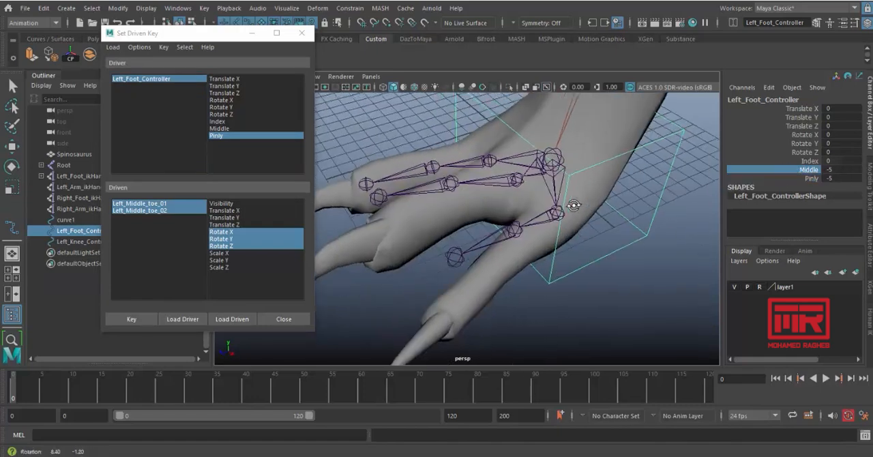
Reselect both middle toe joints as driven objects and key their rotations again
click(151, 206)
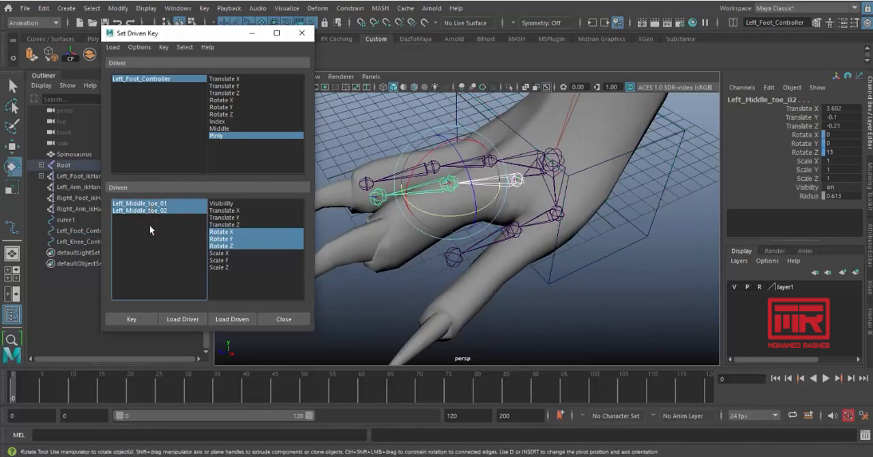
click(132, 319)
alt+drag(440, 239, 498, 246)
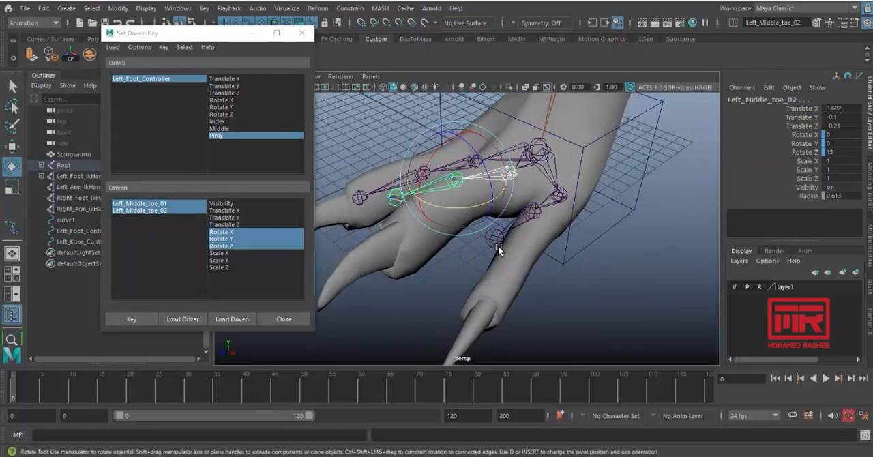
click(132, 214)
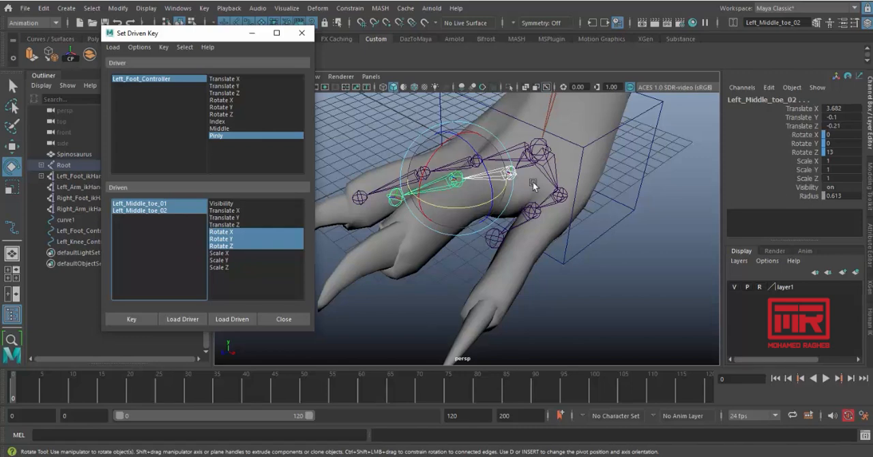
Select Left_Foot_Controller's Middle and Pinly channels, switch the driver attribute from Pinly to Middle, and key the middle toe pose
click(635, 227)
drag(806, 169, 808, 178)
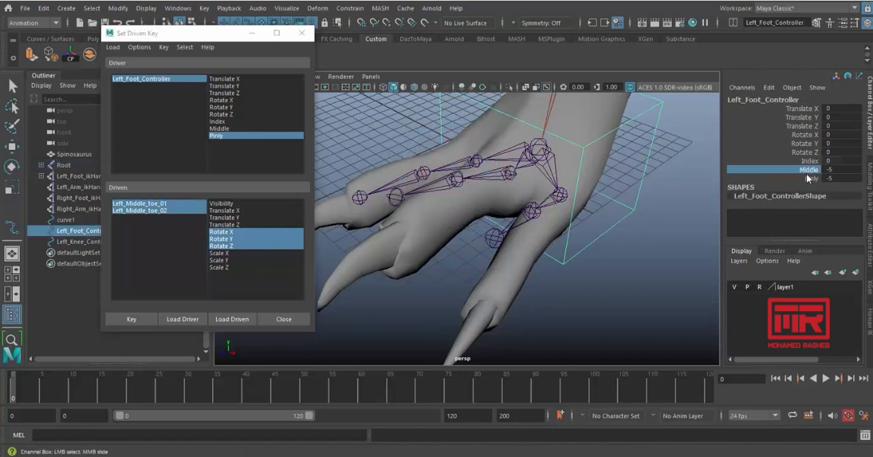
mouse_move(567, 217)
middle_down()
mouse_move(640, 223)
mouse_move(570, 231)
middle_up()
click(219, 128)
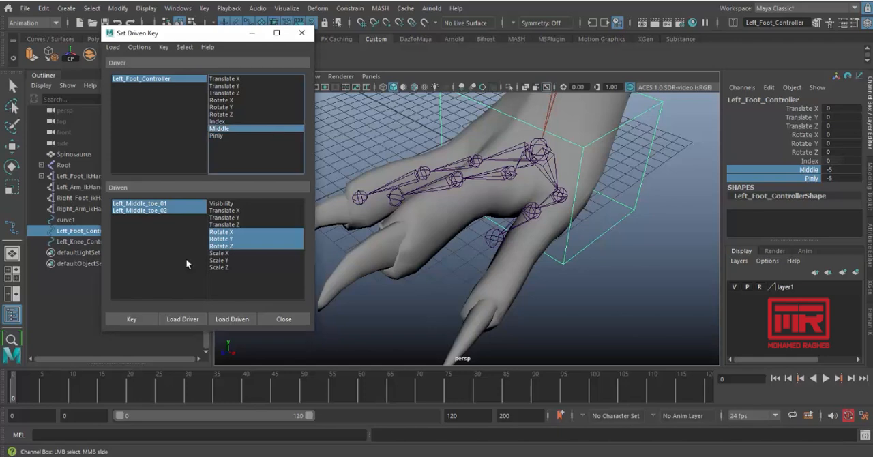
click(133, 319)
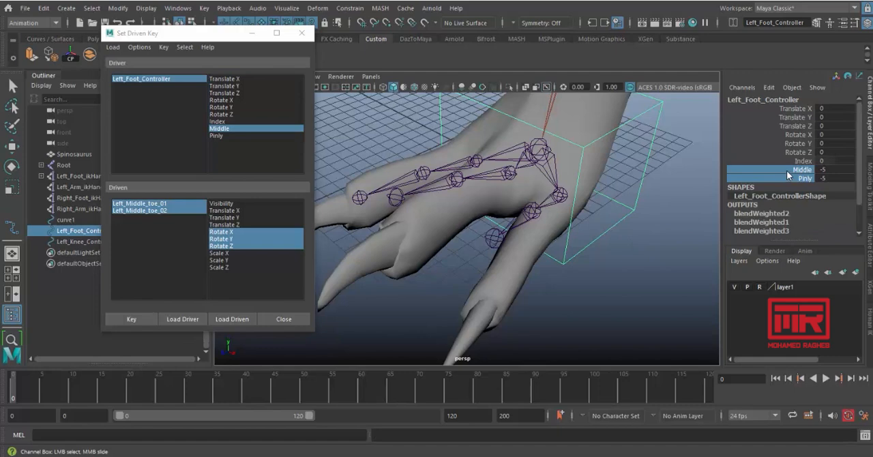
Reselect Middle as driver and both middle toe joints' Rotate X, Y and Z as driven, and key them again
middle_drag(632, 216, 592, 214)
alt+drag(576, 237, 572, 238)
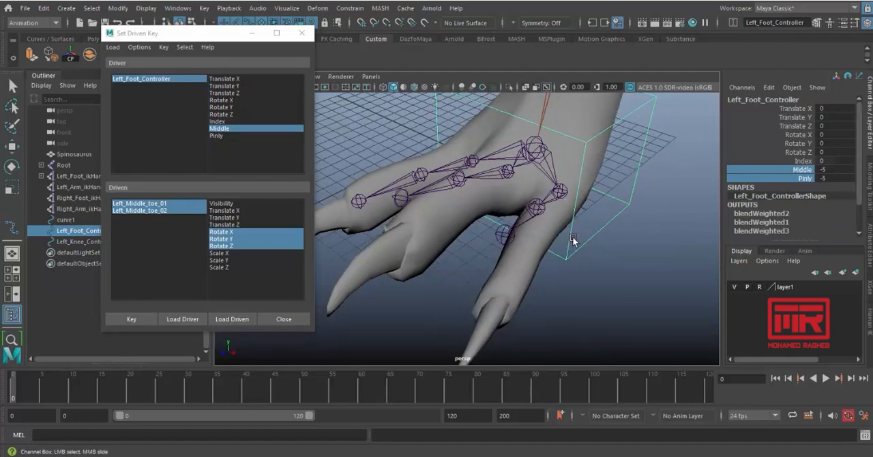
click(224, 129)
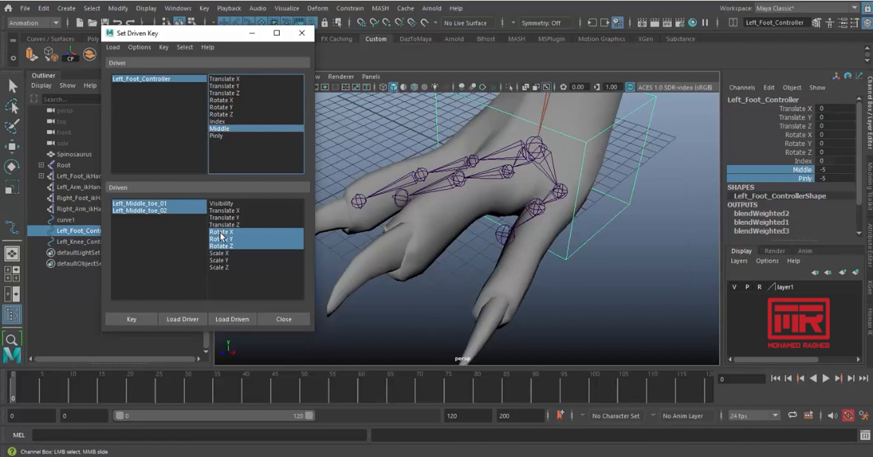
drag(158, 201, 161, 227)
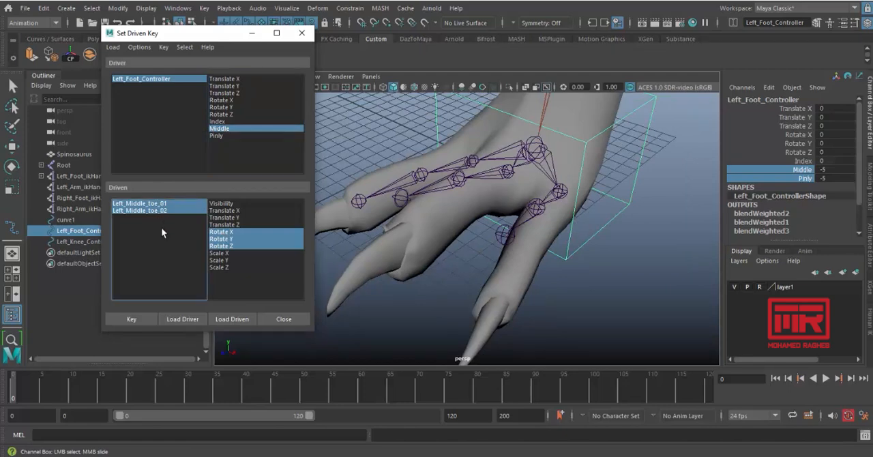
drag(232, 232, 232, 246)
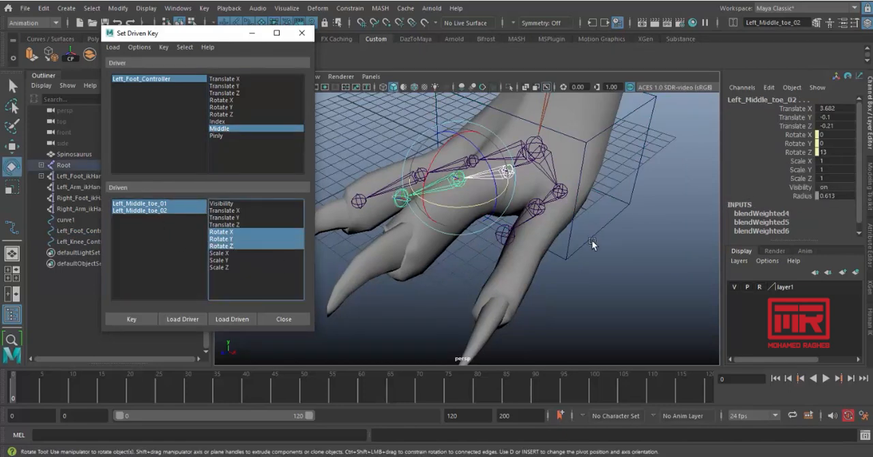
alt+drag(514, 228, 519, 230)
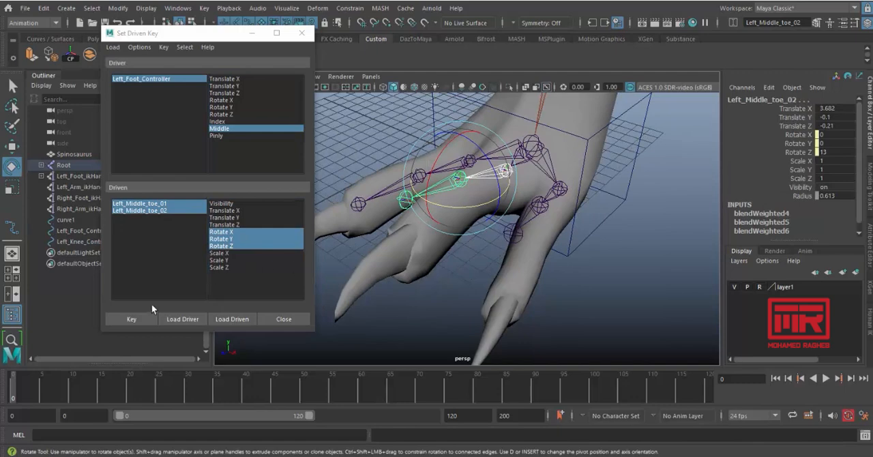
click(139, 317)
Test the middle toe motion by sliding Middle on Left_Foot_Controller
click(608, 207)
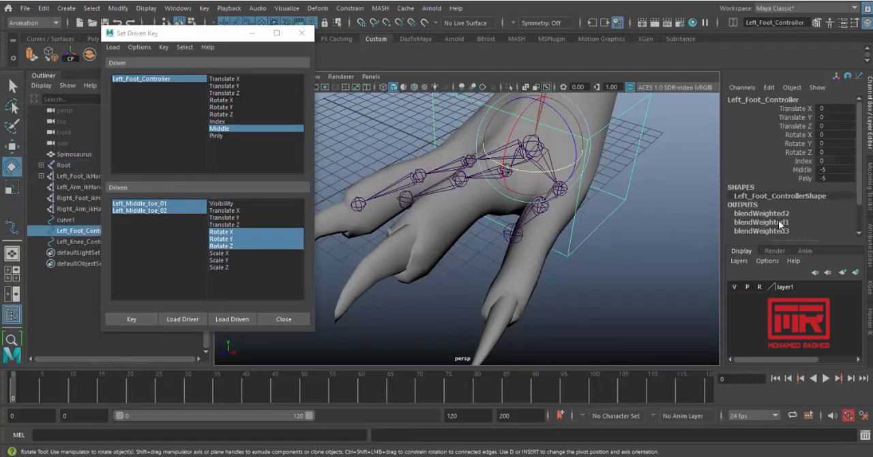
click(801, 170)
middle_drag(581, 198, 559, 232)
mouse_move(578, 249)
alt+mouse_down()
mouse_move(558, 255)
mouse_move(585, 244)
alt+mouse_up()
middle_drag(585, 244, 553, 239)
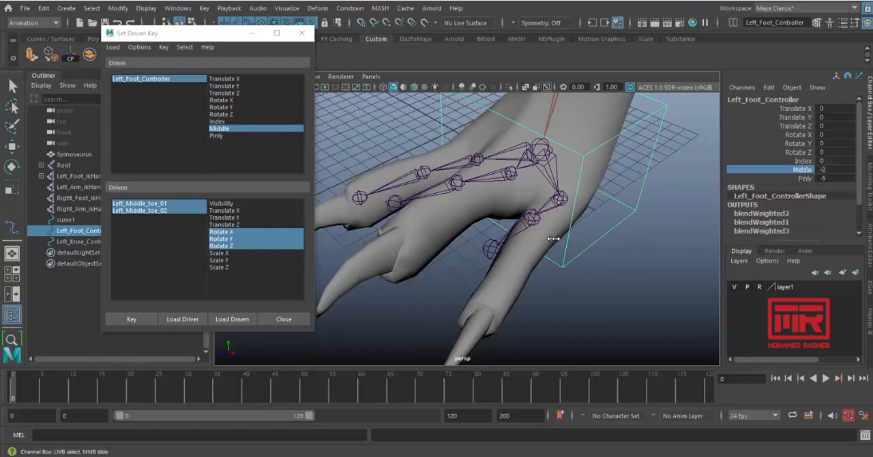
Select both middle toe joints and reset their Rotate X, Y and Z to 0
alt+drag(516, 197, 485, 181)
click(485, 181)
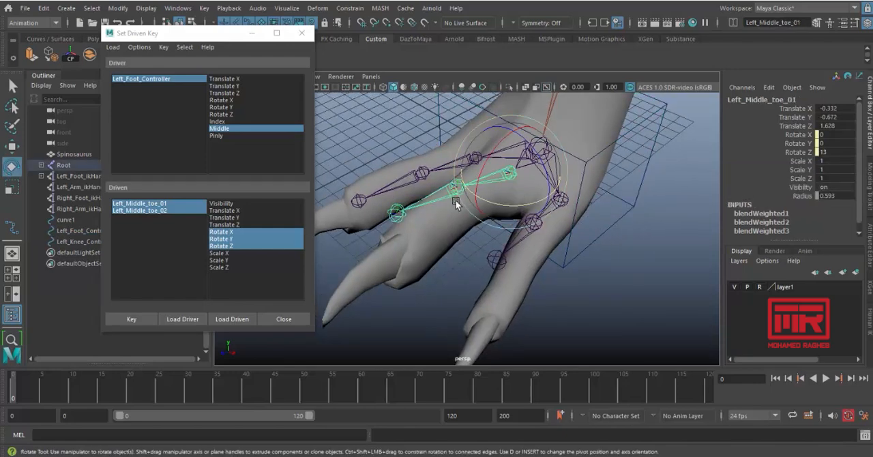
key(q)
shift+click(442, 196)
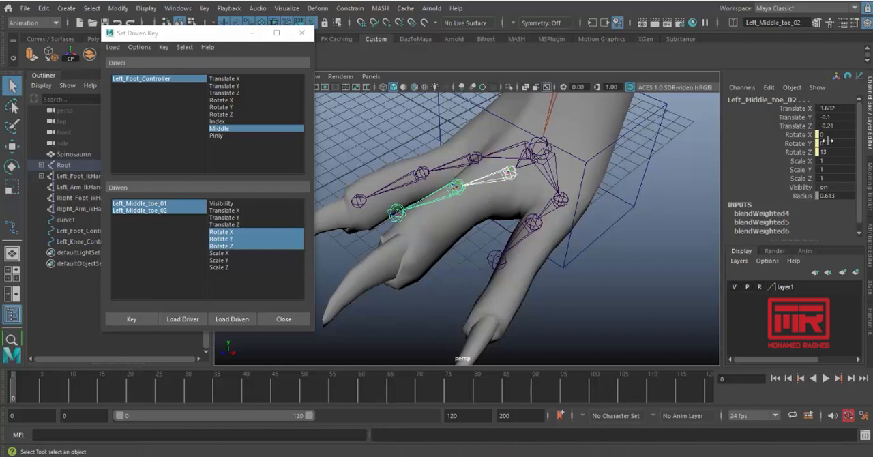
drag(827, 134, 830, 150)
text(0)
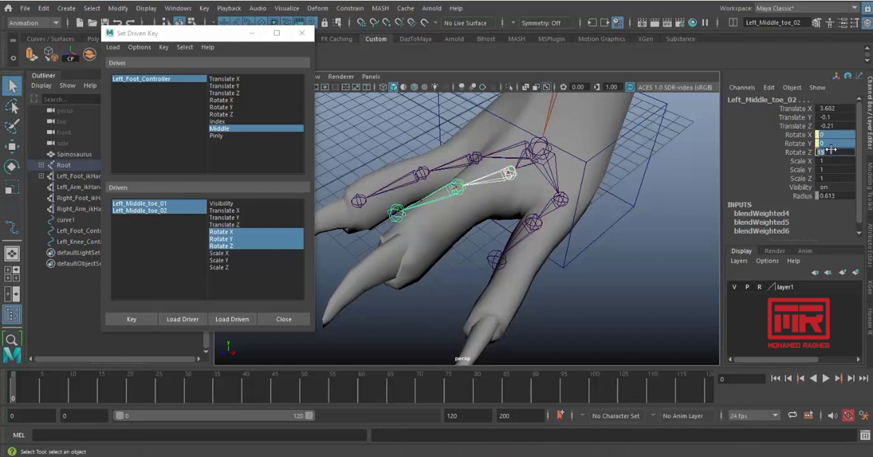
key(Return)
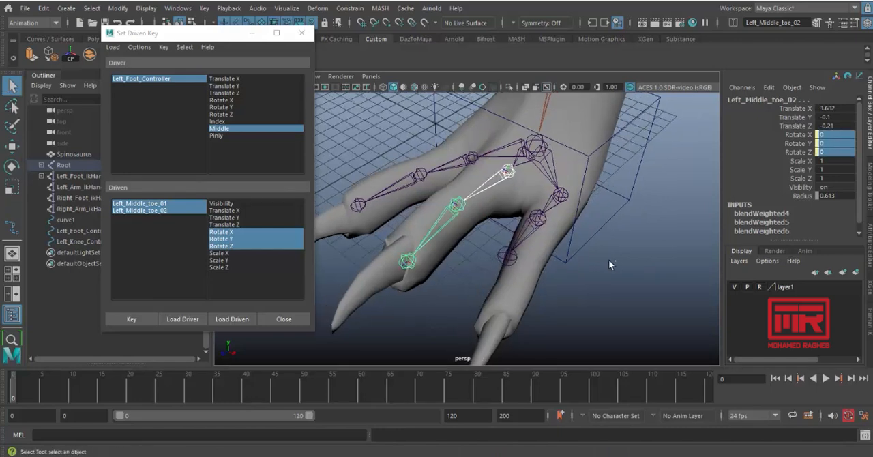
Reload both left middle toe joints as driven objects, select their Rotate X, Y and Z, and key them against Middle
click(608, 259)
alt+drag(609, 259, 557, 242)
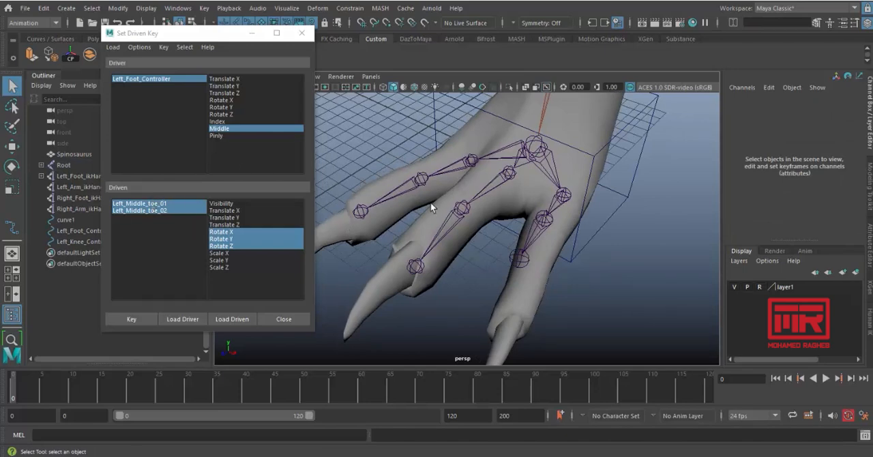
click(498, 181)
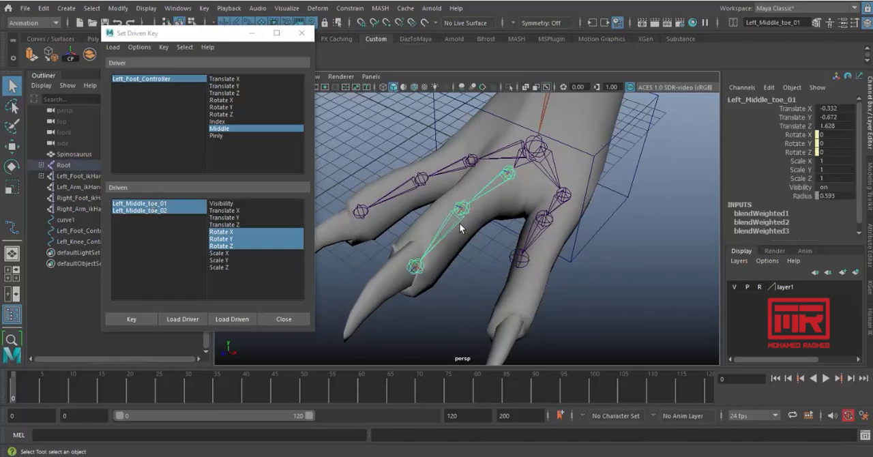
click(242, 322)
drag(150, 205, 147, 212)
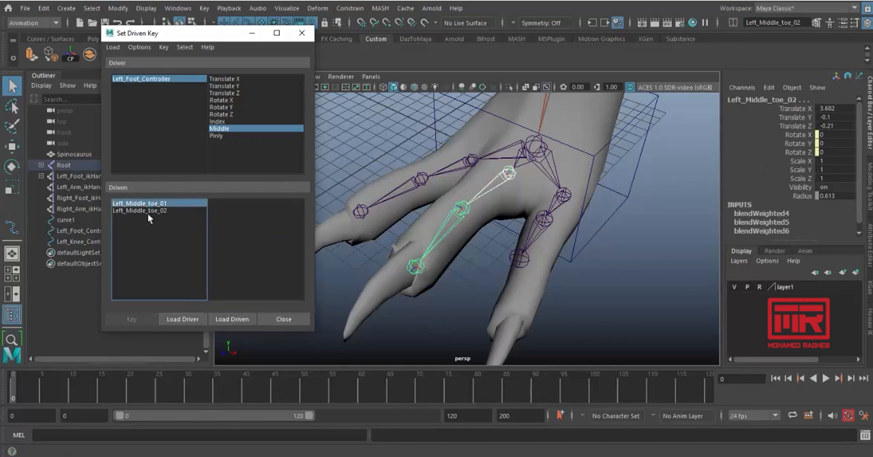
drag(222, 232, 223, 247)
alt+drag(499, 236, 483, 237)
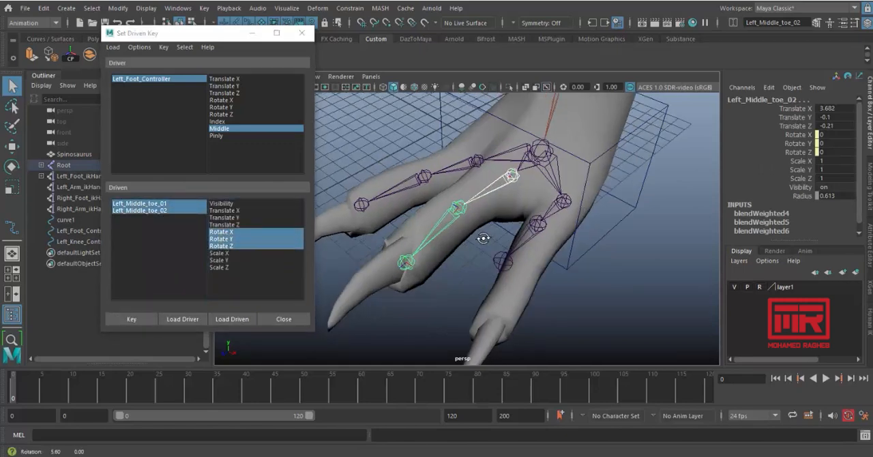
alt+middle_drag(483, 238, 493, 239)
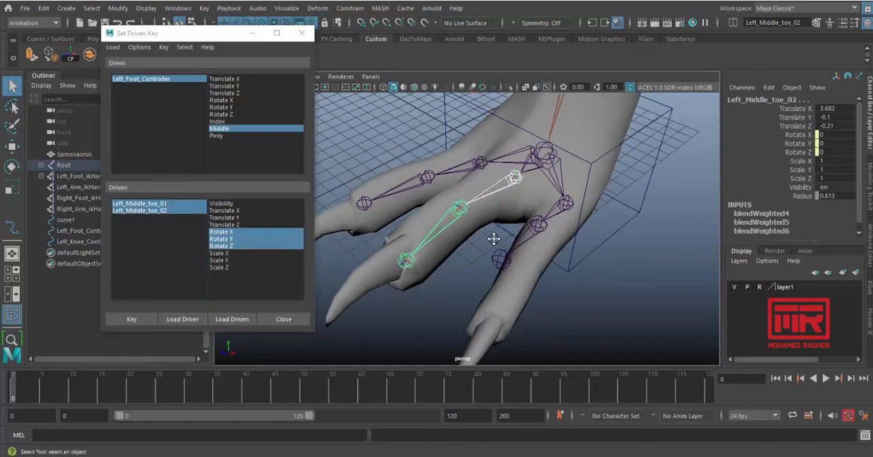
click(149, 320)
Set Middle to 0 on Left_Foot_Controller and key the middle toe's neutral pose
click(585, 257)
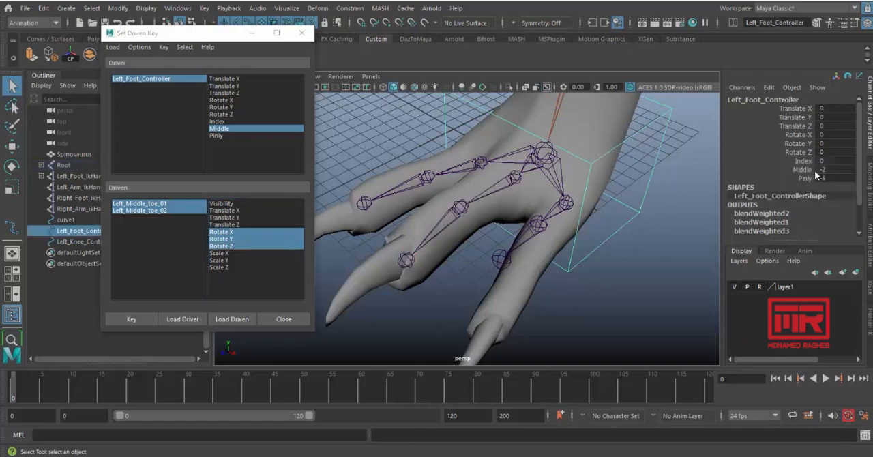
click(836, 170)
key(Return)
click(134, 321)
alt+drag(540, 239, 528, 243)
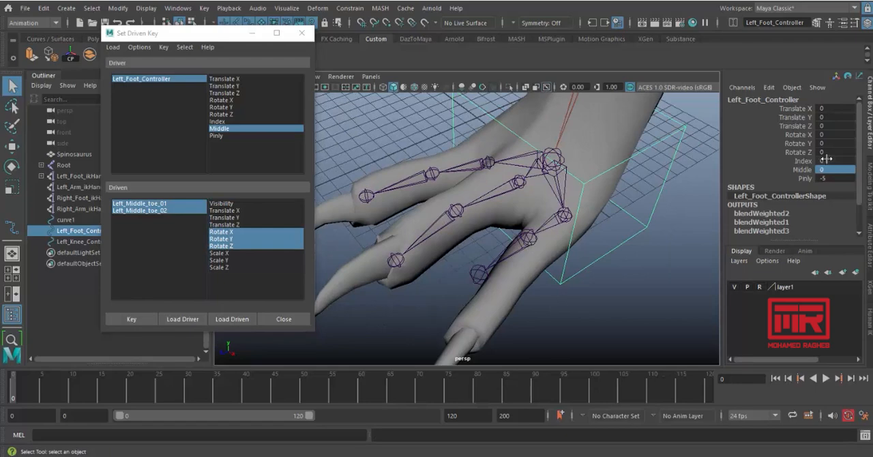
Raise Middle to 5 on Left_Foot_Controller, set both middle toe joints' Rotate Z to -22, and key the pose
click(797, 170)
middle_drag(675, 209, 742, 211)
alt+drag(472, 225, 476, 220)
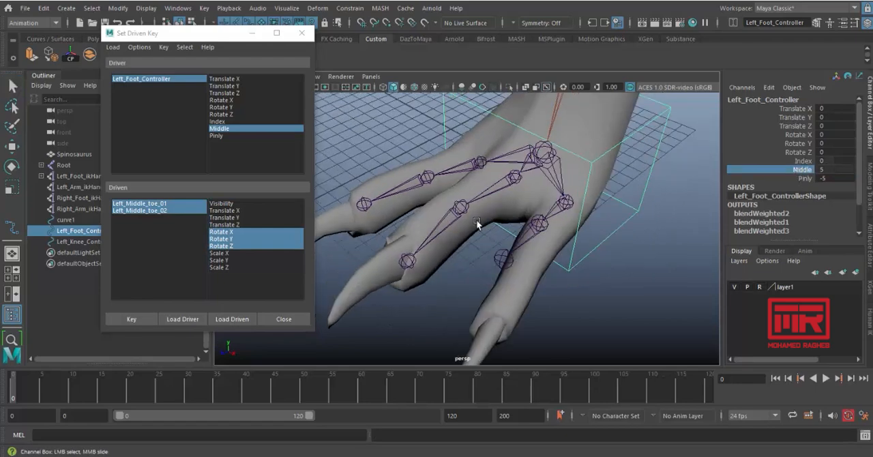
click(487, 192)
shift+click(444, 224)
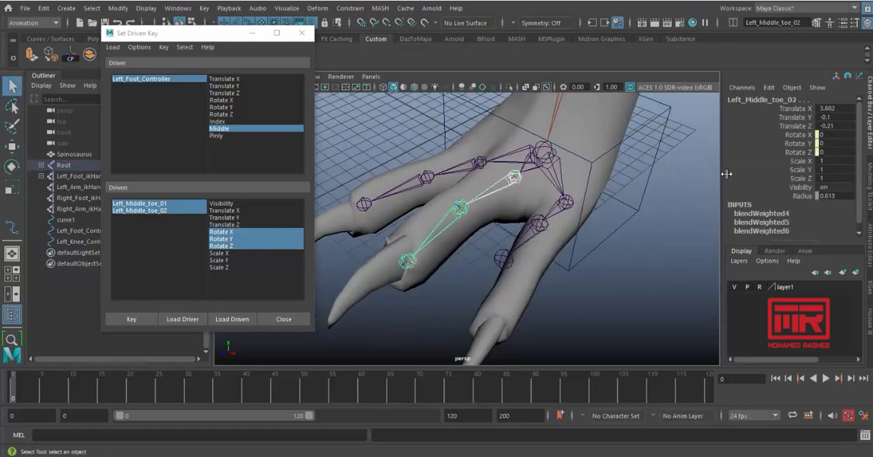
double_click(821, 152)
key(Return)
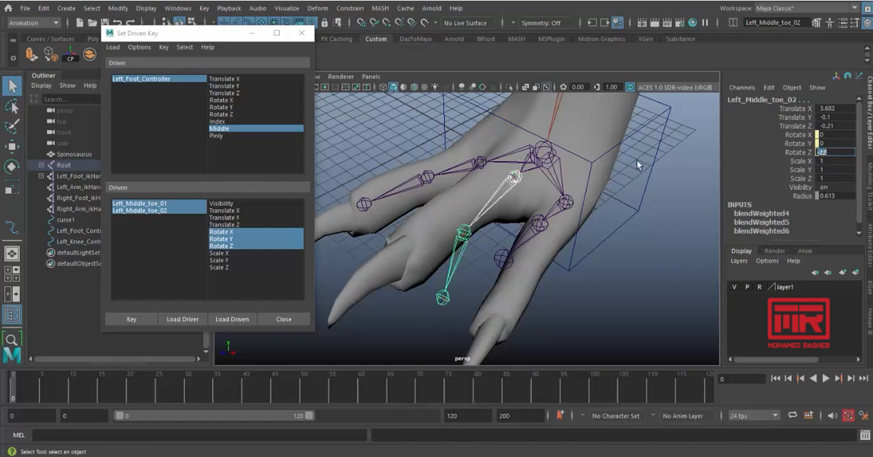
alt+drag(544, 217, 564, 217)
click(139, 318)
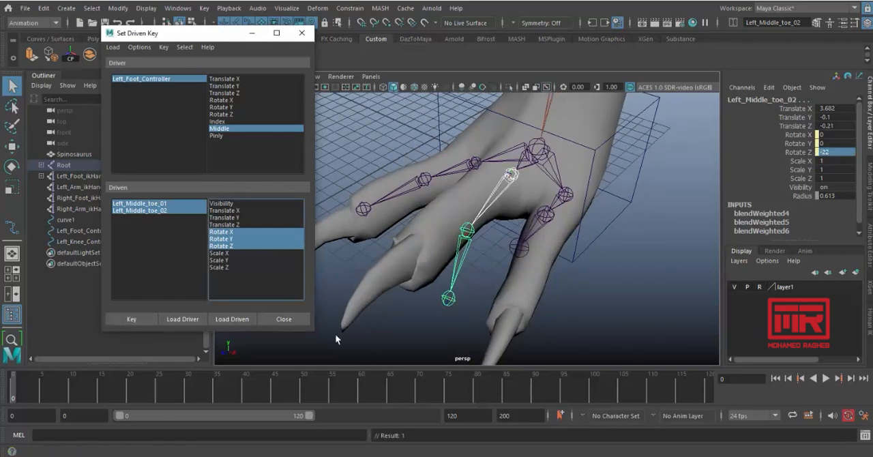
Set Left_Foot_Controller's Middle to -5 and re-enter 13 for both middle toe joints' Rotate Z
click(161, 78)
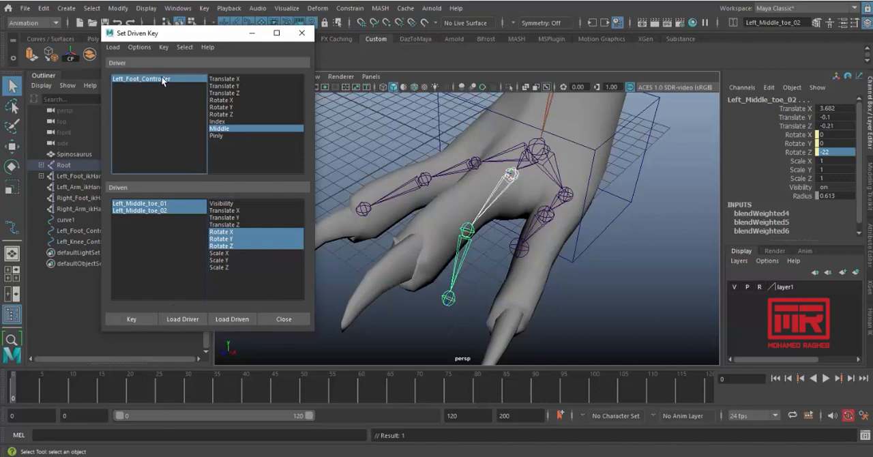
double_click(838, 169)
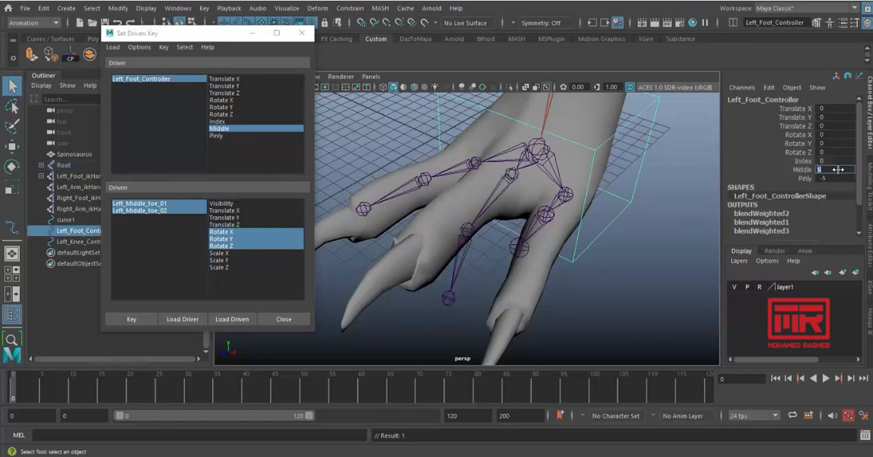
click(139, 211)
click(139, 210)
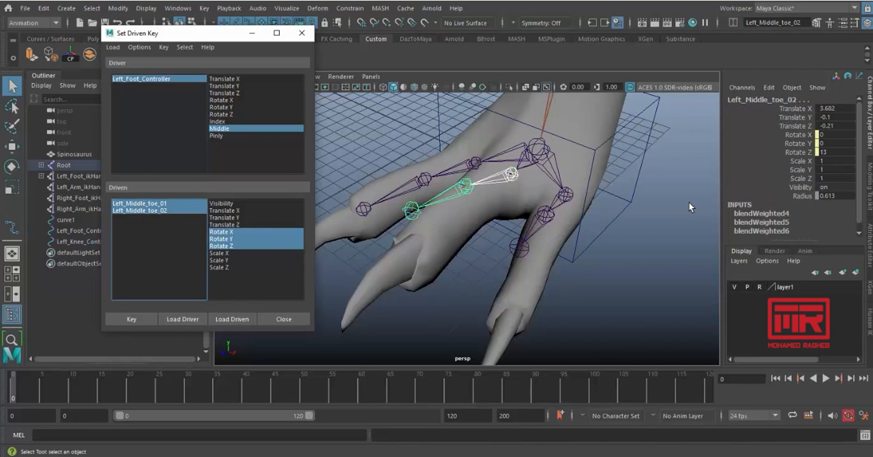
double_click(832, 153)
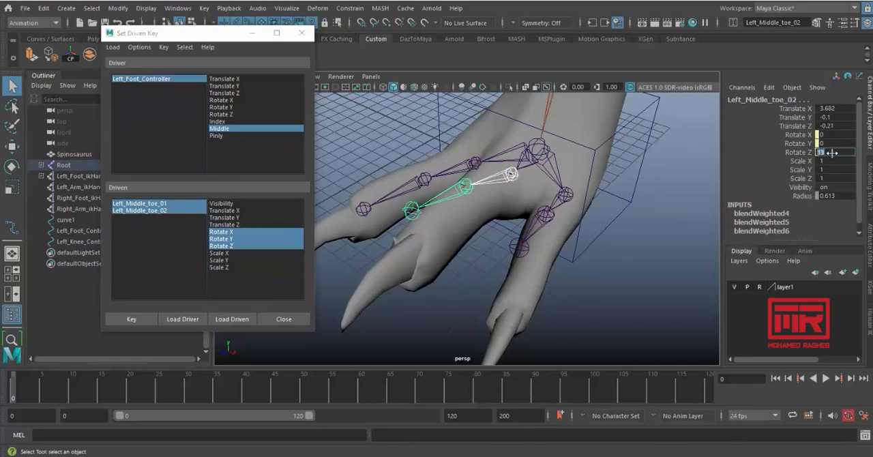
text(0)
key(Return)
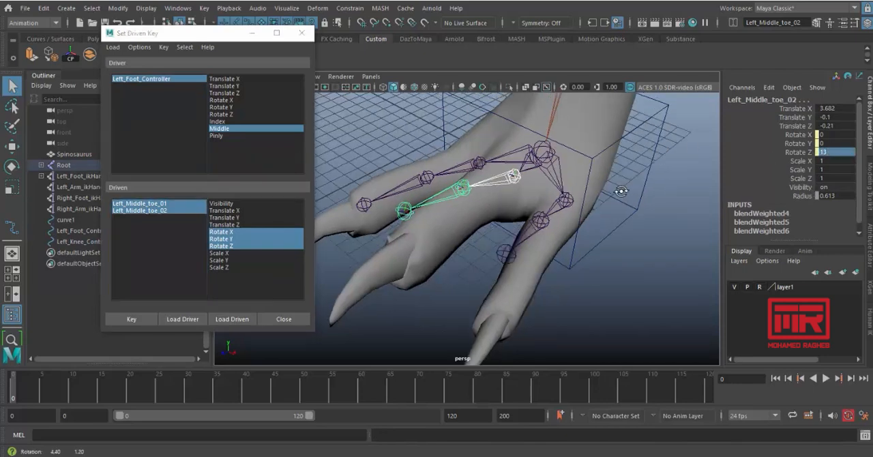
Slide Middle and Pinly to 5 on Left_Foot_Controller to test the motion of both toes
click(618, 193)
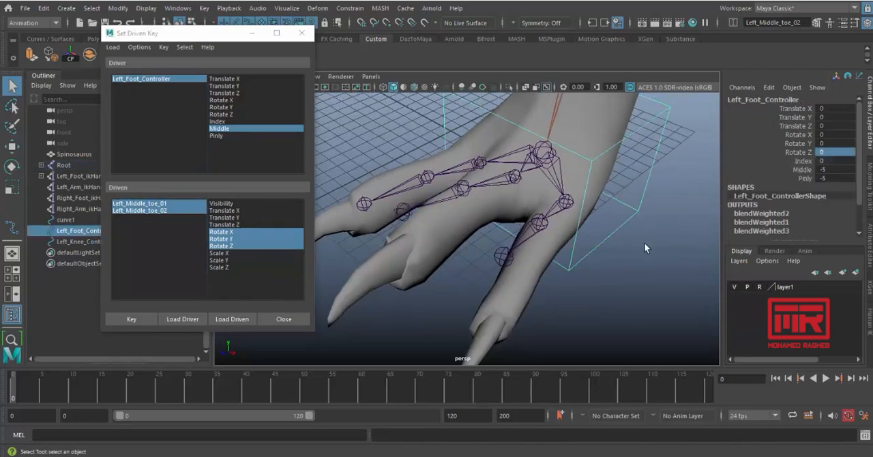
click(802, 170)
middle_drag(620, 199, 701, 249)
shift+click(799, 178)
alt+middle_drag(517, 238, 554, 249)
alt+drag(553, 250, 503, 247)
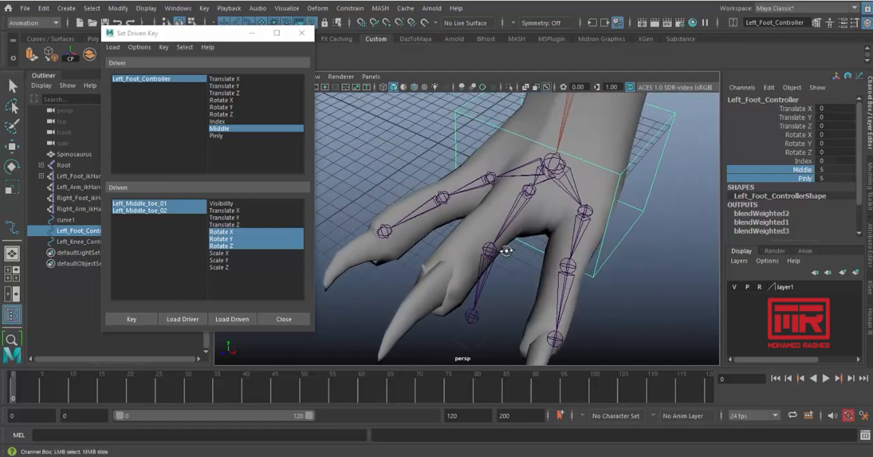
Choose Index as the driver attribute and load Left_Index_toe_01 and Left_Index_toe_02 as driven objects
click(232, 122)
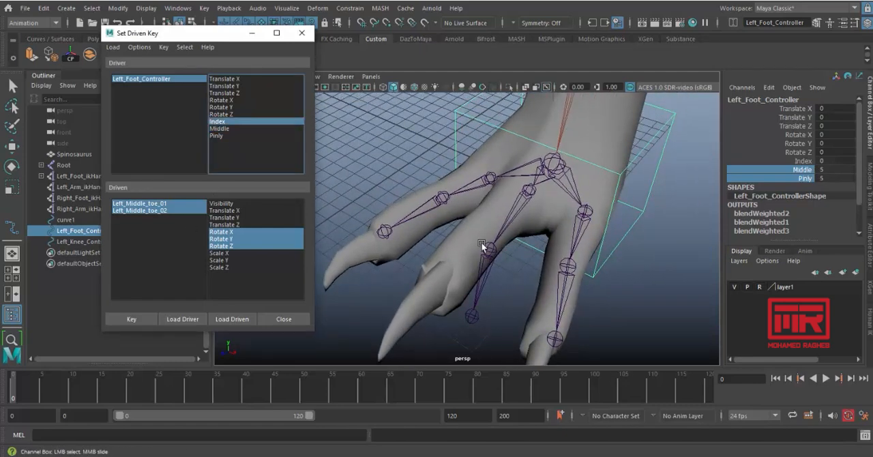
click(461, 189)
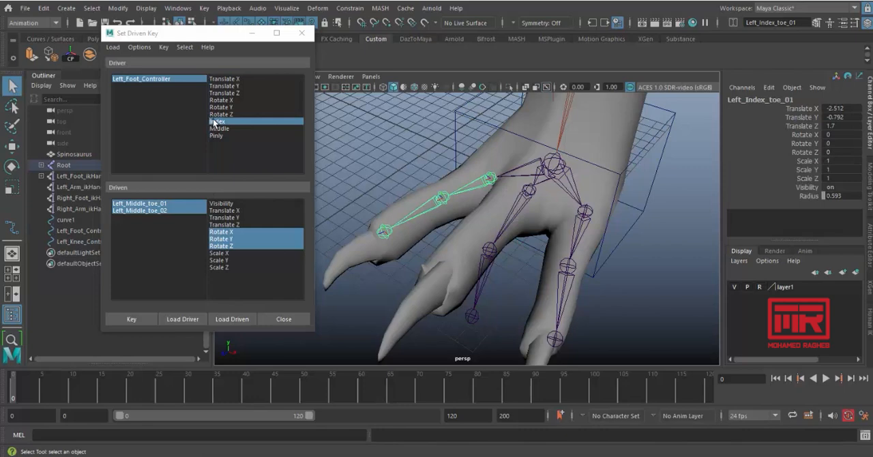
shift+click(490, 179)
click(232, 318)
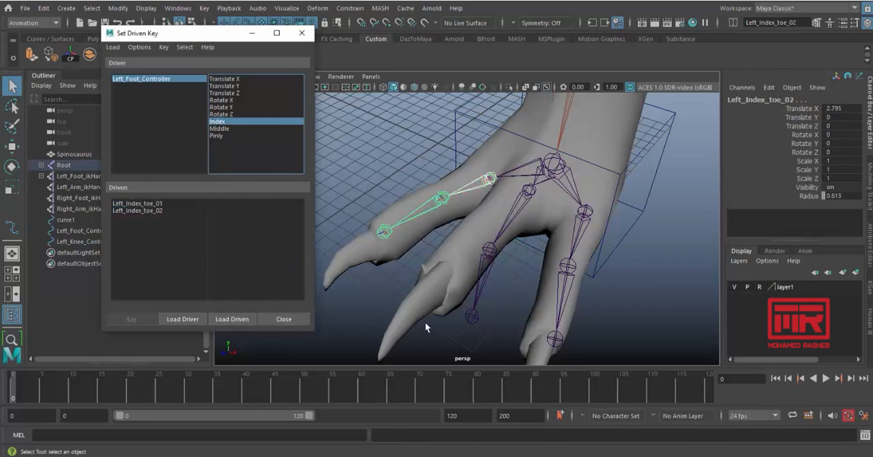
alt+drag(425, 322, 416, 319)
Select both index toe joints' Rotate X, Y and Z as driven attributes and key the neutral pose at Index 0
drag(137, 203, 152, 210)
drag(221, 232, 222, 246)
click(133, 320)
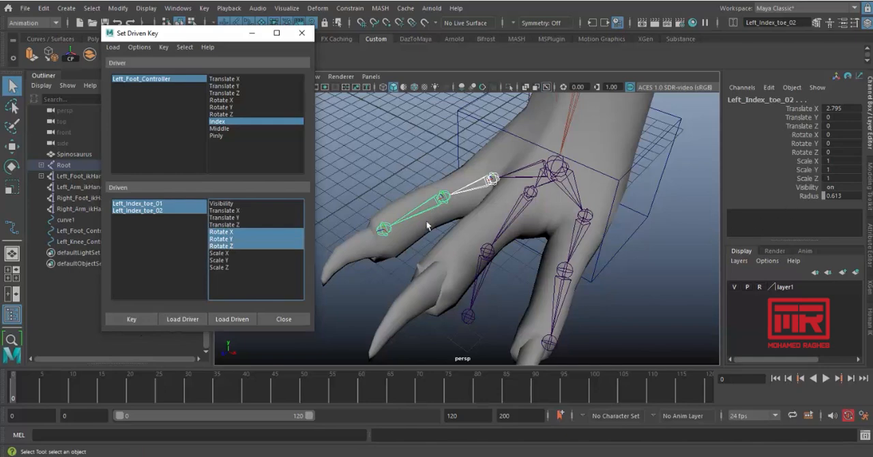
click(679, 159)
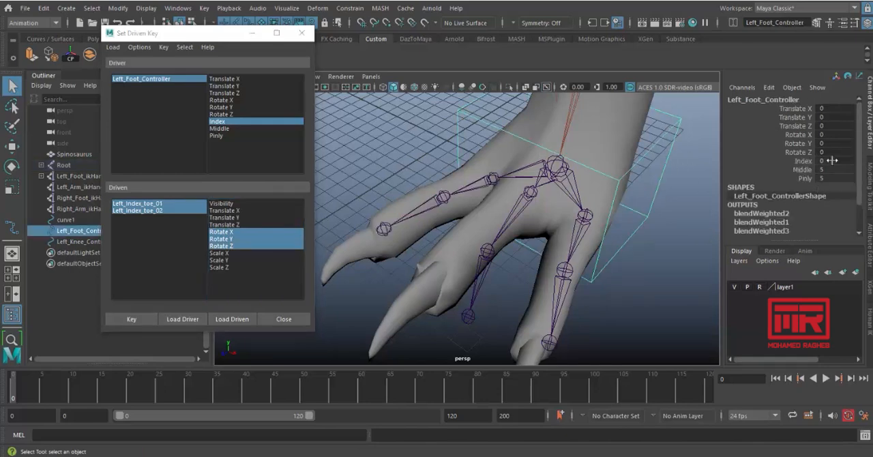
click(140, 322)
alt+middle_drag(459, 227, 465, 236)
Raise Index to 5 on Left_Foot_Controller, set both index toe joints' Rotate Z to -22, and key the pose
click(803, 179)
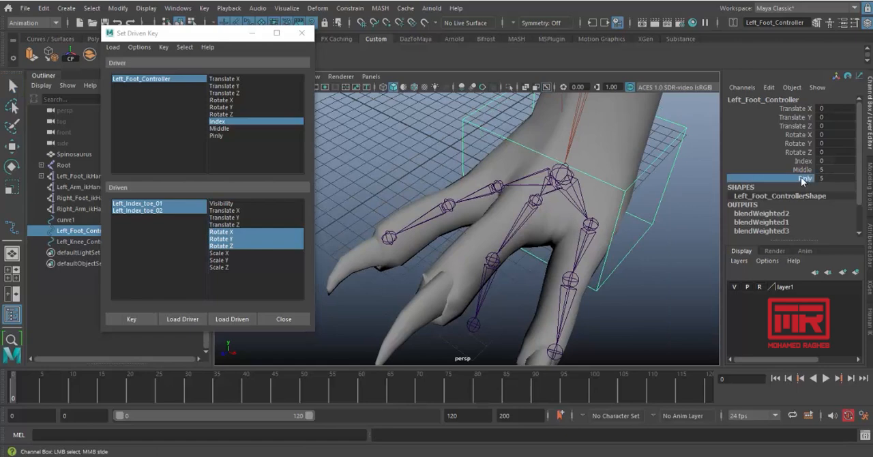
click(798, 162)
middle_drag(625, 223, 745, 215)
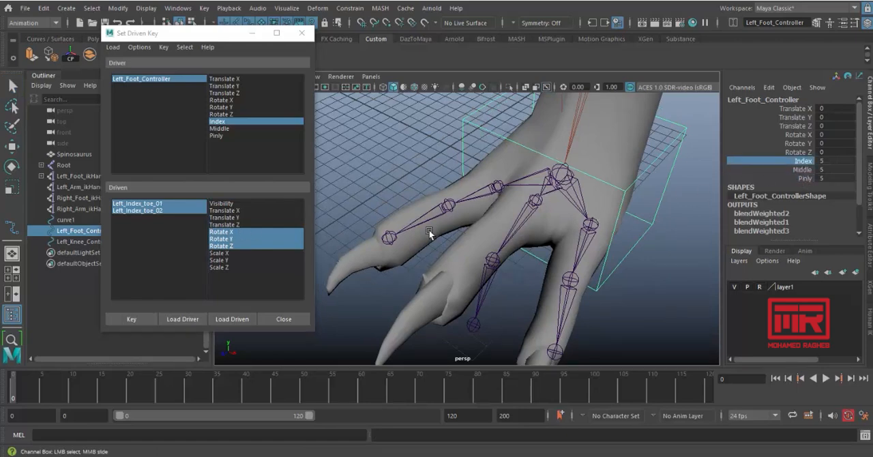
key(q)
click(475, 194)
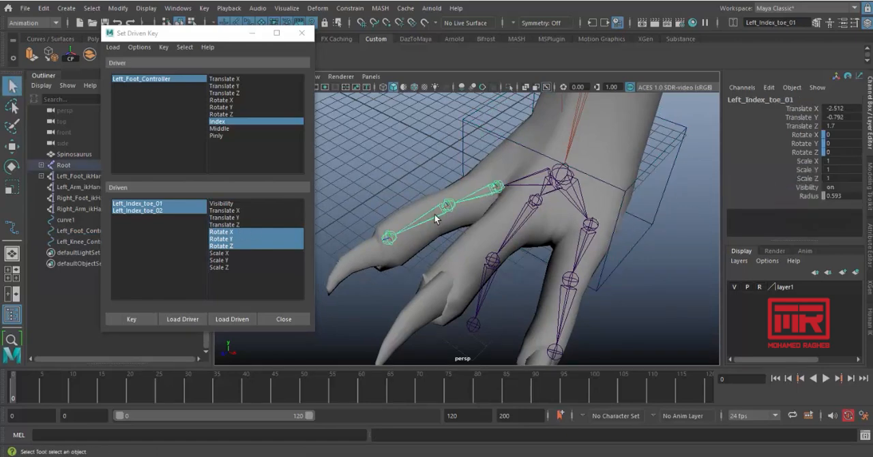
click(836, 152)
text(-2)
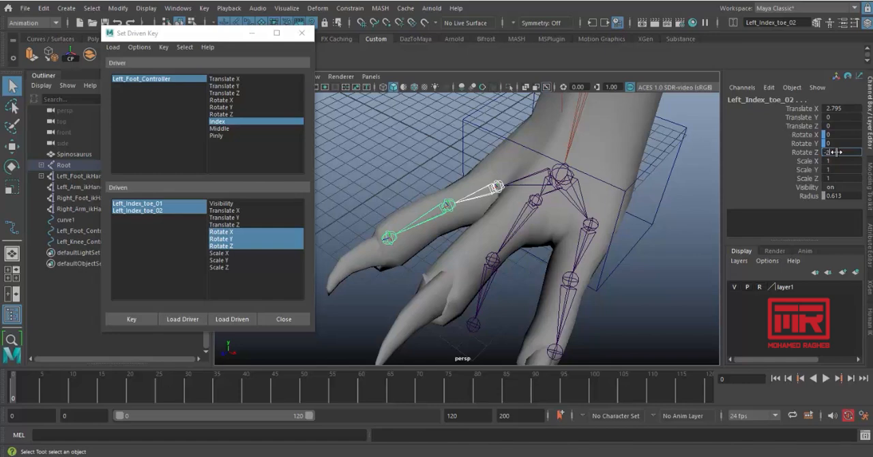
text(0)
key(Return)
click(123, 319)
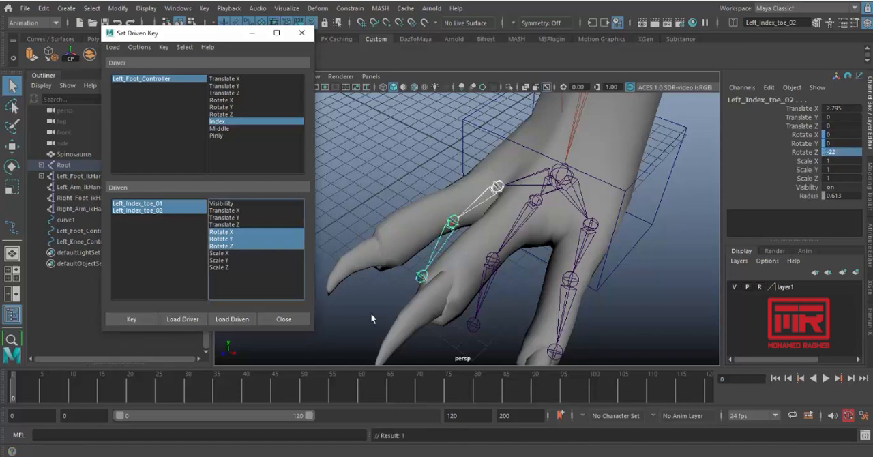
Set Index to -5 on Left_Foot_Controller, set both index toe joints' Rotate Z to 13, and key the pose
click(665, 146)
double_click(839, 160)
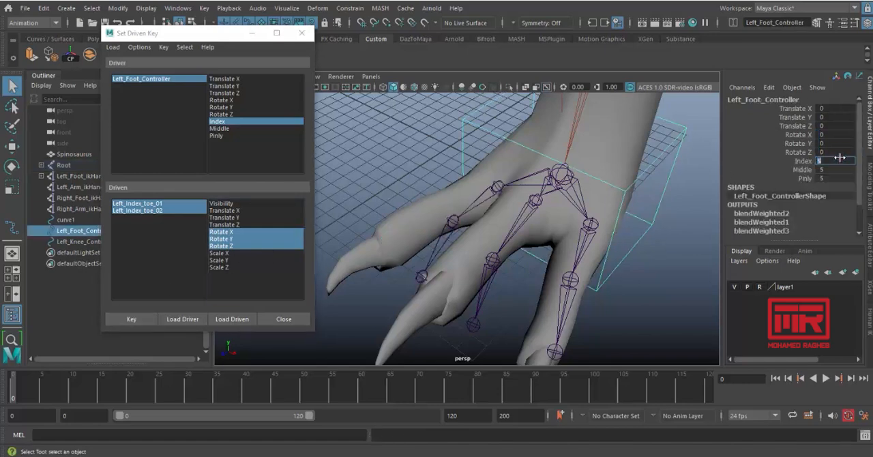
text(-5)
key(Return)
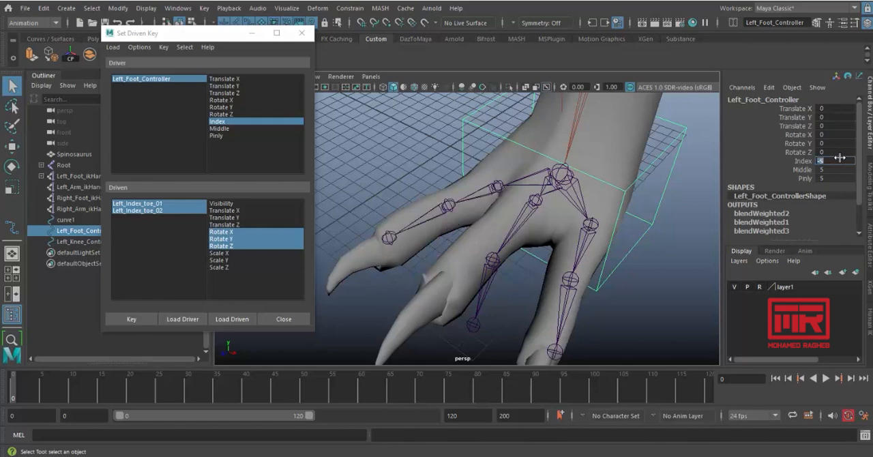
click(149, 216)
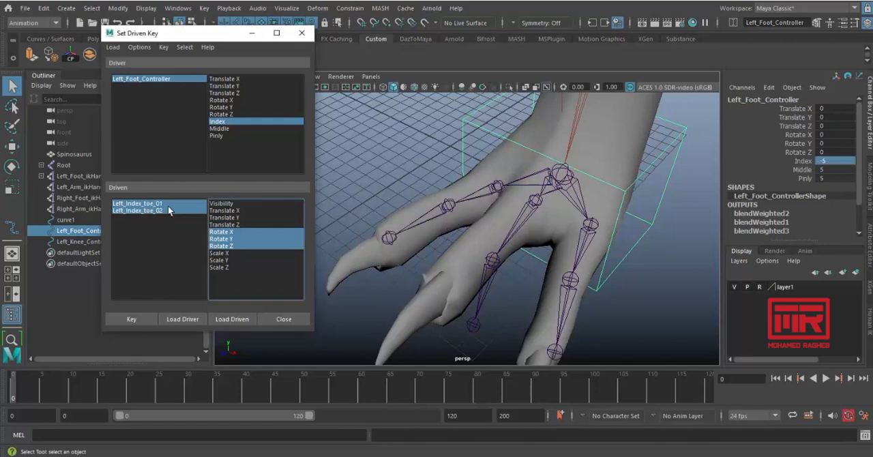
drag(168, 206, 162, 223)
click(837, 150)
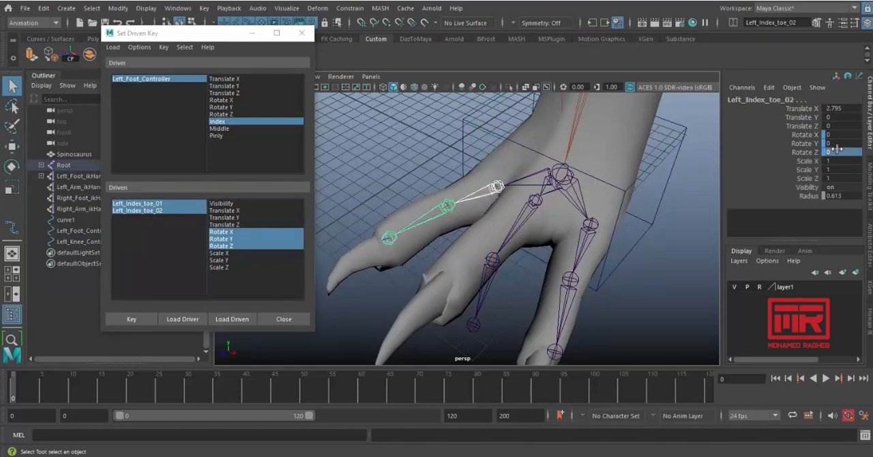
key(Return)
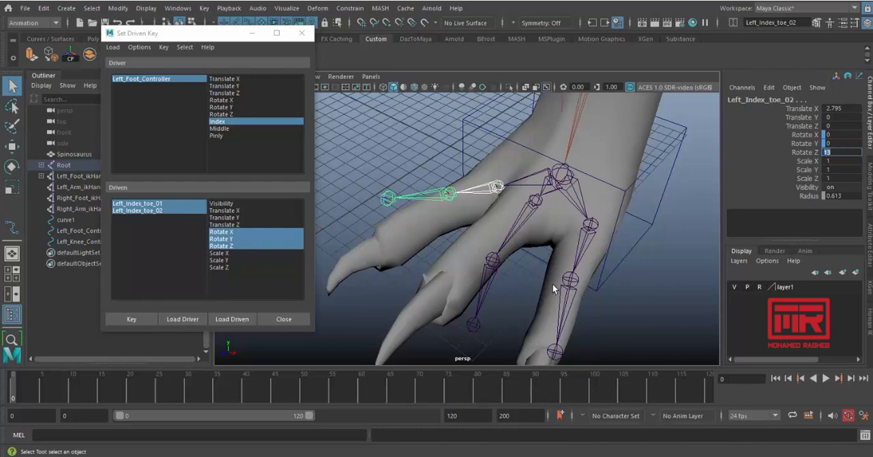
alt+drag(553, 285, 544, 280)
click(129, 318)
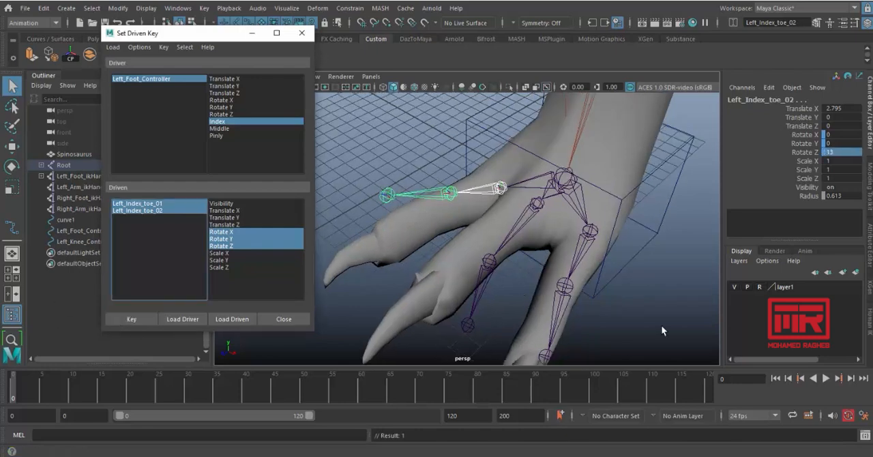
Select Left_Foot_Controller and scrub its Index attribute between -5 and 5 to test the index toe's bending
click(655, 233)
click(806, 156)
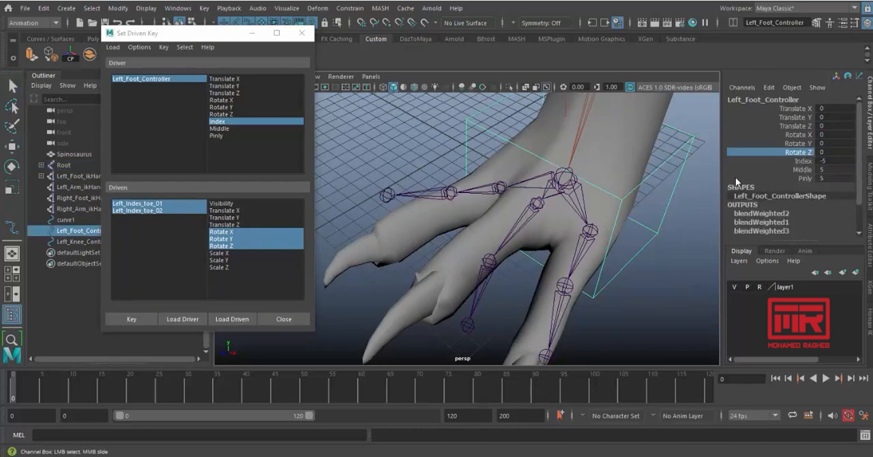
middle_drag(666, 184, 721, 178)
key(ctrl+z)
ctrl+click(803, 163)
click(805, 163)
middle_drag(805, 166, 753, 173)
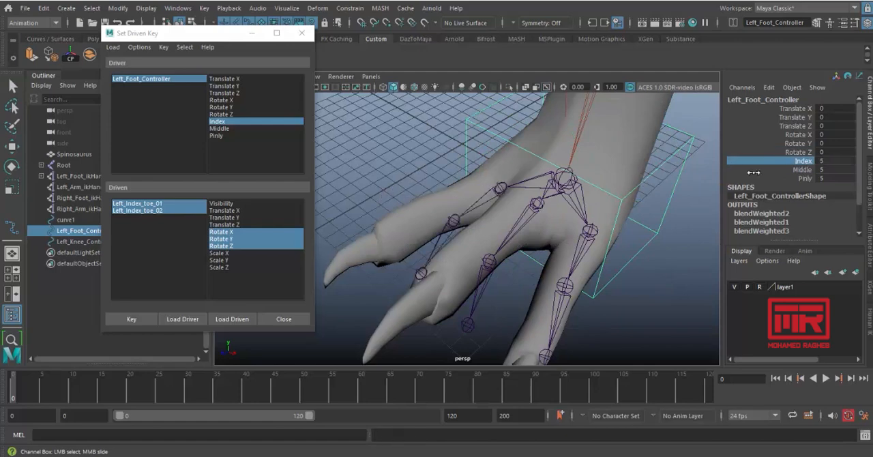
Scrub Index, Middle and Pinly together on Left_Foot_Controller to test all left toes moving, viewing the foot from the side
drag(803, 164, 769, 196)
click(803, 136)
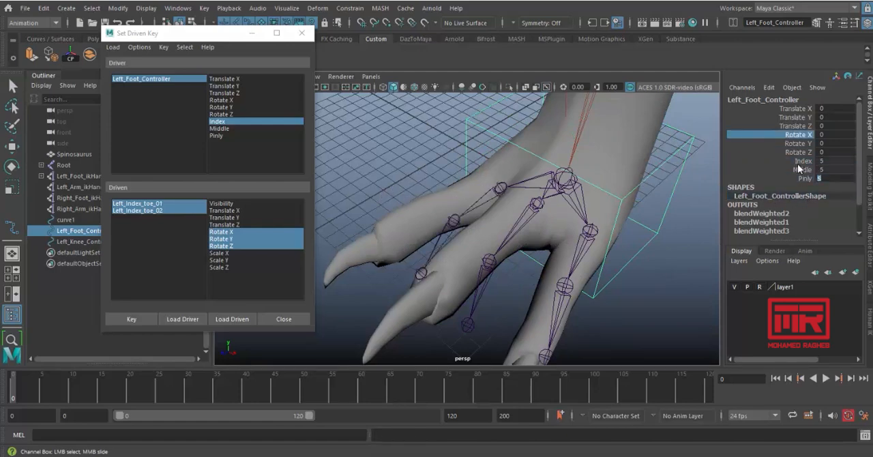
drag(800, 162, 803, 178)
middle_drag(660, 199, 624, 209)
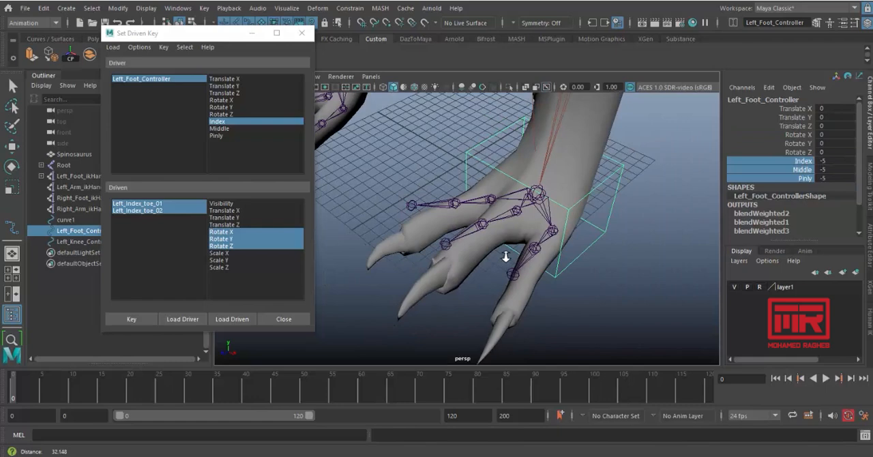
alt+drag(506, 257, 434, 233)
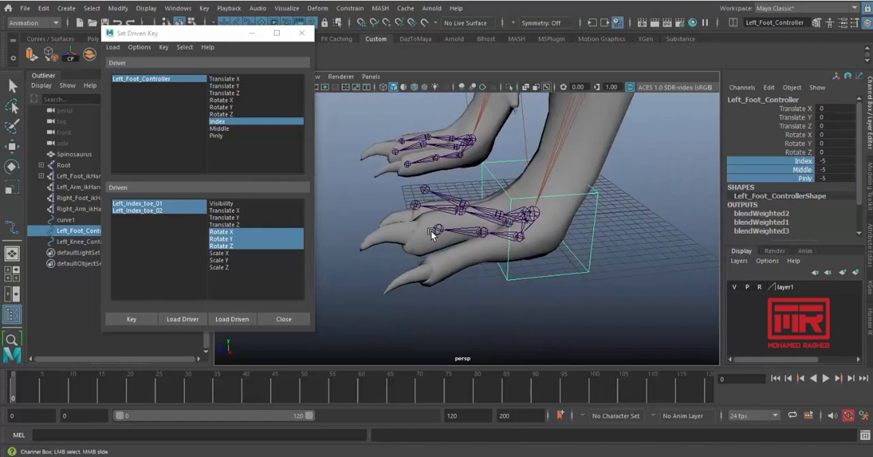
middle_drag(434, 232, 471, 246)
alt+drag(470, 246, 504, 247)
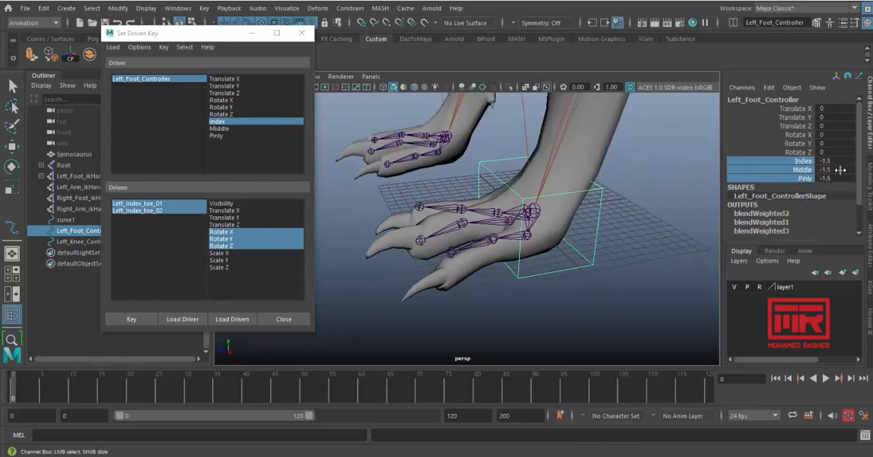
Reset Index, Middle and Pinly on Left_Foot_Controller to 0 and close the Set Driven Key window
drag(839, 160, 839, 178)
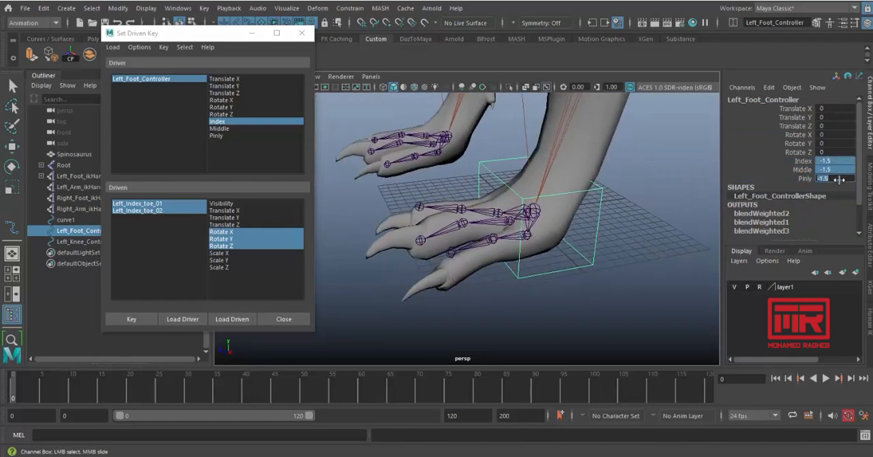
text(0)
key(Return)
alt+drag(557, 238, 554, 258)
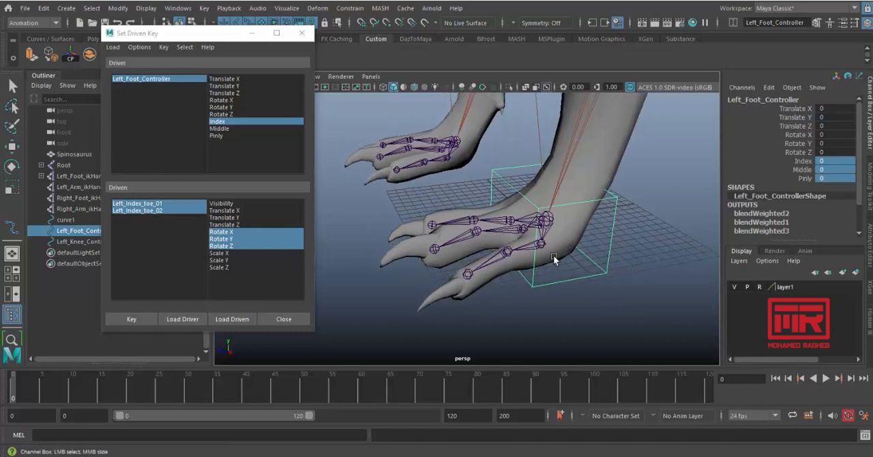
click(283, 319)
scroll(482, 253, down, 4)
key(w)
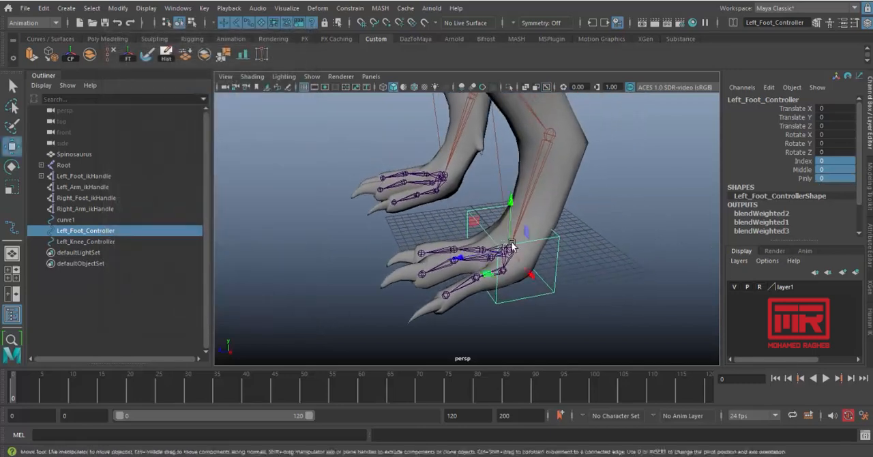
Save the scene as a new version named 04 in the Zahoor Rig folder
alt+middle_drag(447, 219, 442, 225)
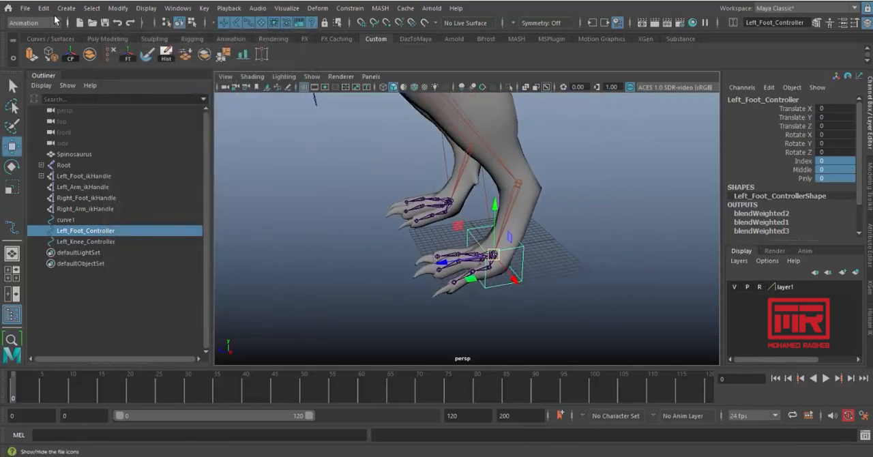
click(24, 8)
click(49, 64)
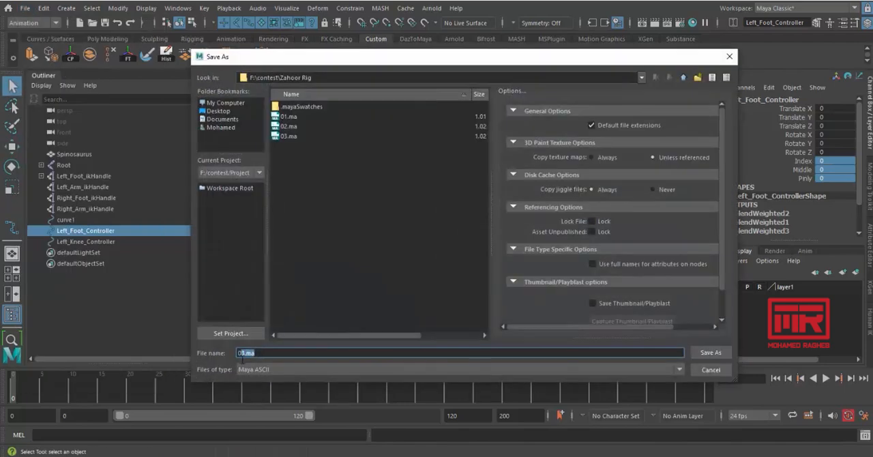
key(Return)
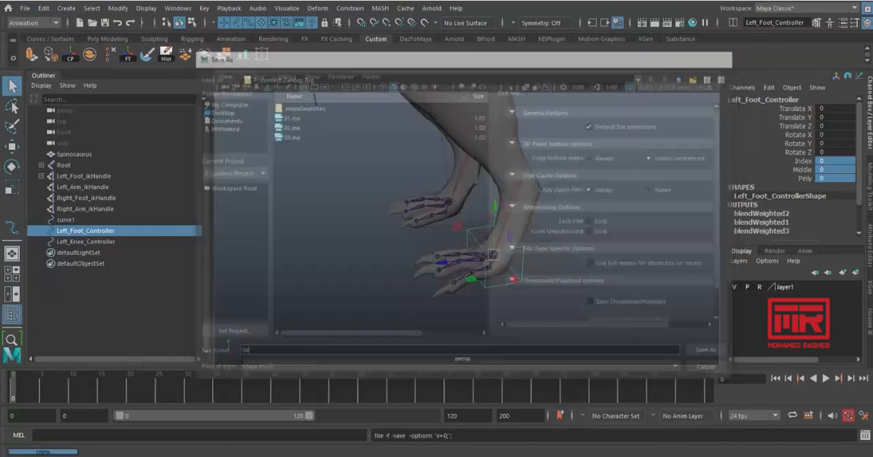
Test the left leg rig by moving Left_Foot_Controller and Left_Knee_Controller, and undo the moves
key(w)
mouse_move(516, 269)
alt+mouse_down()
mouse_move(533, 264)
mouse_move(527, 269)
alt+mouse_up()
alt+right_drag(526, 269, 505, 263)
alt+drag(504, 264, 536, 263)
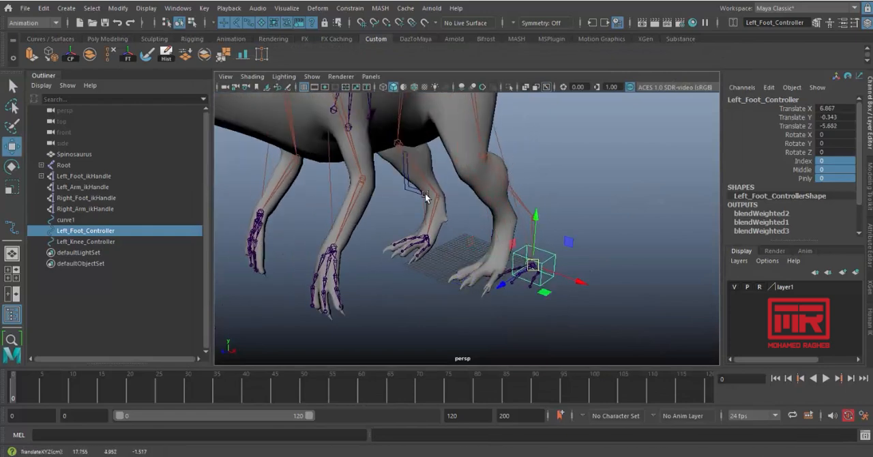
click(418, 213)
click(412, 194)
drag(414, 179, 477, 188)
alt+drag(477, 188, 485, 230)
key(ctrl+z)
key(ctrl+z)
key(ctrl+z)
key(ctrl+z)
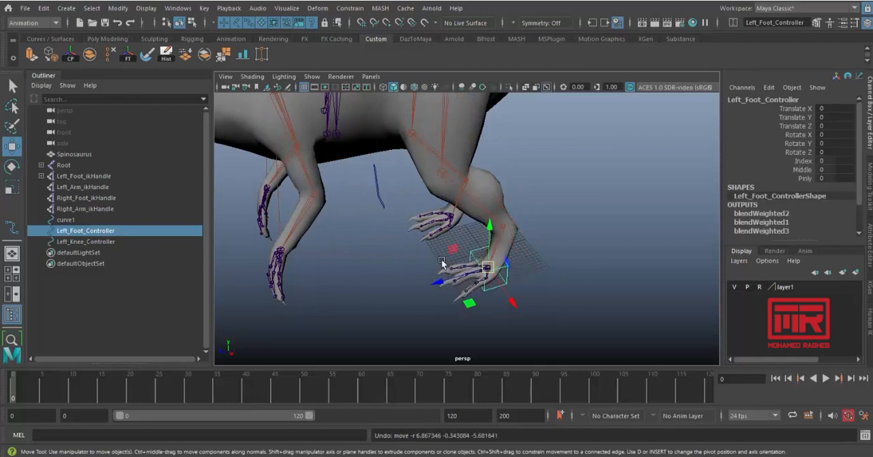
Parent Left_Knee_Controller under Left_Foot_Controller
alt+drag(444, 262, 506, 281)
click(585, 164)
click(423, 197)
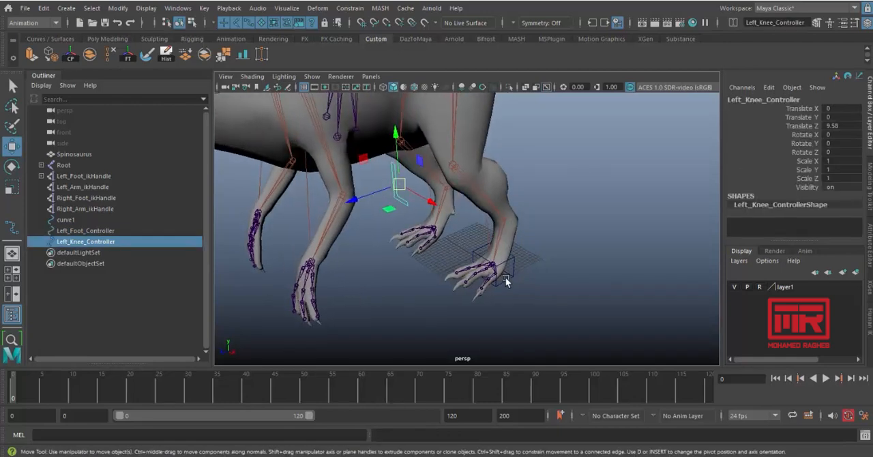
shift+click(526, 284)
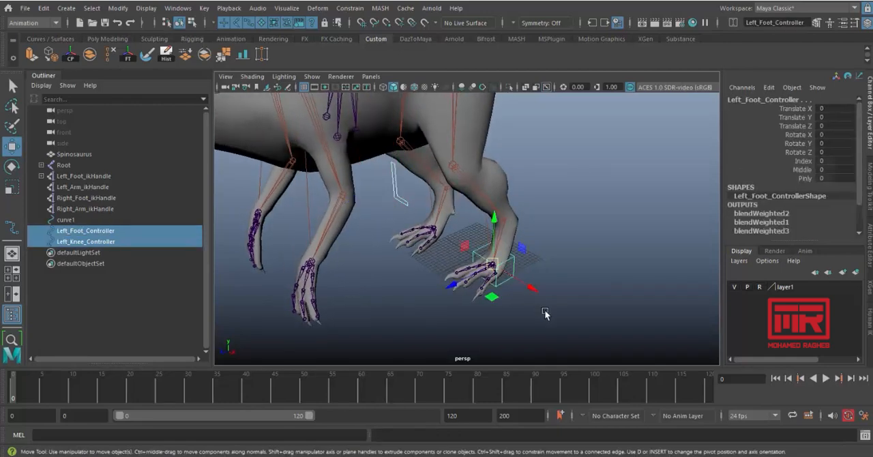
key(p)
Test-move Left_Foot_Controller with the knee controller parented to it, and undo back past the parenting
click(517, 277)
alt+drag(517, 276, 520, 313)
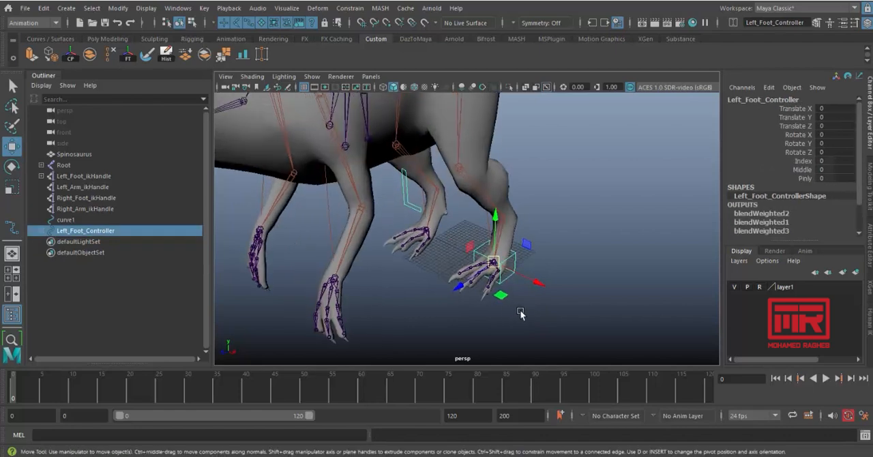
drag(496, 268, 419, 260)
key(ctrl+z)
key(ctrl+z)
key(ctrl+z)
key(ctrl+z)
key(ctrl+z)
key(ctrl+z)
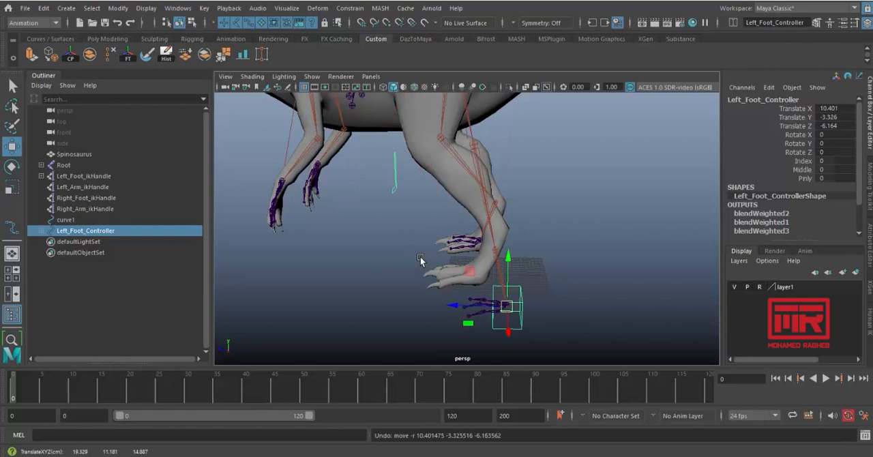
key(ctrl+z)
Test the leg with unparented controls by moving Left_Foot_Controller far forward and shifting the knee controller, and undo the moves
alt+drag(453, 286, 307, 216)
click(514, 290)
click(483, 281)
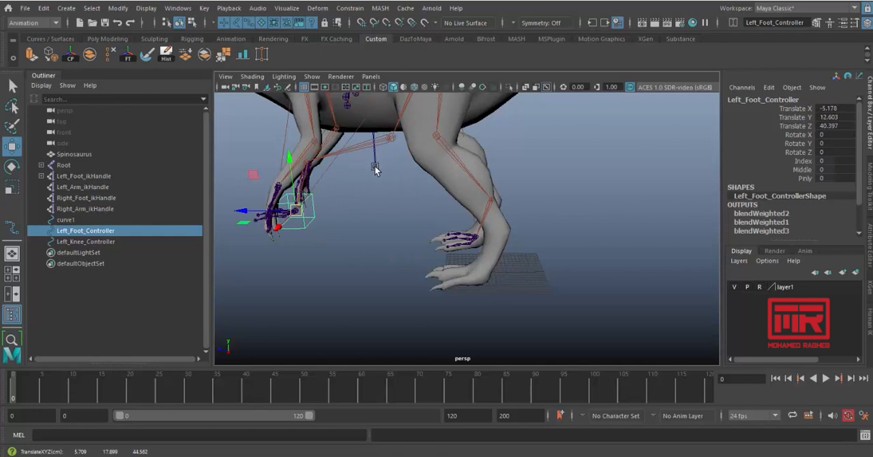
click(368, 168)
alt+drag(407, 207, 321, 181)
key(ctrl+z)
key(ctrl+z)
key(ctrl+z)
key(ctrl+z)
key(ctrl+z)
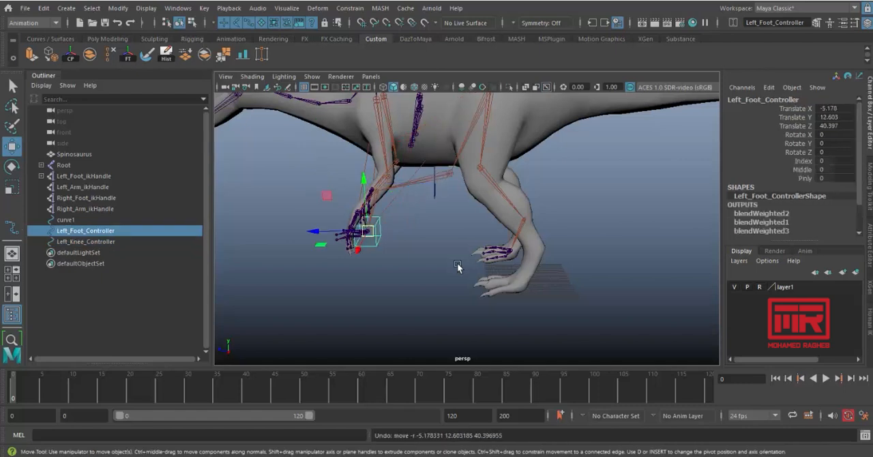
Select Left_Knee_Controller and Left_Foot_Controller, and make the knee controller a child of the foot controller
alt+drag(444, 274, 598, 280)
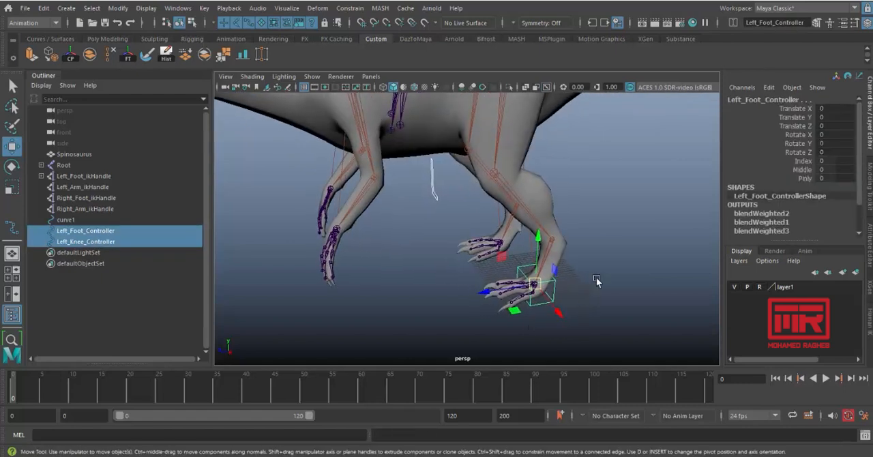
click(598, 280)
click(433, 186)
shift+click(547, 302)
key(p)
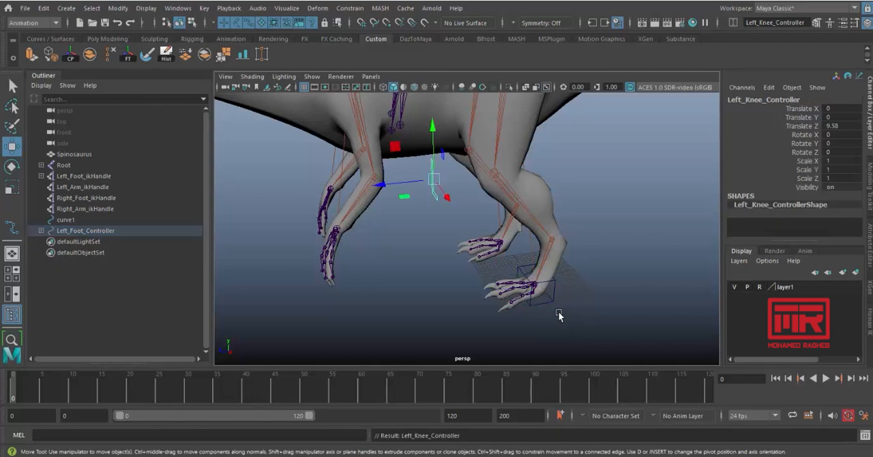
Test the parented controls by moving Left_Foot_Controller and the knee controller, and undo the moves
click(550, 300)
mouse_move(560, 303)
alt+mouse_down()
mouse_move(411, 245)
mouse_move(350, 238)
mouse_move(438, 304)
mouse_move(564, 298)
alt+mouse_up()
alt+drag(565, 297, 586, 277)
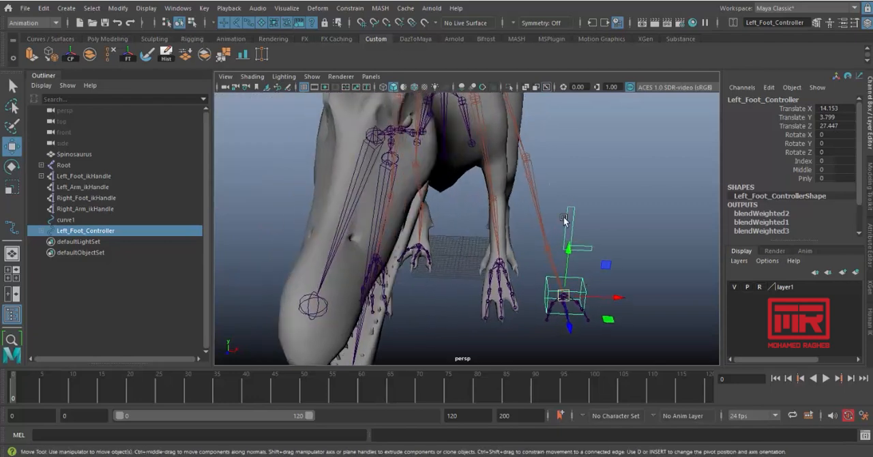
click(590, 247)
drag(582, 230, 495, 248)
key(ctrl+z)
key(ctrl+z)
key(ctrl+z)
key(ctrl+z)
Deselect everything and save the scene
click(588, 198)
click(107, 24)
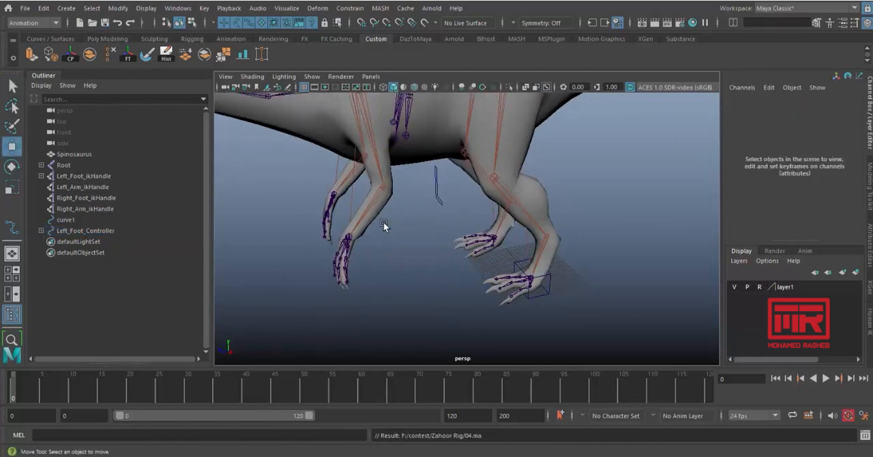
Duplicate Left_Foot_Controller with its child knee controller and move the copy about -49.8 along X, past the right foot
alt+middle_drag(423, 221, 388, 223)
alt+drag(420, 234, 446, 220)
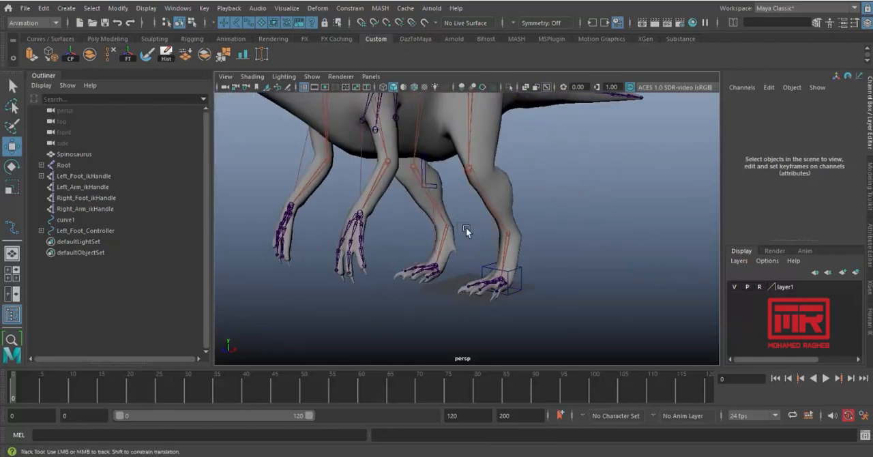
alt+right_drag(466, 227, 518, 277)
alt+middle_drag(518, 277, 508, 259)
alt+drag(508, 259, 547, 277)
click(535, 267)
alt+right_drag(536, 267, 538, 292)
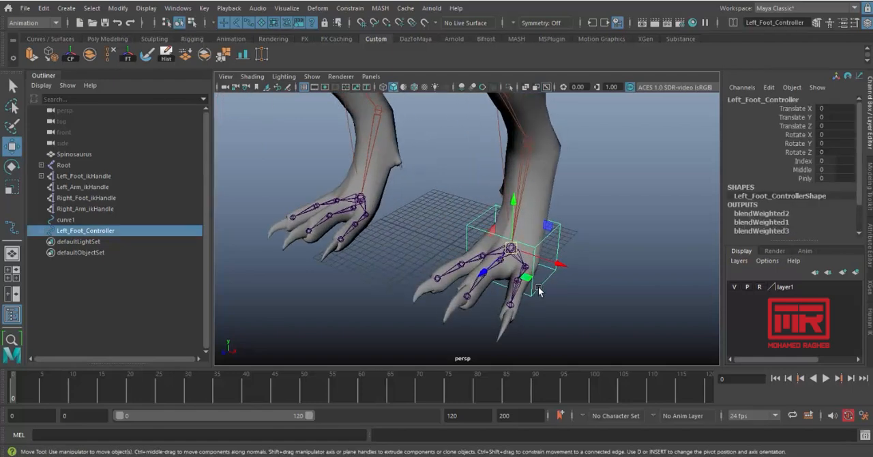
key(ctrl+d)
alt+drag(496, 257, 285, 251)
alt+middle_drag(286, 251, 402, 235)
alt+drag(403, 235, 315, 202)
Unparent the duplicated knee controller from Left_Foot_Controller1
click(321, 163)
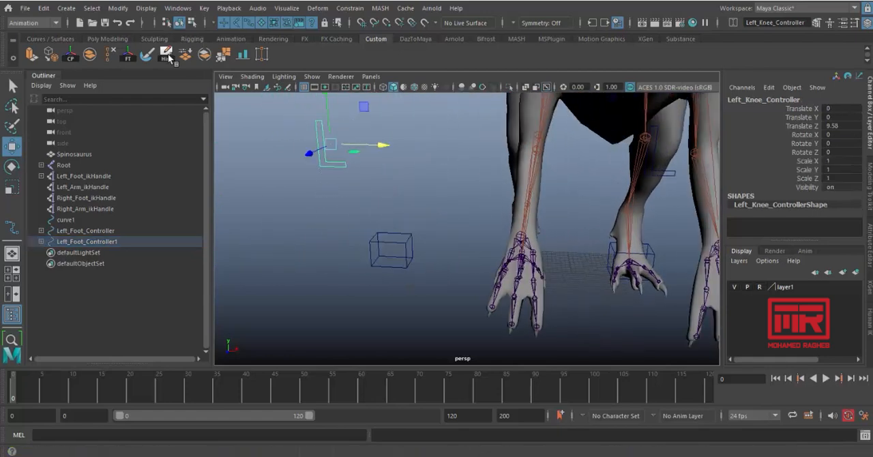
key(ctrl+y)
key(ctrl+z)
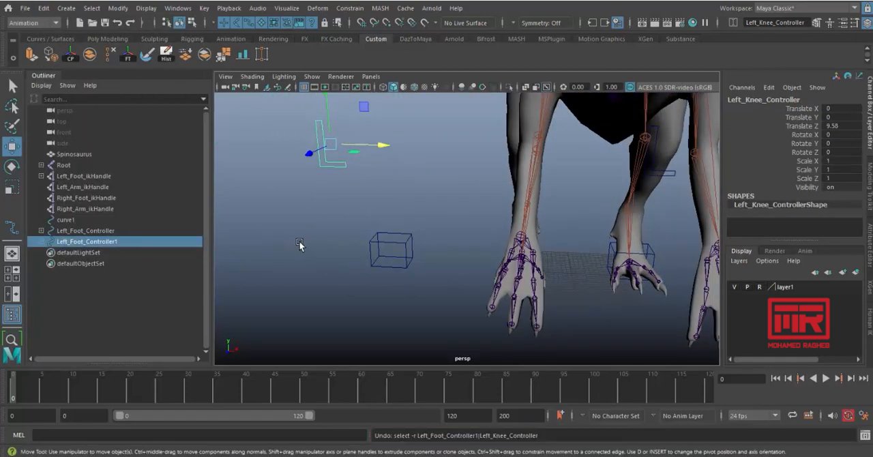
key(shift+z)
click(51, 10)
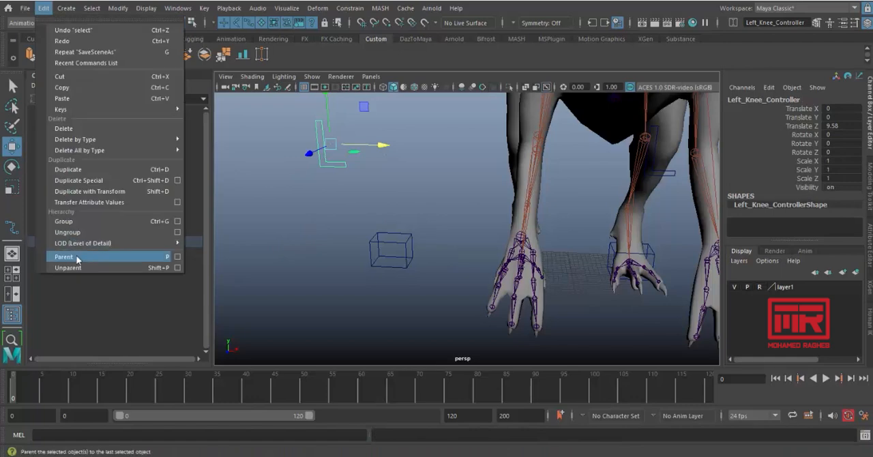
click(81, 267)
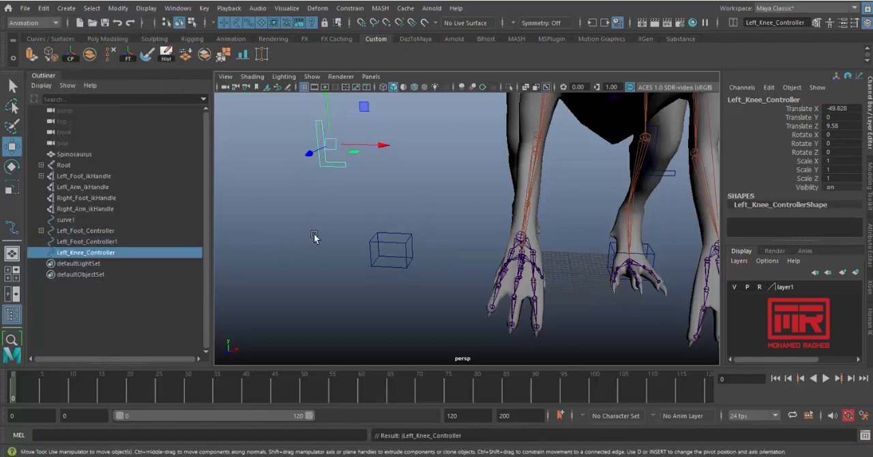
Snap Left_Foot_Controller1 onto the right foot's ankle joint, at Translate X -21.775
alt+drag(315, 238, 369, 233)
click(412, 266)
alt+drag(412, 267, 424, 265)
drag(339, 267, 360, 246)
alt+drag(390, 267, 424, 275)
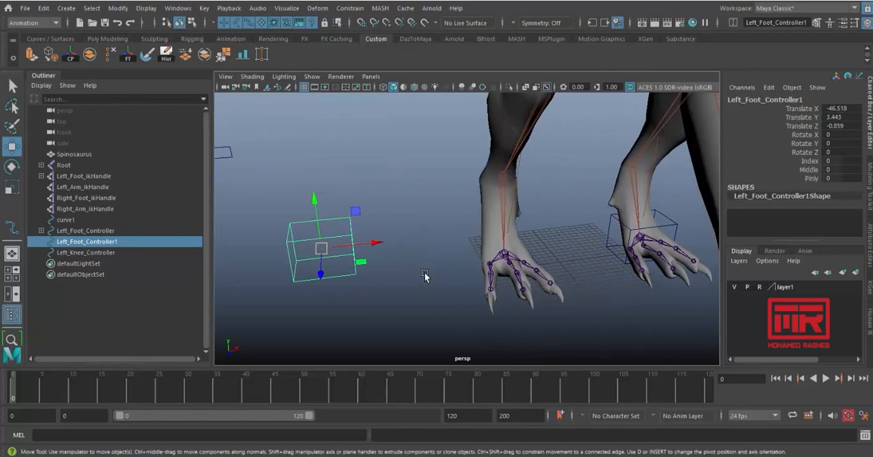
middle_drag(510, 260, 504, 258)
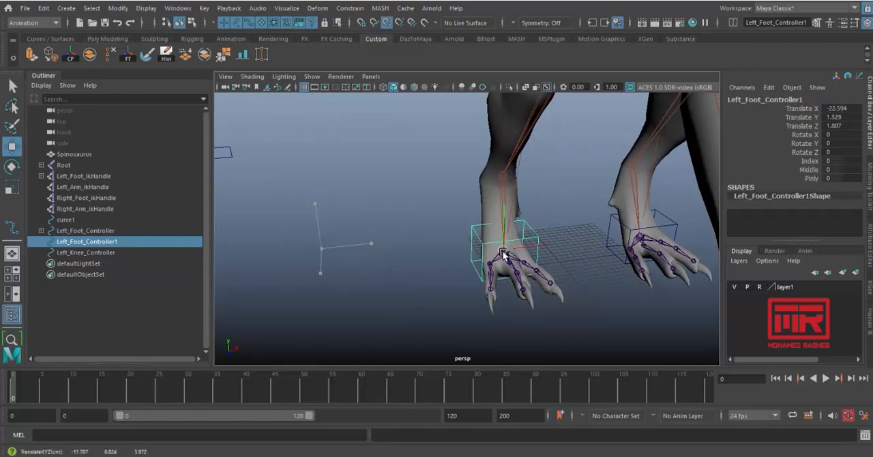
alt+right_drag(470, 273, 641, 304)
alt+middle_drag(641, 304, 568, 260)
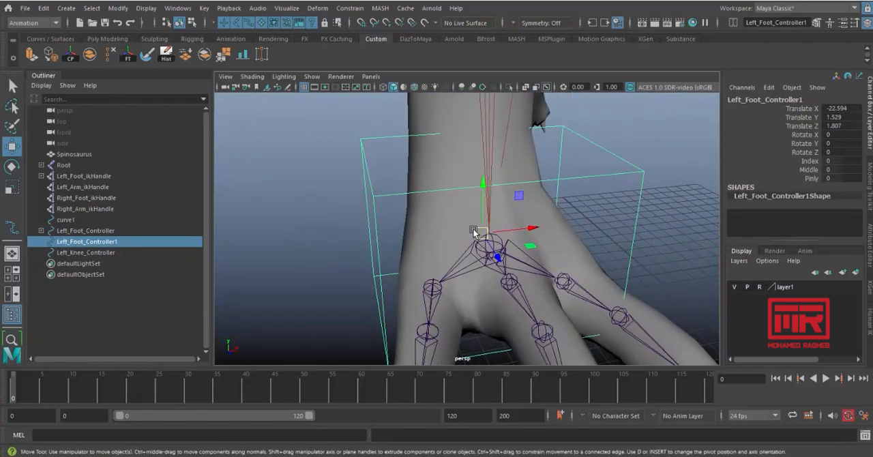
drag(483, 236, 493, 180)
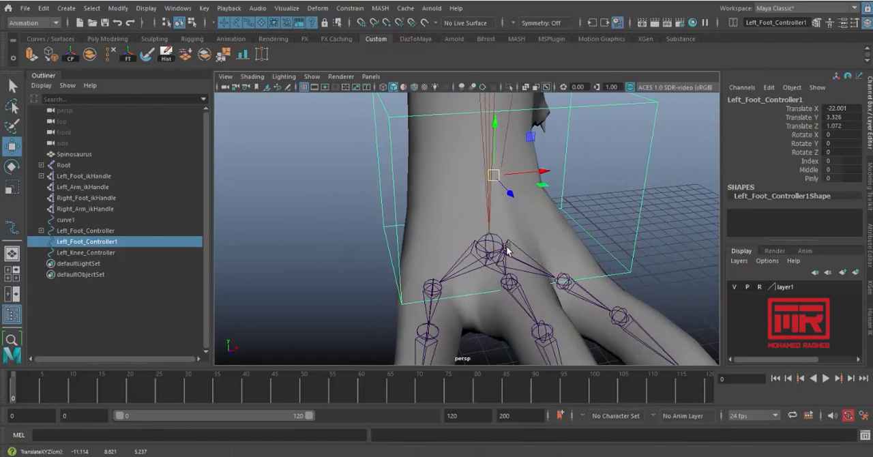
middle_drag(494, 251, 491, 249)
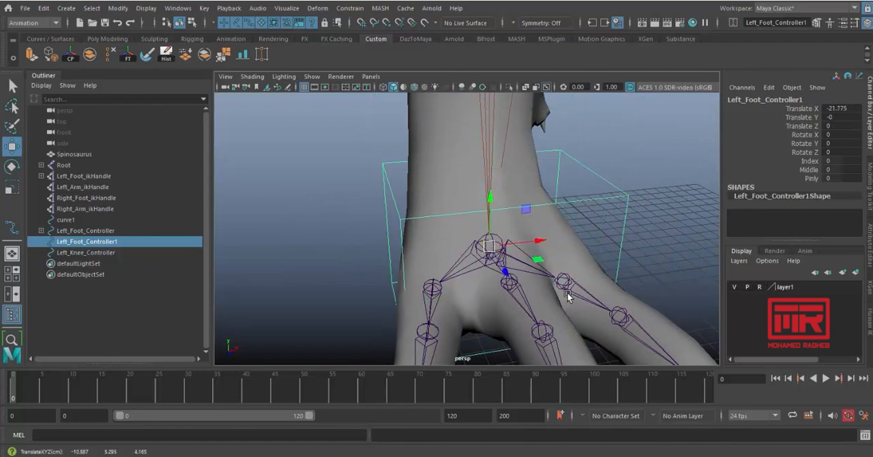
alt+right_drag(567, 296, 313, 197)
alt+drag(344, 207, 327, 159)
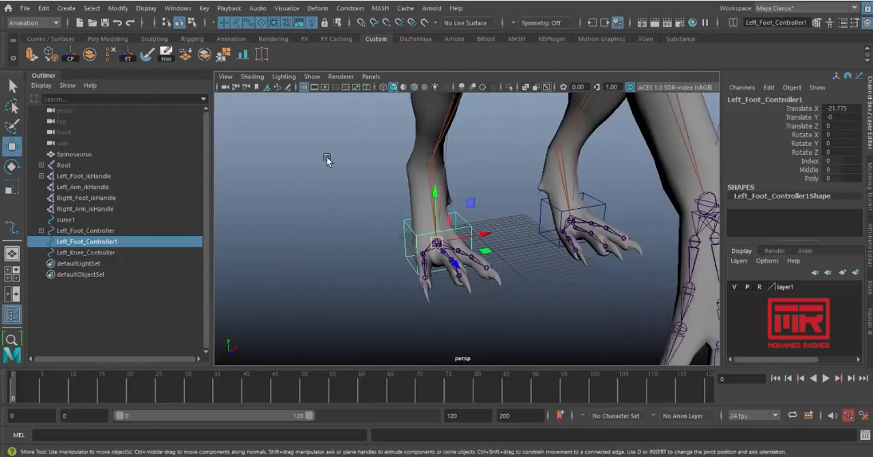
Try to freeze all transformations on Left_Foot_Controller1
click(128, 59)
alt+middle_drag(466, 254, 473, 263)
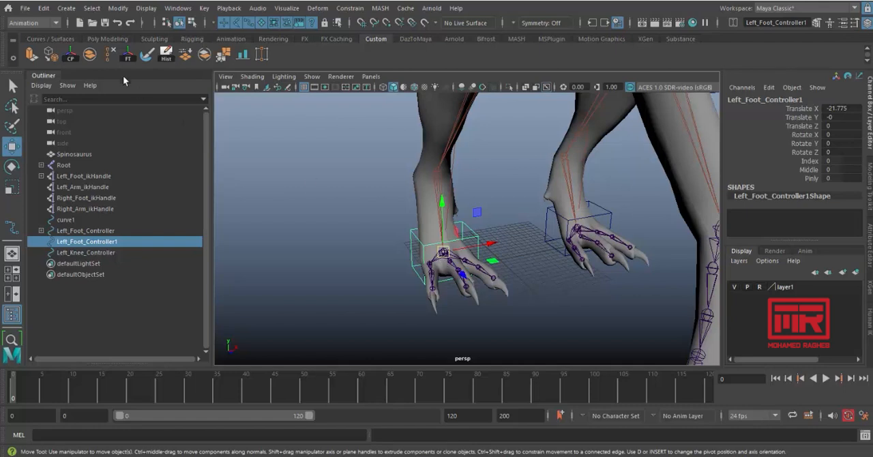
click(128, 56)
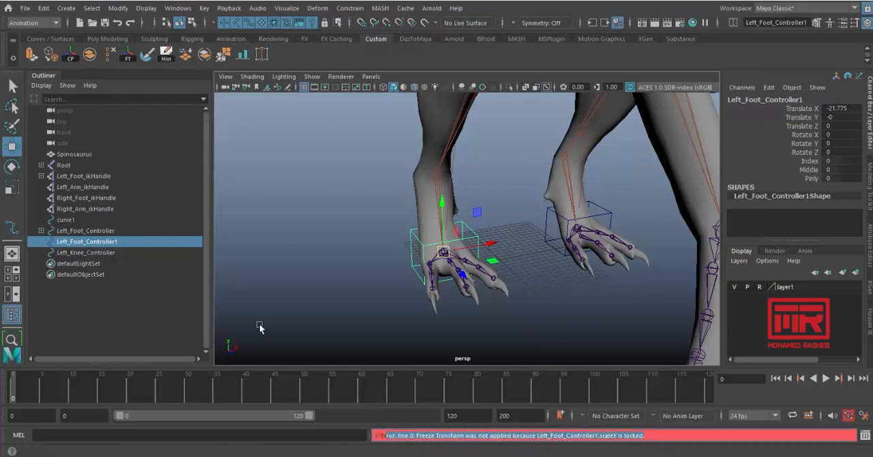
Inspect Left_Foot_Controller1's placement around the right foot and the hierarchy of the original Left_Foot_Controller
click(449, 250)
click(470, 240)
alt+drag(469, 240, 493, 261)
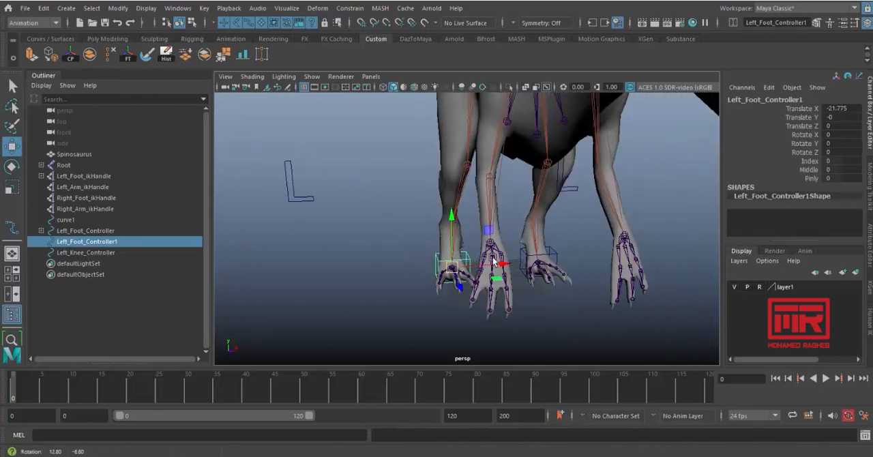
alt+right_drag(493, 261, 501, 292)
alt+drag(501, 292, 494, 268)
alt+middle_drag(494, 268, 468, 256)
alt+right_drag(457, 254, 481, 280)
mouse_move(414, 274)
mouse_down()
mouse_move(366, 272)
mouse_move(425, 284)
mouse_up()
key(ctrl+z)
alt+middle_drag(418, 285, 423, 258)
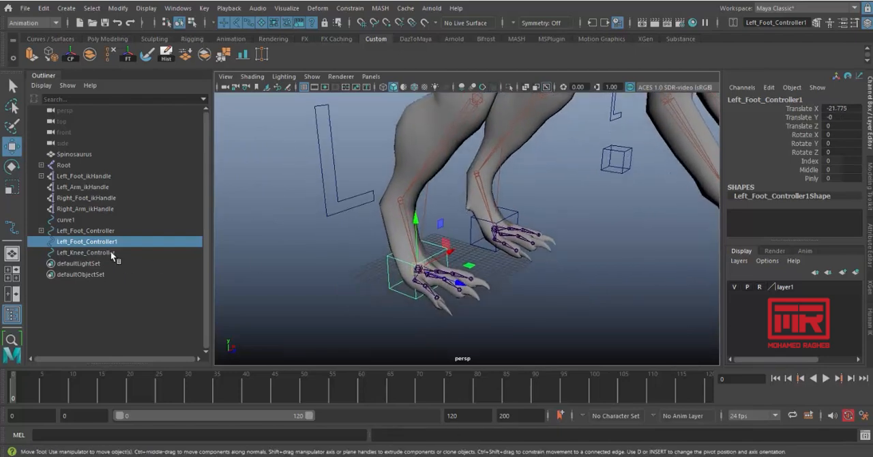
click(41, 231)
click(41, 231)
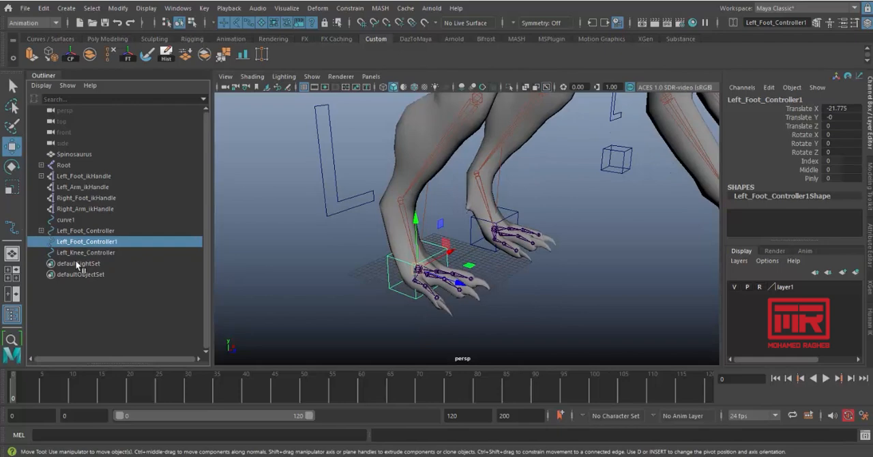
alt+drag(311, 258, 444, 277)
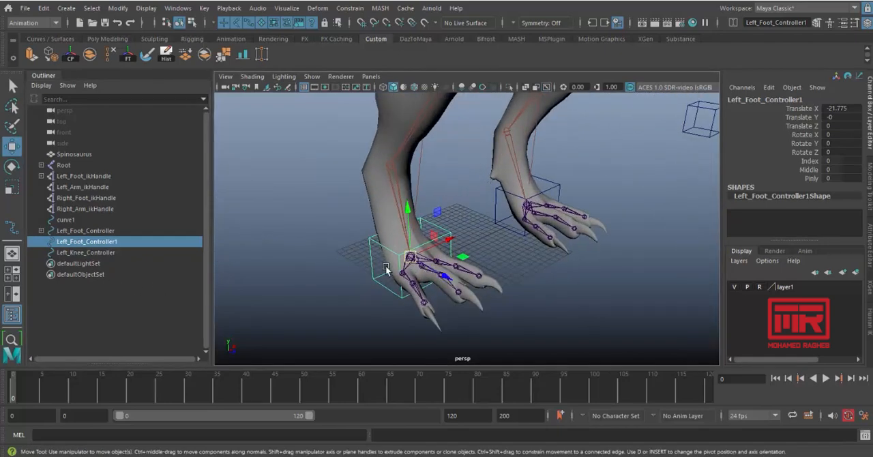
Freeze only the Translate and Rotate transformations of Left_Foot_Controller1, with Scale and Joint orient excluded
click(127, 55)
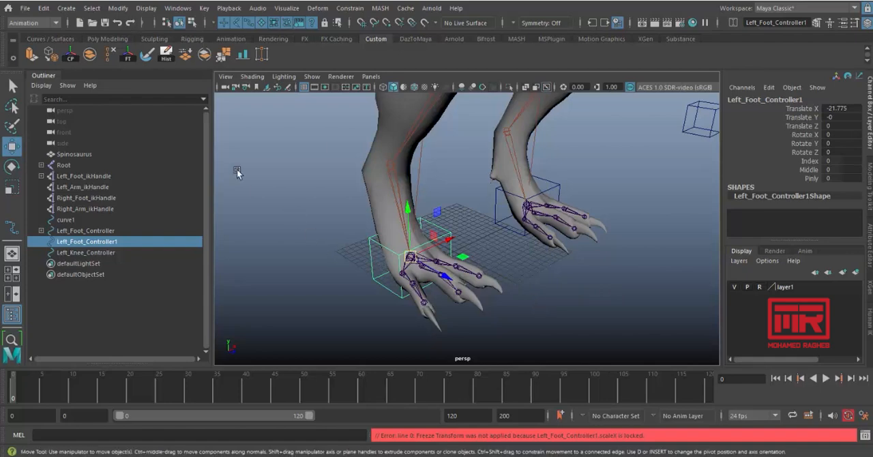
click(124, 9)
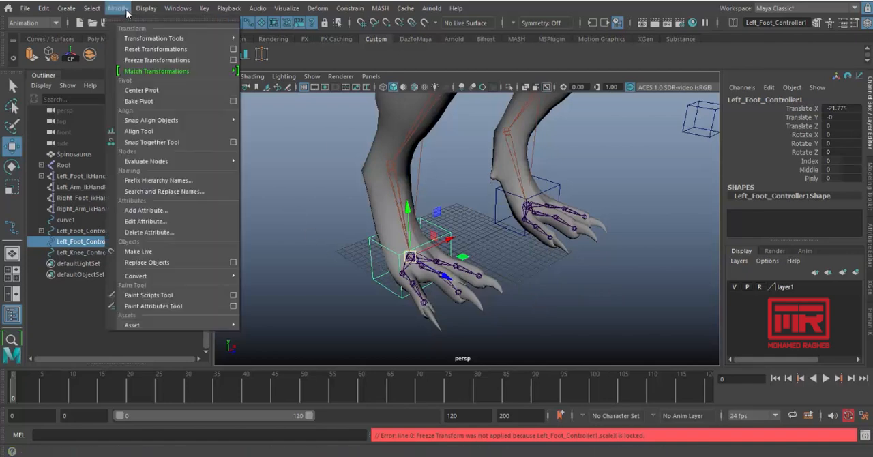
click(234, 60)
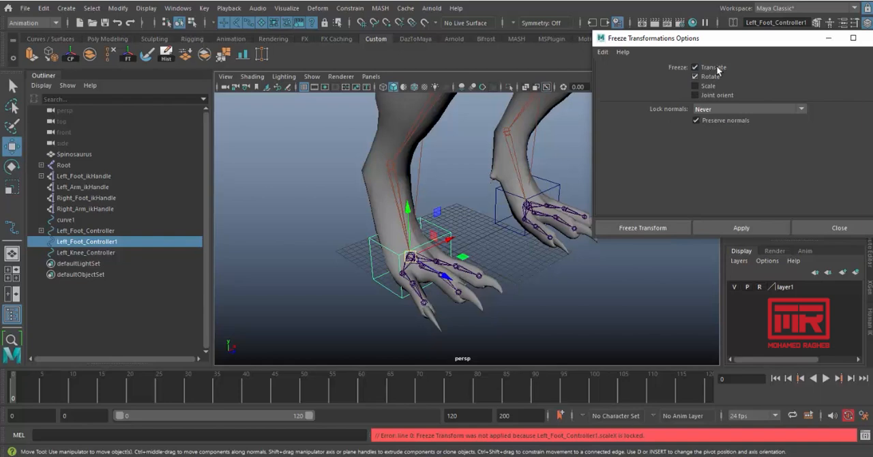
click(655, 226)
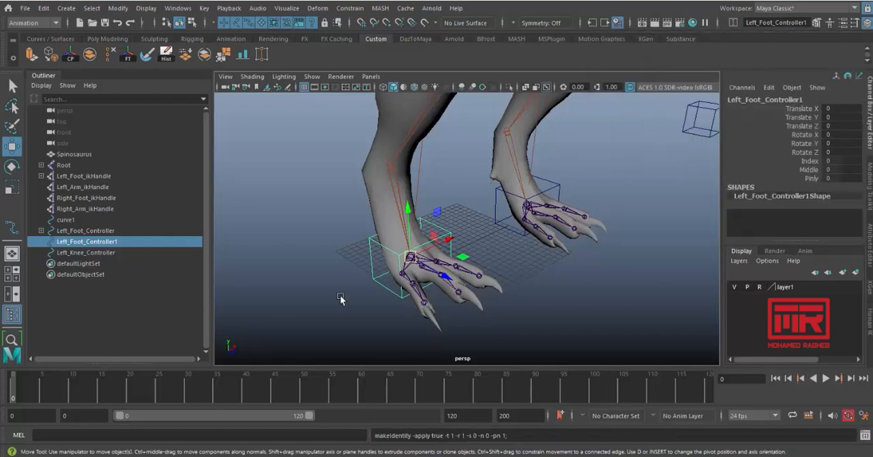
alt+drag(352, 290, 345, 292)
alt+right_drag(345, 291, 392, 273)
alt+middle_drag(393, 275, 392, 267)
alt+right_drag(392, 267, 397, 265)
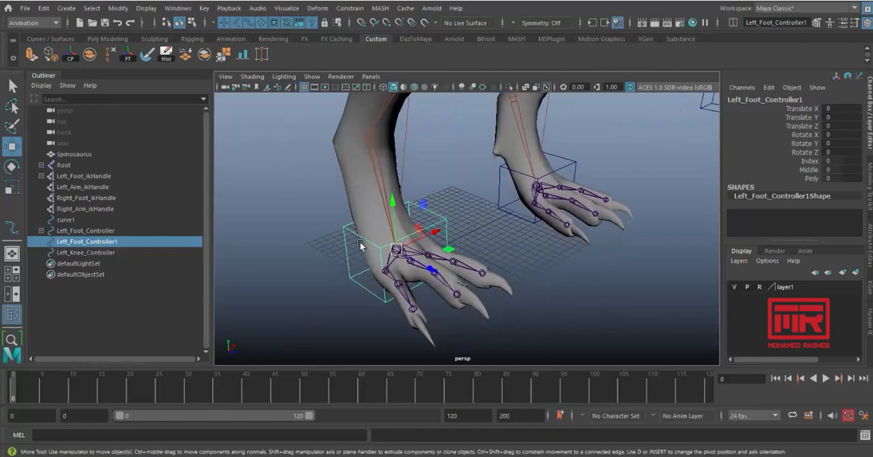
Re-enable Scale in the Freeze Transformations options and try to apply the freeze to Left_Foot_Controller1
click(117, 8)
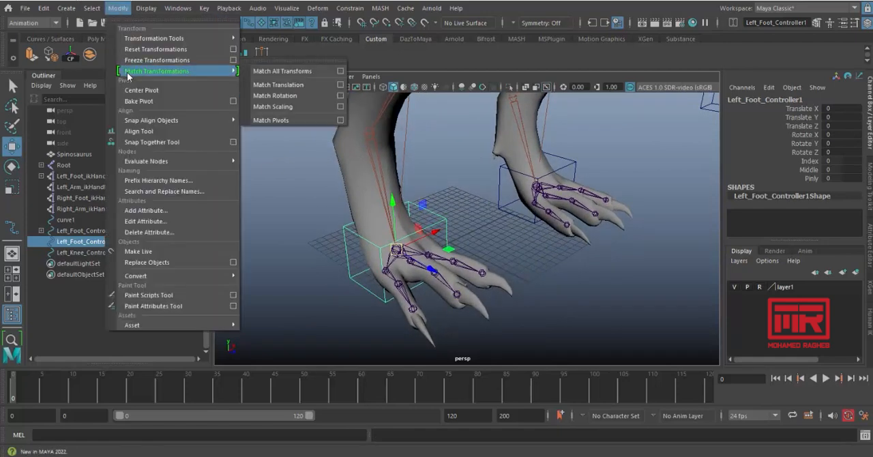
click(232, 60)
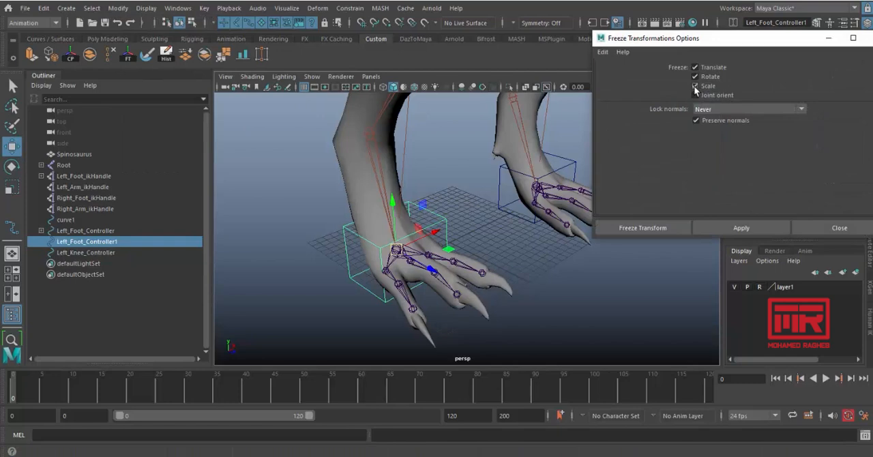
click(643, 230)
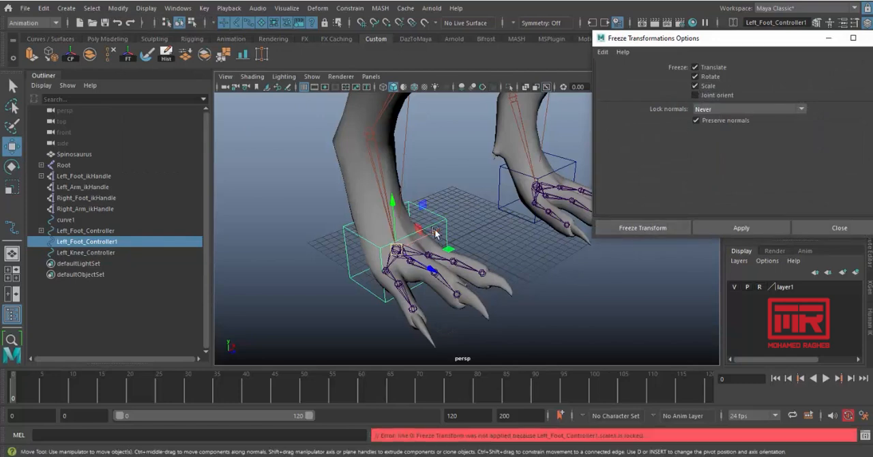
scroll(439, 237, up, 2)
alt+drag(438, 238, 458, 243)
Rename Left_Foot_Controller1 to Right_Foot_Controller1
click(755, 98)
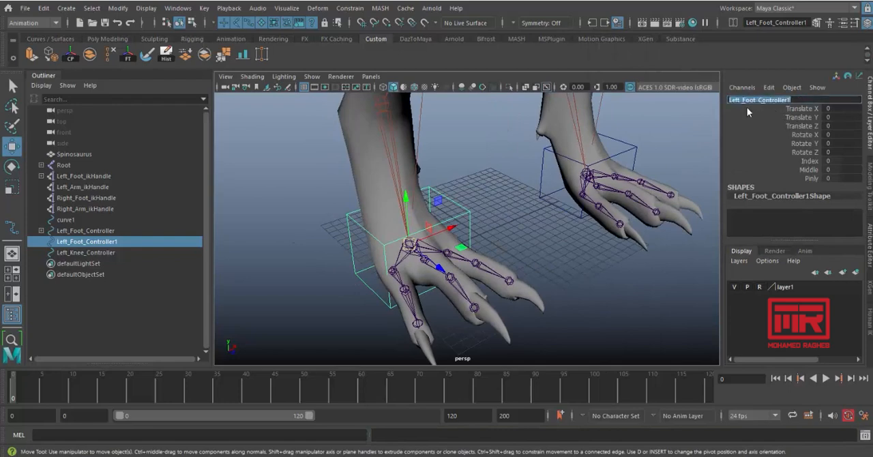
click(740, 100)
text(Right)
key(Return)
Point-constrain Right_Foot_ikHandle to Right_Foot_Controller1
alt+drag(447, 282, 445, 260)
key(q)
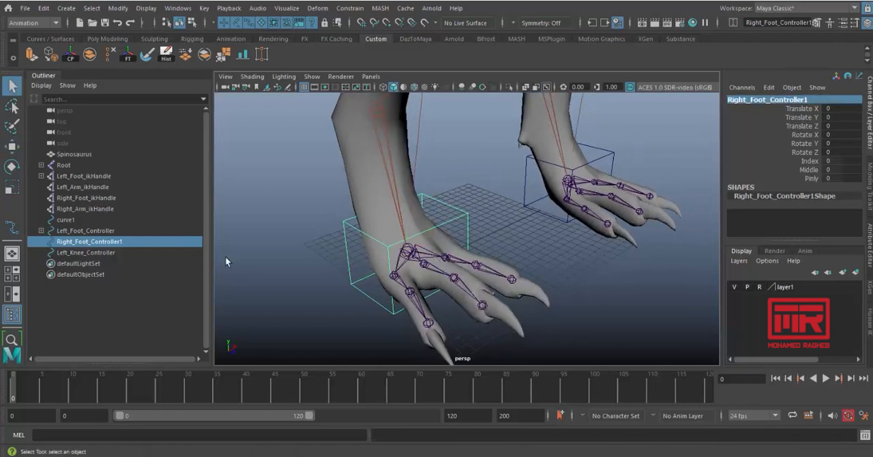
ctrl+click(92, 197)
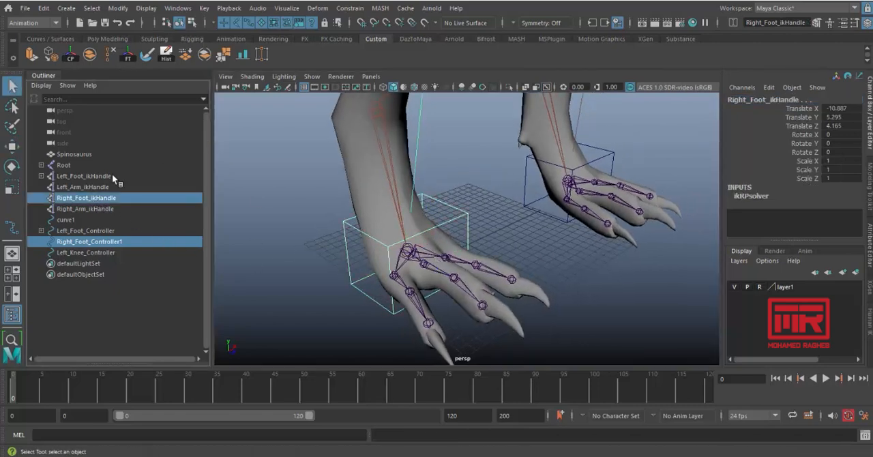
click(350, 8)
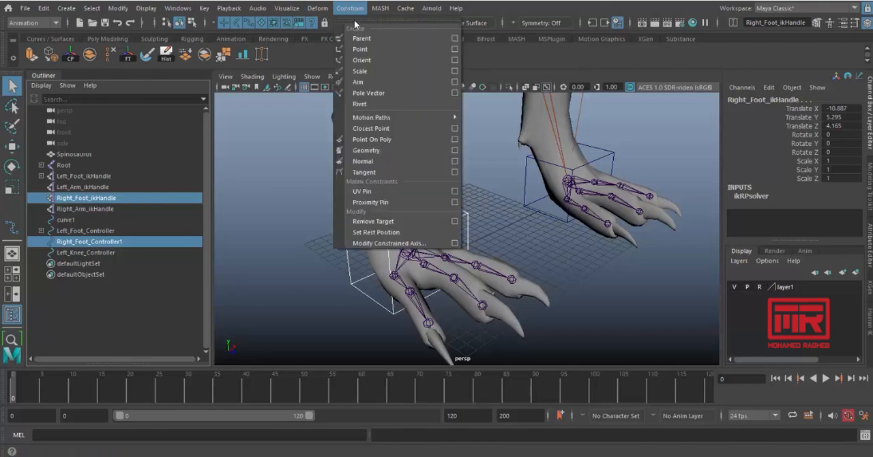
click(369, 49)
Test the right foot constraint by moving Right_Foot_Controller1, and undo the move
click(470, 219)
alt+right_drag(481, 219, 219, 172)
alt+middle_drag(452, 231, 447, 249)
key(w)
alt+drag(430, 244, 375, 208)
key(ctrl+z)
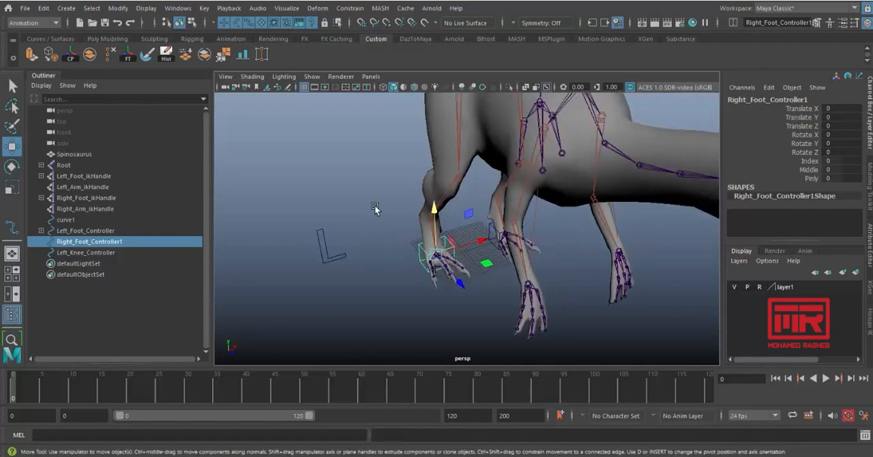
Move the duplicated Left_Knee_Controller outward from the right leg to about -50.8 along X
click(331, 258)
alt+drag(322, 255, 371, 257)
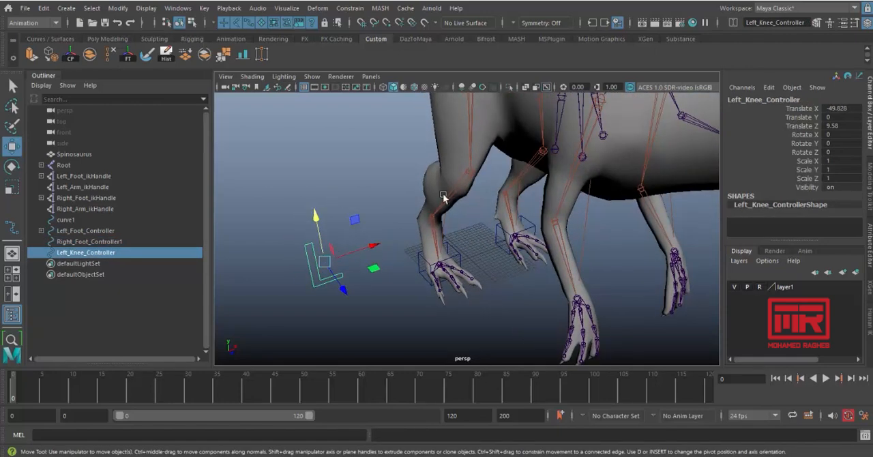
alt+drag(508, 231, 495, 198)
alt+drag(453, 232, 350, 266)
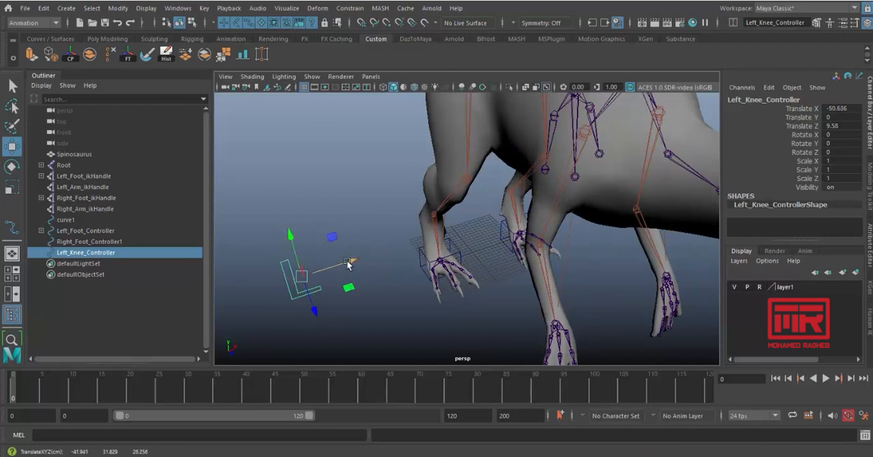
drag(357, 258, 324, 268)
scroll(437, 230, up, 2)
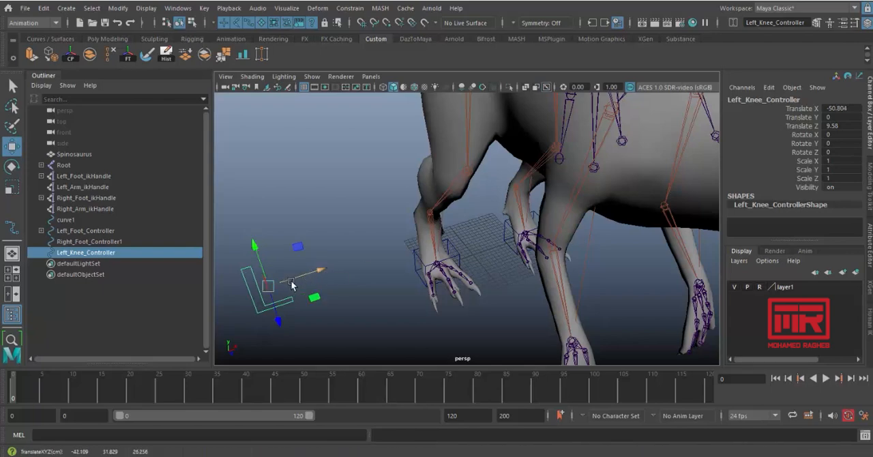
Snap the duplicated Left_Knee_Controller along X to the right knee joint, at Translate X -17.39
alt+middle_drag(389, 243, 389, 273)
scroll(452, 234, up, 3)
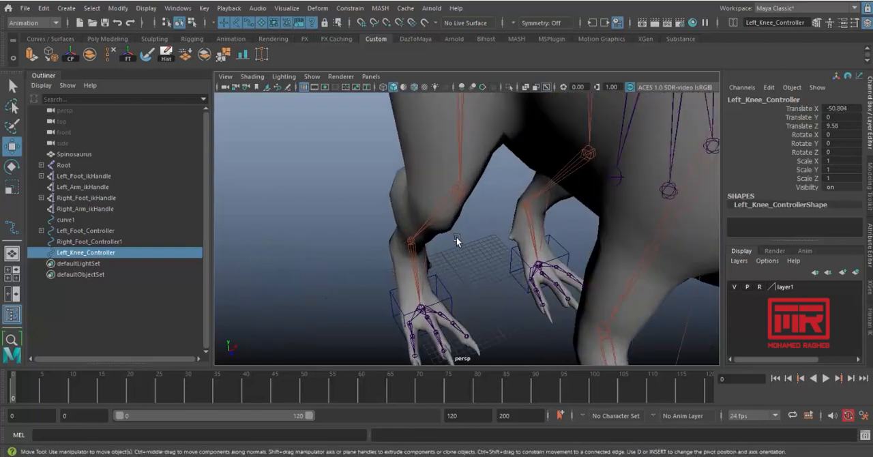
middle_drag(463, 188, 461, 192)
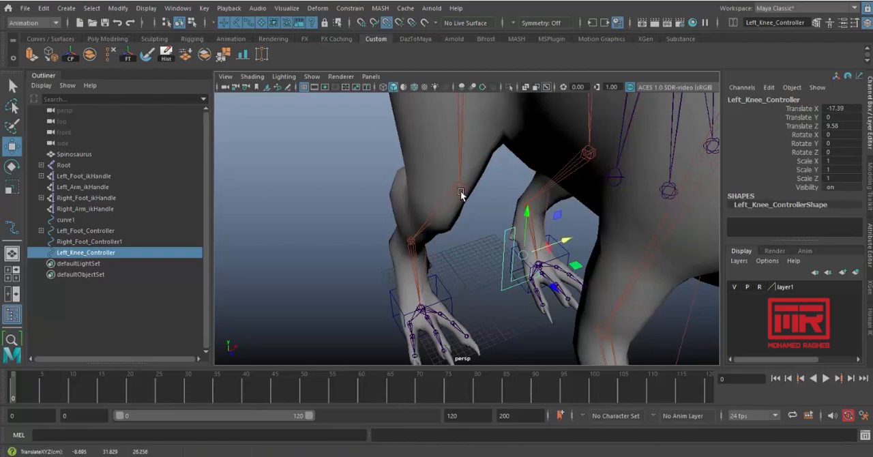
Delete the duplicated, unparented Left_Knee_Controller
alt+drag(461, 193, 521, 274)
scroll(484, 225, up, 4)
key(Delete)
Create a 3D type object and set its text to the letter R
alt+right_drag(545, 272, 450, 229)
alt+drag(449, 229, 386, 212)
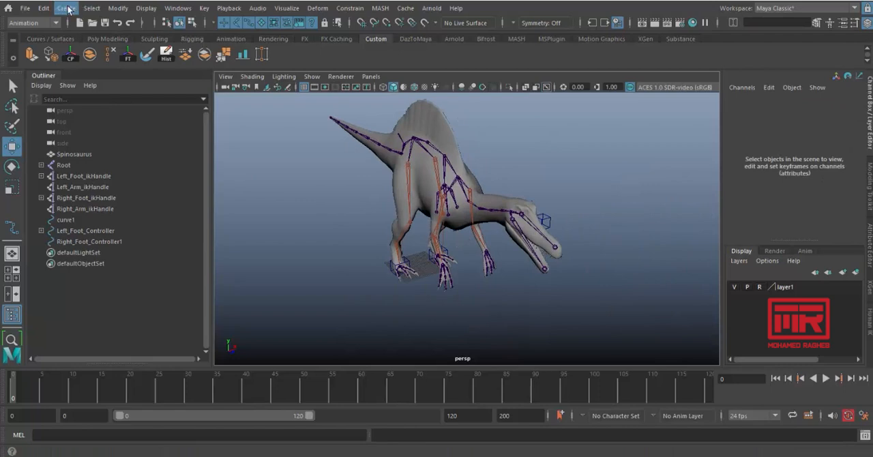
click(67, 9)
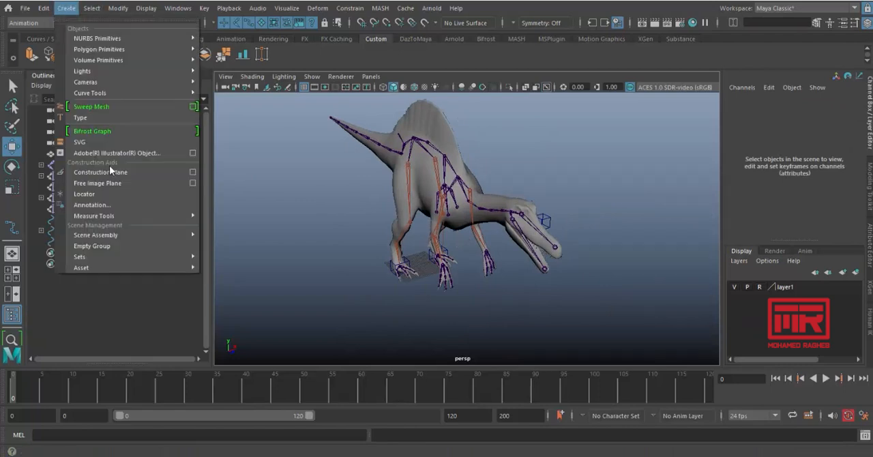
click(104, 118)
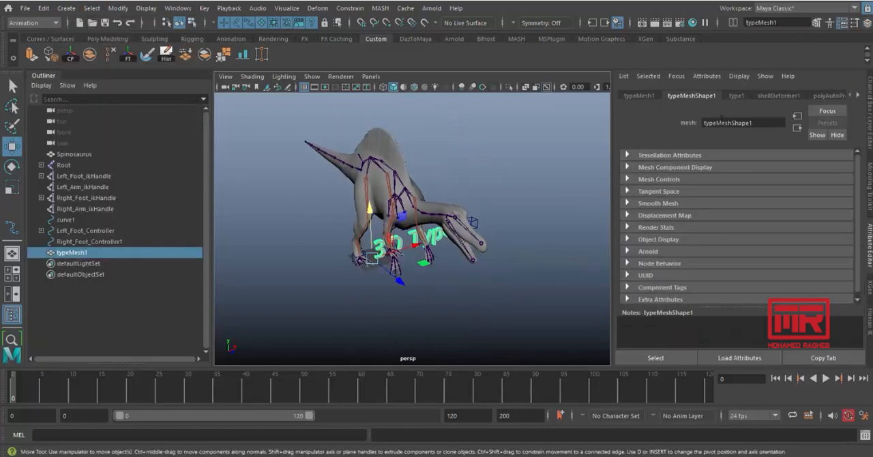
click(736, 96)
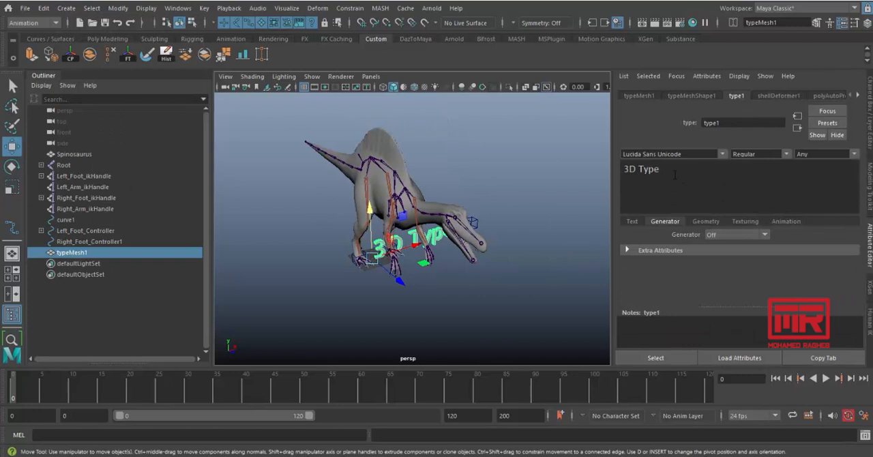
double_click(675, 174)
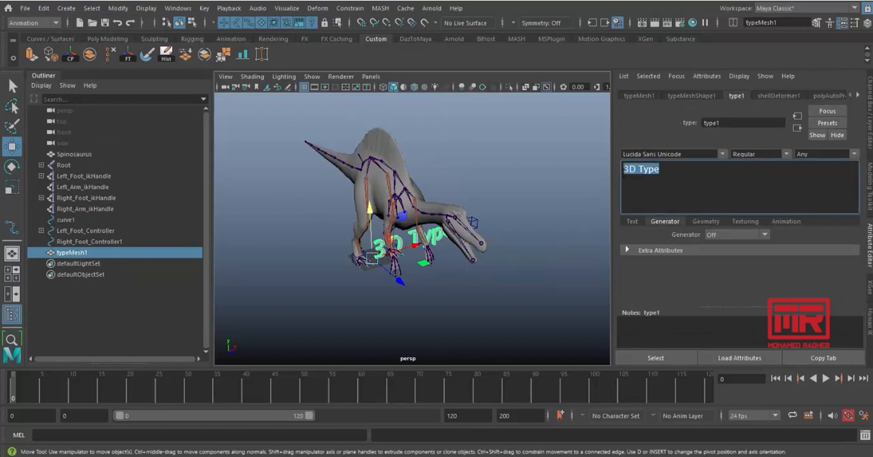
text(R)
scroll(463, 237, up, 3)
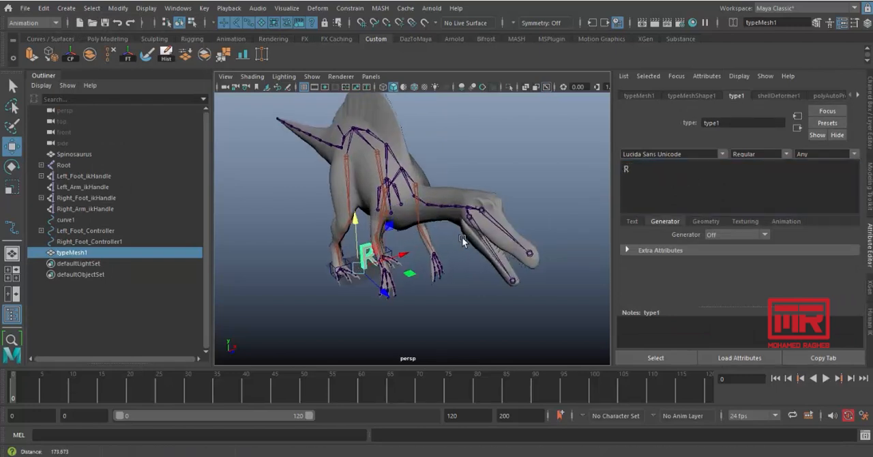
Create curves from the R type object
click(711, 221)
scroll(727, 276, down, 3)
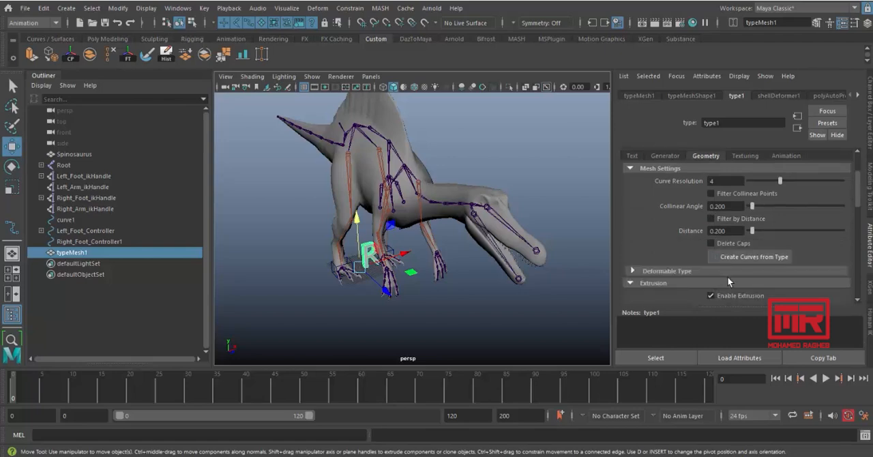
click(734, 258)
scroll(409, 305, up, 3)
alt+drag(411, 302, 442, 284)
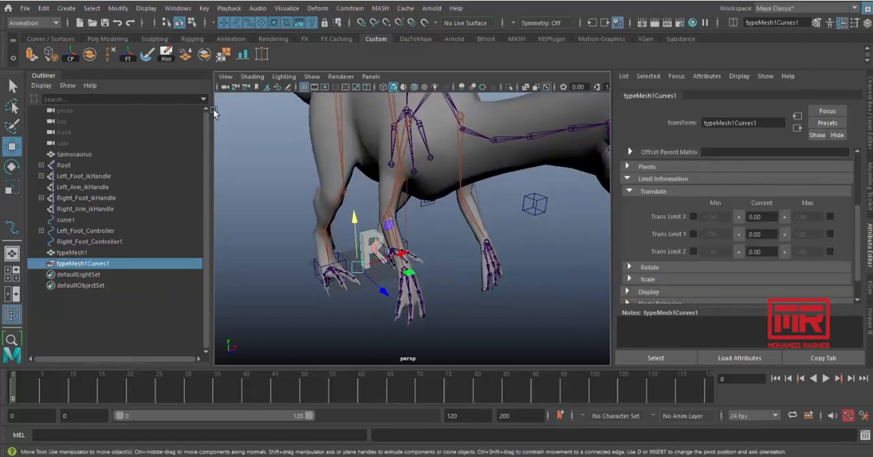
Center the pivot of typeMesh1Curves1 and delete the original R type mesh
click(70, 54)
scroll(333, 251, up, 3)
alt+drag(334, 253, 367, 262)
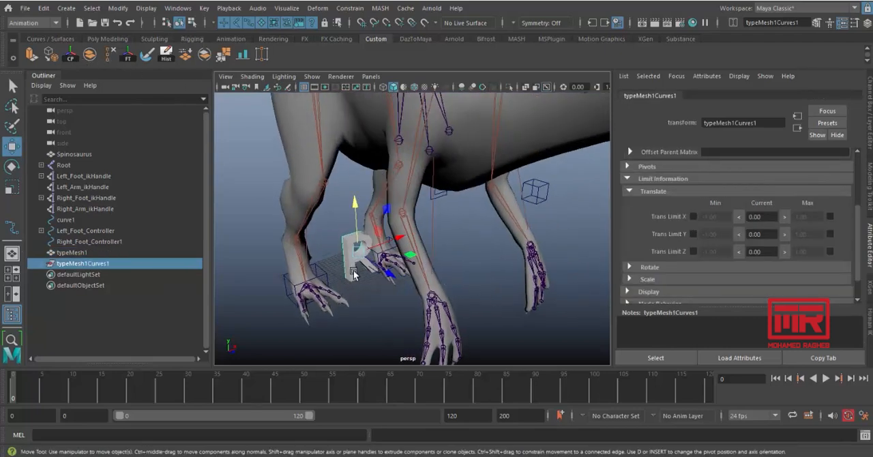
click(352, 268)
key(Delete)
Delete both curves that form the capital R outline
click(350, 248)
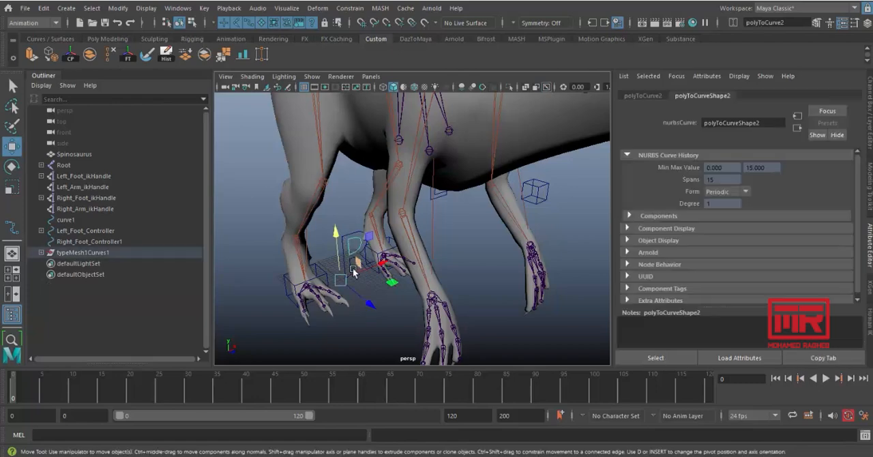
alt+middle_drag(370, 305, 417, 259)
alt+right_drag(417, 259, 463, 258)
key(q)
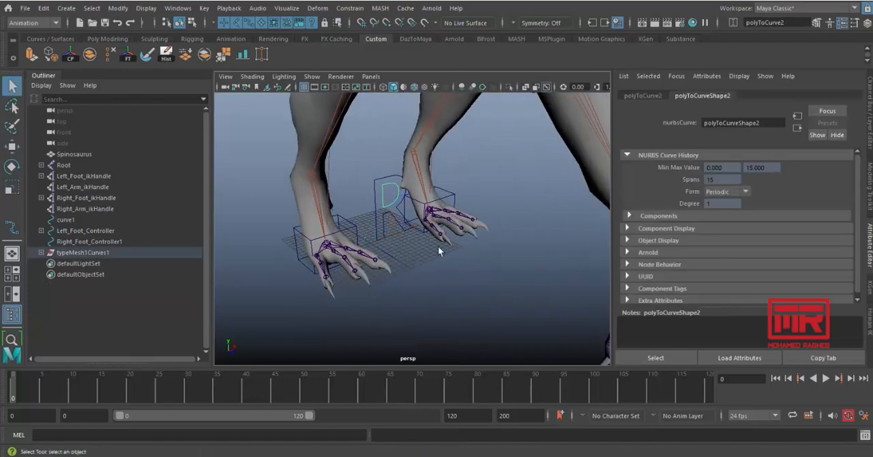
scroll(427, 249, up, 2)
alt+middle_drag(411, 238, 423, 266)
scroll(421, 236, up, 2)
mouse_move(418, 224)
alt+middle_down()
mouse_move(421, 241)
mouse_move(424, 230)
alt+middle_up()
alt+right_drag(423, 230, 440, 239)
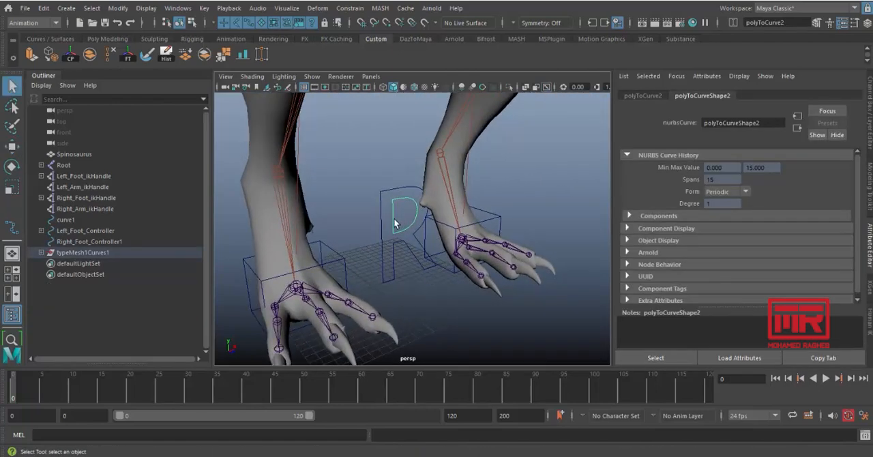
mouse_move(396, 220)
mouse_down()
mouse_move(374, 231)
mouse_move(380, 239)
mouse_up()
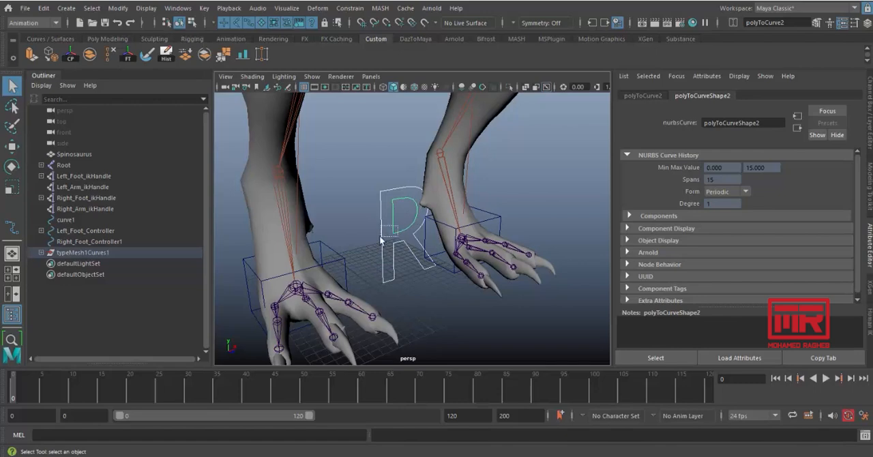
key(Delete)
scroll(380, 240, down, 3)
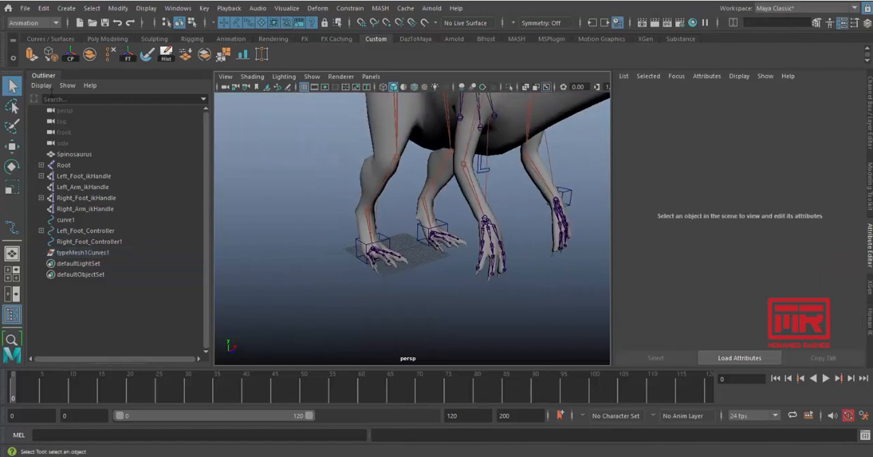
Create a 3D type object with the lowercase letter r as its text and create curves from it
click(120, 8)
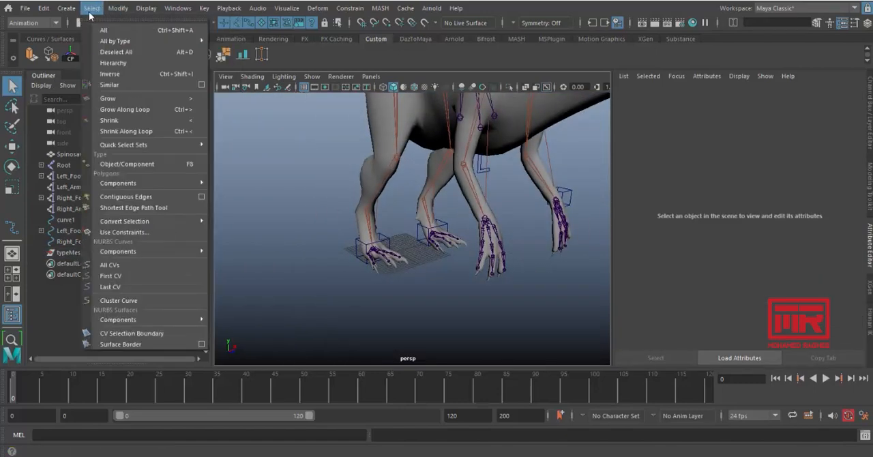
mouse_move(66, 8)
click(92, 117)
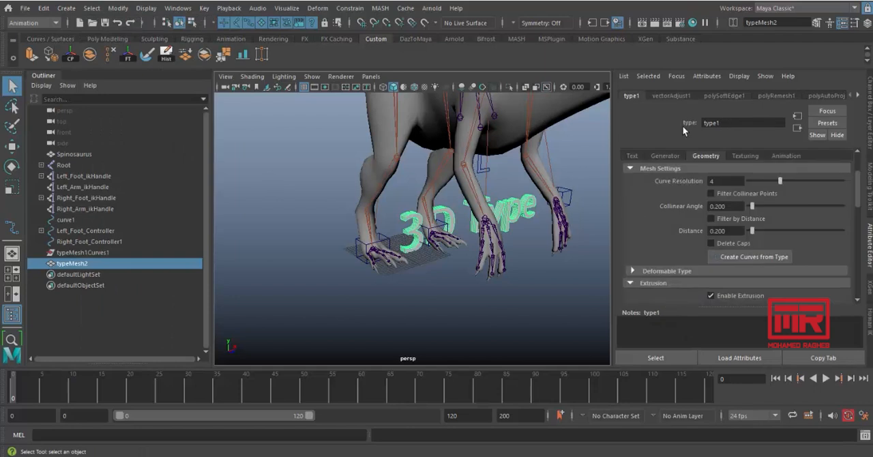
drag(666, 169, 616, 168)
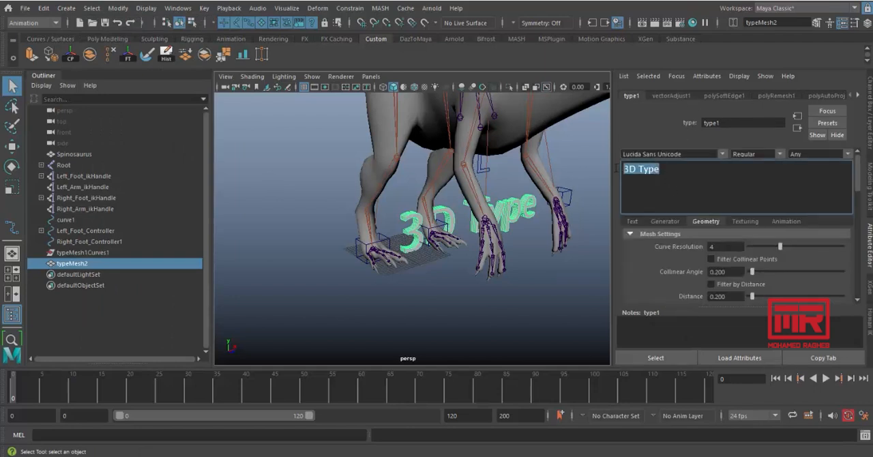
text(r)
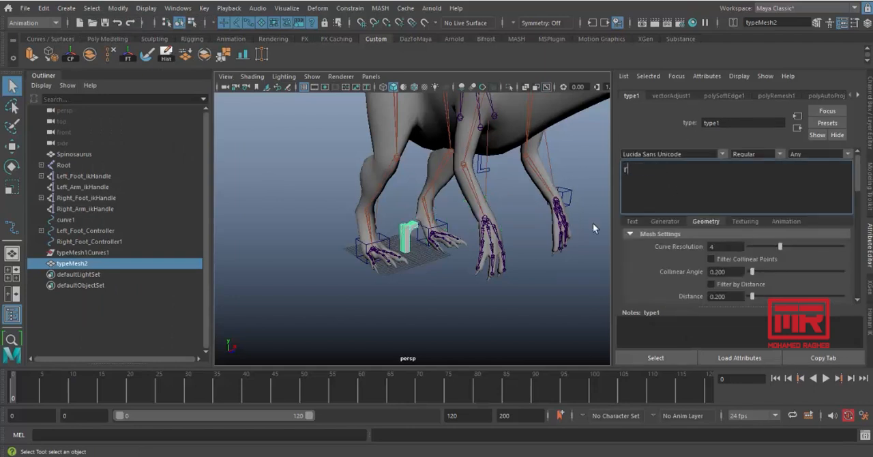
scroll(700, 270, down, 3)
click(743, 227)
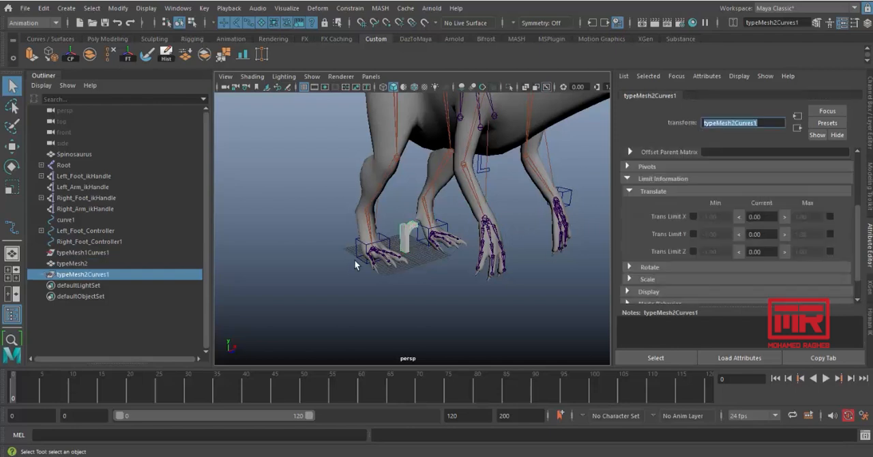
Center the pivot of typeMesh2Curves1, delete the r type mesh, and center the pivot of the remaining r curve
alt+right_drag(355, 261, 412, 268)
alt+drag(412, 268, 423, 285)
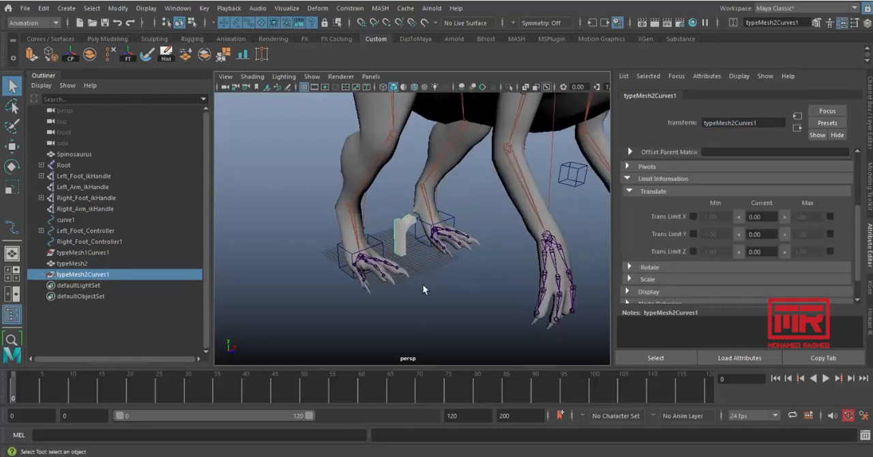
click(70, 55)
click(12, 146)
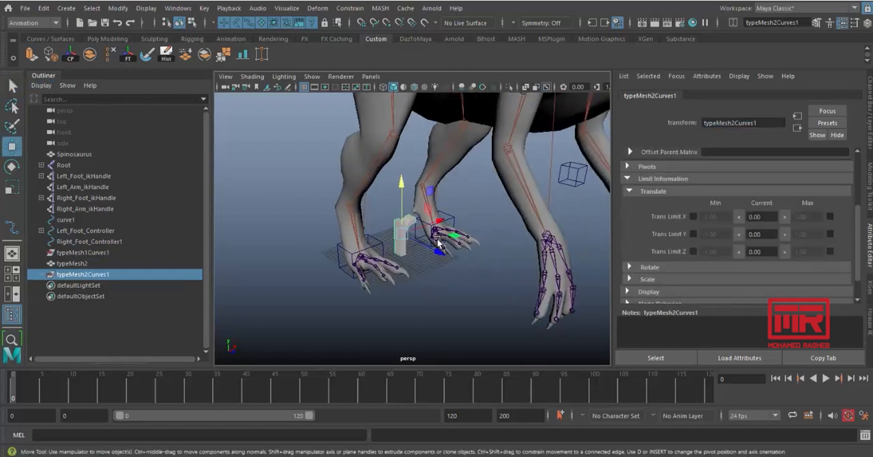
alt+drag(430, 245, 424, 267)
click(398, 240)
click(429, 343)
click(465, 280)
click(71, 55)
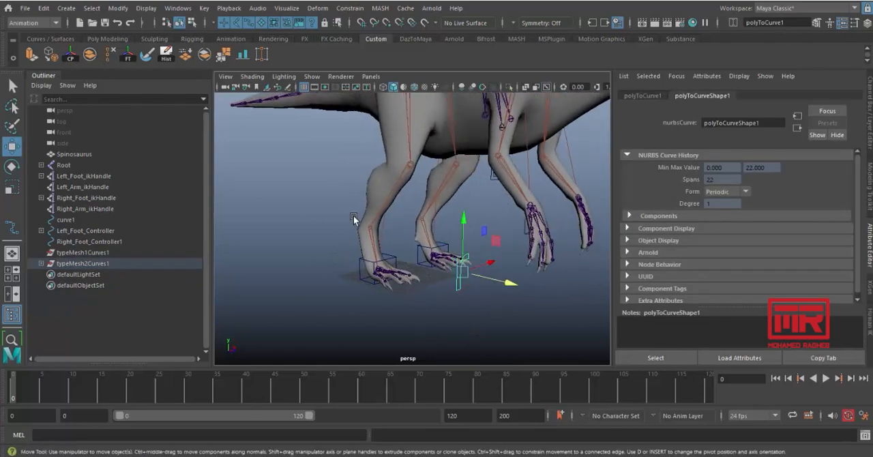
Move the r curve in front of the feet beneath the floating cube control, to about 10.9, 2.1, 25.1 cm
alt+drag(355, 219, 487, 281)
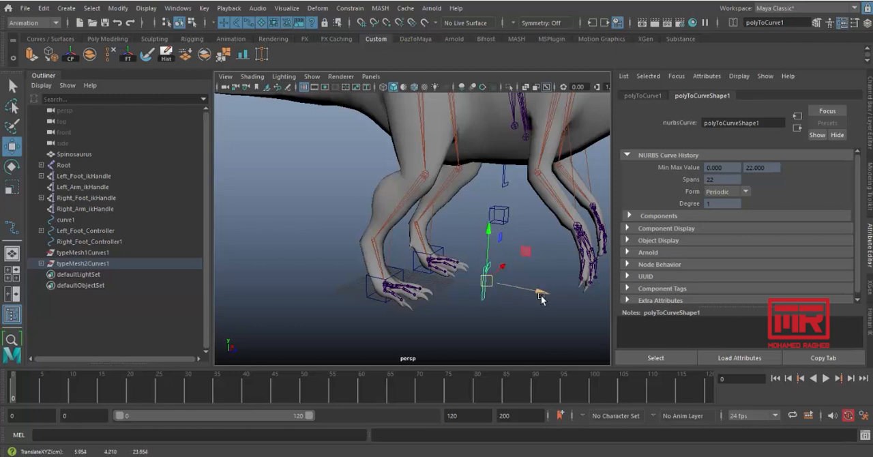
drag(540, 293, 544, 295)
drag(506, 272, 500, 338)
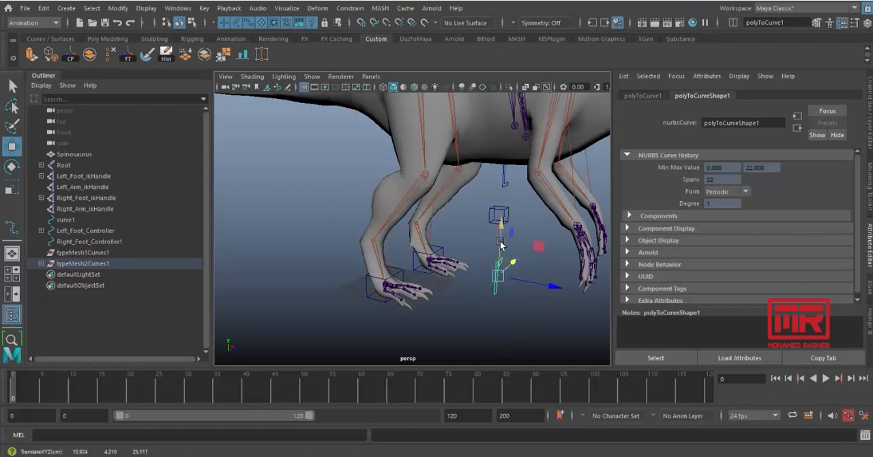
drag(501, 244, 495, 275)
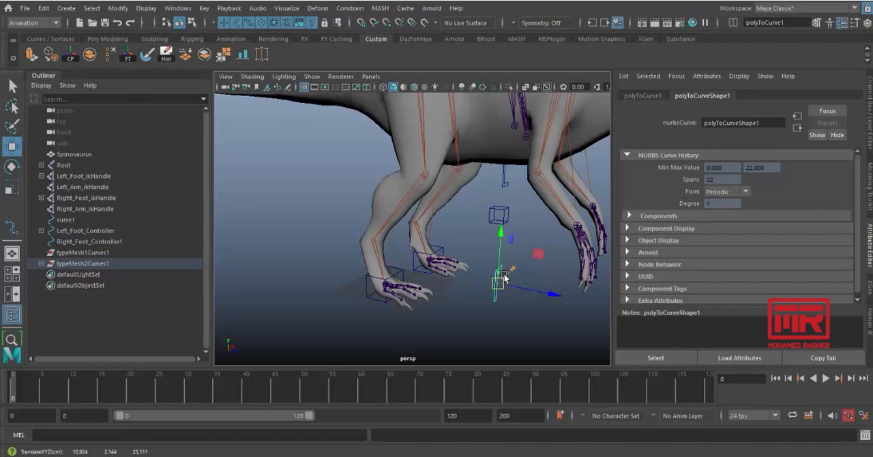
Snap the r curve onto the right knee joint, at about -8.8, 32.0, 14.0 cm
key(v)
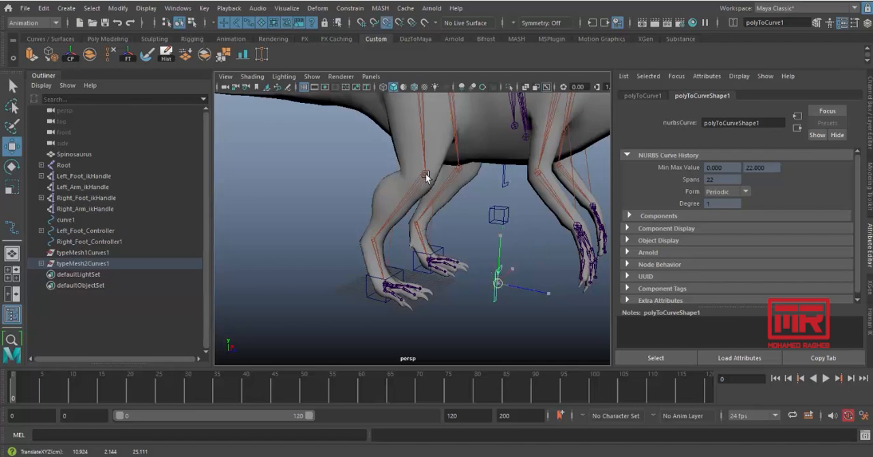
middle_click(425, 173)
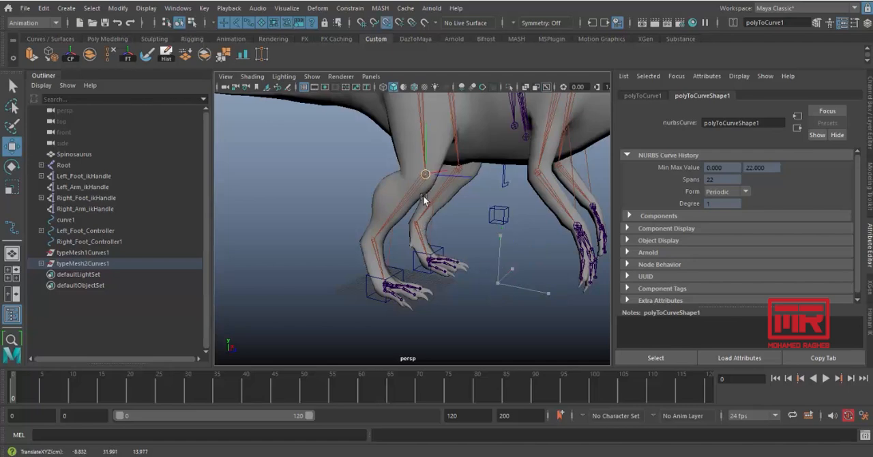
alt+drag(458, 246, 427, 293)
alt+right_drag(427, 293, 439, 246)
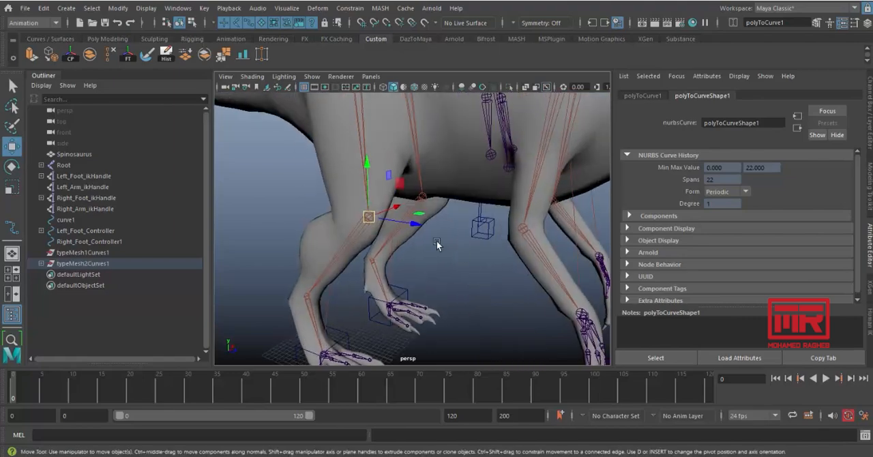
Move the r curve forward along Z in front of the right knee, to about 21.1 cm
drag(418, 226, 474, 240)
key(space)
key(space)
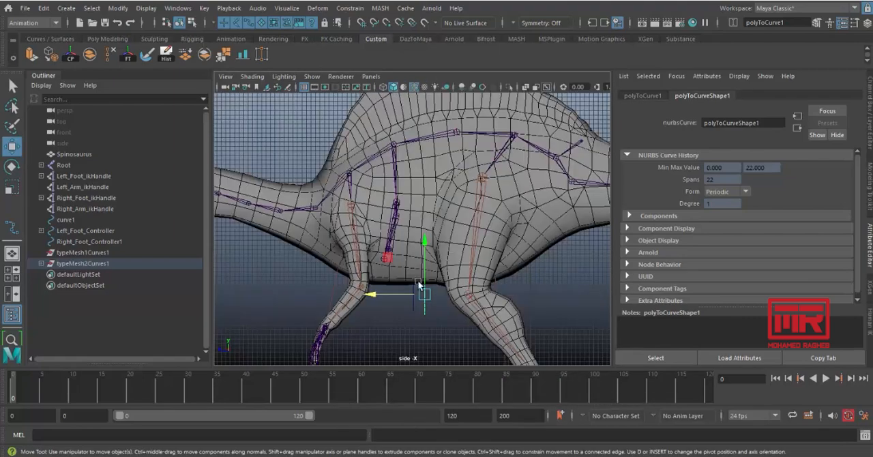
alt+middle_drag(419, 284, 489, 309)
alt+right_drag(477, 304, 418, 222)
alt+middle_drag(417, 222, 376, 204)
alt+right_drag(376, 204, 436, 255)
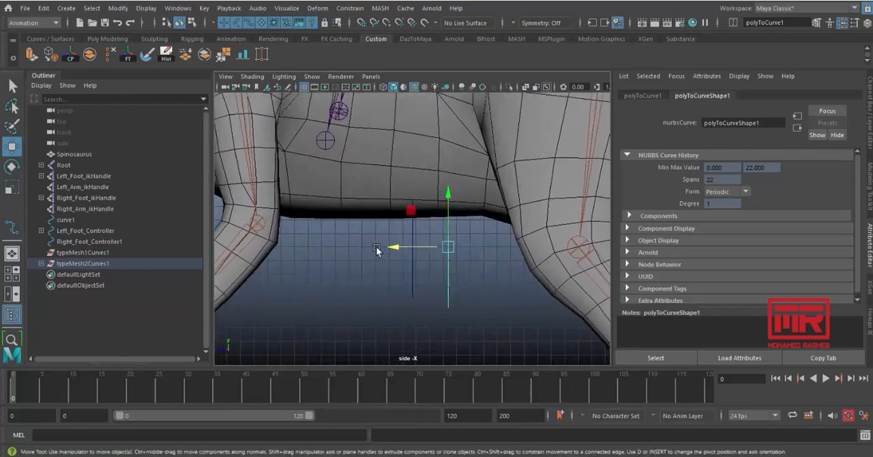
drag(399, 249, 432, 250)
Try curve-snapping the r curve along Z to the L-shaped left knee controller, checking it in the side and perspective views
key(c)
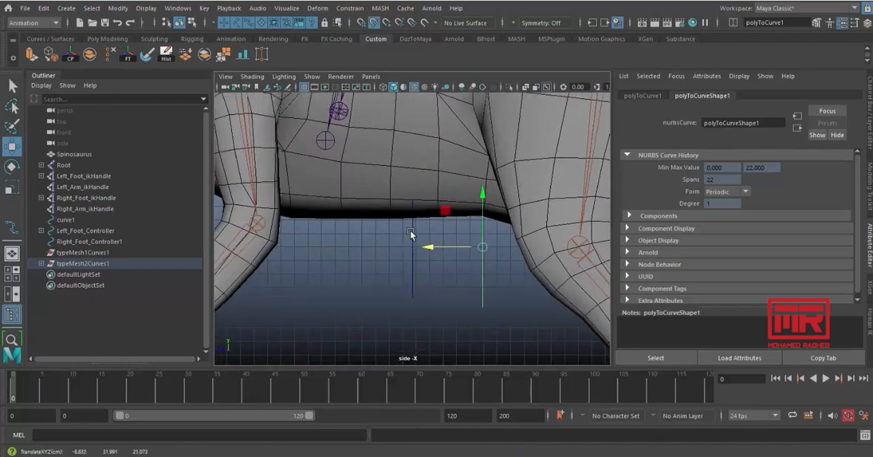
middle_click(411, 230)
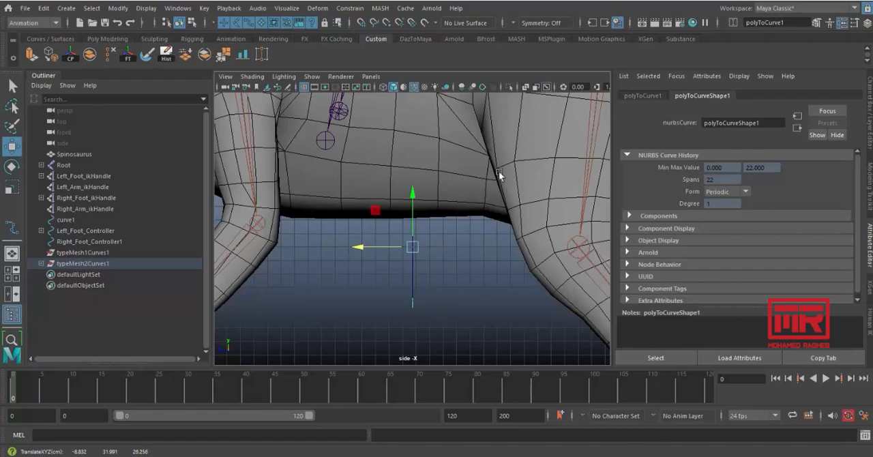
key(space)
key(space)
alt+drag(478, 191, 455, 225)
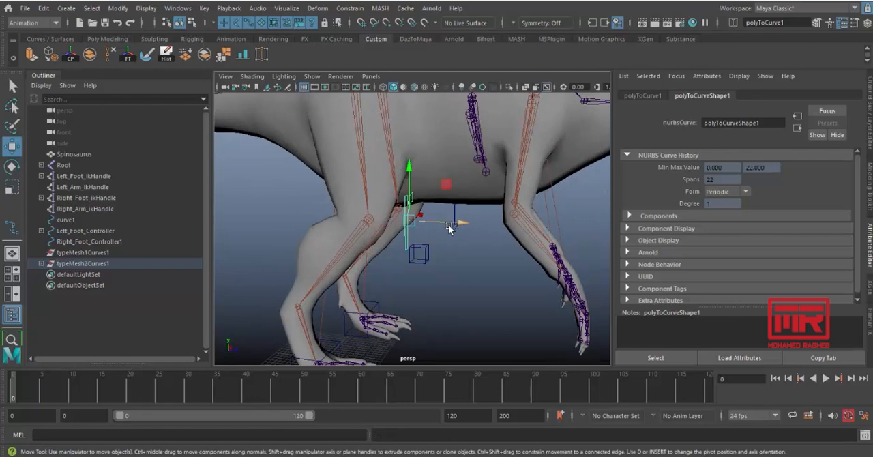
click(408, 225)
alt+middle_drag(474, 263, 470, 250)
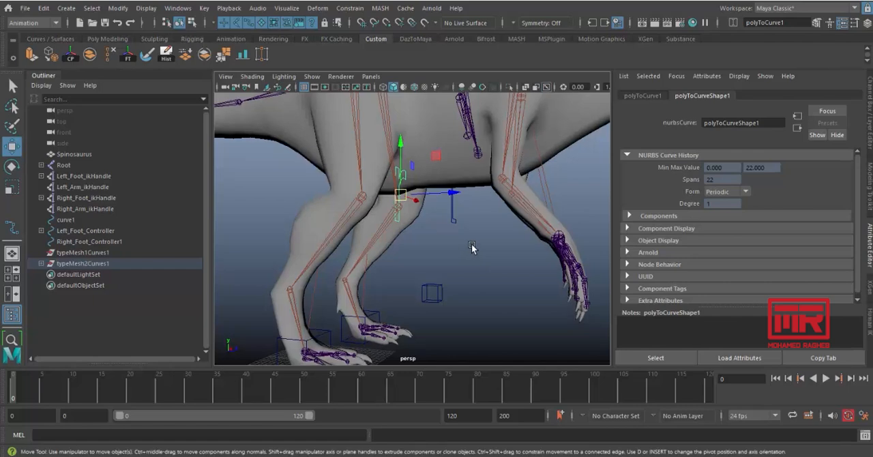
key(space)
key(space)
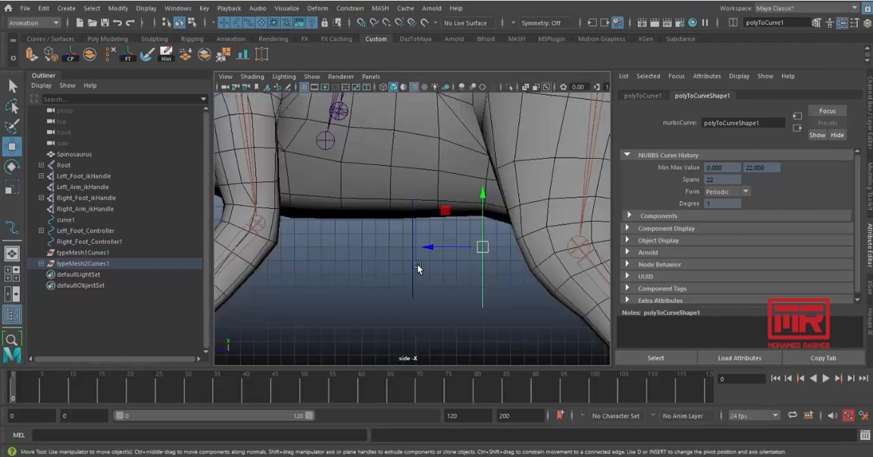
Curve-snap the r curve along Z in the side view so its depth matches the L-shaped left knee controller
key(space)
key(space)
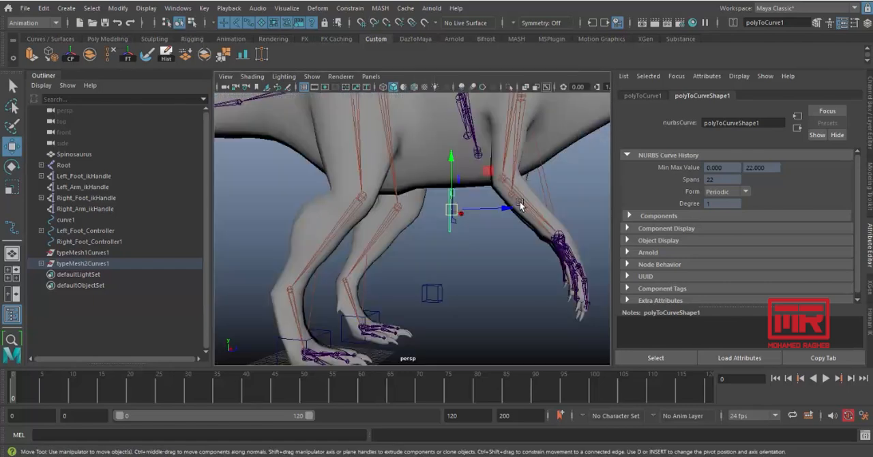
alt+drag(520, 206, 408, 236)
key(space)
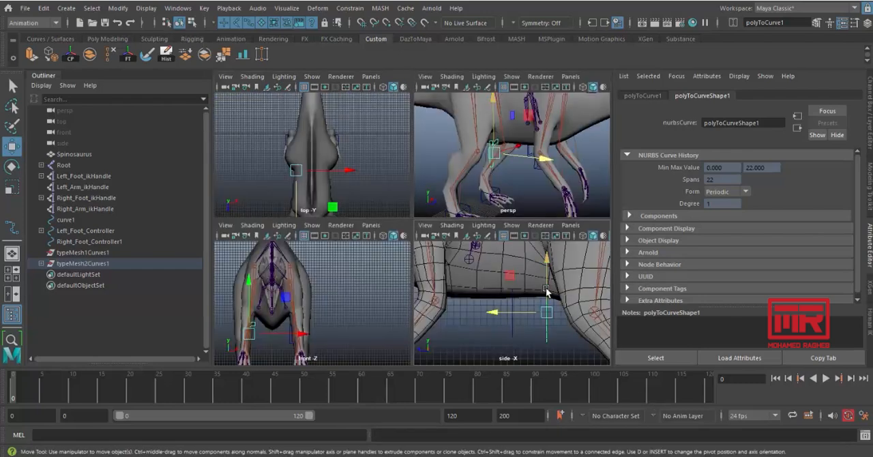
key(space)
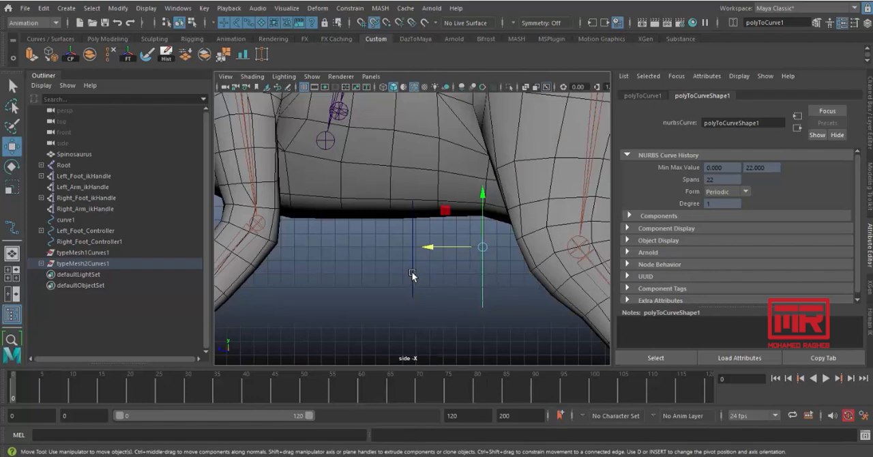
key(space)
Turn on X-ray shading in the front view to see both knee curves through the legs
key(space)
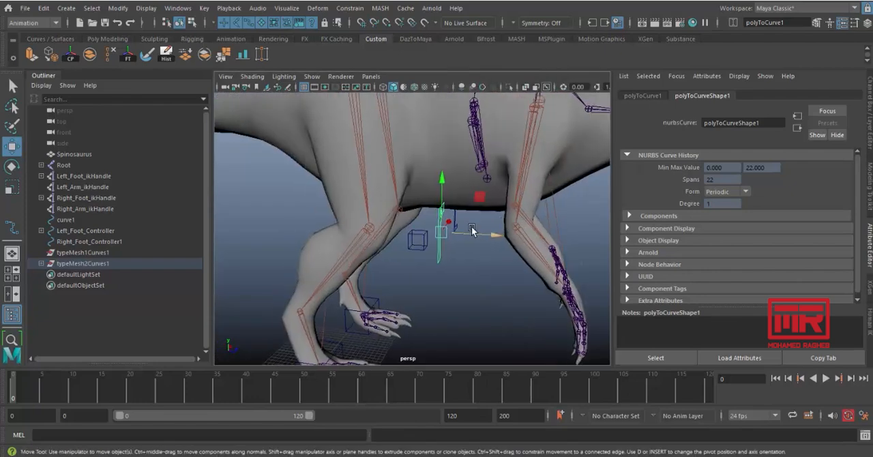
alt+drag(479, 236, 374, 238)
key(space)
key(space)
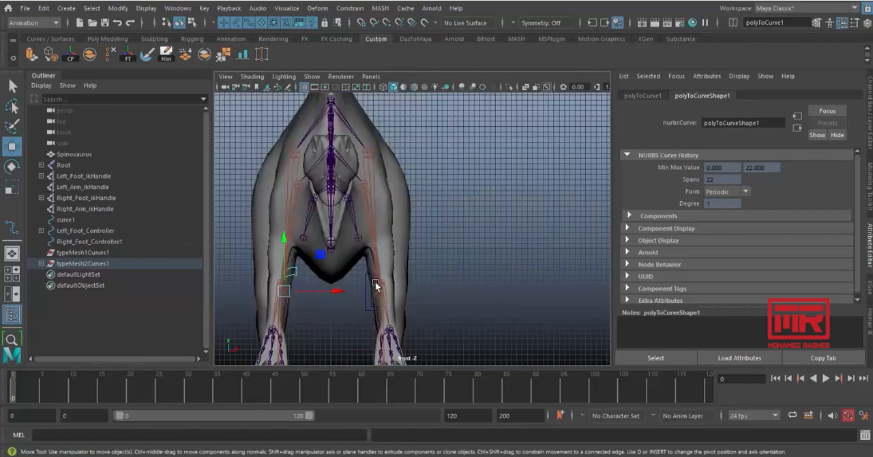
scroll(387, 220, down, 3)
scroll(440, 251, up, 3)
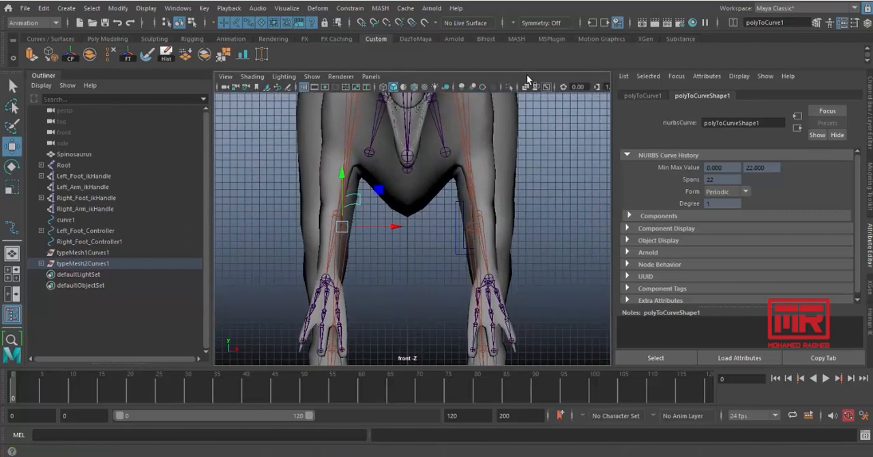
click(514, 94)
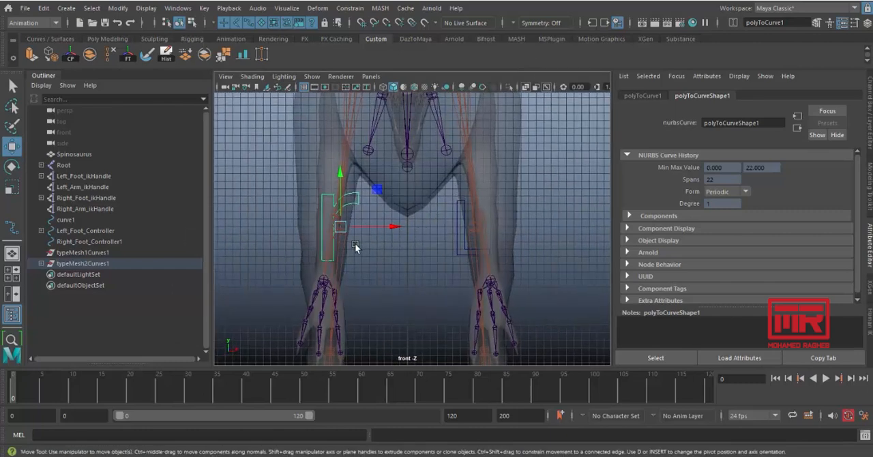
Scale the r curve uniformly to about 0.83 and nudge it down slightly to match the L-shaped curve
key(r)
drag(339, 227, 334, 232)
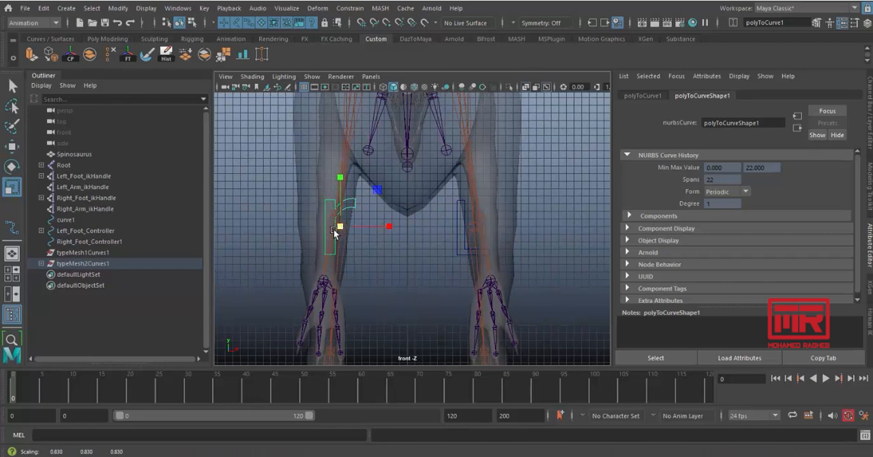
key(w)
drag(340, 176, 341, 178)
key(space)
drag(526, 161, 526, 138)
alt+drag(516, 208, 594, 228)
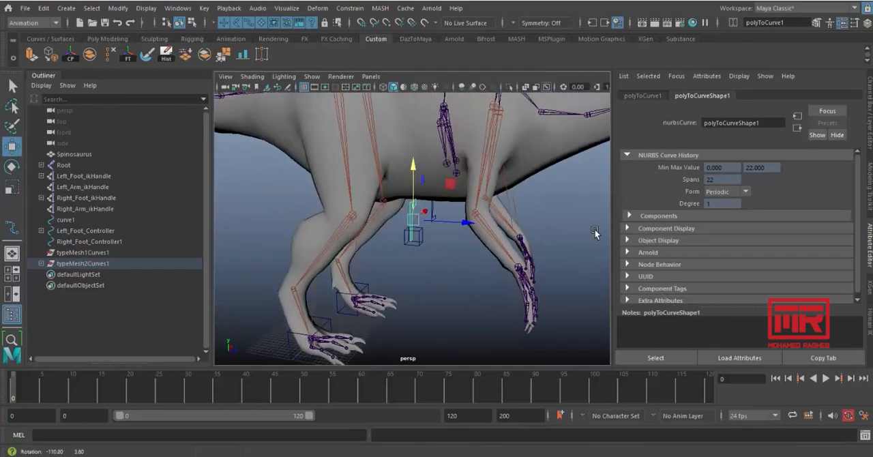
Freeze the r curve's transformations and show the Channel Box in place of the Attribute Editor
click(128, 59)
alt+drag(392, 239, 359, 238)
click(837, 135)
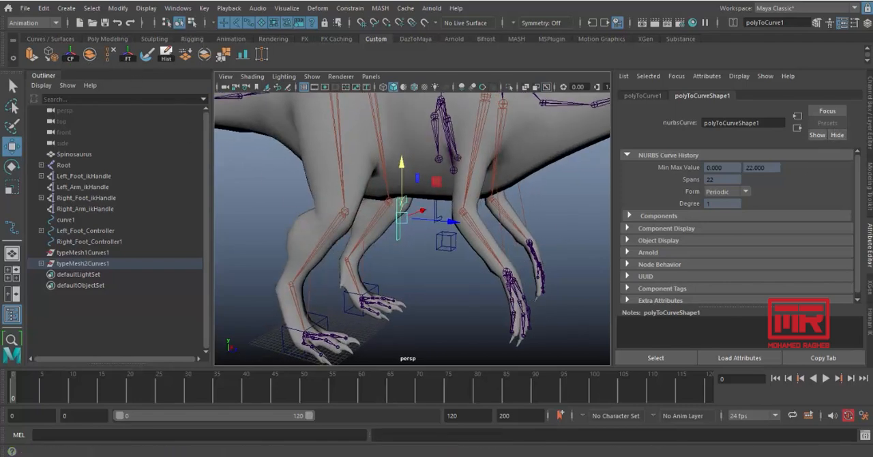
Copy the L-shaped curve's name to the r curve and change it to Right_Knee_Controller
alt+drag(653, 159, 512, 219)
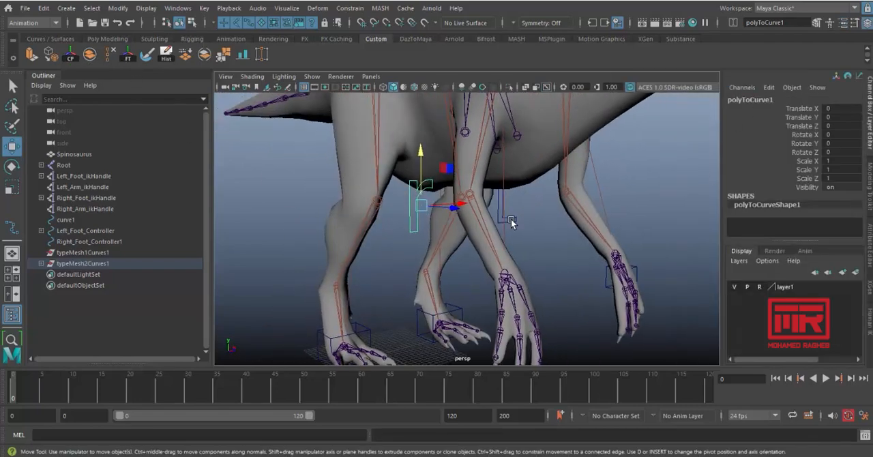
click(514, 223)
click(795, 98)
key(ctrl+c)
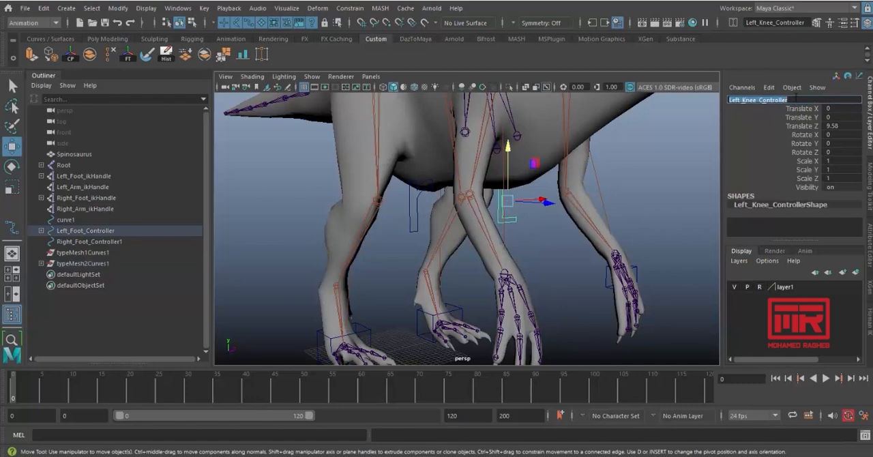
alt+drag(483, 194, 475, 203)
click(412, 222)
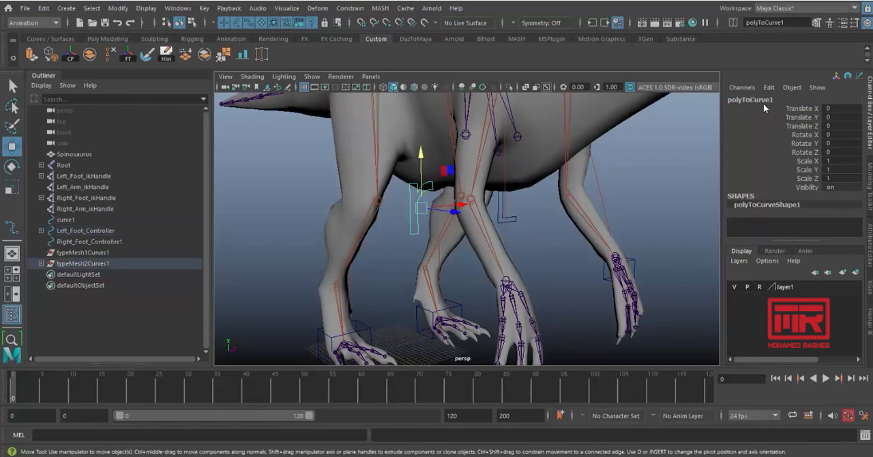
click(763, 103)
key(ctrl+v)
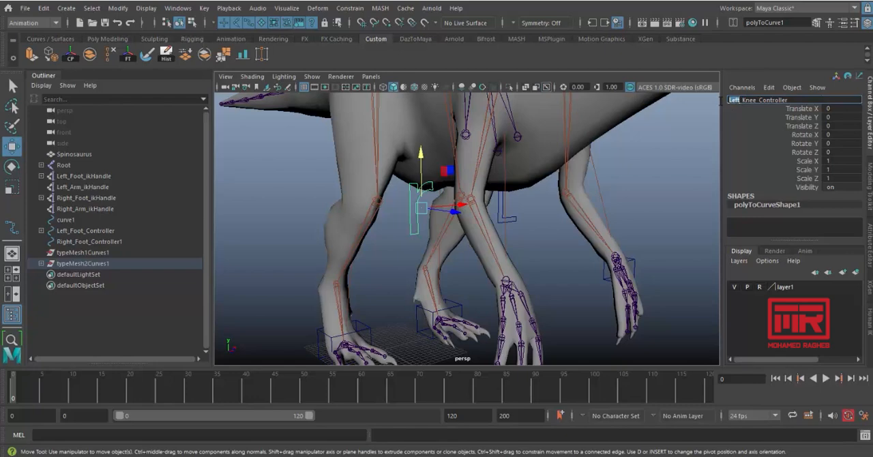
key(BackSpace)
key(Return)
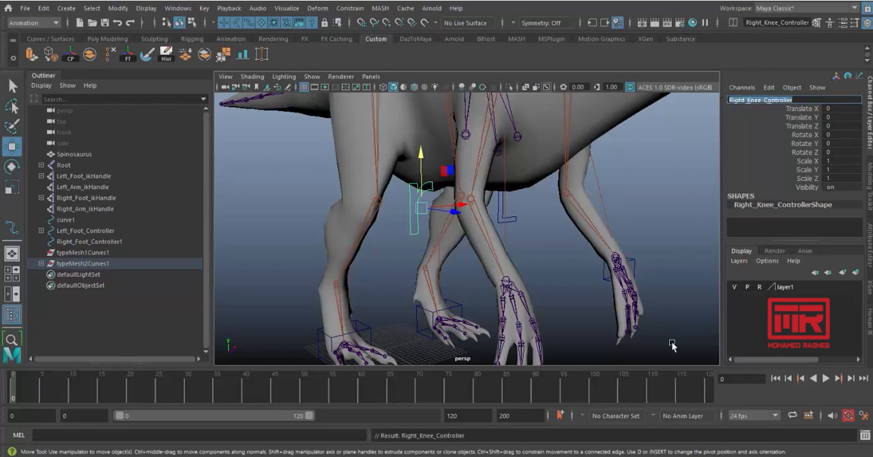
Stop the running session in Time Tracker, minimize its window and dismiss the notification
click(537, 428)
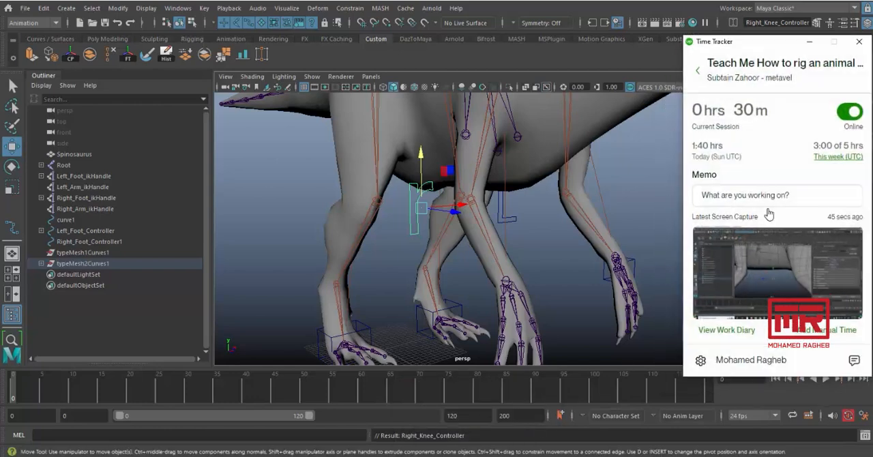
click(861, 112)
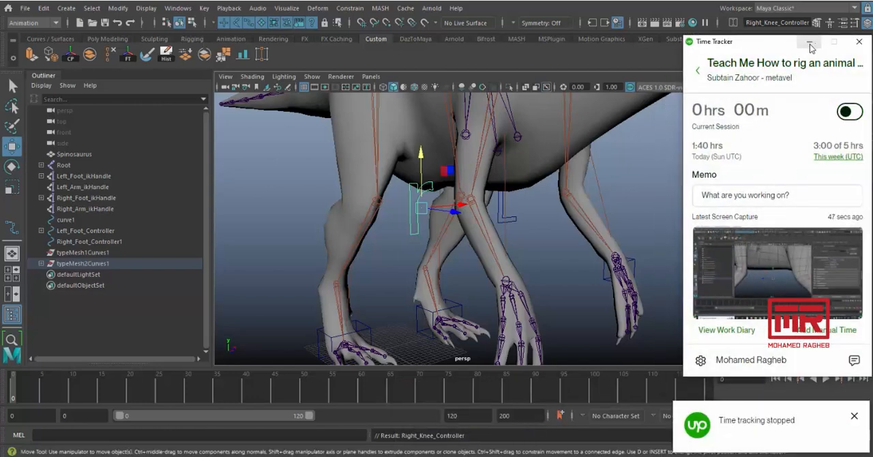
click(809, 43)
click(853, 415)
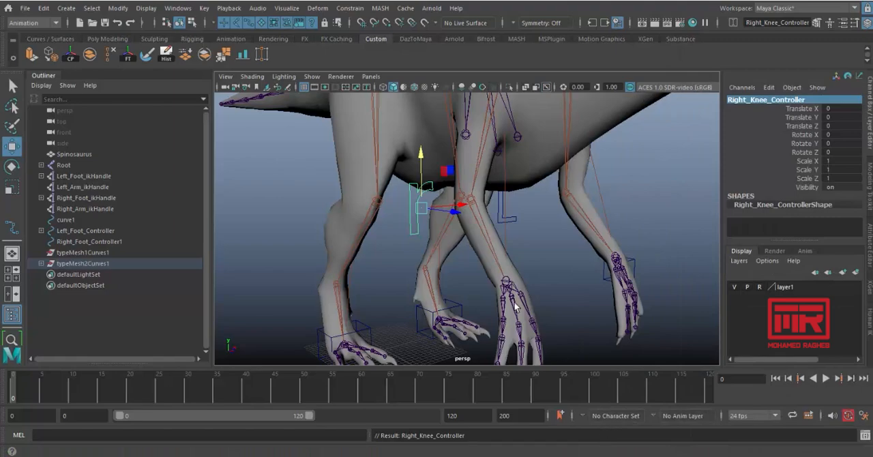
Test the right foot controller by moving it up off the ground, and undo the move
alt+drag(459, 236, 606, 267)
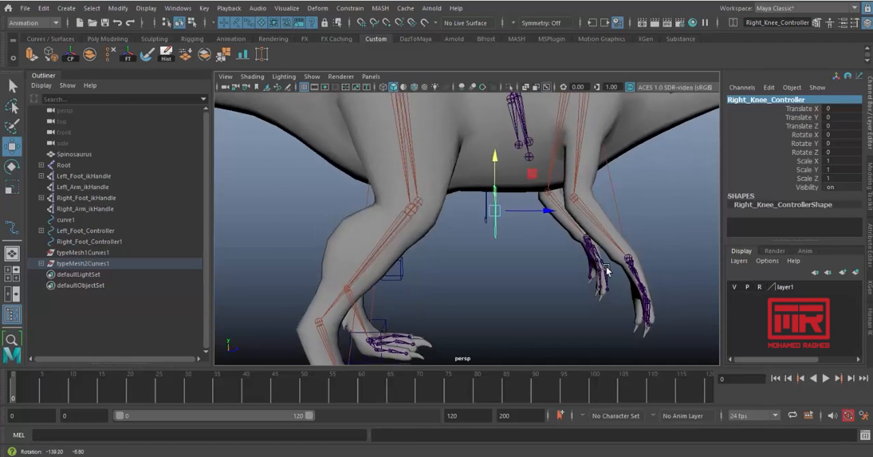
key(F9)
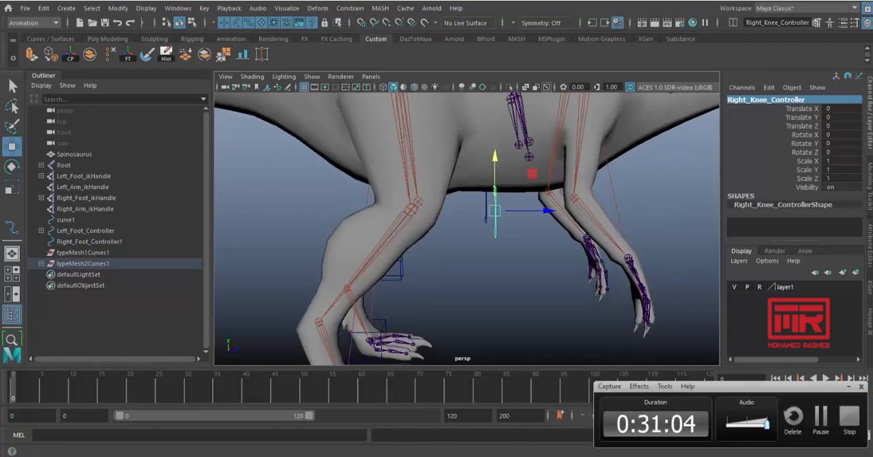
alt+drag(565, 306, 512, 247)
alt+middle_drag(512, 248, 569, 135)
scroll(386, 245, up, 1)
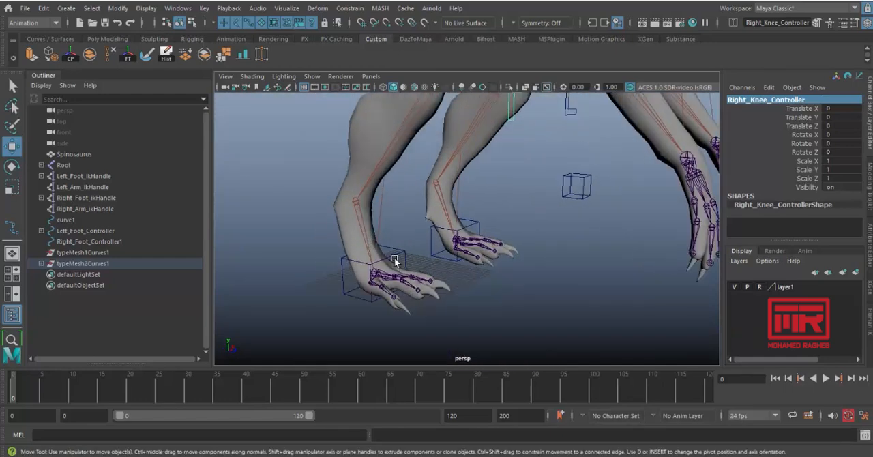
click(403, 249)
drag(373, 274, 363, 239)
key(ctrl+z)
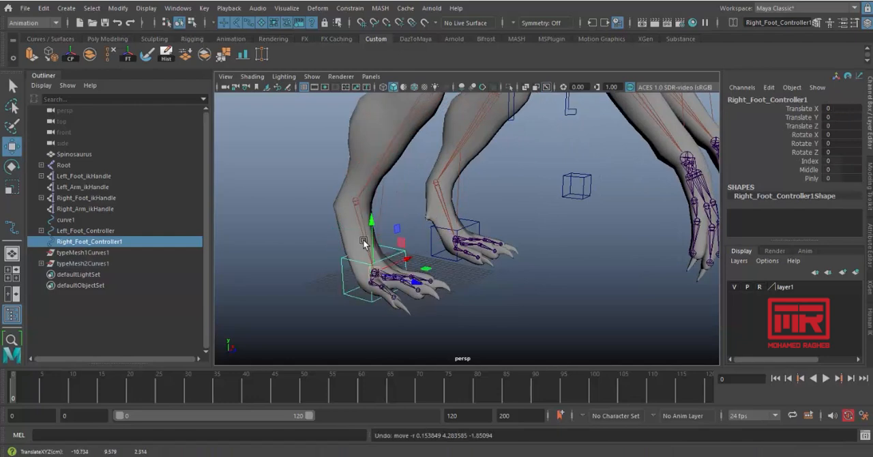
Add the Right_Ball joint to the selected right foot controller and orient-constrain the joint to it
alt+drag(425, 215, 477, 314)
key(q)
scroll(386, 265, up, 4)
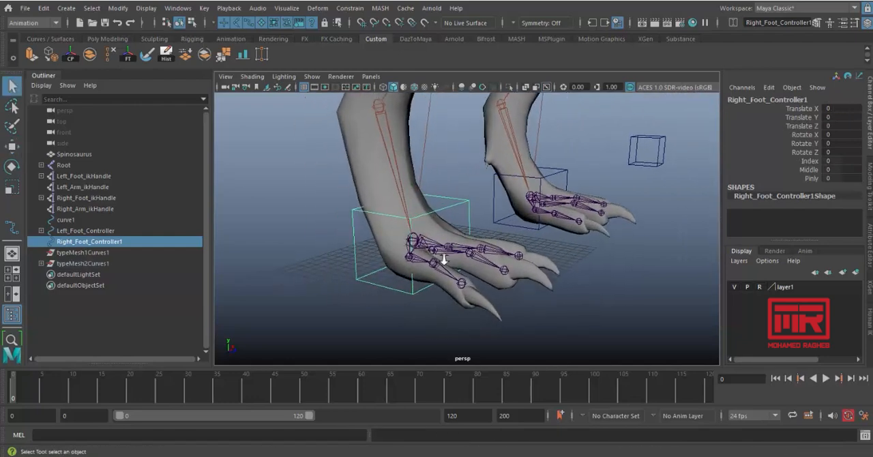
shift+click(386, 264)
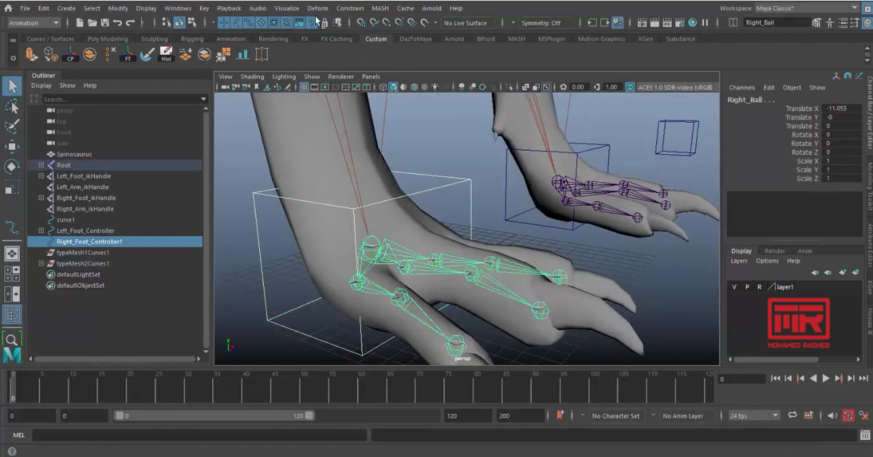
click(351, 8)
click(375, 61)
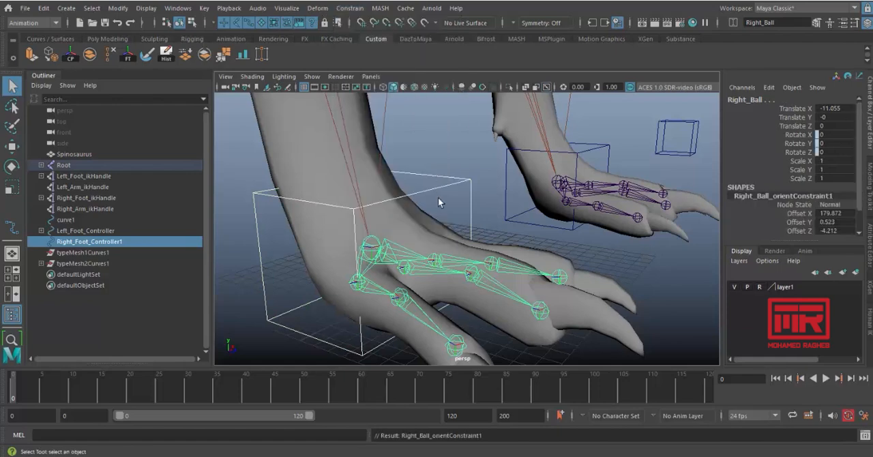
Test the right foot controller by rotating it, and undo the rotation
alt+drag(444, 157, 466, 178)
click(466, 178)
key(e)
drag(412, 214, 401, 238)
key(ctrl+z)
key(w)
Add a pole vector constraint to Right_Foot_ikHandle, driven by Right_Knee_Controller
alt+right_drag(448, 234, 359, 176)
alt+drag(359, 178, 511, 225)
alt+middle_drag(477, 238, 496, 191)
alt+right_drag(496, 191, 535, 323)
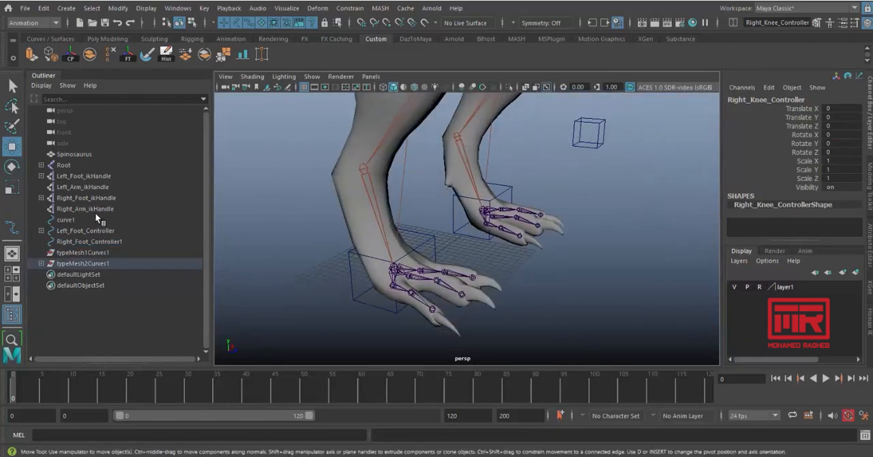
click(90, 197)
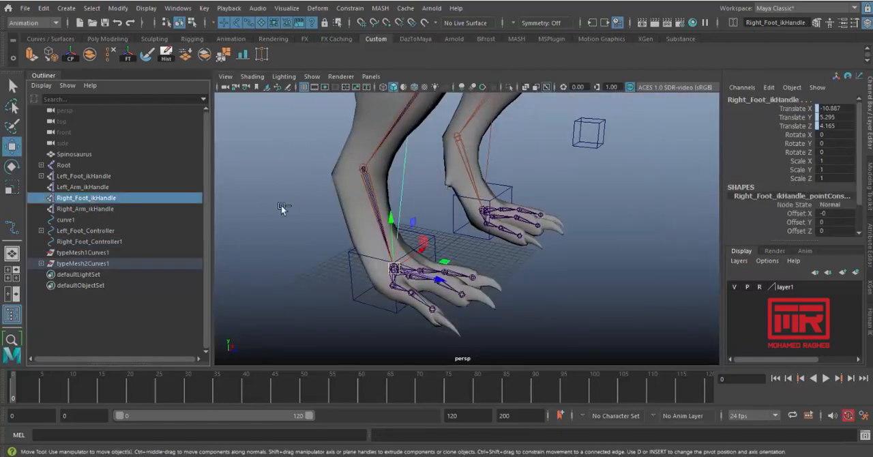
click(348, 9)
click(380, 91)
Test the right knee controller by moving it away from its rest position, and undo the move
mouse_move(382, 204)
alt+right_down()
mouse_move(330, 193)
mouse_move(382, 208)
alt+right_up()
alt+drag(510, 250, 517, 212)
click(518, 211)
click(517, 194)
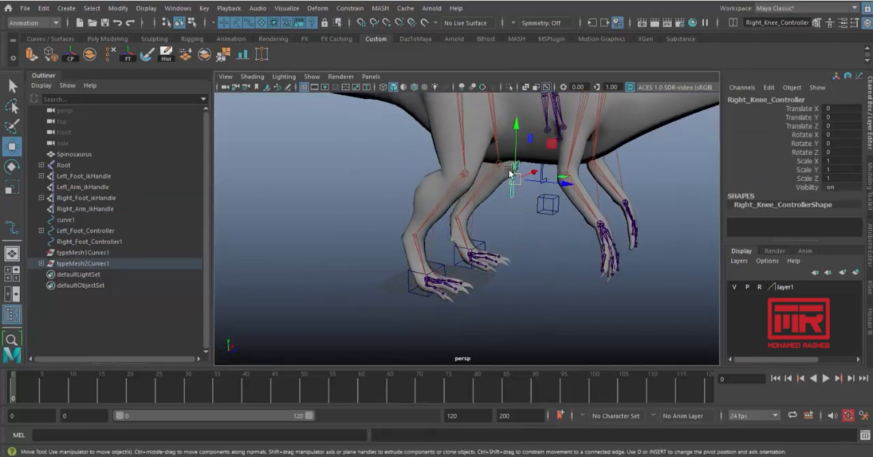
drag(514, 178, 482, 188)
key(ctrl+z)
Parent Right_Knee_Controller under Right_Foot_Controller1
alt+drag(482, 267, 481, 248)
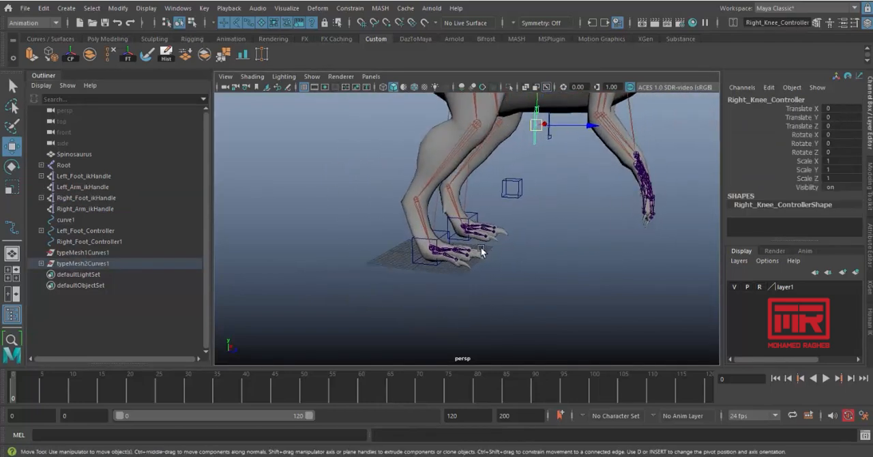
click(414, 265)
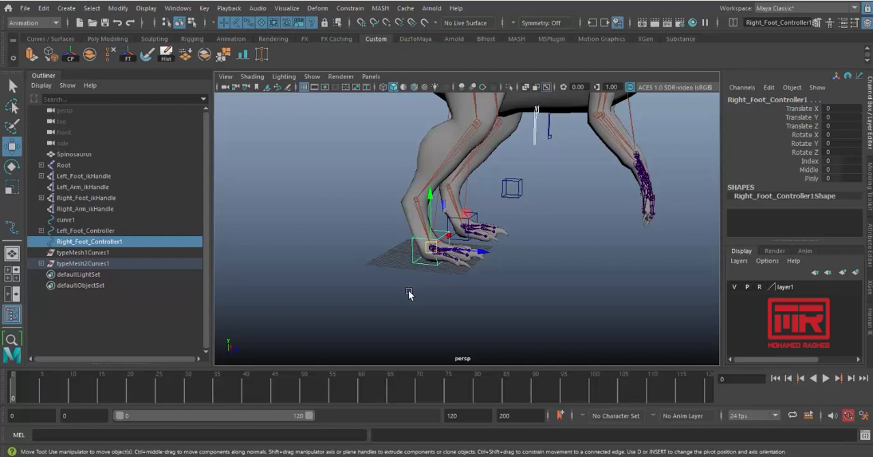
key(p)
click(416, 258)
Test both foot controllers by selecting and moving them together, and undo the move
alt+drag(487, 290, 477, 275)
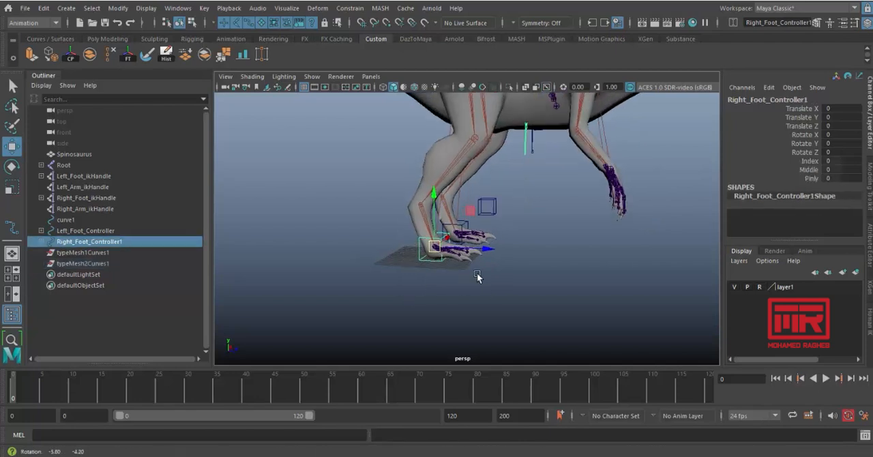
shift+click(464, 230)
drag(453, 240, 497, 192)
key(ctrl+z)
Test rotating both foot controllers together, undo the rotation and clear the selection
alt+right_drag(487, 267, 532, 306)
alt+drag(532, 306, 437, 304)
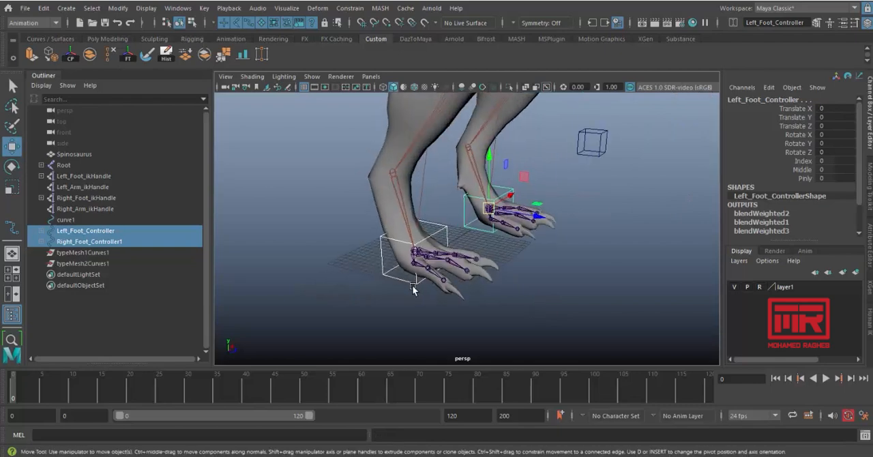
key(e)
mouse_move(468, 224)
mouse_down()
mouse_move(482, 230)
mouse_move(526, 208)
mouse_move(496, 214)
mouse_move(474, 239)
mouse_up()
key(ctrl+z)
click(420, 276)
Open Set Driven Key and load Right_Foot_Controller1 as the driver with its Index attribute
alt+drag(420, 275, 467, 249)
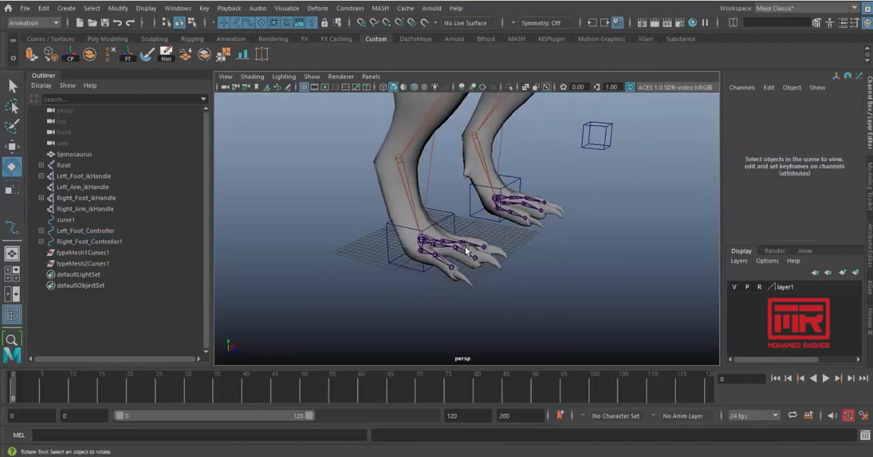
alt+right_drag(467, 250, 602, 312)
alt+drag(602, 312, 492, 258)
click(462, 158)
alt+drag(466, 160, 295, 132)
click(291, 140)
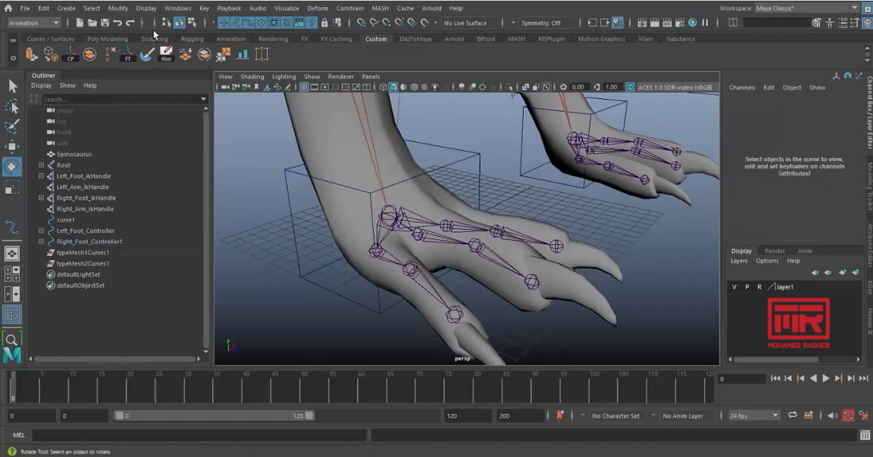
click(204, 8)
mouse_move(236, 104)
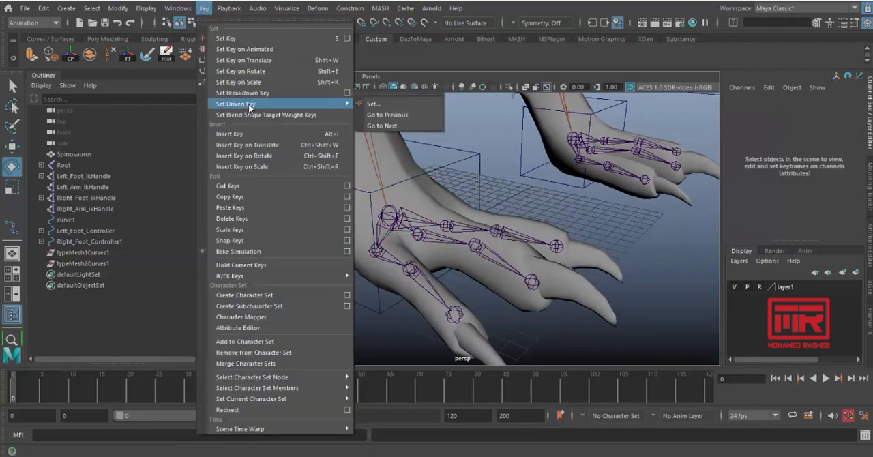
click(394, 100)
drag(224, 21, 169, 62)
alt+drag(369, 145, 484, 169)
click(497, 142)
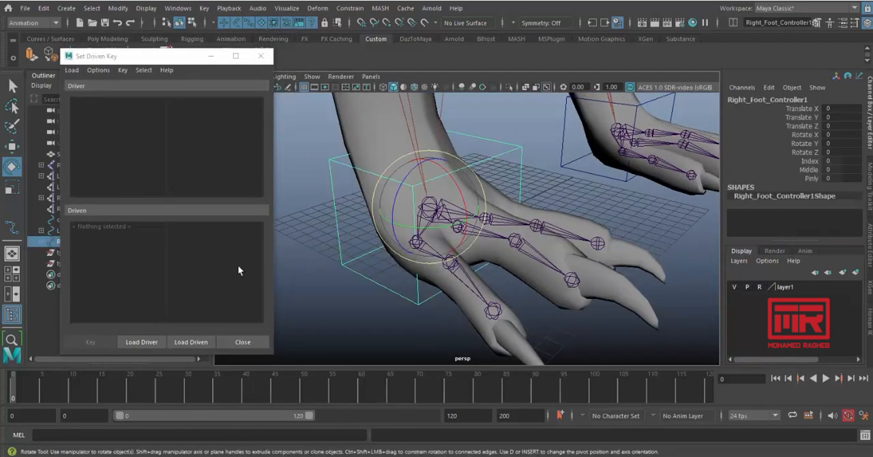
click(143, 341)
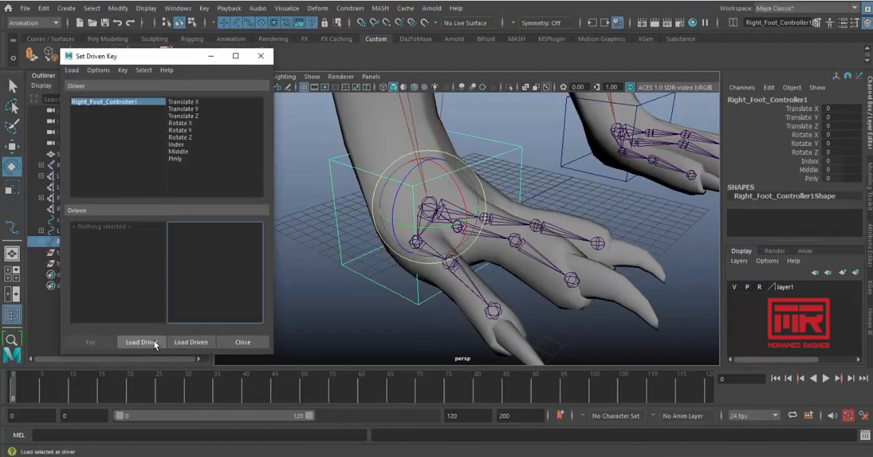
click(176, 144)
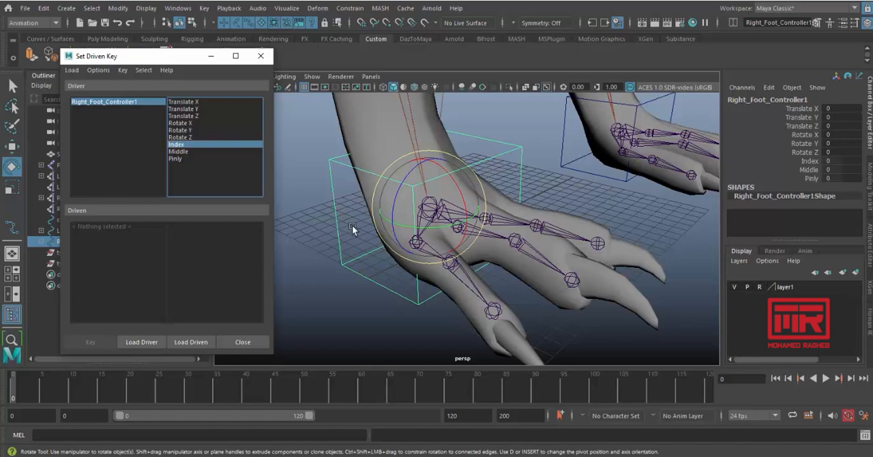
Load the joints Right_Index_toe_01 and Right_Index_toe_02 as the driven objects
alt+drag(497, 248, 580, 201)
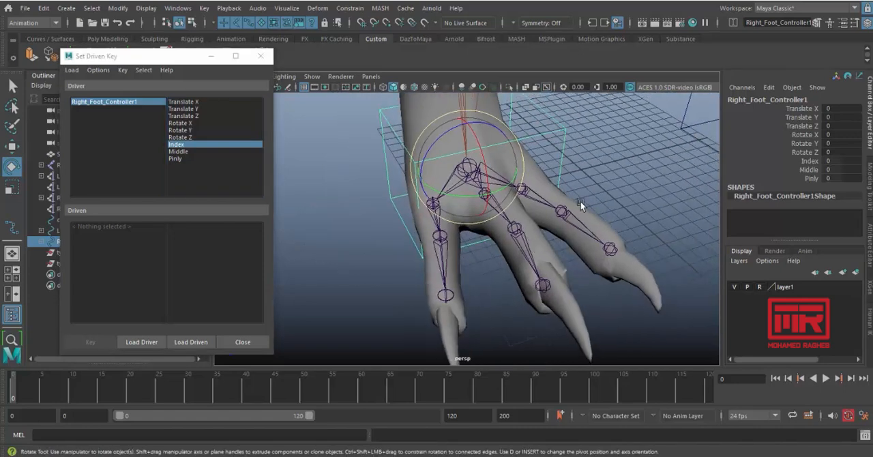
click(540, 197)
shift+click(588, 231)
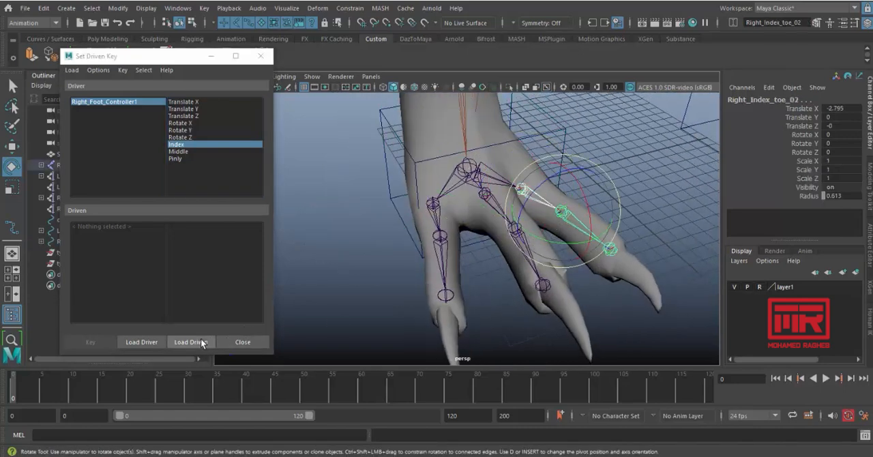
click(201, 342)
Set a driven key on Rotate X, Y and Z of both right index toe joints with Index at 0
drag(116, 225, 115, 233)
drag(180, 254, 184, 271)
alt+drag(464, 263, 362, 258)
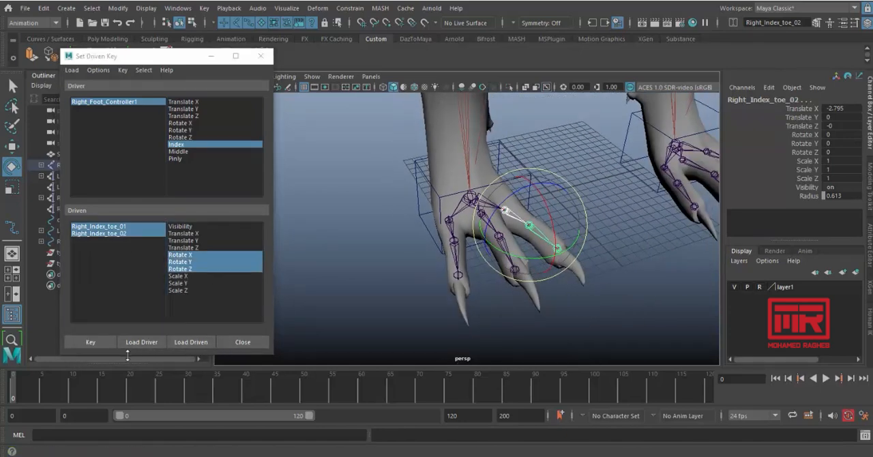
click(104, 344)
alt+drag(475, 263, 463, 277)
Set the right foot controller's Index to 5 and reselect the two driven index toe joints
click(100, 230)
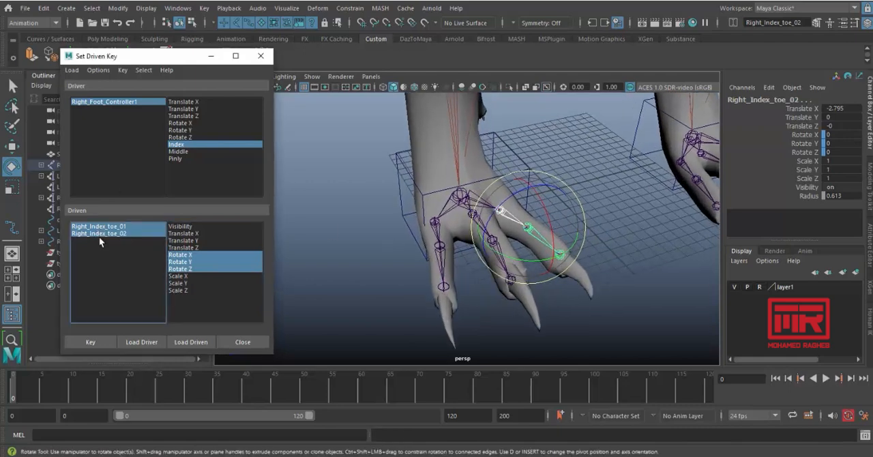
click(117, 101)
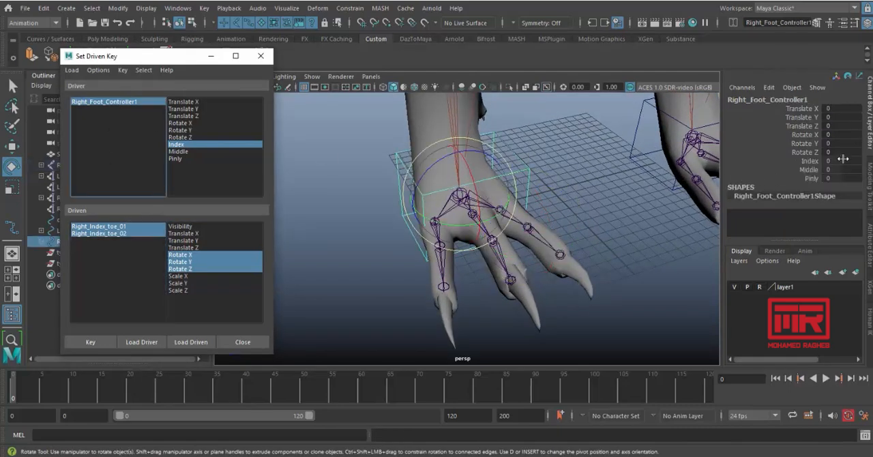
click(843, 159)
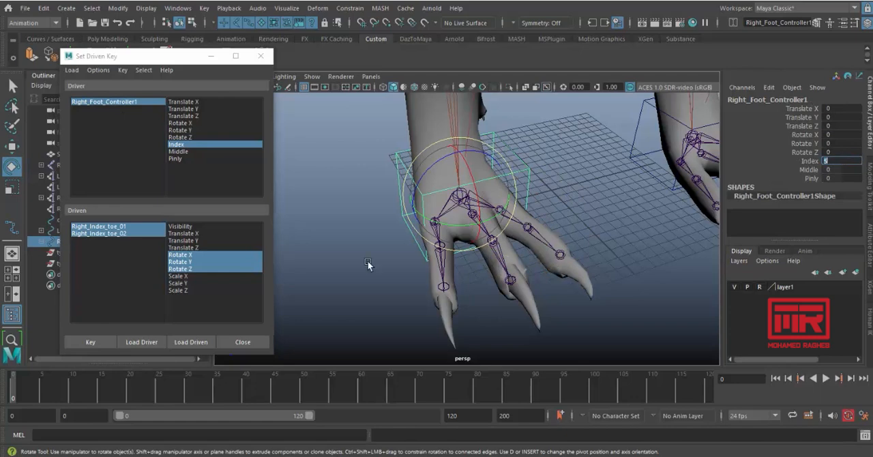
click(135, 260)
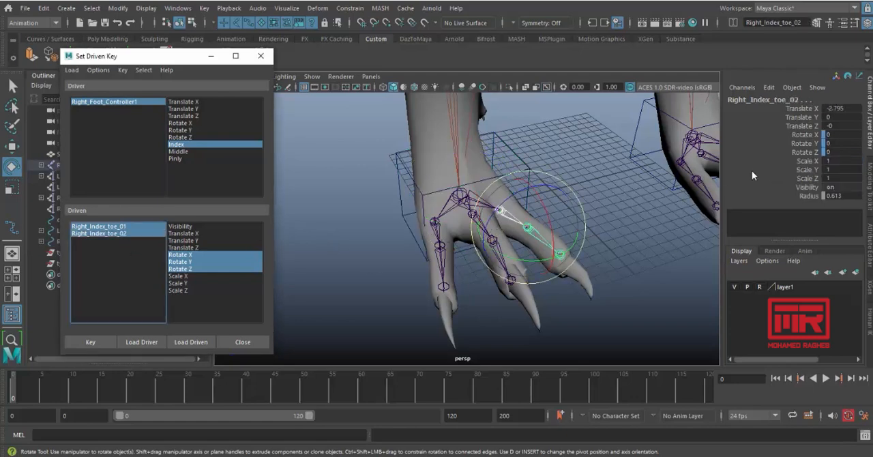
Try a Rotate Z of 22 on both right index toe joints and check the toe's bend direction
click(830, 152)
text(25)
key(Return)
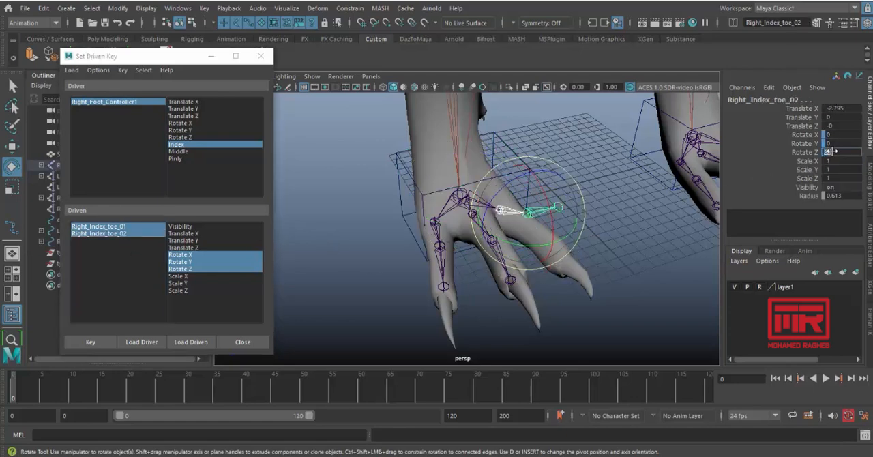
alt+drag(624, 229, 550, 234)
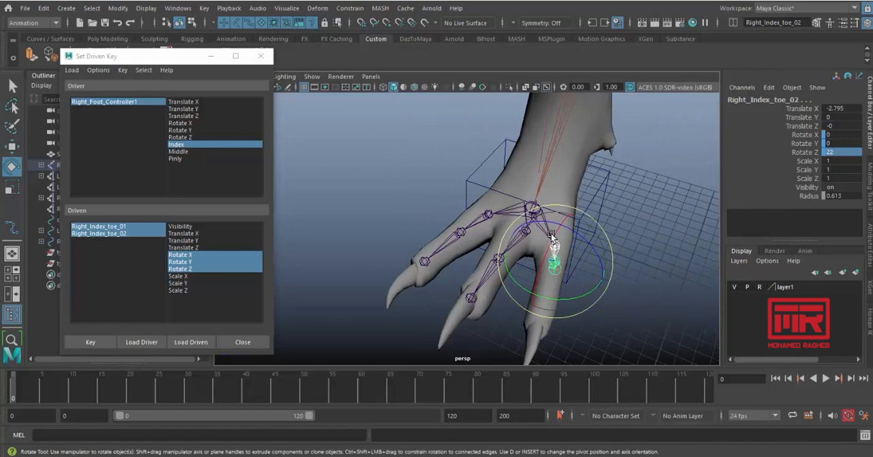
key(minus)
key(2)
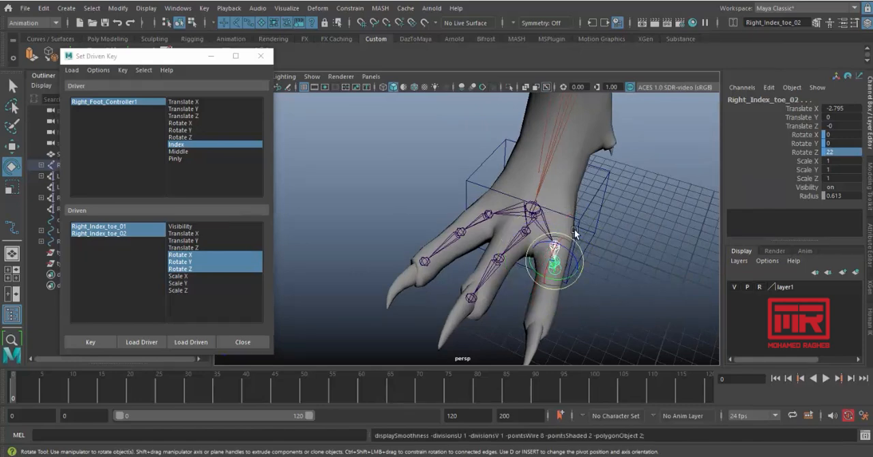
Set Rotate Z of both right index toe joints to -22 and set a driven key for the pose
double_click(849, 153)
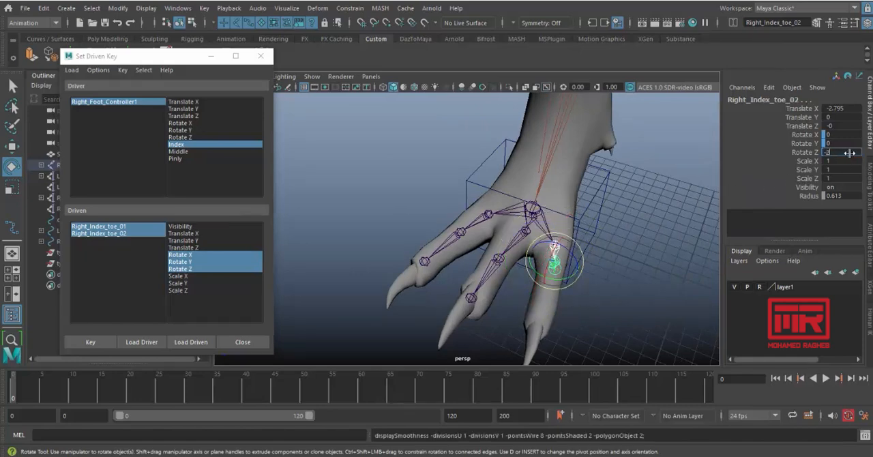
text(-22)
key(Return)
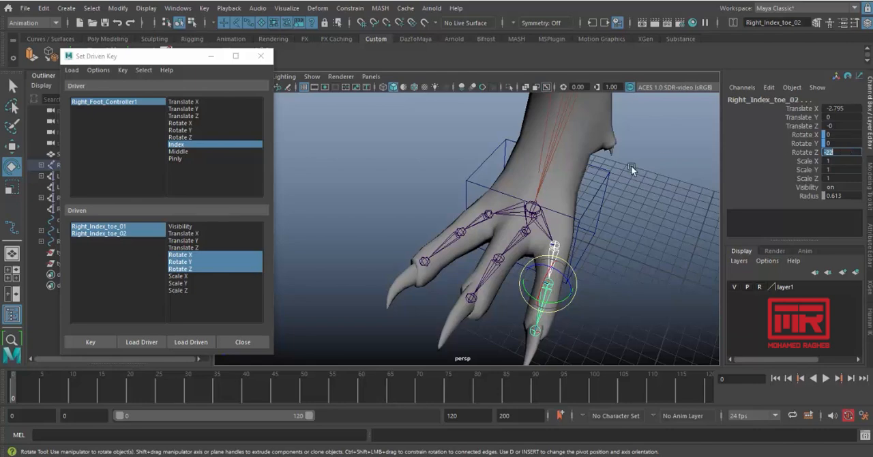
alt+drag(631, 165, 422, 225)
click(89, 343)
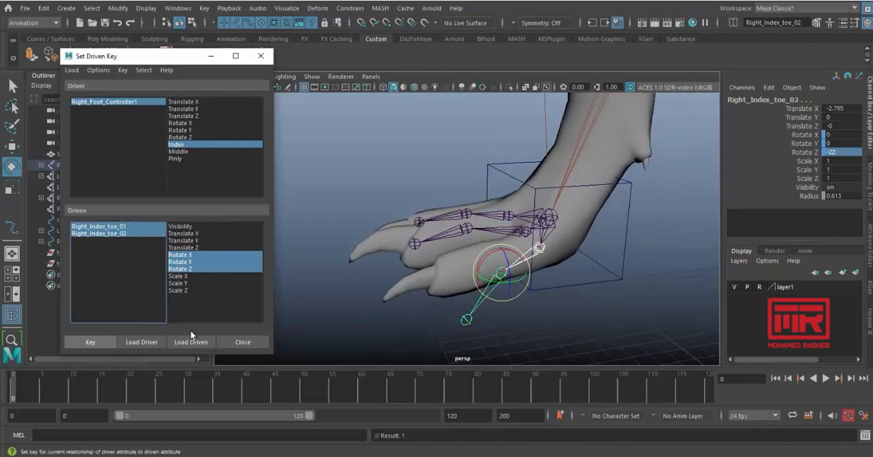
Set a driven key with the right foot controller's Index at -5 and both index toe joints at Rotate Z 13
alt+drag(328, 273, 559, 239)
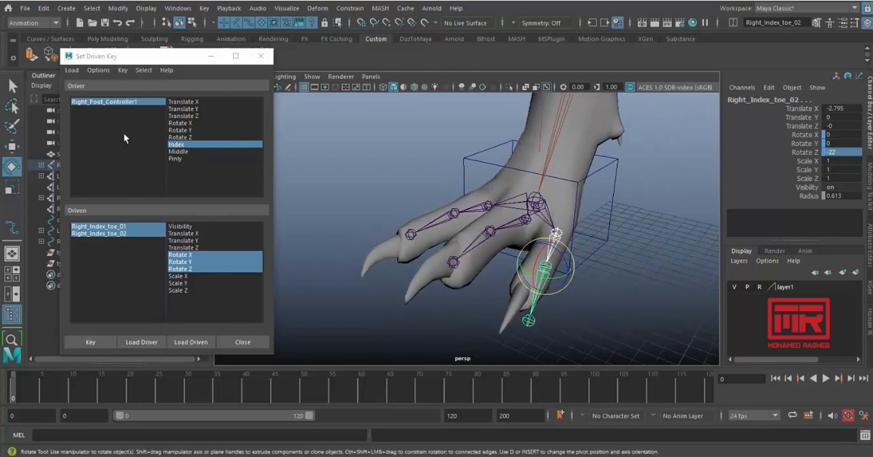
click(120, 102)
double_click(828, 161)
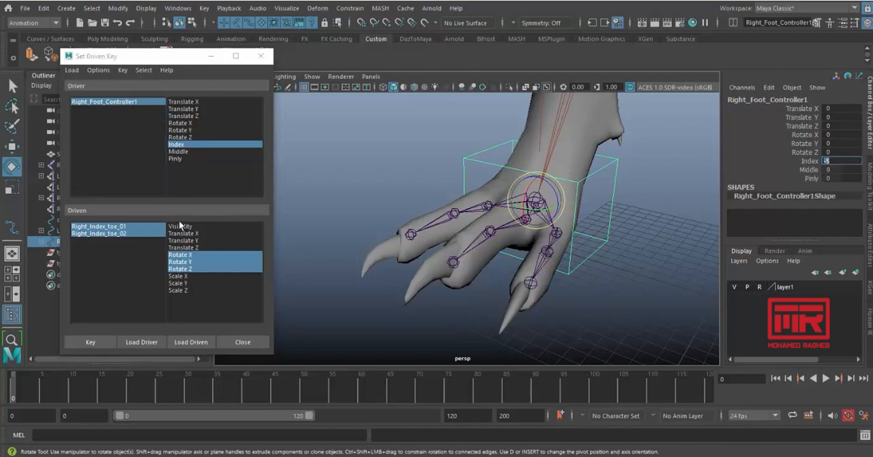
click(99, 226)
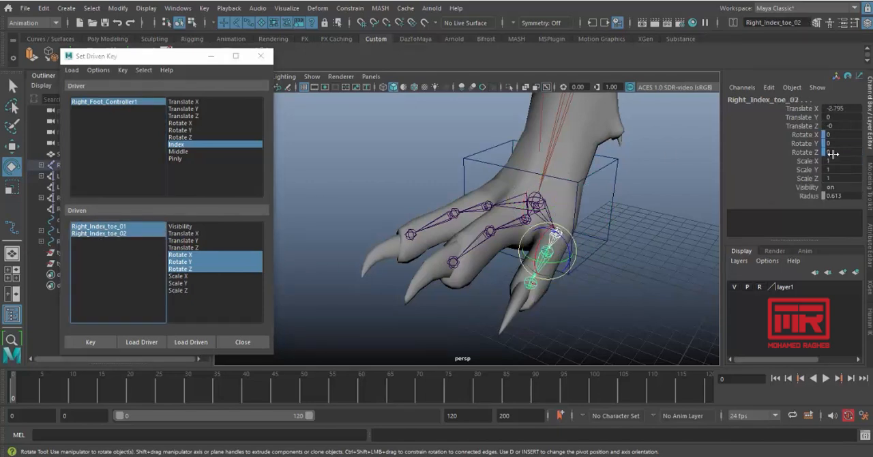
double_click(831, 154)
key(Return)
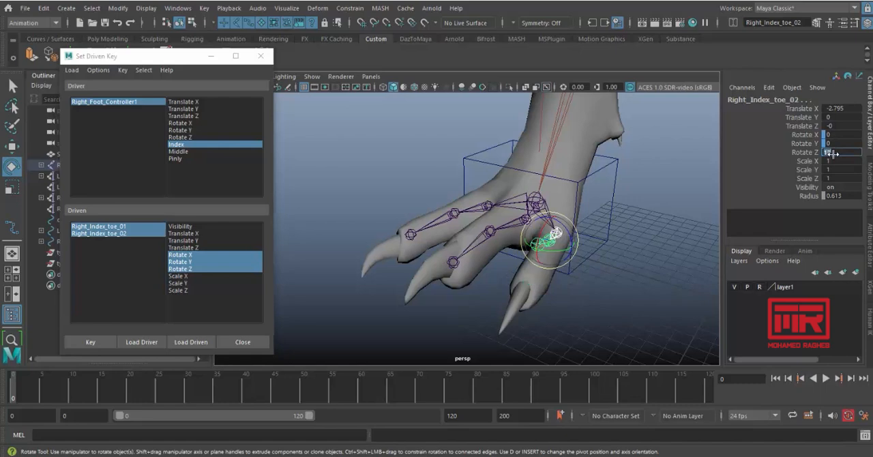
alt+drag(516, 191, 481, 198)
click(105, 338)
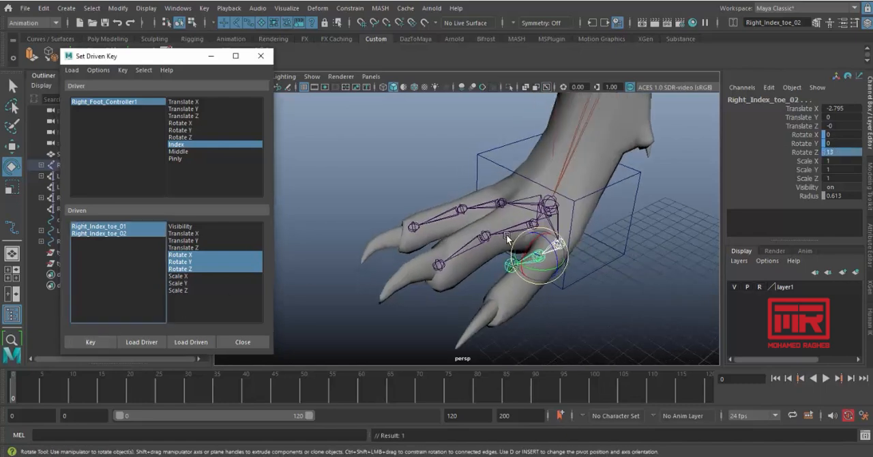
Choose Middle as the driver attribute and load Right_Middle_toe_01 and Right_Middle_toe_02 as the driven joints
alt+drag(508, 238, 528, 268)
click(180, 151)
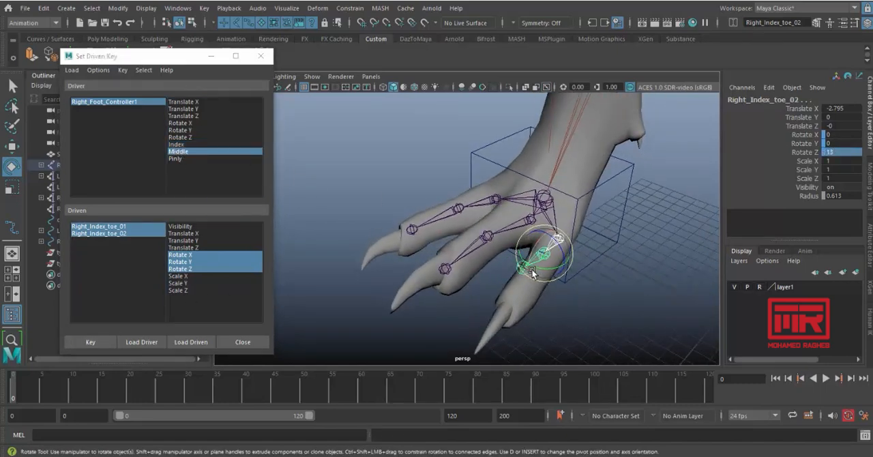
key(q)
click(506, 230)
shift+click(468, 251)
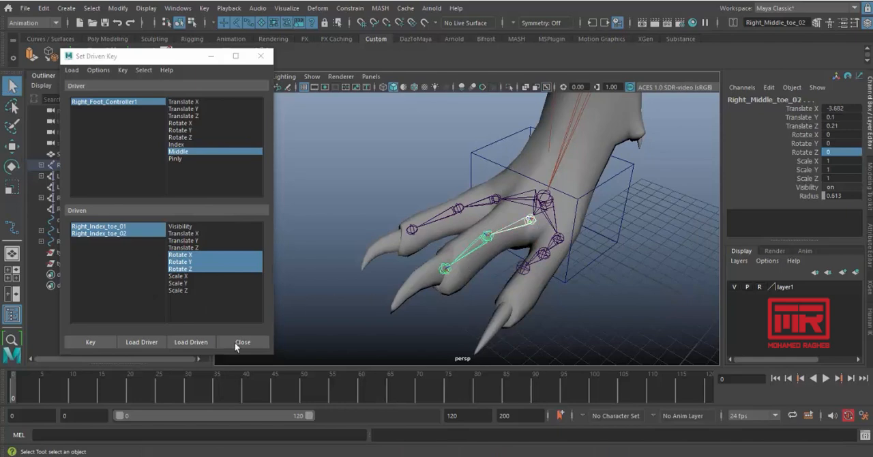
click(192, 342)
Set a driven key on Rotate X, Y and Z of both right middle toe joints in their rest pose
drag(120, 225, 147, 287)
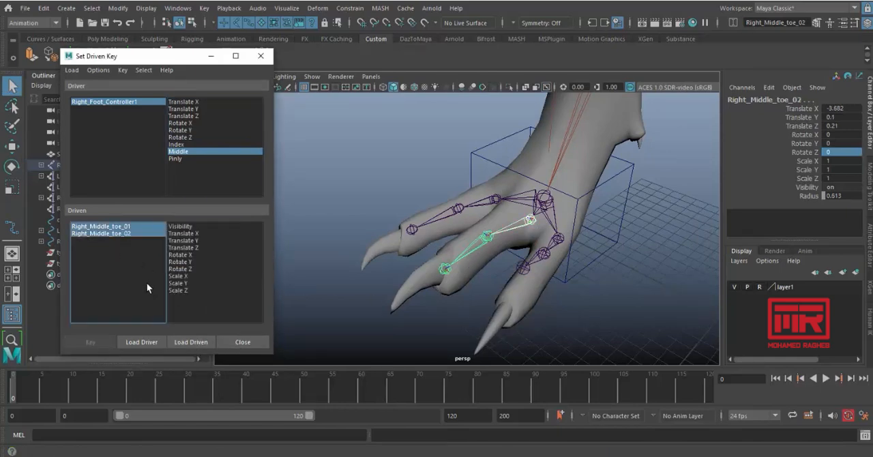
drag(189, 255, 190, 270)
click(90, 342)
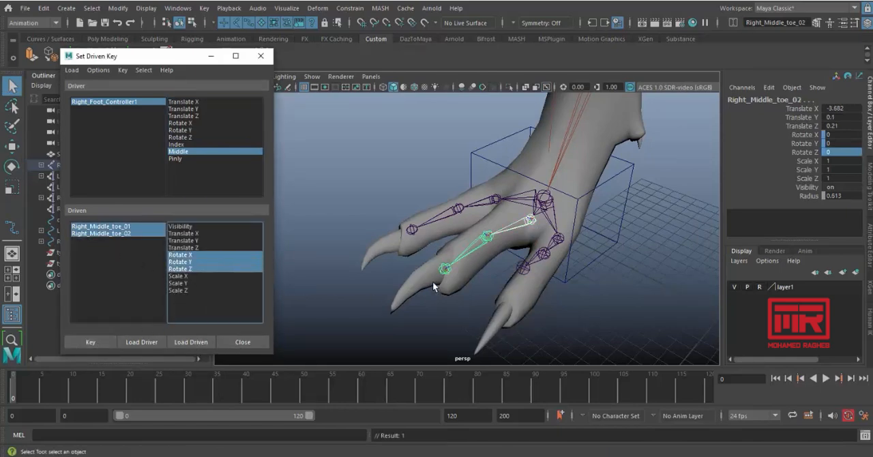
Try to pose the right middle toe with the foot controller's Middle at 5 and both toe joints at Rotate Z -22
alt+drag(498, 239, 521, 234)
click(116, 103)
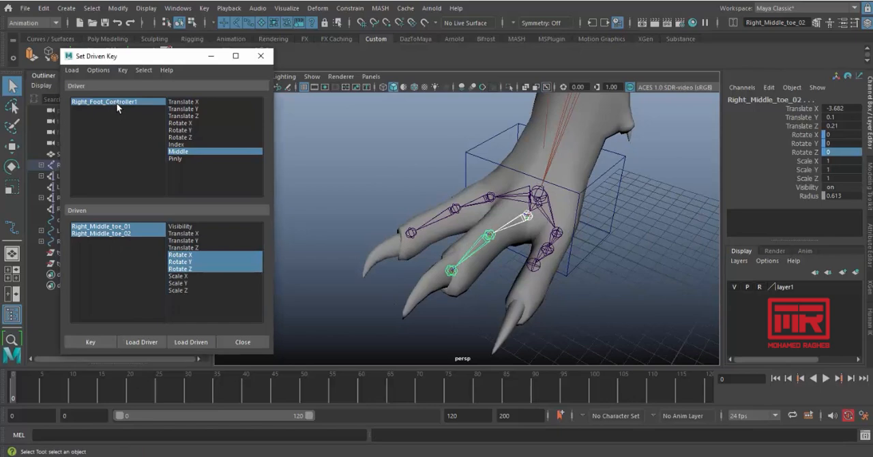
double_click(836, 170)
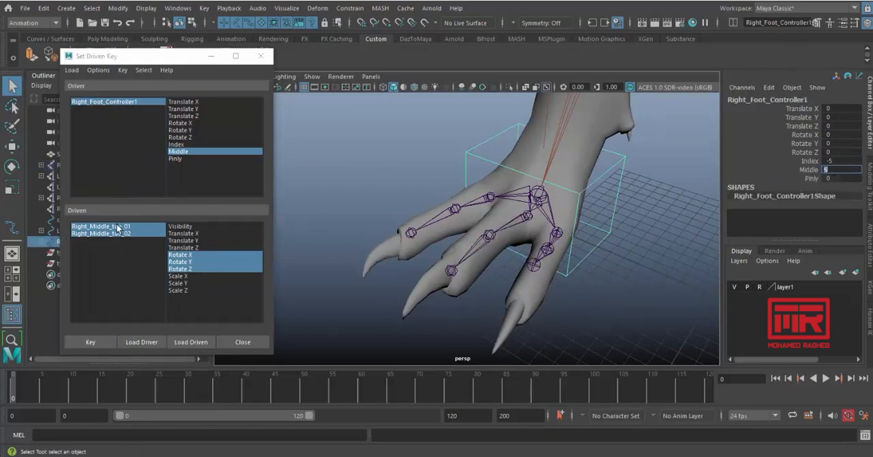
drag(118, 229, 140, 246)
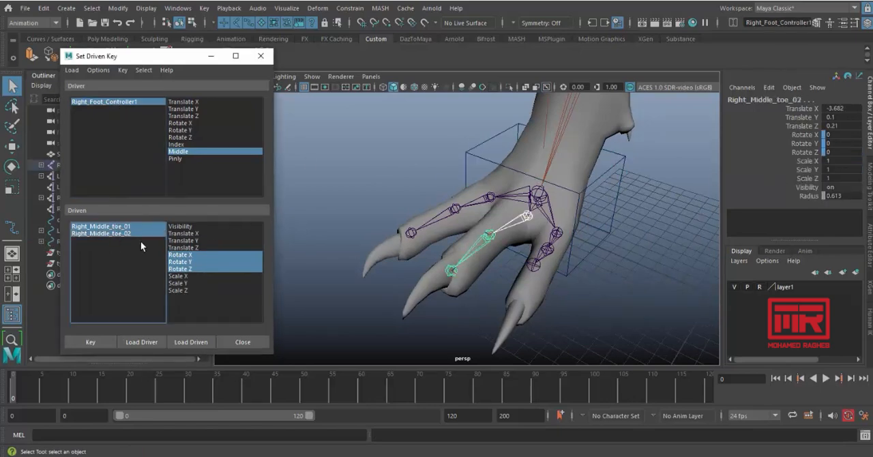
double_click(844, 151)
key(Return)
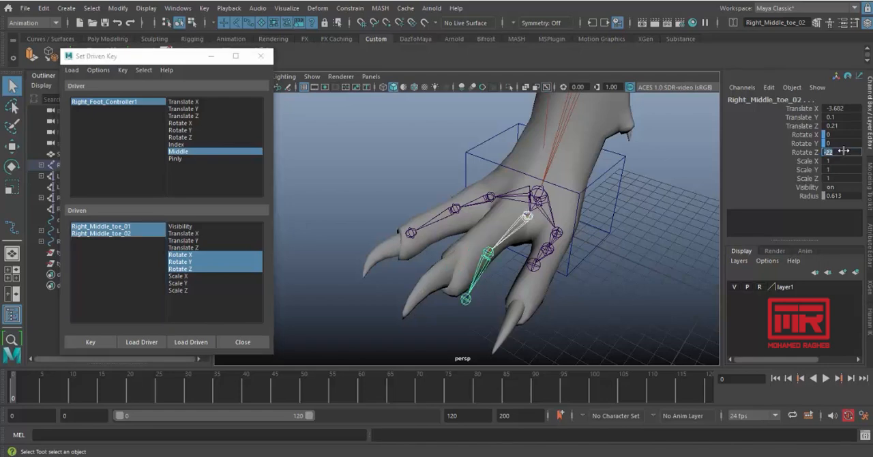
alt+drag(539, 217, 550, 216)
Set a driven key with the right foot controller's Middle at -5 and both middle toe joints at Rotate Z 13
click(103, 101)
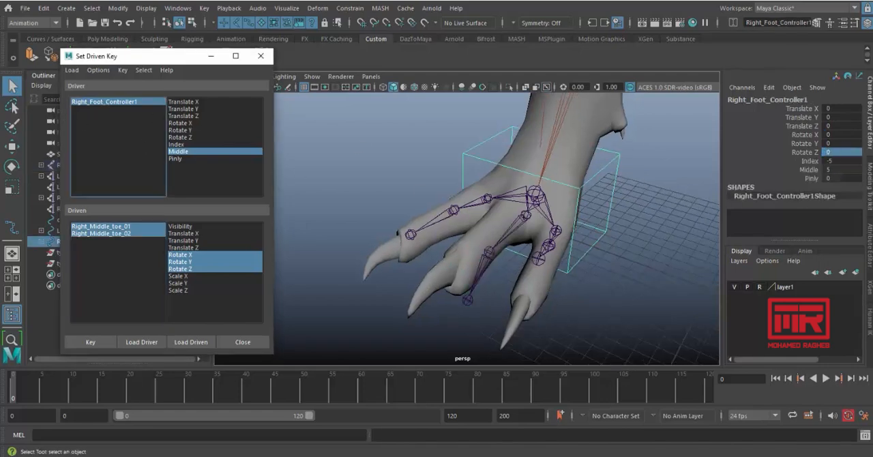
double_click(836, 170)
text(-5)
key(Return)
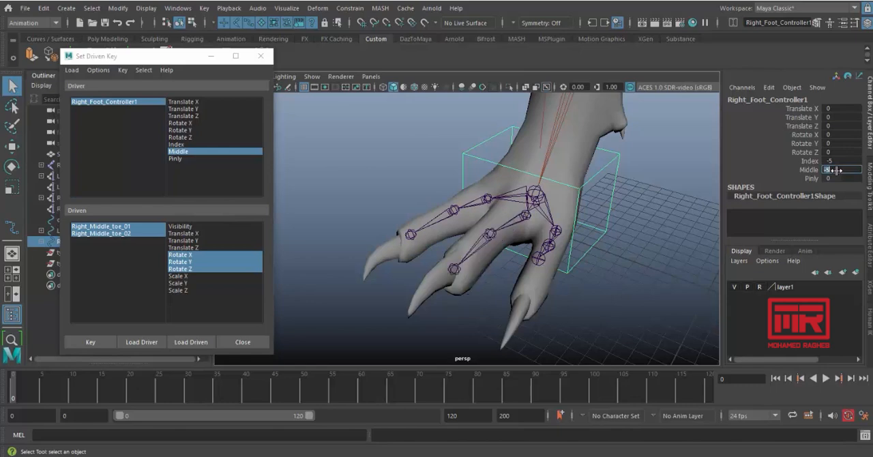
drag(130, 226, 132, 234)
alt+drag(558, 242, 551, 238)
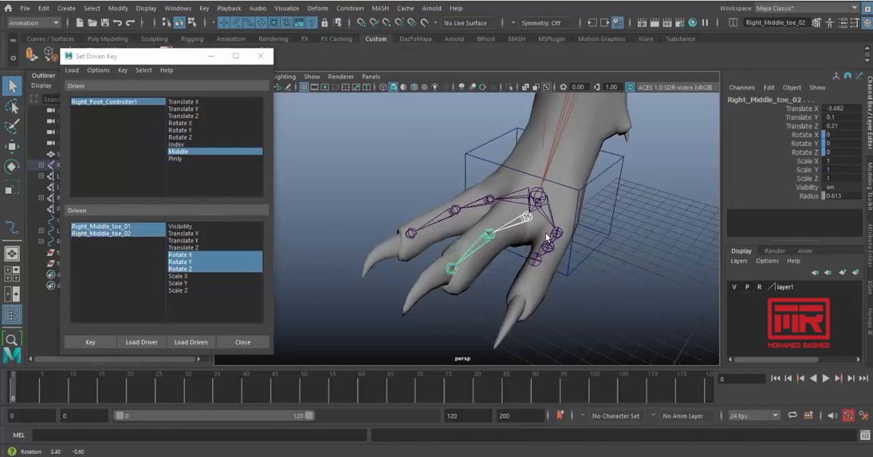
click(828, 153)
ctrl+drag(829, 152, 828, 152)
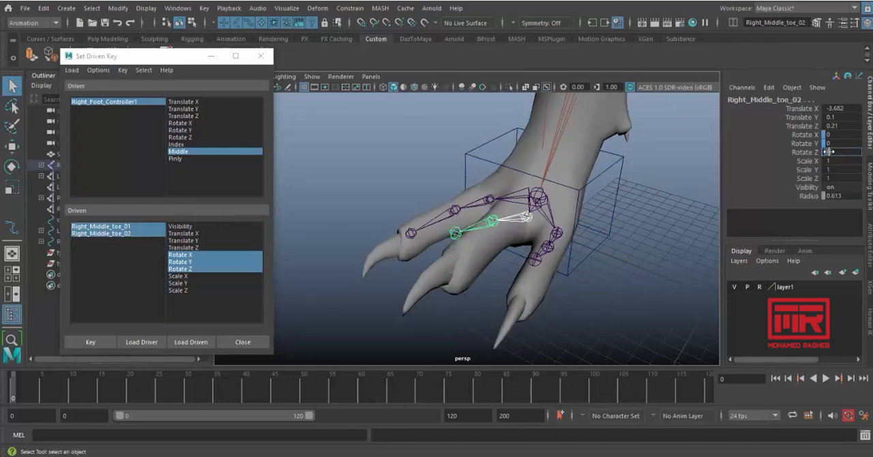
alt+drag(483, 253, 455, 256)
click(90, 341)
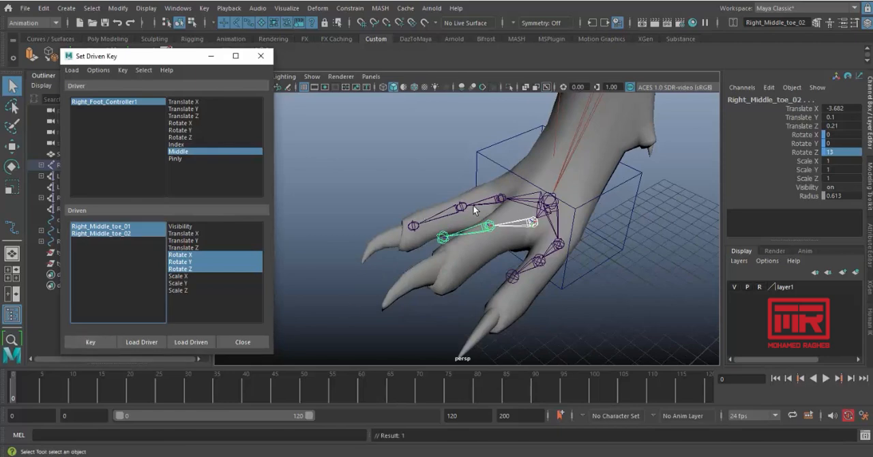
Load Right_Pinky_toe_01 and Right_Pinky_toe_02 as driven by Pinly and key their Rotate X, Y and Z in the rest pose
alt+drag(473, 205, 468, 205)
click(175, 158)
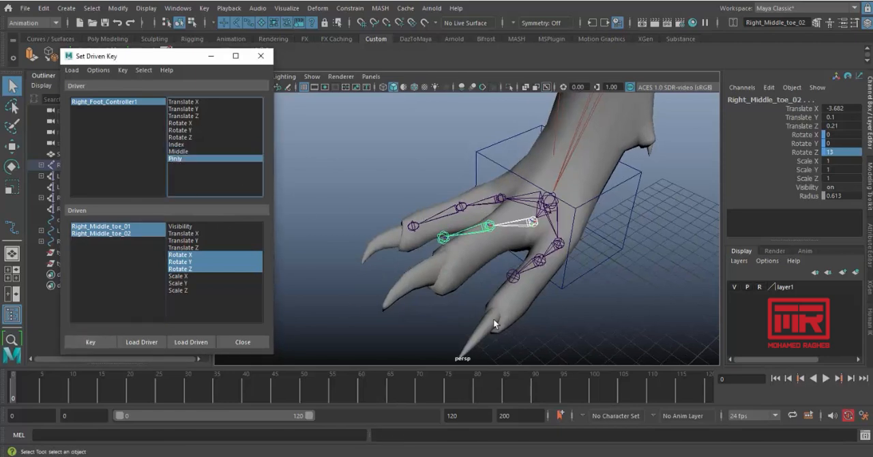
click(463, 208)
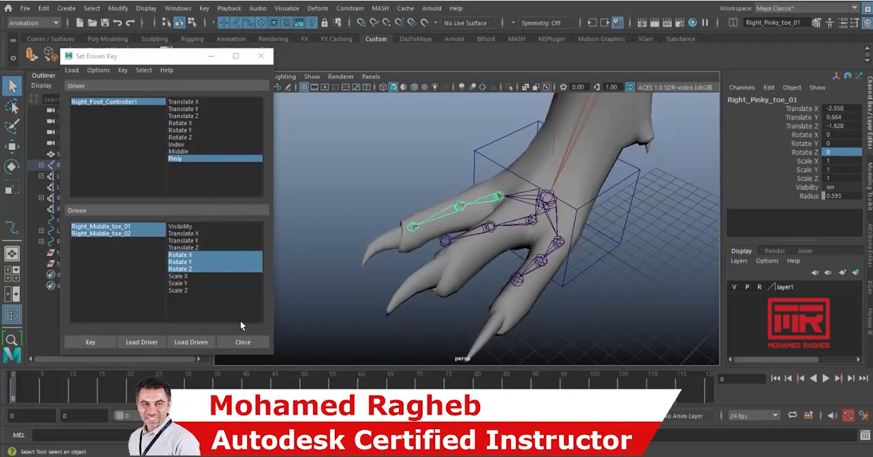
shift+click(439, 217)
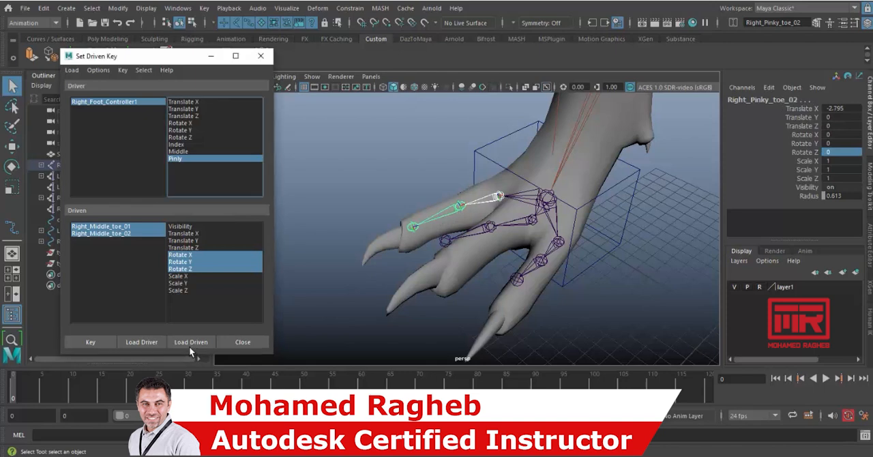
click(191, 343)
drag(120, 225, 183, 270)
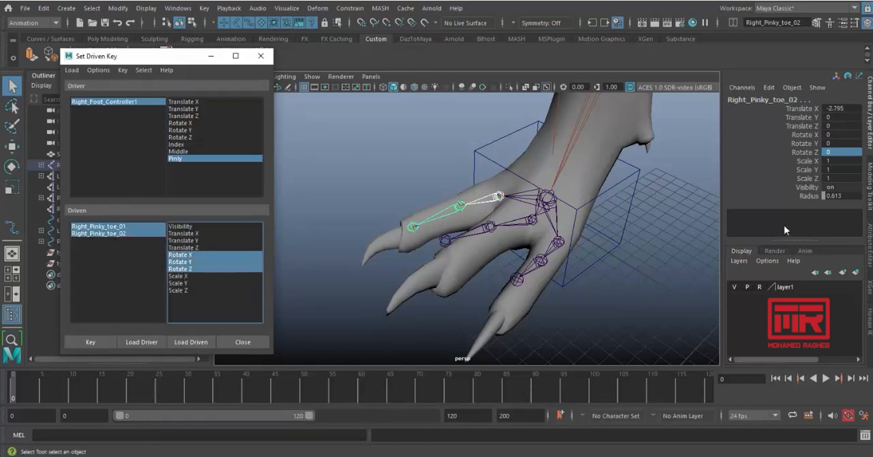
click(96, 342)
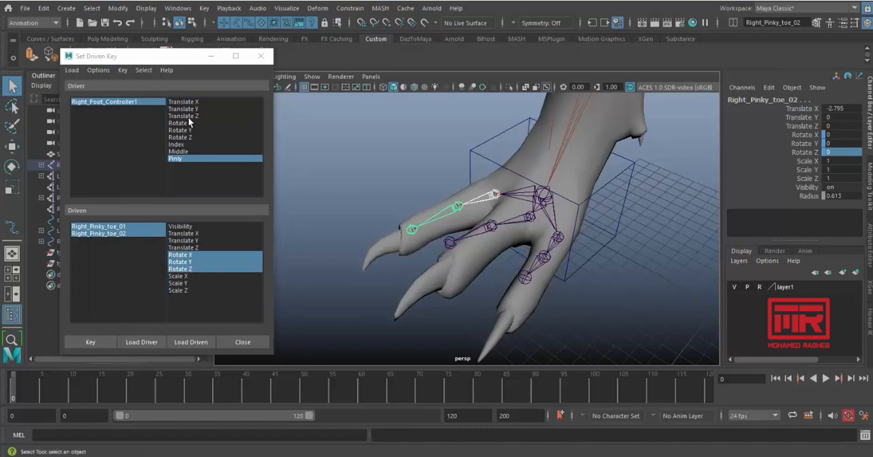
Set a driven key with the right foot controller's Pinly at 5 and both pinky toe joints at Rotate Z -22
click(137, 102)
double_click(836, 178)
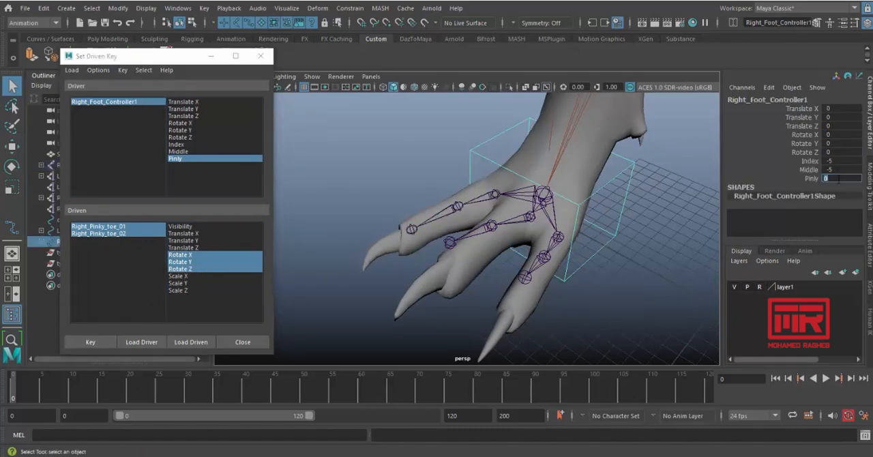
click(88, 229)
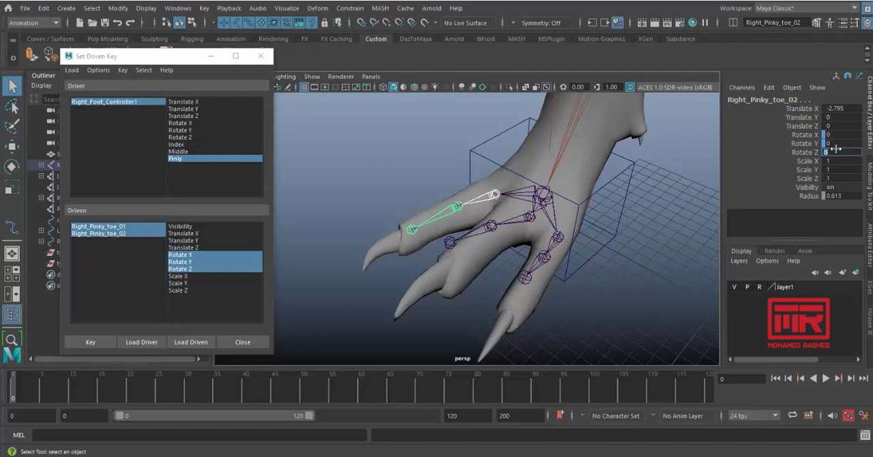
click(836, 148)
text(-20)
key(Return)
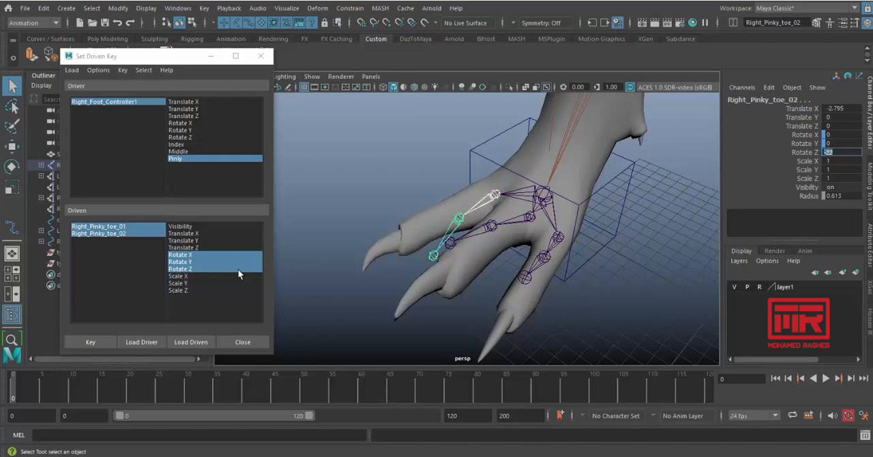
click(85, 347)
Set a driven key with the right foot controller's Pinly at -5 and both pinky toe joints at Rotate Z 13
alt+drag(330, 208, 341, 208)
click(129, 102)
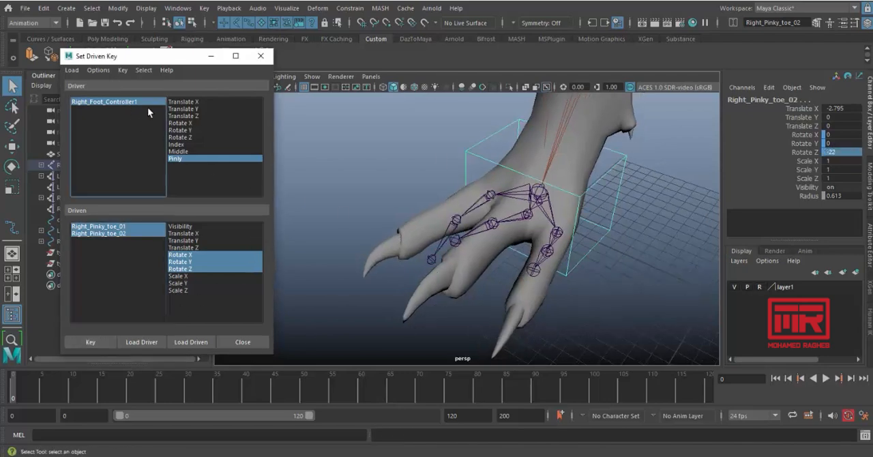
click(829, 177)
text(-5)
key(Return)
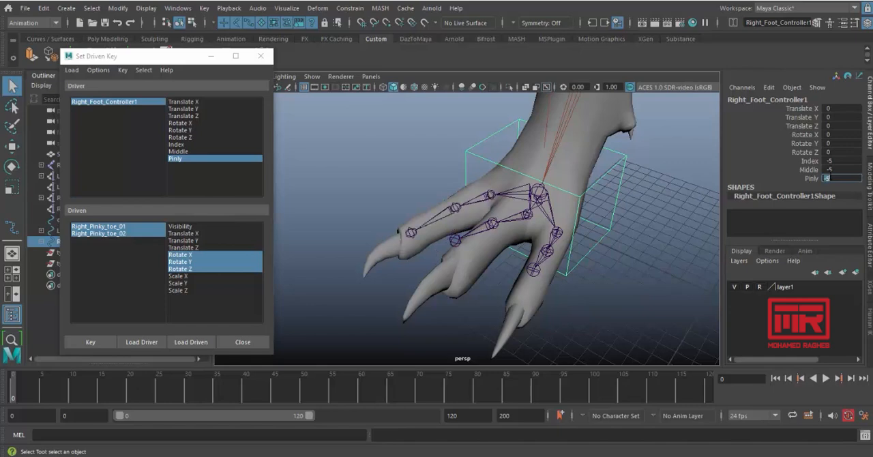
drag(100, 226, 102, 234)
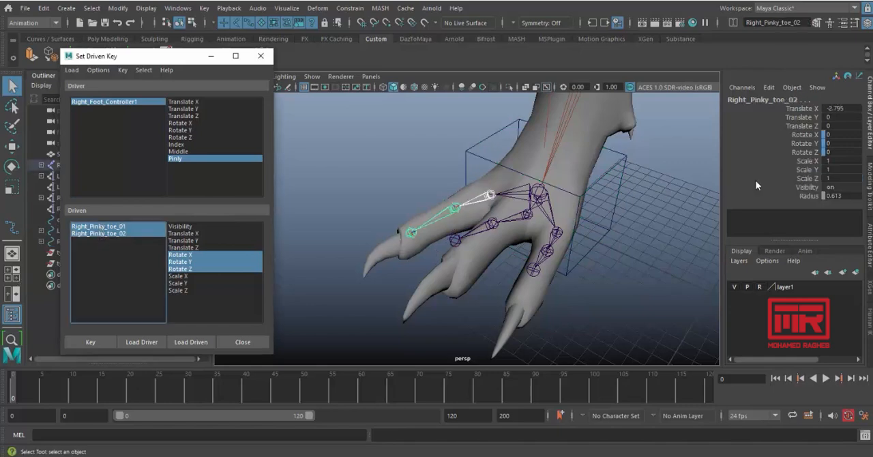
click(852, 153)
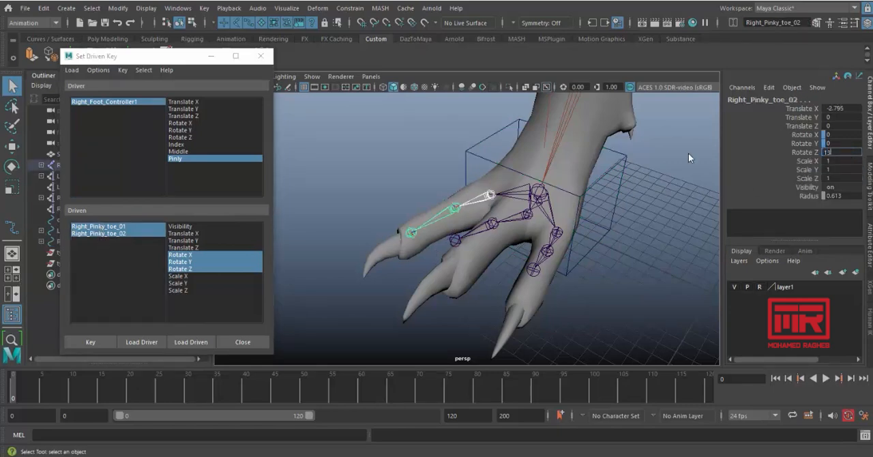
text(13)
key(Return)
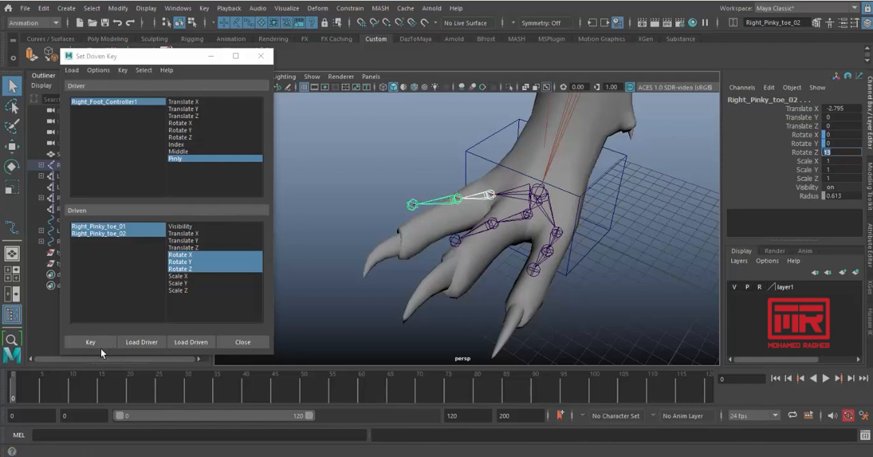
click(99, 347)
Scrub the right foot controller's Index, Middle and Pinly together to 5 to test the toe poses
click(106, 102)
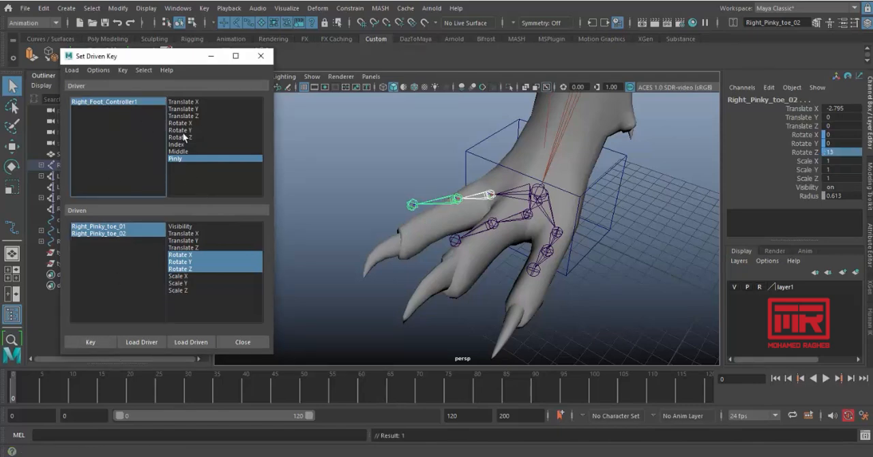
click(592, 239)
drag(809, 161, 811, 178)
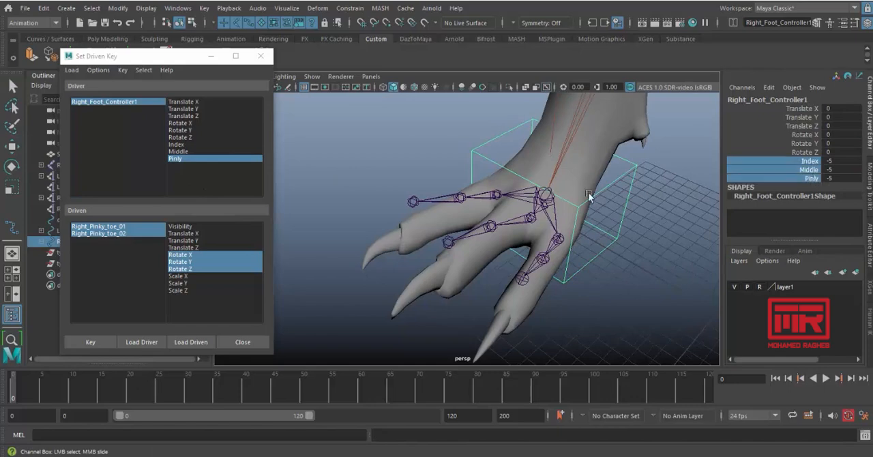
middle_drag(580, 209, 698, 261)
alt+drag(616, 258, 513, 245)
scroll(546, 254, up, 3)
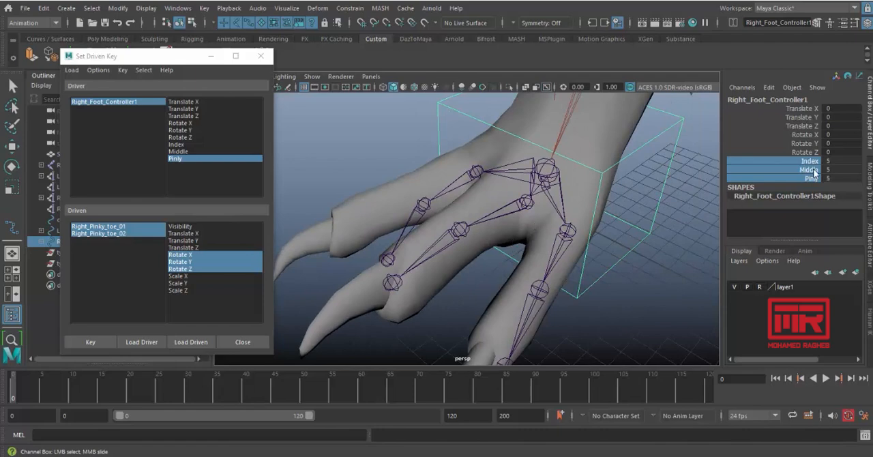
Choose Middle as the driver and reload Right_Middle_toe_01 and Right_Middle_toe_02 as driven joints with Rotate X, Y and Z
click(812, 170)
click(178, 151)
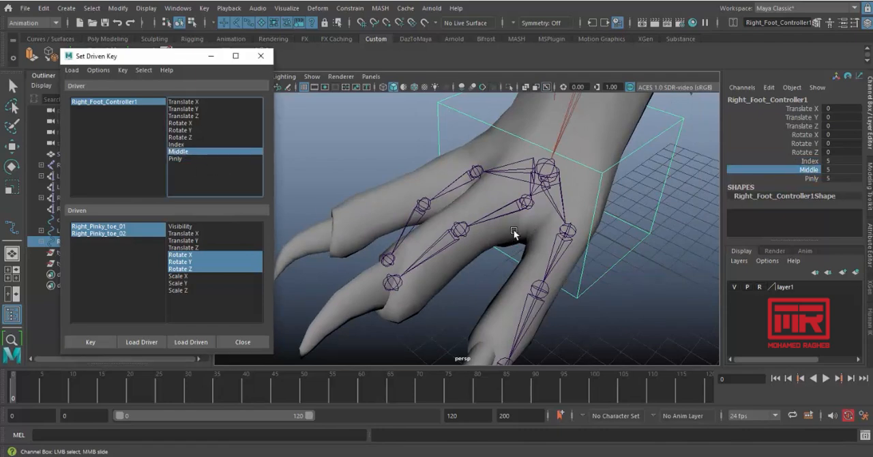
key(q)
click(494, 216)
shift+click(424, 257)
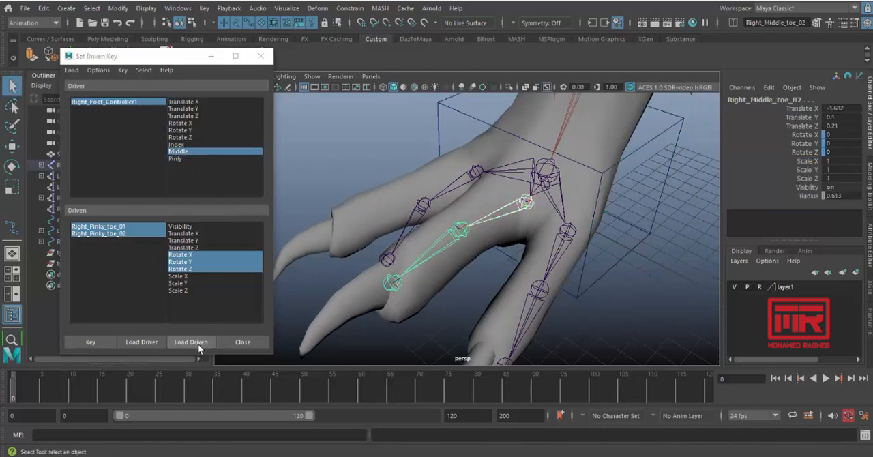
click(195, 346)
drag(116, 226, 115, 240)
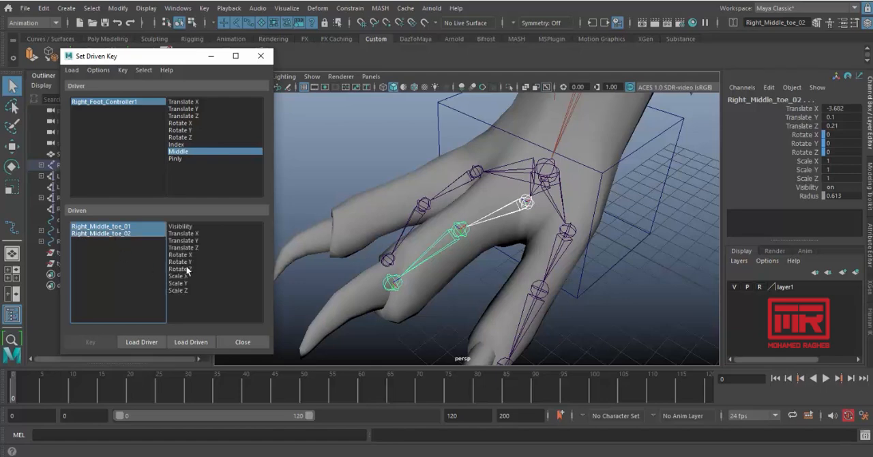
drag(189, 256, 184, 269)
Set Rotate Z of both right middle toe joints to -22 and set a driven key for Middle at 5
alt+drag(502, 263, 465, 247)
double_click(830, 151)
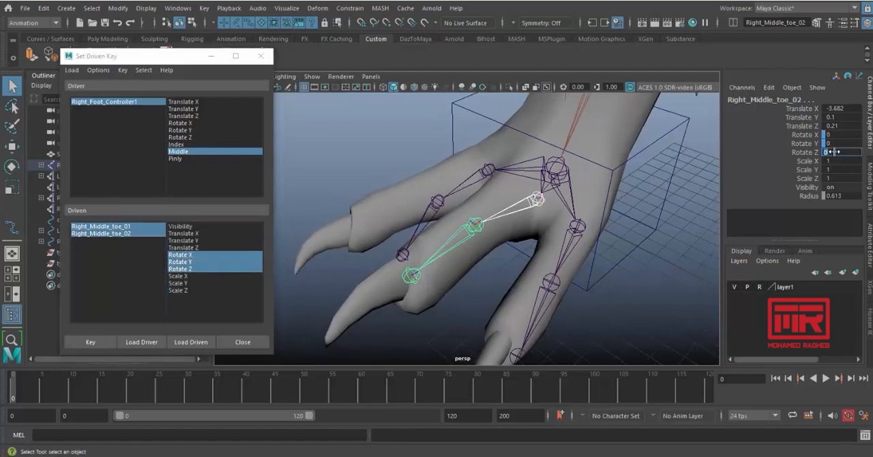
text(30)
key(Return)
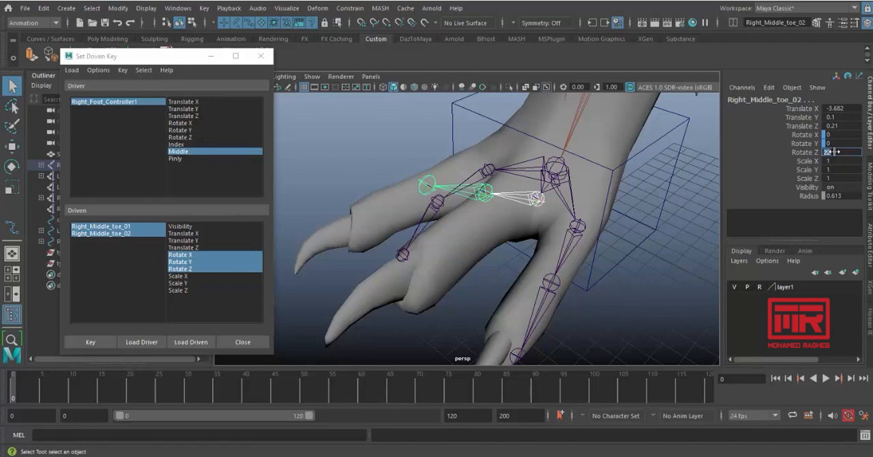
text(-30)
key(Return)
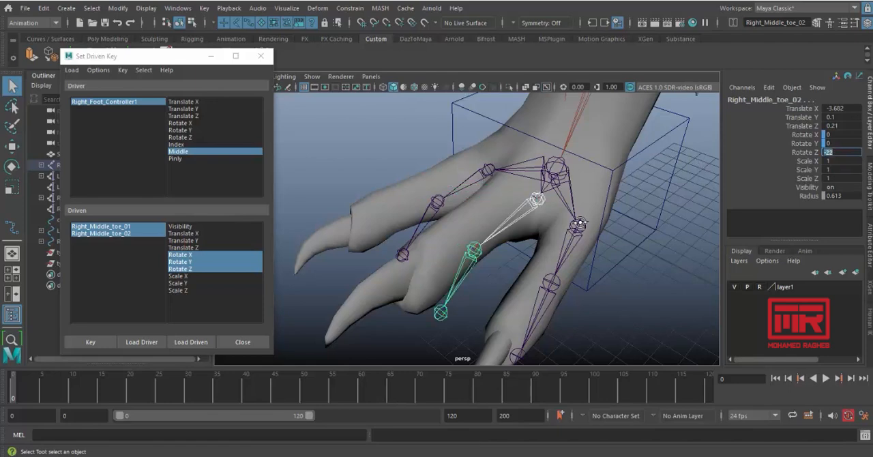
alt+drag(579, 222, 575, 224)
click(92, 343)
Scrub the right foot controller's Index, Middle and Pinly together to -5 to check how all the toes move
scroll(317, 184, down, 5)
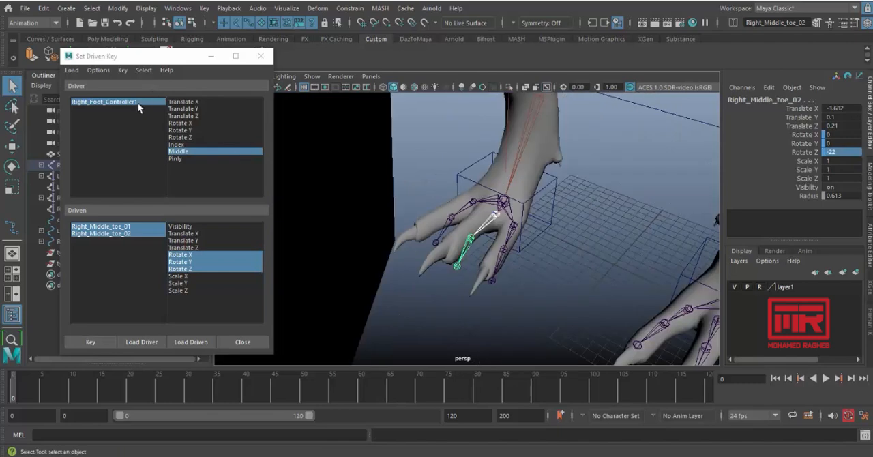
click(109, 102)
key(f)
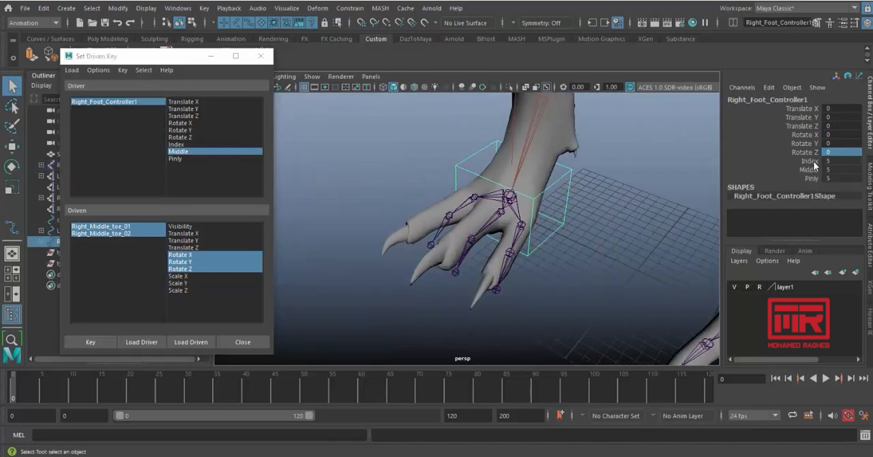
drag(813, 162, 812, 178)
middle_drag(617, 179, 764, 182)
Reset the right foot controller's Index, Middle and Pinly to 0
drag(845, 159, 844, 176)
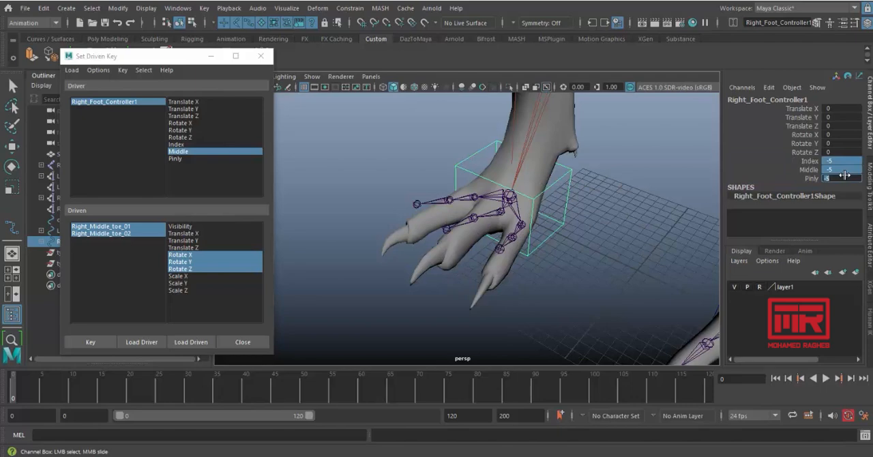
text(0)
key(Return)
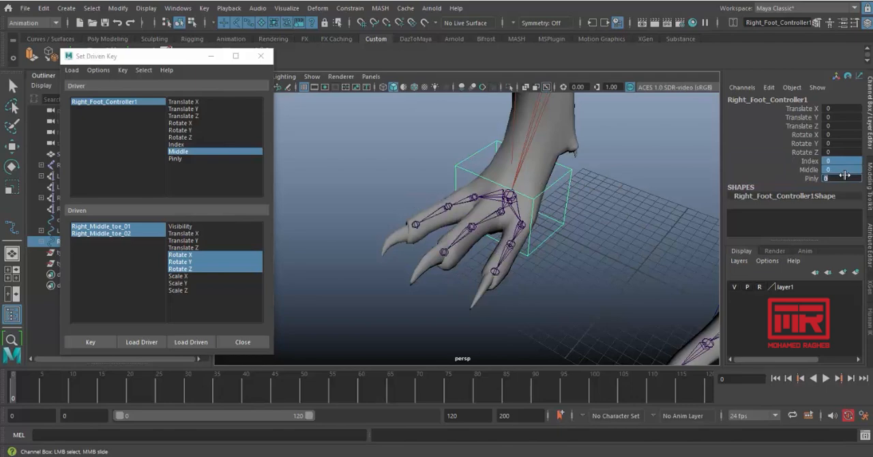
Close the Set Driven Key window, save the scene and clear the selection
click(268, 60)
scroll(307, 175, down, 8)
alt+drag(463, 227, 428, 206)
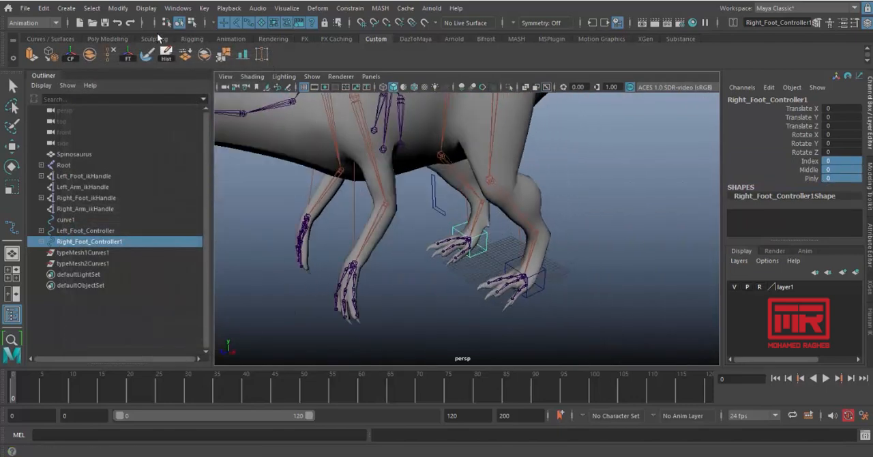
click(106, 24)
key(q)
key(w)
alt+middle_drag(368, 204, 407, 230)
alt+drag(408, 230, 403, 219)
click(367, 264)
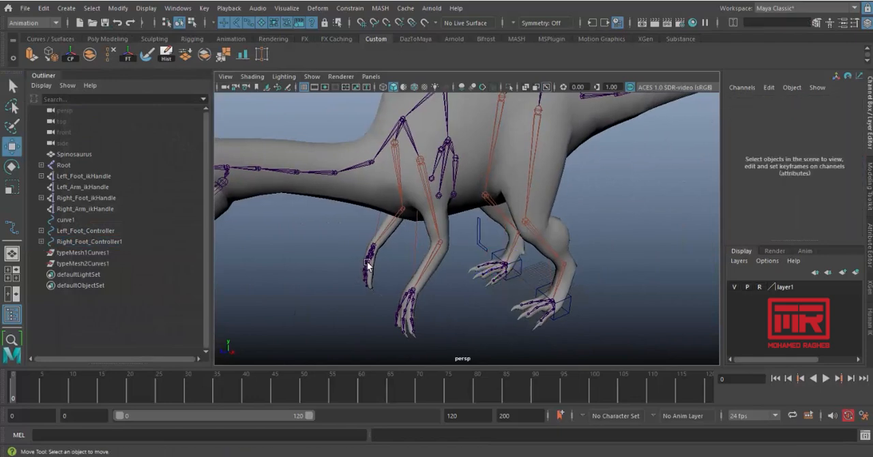
Duplicate the left foot controller and move the copy away from the foot, toward the front of the creature
alt+drag(368, 265, 657, 290)
drag(595, 259, 607, 285)
alt+middle_drag(607, 286, 584, 290)
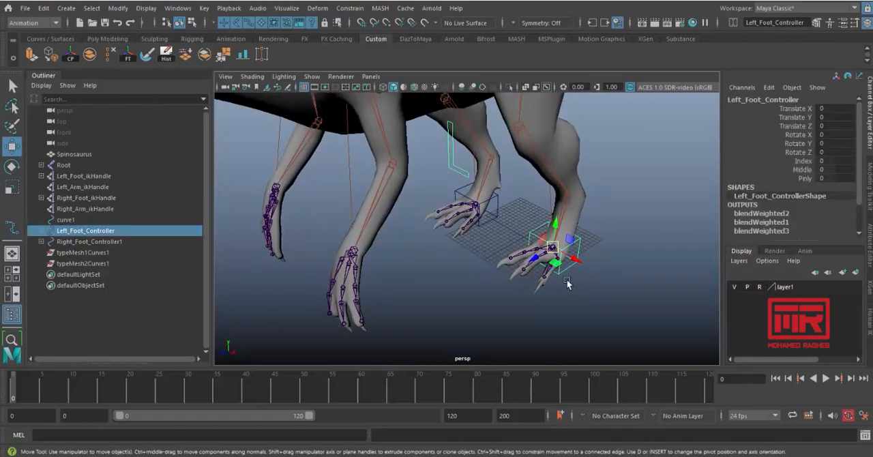
key(ctrl+d)
drag(551, 247, 522, 343)
Delete the knee controller copied with the duplicated foot controller and move the remaining box into open space near the left hand
click(424, 312)
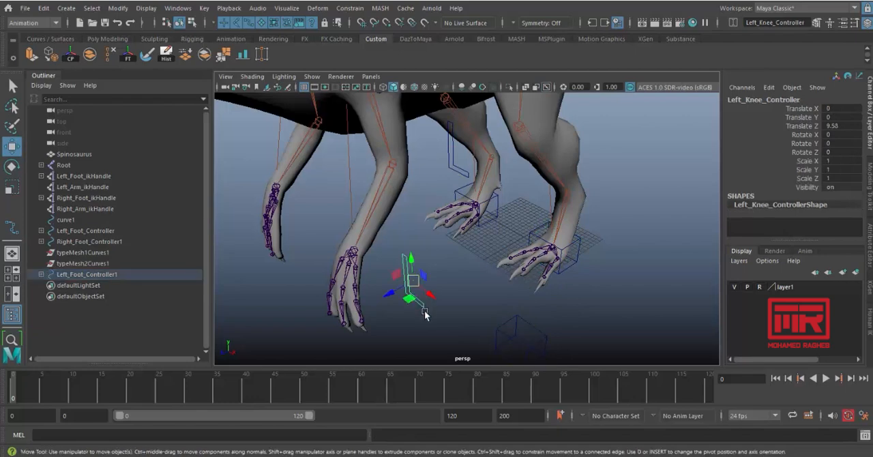
click(426, 313)
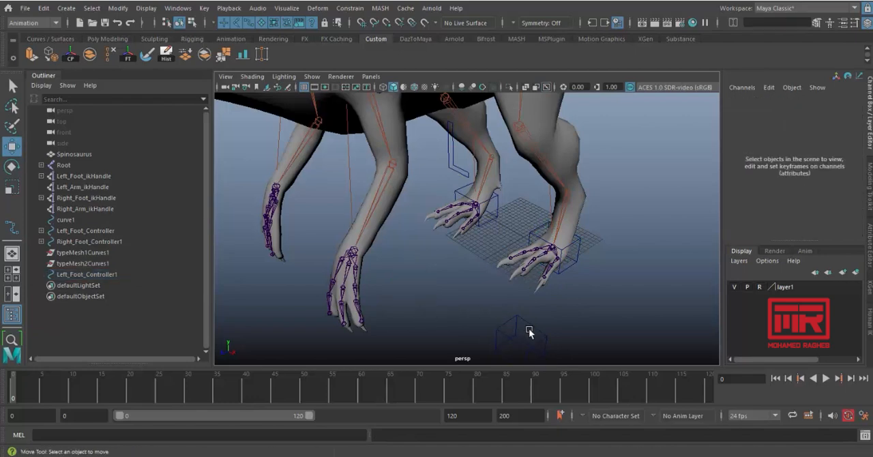
drag(552, 353, 536, 343)
alt+middle_drag(534, 344, 541, 304)
drag(528, 298, 494, 269)
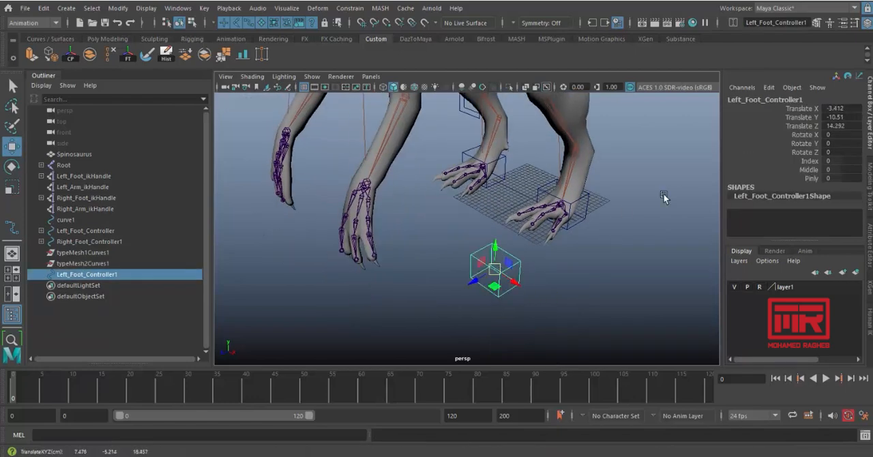
Rename the duplicated box controller as Left_Elbow_Controller1
double_click(757, 99)
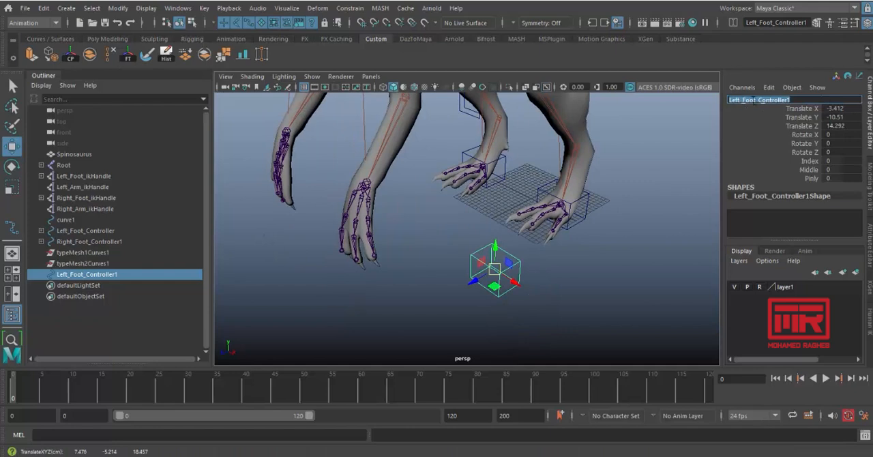
drag(742, 100, 755, 100)
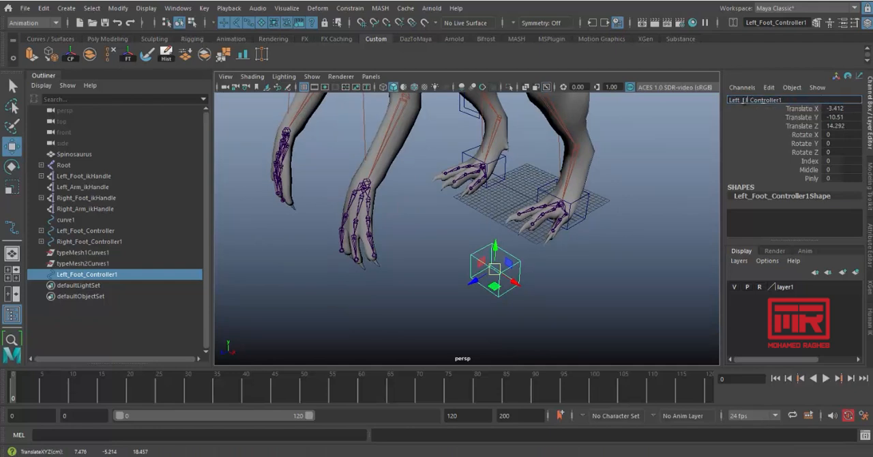
key(Return)
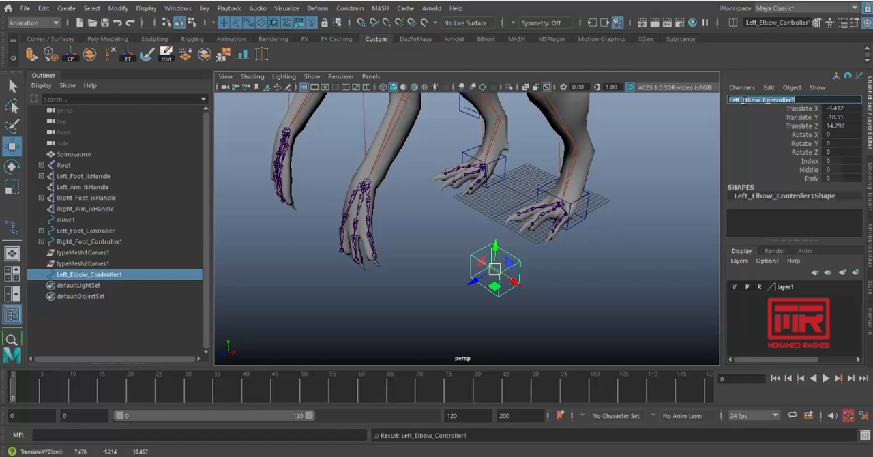
Rename the duplicated box controller as Left_Had_Controller1
mouse_move(524, 262)
alt+mouse_down()
mouse_move(589, 263)
mouse_move(523, 266)
mouse_move(526, 254)
alt+mouse_up()
click(756, 100)
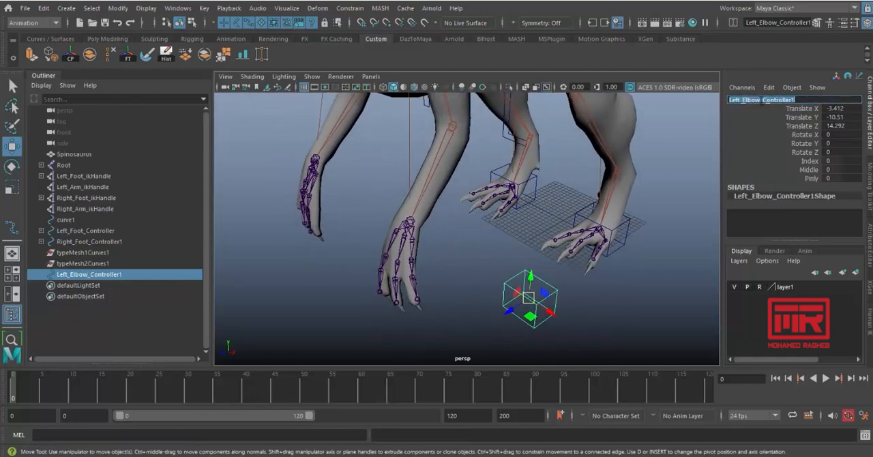
drag(759, 99, 749, 104)
text(Had)
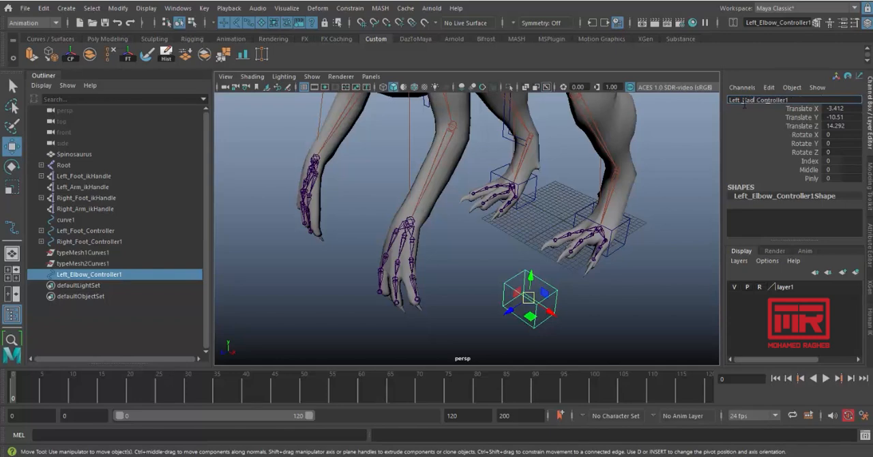
key(Return)
alt+middle_drag(506, 238, 513, 245)
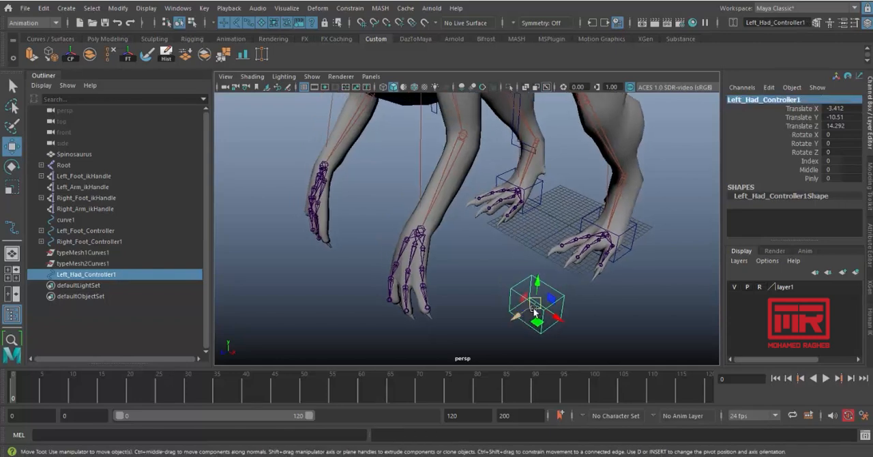
Enlarge the move manipulator and snap the left hand controller onto the left wrist joint
drag(535, 306, 538, 295)
alt+middle_drag(566, 268, 549, 235)
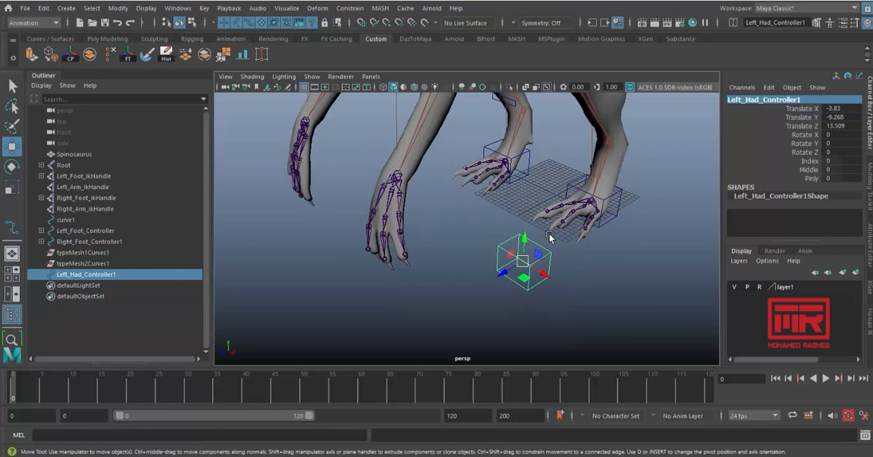
key(equal)
key(equal)
key(equal)
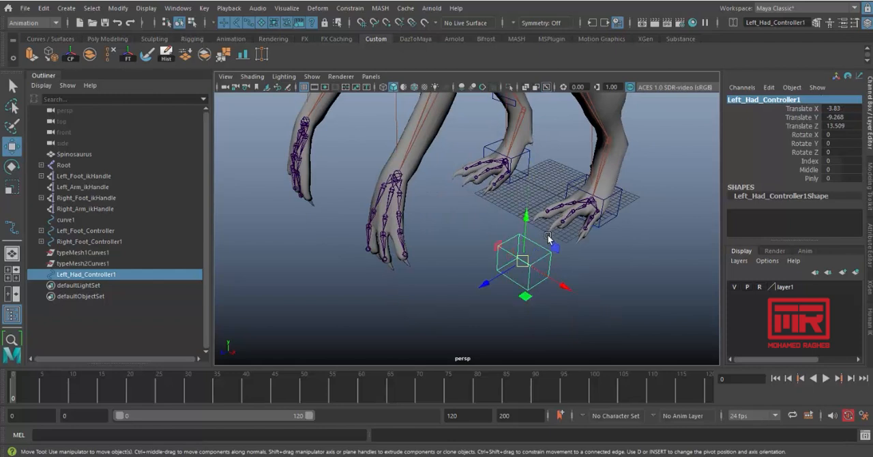
alt+middle_drag(447, 280, 463, 291)
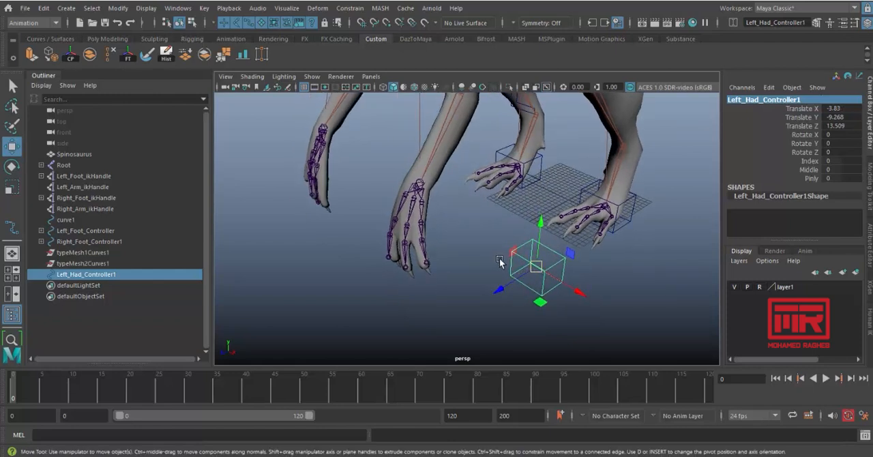
key(v)
middle_drag(419, 185, 420, 182)
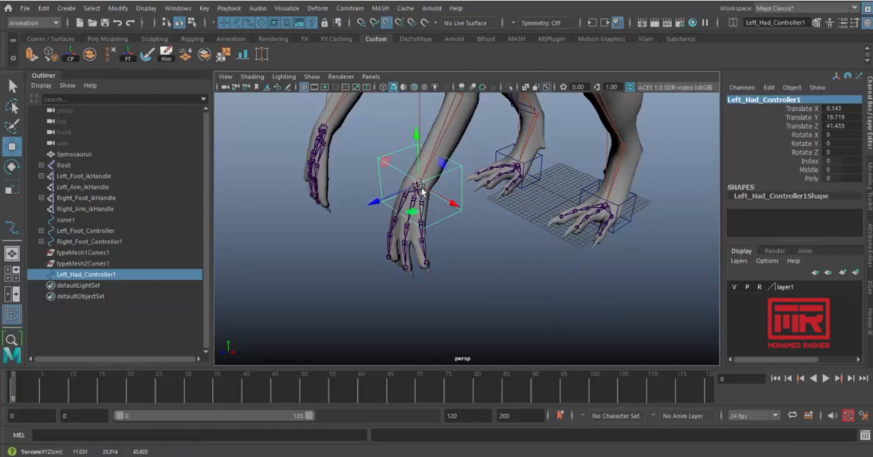
alt+middle_drag(425, 214, 482, 241)
scroll(482, 240, up, 4)
key(r)
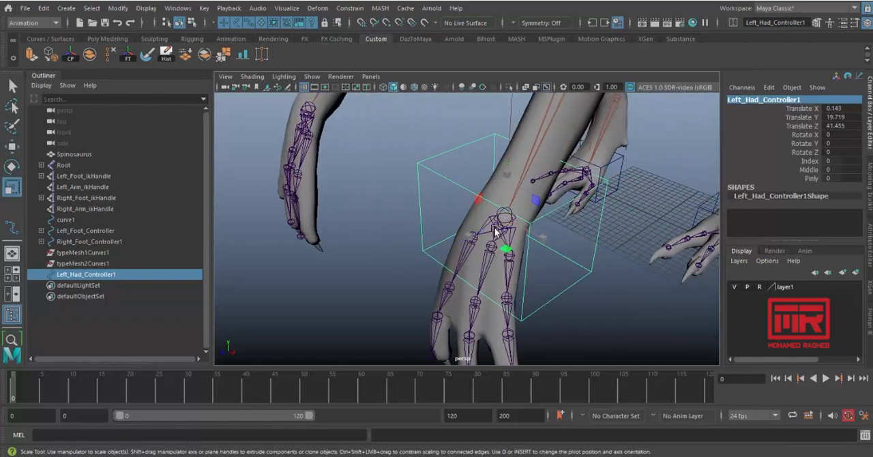
alt+drag(513, 234, 483, 281)
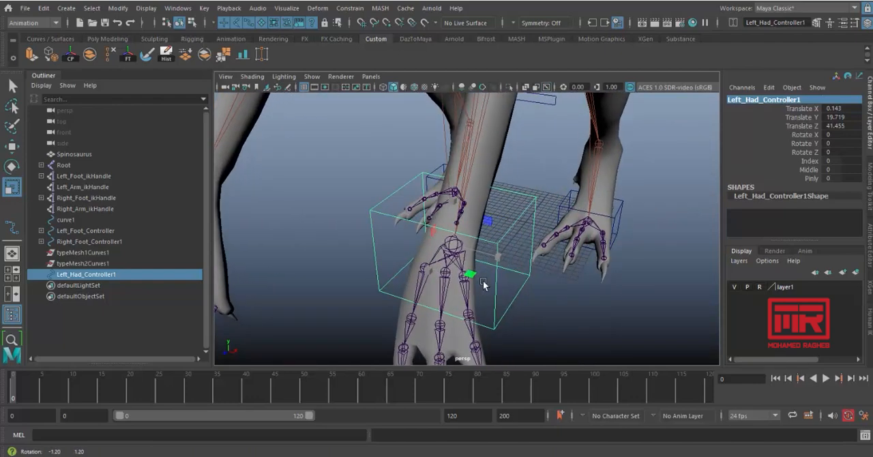
alt+drag(532, 255, 524, 248)
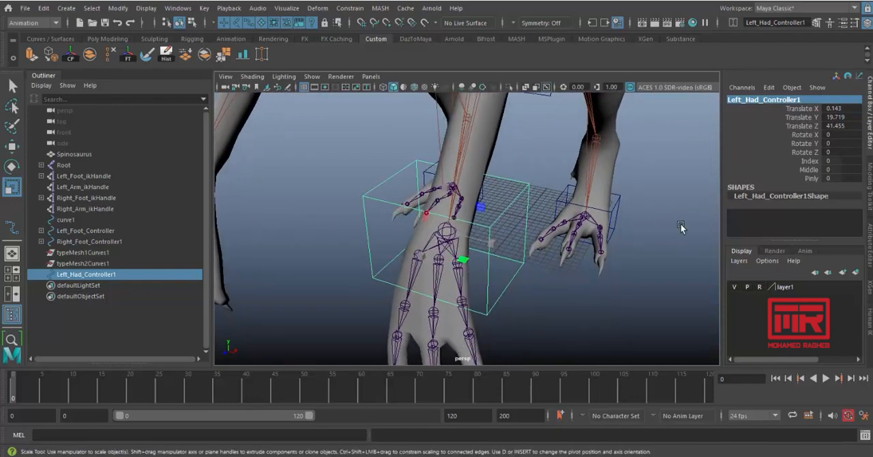
Select the control vertices on the outer side of the left hand controller and move them inward toward the wrist
alt+drag(614, 222, 502, 168)
right_drag(501, 174, 461, 167)
drag(498, 182, 497, 185)
alt+drag(497, 185, 486, 220)
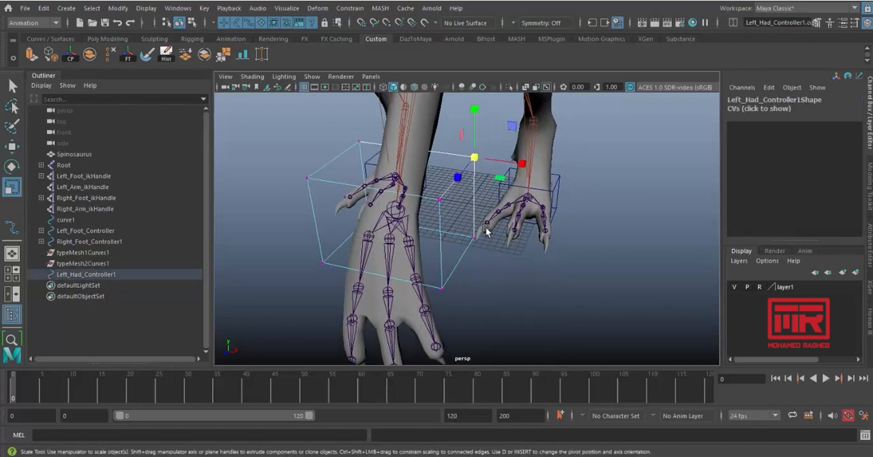
key(q)
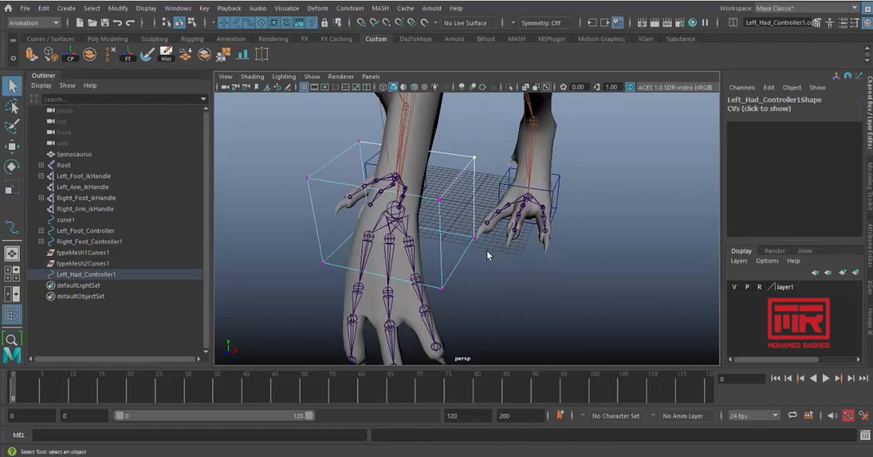
shift+click(442, 289)
shift+click(443, 201)
key(w)
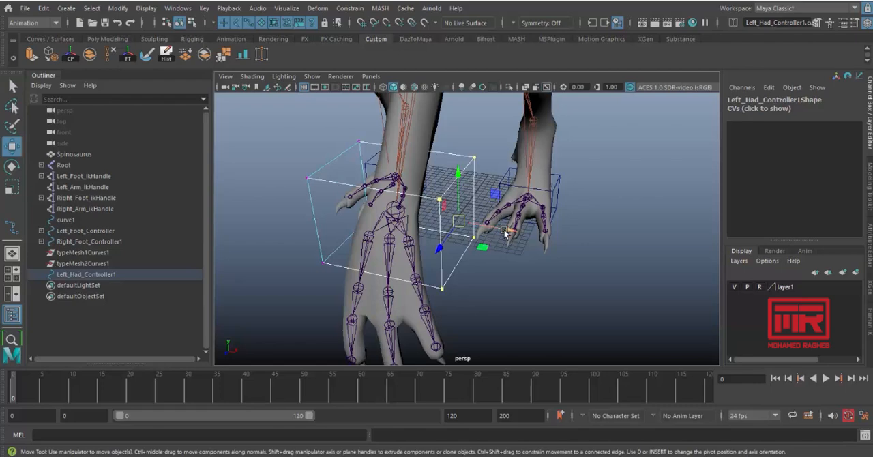
drag(508, 233, 490, 229)
Move the control vertices on the inner side of the left hand controller toward the wrist to narrow the box
alt+drag(417, 230, 443, 229)
drag(465, 111, 400, 224)
shift+drag(427, 257, 451, 234)
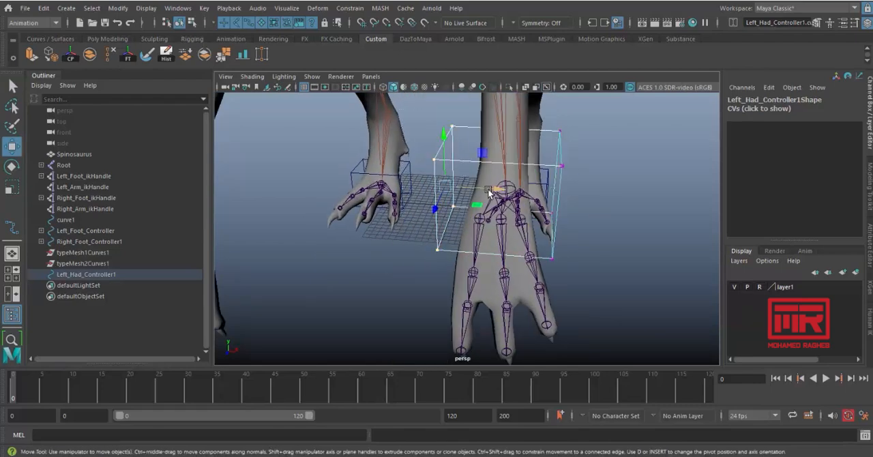
drag(496, 190, 447, 211)
alt+middle_drag(447, 211, 531, 211)
Check the reshaped left hand controller around the wrist and return it to object selection mode
scroll(531, 213, down, 6)
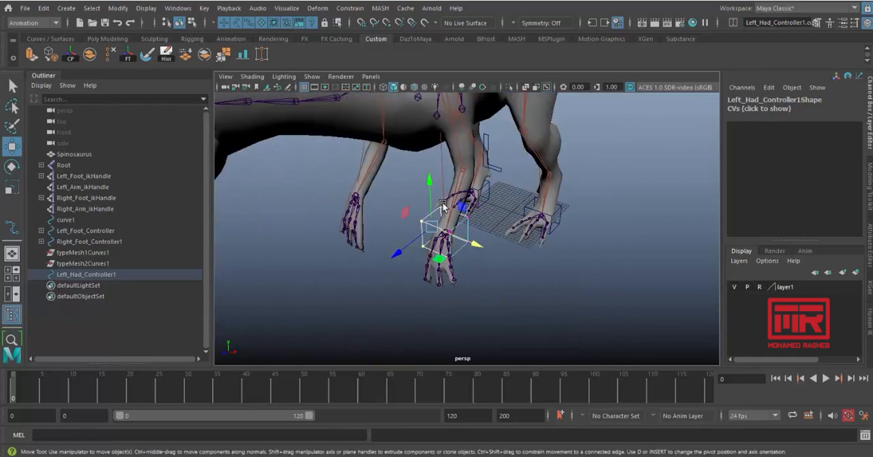
alt+drag(532, 213, 407, 189)
alt+middle_drag(407, 188, 489, 258)
scroll(470, 241, up, 3)
alt+drag(489, 257, 458, 245)
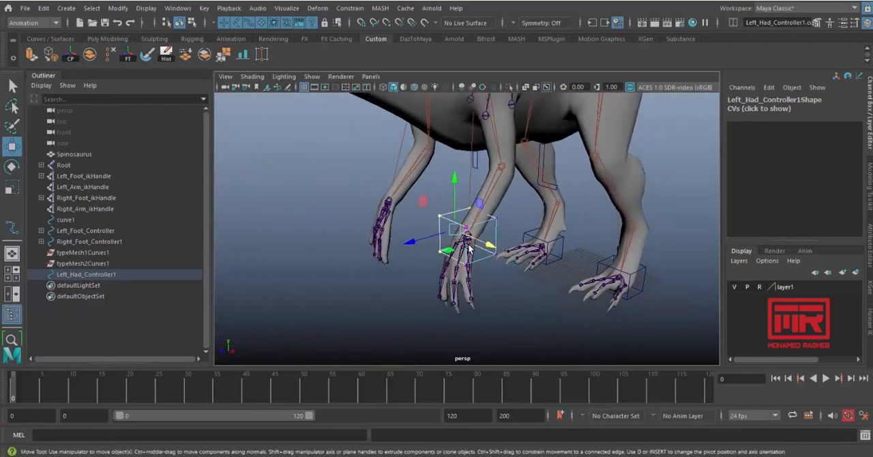
scroll(476, 250, up, 3)
click(193, 23)
click(179, 23)
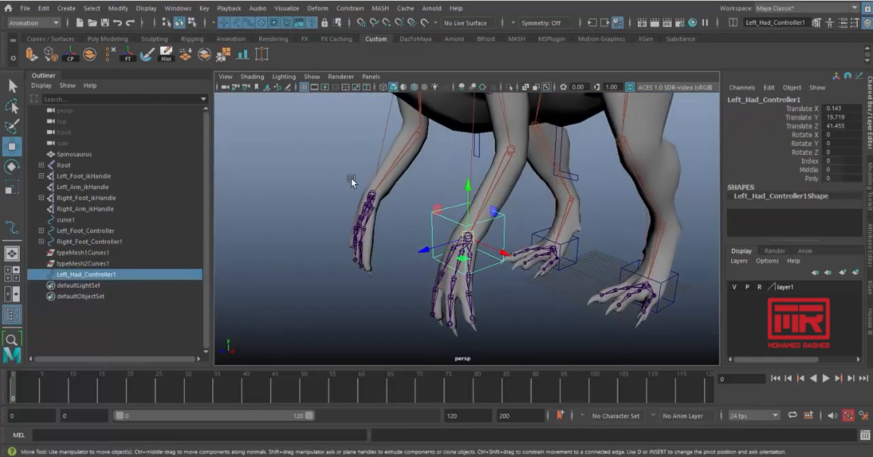
alt+drag(352, 180, 450, 208)
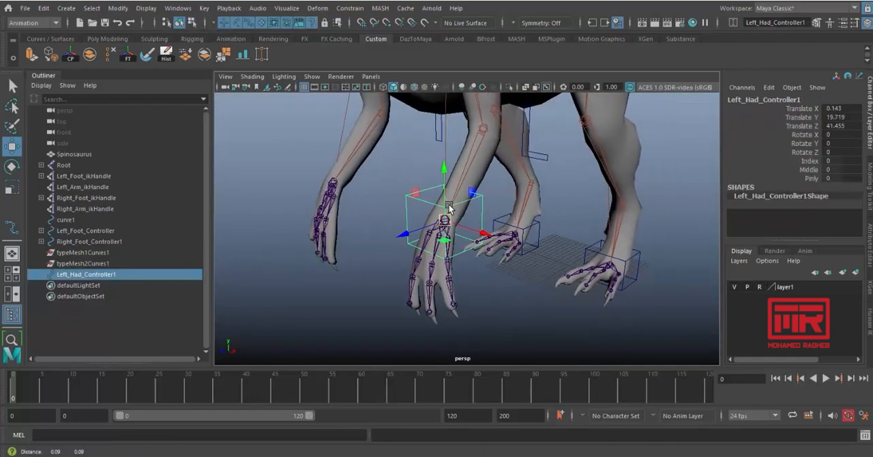
Freeze the left hand controller's Translate and Rotate, leaving Scale out of the freeze
click(132, 56)
alt+drag(418, 238, 443, 240)
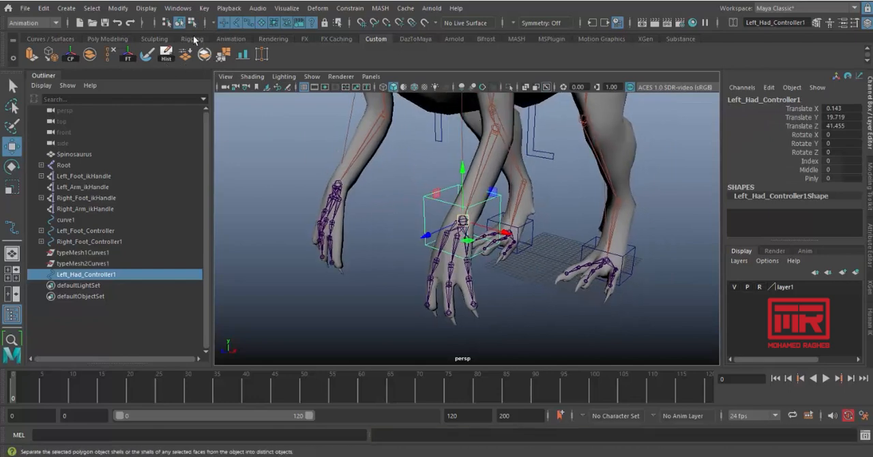
click(119, 8)
click(235, 56)
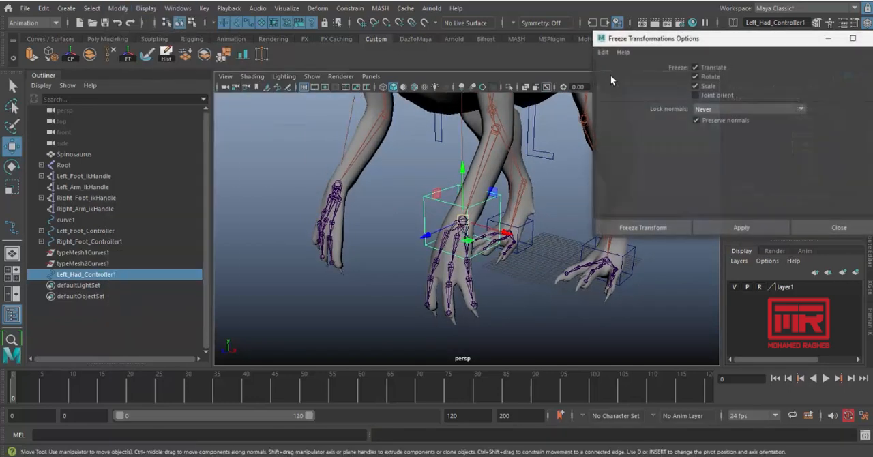
click(699, 88)
click(644, 231)
alt+drag(540, 255, 506, 264)
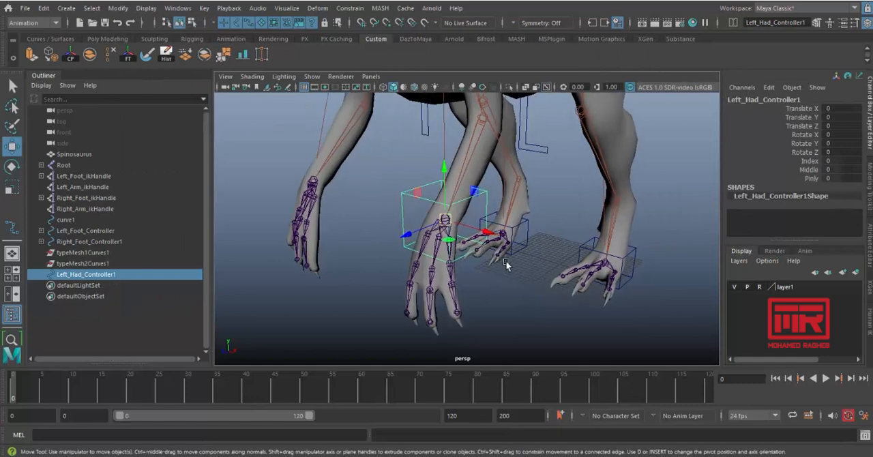
mouse_move(506, 264)
alt+right_down()
mouse_move(504, 244)
mouse_move(479, 242)
mouse_move(491, 247)
alt+right_up()
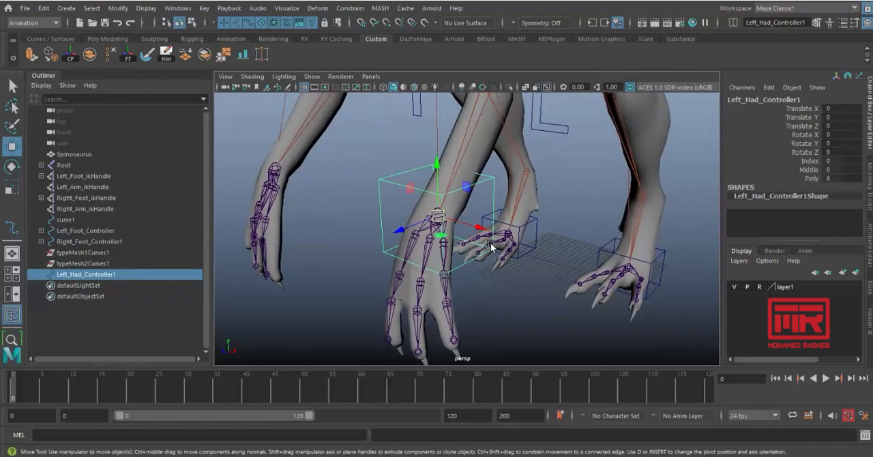
alt+middle_drag(491, 247, 500, 250)
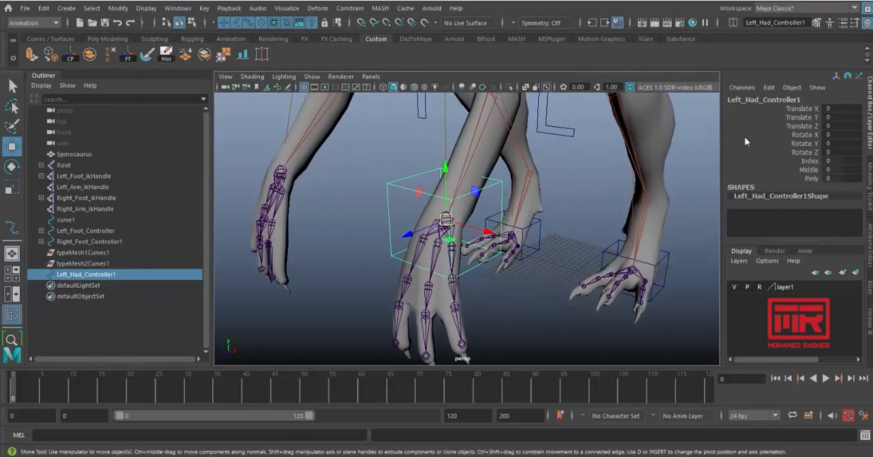
Remove the trailing 1 so the left hand controller is named Left_Had_Controller
alt+middle_drag(548, 239, 539, 239)
click(805, 102)
click(801, 100)
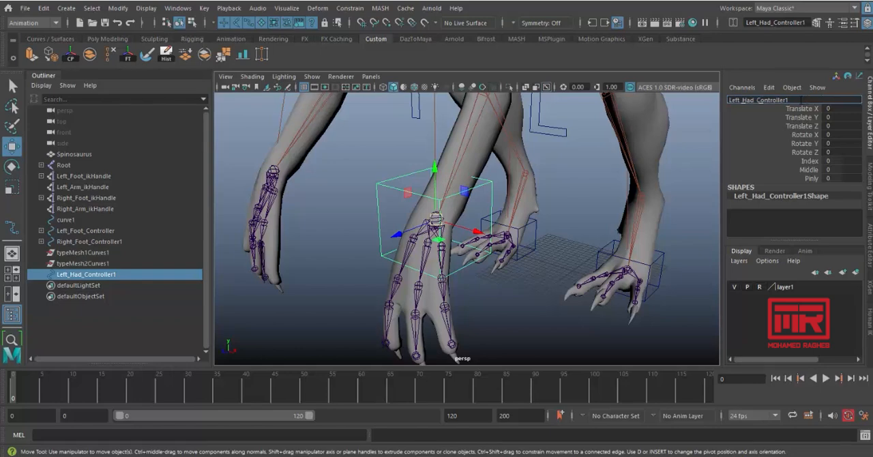
key(Return)
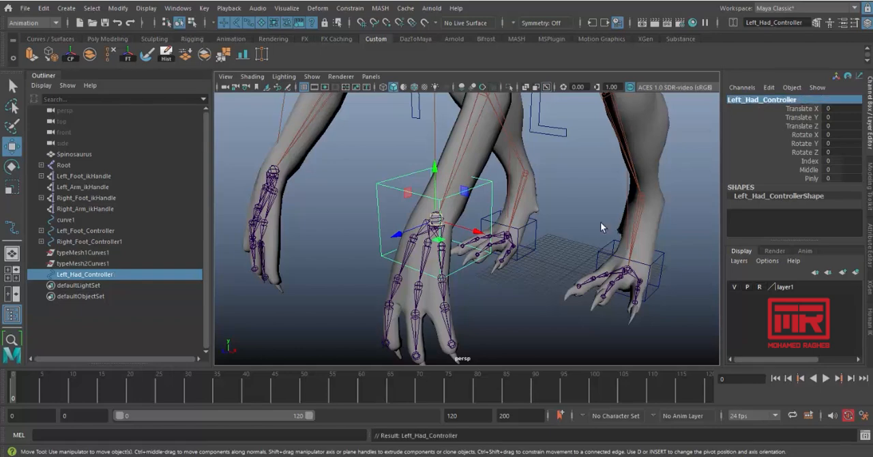
alt+middle_drag(505, 268, 516, 267)
scroll(493, 260, down, 1)
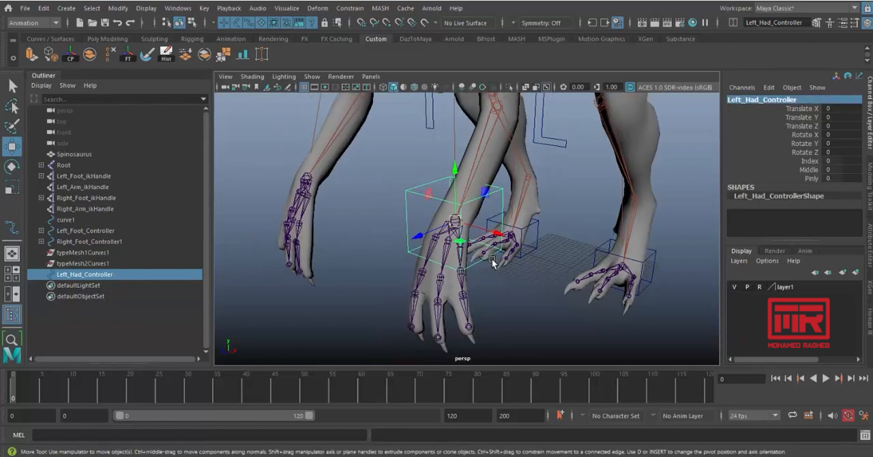
Rename Right_Foot_Controller1 as Right_Foot_Controller by removing the trailing 1
click(123, 238)
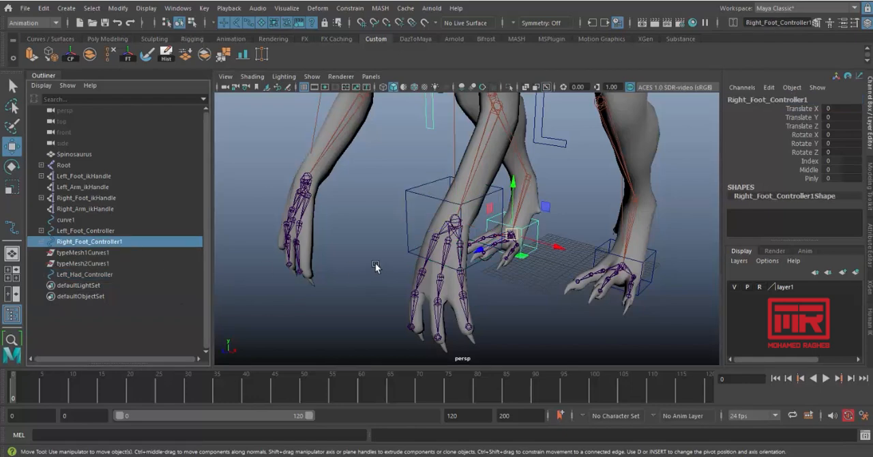
key(f)
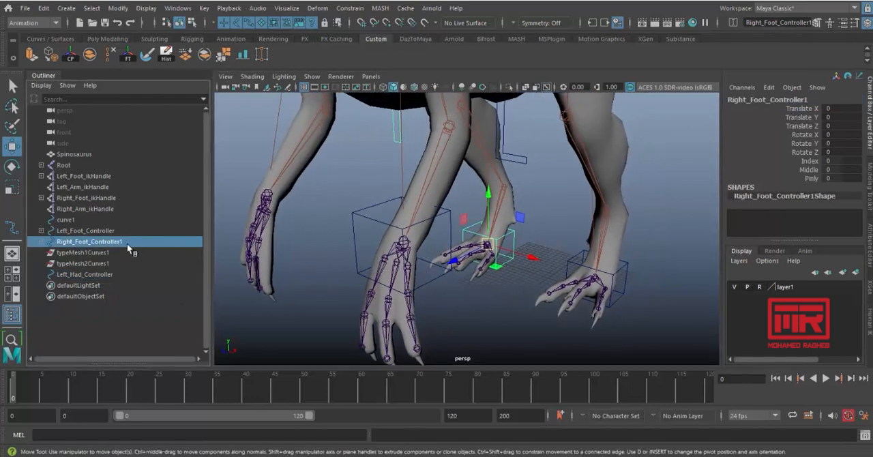
double_click(89, 242)
key(Return)
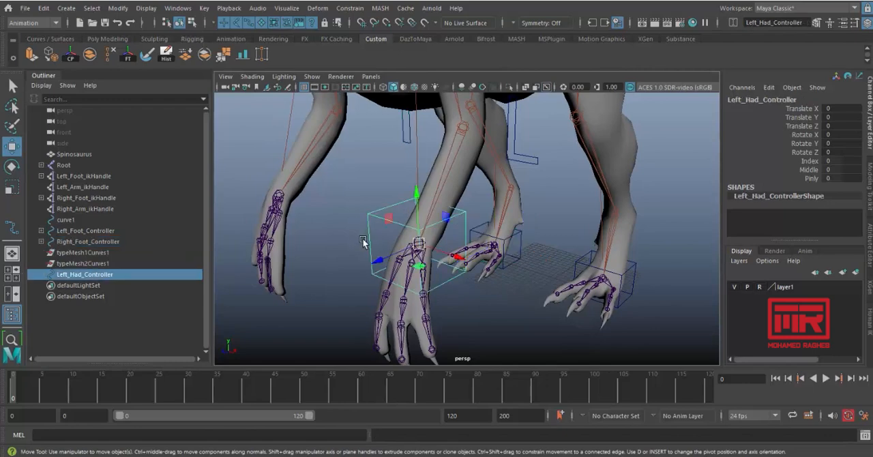
Apply a Point constraint from Left_Had_Controller to Left_Arm_ikHandle
click(367, 211)
key(f)
key(q)
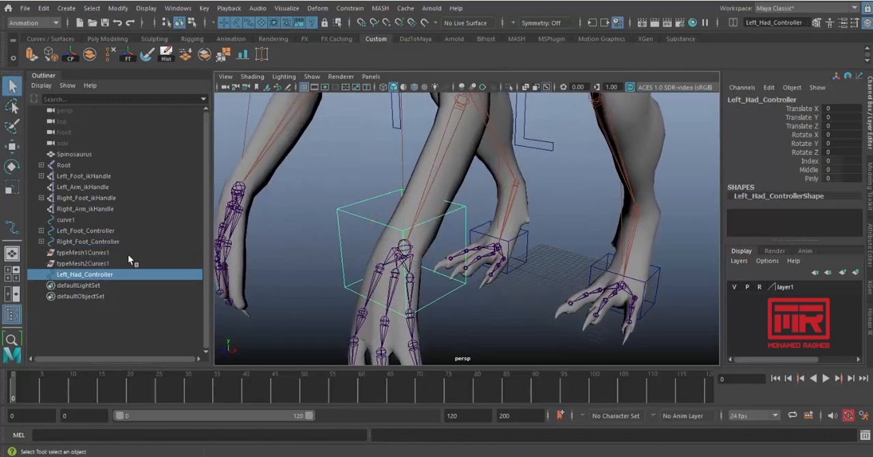
ctrl+click(88, 187)
alt+right_drag(464, 271, 440, 259)
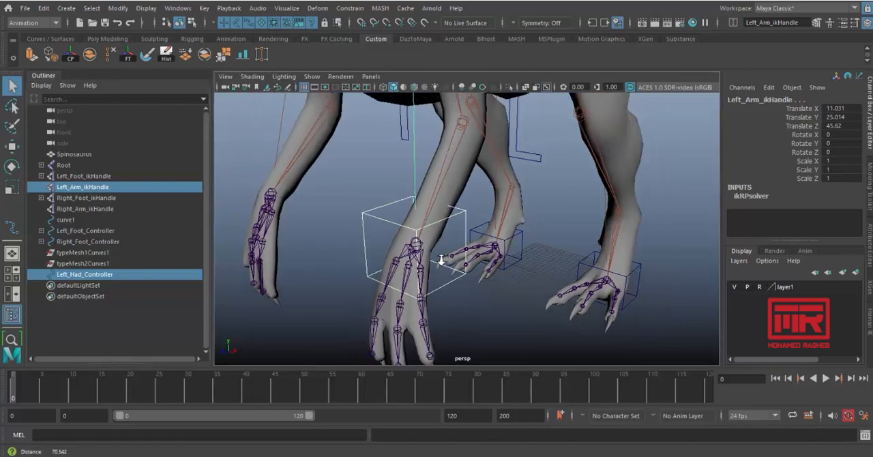
alt+middle_drag(440, 259, 457, 265)
alt+drag(491, 226, 361, 225)
click(349, 8)
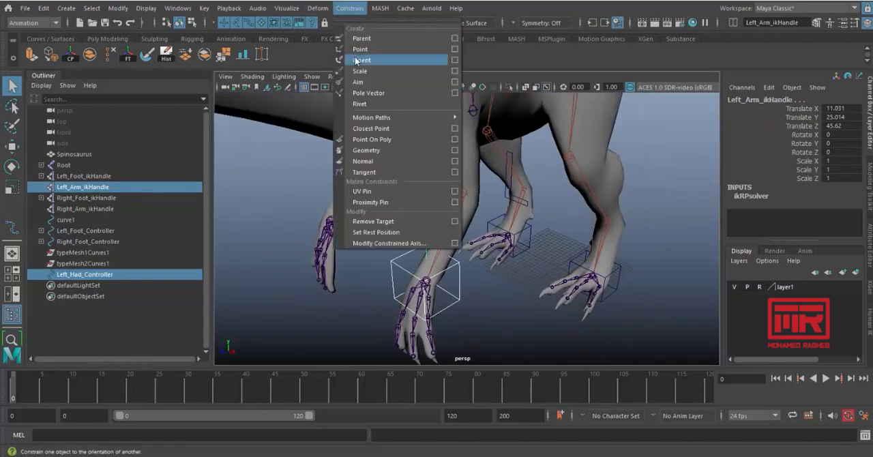
click(358, 50)
Test-move the left hand controller to check that the arm follows it, and undo the move
alt+middle_drag(418, 237, 417, 225)
alt+right_drag(417, 225, 450, 260)
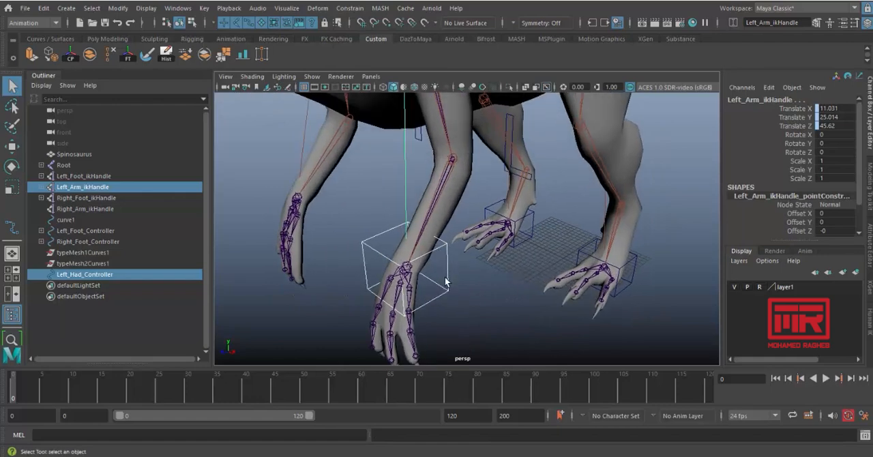
click(446, 278)
key(w)
drag(406, 266, 417, 225)
key(ctrl+z)
alt+middle_drag(415, 274, 417, 253)
key(q)
alt+right_drag(416, 253, 423, 276)
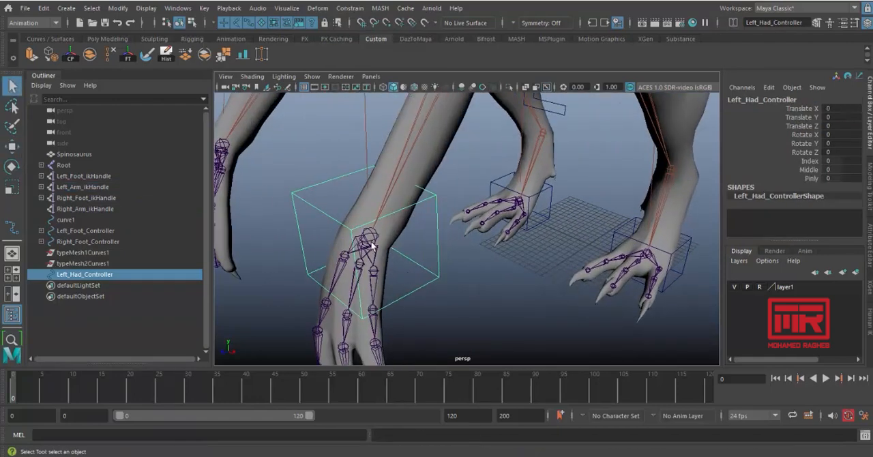
shift+click(376, 240)
key(ctrl+z)
shift+click(376, 241)
alt+right_drag(419, 246, 389, 235)
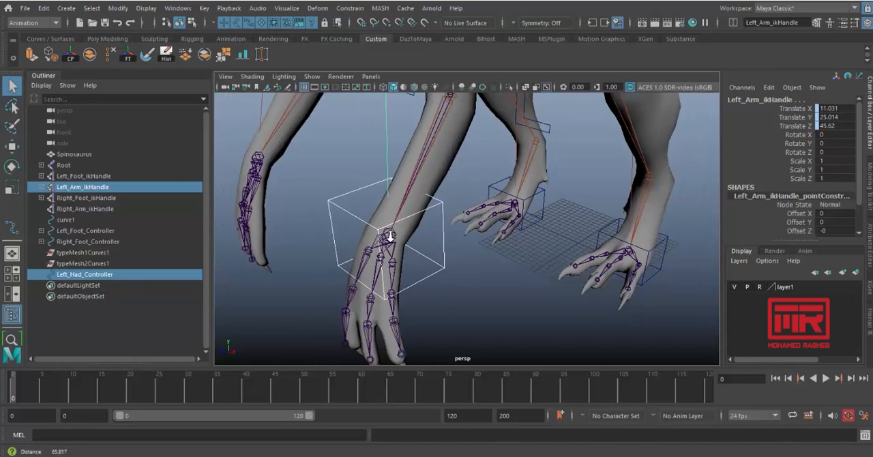
key(ctrl+z)
shift+click(393, 238)
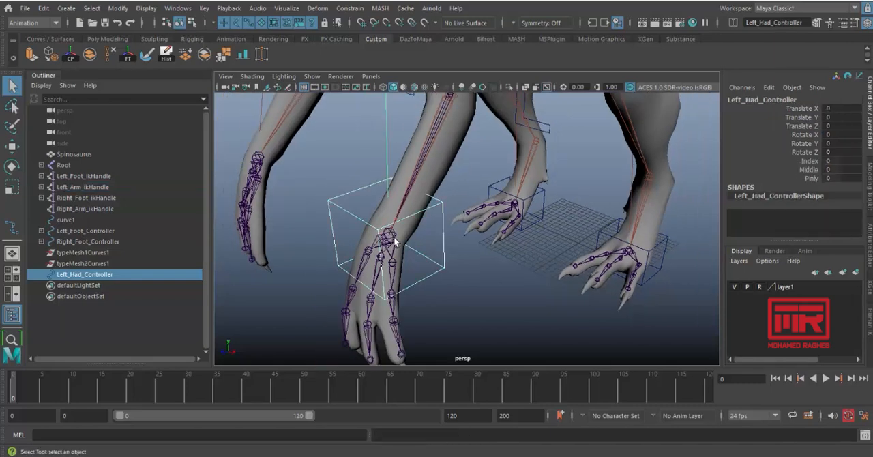
Select the left hand controller together with the Left_Rest joint and apply an Orient constraint between them
click(444, 271)
alt+right_drag(452, 265, 506, 276)
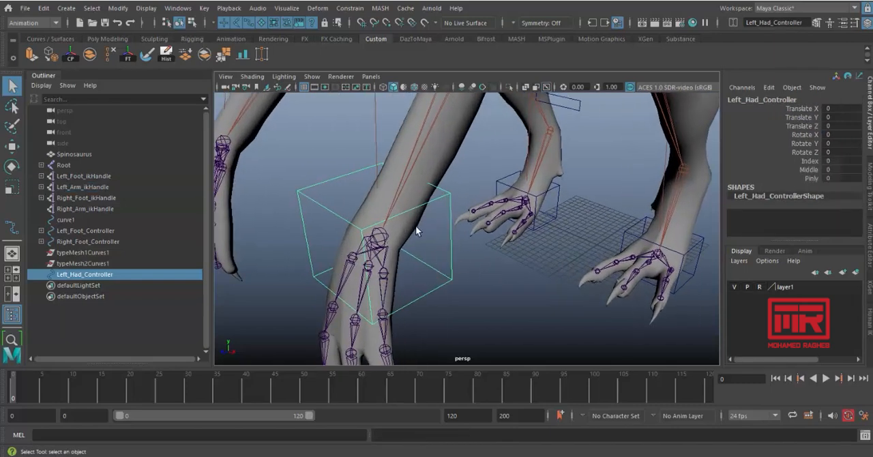
shift+click(387, 242)
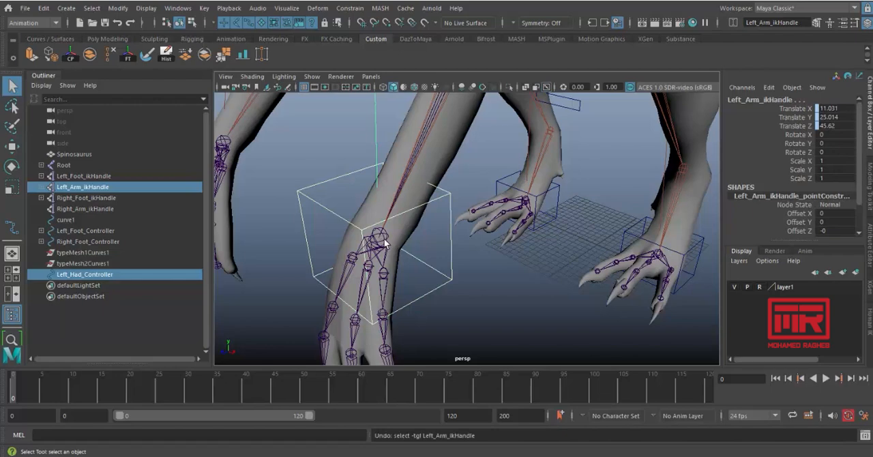
key(ctrl+z)
shift+click(387, 241)
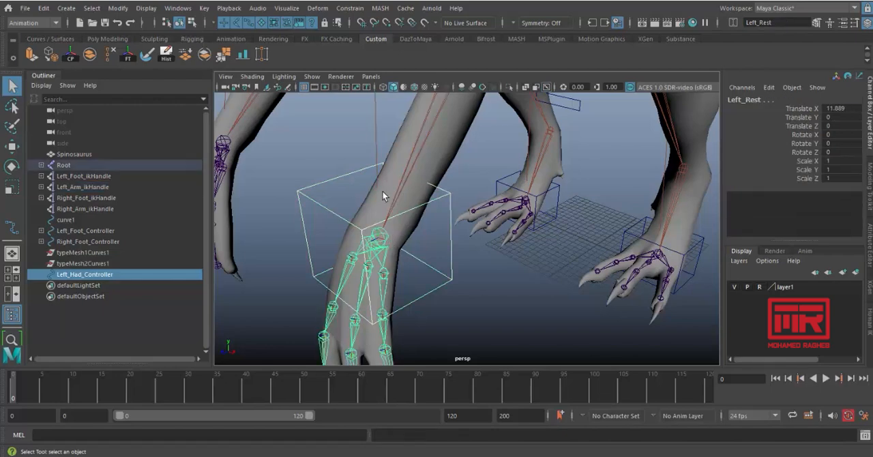
click(342, 11)
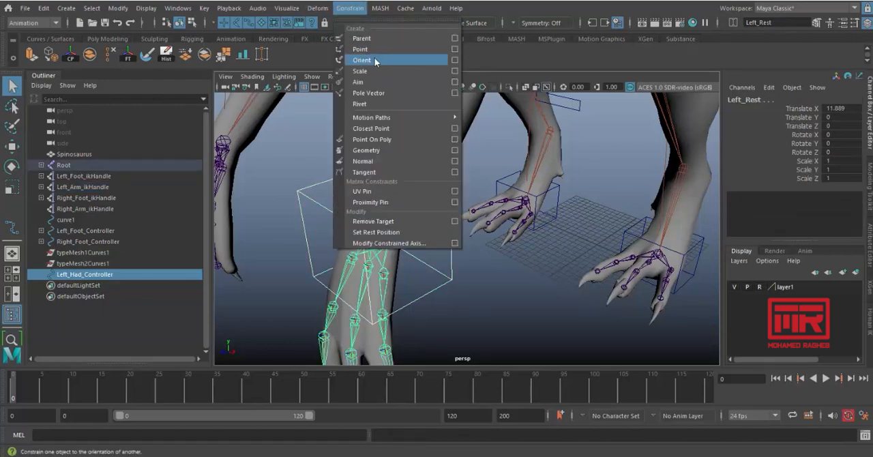
click(370, 61)
Test-move and rotate the left hand controller to check the arm and wrist constraints, undoing the changes
click(442, 264)
alt+right_drag(442, 264, 406, 263)
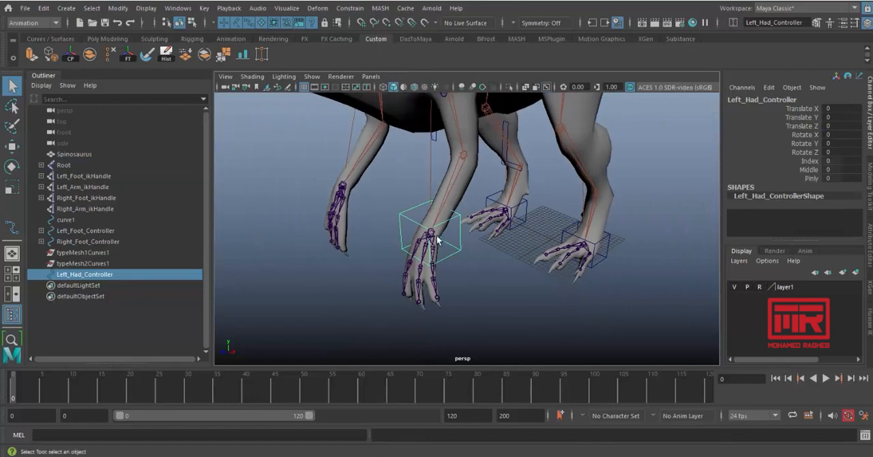
key(w)
alt+drag(439, 238, 374, 164)
key(e)
drag(340, 111, 388, 232)
key(ctrl+z)
key(ctrl+z)
alt+right_drag(388, 232, 431, 260)
alt+drag(430, 260, 410, 274)
click(427, 285)
key(w)
alt+drag(421, 263, 482, 252)
click(696, 425)
Move the control vertices of both knee controllers back toward the hind legs and return to object selection mode
alt+drag(577, 283, 419, 183)
click(438, 206)
mouse_move(418, 194)
alt+mouse_down()
mouse_move(423, 208)
mouse_move(432, 198)
alt+mouse_up()
click(193, 24)
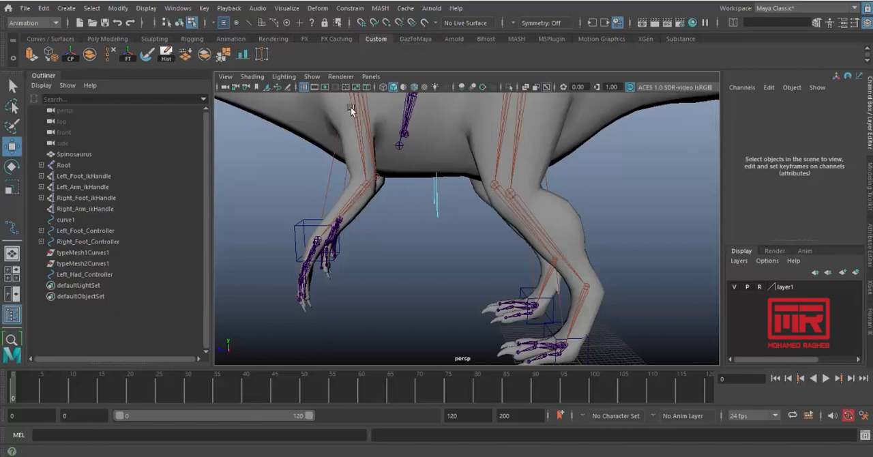
alt+drag(351, 106, 440, 238)
drag(453, 161, 455, 157)
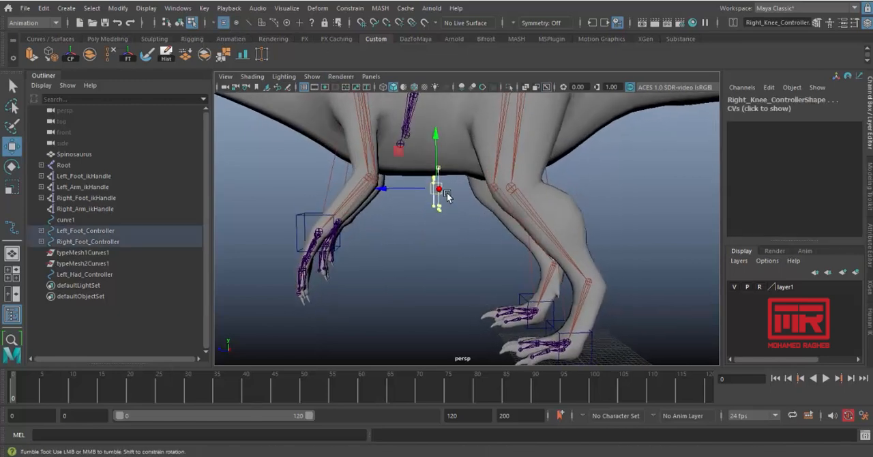
alt+drag(446, 193, 412, 193)
alt+drag(410, 226, 398, 206)
click(180, 23)
click(436, 235)
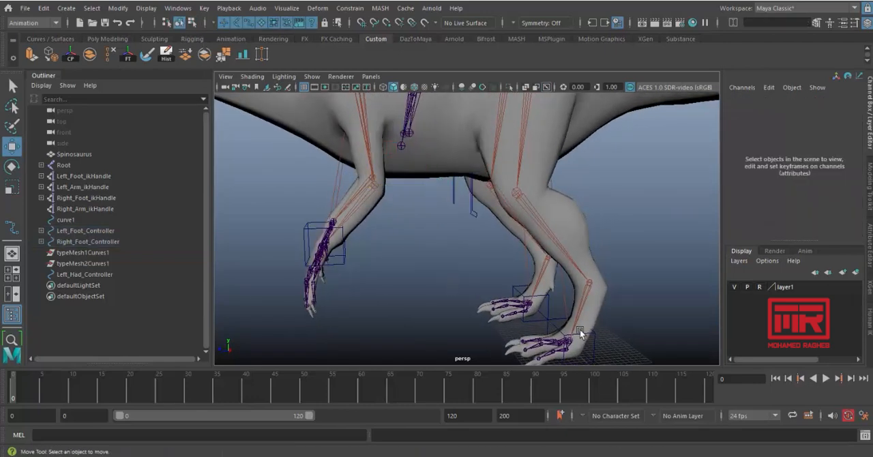
Test-move the left foot controller to check how the leg and knee controller follow, and undo the move
click(594, 338)
drag(570, 340, 543, 319)
key(ctrl+z)
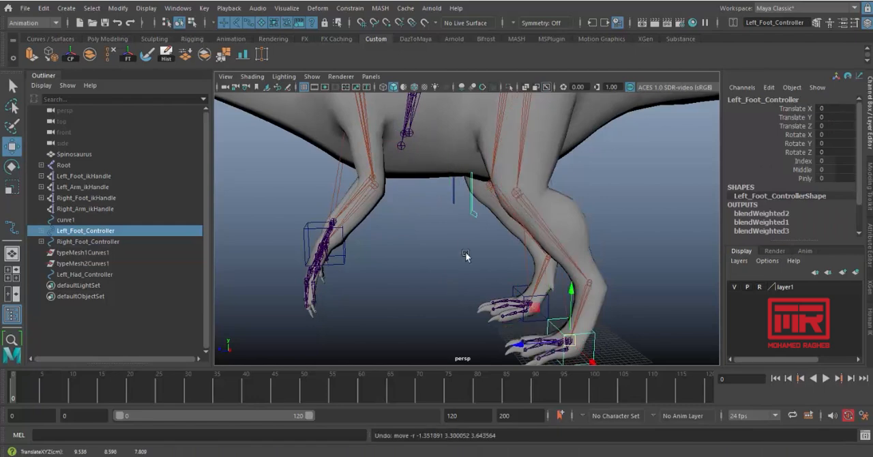
alt+drag(474, 237, 457, 250)
Center the pivots of the left and right knee controllers on their curves
click(473, 221)
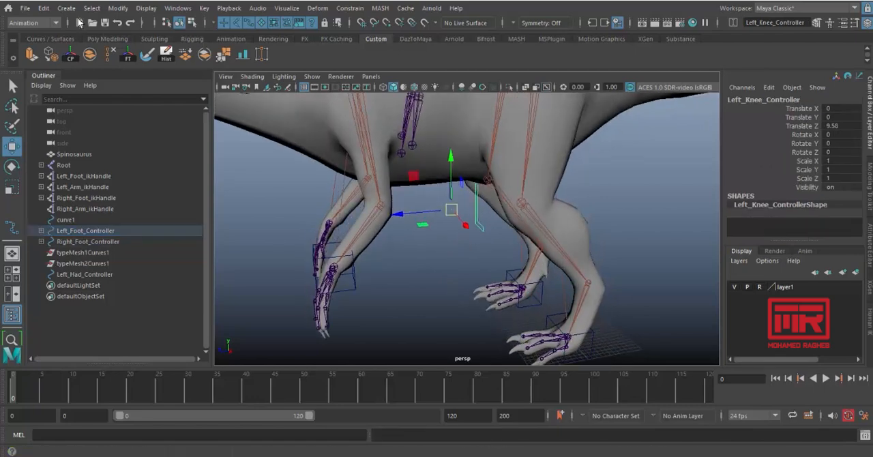
click(72, 56)
click(445, 193)
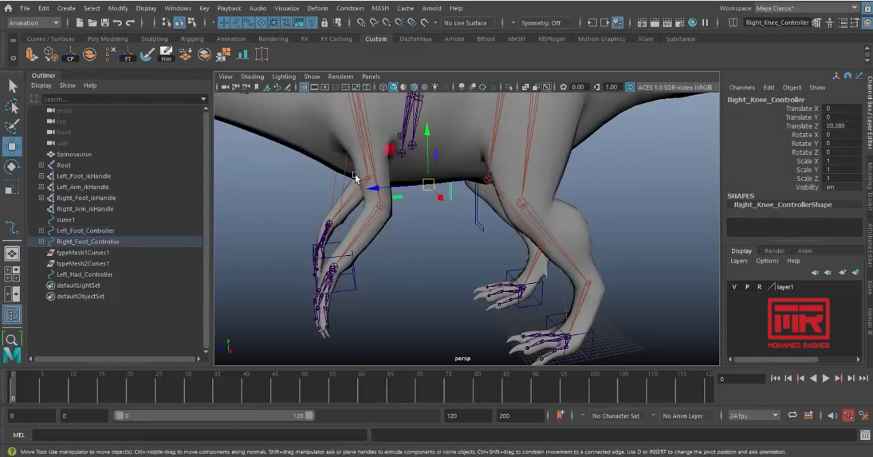
alt+drag(368, 232, 338, 227)
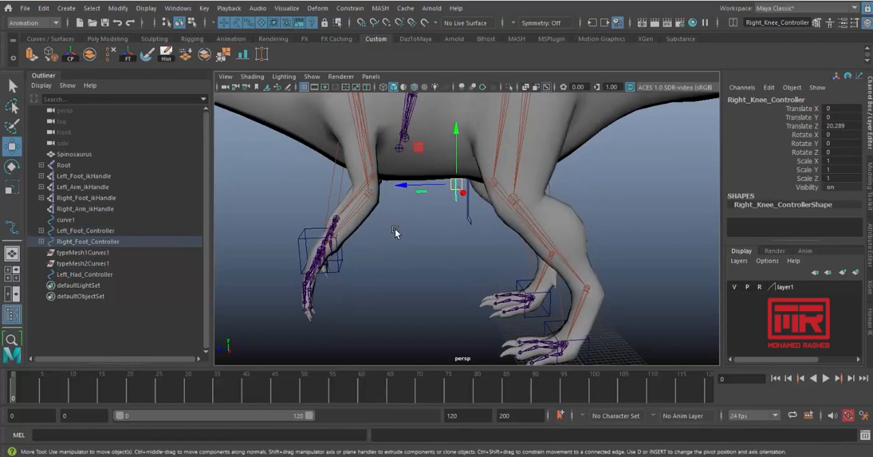
Duplicate the left knee controller and move the copy forward toward the left arm
click(474, 223)
alt+drag(474, 226, 486, 251)
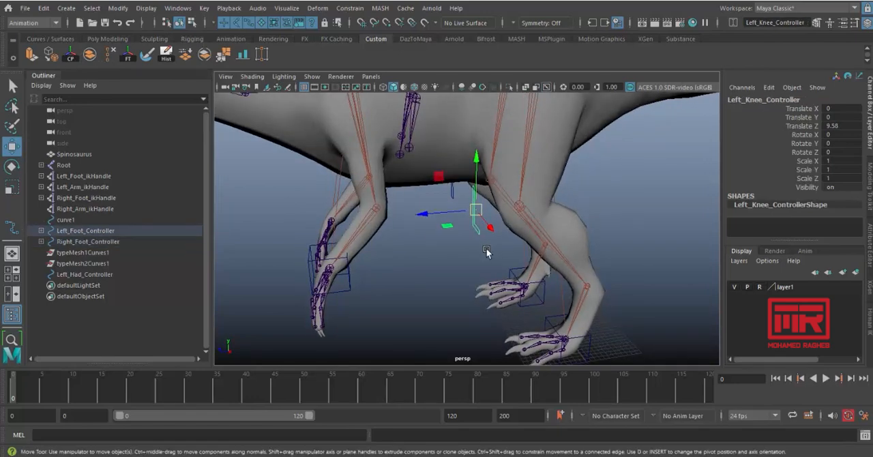
drag(428, 215, 417, 237)
alt+right_drag(417, 238, 443, 262)
alt+drag(443, 262, 463, 218)
alt+right_drag(438, 237, 448, 248)
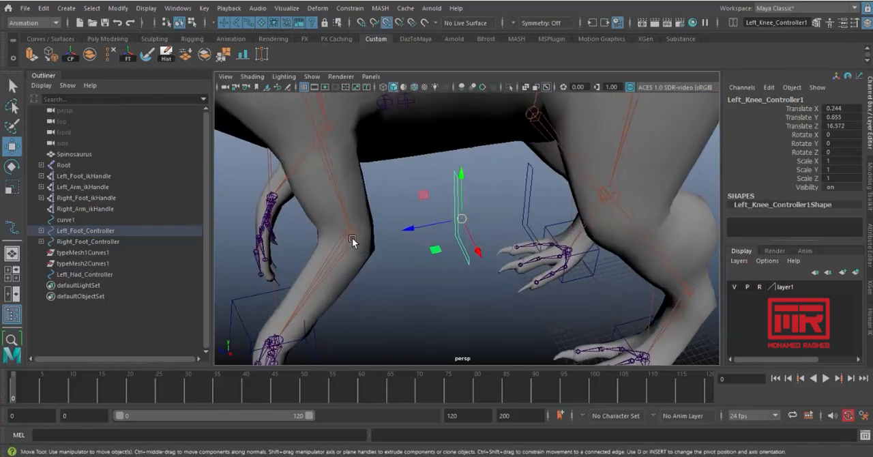
Snap the duplicated controller to the left elbow joint, then pull it back behind the elbow to Translate Z 20.857
middle_drag(351, 233, 350, 230)
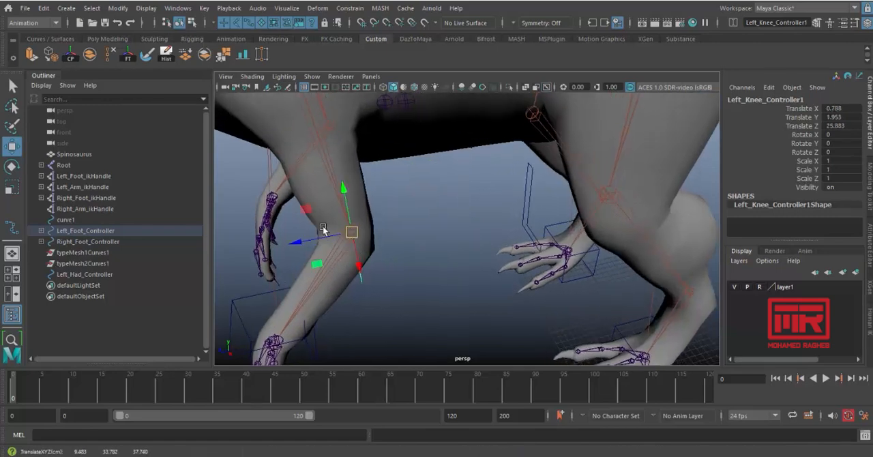
drag(314, 240, 374, 235)
scroll(397, 254, down, 2)
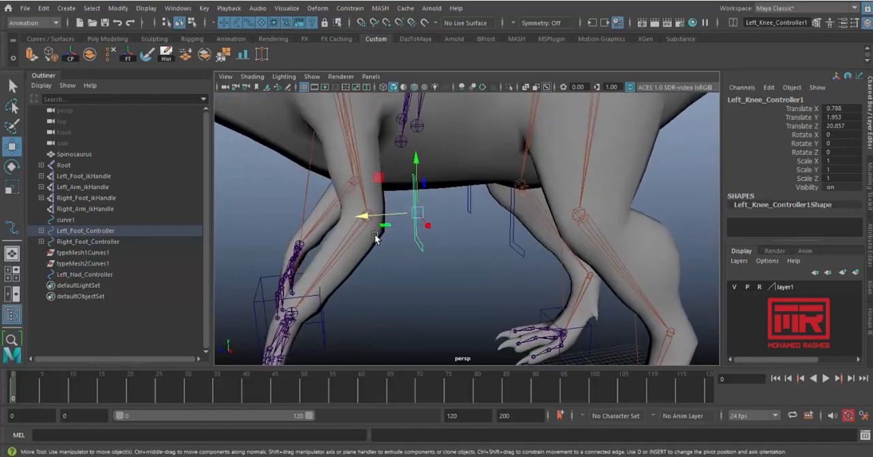
Freeze the duplicated controller's transformations and rename it Left_Elbow_Controller
click(127, 56)
alt+drag(456, 253, 646, 198)
alt+drag(510, 239, 525, 232)
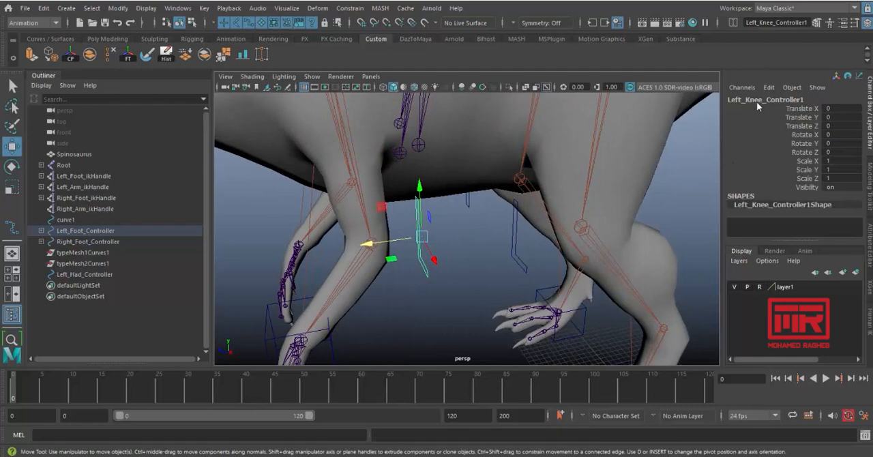
double_click(757, 102)
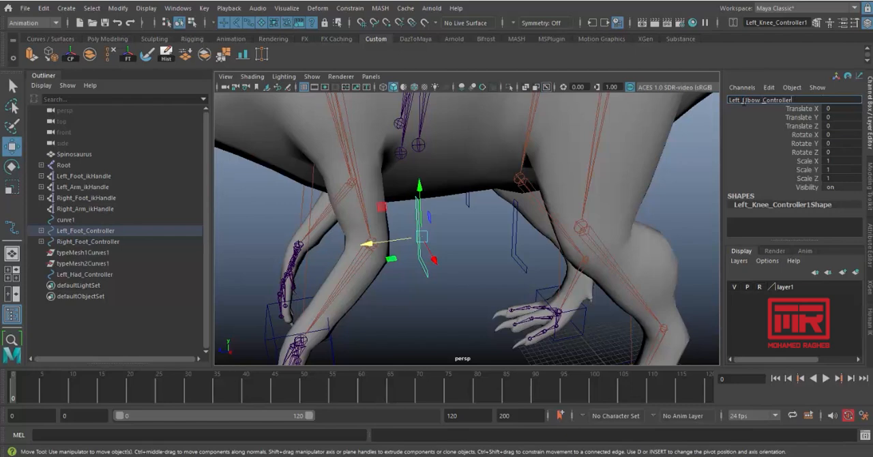
text(Left_Elbow_Controller)
key(Return)
Apply a Pole Vector constraint from Left_Elbow_Controller to Left_Arm_ikHandle
alt+drag(438, 203, 464, 180)
alt+middle_drag(374, 275, 383, 256)
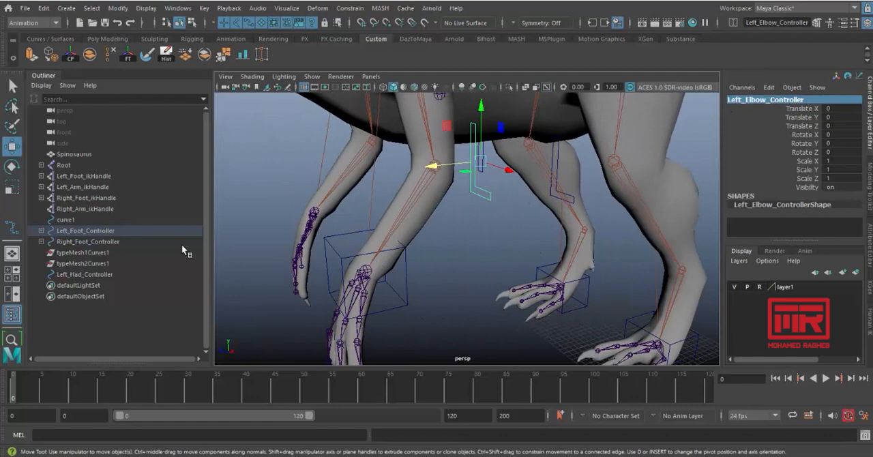
ctrl+click(85, 209)
key(ctrl+z)
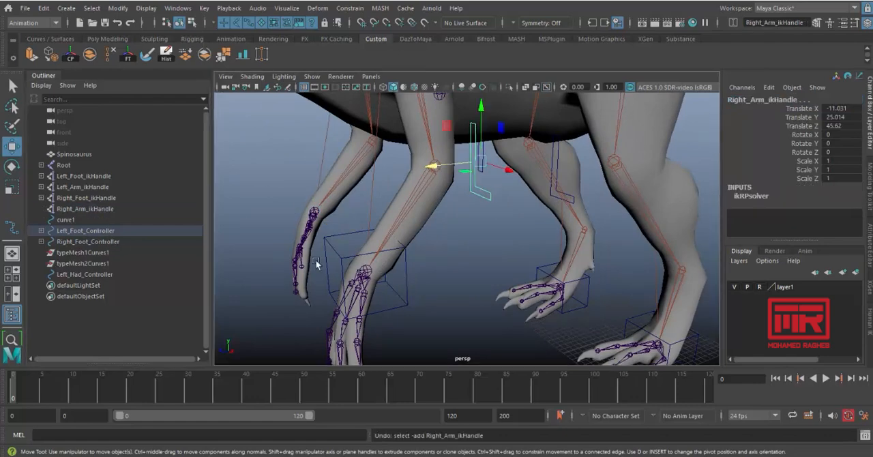
click(95, 187)
key(f)
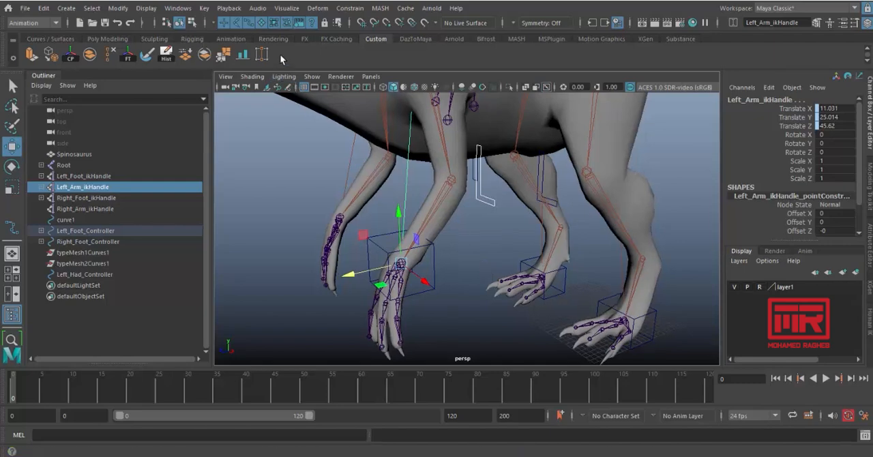
click(350, 8)
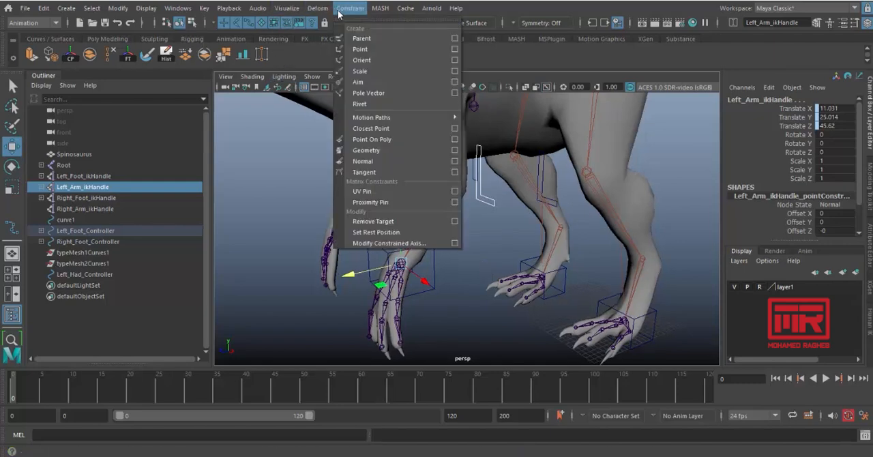
click(372, 93)
Test-move the left elbow controller sideways to check the elbow's direction, and undo the move
click(480, 228)
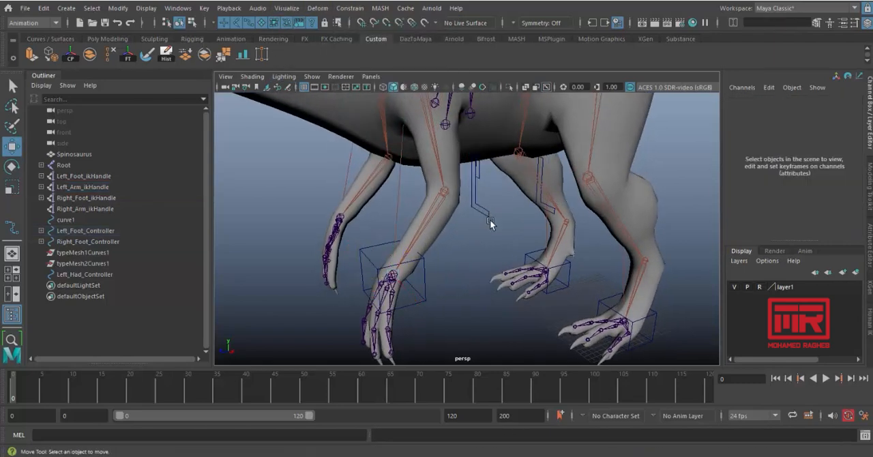
click(489, 222)
mouse_move(491, 222)
alt+mouse_down()
mouse_move(571, 219)
mouse_move(489, 220)
alt+mouse_up()
key(ctrl+z)
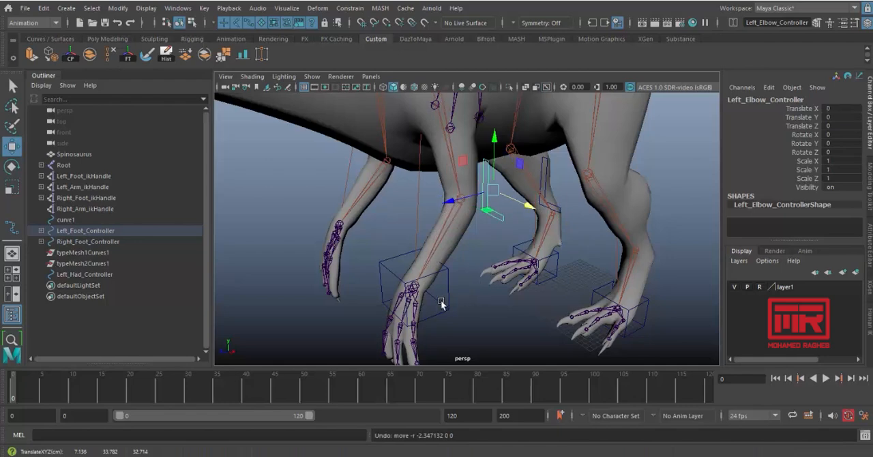
Pose the left arm with its hand and elbow controllers to check the rig, undo the moves and reselect the elbow controller
click(448, 304)
alt+right_drag(477, 296, 442, 287)
drag(436, 271, 515, 199)
alt+drag(515, 199, 440, 239)
click(464, 206)
alt+drag(464, 206, 516, 307)
click(418, 197)
alt+drag(475, 282, 465, 232)
key(ctrl+z)
key(ctrl+z)
key(ctrl+z)
key(ctrl+z)
click(464, 232)
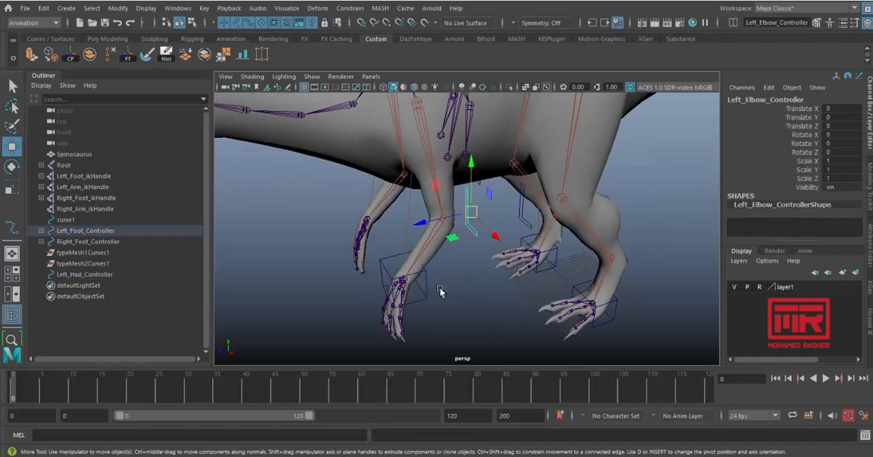
Parent Left_Elbow_Controller under Left_Had_Controller, and test-move the hand controller, undoing the moves
click(423, 298)
key(p)
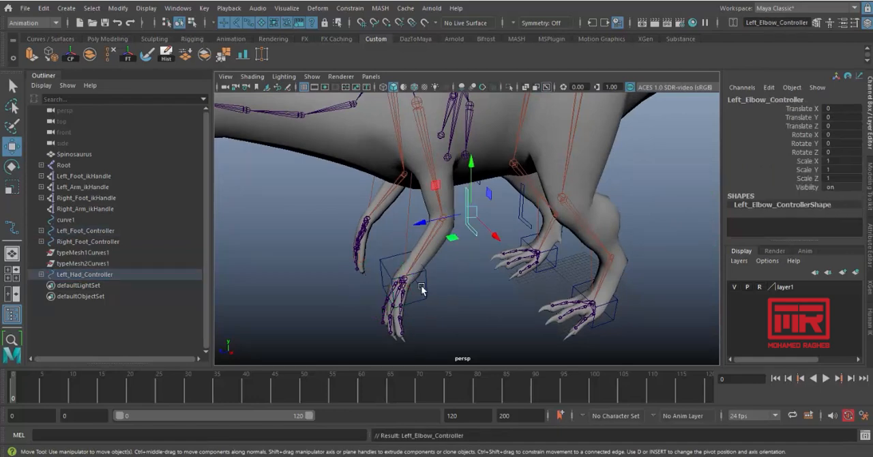
click(426, 294)
alt+drag(454, 294, 577, 227)
drag(566, 190, 575, 286)
key(ctrl+z)
key(ctrl+z)
Duplicate Left_Had_Controller, move the copy across to the creature's right side, and delete the elbow curve copied with it
click(450, 316)
click(444, 292)
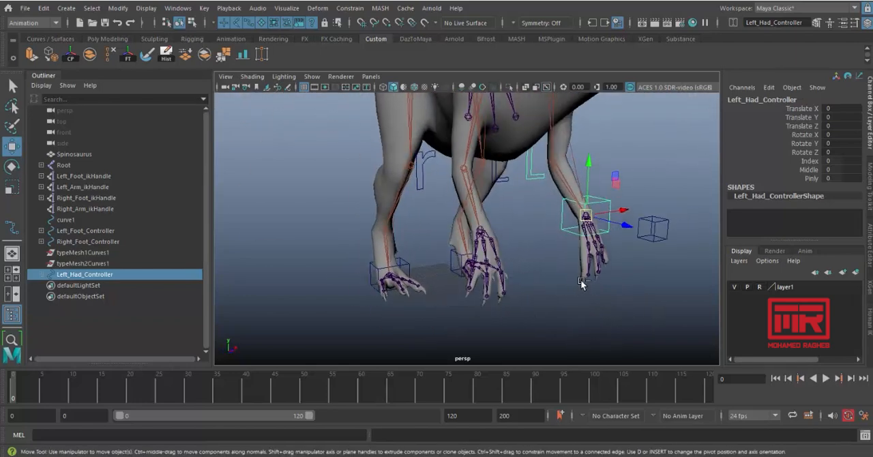
key(ctrl+d)
drag(622, 209, 401, 252)
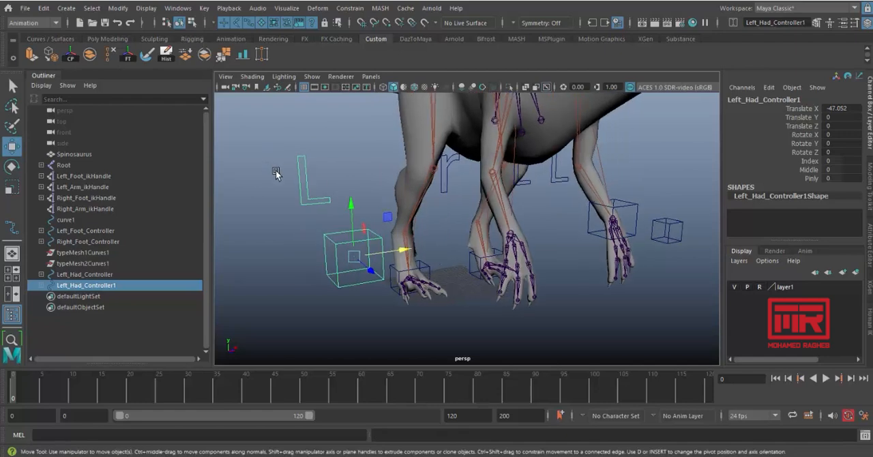
drag(275, 171, 318, 147)
key(Delete)
Snap the duplicated hand controller Left_Had_Controller1 onto the right wrist joint
drag(365, 237, 280, 306)
mouse_move(440, 258)
alt+mouse_down()
mouse_move(446, 248)
mouse_move(448, 258)
alt+mouse_up()
drag(352, 251, 340, 238)
alt+drag(396, 267, 481, 271)
scroll(460, 280, up, 5)
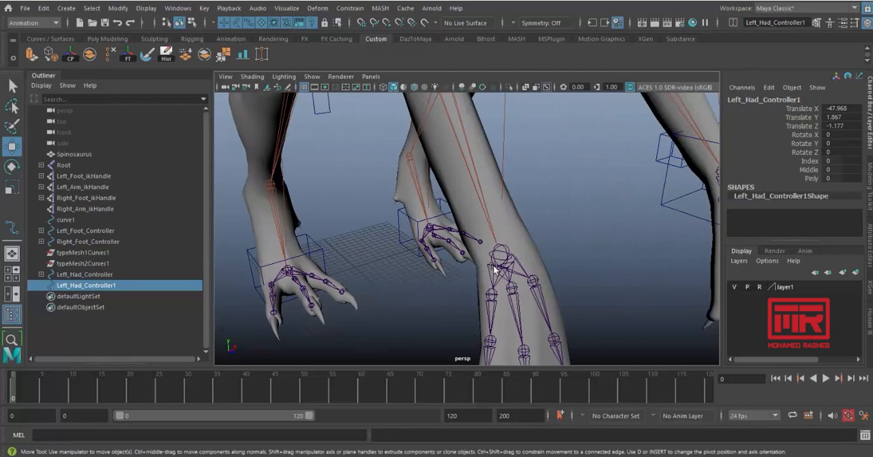
middle_click(501, 257)
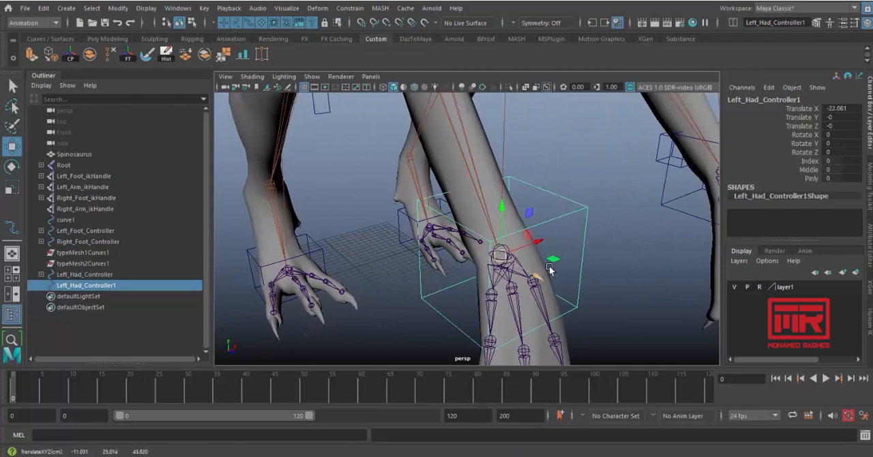
Duplicate Right_Knee_Controller and place the copy between the right leg and the right arm
scroll(333, 228, down, 8)
alt+drag(333, 228, 441, 256)
click(410, 219)
key(ctrl+d)
drag(454, 219, 437, 220)
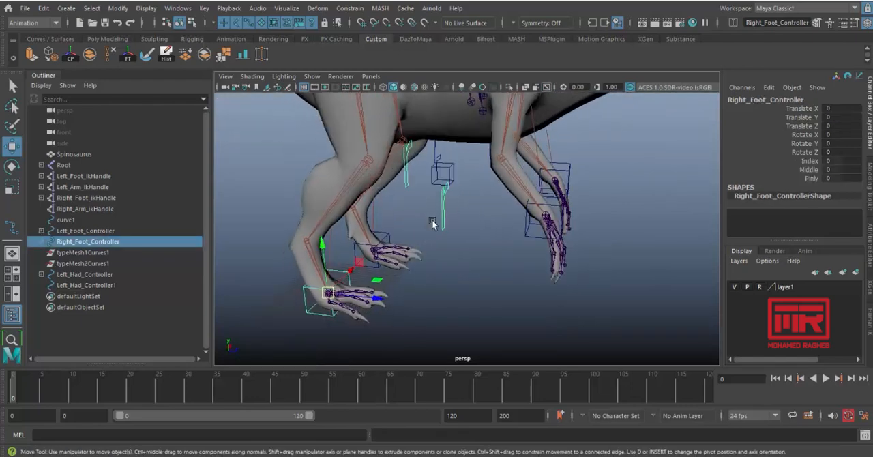
Unparent Right_Knee_Controller1 from Right_Foot_Controller
click(407, 177)
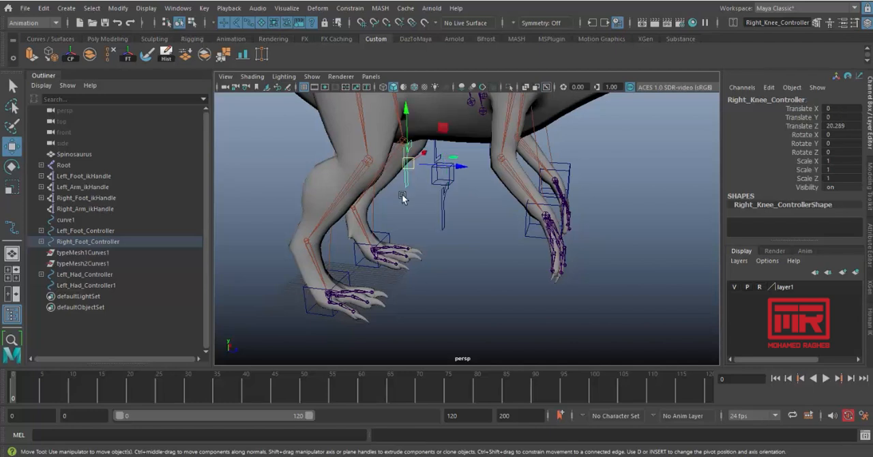
click(441, 230)
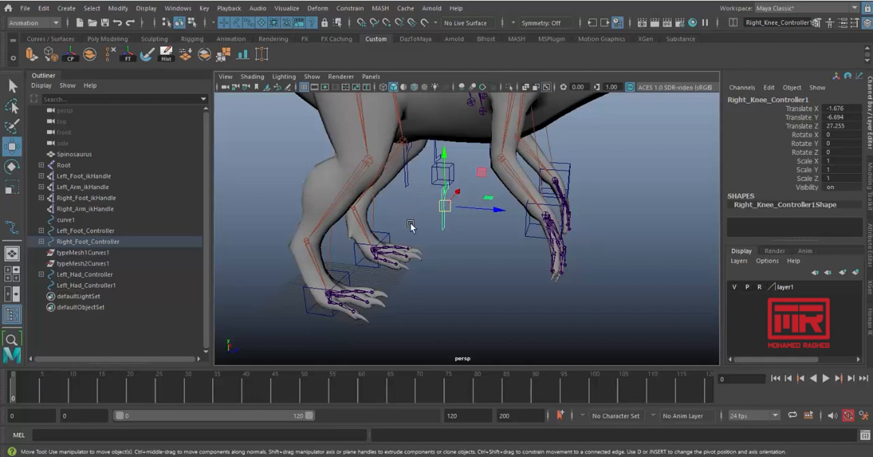
click(387, 236)
alt+drag(387, 236, 459, 284)
click(380, 276)
alt+drag(459, 236, 454, 235)
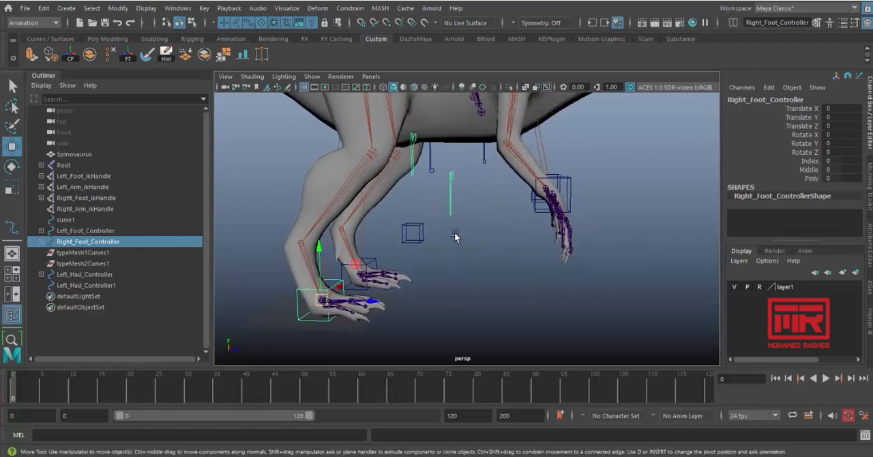
click(445, 196)
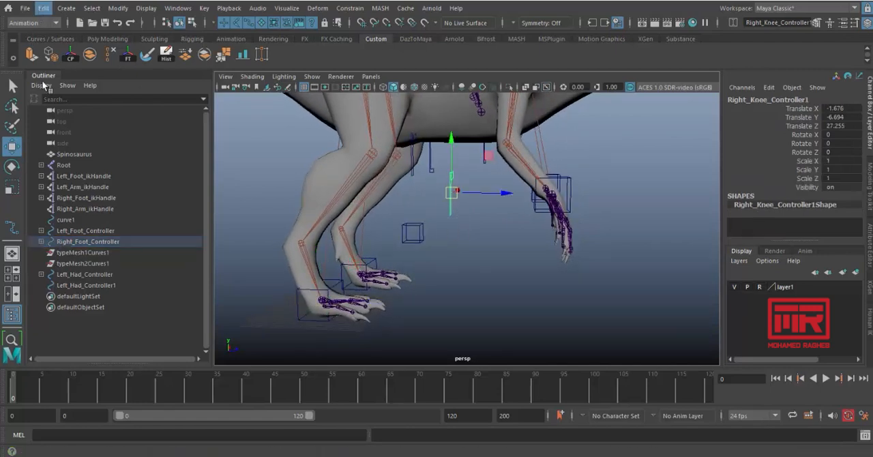
click(43, 8)
click(69, 267)
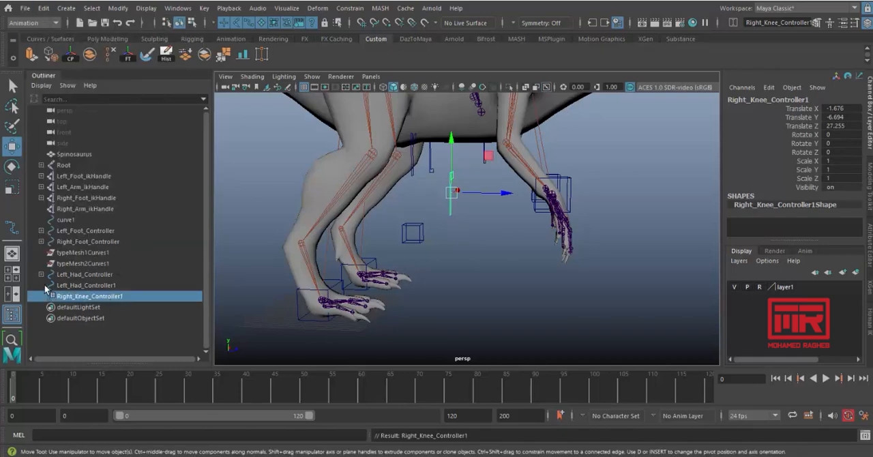
Raise Right_Knee_Controller1 towards elbow height and align it along Z with the left elbow controller in the side view
mouse_move(476, 249)
alt+mouse_down()
mouse_move(439, 283)
mouse_move(483, 250)
alt+mouse_up()
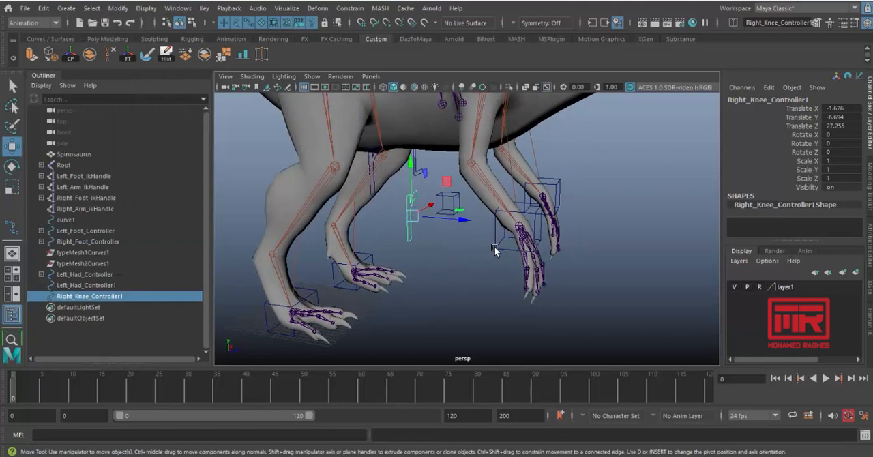
alt+drag(488, 257, 475, 245)
drag(416, 199, 417, 146)
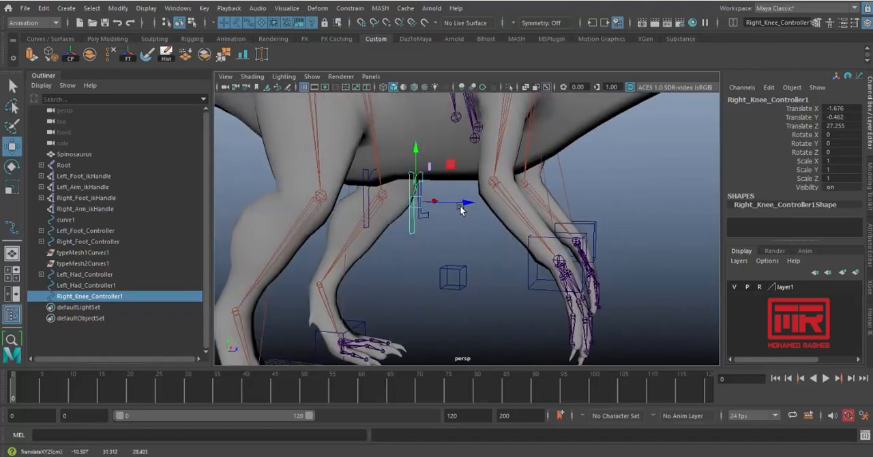
key(space)
key(space)
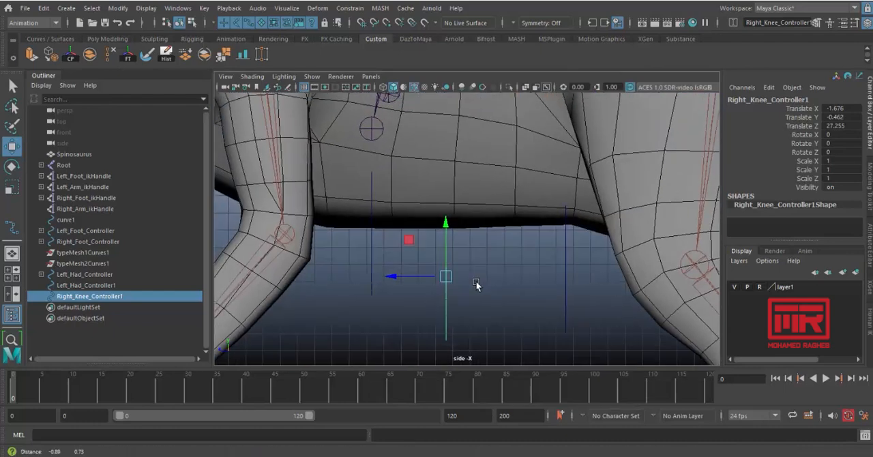
drag(411, 282, 413, 284)
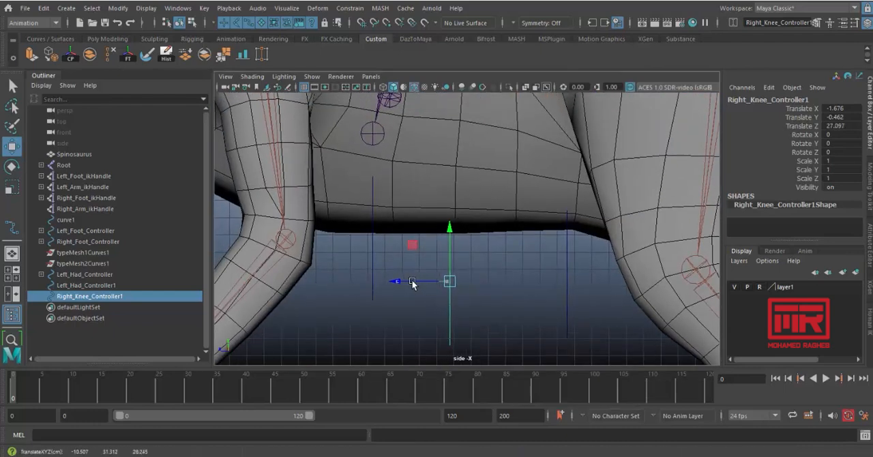
key(c)
middle_drag(373, 258, 370, 258)
drag(371, 231, 382, 187)
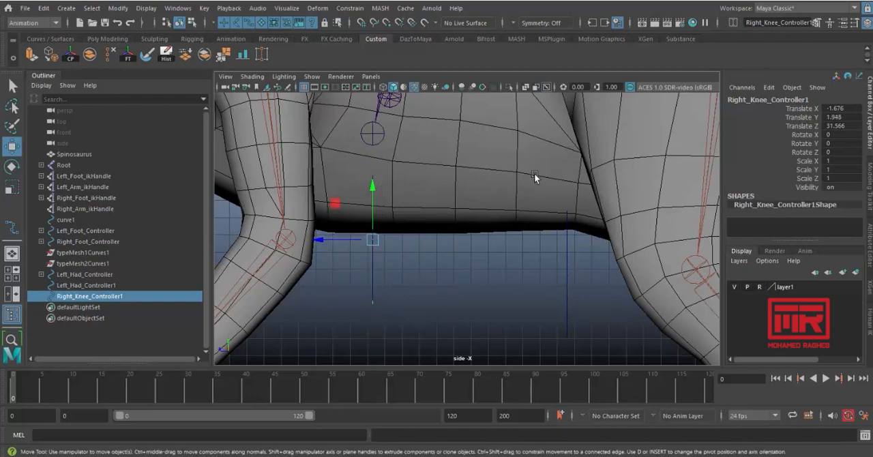
Try to reposition Right_Knee_Controller1 freehand near the right elbow, using the front and perspective views
key(space)
key(space)
key(space)
key(space)
scroll(377, 270, up, 3)
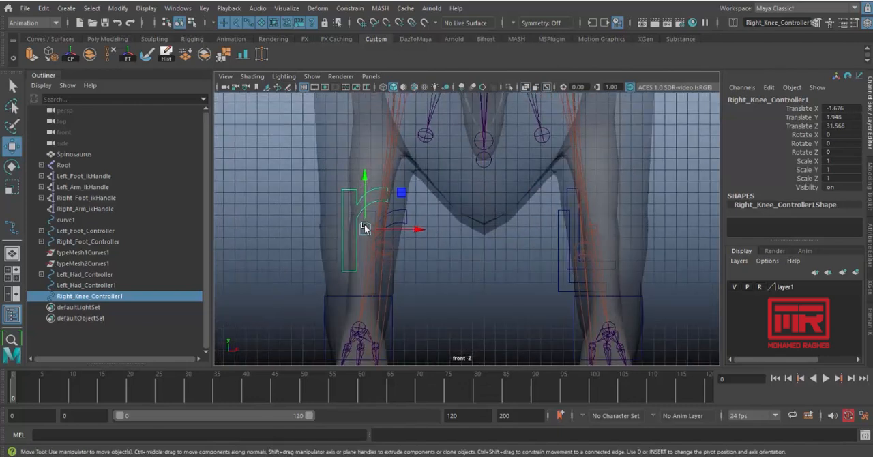
drag(363, 231, 369, 237)
key(space)
key(space)
alt+drag(573, 182, 501, 242)
alt+middle_drag(500, 241, 444, 274)
scroll(439, 273, up, 2)
drag(395, 242, 349, 271)
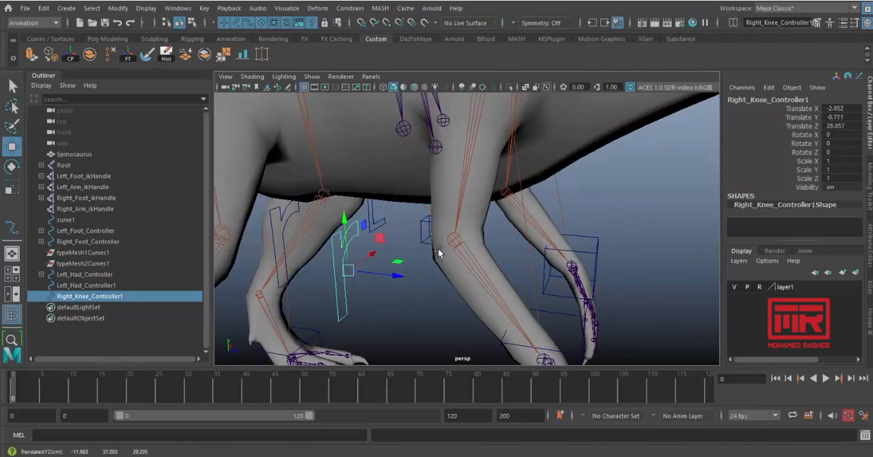
Snap Right_Knee_Controller1 to the right elbow joint, and offset it along Z to line up with the left elbow controller
key(v)
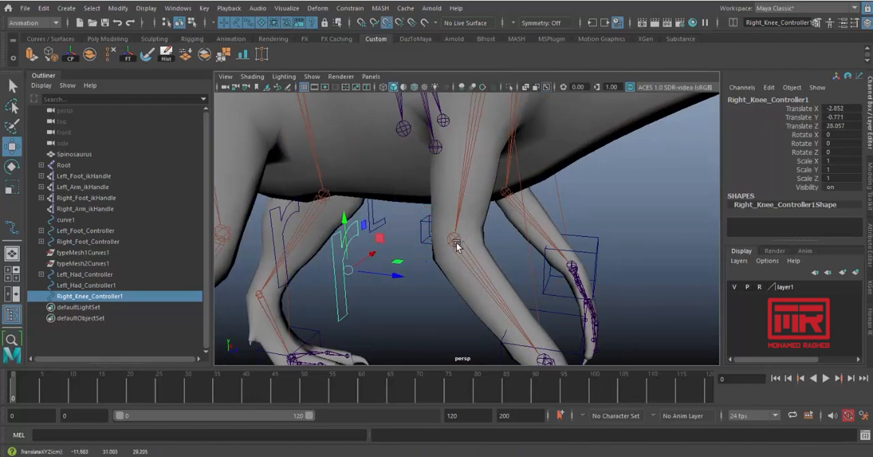
middle_drag(457, 244, 454, 242)
alt+drag(542, 254, 481, 264)
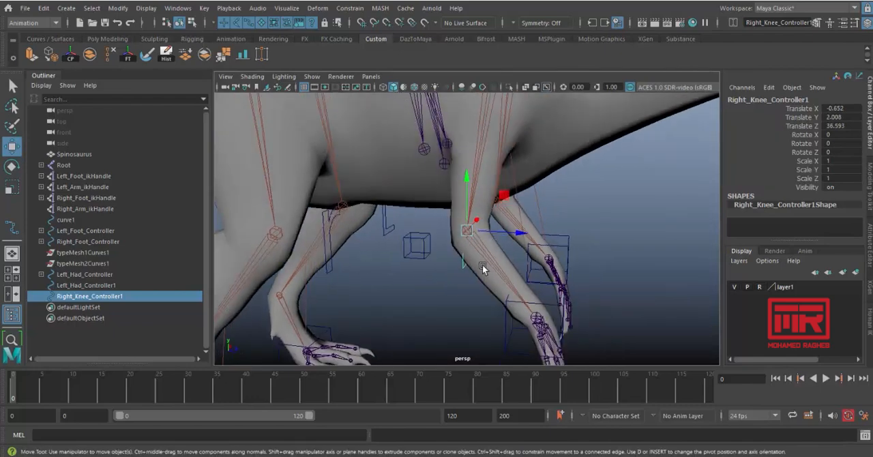
key(space)
key(space)
scroll(487, 264, down, 1)
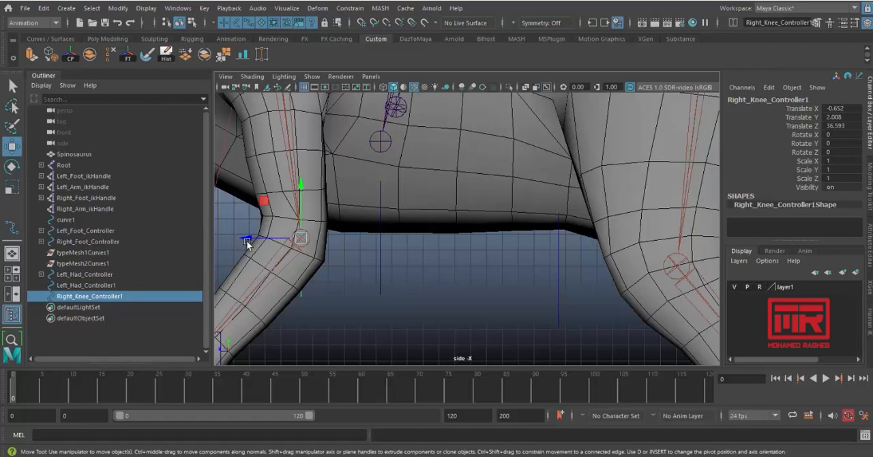
drag(247, 240, 244, 235)
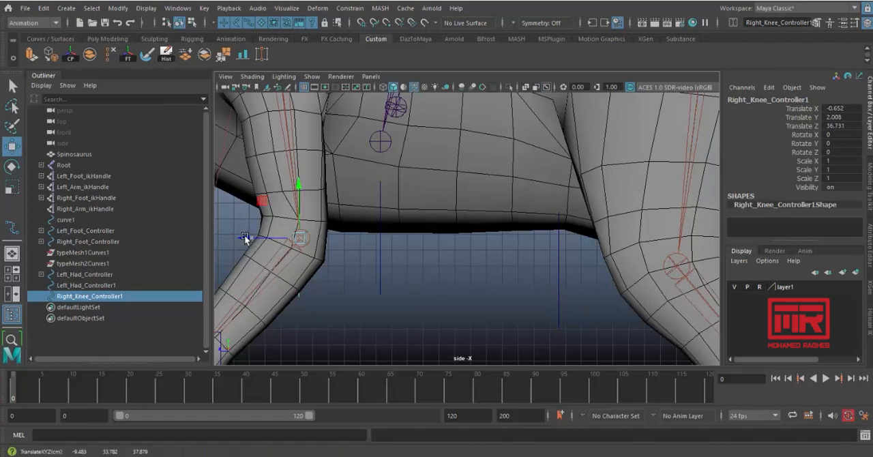
key(c)
middle_click(381, 251)
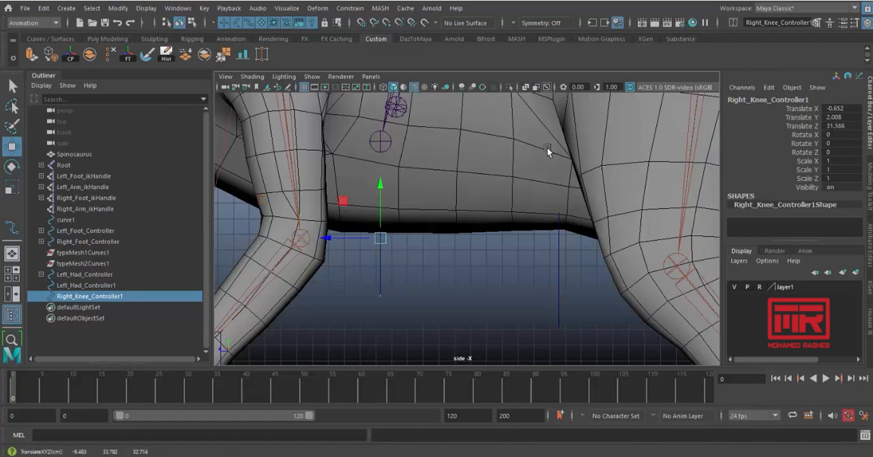
alt+drag(380, 252, 404, 198)
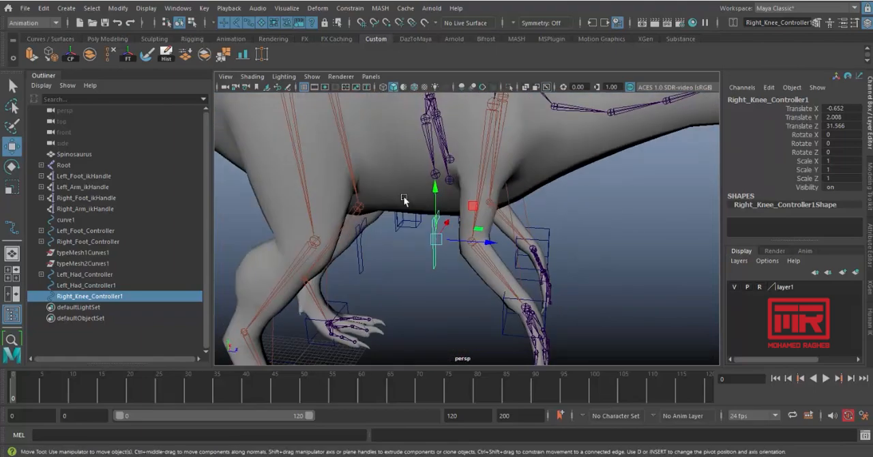
Freeze Right_Knee_Controller1's transformations and apply a Pole Vector constraint from it to Right_Arm_ikHandle
click(128, 53)
alt+drag(471, 225, 502, 236)
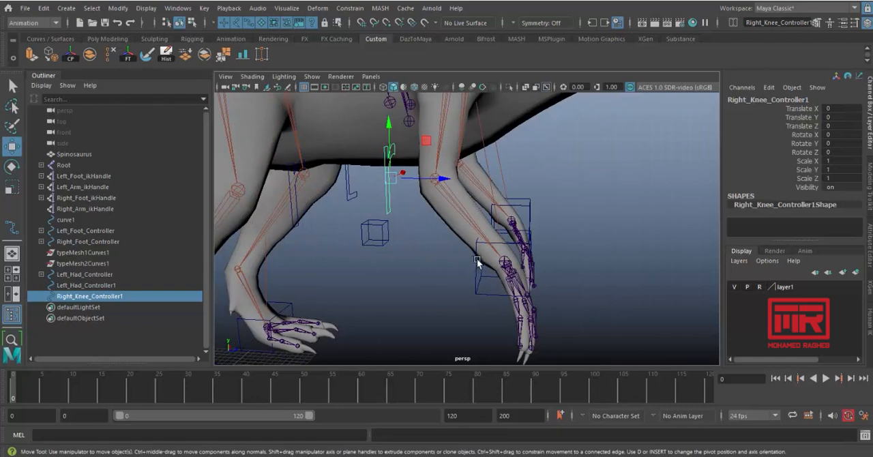
alt+drag(476, 259, 502, 284)
shift+click(487, 275)
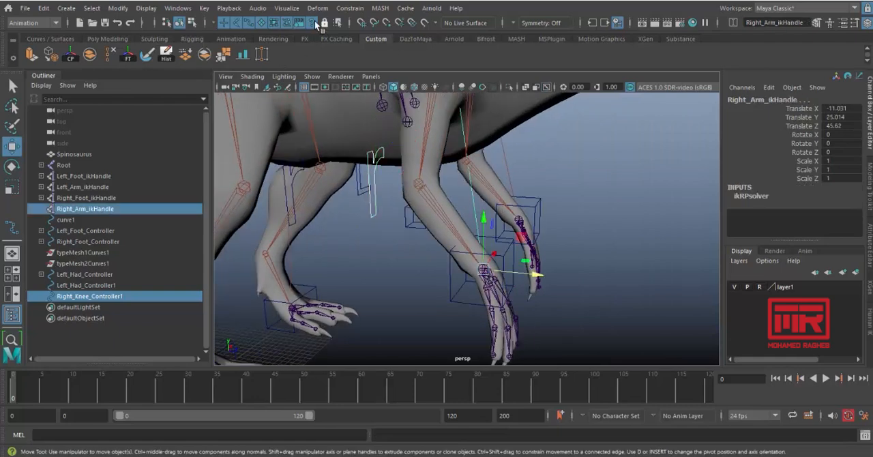
click(349, 9)
click(372, 91)
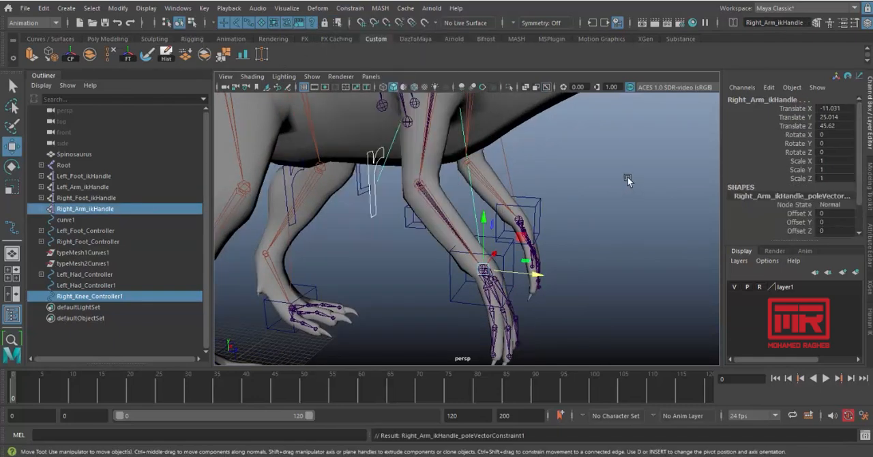
Examine the right elbow and hand controllers, comparing them with the left arm's controllers and their hierarchy
click(626, 179)
alt+drag(626, 179, 423, 235)
click(379, 213)
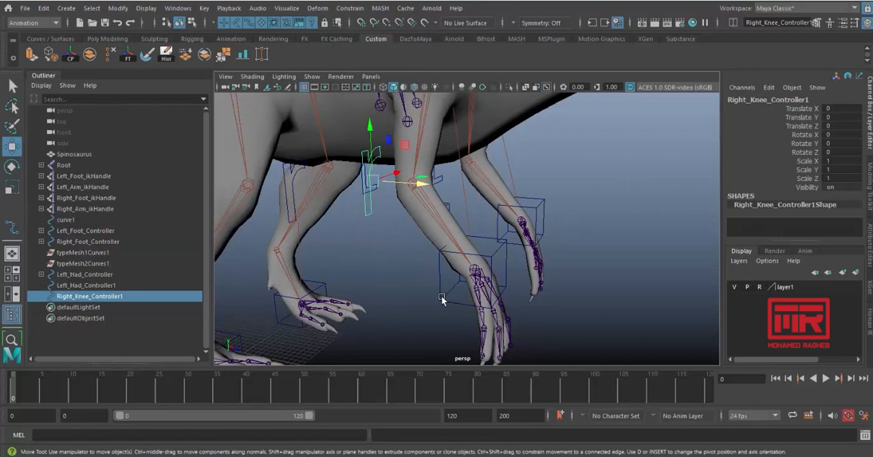
click(386, 248)
click(373, 211)
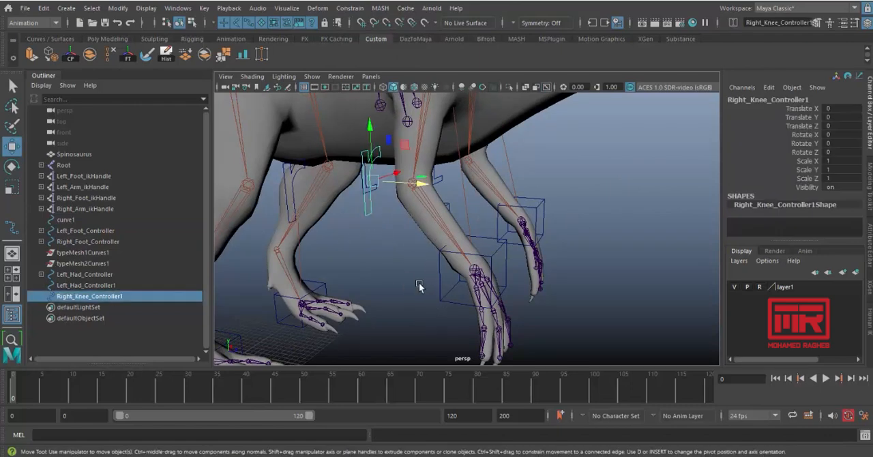
click(450, 300)
alt+drag(478, 309, 477, 249)
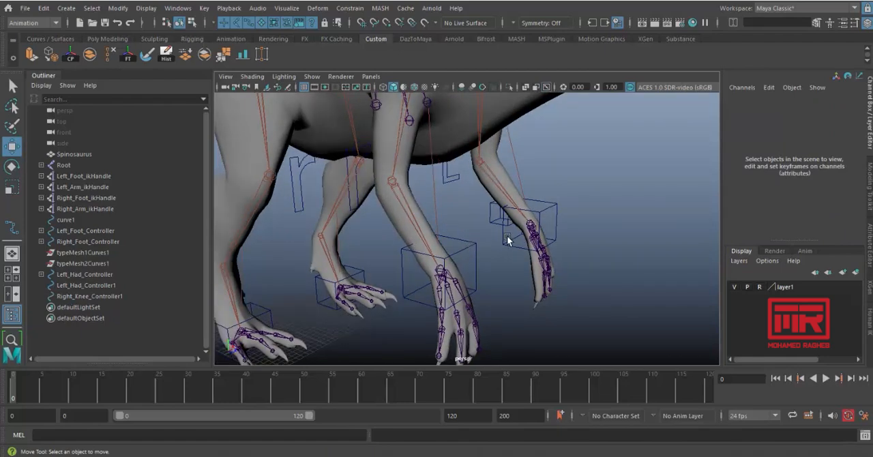
click(506, 236)
click(474, 257)
alt+drag(475, 257, 260, 270)
click(89, 275)
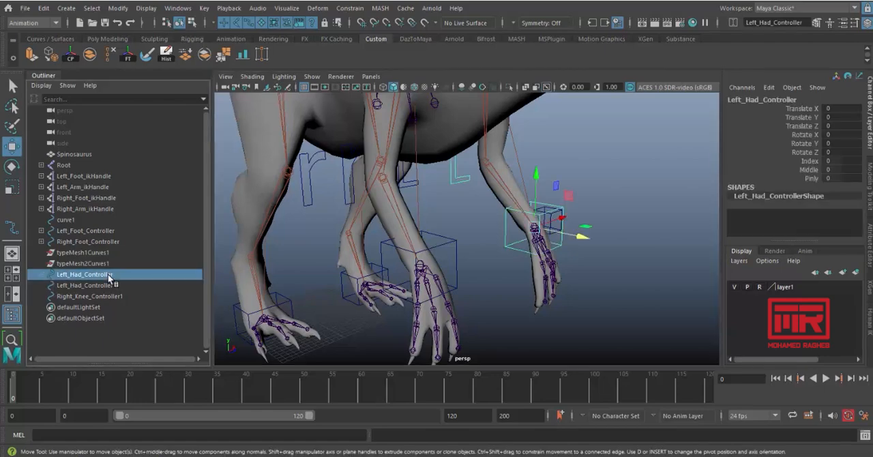
click(111, 286)
alt+drag(408, 304, 466, 301)
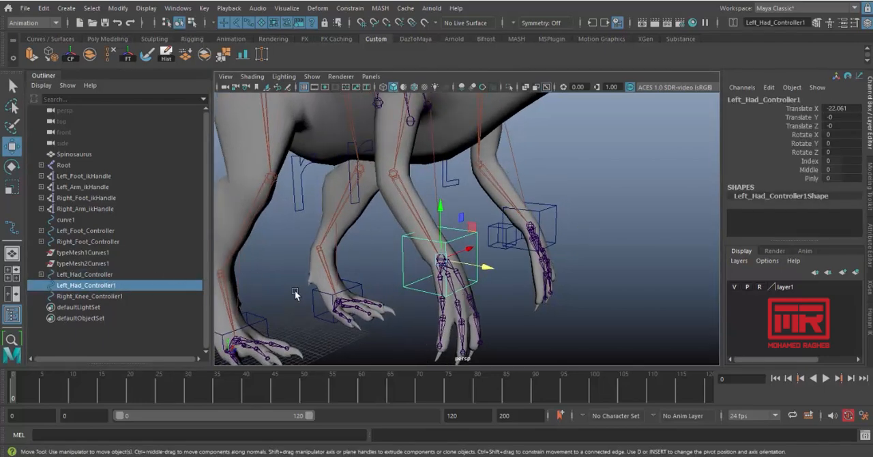
click(411, 306)
alt+drag(473, 286, 491, 290)
click(579, 243)
drag(446, 289, 472, 281)
click(602, 288)
click(480, 250)
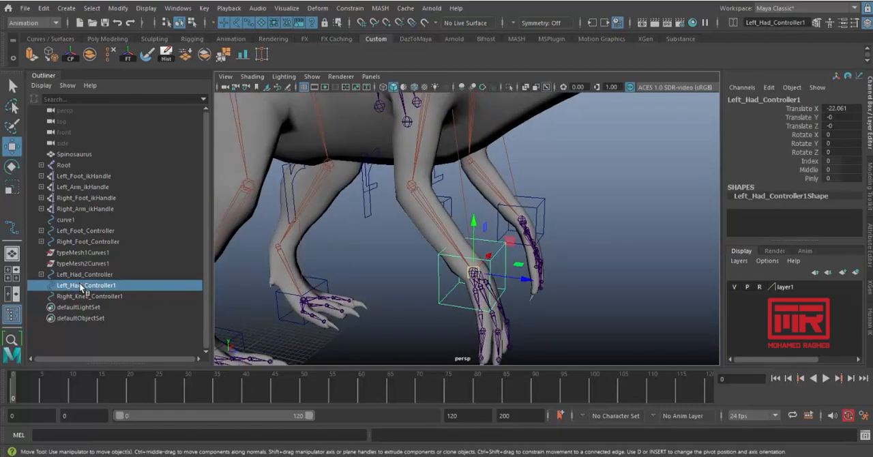
Parent Right_Knee_Controller1 under Left_Had_Controller1, and test-move the right hand controller, undoing the move
click(369, 209)
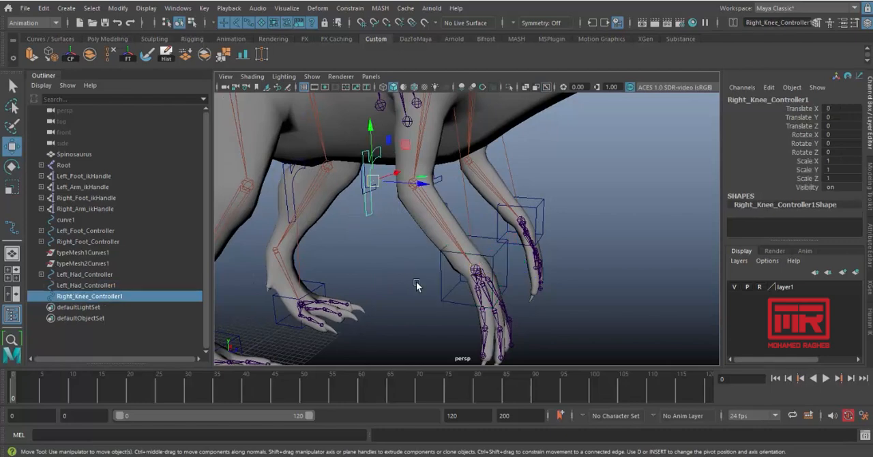
shift+click(442, 305)
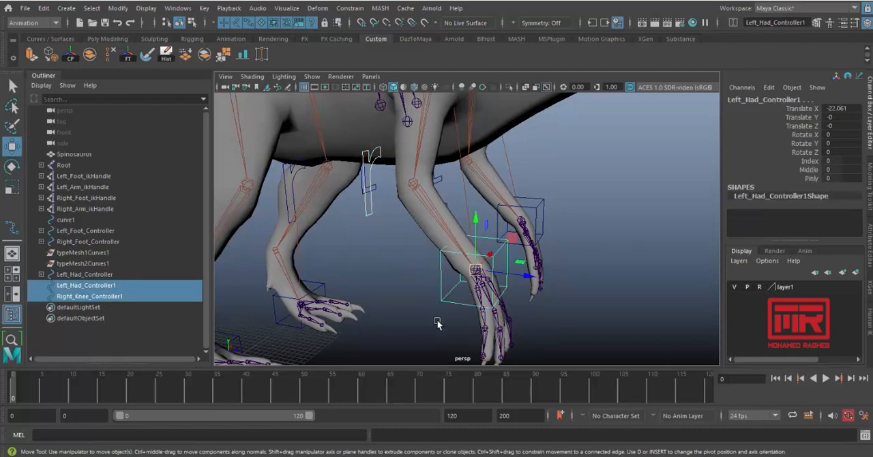
key(p)
click(444, 292)
alt+drag(440, 292, 453, 292)
drag(479, 264, 543, 306)
key(ctrl+z)
click(545, 307)
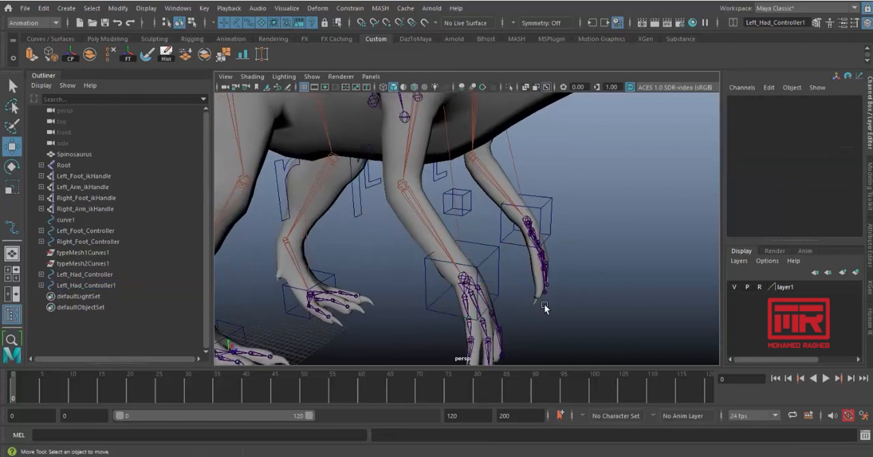
Apply a Point constraint from the right hand controller Left_Had_Controller1 to Right_Arm_ikHandle
alt+drag(462, 278, 480, 262)
click(481, 249)
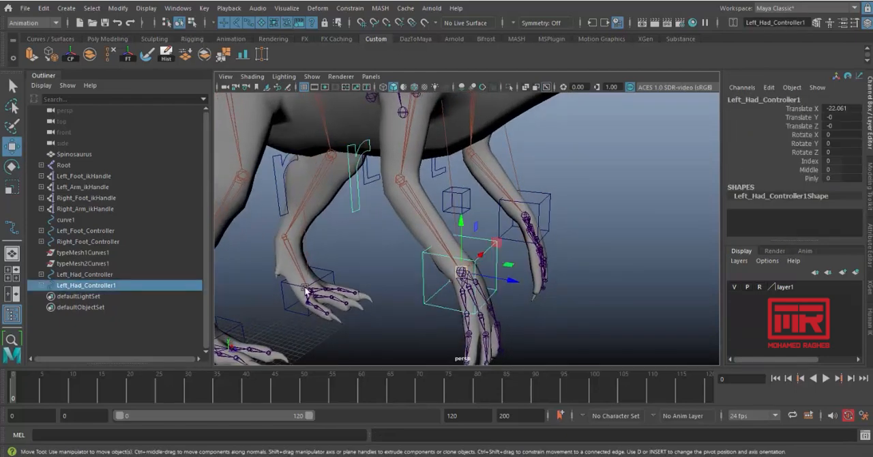
ctrl+click(94, 207)
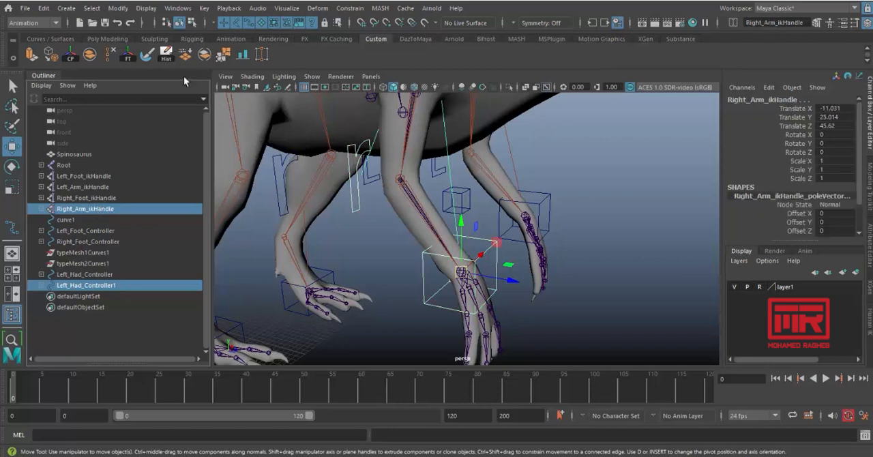
click(343, 9)
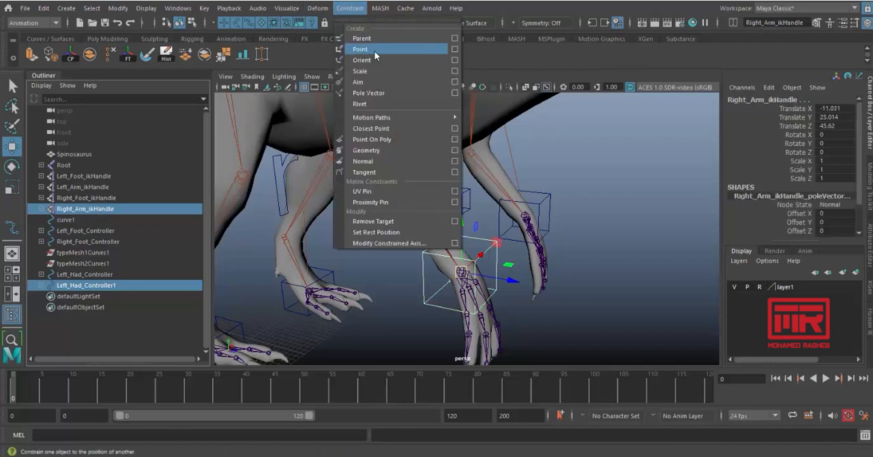
click(375, 50)
click(625, 247)
Test-move and test-rotate the right hand controller to check the arm's Point constraint, undoing both changes
click(430, 302)
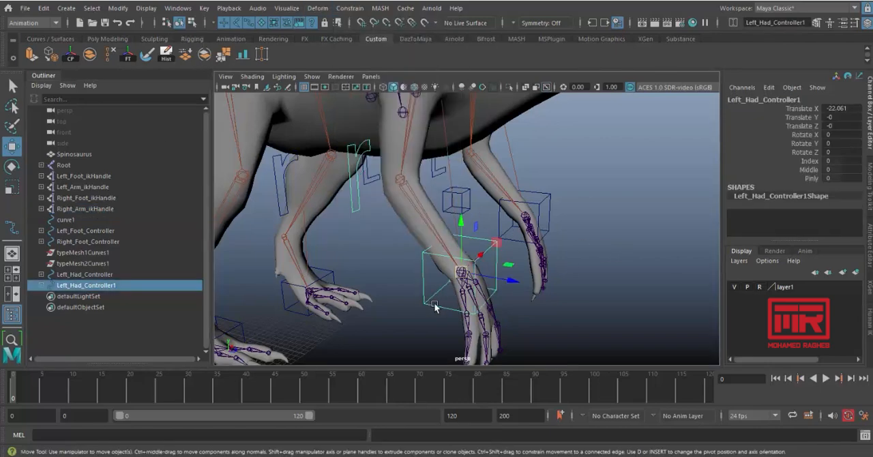
drag(465, 283, 453, 269)
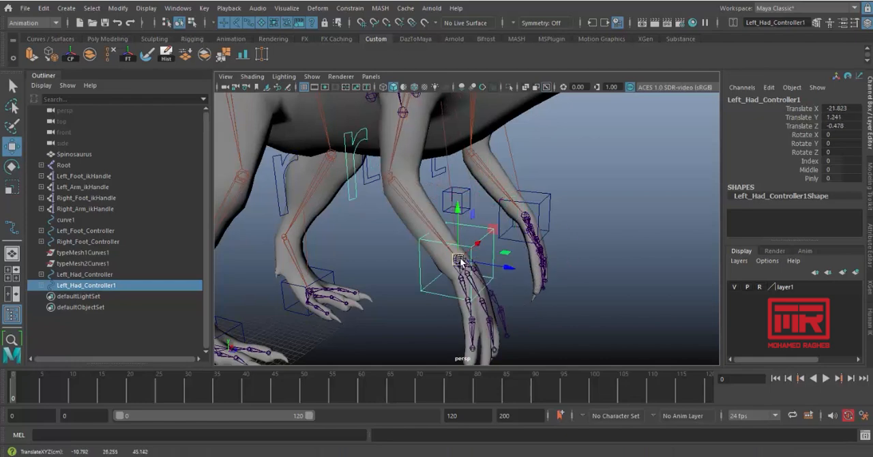
key(ctrl+z)
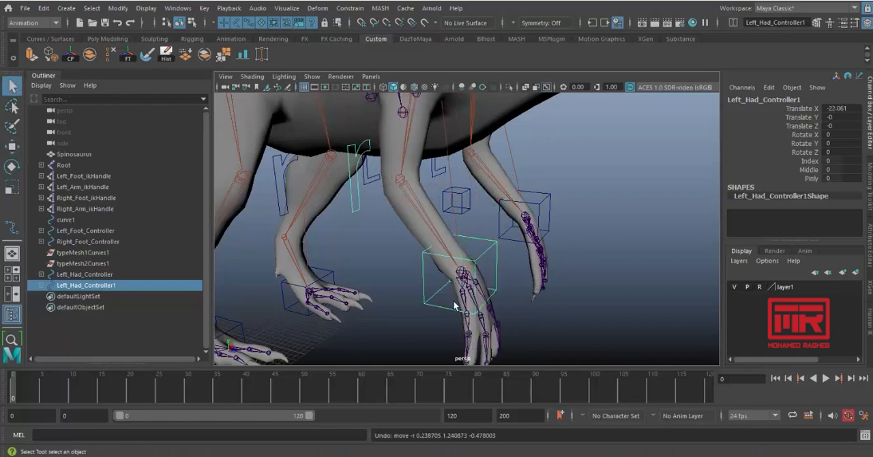
key(e)
drag(459, 300, 482, 286)
key(ctrl+z)
key(w)
Apply an Orient constraint from Left_Had_Controller1 to the right wrist joint Right_Rest
scroll(482, 287, up, 6)
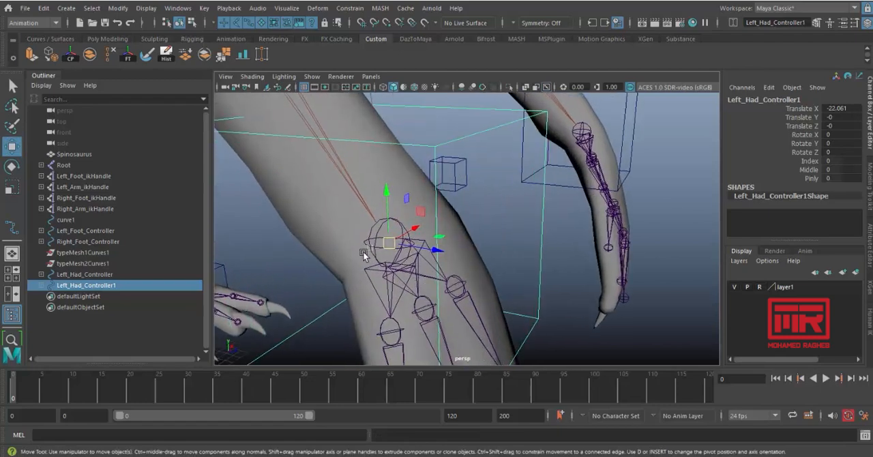
click(364, 255)
scroll(363, 255, down, 5)
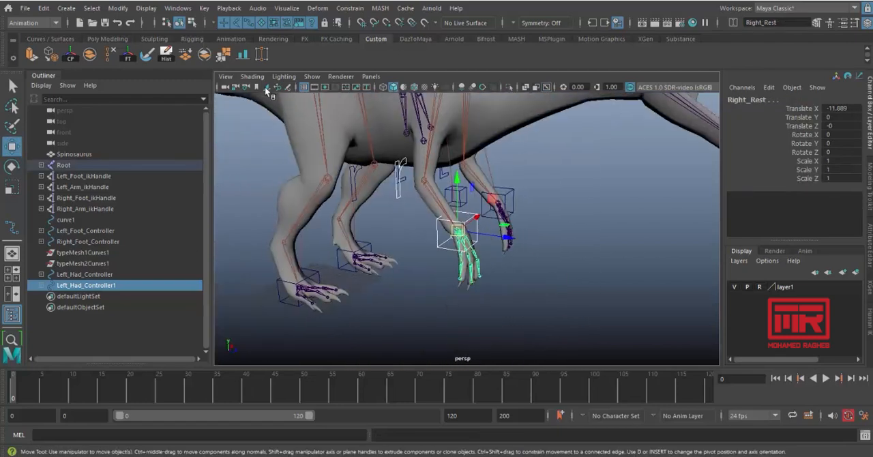
click(339, 10)
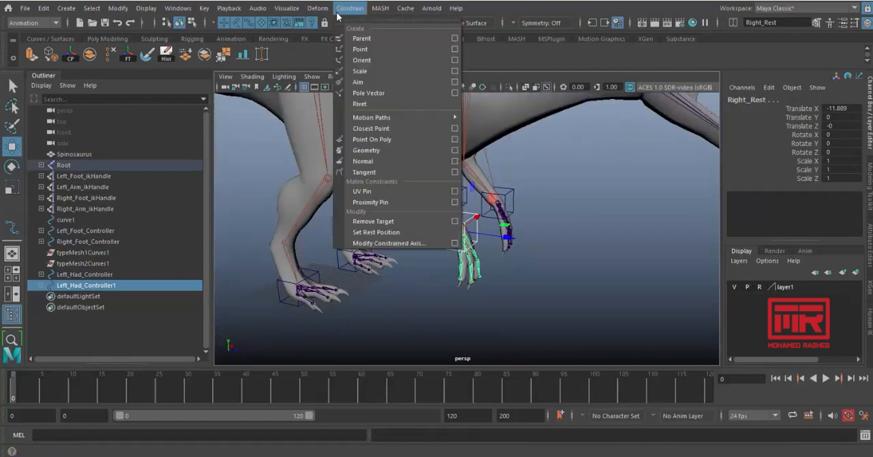
click(371, 59)
alt+drag(472, 213, 524, 235)
click(496, 306)
Test how the right hand follows Left_Had_Controller1 when moved and rotated, undoing every test transformation
click(453, 264)
alt+drag(505, 264, 392, 250)
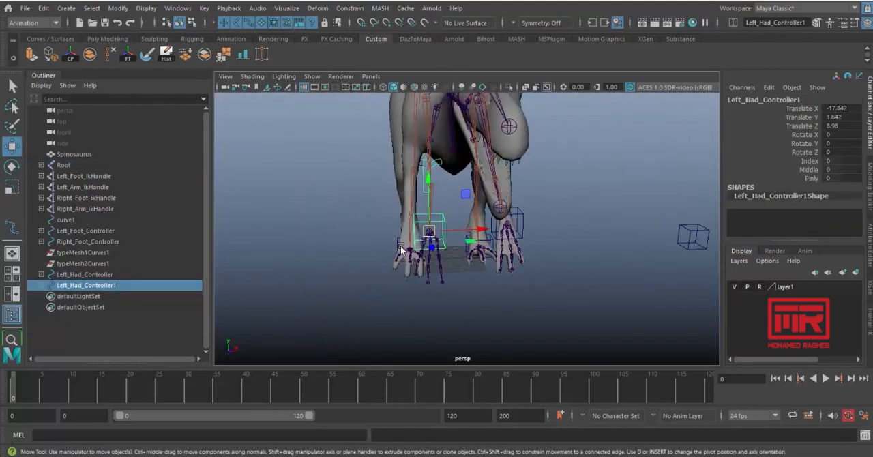
drag(432, 232, 362, 231)
key(e)
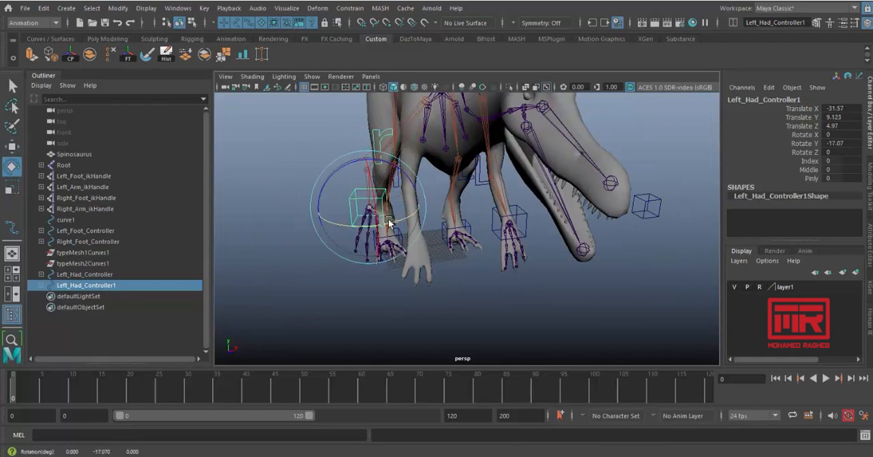
key(ctrl+z)
key(ctrl+z)
key(ctrl+z)
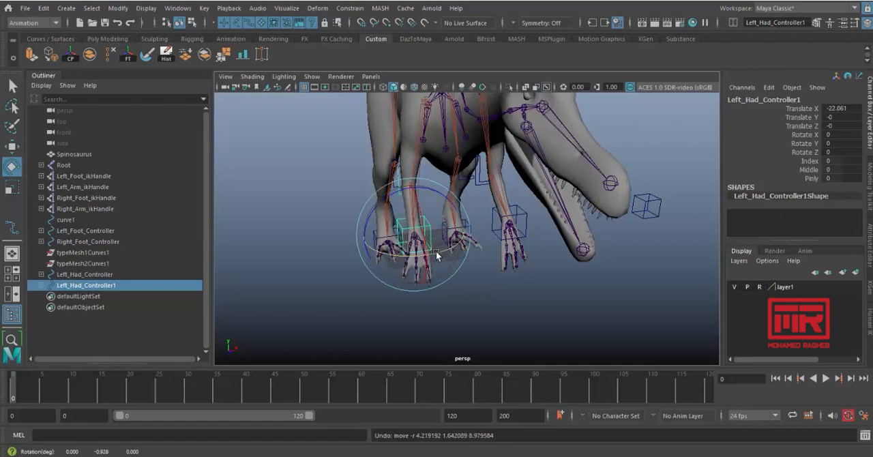
drag(438, 252, 485, 240)
key(ctrl+z)
key(w)
click(526, 272)
click(204, 8)
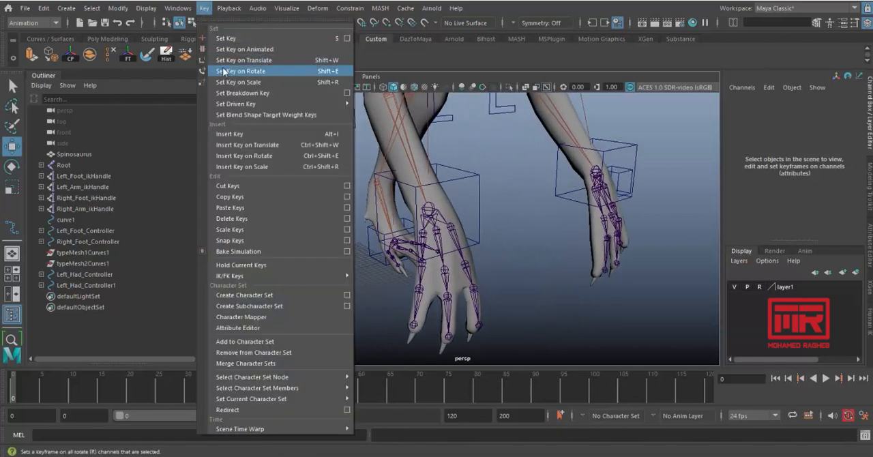
mouse_move(239, 104)
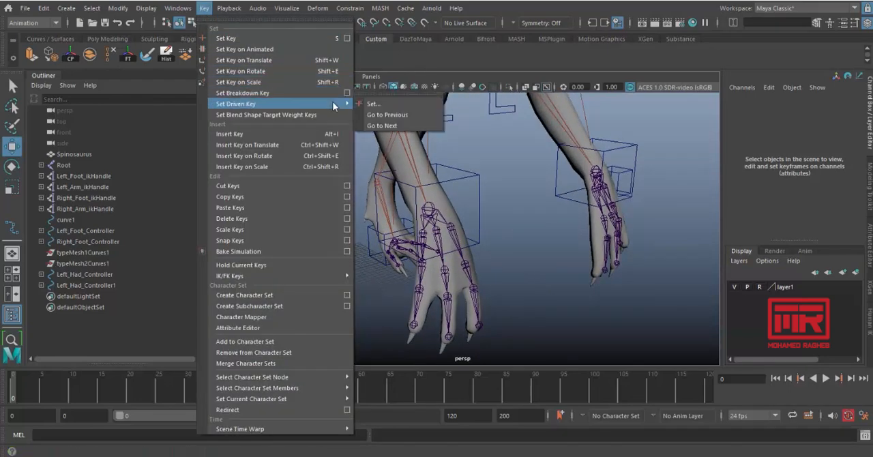
click(378, 104)
alt+drag(468, 270, 506, 196)
drag(511, 167, 511, 168)
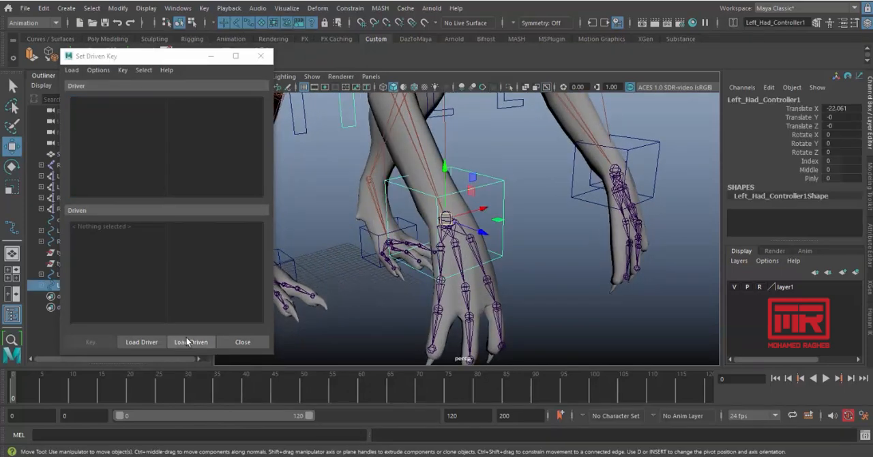
click(149, 343)
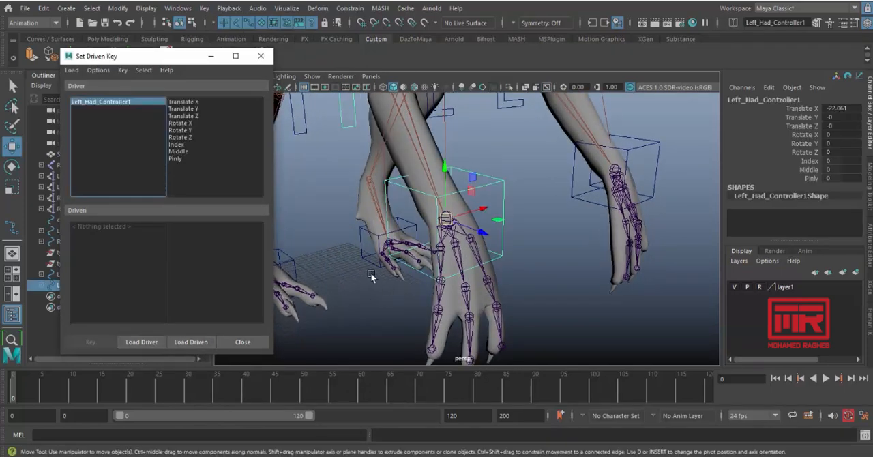
click(178, 145)
alt+drag(375, 235, 489, 244)
key(q)
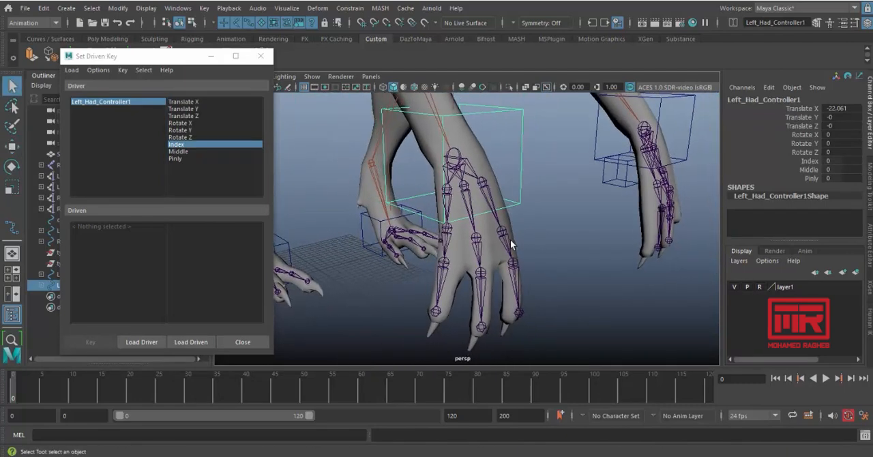
Try the Index, Middle and Pinly attributes together on Left_Had_Controller, undo the change, and close Set Driven Key
click(791, 162)
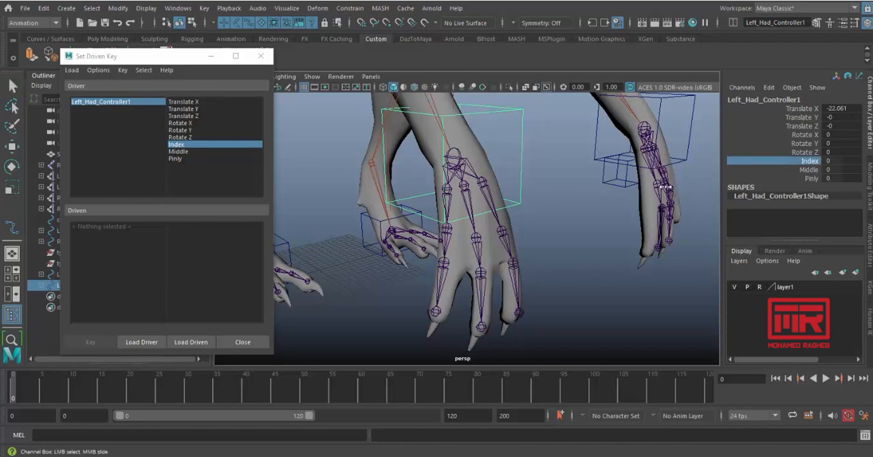
alt+drag(608, 207, 659, 205)
key(q)
click(627, 176)
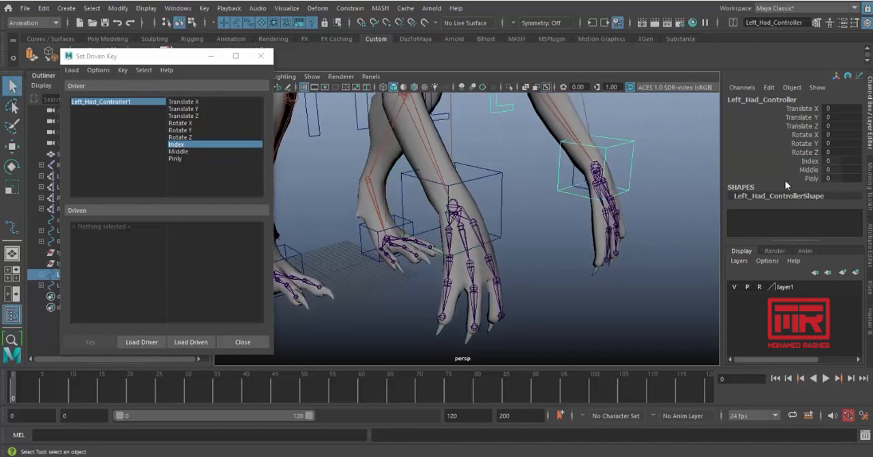
click(807, 162)
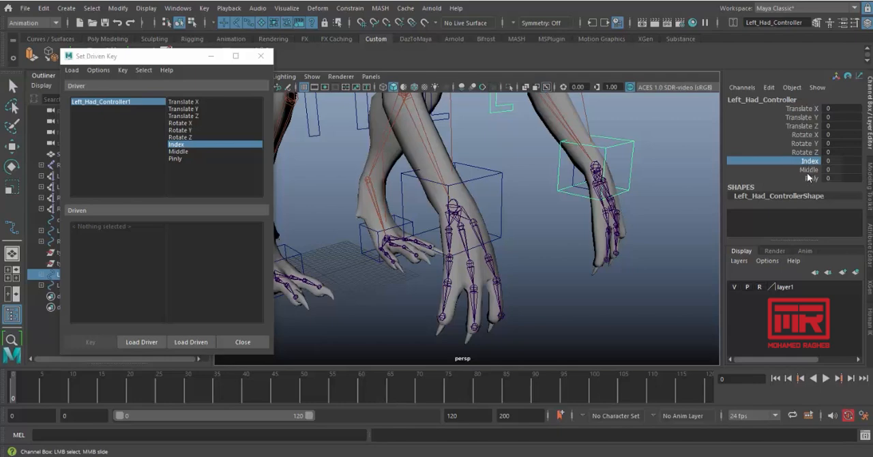
shift+click(808, 177)
middle_drag(612, 186, 661, 195)
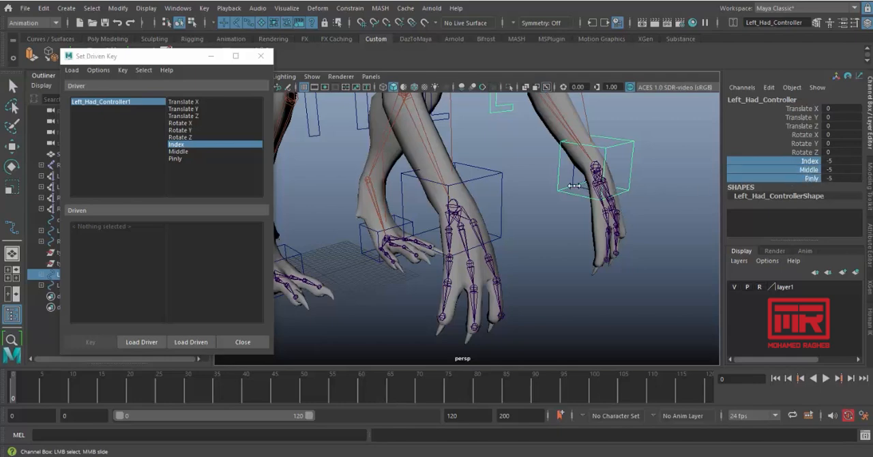
key(ctrl+z)
alt+drag(603, 222, 525, 230)
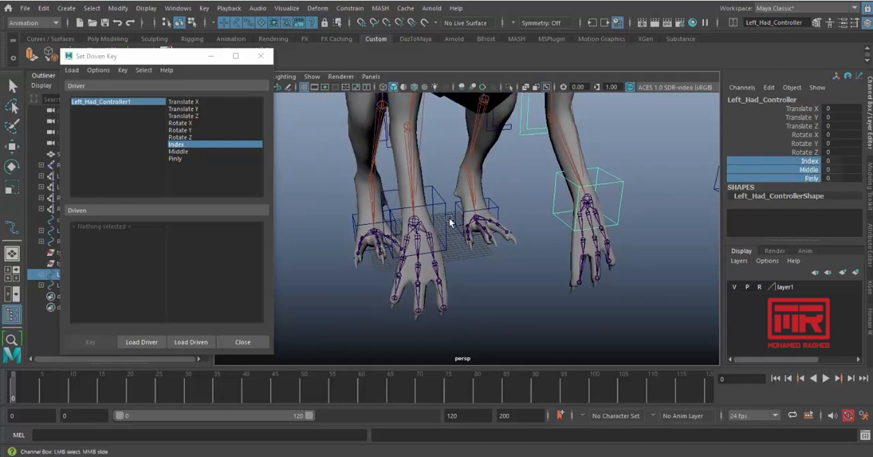
click(244, 341)
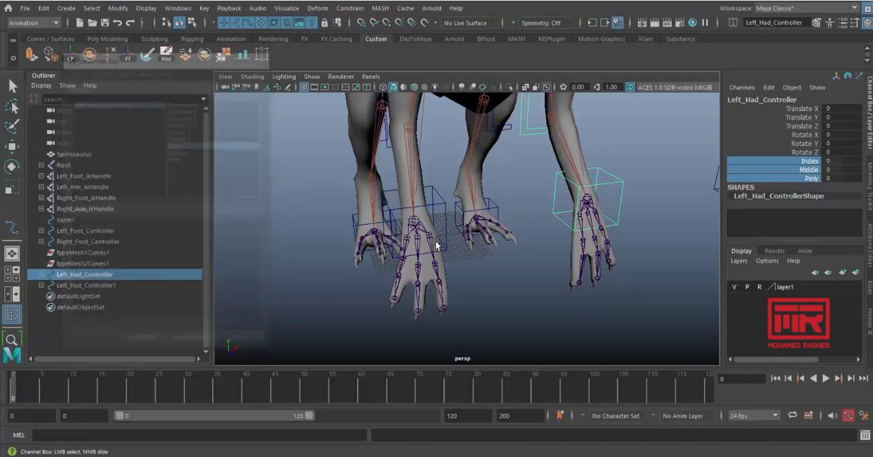
Test the Index, Middle and Pinly attributes together on Left_Foot_Controller, undoing the change
alt+drag(435, 240, 446, 232)
click(486, 233)
alt+drag(499, 248, 485, 248)
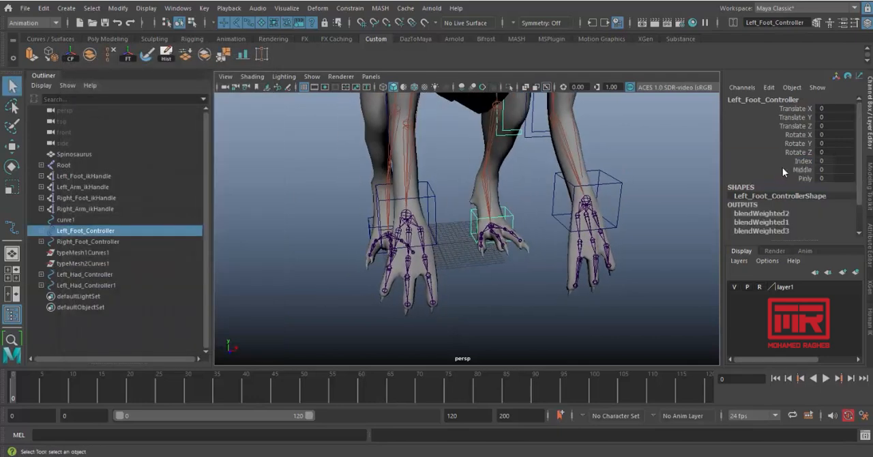
drag(797, 162, 792, 179)
middle_drag(532, 197, 509, 197)
key(ctrl+z)
Test the right foot's toe movement by varying Index, Middle and Pinly together on Right_Foot_Controller
scroll(568, 204, up, 4)
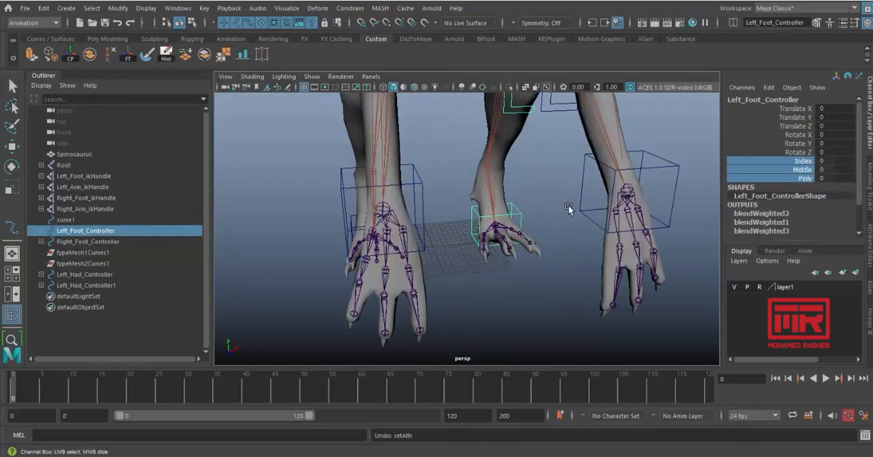
alt+drag(406, 227, 436, 239)
key(q)
click(277, 235)
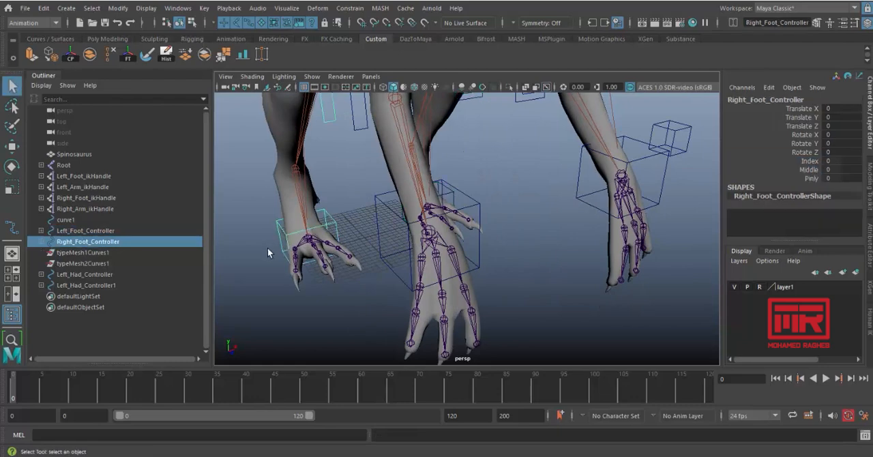
drag(808, 161, 808, 179)
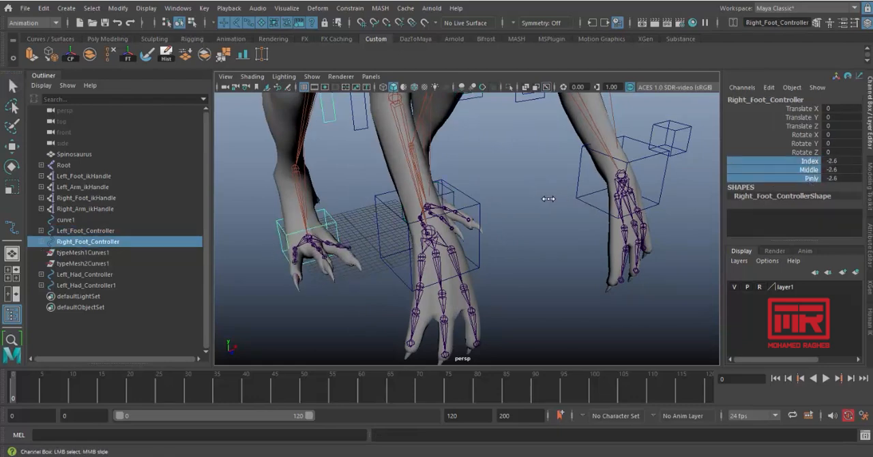
alt+drag(507, 214, 476, 219)
Open Set Driven Key and load Left_Had_Controller as the driver
click(466, 240)
alt+drag(472, 281, 483, 230)
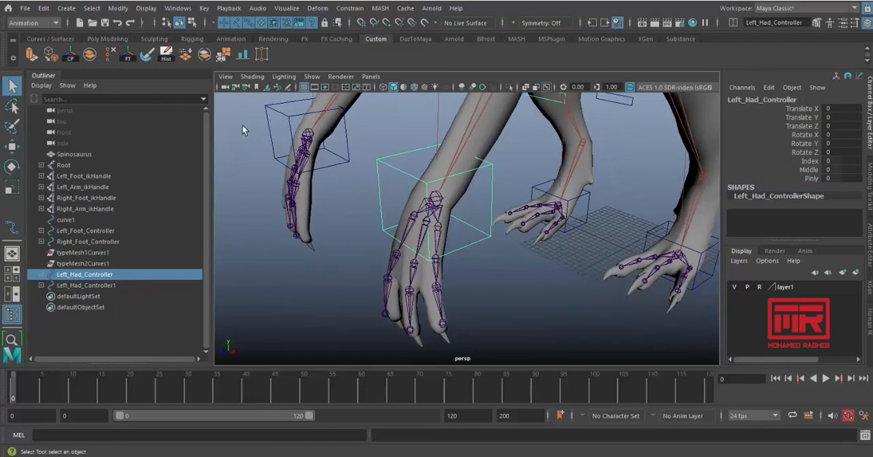
click(242, 125)
click(204, 9)
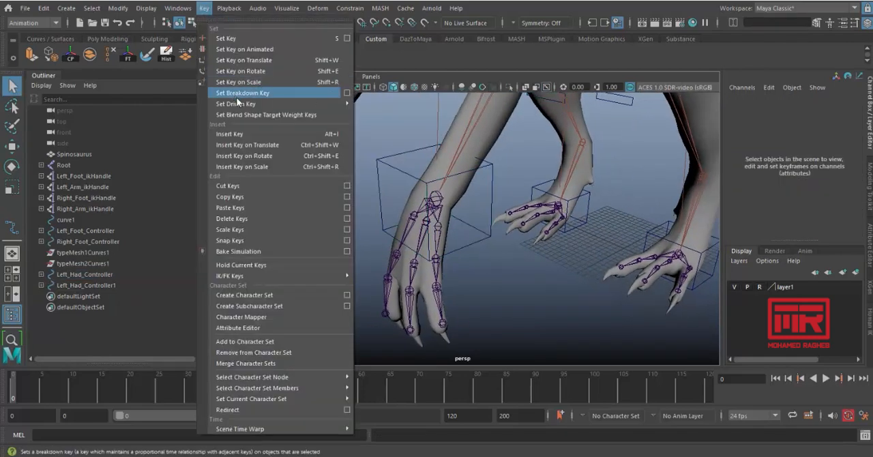
mouse_move(327, 103)
click(371, 104)
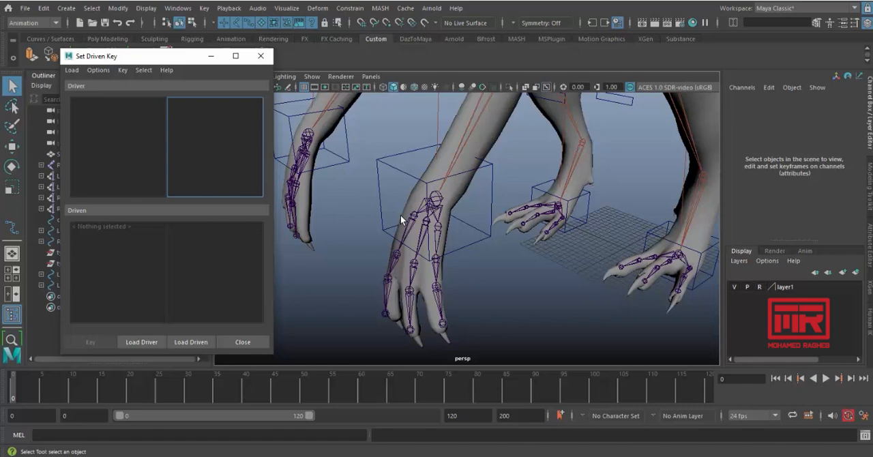
click(477, 275)
click(141, 342)
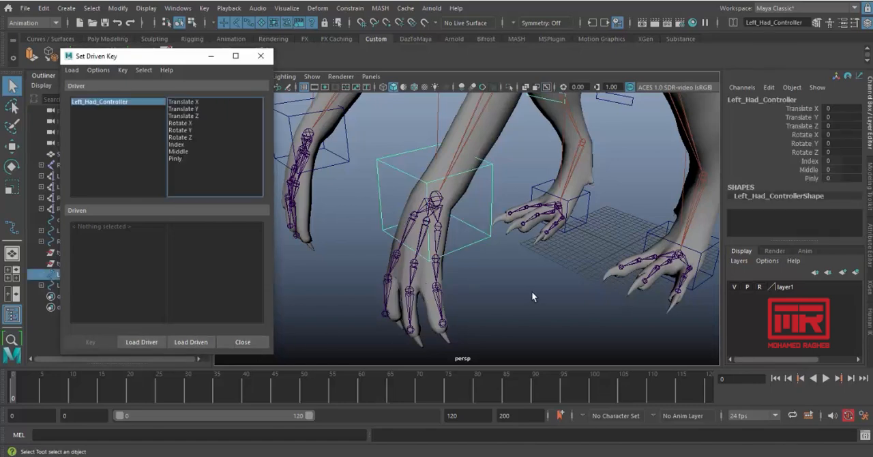
Select the left hand's pinky joint Left_Pinky_03 as a joint for the driven setup
alt+drag(532, 291, 536, 287)
alt+middle_drag(507, 272, 480, 262)
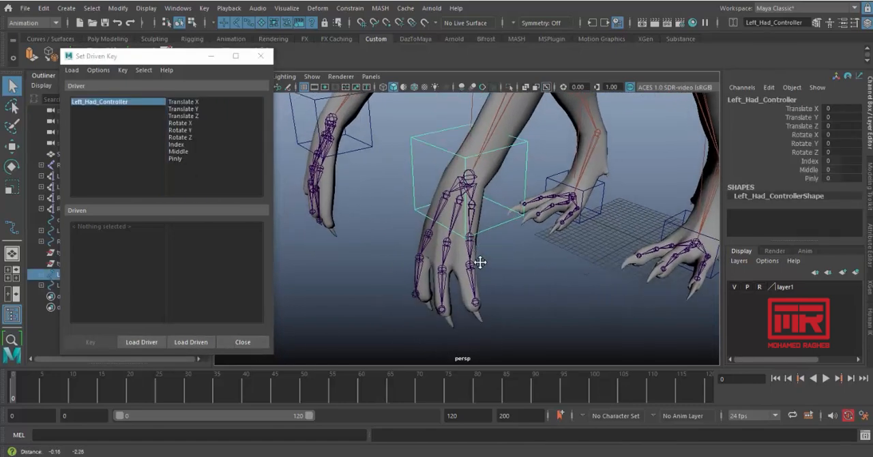
alt+drag(453, 252, 341, 237)
click(432, 245)
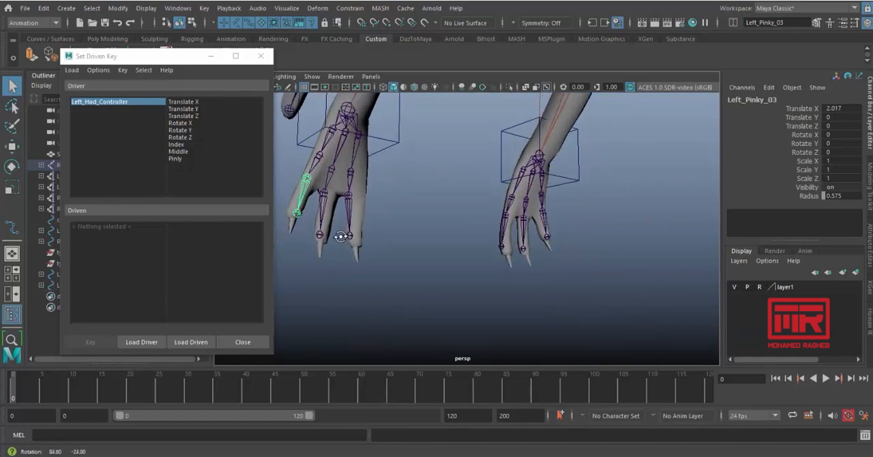
Load the left hand's Left_Pinky_03 joint as the driven object in Set Driven Key
alt+drag(341, 237, 403, 256)
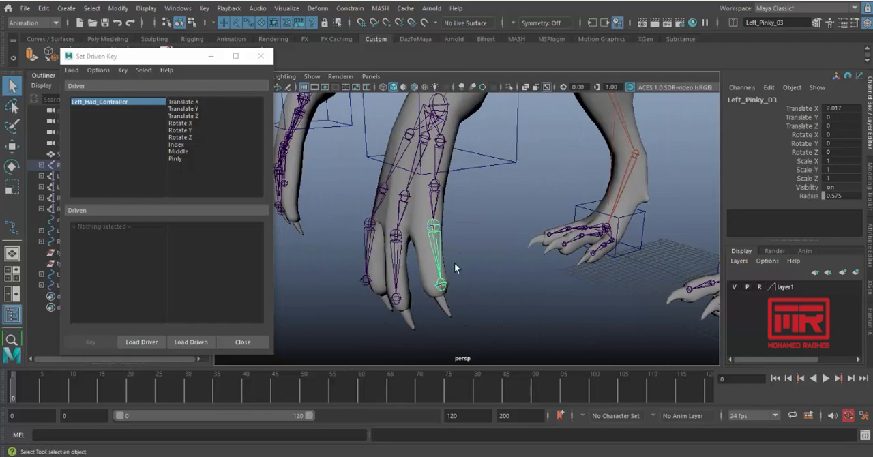
alt+drag(454, 262, 437, 272)
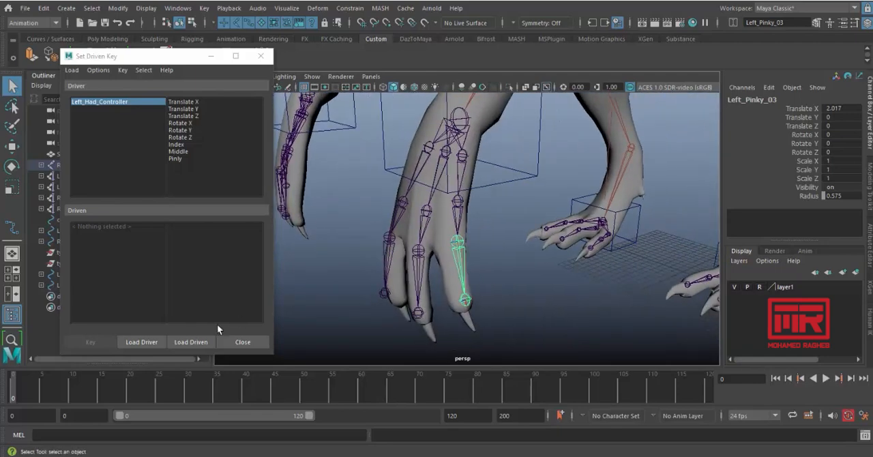
click(184, 341)
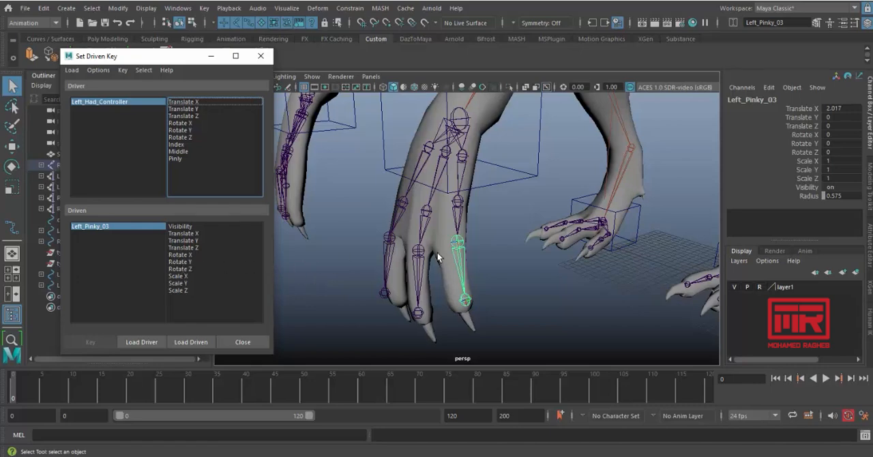
Test how Left_Pinky_03 bends with the Rotate tool, undoing each rotation
alt+drag(442, 253, 496, 266)
key(e)
drag(564, 234, 577, 264)
key(ctrl+z)
key(ctrl+z)
drag(599, 219, 554, 273)
key(ctrl+z)
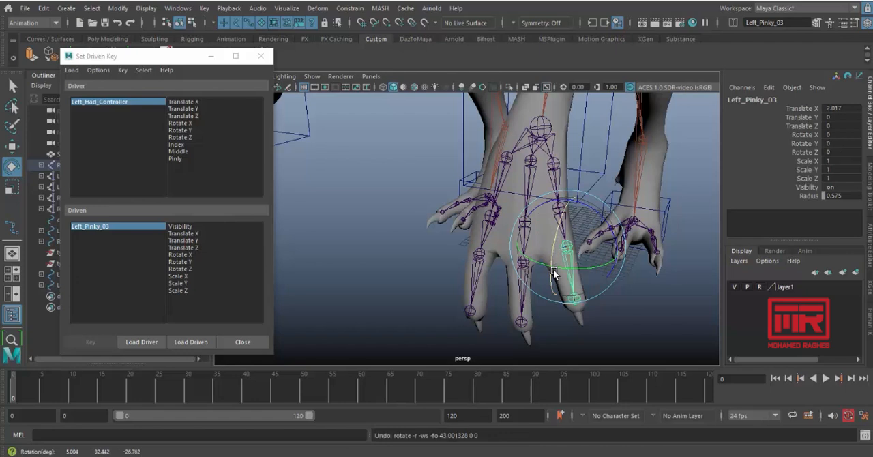
Test the rotation of the neighbouring Left_Middle_03 and Left_Index_03 joints, undoing the change
click(523, 302)
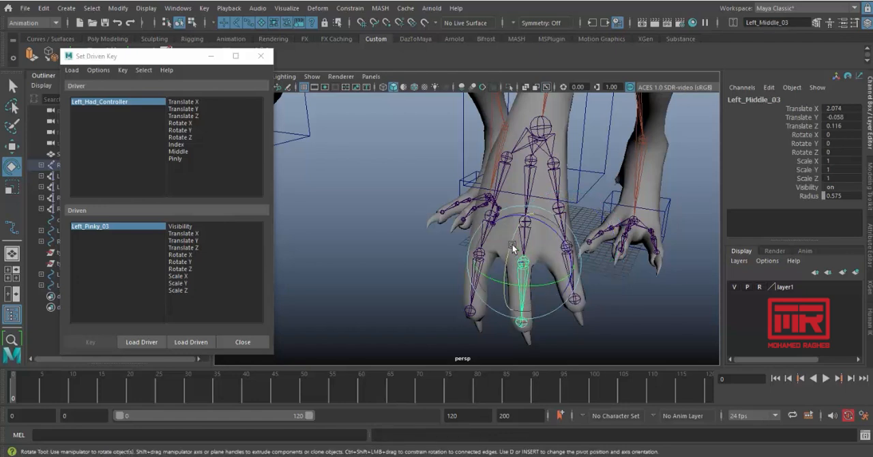
drag(512, 248, 458, 264)
click(473, 292)
key(ctrl+z)
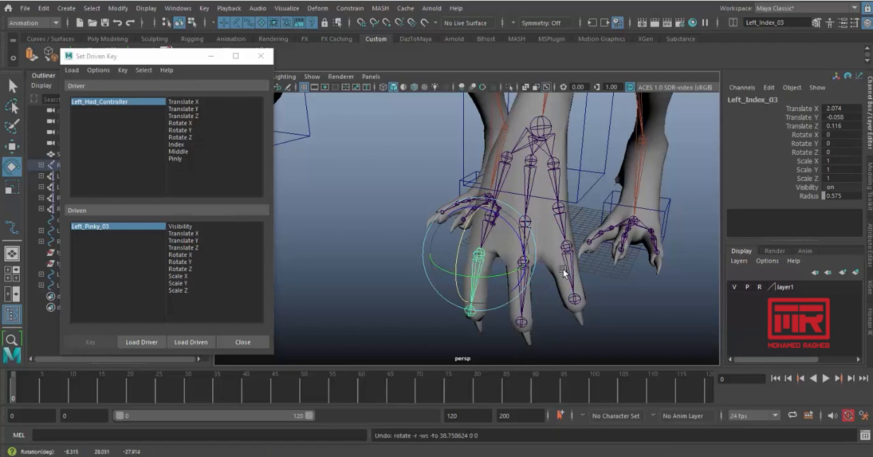
Reselect Left_Pinky_03 and display its local rotation axes in component selection mode
click(570, 268)
mouse_move(595, 253)
alt+mouse_down()
mouse_move(574, 258)
mouse_move(591, 244)
alt+mouse_up()
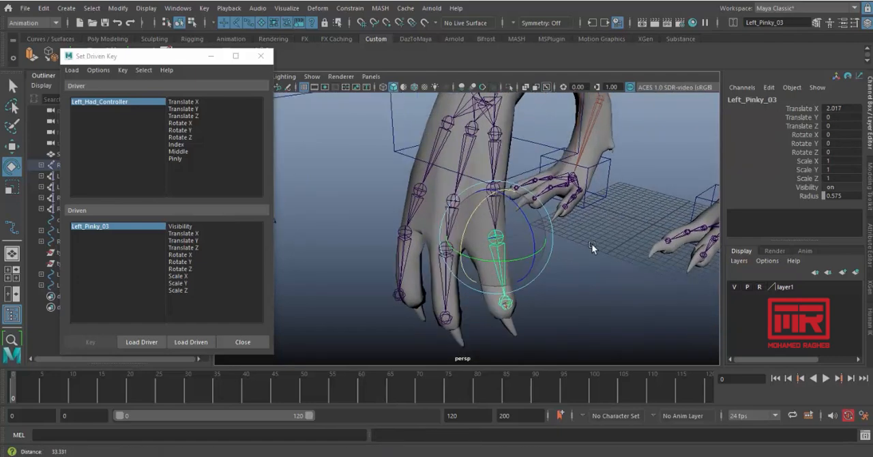
key(w)
scroll(536, 266, up, 5)
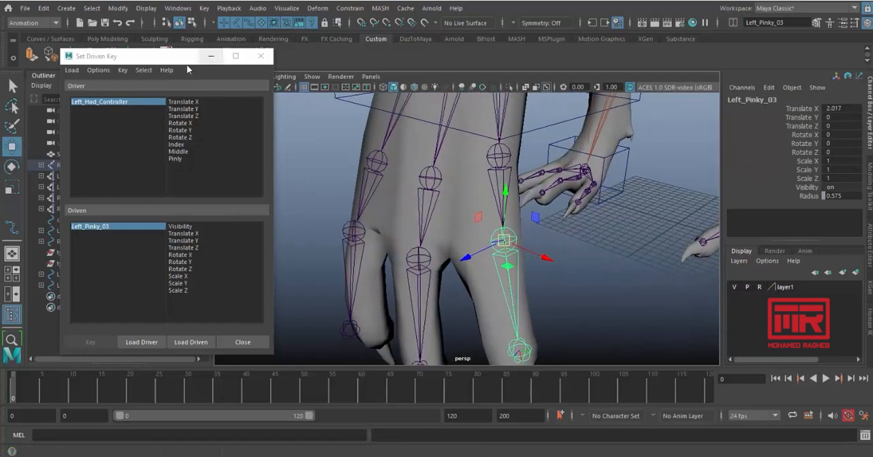
click(167, 70)
click(144, 58)
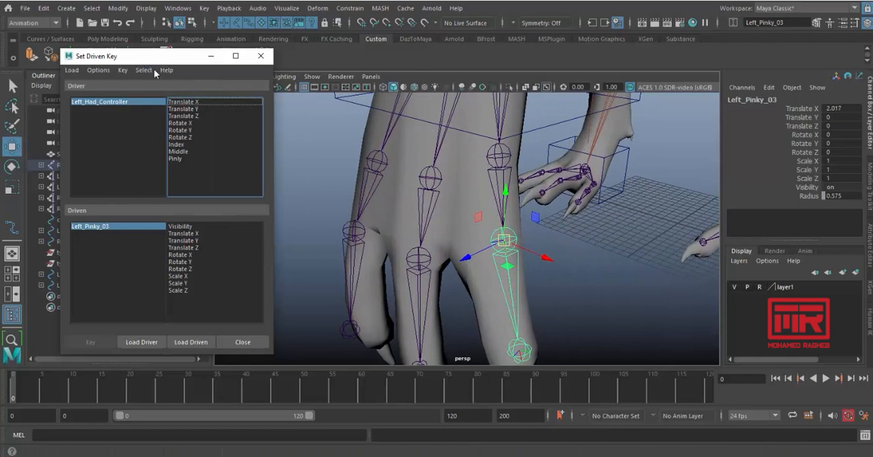
drag(144, 58, 86, 132)
click(191, 23)
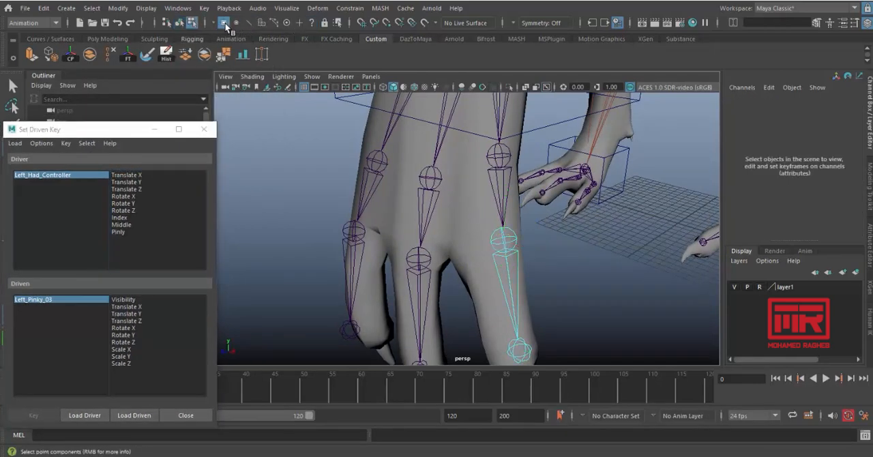
click(312, 22)
alt+drag(502, 228, 590, 242)
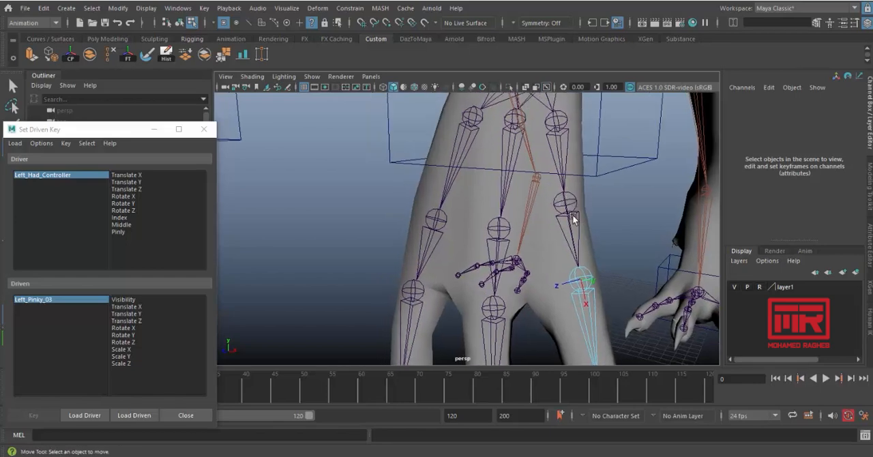
Select Left_Pinky_02 and display the local rotation axes of the pinky joint chain for comparison
click(178, 23)
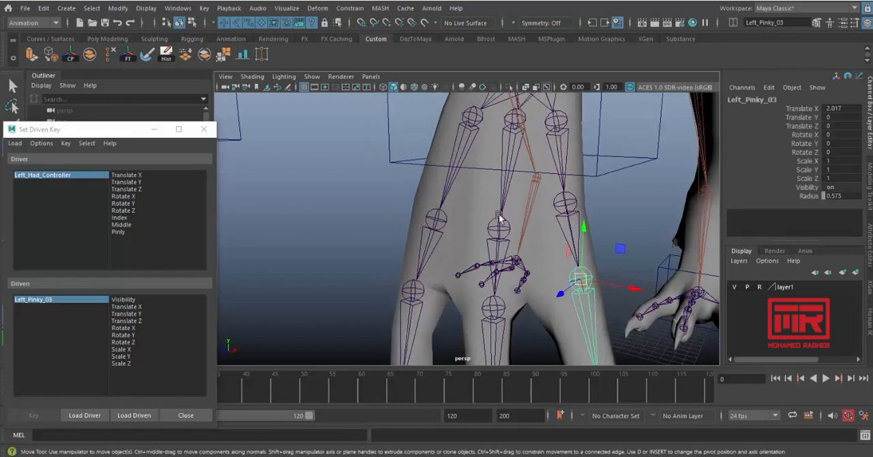
click(575, 206)
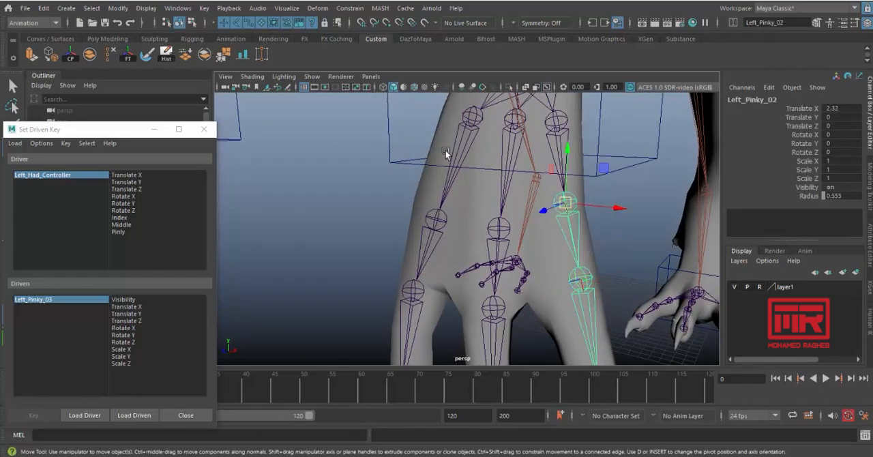
click(192, 23)
alt+drag(545, 215, 497, 304)
alt+middle_drag(497, 304, 507, 191)
scroll(579, 275, up, 5)
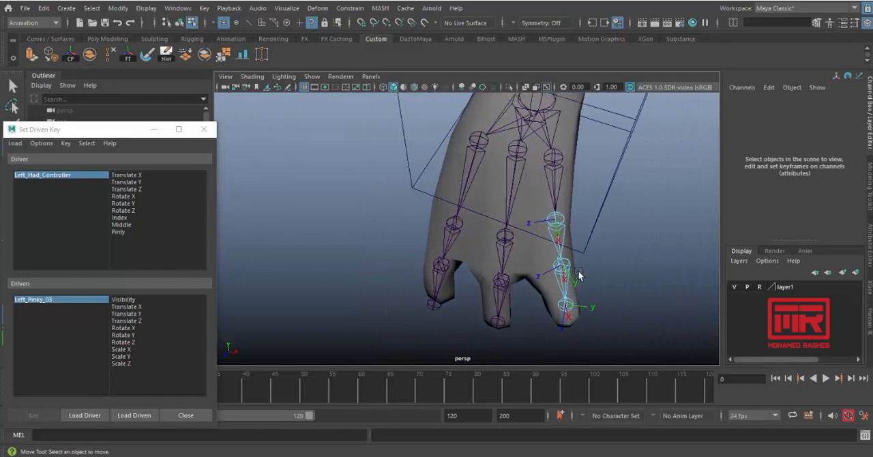
Select the local rotation axis of Left_Pinky_03 for rotating
alt+drag(584, 265, 553, 264)
click(551, 267)
key(e)
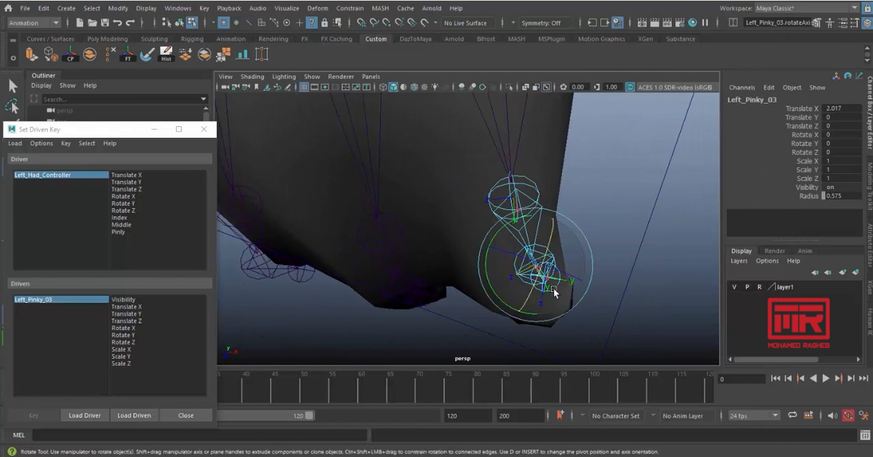
alt+drag(543, 286, 533, 252)
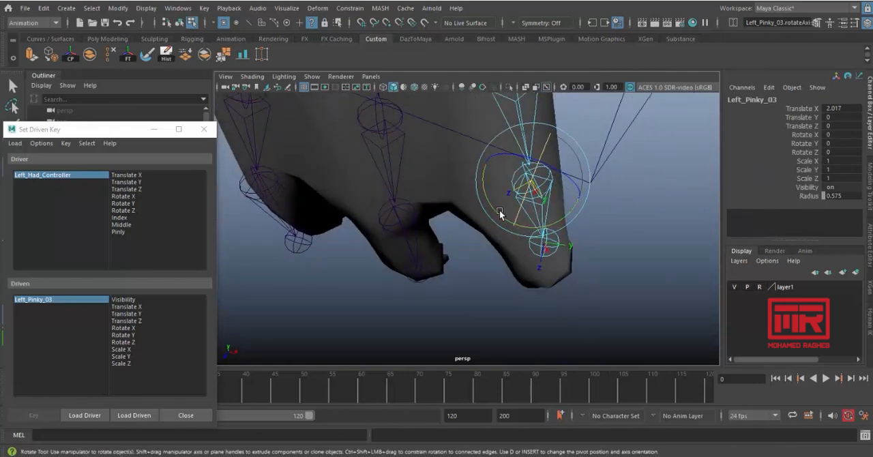
Set the Rotate tool's axis orientation to Object
drag(131, 130, 108, 236)
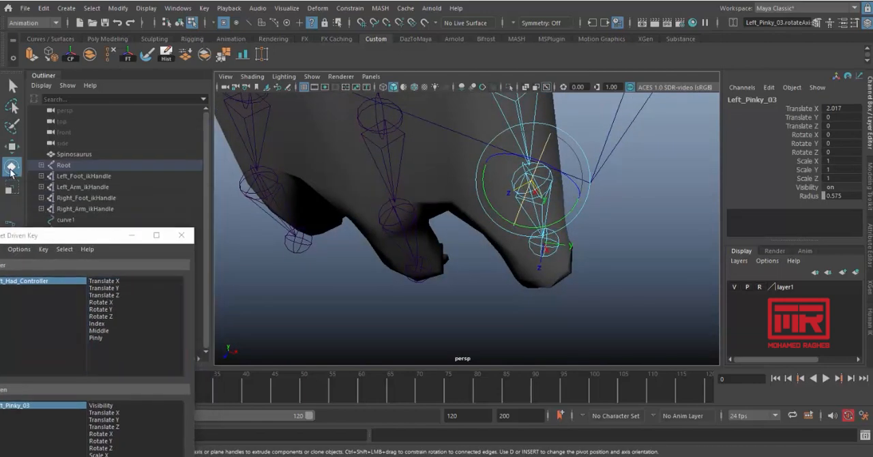
double_click(12, 167)
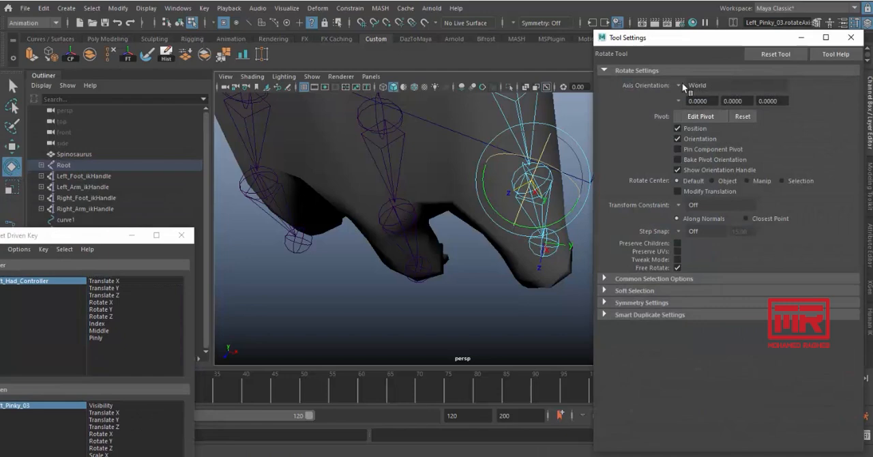
click(680, 84)
click(699, 101)
alt+drag(542, 181, 515, 204)
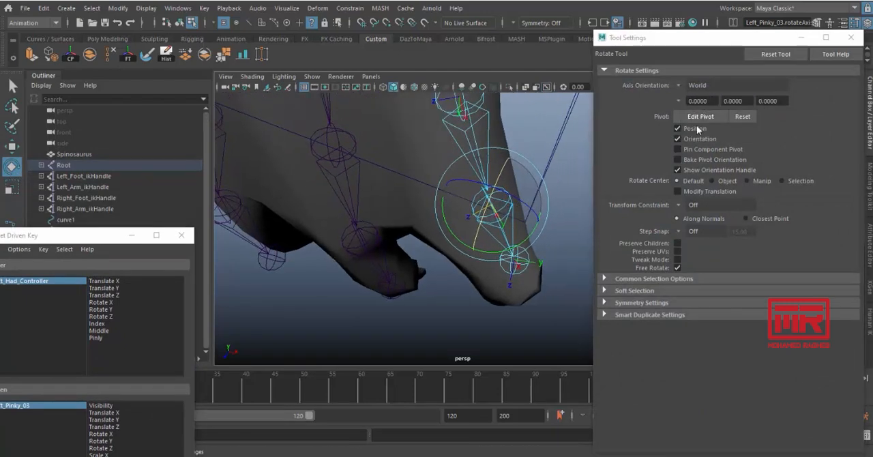
click(678, 85)
click(690, 94)
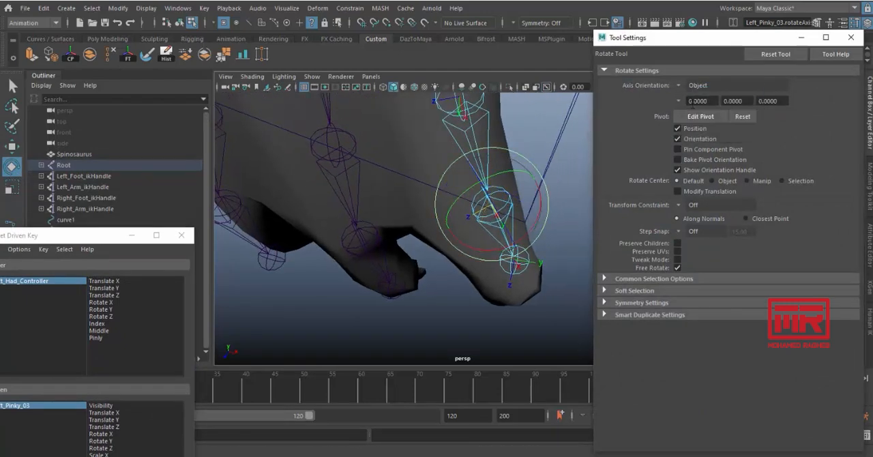
click(851, 37)
Adjust the local rotation axis of Left_Pinky_03 with the Rotate tool
alt+drag(549, 217, 539, 241)
scroll(538, 241, up, 3)
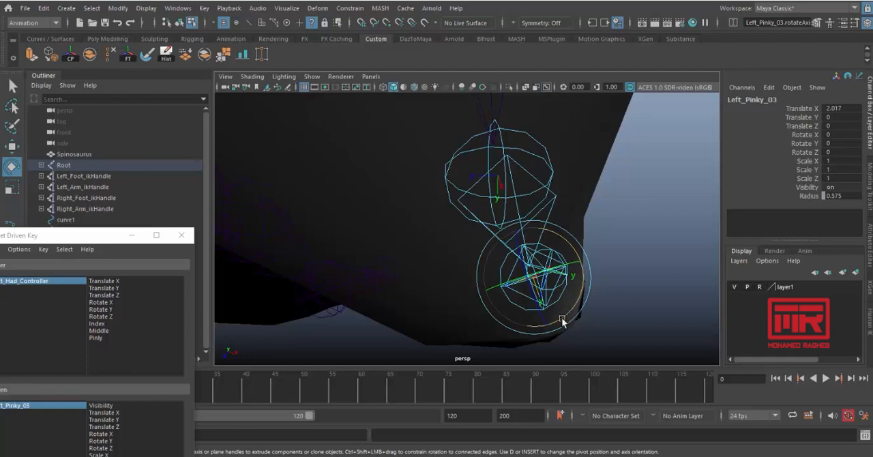
mouse_move(561, 318)
mouse_down()
mouse_move(552, 273)
mouse_move(548, 318)
mouse_move(529, 289)
mouse_move(496, 314)
mouse_up()
key(w)
alt+middle_drag(496, 314, 464, 307)
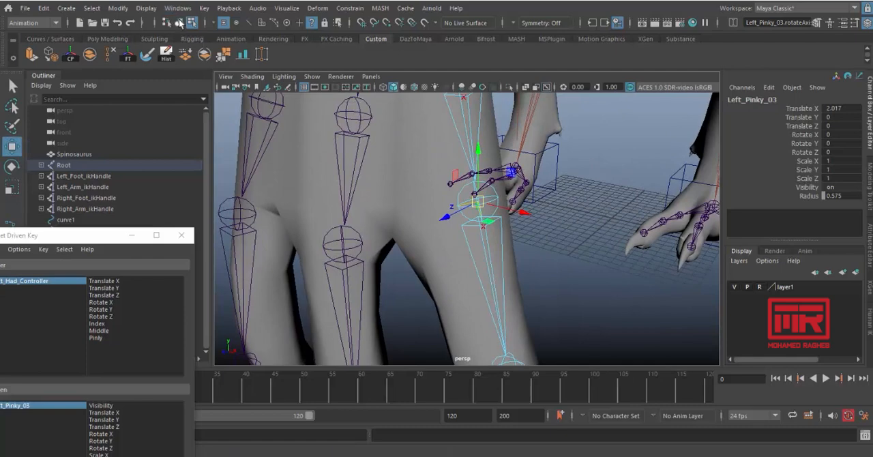
Return to object selection mode and select the Left_Pinky_03 joint
click(180, 22)
scroll(423, 181, down, 3)
alt+drag(423, 183, 443, 221)
click(468, 220)
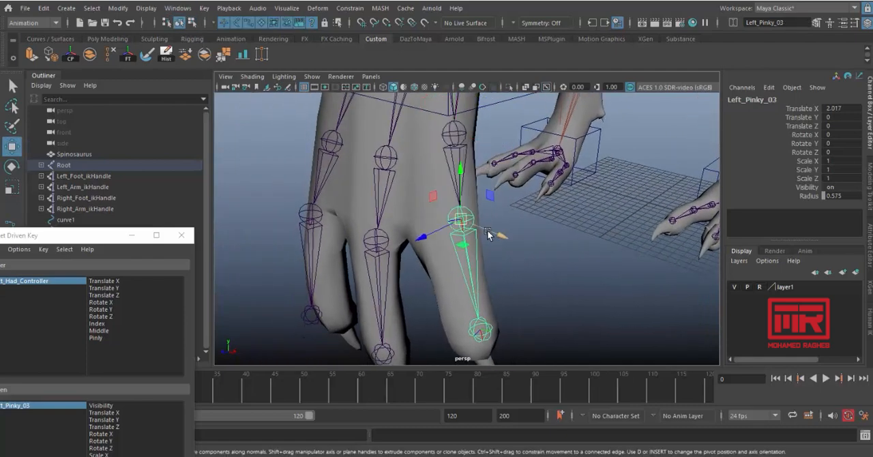
Test bending Left_Pinky_03 about its own Z axis, undoing the rotations
key(e)
mouse_move(489, 238)
alt+mouse_down()
mouse_move(502, 248)
mouse_move(489, 223)
alt+mouse_up()
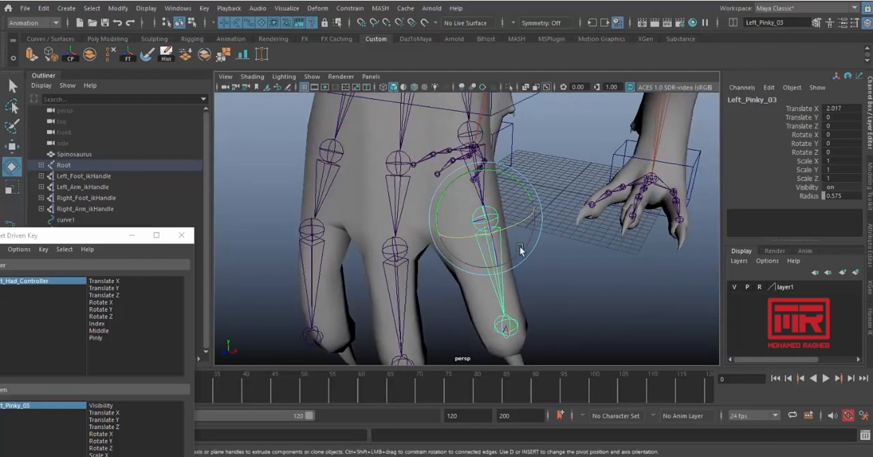
alt+drag(521, 249, 538, 244)
drag(509, 208, 460, 224)
key(ctrl+z)
key(ctrl+z)
key(ctrl+z)
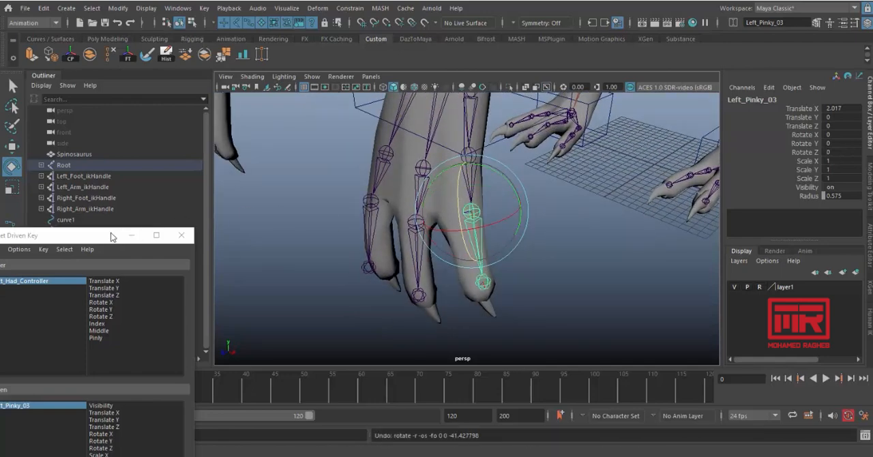
Key Rotate Z of Left_Pinky_03 against the Index attribute of Left_Had_Controller in the rest pose
drag(107, 237, 211, 84)
click(205, 170)
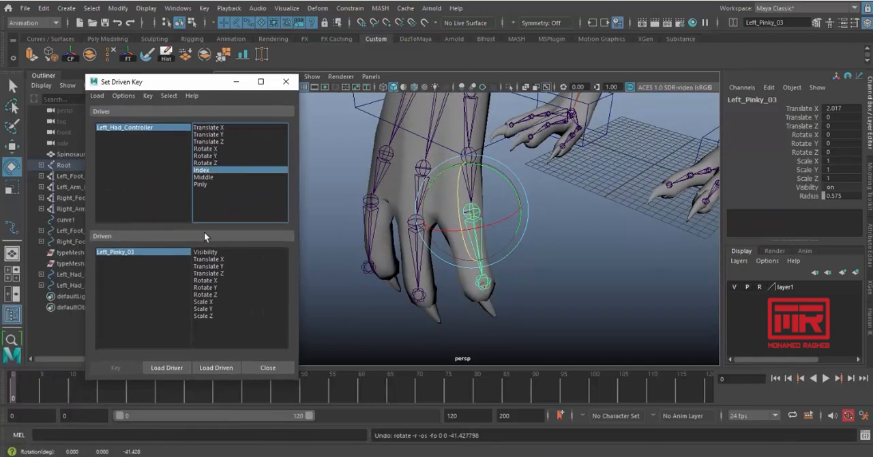
click(213, 295)
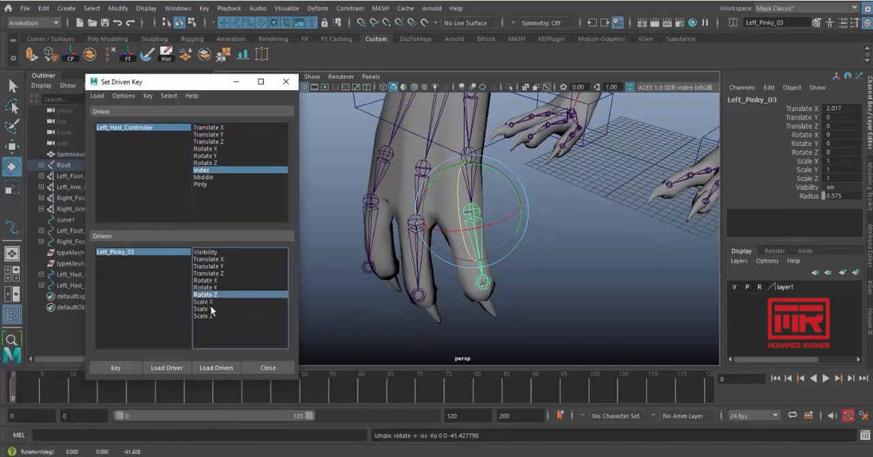
click(109, 367)
Select Left_Had_Controller and set its Index attribute to 5
mouse_move(508, 260)
alt+mouse_down()
mouse_move(517, 269)
mouse_move(513, 254)
alt+mouse_up()
key(w)
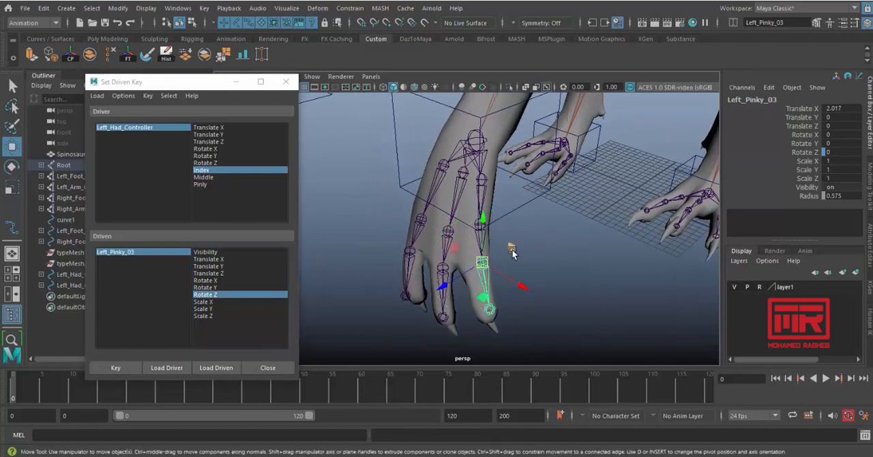
alt+middle_drag(513, 251, 499, 275)
click(516, 224)
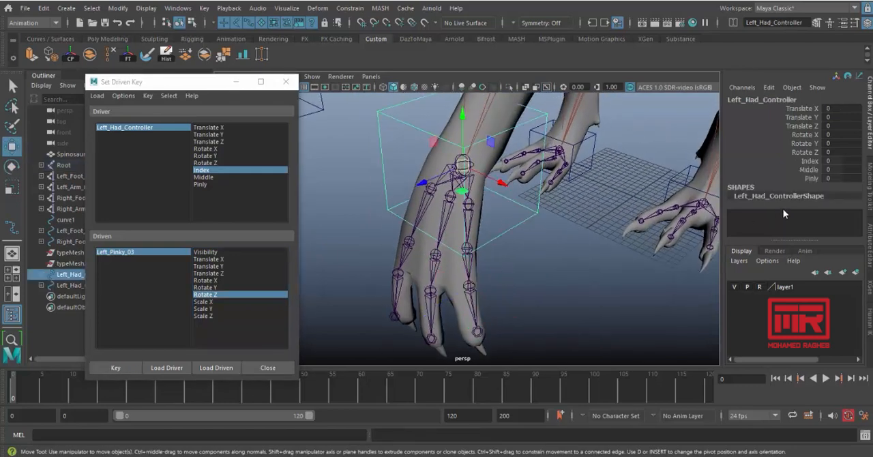
click(799, 161)
alt+drag(471, 264, 474, 237)
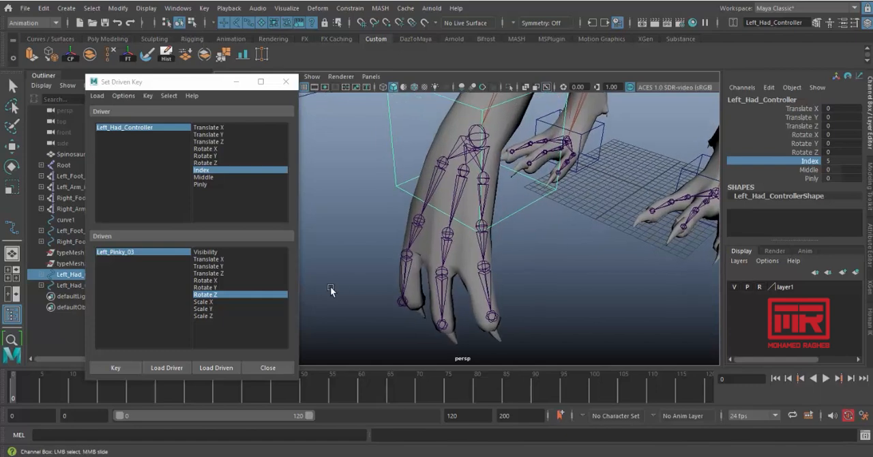
Rotate Left_Pinky_03 to a Rotate Z of -66 and key the pose to the Index attribute
click(147, 252)
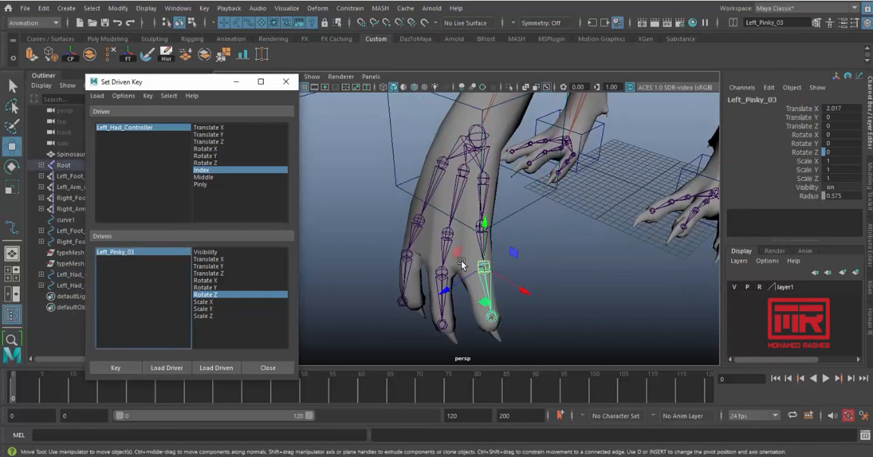
mouse_move(478, 262)
alt+mouse_down()
mouse_move(485, 301)
mouse_move(457, 271)
mouse_move(467, 270)
alt+mouse_up()
key(e)
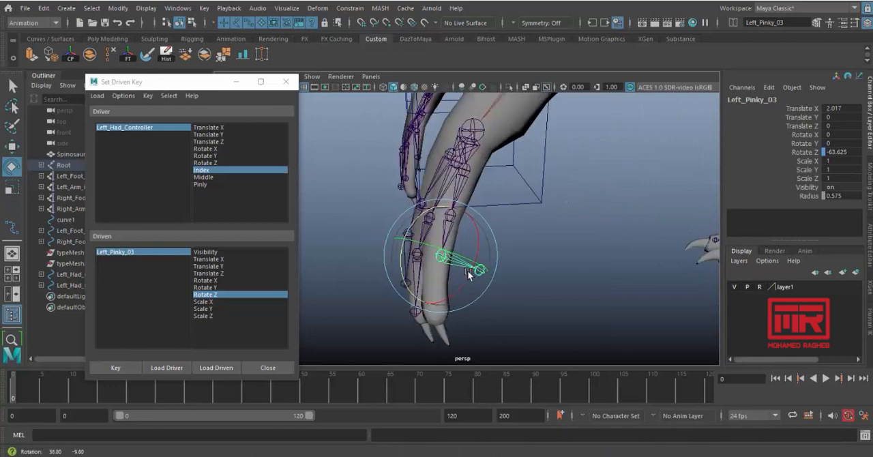
drag(402, 263, 865, 140)
click(848, 152)
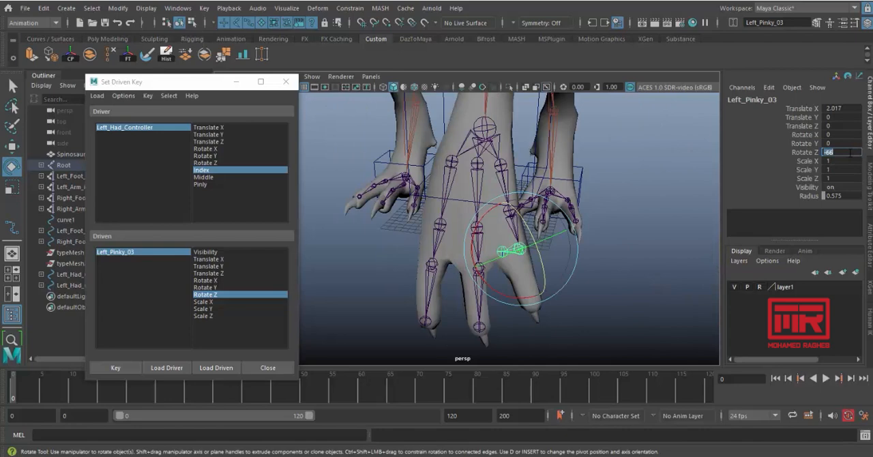
alt+drag(644, 143, 437, 225)
click(112, 367)
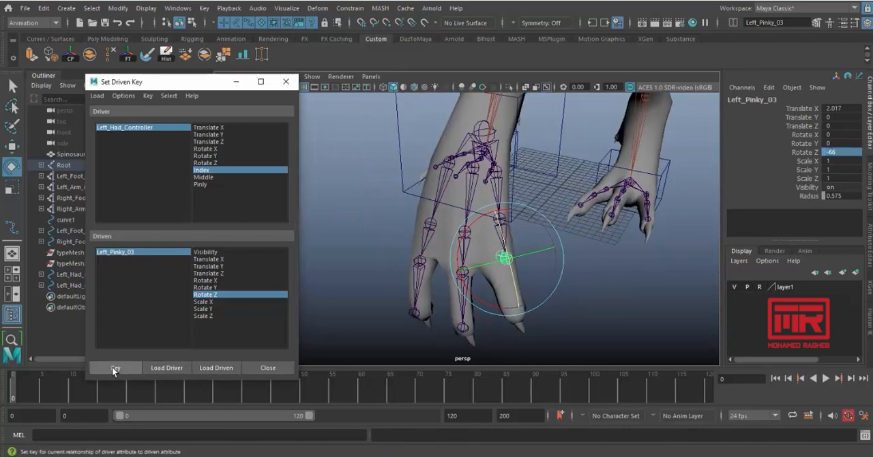
Select Left_Had_Controller and set its Index attribute to -5
alt+drag(484, 266, 491, 239)
click(131, 127)
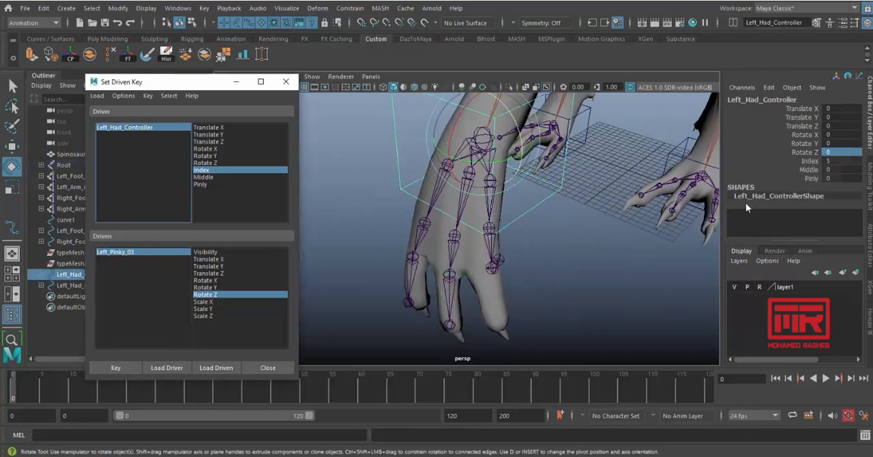
click(806, 162)
middle_drag(542, 189, 393, 190)
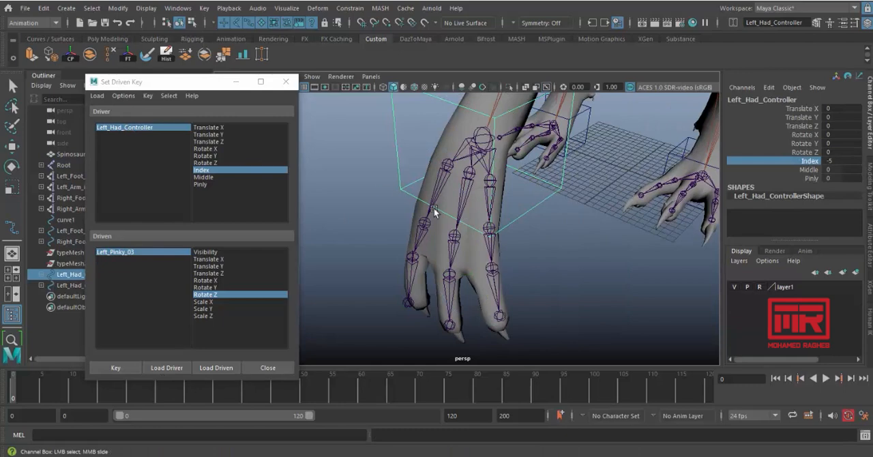
Set Left_Pinky_03 to a Rotate Z of 45 and key the pose to the Index attribute
click(155, 251)
alt+drag(520, 204, 654, 197)
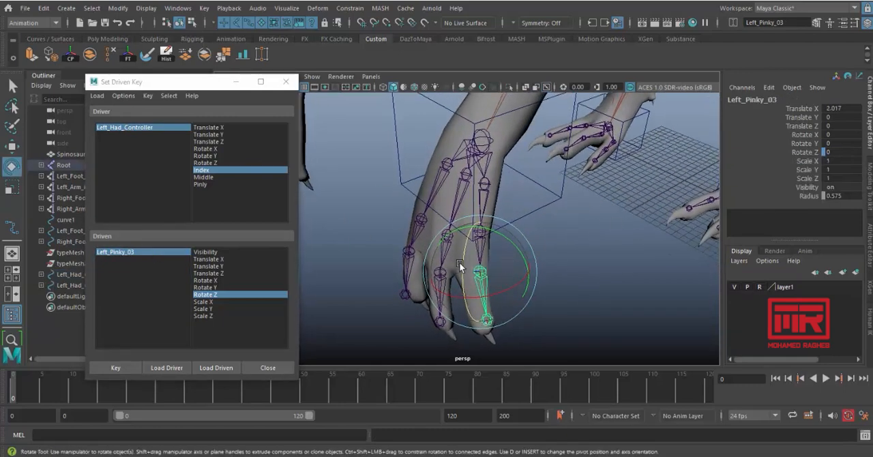
drag(460, 264, 526, 238)
double_click(836, 152)
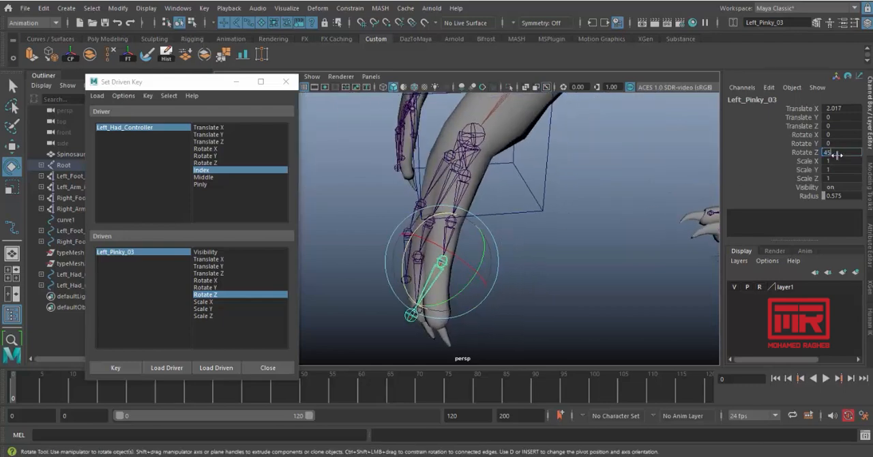
text(45)
key(Return)
alt+drag(544, 220, 592, 220)
click(120, 366)
Choose Middle as the driver attribute of Left_Had_Controller and select the Left_Middle_03 joint
alt+drag(472, 283, 467, 247)
key(q)
click(526, 234)
click(209, 177)
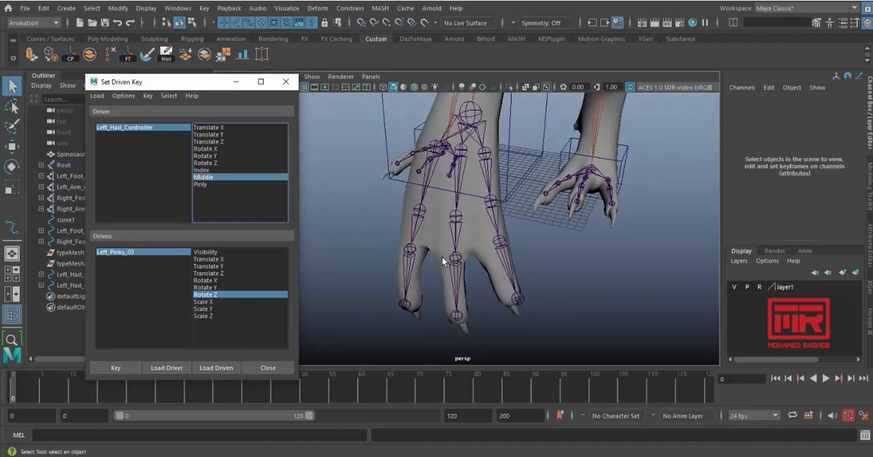
click(456, 274)
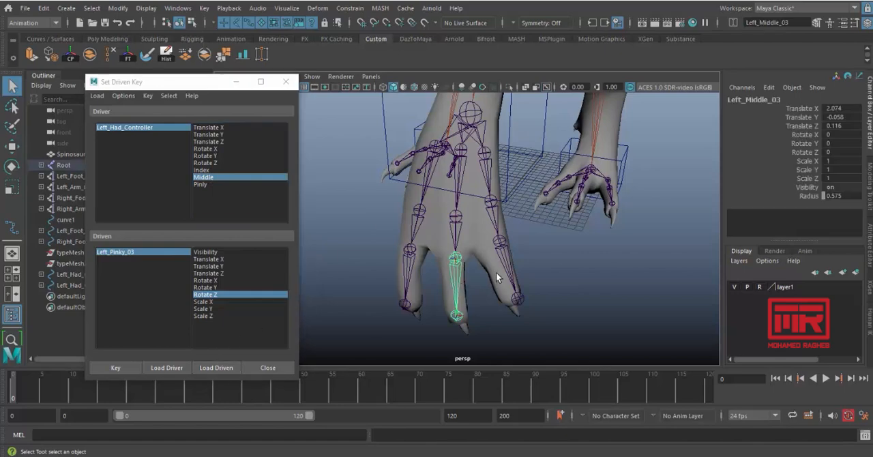
Check the orientation of Left_Middle_03's local rotation axes in component mode and return to object mode
key(e)
alt+drag(473, 260, 521, 262)
scroll(521, 262, up, 2)
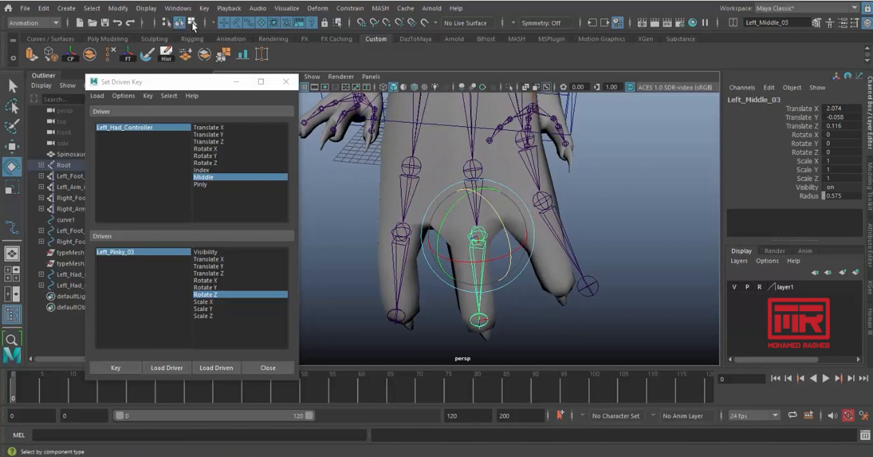
click(193, 25)
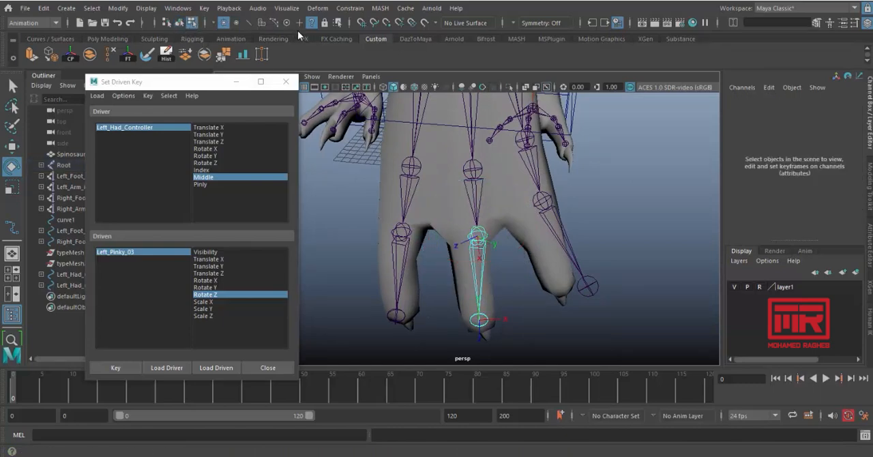
click(482, 240)
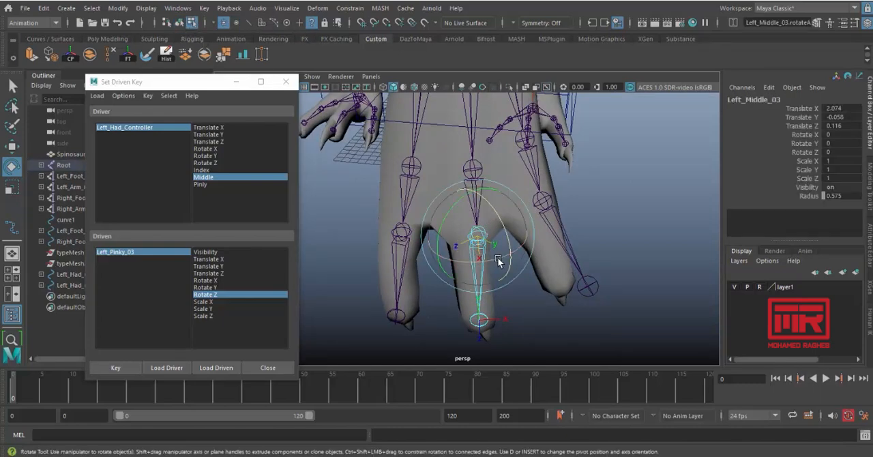
alt+drag(497, 257, 436, 314)
click(13, 147)
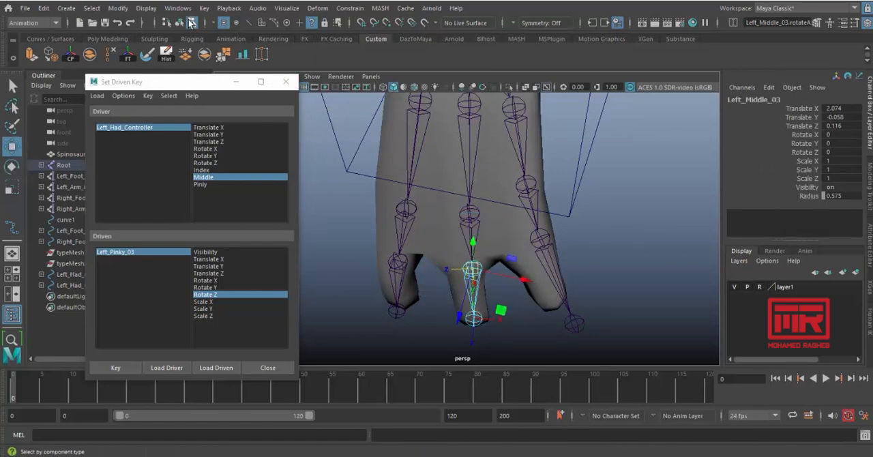
alt+drag(506, 243, 524, 236)
key(e)
key(w)
alt+drag(461, 242, 531, 232)
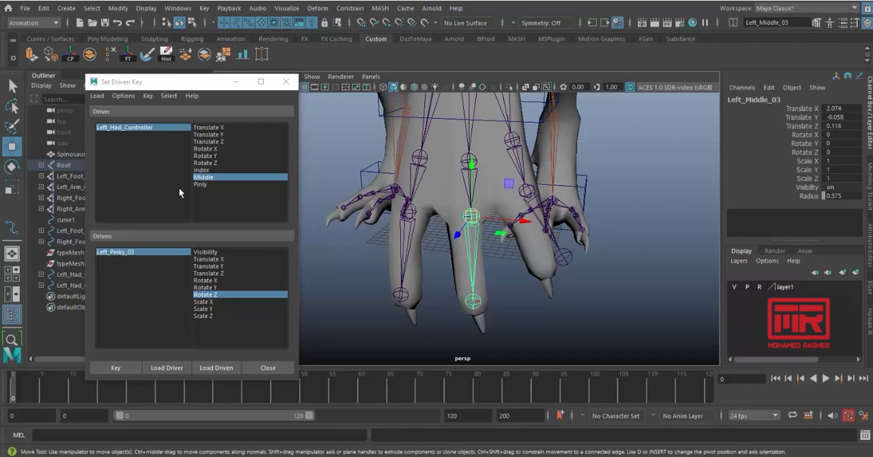
Try to key Left_Middle_03's rest pose to the Middle attribute, and set Middle of Left_Had_Controller to 5
click(116, 367)
alt+drag(402, 269, 426, 293)
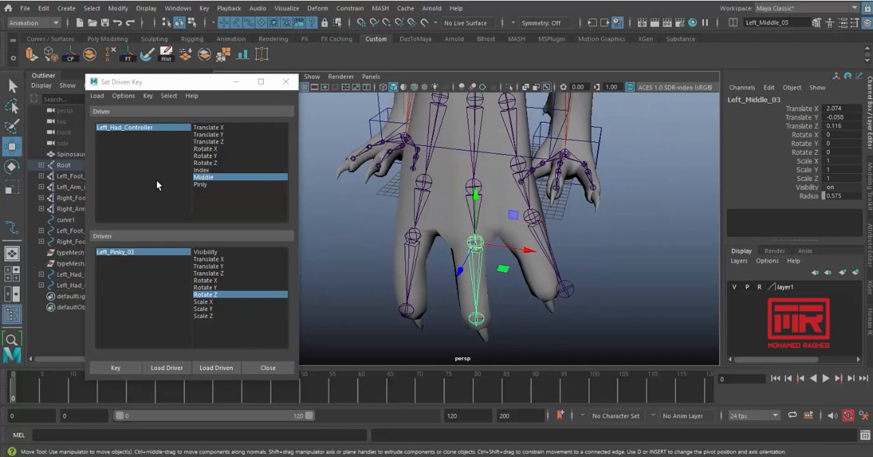
click(154, 129)
click(806, 169)
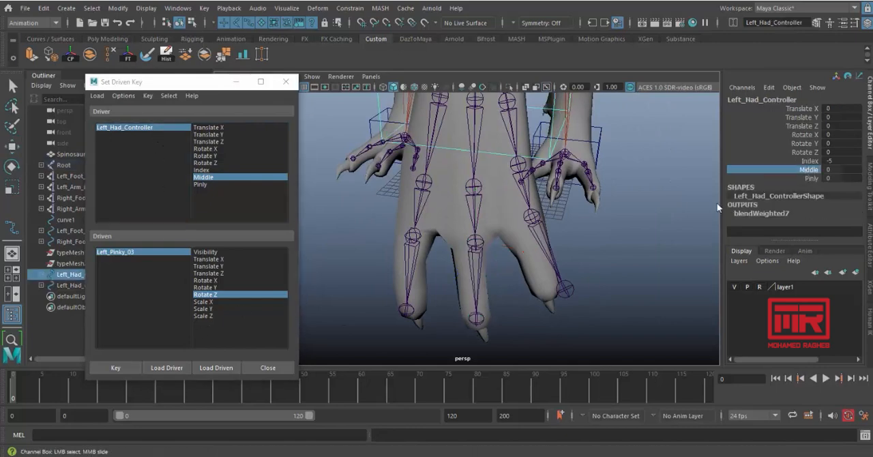
middle_drag(532, 210, 652, 207)
Rotate Left_Middle_03 to a Rotate Z of -66 and try to key the pose to the Middle attribute
alt+drag(586, 225, 445, 256)
click(445, 256)
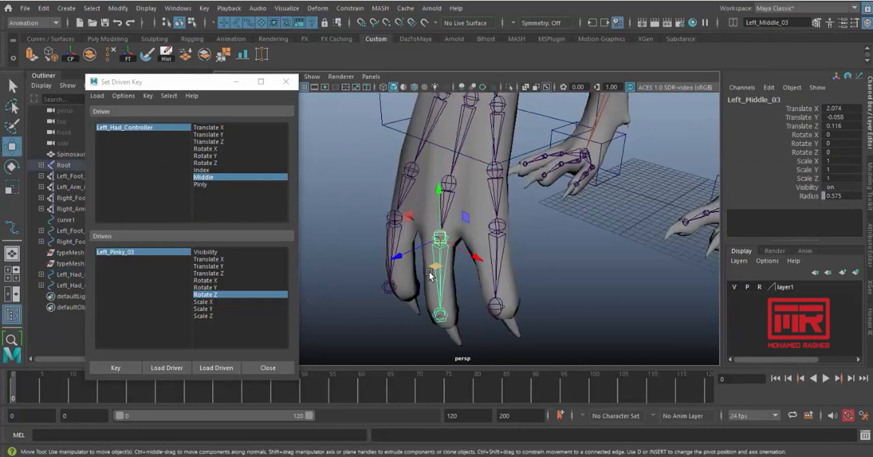
key(e)
drag(420, 219, 410, 269)
double_click(844, 153)
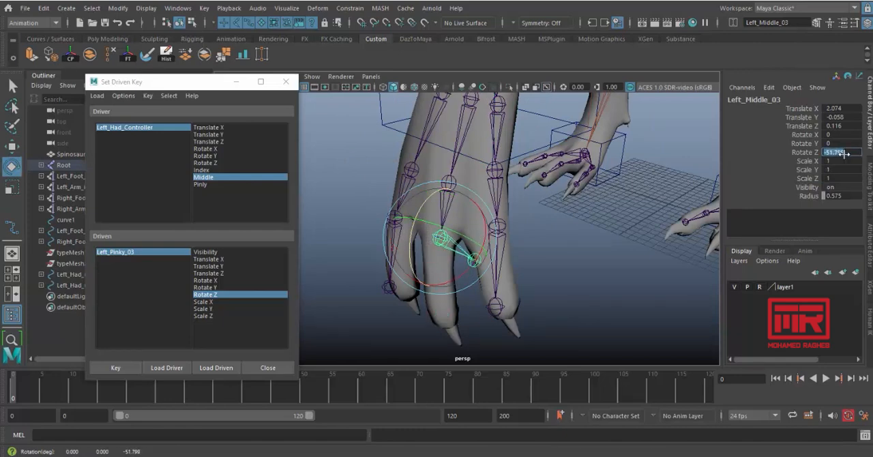
text(-60)
key(Return)
key(Return)
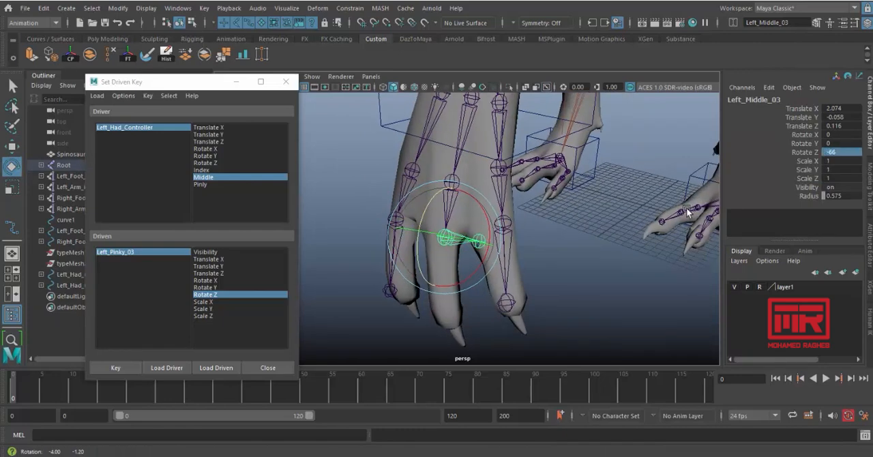
click(114, 368)
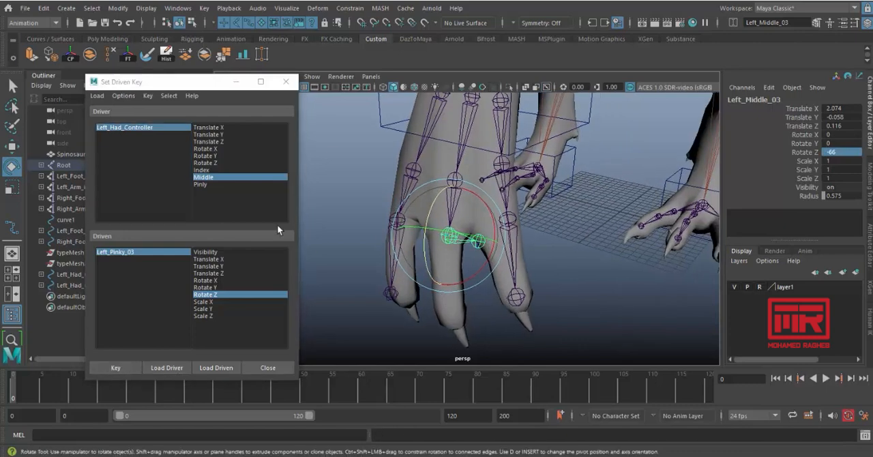
Select Left_Had_Controller and set its Middle attribute to -5
click(117, 126)
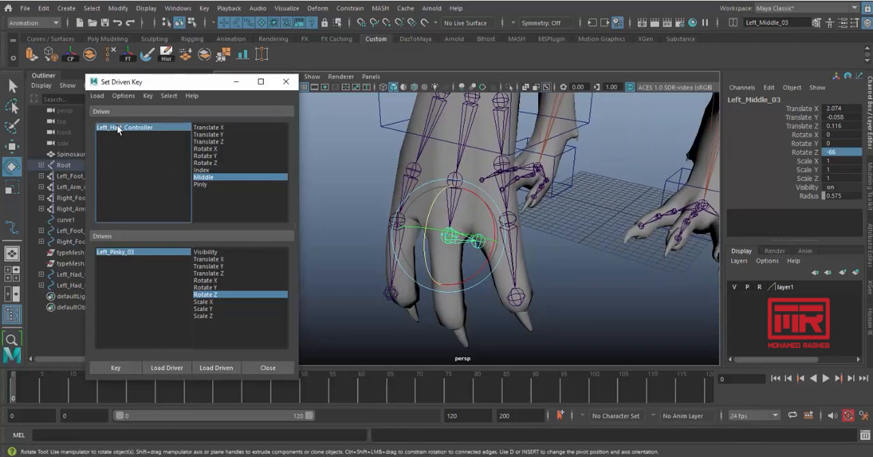
click(836, 152)
click(840, 168)
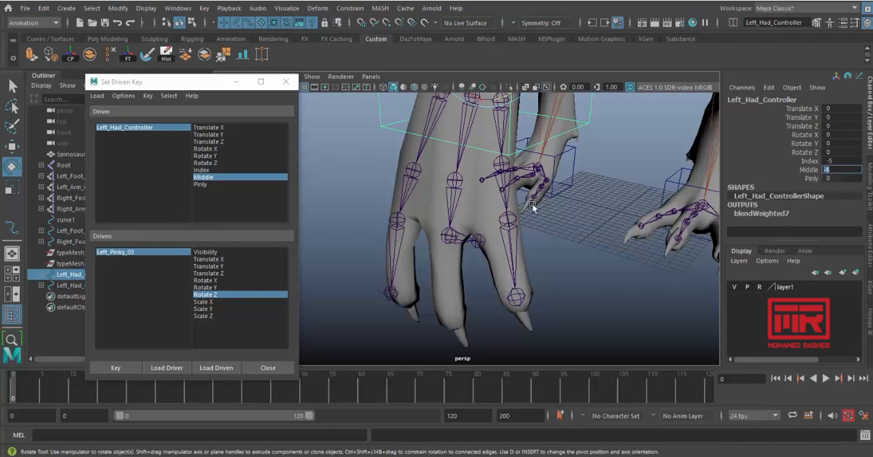
text(-5)
key(Return)
click(126, 251)
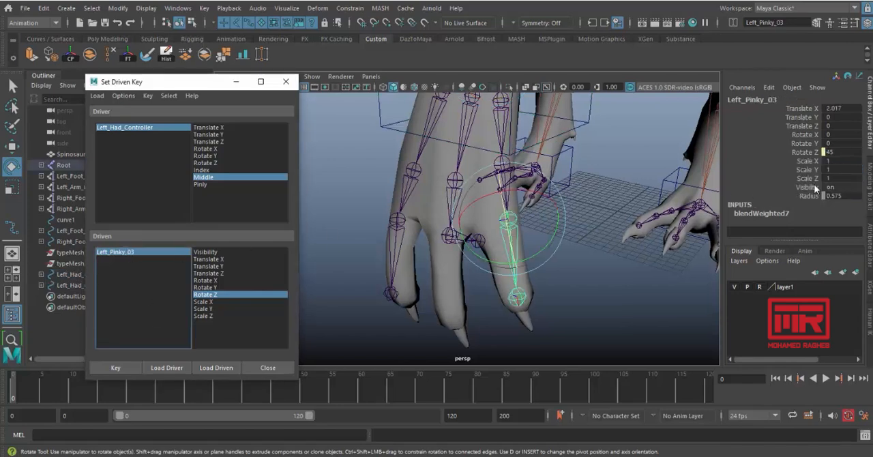
click(838, 152)
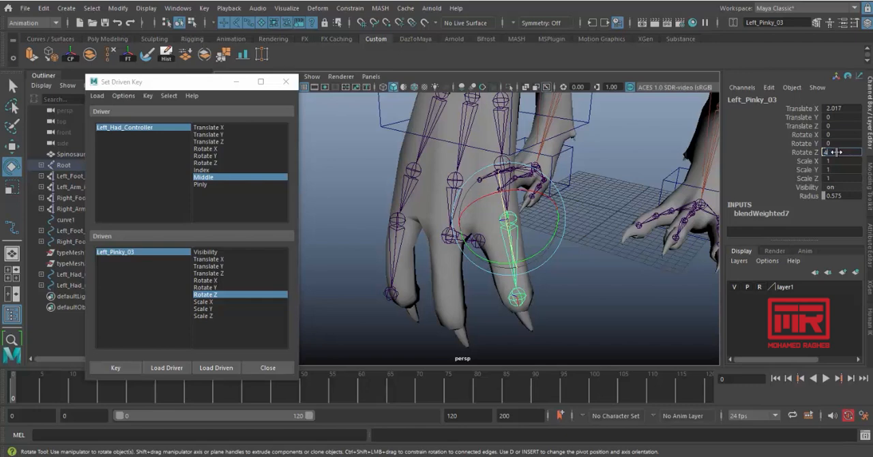
alt+drag(655, 246, 559, 289)
key(ctrl+z)
Set Left_Middle_03 to a Rotate Z of 45 and try to key the pose to the Middle attribute
click(486, 276)
click(468, 247)
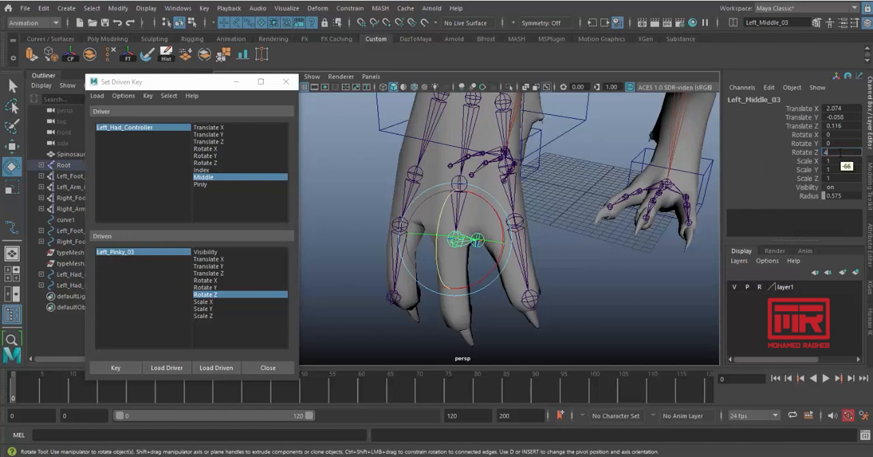
key(Return)
alt+drag(658, 208, 580, 235)
click(118, 368)
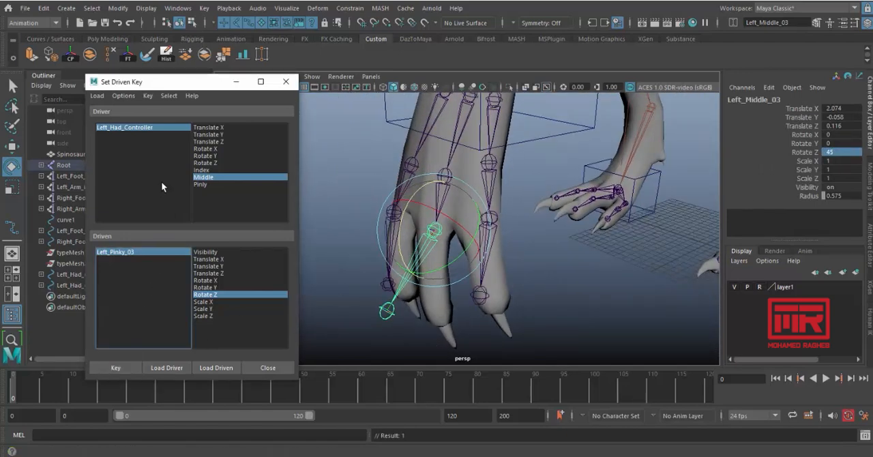
Test the finger movement by scrubbing the Index and Middle attributes of Left_Had_Controller up to 5
click(146, 128)
drag(810, 162, 809, 170)
middle_drag(532, 211, 636, 224)
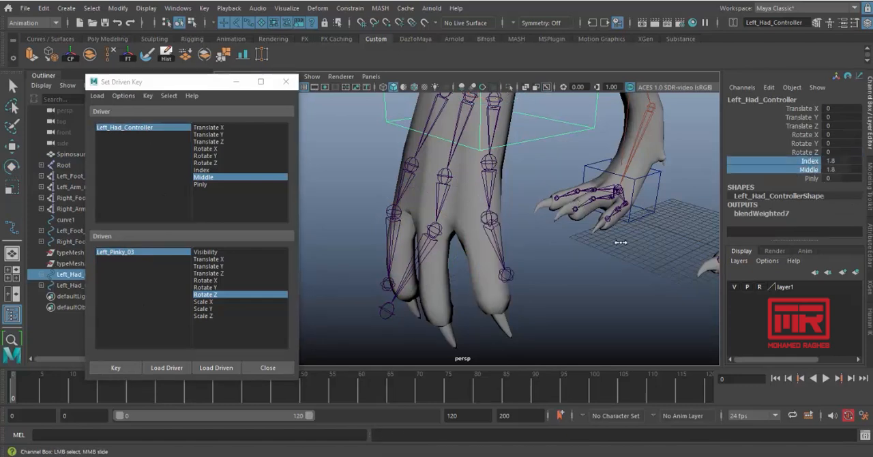
mouse_move(536, 254)
alt+mouse_down()
mouse_move(569, 242)
mouse_move(587, 249)
mouse_move(536, 250)
alt+mouse_up()
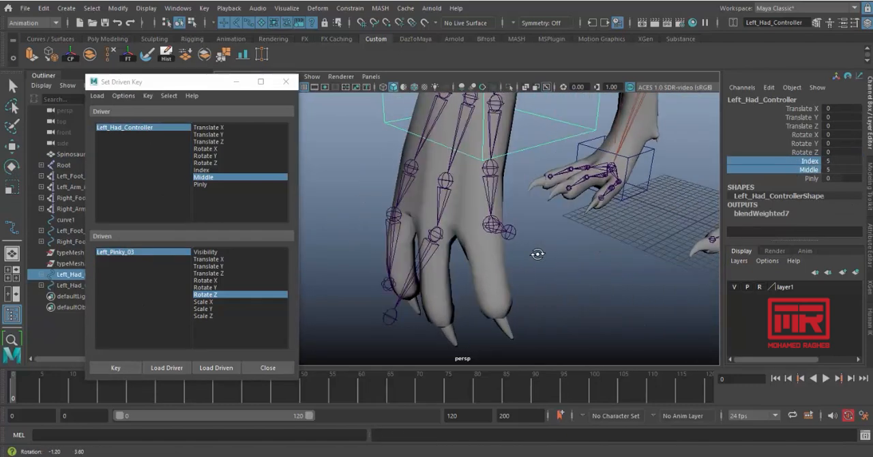
click(790, 170)
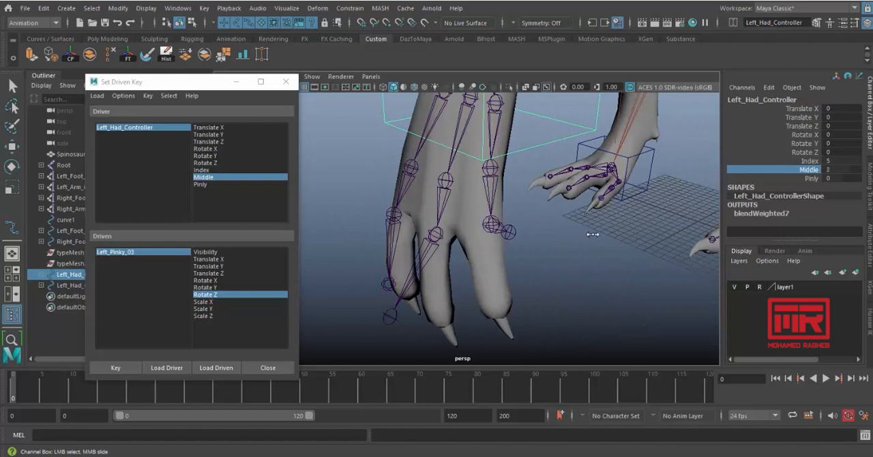
middle_drag(592, 234, 516, 223)
Reset the controller's Middle attribute to 0 and Left_Middle_03's Rotate Z to 0
double_click(836, 170)
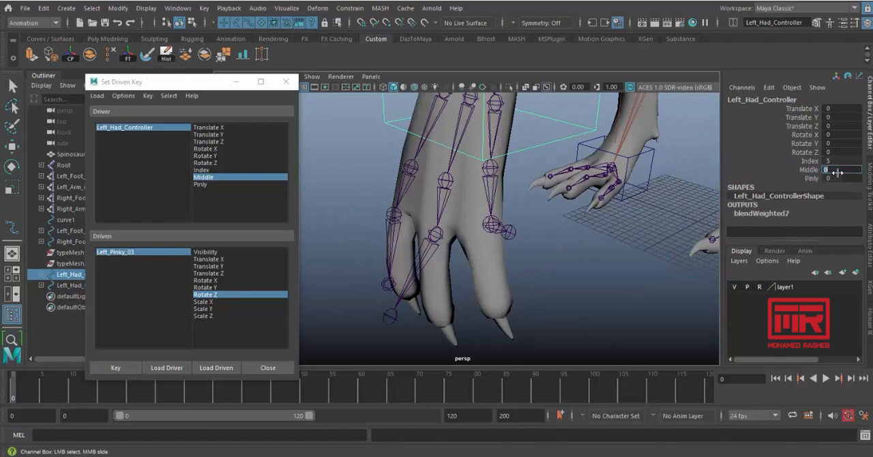
alt+drag(448, 253, 456, 250)
click(441, 241)
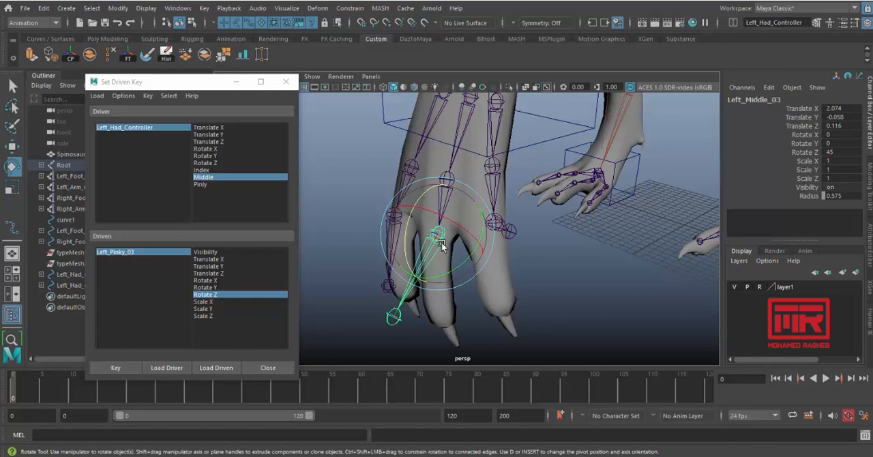
click(849, 153)
text(0)
key(Return)
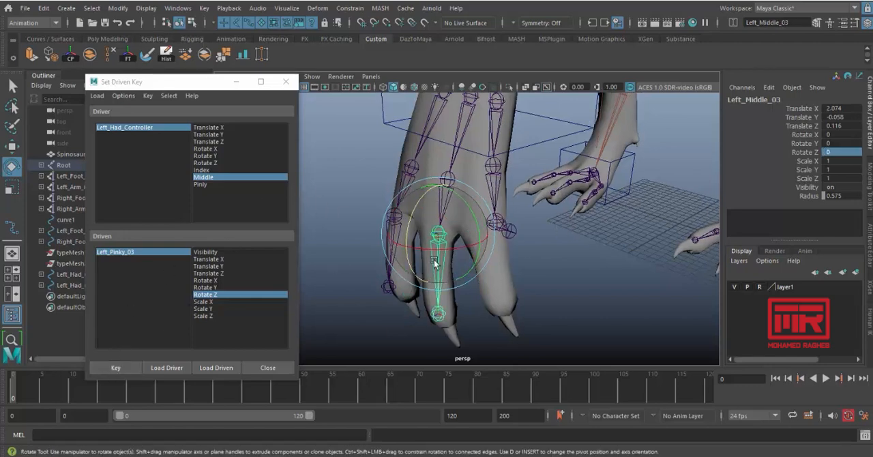
Load Left_Middle_03 as the driven object and choose its Rotate Z as the driven attribute
key(q)
alt+drag(414, 273, 403, 290)
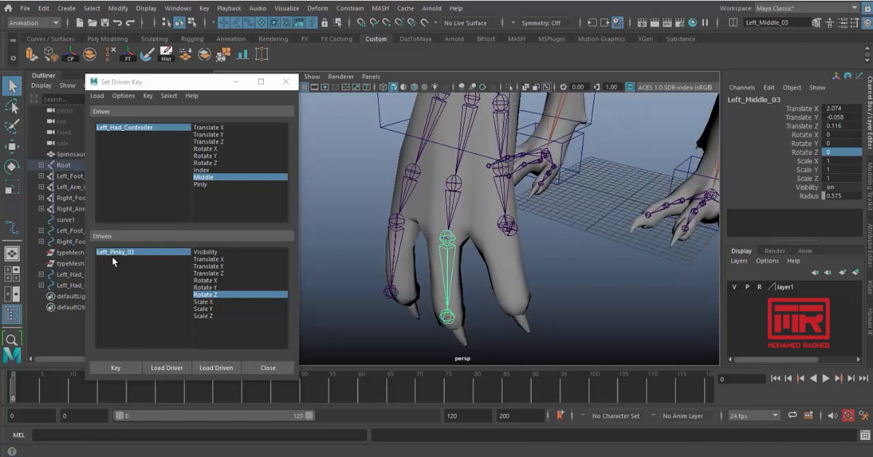
click(208, 369)
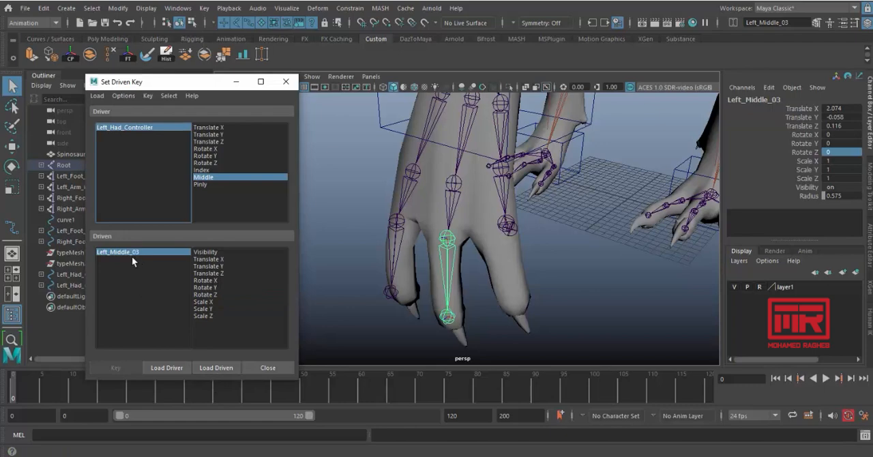
click(212, 293)
Key Rotate Z of Left_Middle_03 against the Middle attribute of Left_Had_Controller in the rest pose
alt+drag(437, 300, 472, 304)
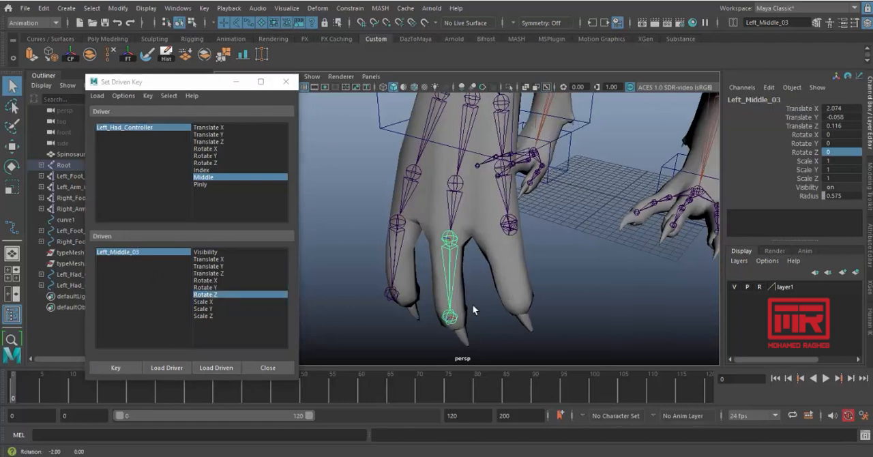
click(117, 369)
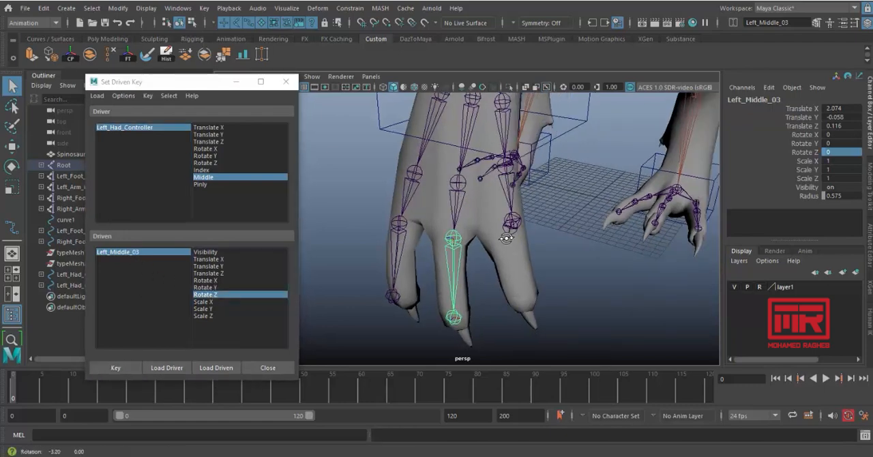
alt+drag(402, 266, 477, 259)
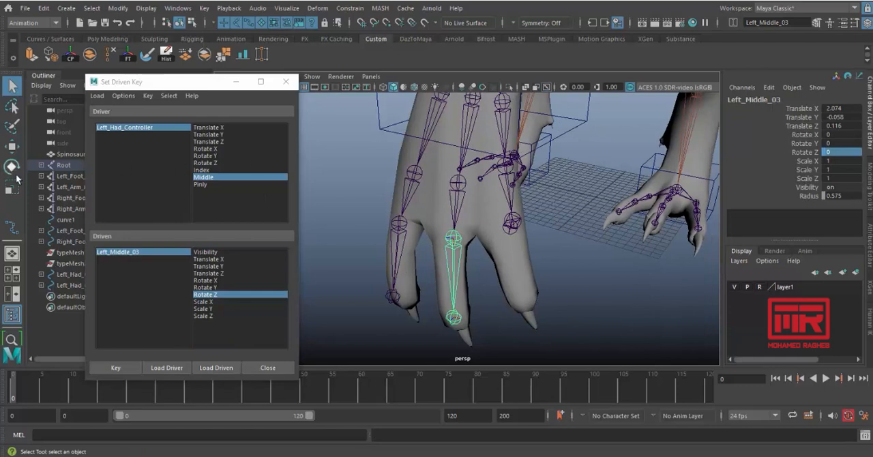
alt+drag(498, 228, 501, 226)
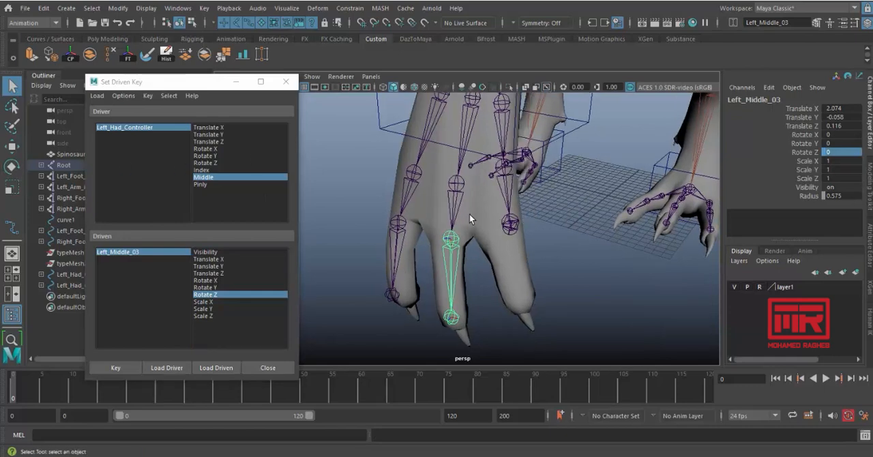
Set the controller's Middle attribute to 5, rotate Left_Middle_03 to -66 in Z and set the driven key
click(594, 119)
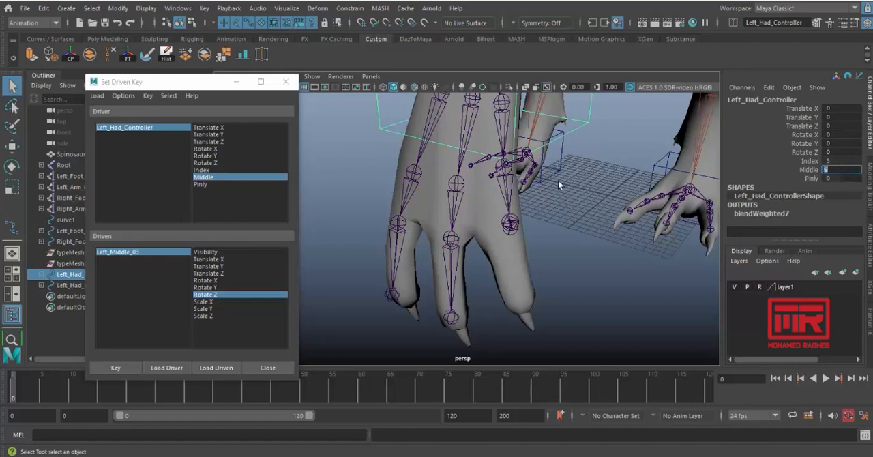
click(453, 268)
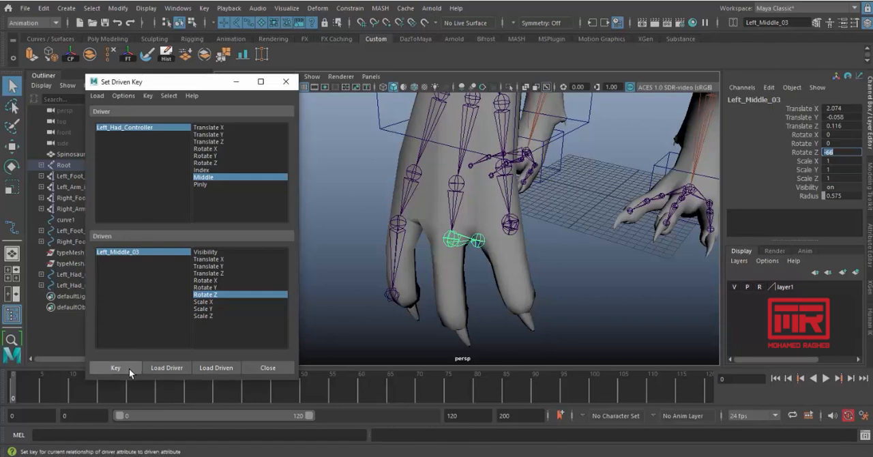
click(115, 368)
Set the controller's Middle attribute to -5, rotate Left_Middle_03 to 45 in Z and set the driven key
click(584, 123)
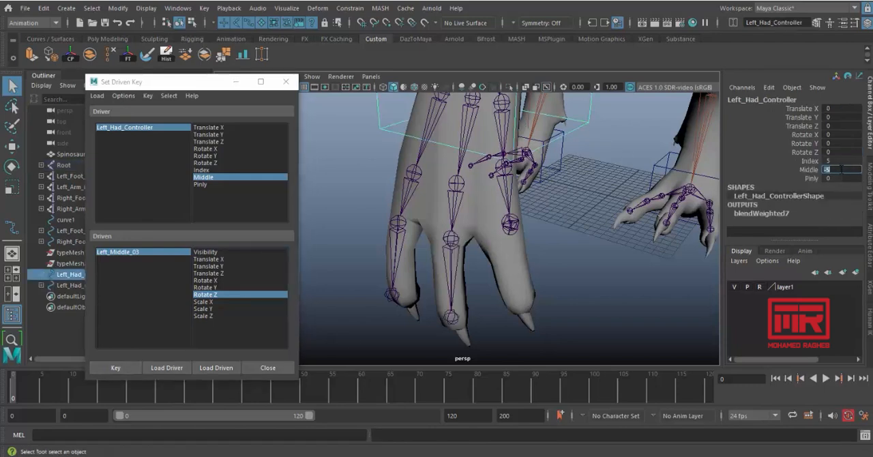
click(444, 263)
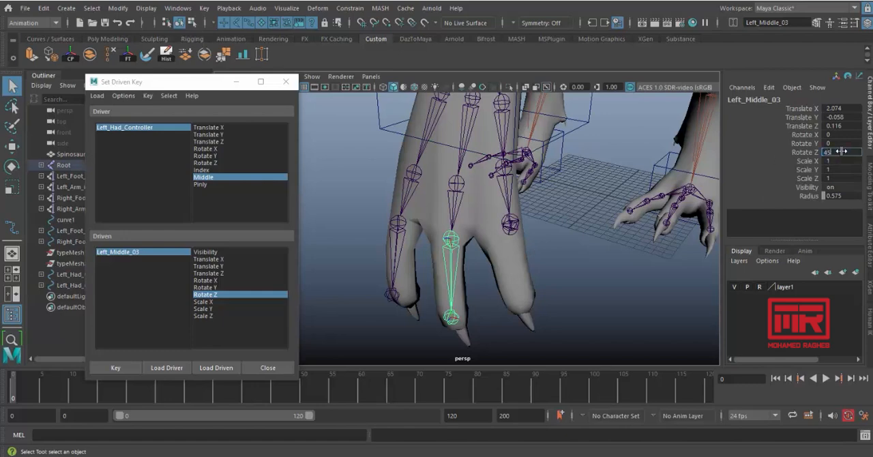
key(Return)
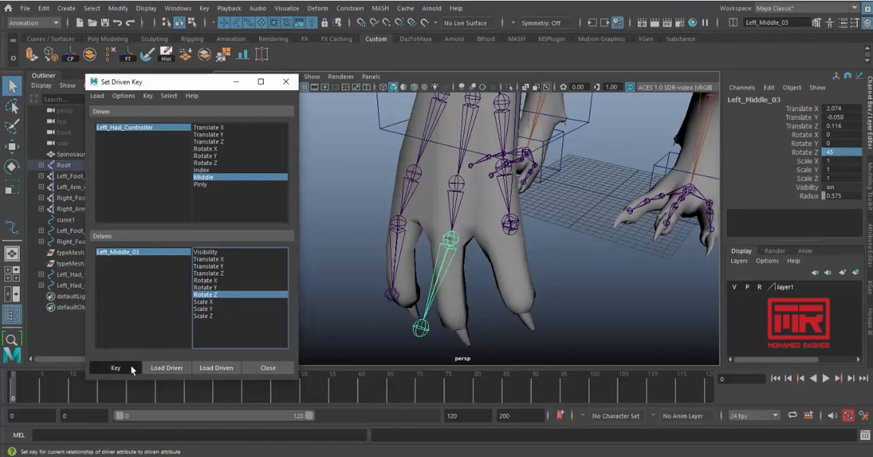
click(130, 364)
Test the finger joints by scrubbing Left_Had_Controller's Middle attribute alone, and together with Index, between -5 and 5
click(165, 129)
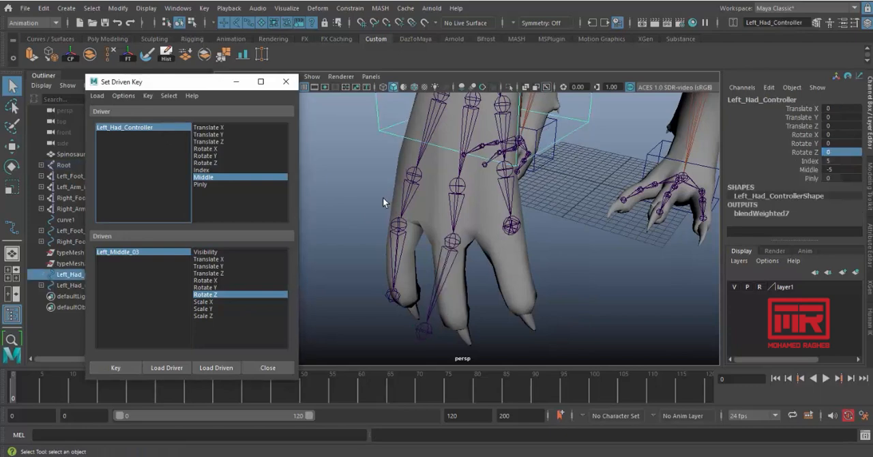
click(808, 170)
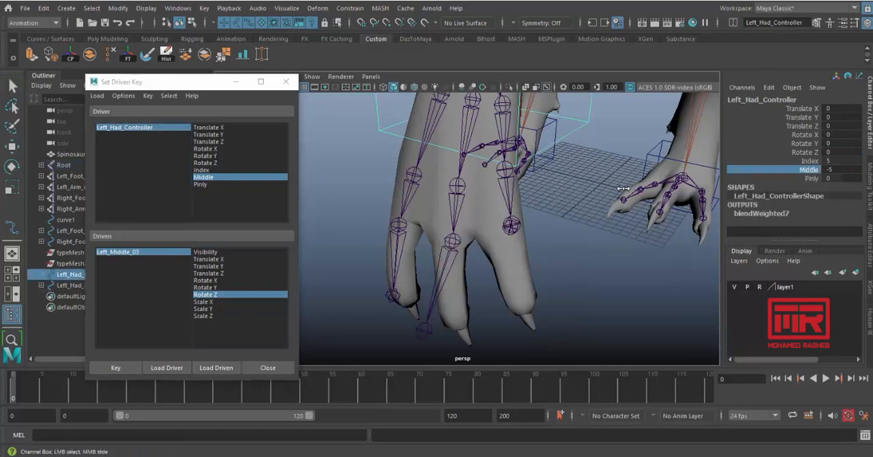
middle_drag(623, 188, 645, 191)
alt+drag(691, 202, 496, 223)
click(806, 161)
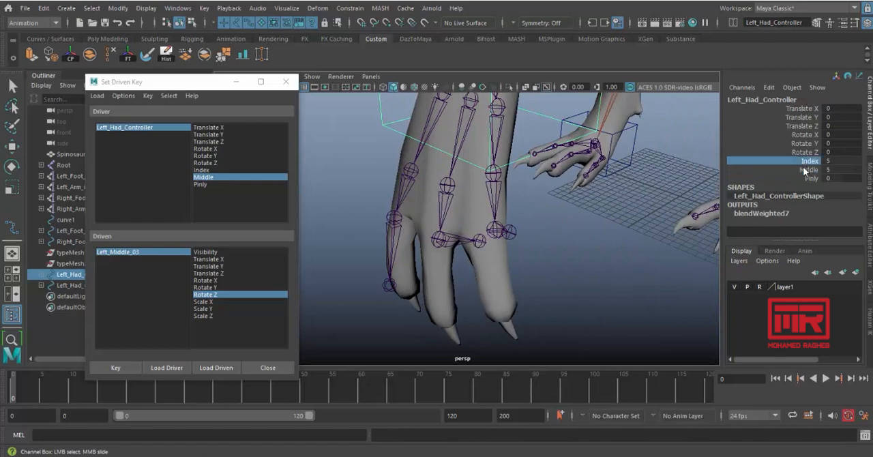
middle_drag(518, 216, 423, 239)
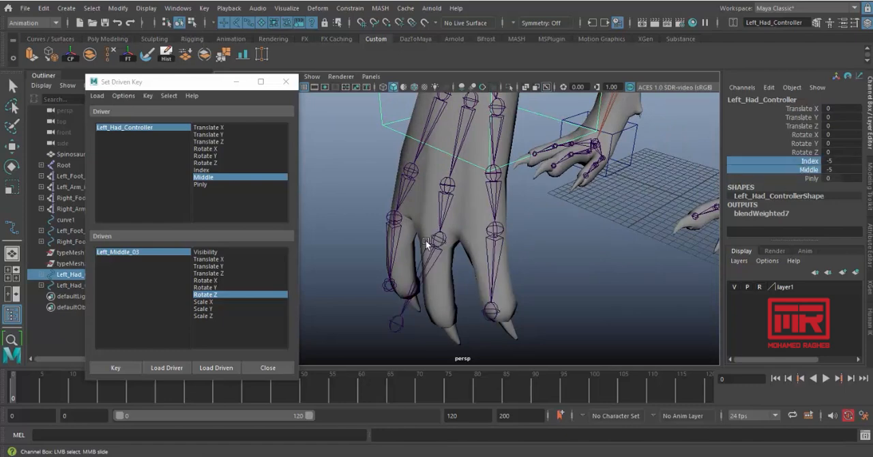
middle_drag(459, 264, 599, 249)
alt+drag(599, 249, 470, 305)
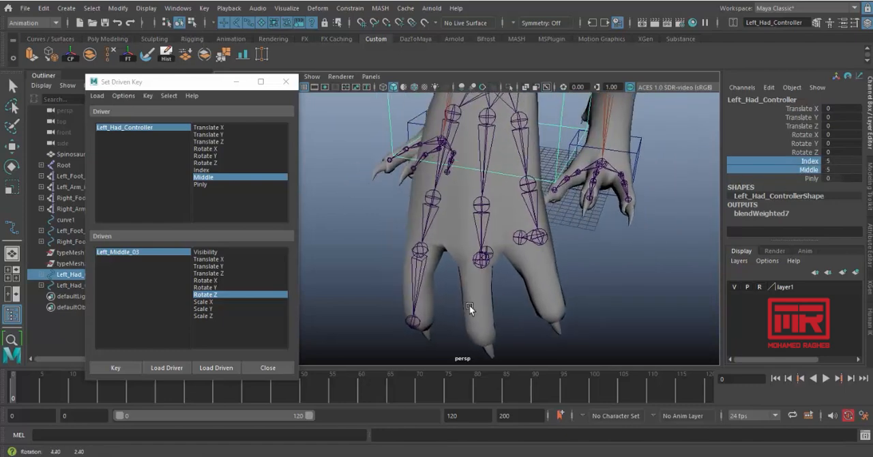
Choose Pinly as the driver, load Left_Index_02 and Left_Index_03 as driven joints and choose their Rotate Z
click(202, 184)
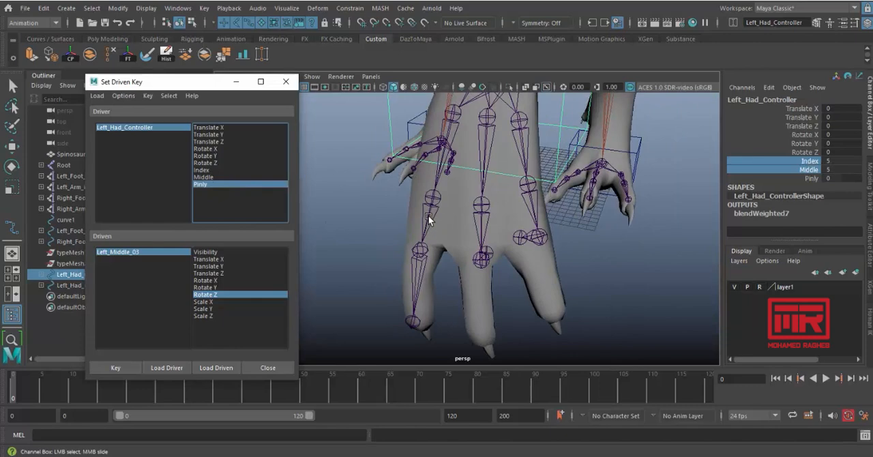
key(q)
click(424, 264)
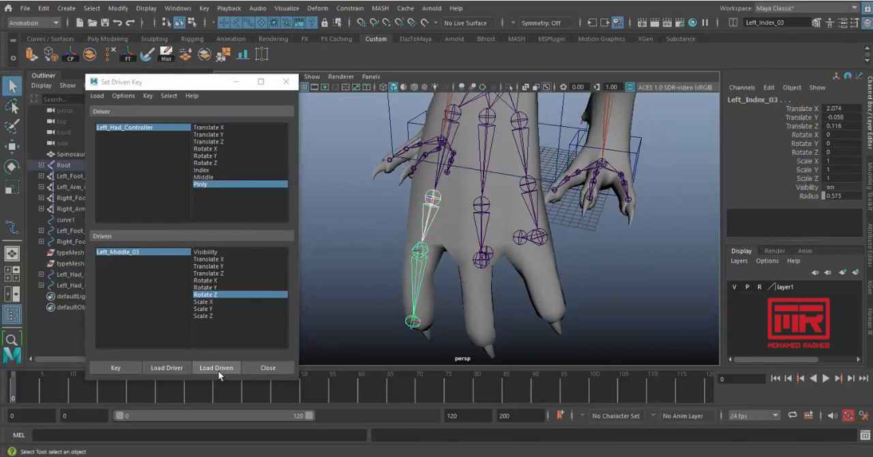
click(218, 369)
shift+click(128, 258)
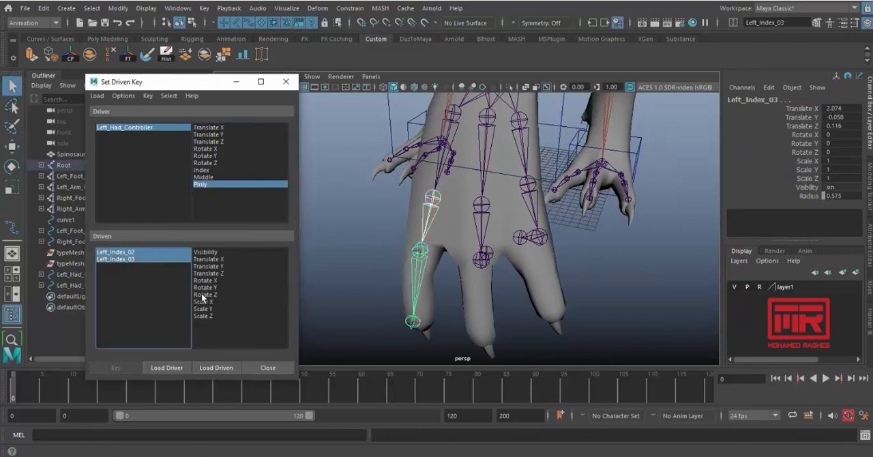
click(207, 295)
Key Rotate Z of Left_Index_02 and Left_Index_03 against the Pinly attribute in the rest pose
key(w)
alt+drag(370, 255, 409, 285)
click(115, 368)
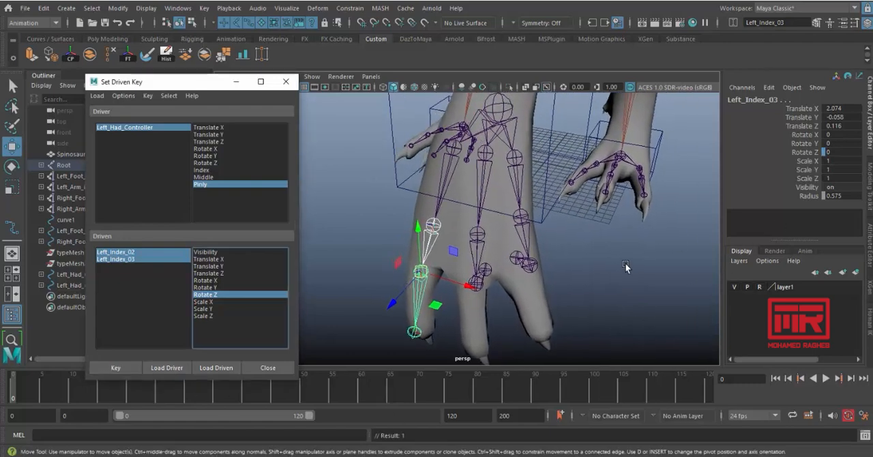
Set Left_Had_Controller's Pinly attribute to 5 and select the Left_Index_03 joint
click(548, 212)
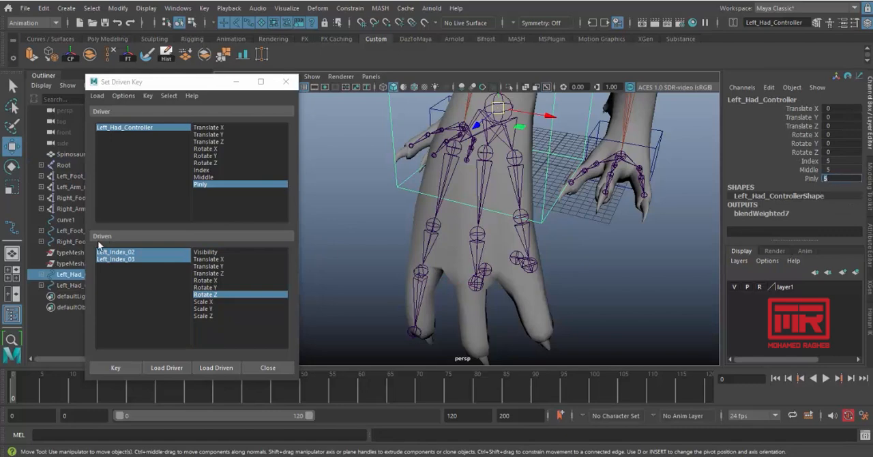
click(420, 273)
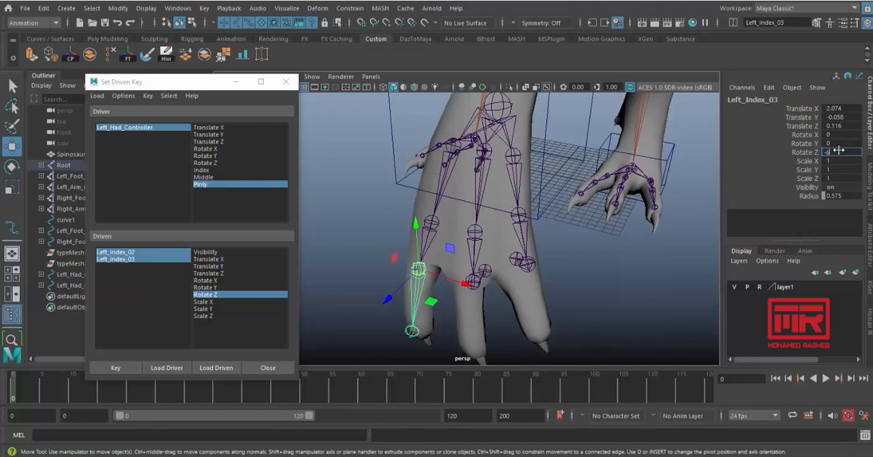
mouse_move(600, 232)
alt+mouse_down()
mouse_move(594, 218)
mouse_move(624, 191)
mouse_move(600, 205)
mouse_move(599, 220)
alt+mouse_up()
key(ctrl+z)
alt+drag(553, 247, 468, 296)
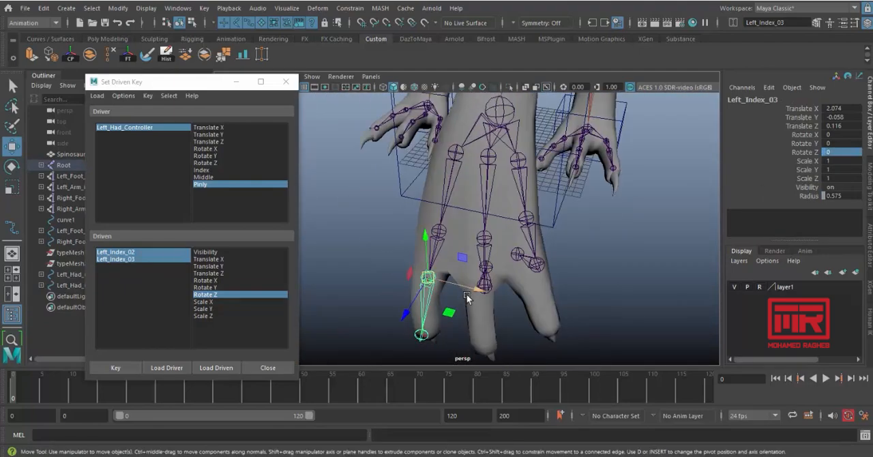
alt+right_drag(468, 296, 532, 269)
alt+drag(532, 268, 455, 292)
click(353, 239)
click(441, 269)
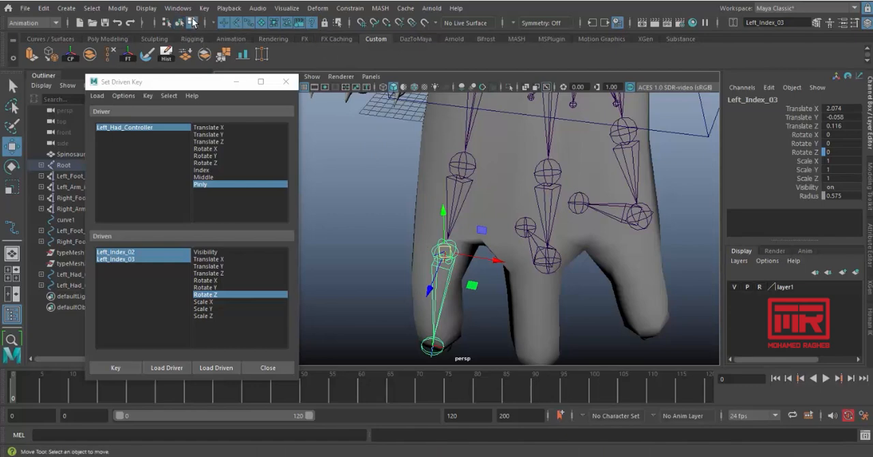
click(193, 23)
click(425, 274)
mouse_move(466, 286)
alt+mouse_down()
mouse_move(480, 313)
mouse_move(485, 299)
mouse_move(415, 304)
mouse_move(473, 246)
mouse_move(467, 248)
alt+mouse_up()
key(e)
key(w)
click(177, 24)
key(e)
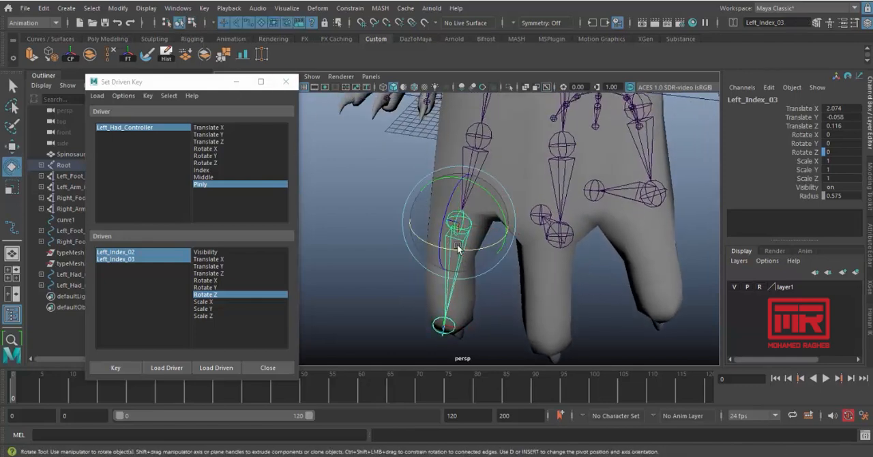
Rotate Left_Index_03 to -66 in Z and set the driven key for Pinly
drag(444, 218, 442, 255)
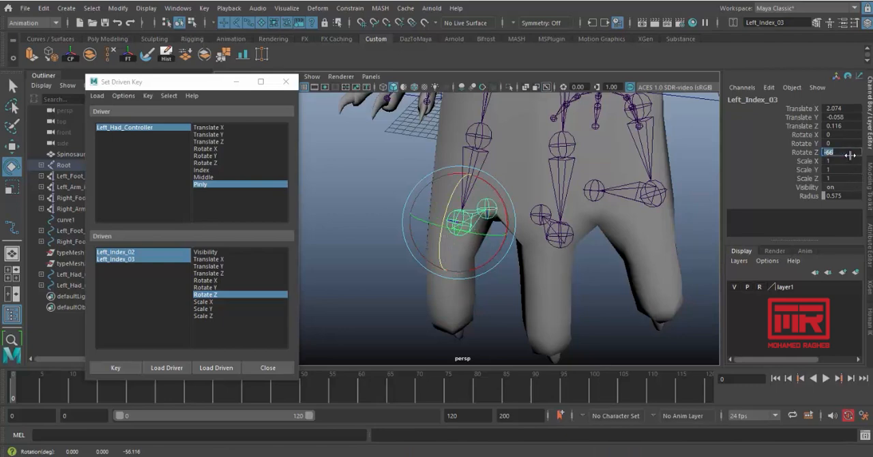
alt+drag(500, 228, 519, 204)
click(115, 367)
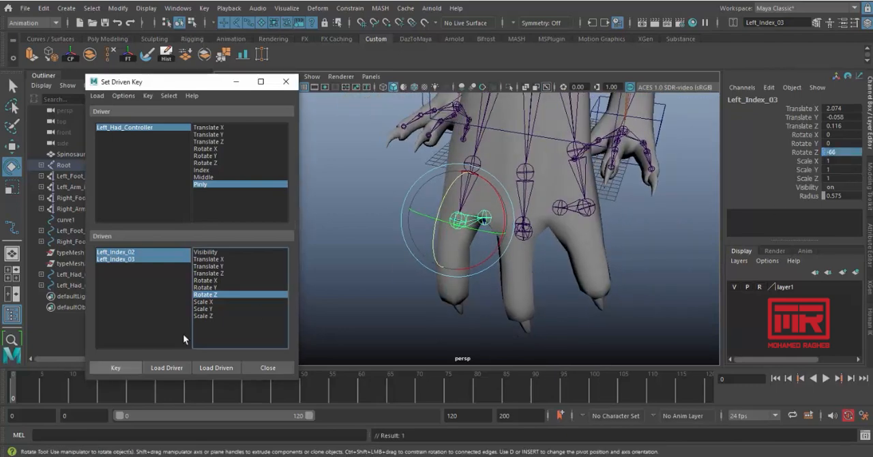
Set the controller's Pinly attribute to -5, rotate Left_Index_03 to 45 in Z and set the driven key
click(160, 127)
double_click(846, 177)
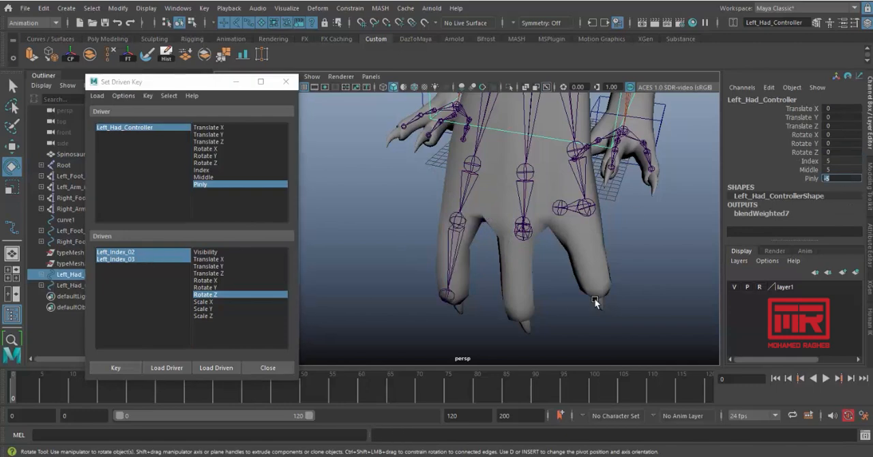
click(448, 246)
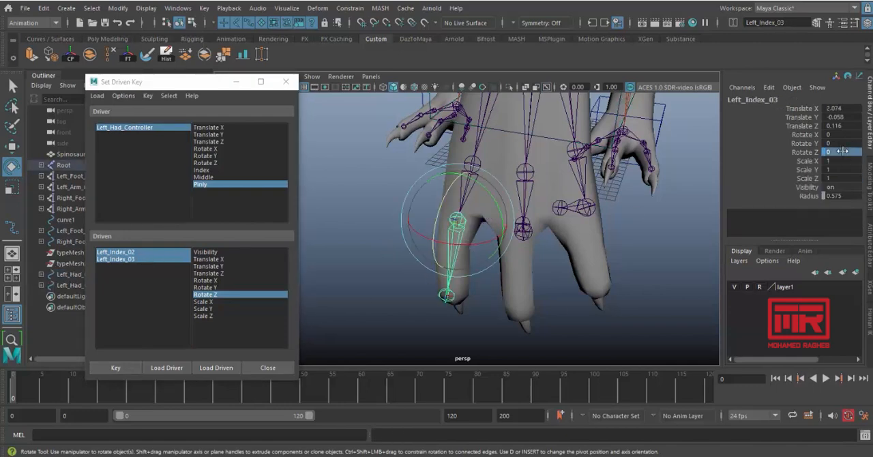
click(842, 153)
text(45)
key(Return)
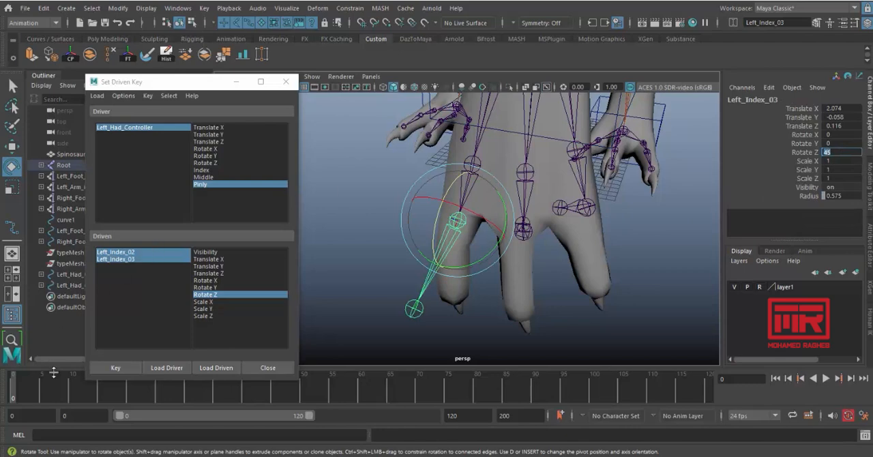
click(117, 369)
Test all three fingers by scrubbing Left_Had_Controller's Index, Middle and Pinly attributes together between 5 and -5
scroll(423, 292, down, 1)
alt+middle_drag(563, 166, 515, 256)
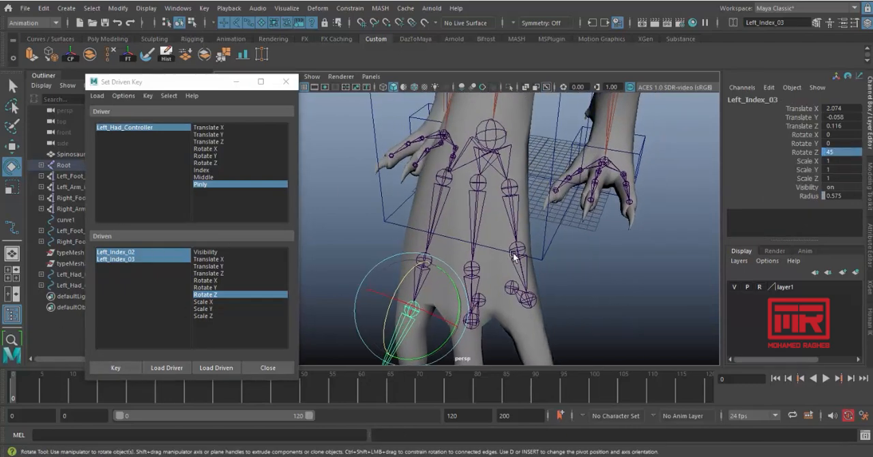
alt+drag(513, 256, 516, 260)
click(529, 247)
alt+right_drag(529, 247, 446, 246)
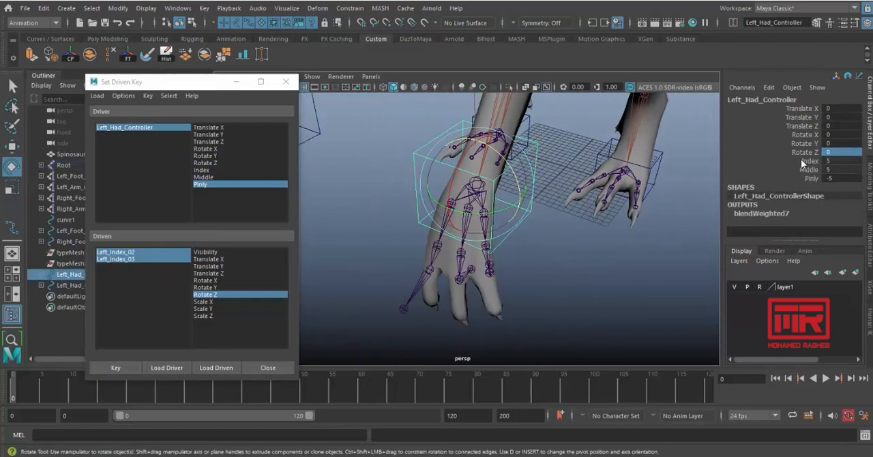
drag(802, 161, 806, 176)
mouse_move(511, 219)
middle_down()
mouse_move(607, 209)
mouse_move(517, 226)
middle_up()
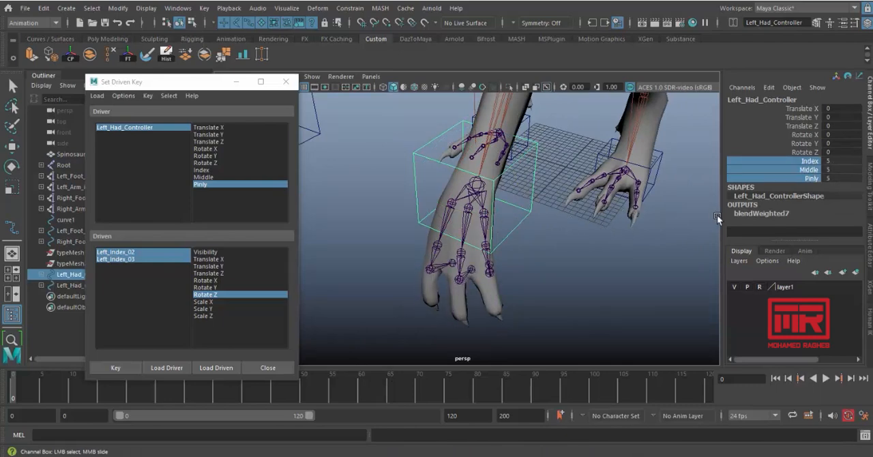
drag(829, 161, 831, 180)
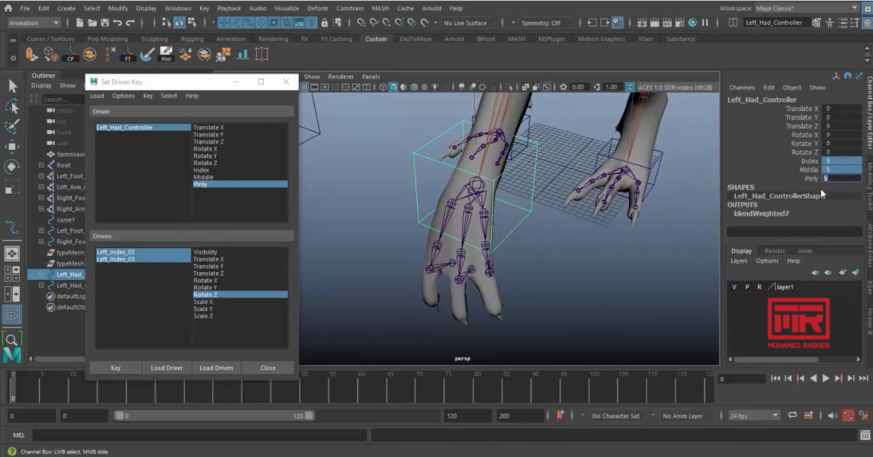
click(804, 162)
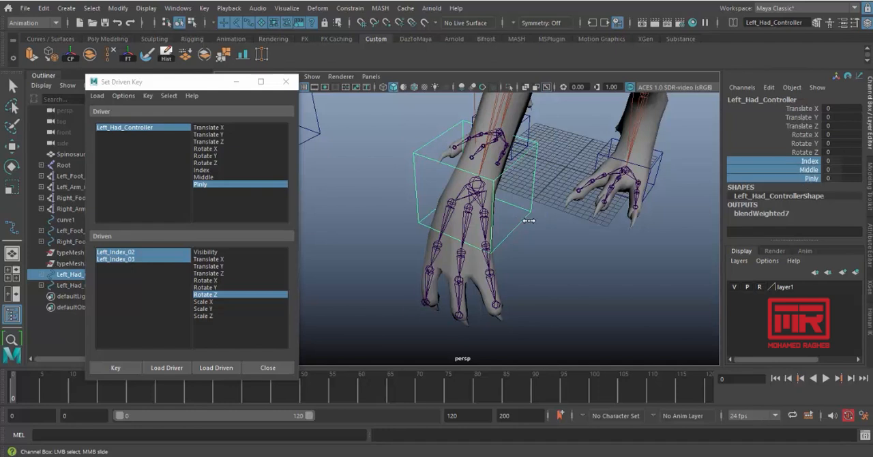
middle_drag(528, 220, 450, 258)
Reset the Index, Middle and Pinly attributes of Left_Had_Controller to 0
drag(837, 161, 838, 179)
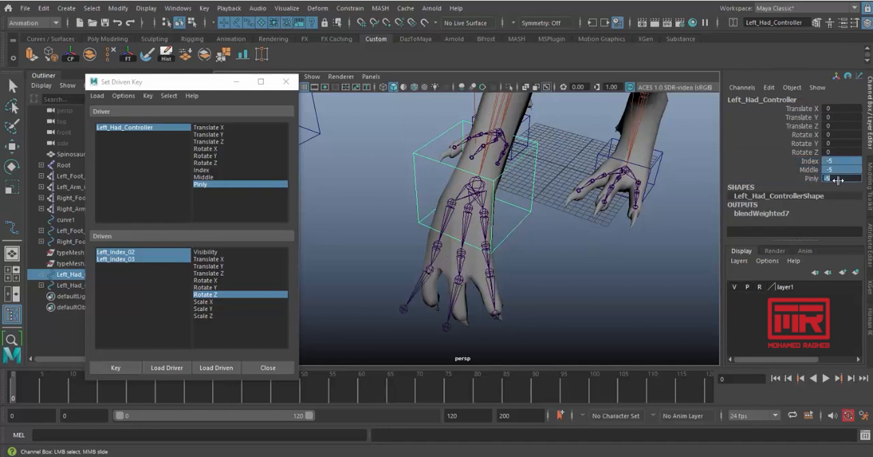
text(0)
key(Return)
Examine the opposite hand's finger joints and control box from several angles
alt+middle_drag(553, 202, 604, 206)
alt+drag(605, 206, 568, 244)
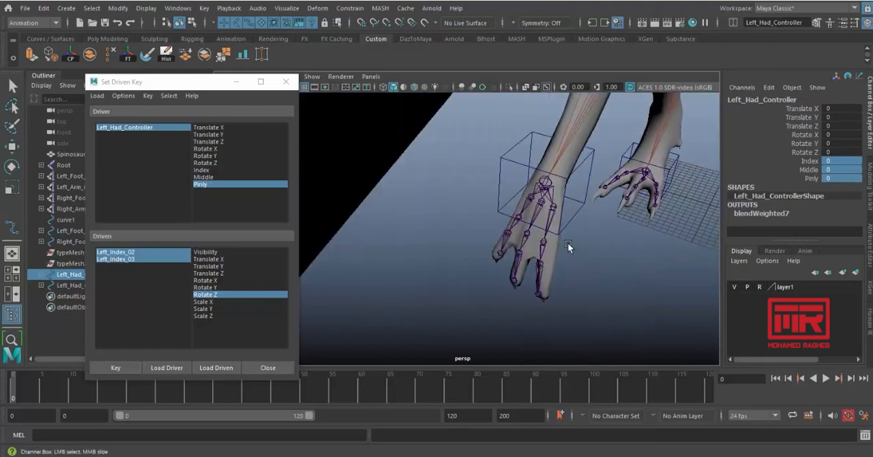
alt+right_drag(568, 245, 645, 352)
alt+drag(645, 353, 536, 291)
alt+right_drag(536, 290, 372, 253)
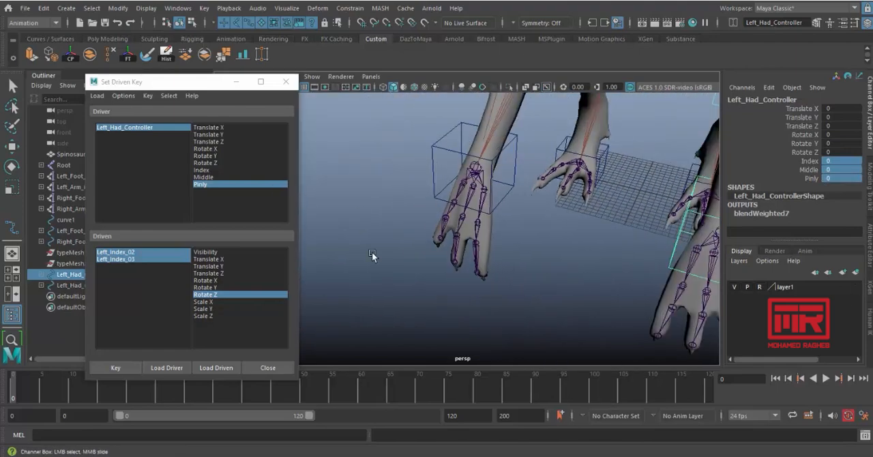
alt+drag(373, 253, 481, 262)
alt+right_drag(480, 262, 516, 288)
alt+drag(516, 288, 463, 249)
alt+right_drag(462, 249, 472, 265)
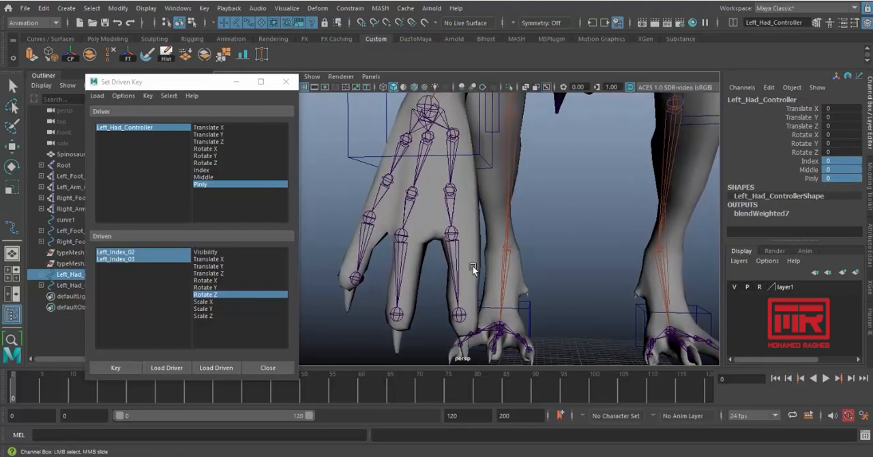
alt+right_drag(511, 245, 354, 242)
alt+middle_drag(355, 241, 313, 266)
alt+drag(577, 238, 525, 247)
alt+middle_drag(399, 245, 479, 235)
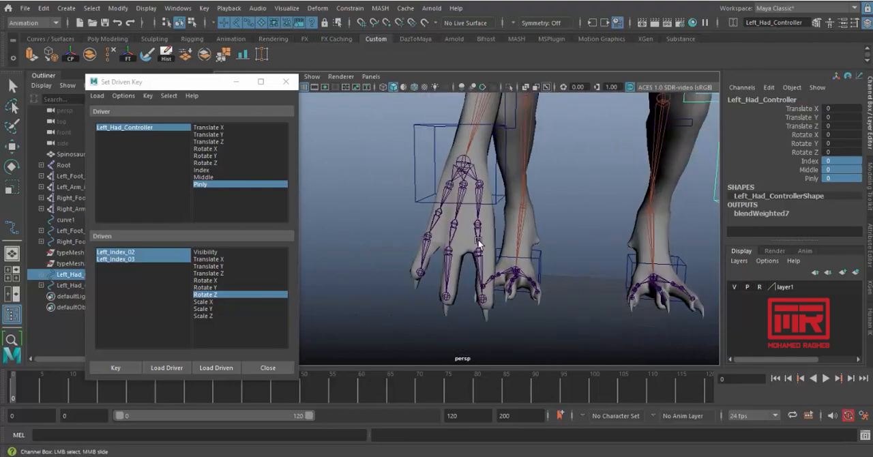
alt+drag(479, 230, 617, 198)
Try setting the Translate X of Left_Had_Controller1, the opposite hand's control box, to 0, and undo it
click(461, 198)
key(e)
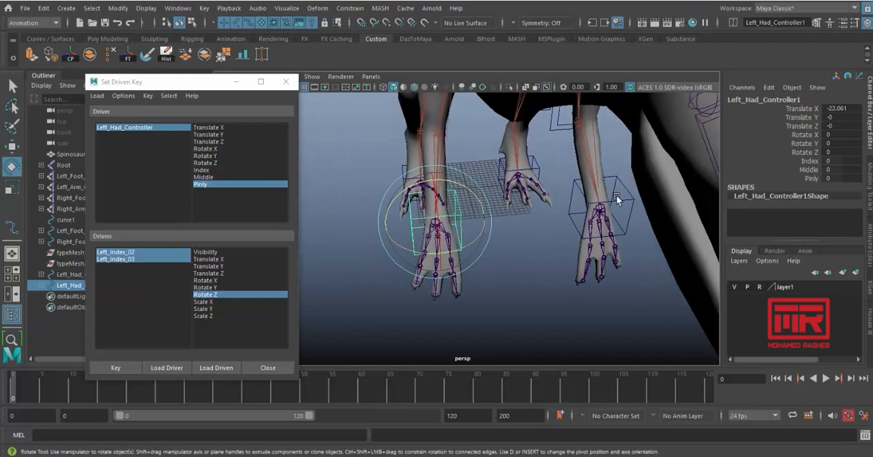
text(0)
key(Return)
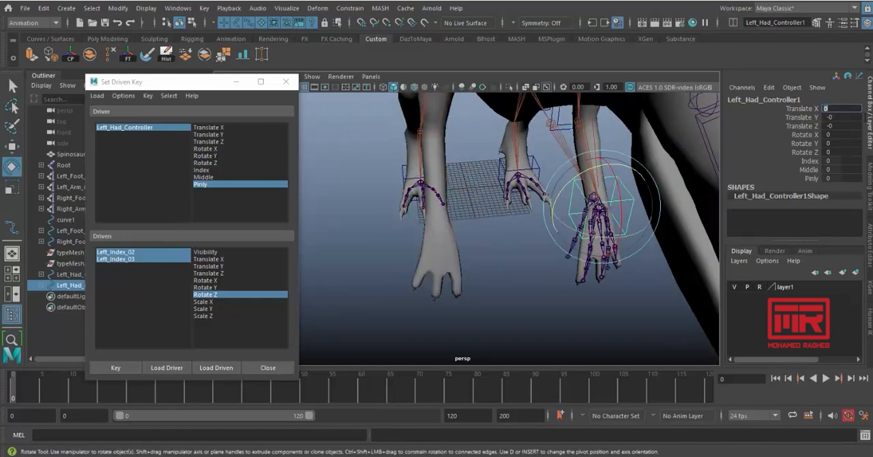
alt+drag(521, 235, 520, 283)
key(ctrl+z)
Freeze the transformations of Left_Had_Controller1, the opposite hand's control box
key(w)
scroll(534, 269, up, 3)
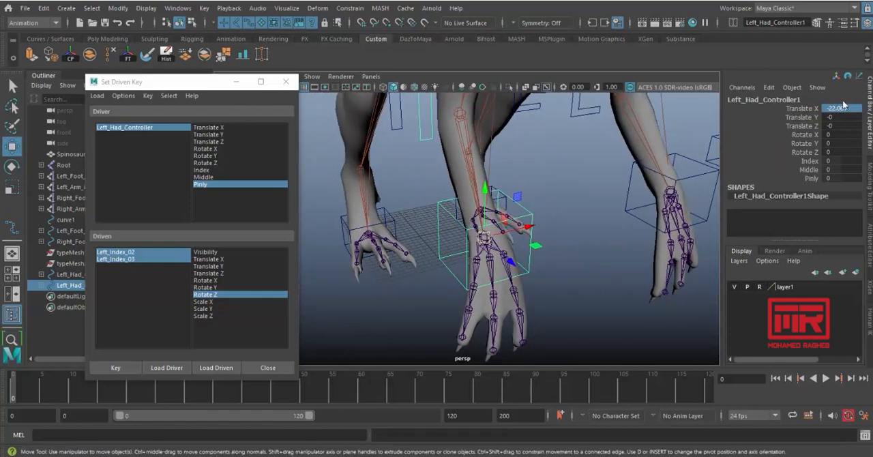
alt+drag(552, 224, 561, 227)
click(530, 262)
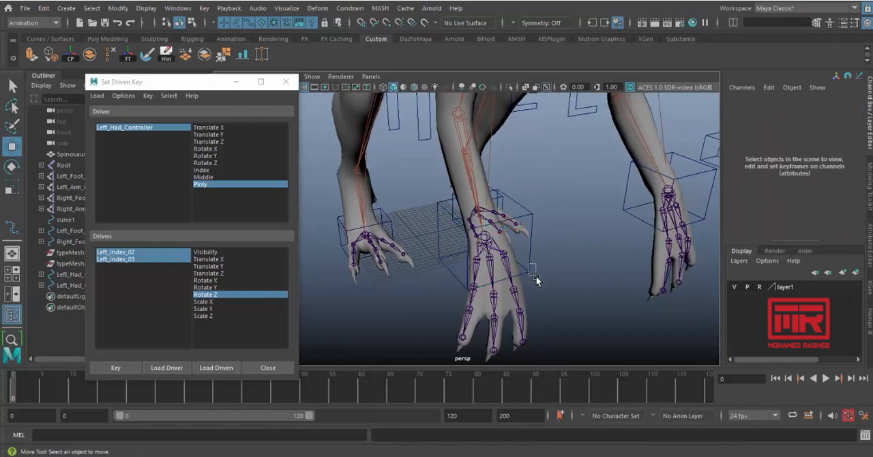
click(533, 273)
alt+drag(642, 187, 615, 206)
click(613, 206)
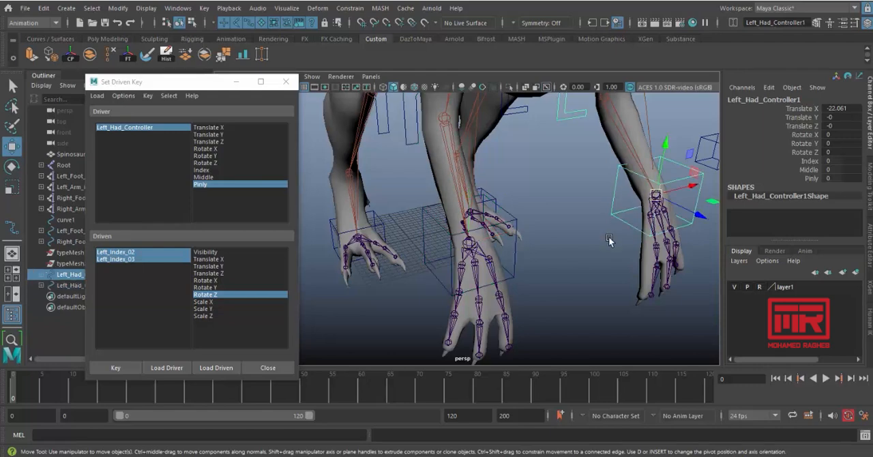
click(510, 268)
alt+drag(510, 268, 573, 293)
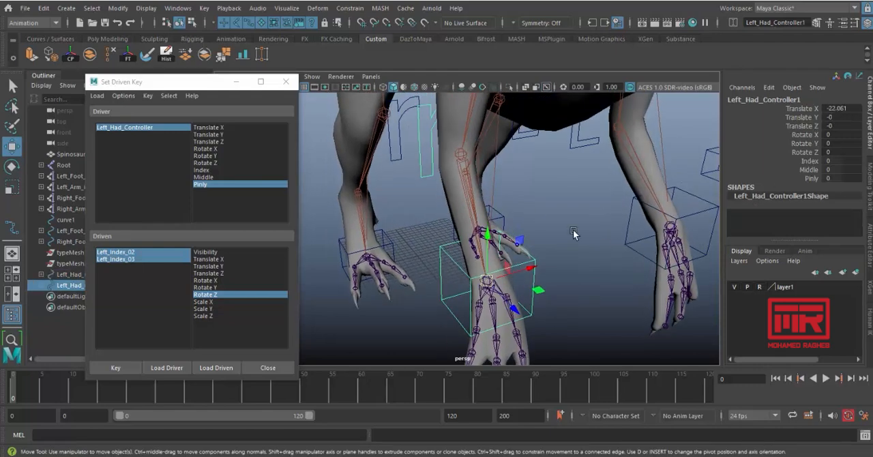
click(127, 58)
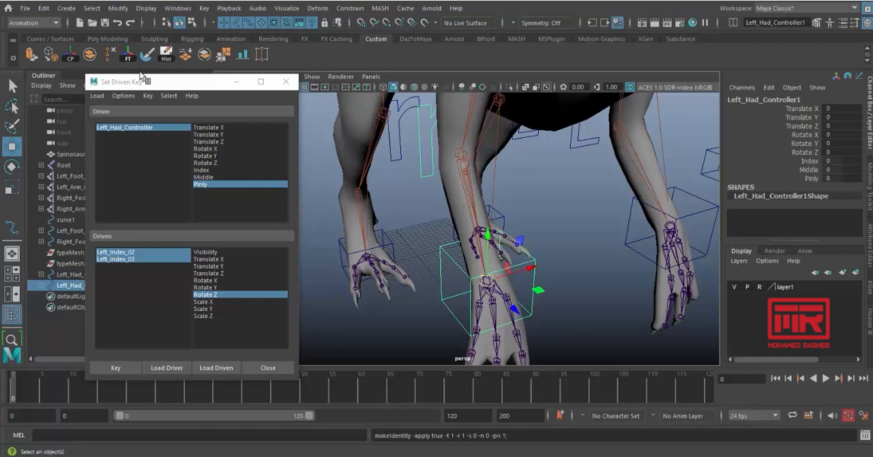
Examine both front limbs' controllers and the finger joints around the Left_Had_Controller1 box from several angles
alt+drag(577, 265, 488, 235)
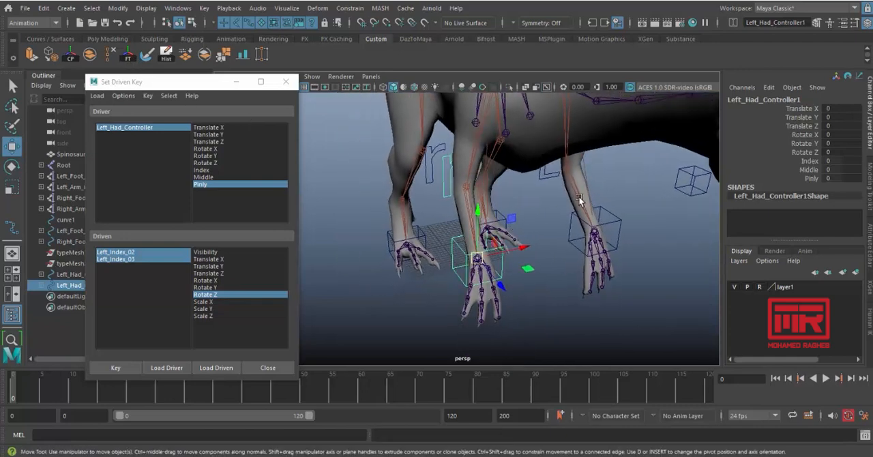
alt+drag(522, 210, 538, 204)
click(432, 199)
click(598, 238)
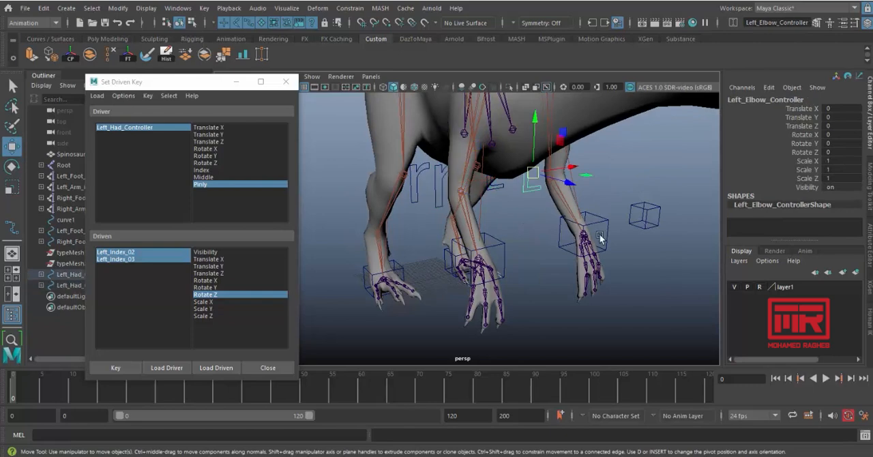
alt+drag(475, 269, 495, 269)
click(525, 233)
alt+middle_drag(495, 269, 478, 212)
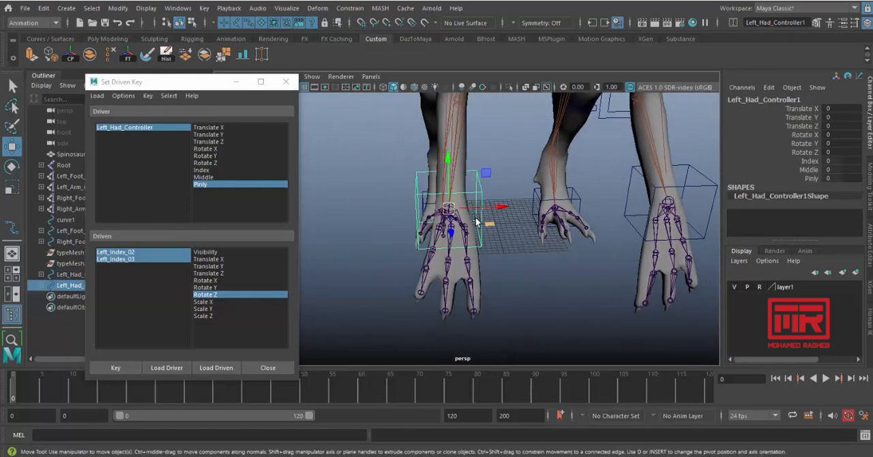
alt+drag(475, 220, 453, 228)
alt+middle_drag(496, 236, 448, 236)
alt+right_drag(466, 228, 480, 279)
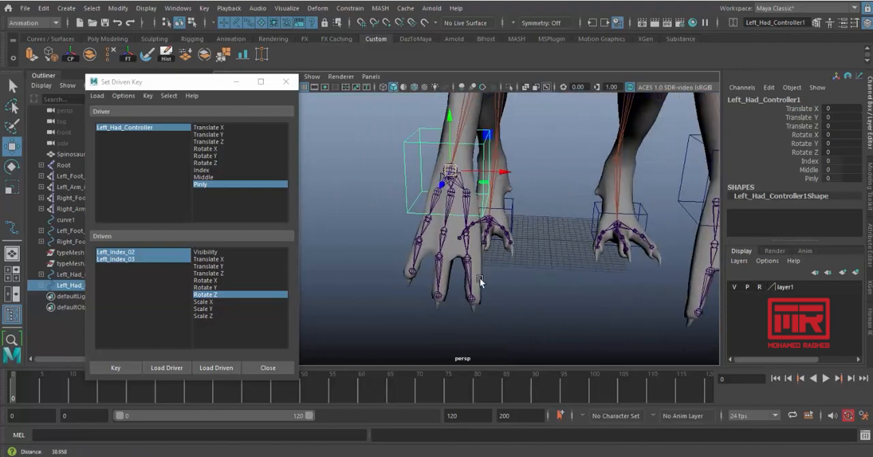
alt+drag(479, 278, 429, 216)
Check how the hand's finger joints sit inside the mesh in the side view
key(space)
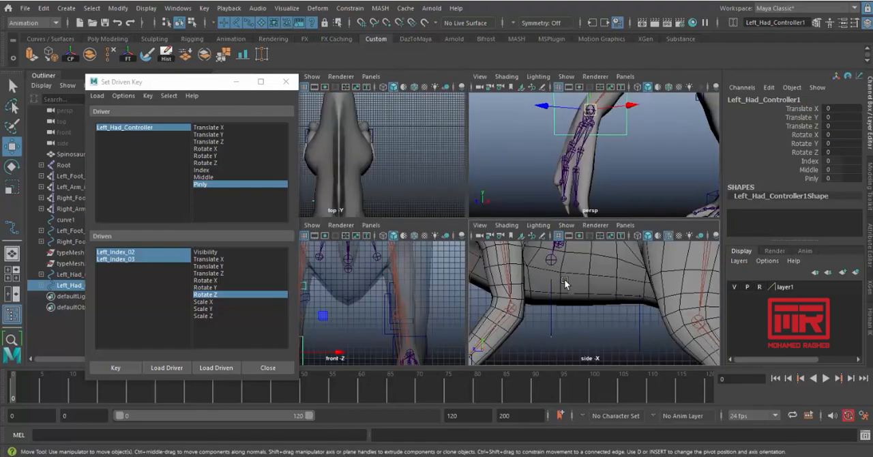
key(space)
alt+middle_drag(518, 222, 666, 204)
alt+middle_drag(567, 275, 539, 223)
alt+right_drag(539, 222, 564, 233)
alt+middle_drag(565, 233, 551, 224)
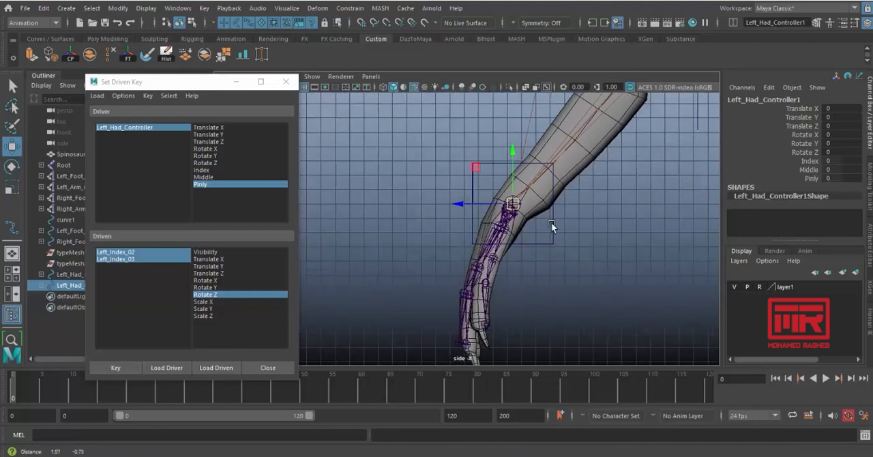
alt+right_drag(551, 223, 583, 248)
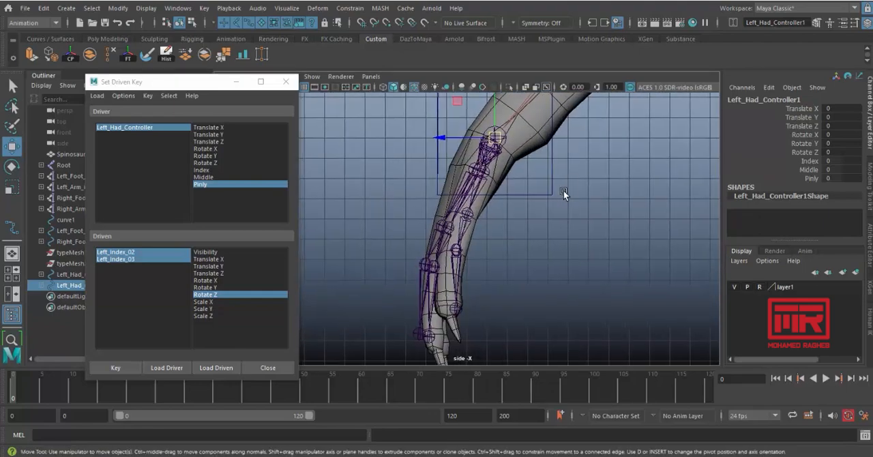
key(space)
key(space)
alt+drag(563, 191, 496, 282)
Examine the fingers and control box of the Left_Had_Controller1 hand in perspective, comparing them with the other hand
click(510, 289)
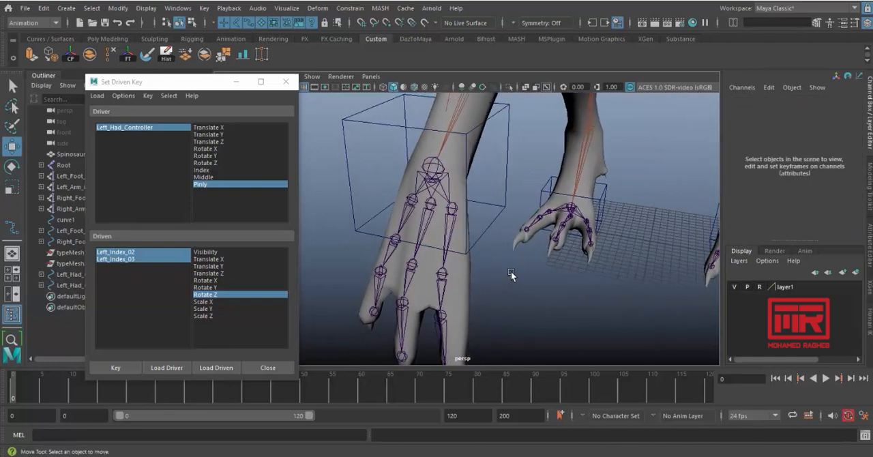
alt+drag(450, 235, 568, 281)
scroll(539, 224, down, 6)
alt+drag(563, 285, 543, 262)
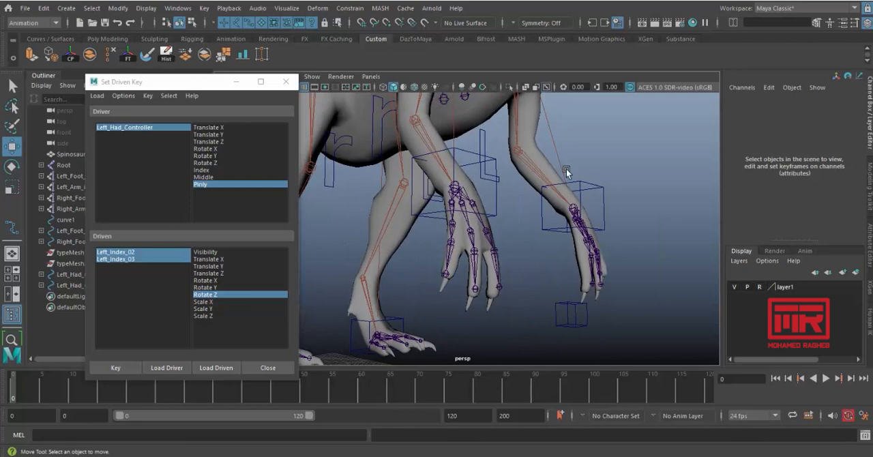
alt+right_drag(582, 219, 515, 209)
alt+drag(514, 207, 492, 247)
click(488, 203)
scroll(519, 246, up, 2)
click(536, 251)
scroll(507, 252, down, 2)
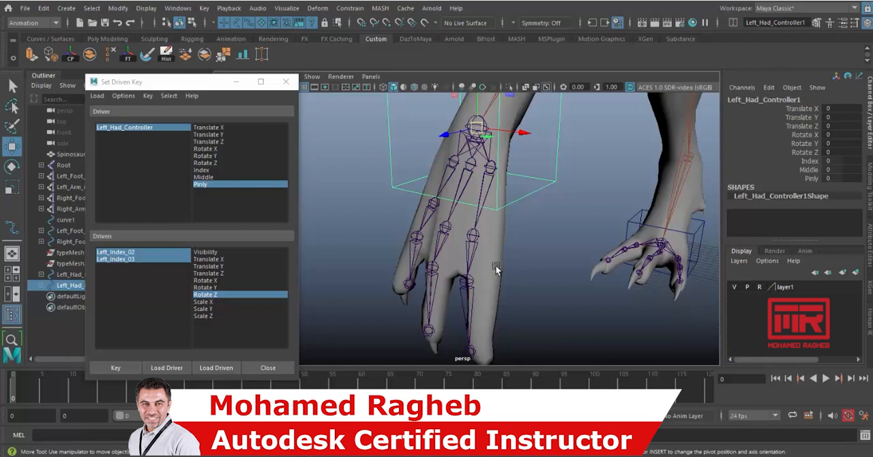
alt+drag(495, 264, 473, 183)
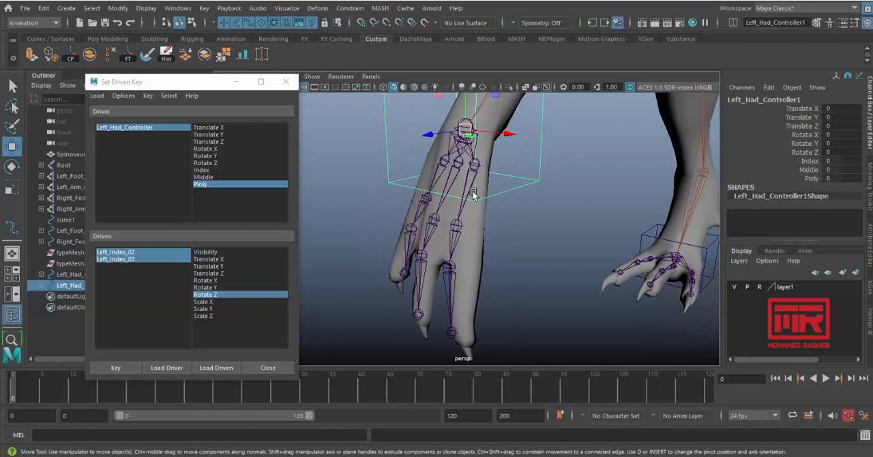
Load Right_Index_03 as the driven object, link its Rotate Z to the driver's Index attribute and set the driven key
alt+drag(489, 198, 479, 235)
click(204, 170)
click(444, 265)
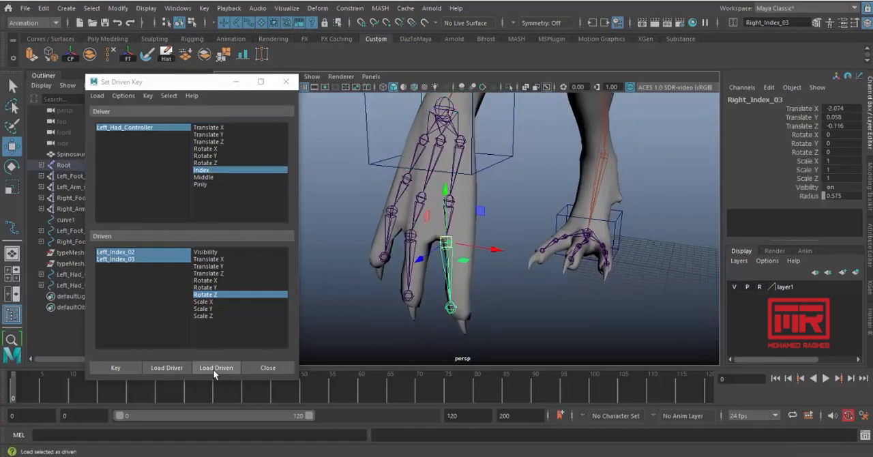
click(217, 368)
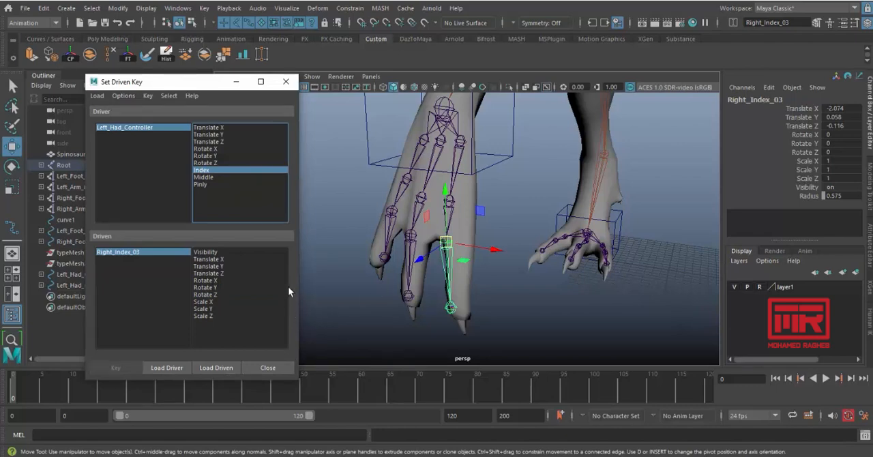
click(216, 293)
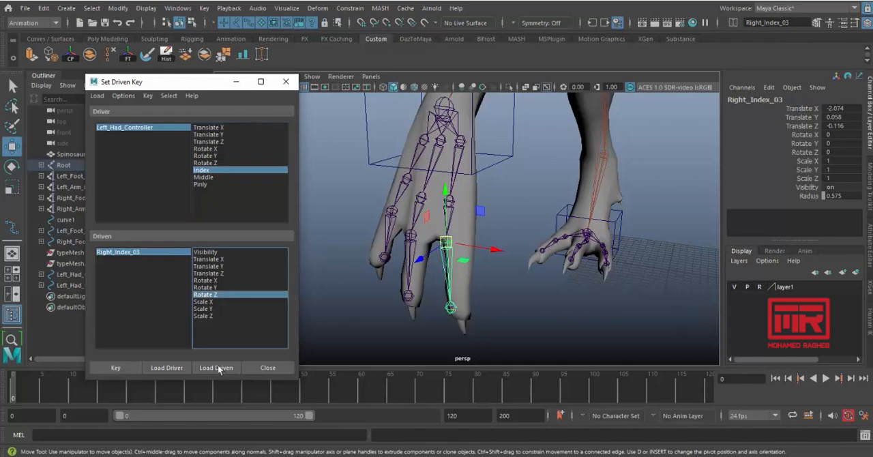
click(115, 368)
Select Left_Had_Controller1 and open its Index attribute for editing
alt+middle_drag(434, 227, 439, 231)
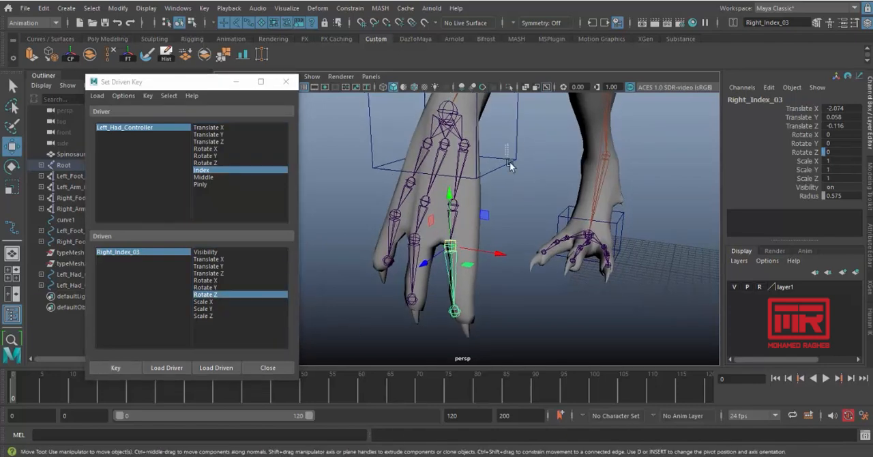
click(509, 162)
click(843, 160)
double_click(843, 161)
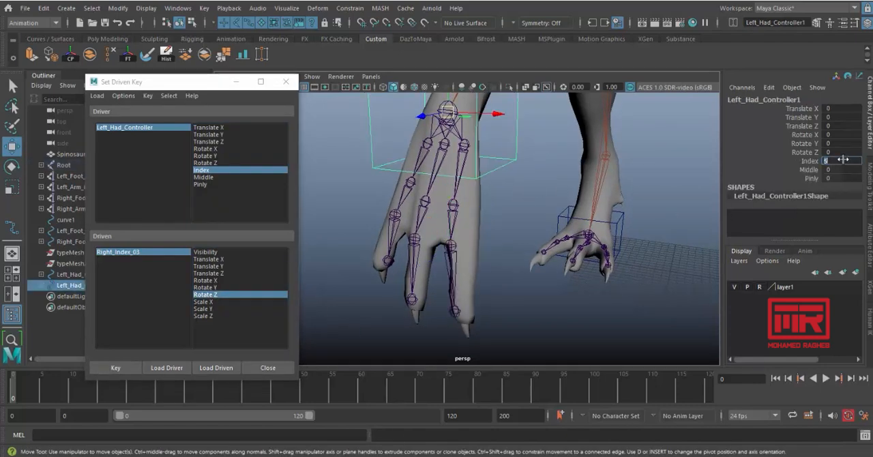
Try rotating Right_Index_03 to -66 in Z, check the bend direction and undo the rotation
click(456, 270)
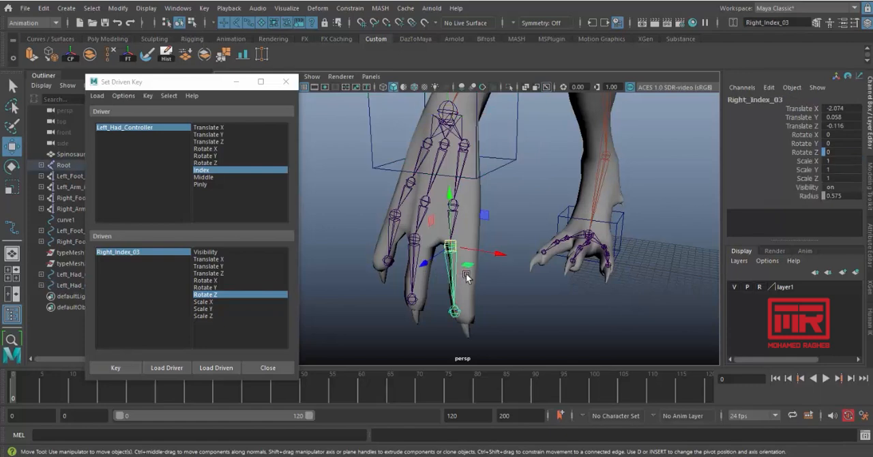
double_click(842, 152)
text(-60)
key(Return)
alt+drag(485, 296, 511, 288)
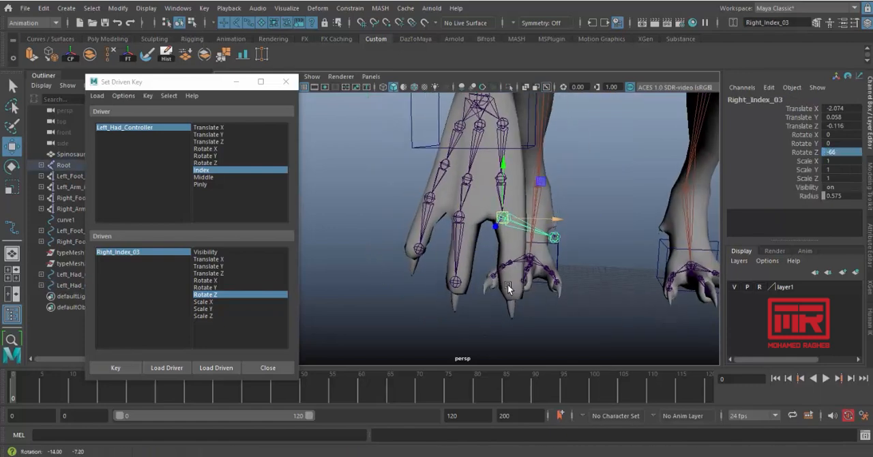
alt+middle_drag(510, 288, 459, 303)
alt+right_drag(459, 303, 510, 287)
key(ctrl+z)
Select the local rotation axis of Right_Index_03 in component mode, rotate it to suit the finger's bend, and return to object mode
alt+middle_drag(466, 278, 487, 266)
alt+right_drag(487, 266, 514, 255)
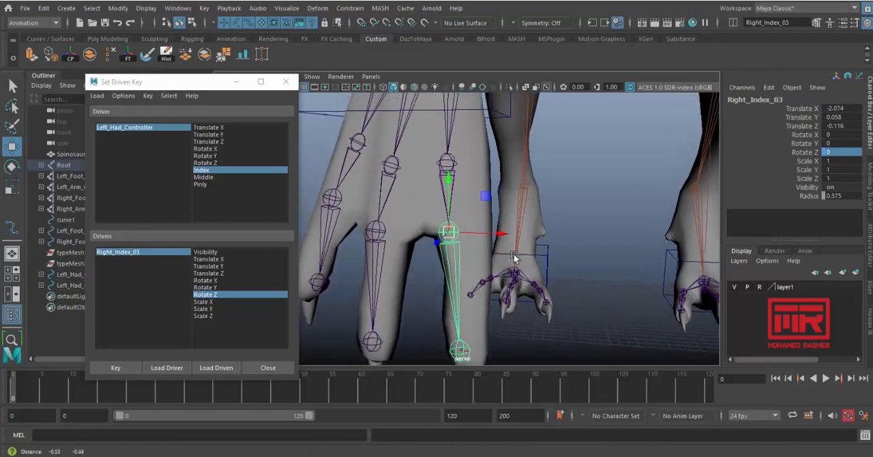
alt+middle_drag(514, 255, 513, 248)
click(192, 24)
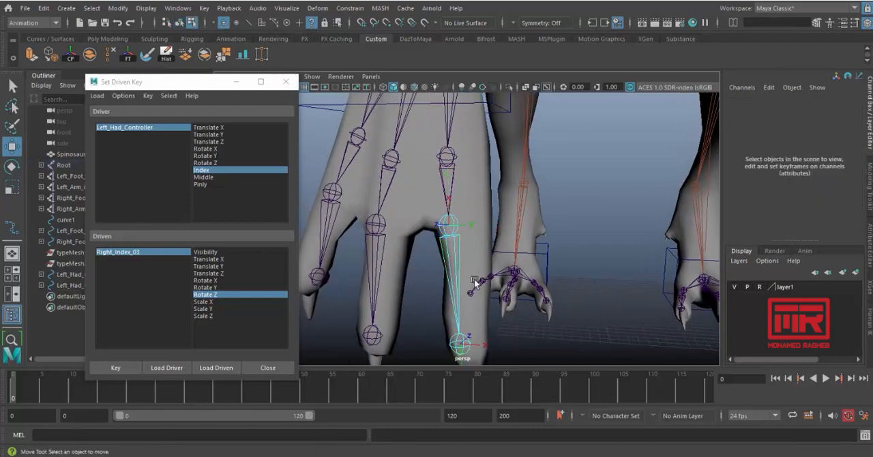
drag(428, 206, 485, 247)
key(f)
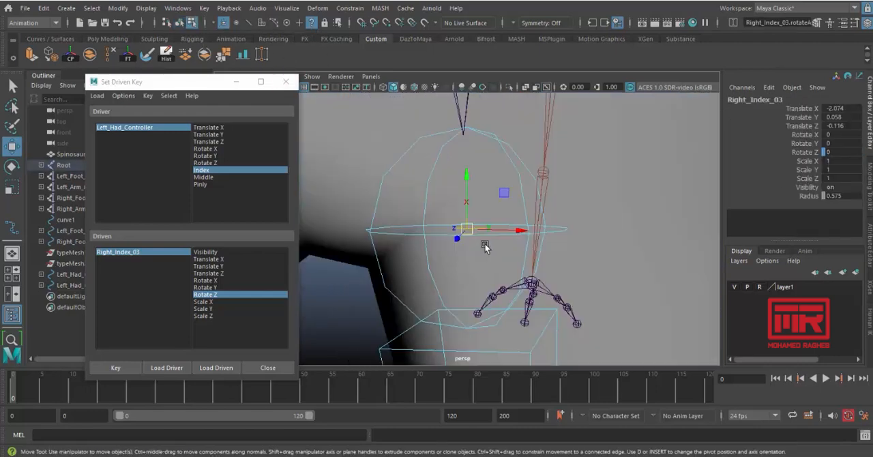
alt+drag(568, 235, 483, 273)
key(e)
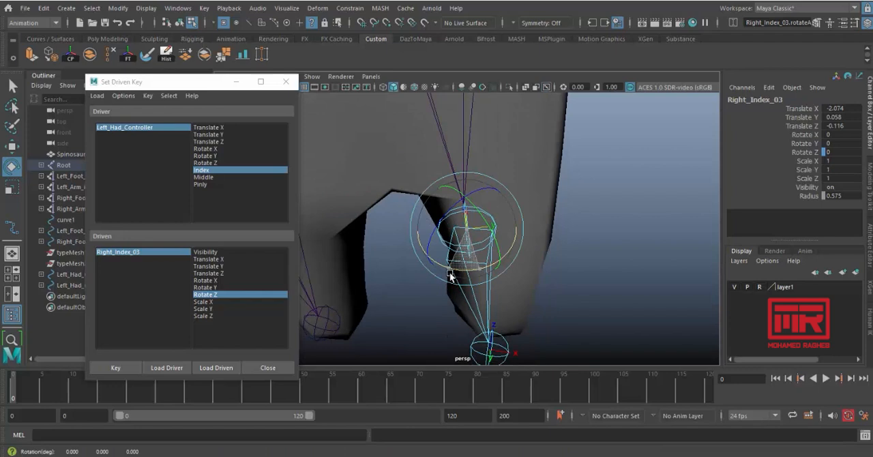
drag(449, 273, 437, 273)
drag(496, 261, 447, 266)
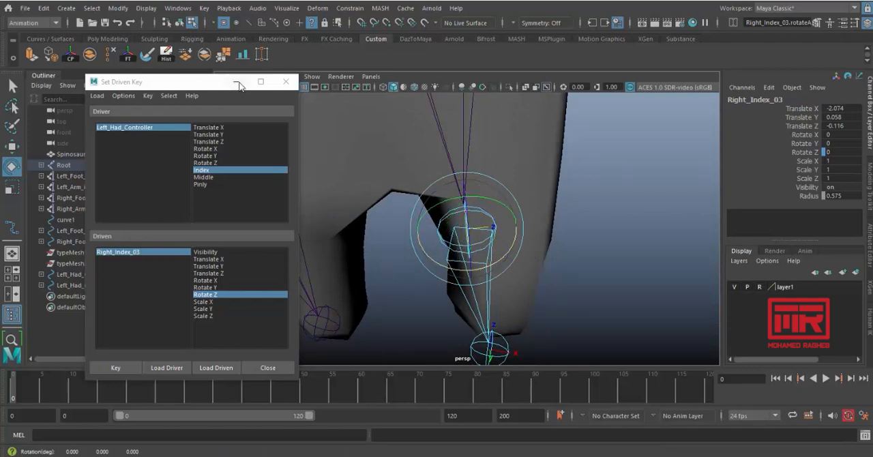
click(179, 23)
Rotate Right_Index_03 to 66 in Z so the finger curls inward and set the driven key
alt+drag(510, 235, 467, 265)
alt+drag(467, 265, 469, 246)
double_click(834, 152)
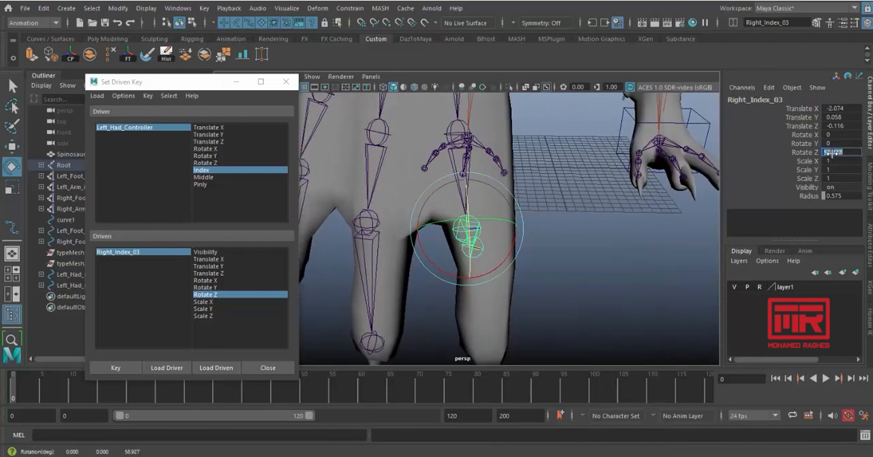
key(Return)
alt+drag(614, 247, 571, 248)
click(117, 367)
Set the hand controller's Index attribute to 5 and key Right_Index_03 at its 66-degree Z rotation
alt+drag(566, 214, 519, 228)
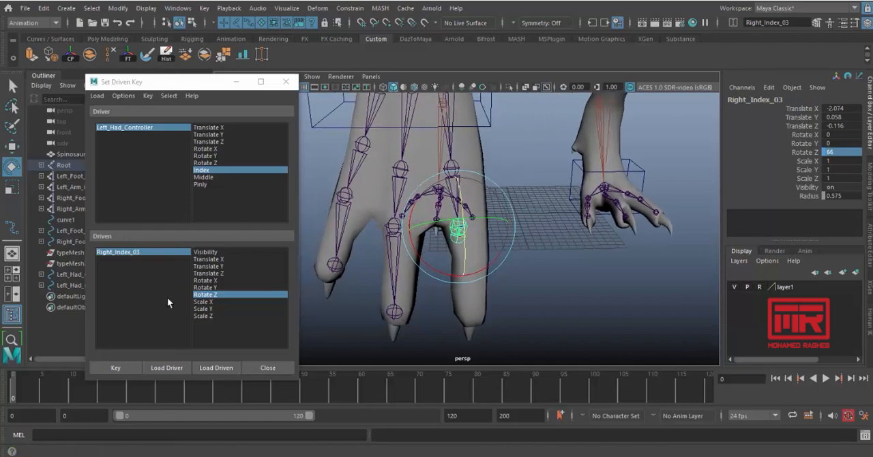
click(134, 257)
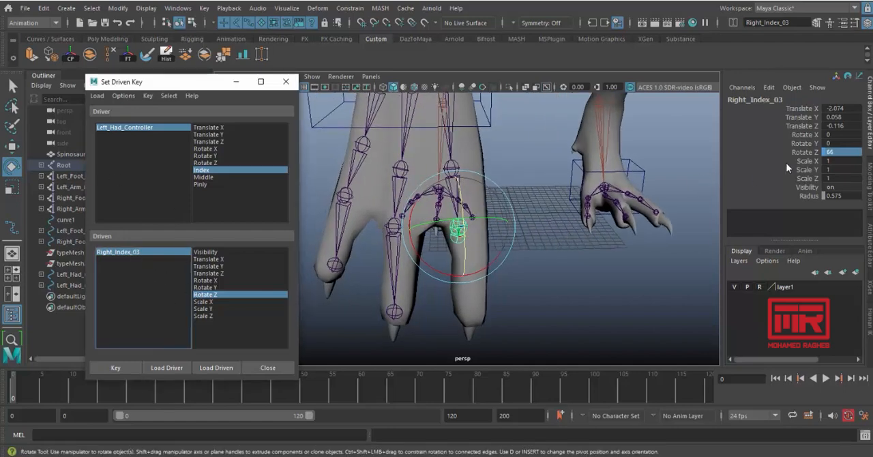
click(136, 127)
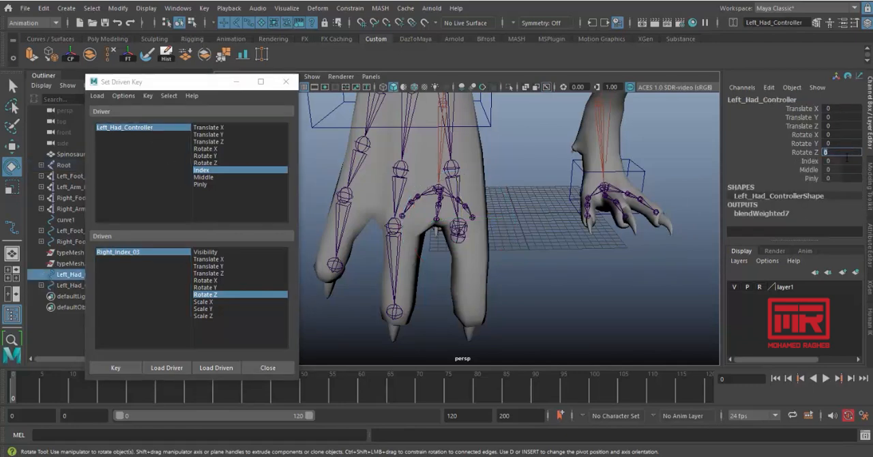
click(841, 160)
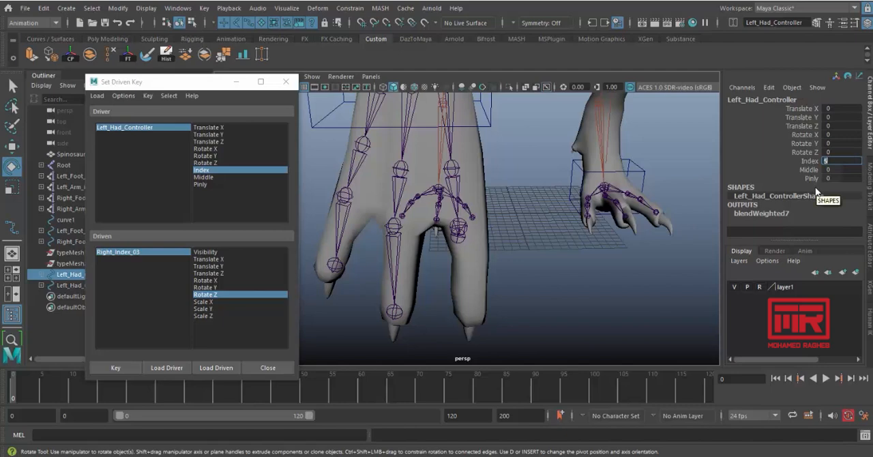
alt+drag(648, 229, 505, 251)
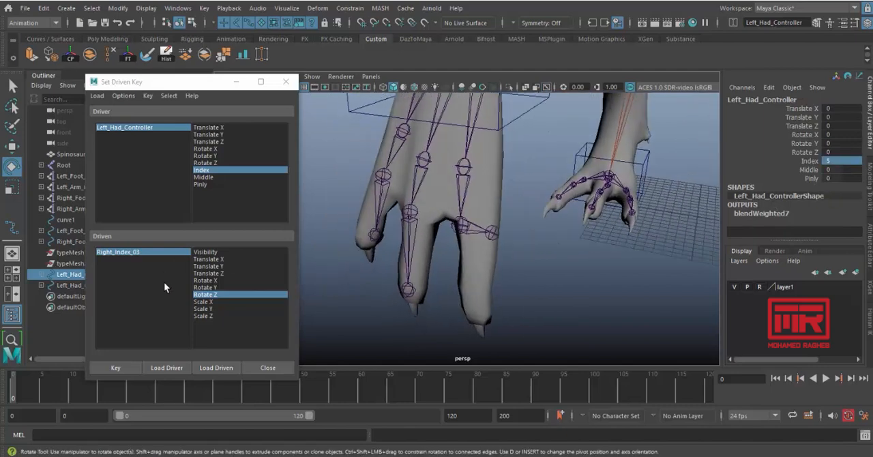
click(466, 230)
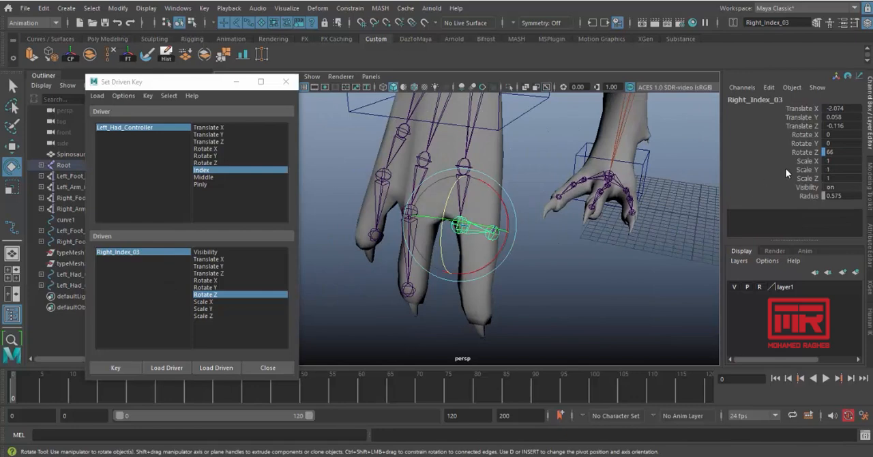
click(113, 367)
Set Index to 0 on the hand controller, rotate Right_Index_03 to 0 in Z and set the driven key
click(136, 128)
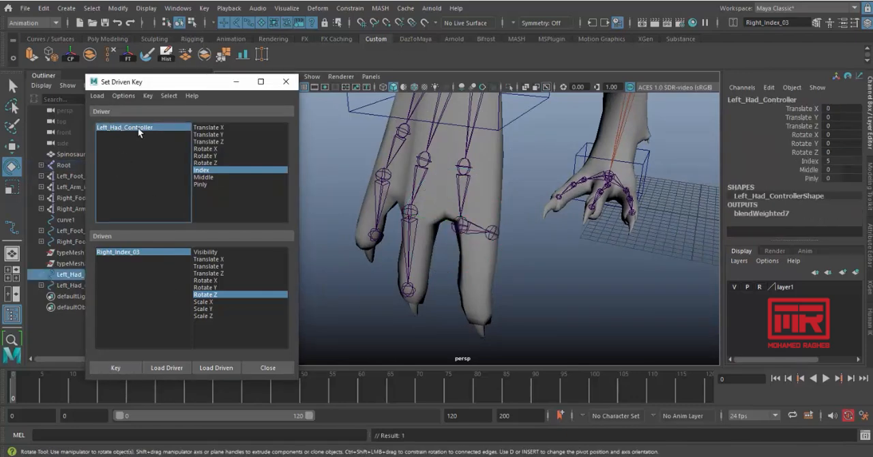
click(829, 161)
click(829, 160)
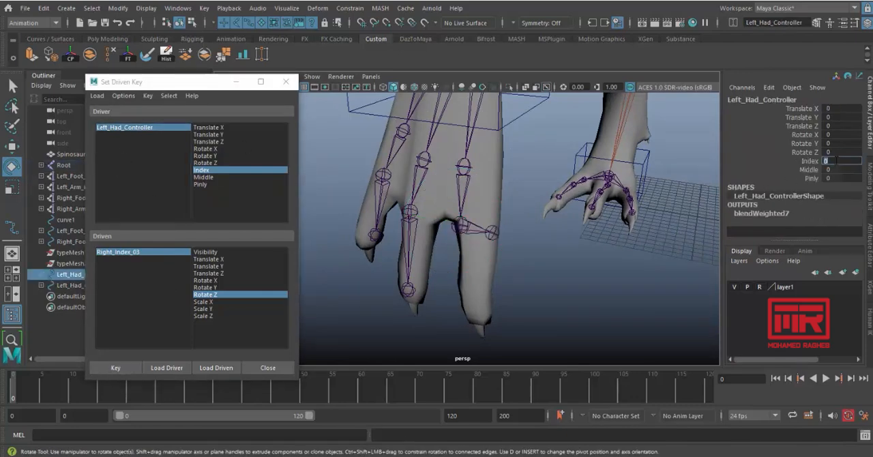
click(482, 232)
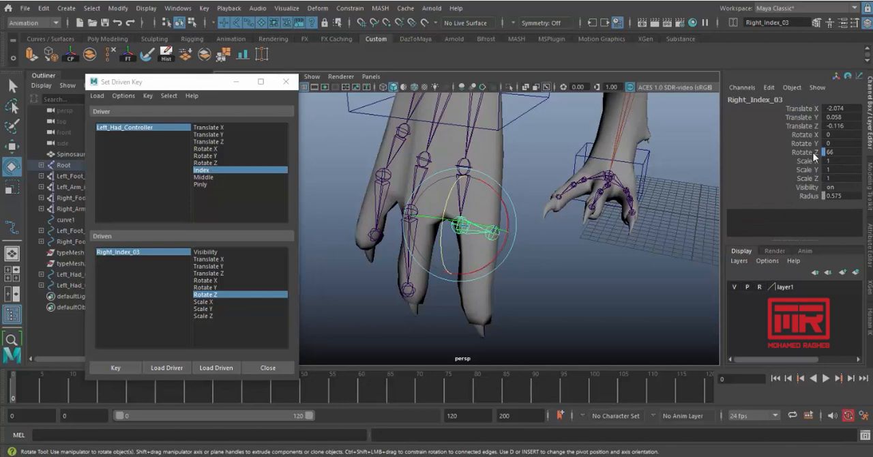
double_click(831, 151)
text(0)
key(Return)
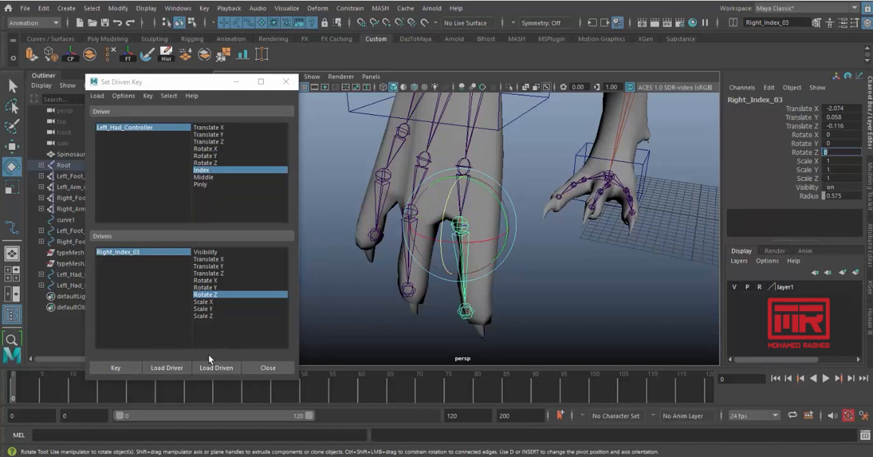
Set Index to -5 on the hand controller, rotate Right_Index_03 to -45 in Z and set the driven key
click(157, 128)
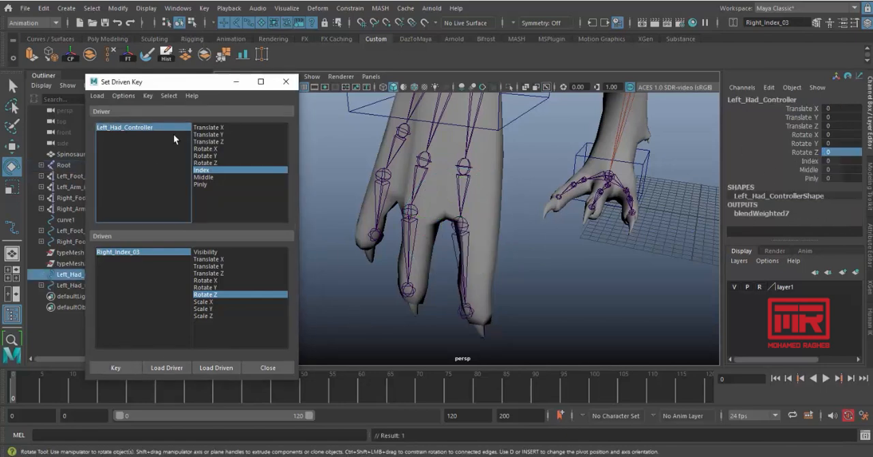
double_click(831, 160)
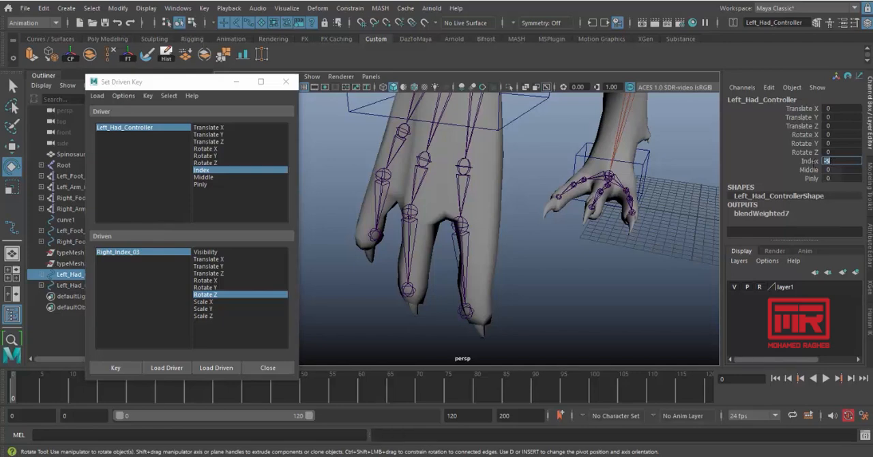
click(461, 244)
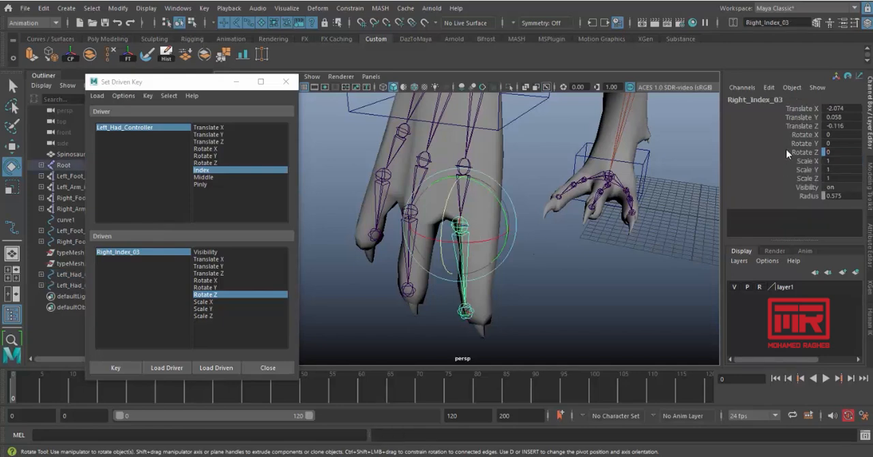
double_click(836, 152)
text(-45)
key(Return)
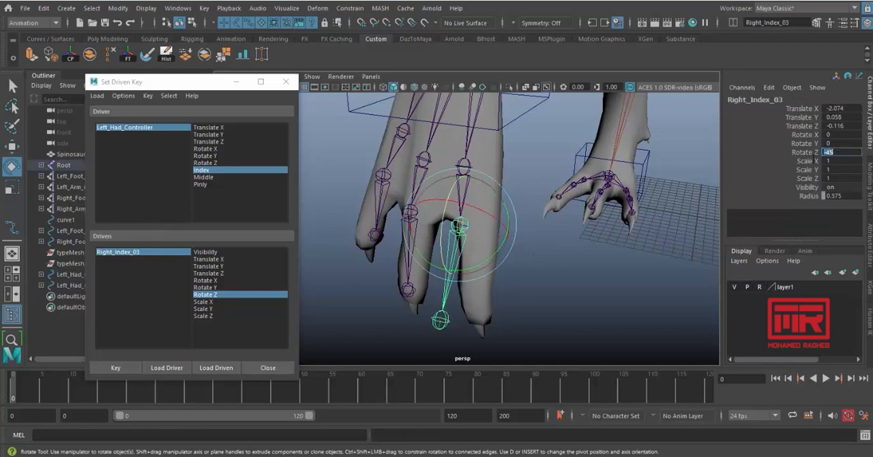
click(129, 366)
Test the finger bend by scrubbing the hand controller's Index attribute, and reset Index to 0
alt+drag(483, 305, 552, 293)
click(174, 129)
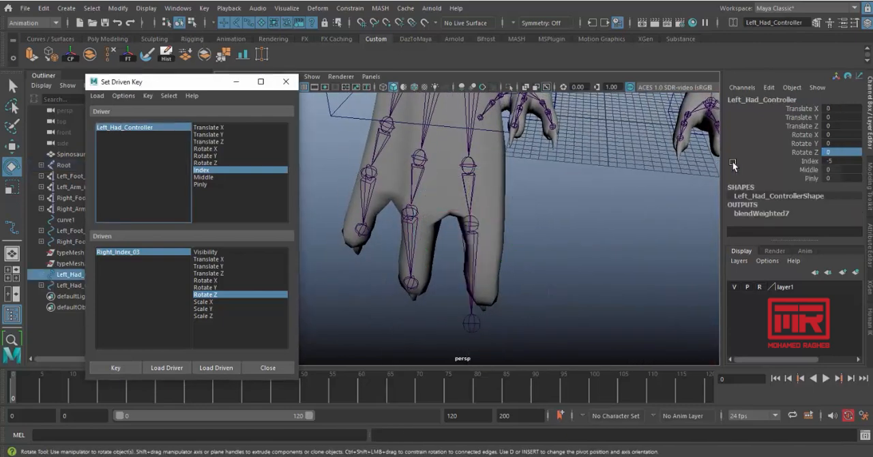
click(809, 162)
middle_drag(609, 212, 698, 217)
double_click(828, 160)
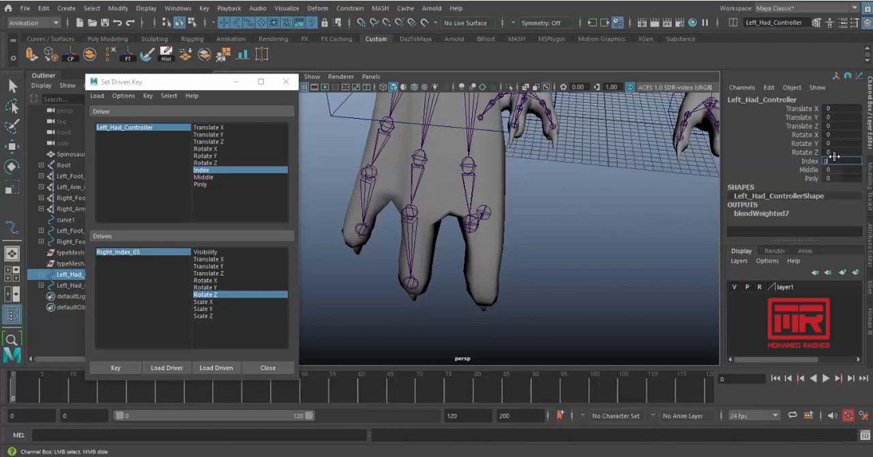
text(0)
key(Return)
Choose Middle as the driver attribute and load Right_Middle_03 as the driven object with Rotate Z
alt+middle_drag(549, 229, 570, 228)
scroll(570, 229, up, 2)
click(216, 177)
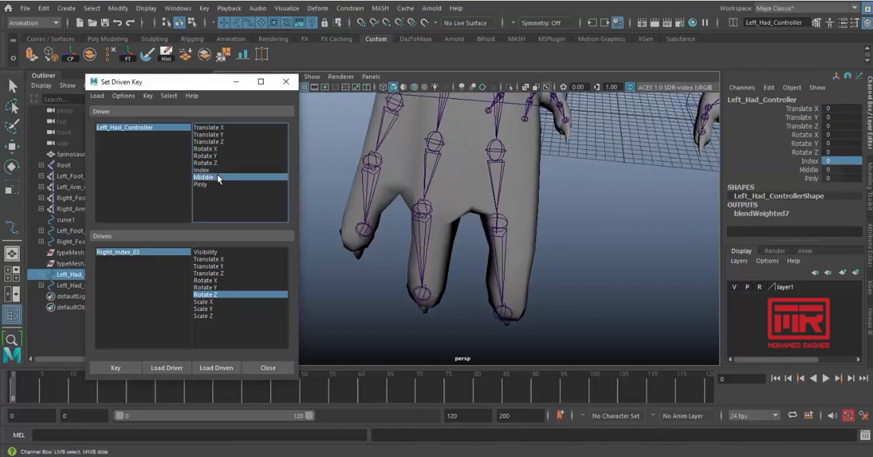
click(428, 239)
key(e)
click(209, 368)
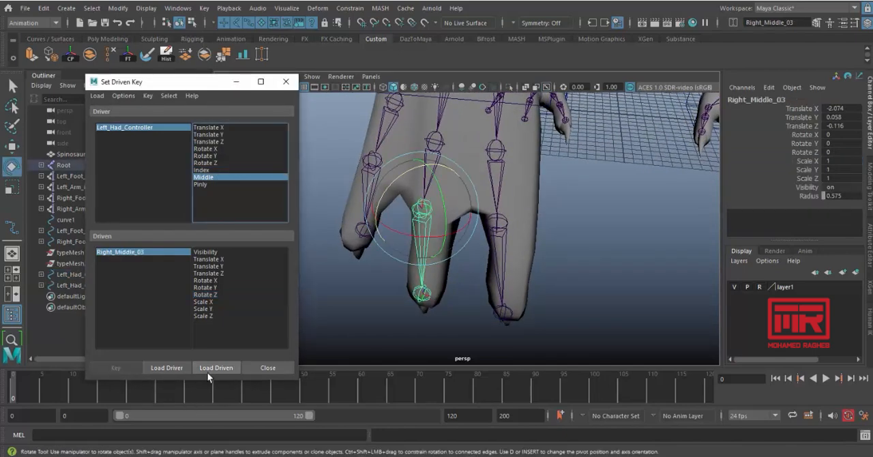
click(206, 294)
Rotate the local rotation axis of Right_Middle_03 in component mode to suit the finger's bend, and return to object mode
alt+drag(401, 263, 522, 276)
click(192, 22)
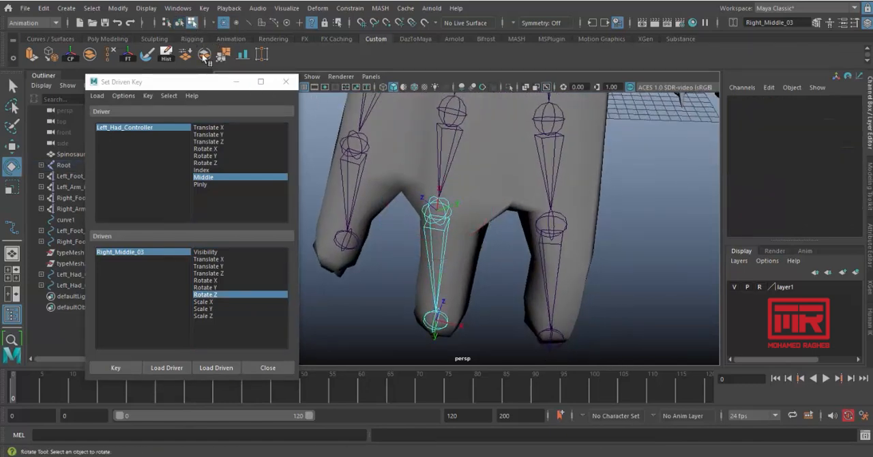
drag(407, 191, 447, 227)
mouse_move(448, 230)
alt+mouse_down()
mouse_move(453, 253)
mouse_move(396, 228)
mouse_move(359, 227)
mouse_move(443, 238)
mouse_move(405, 242)
mouse_move(454, 238)
alt+mouse_up()
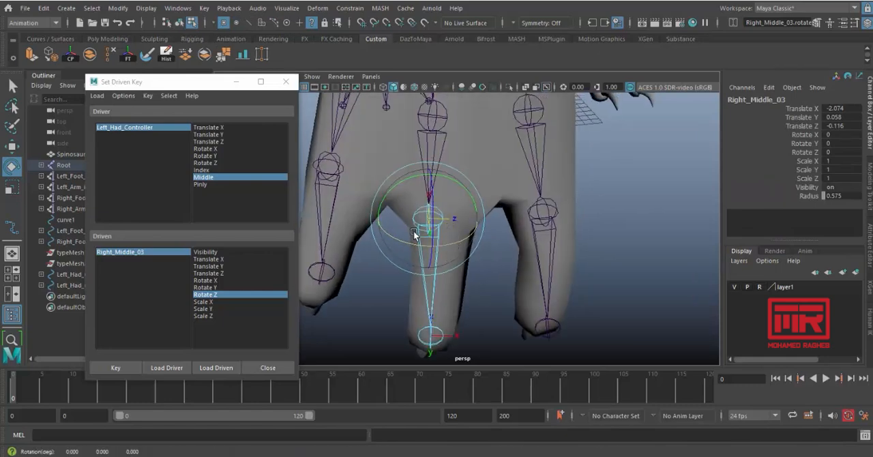
alt+drag(471, 232, 460, 216)
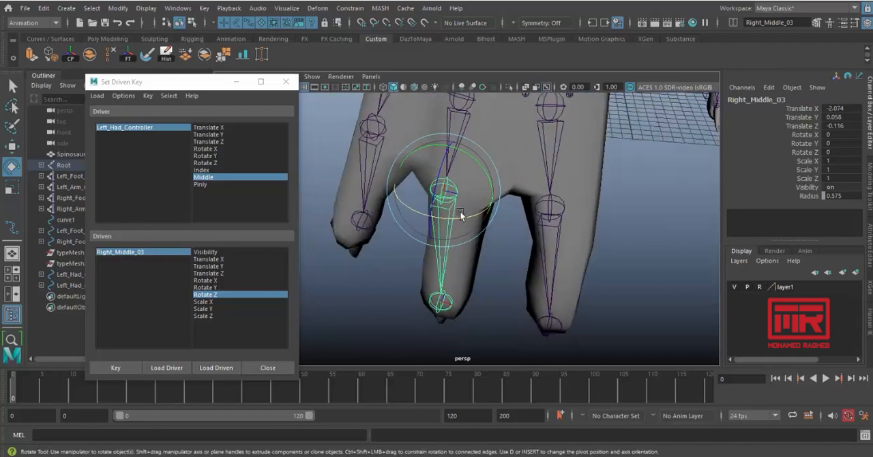
Set driven keys for Right_Middle_03 in its rest pose and at Middle 5 with Rotate Z 66
click(135, 368)
alt+middle_drag(455, 247, 463, 255)
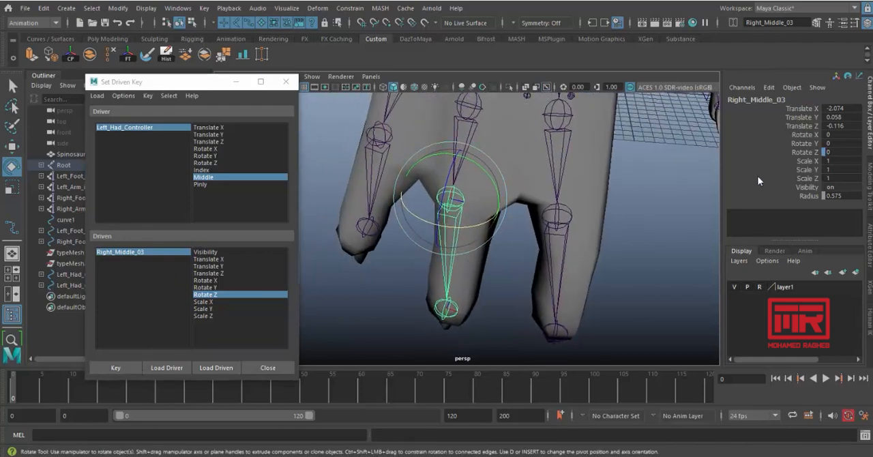
click(154, 126)
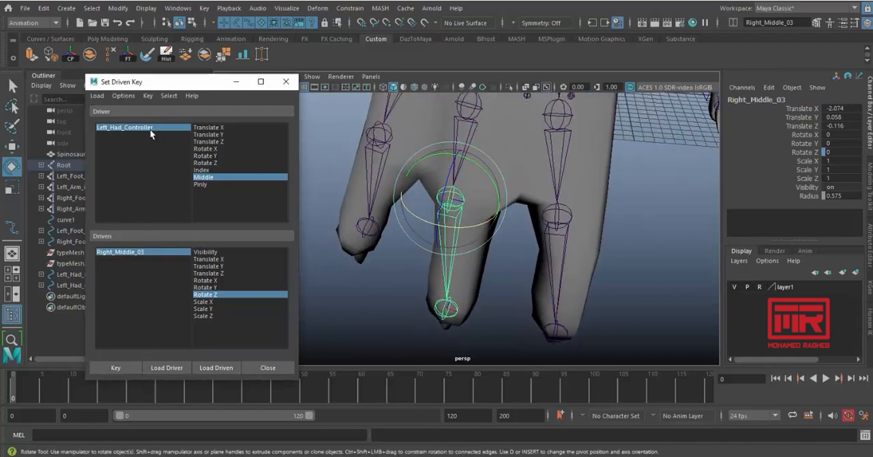
click(828, 170)
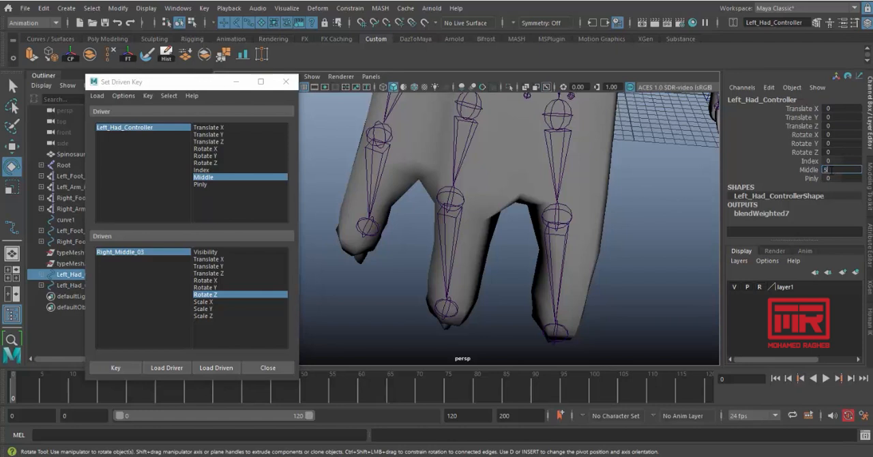
drag(412, 264, 461, 252)
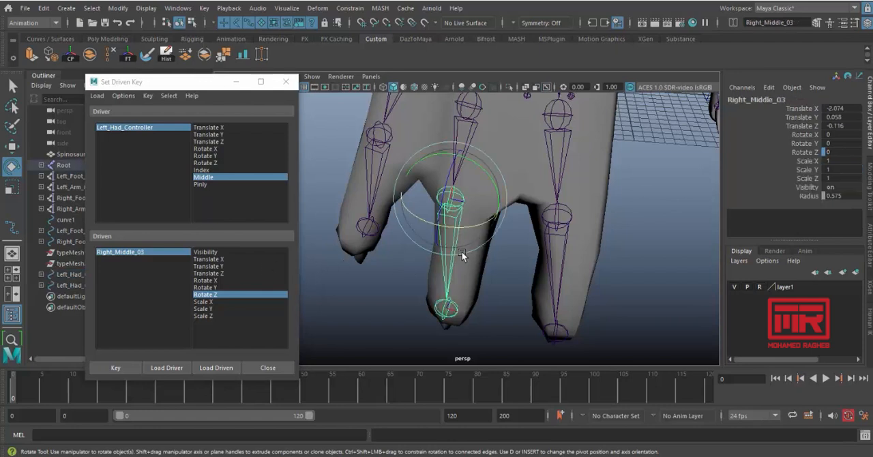
drag(443, 200, 457, 241)
double_click(837, 153)
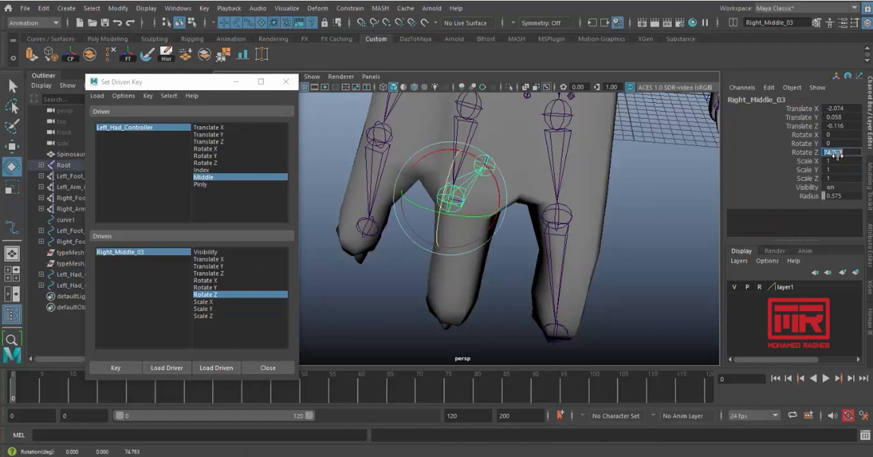
text(66)
key(Return)
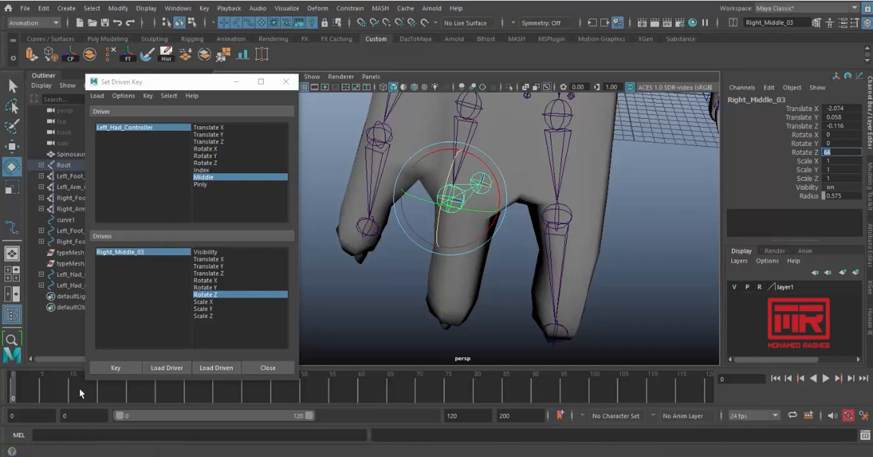
click(105, 369)
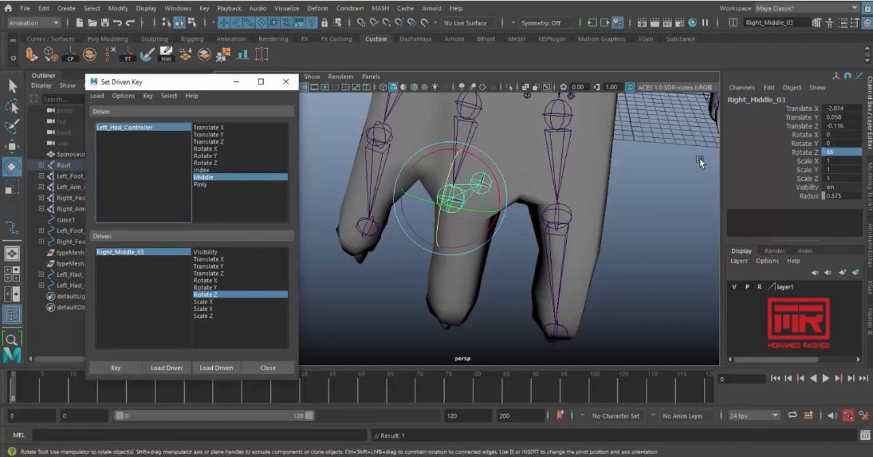
Set Middle to -5 on the hand controller, rotate Right_Middle_03 to -45 in Z and set the driven key
click(166, 128)
double_click(833, 170)
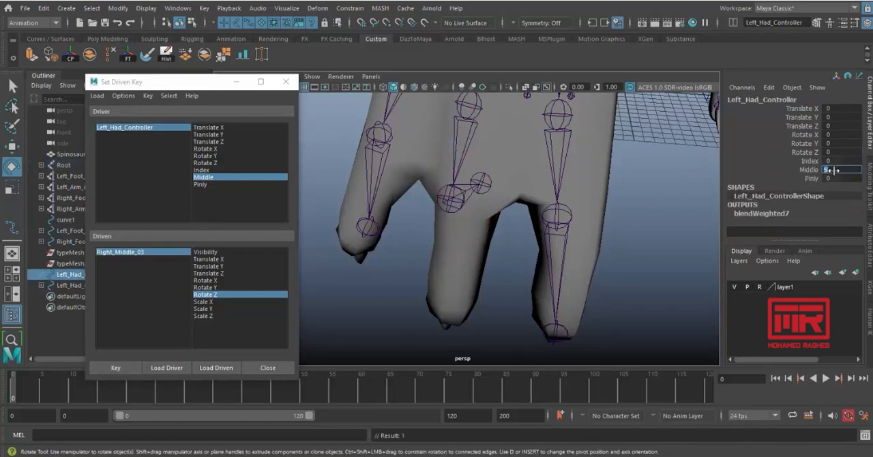
text(-5)
key(Return)
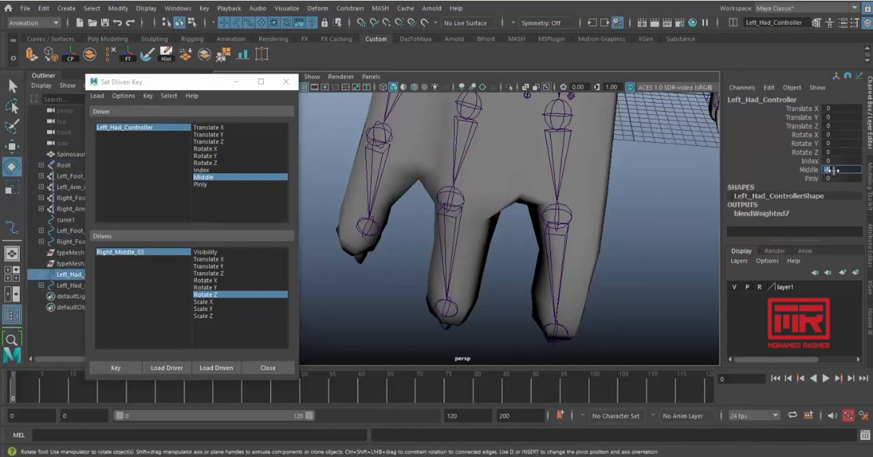
click(156, 252)
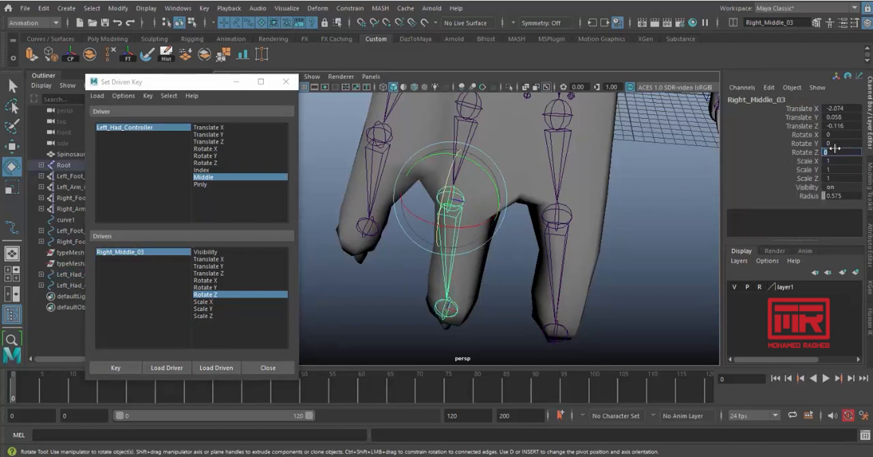
key(Return)
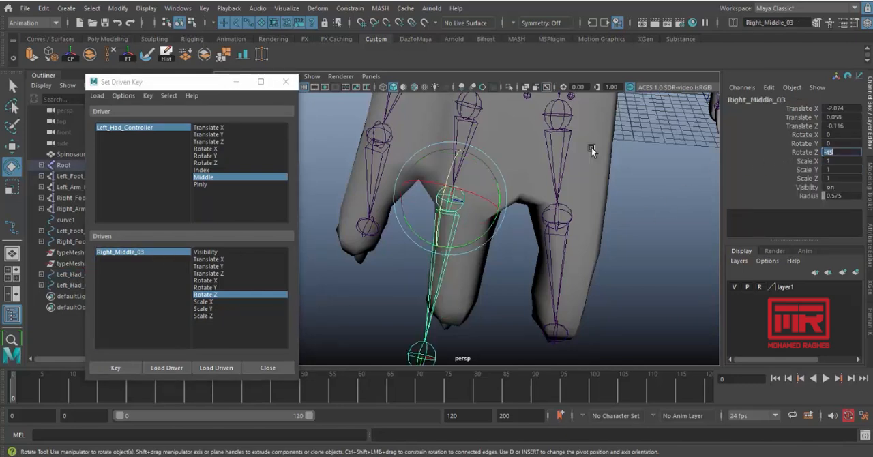
click(110, 366)
Choose Pinly as the driver attribute and load Right_Pinky_03 as the driven object
alt+drag(414, 243, 426, 253)
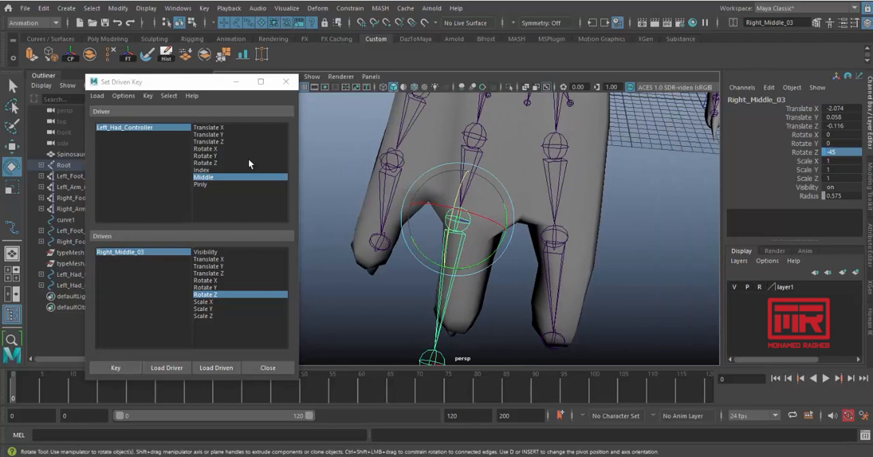
click(207, 184)
click(386, 181)
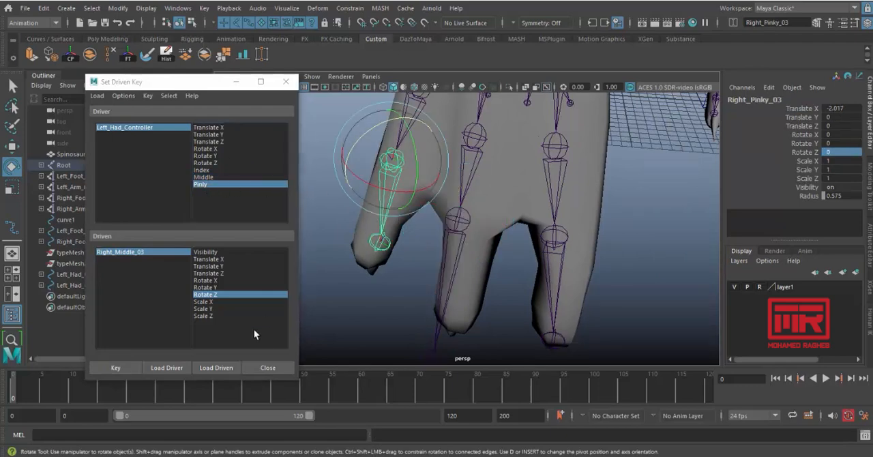
click(215, 367)
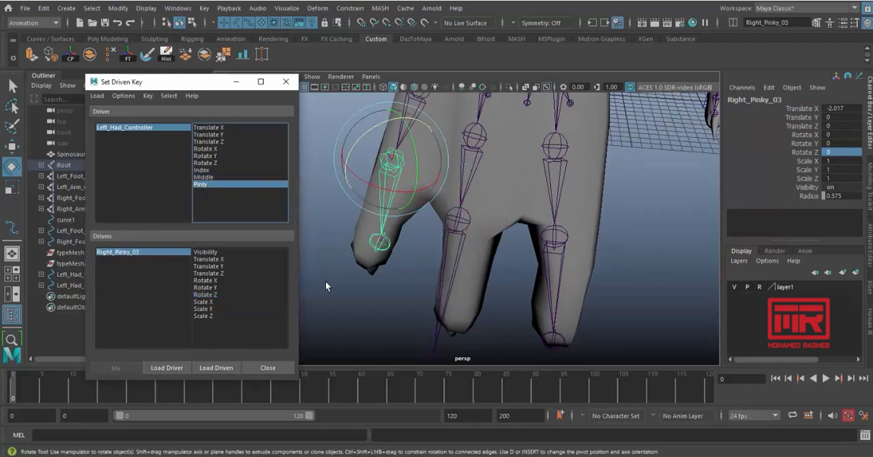
Choose Rotate Z as the driven attribute and reorient the local rotation axis of Right_Pinky_03 in component mode, returning to object mode
click(206, 295)
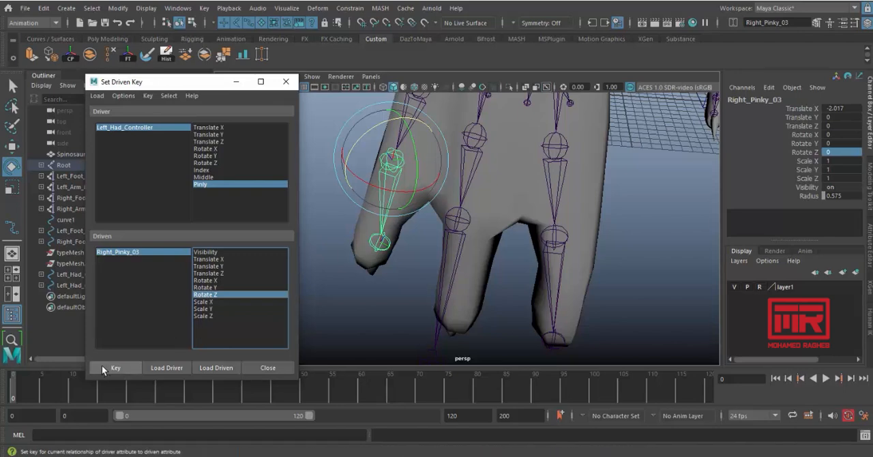
alt+right_drag(444, 243, 469, 259)
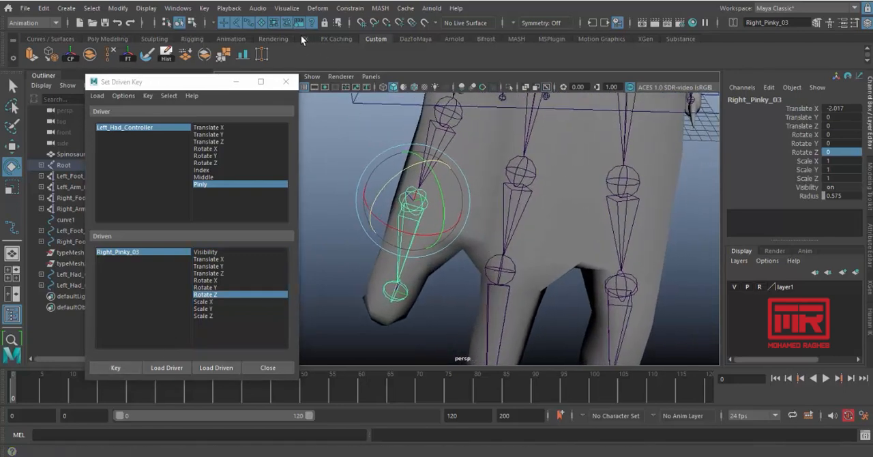
click(192, 23)
click(408, 198)
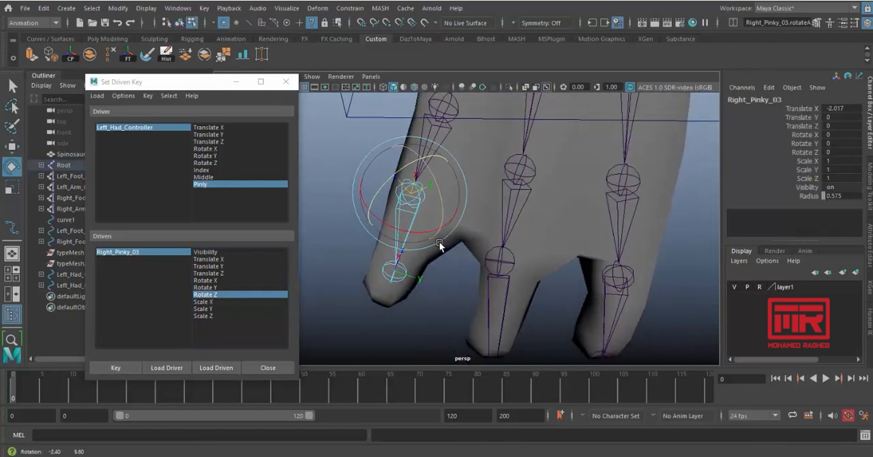
drag(426, 228, 365, 219)
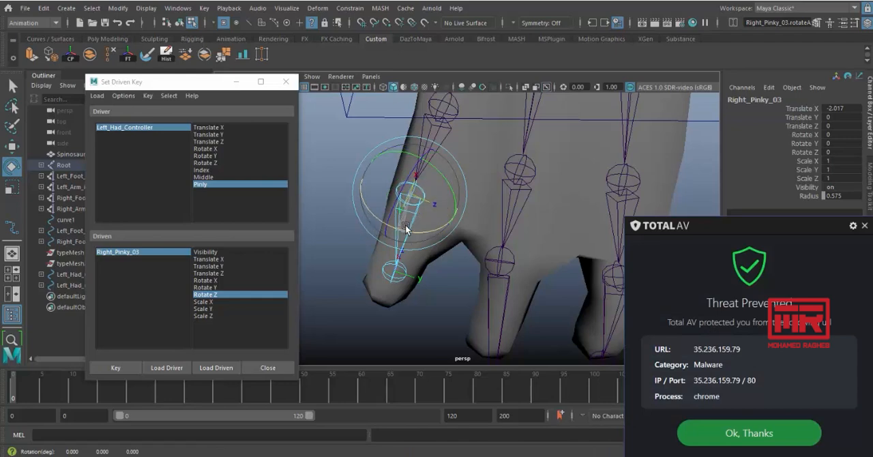
click(748, 434)
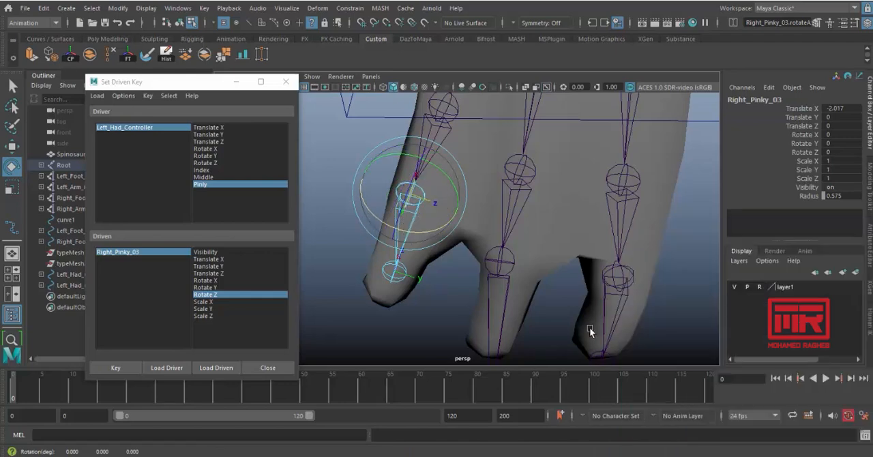
alt+drag(589, 327, 526, 277)
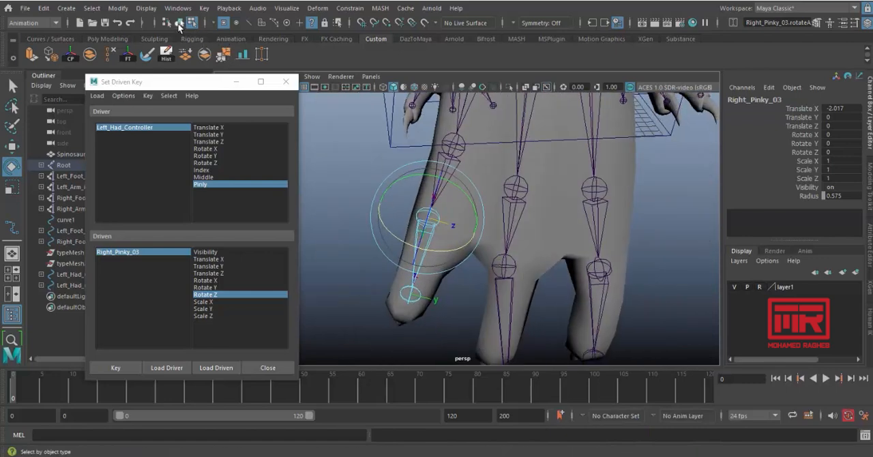
mouse_move(370, 218)
alt+mouse_down()
mouse_move(359, 216)
mouse_move(381, 221)
alt+mouse_up()
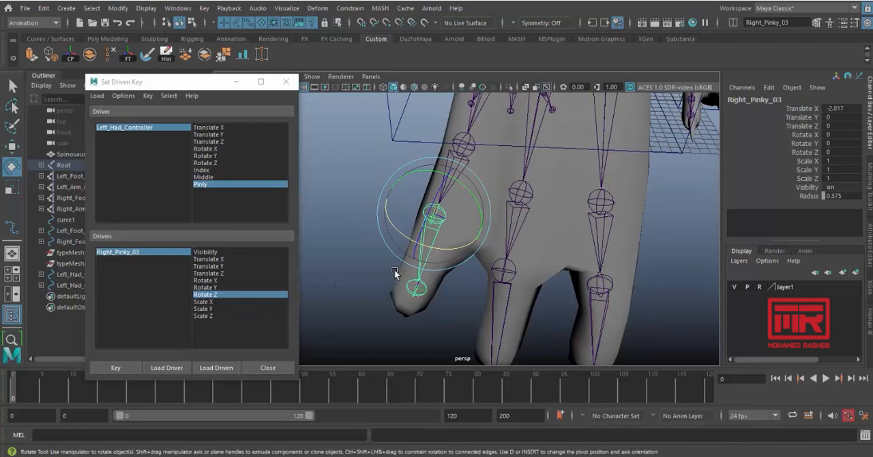
Select the driver Left_Had_Controller and set its Middle attribute to 0
click(163, 125)
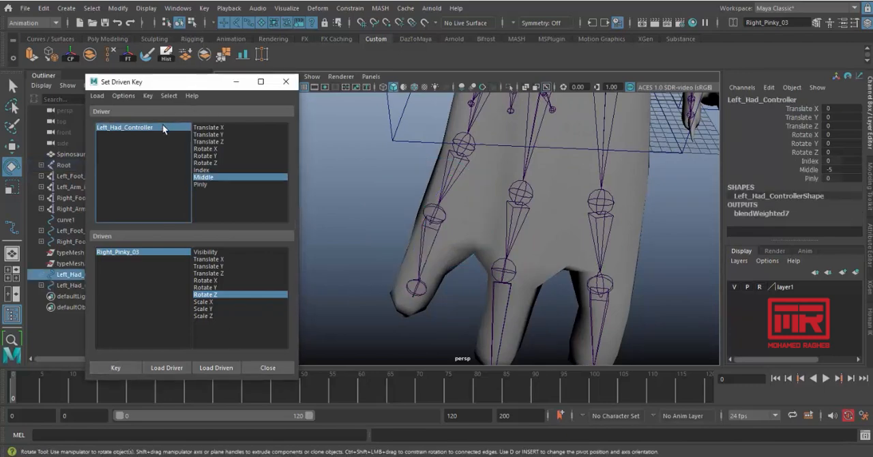
click(808, 169)
mouse_move(458, 205)
middle_down()
mouse_move(591, 212)
mouse_move(467, 210)
middle_up()
click(836, 169)
text(0)
key(Return)
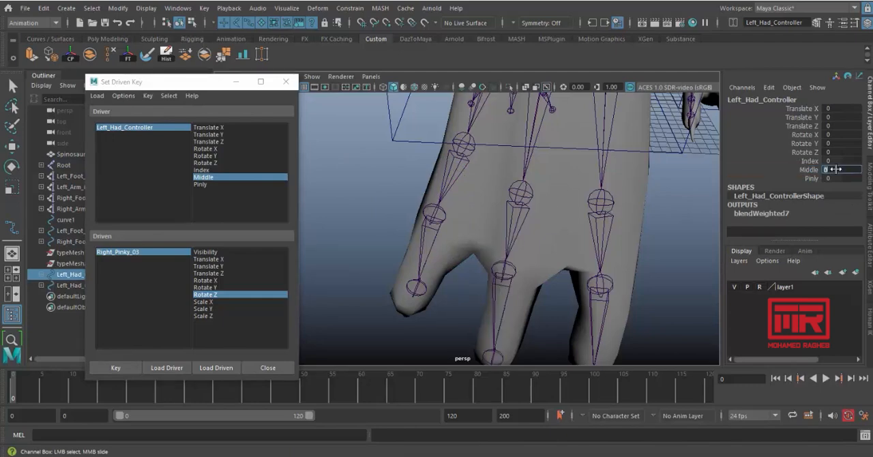
Set a driven key on Rotate Z of Right_Pinky_03 in its rest pose with Middle as the driver attribute
click(161, 258)
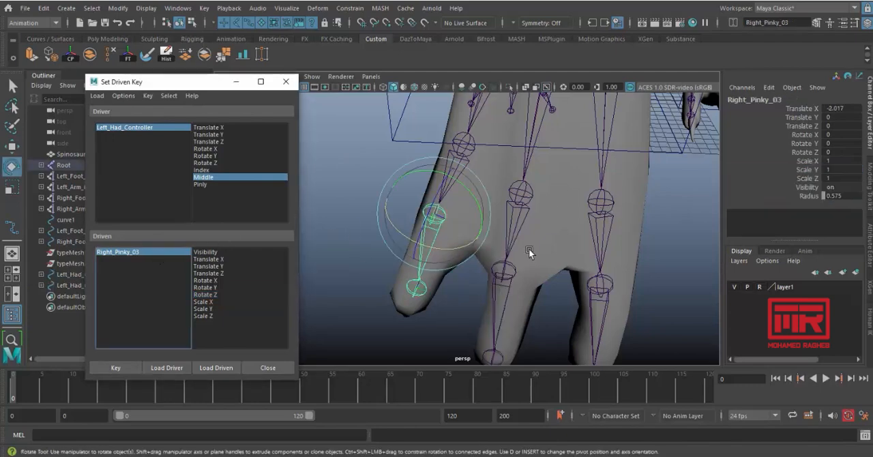
click(139, 367)
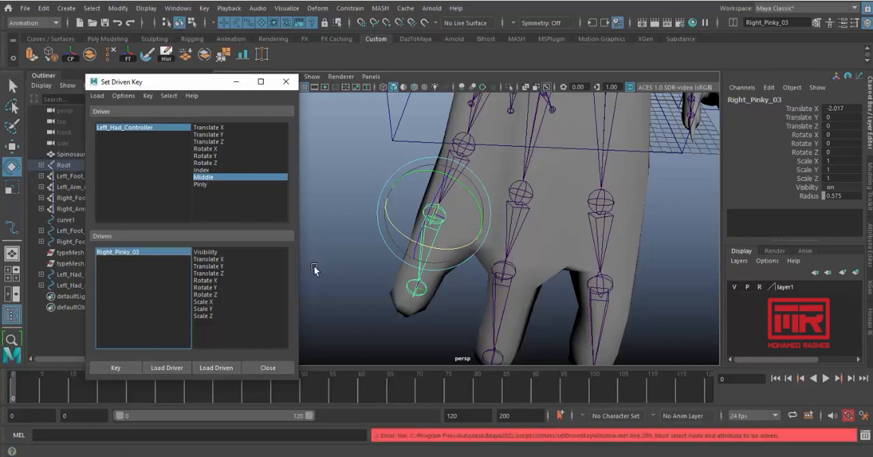
click(206, 295)
click(115, 368)
Set Pinly to 5 on Left_Had_Controller1, rotate Right_Pinky_03 to 66 in Z and set the driven key
alt+drag(423, 162, 372, 149)
click(808, 178)
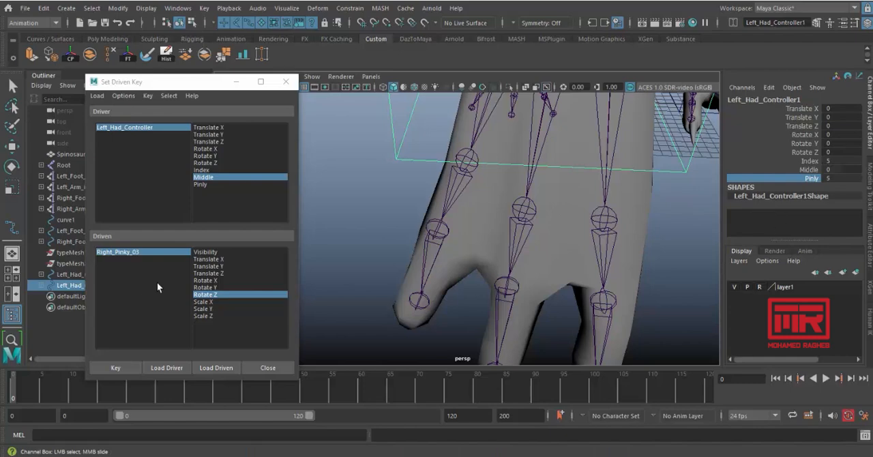
click(149, 252)
key(e)
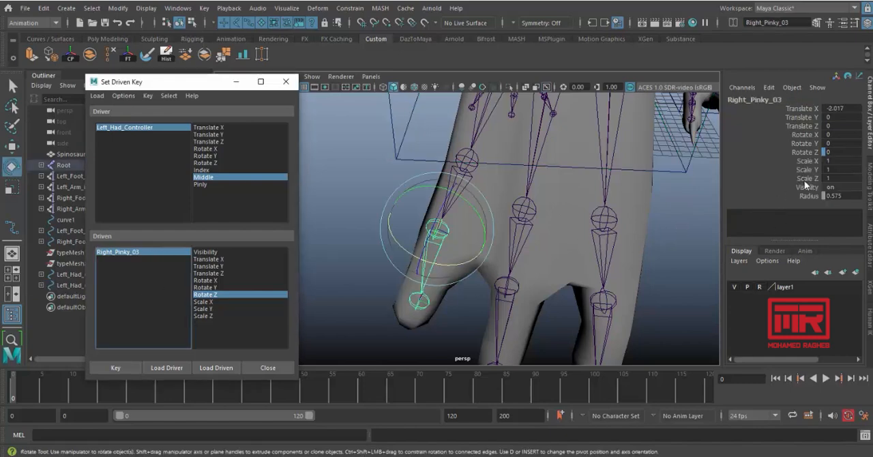
double_click(835, 153)
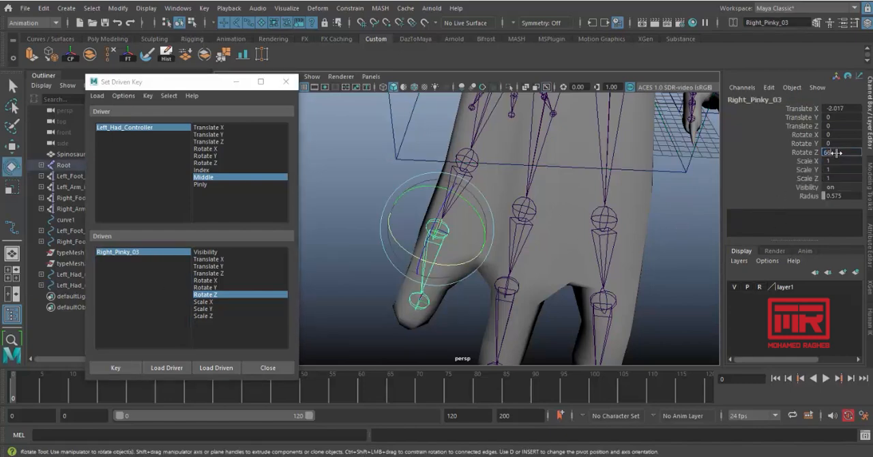
key(Return)
click(124, 364)
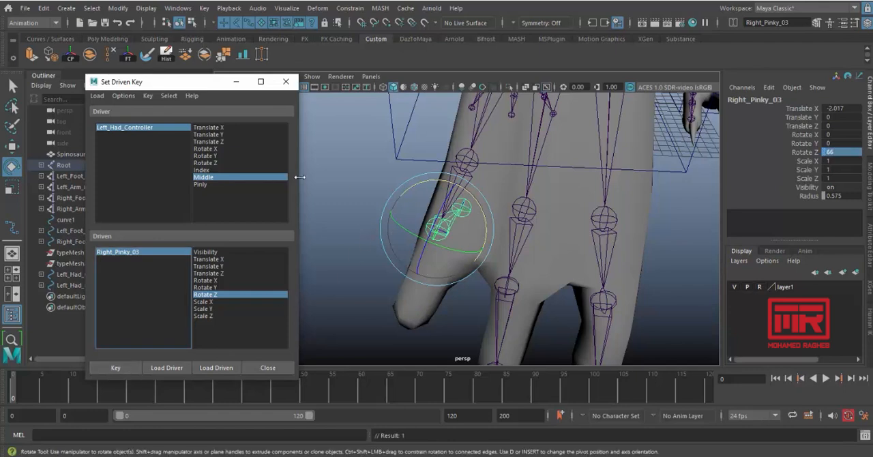
Try a driven key with Pinly at 5 on Left_Had_Controller and return Pinly to 0
click(156, 128)
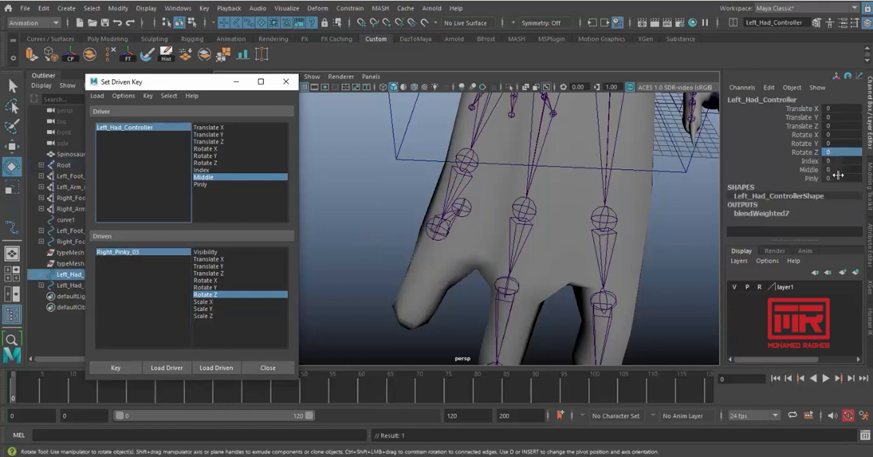
double_click(837, 177)
click(807, 180)
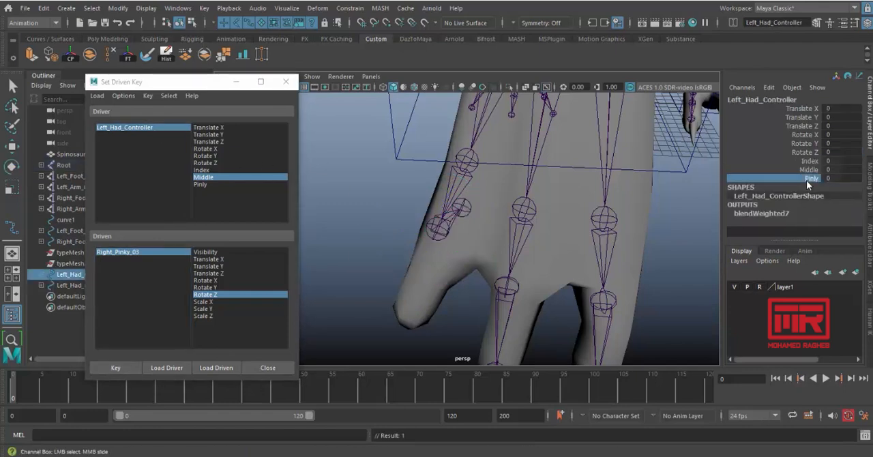
click(832, 176)
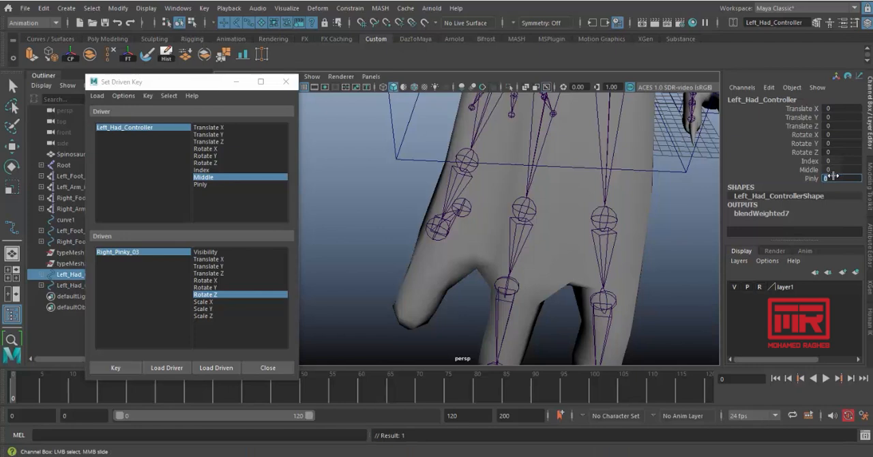
click(118, 367)
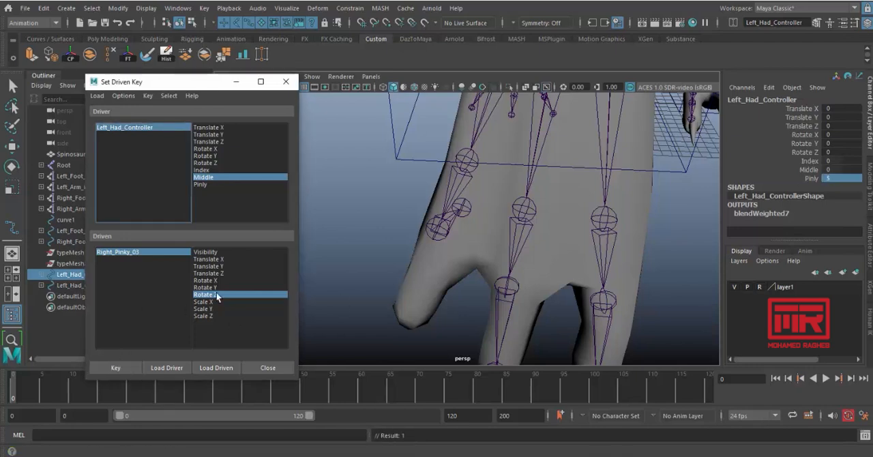
click(129, 128)
click(832, 179)
text(0)
key(Return)
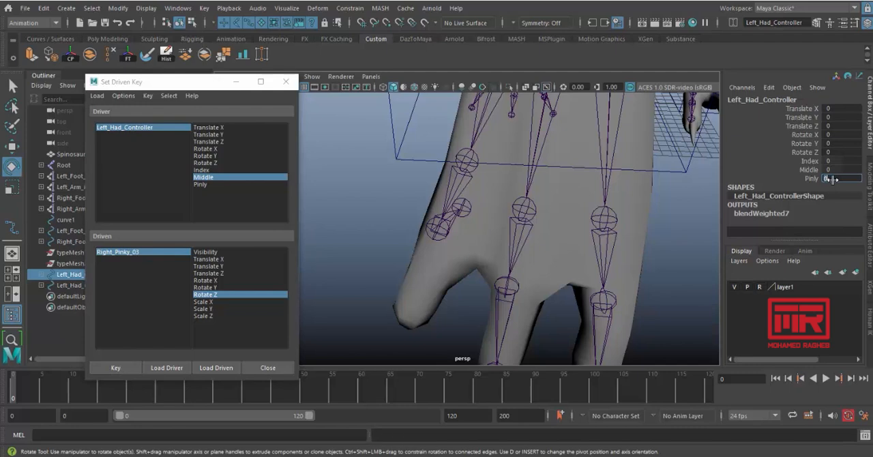
Set Rotate Z of Right_Pinky_03 to 0 and set the driven key for this rest pose
click(453, 220)
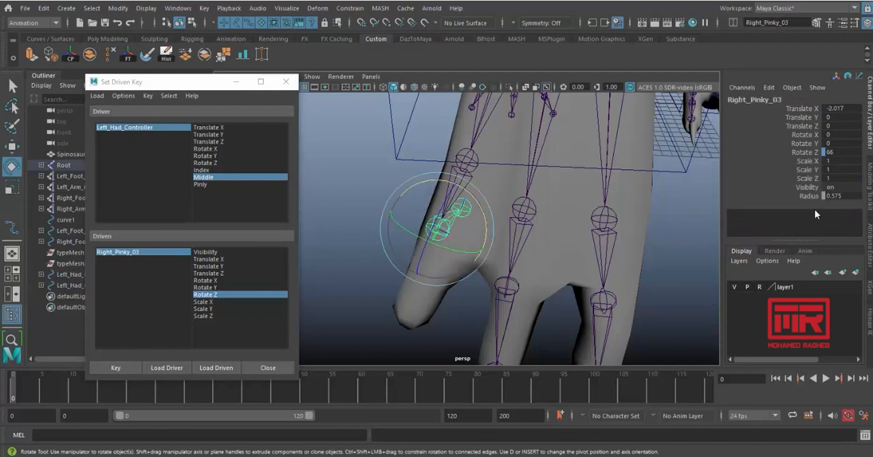
click(845, 152)
text(0)
key(Return)
click(124, 362)
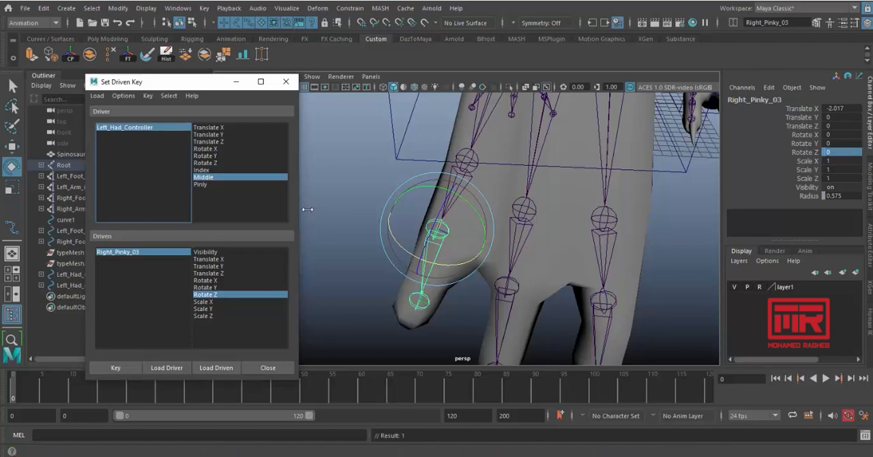
Set Pinly to -5 on Left_Had_Controller1 and rotate Right_Pinky_03 to -45 in Z
click(413, 160)
click(846, 178)
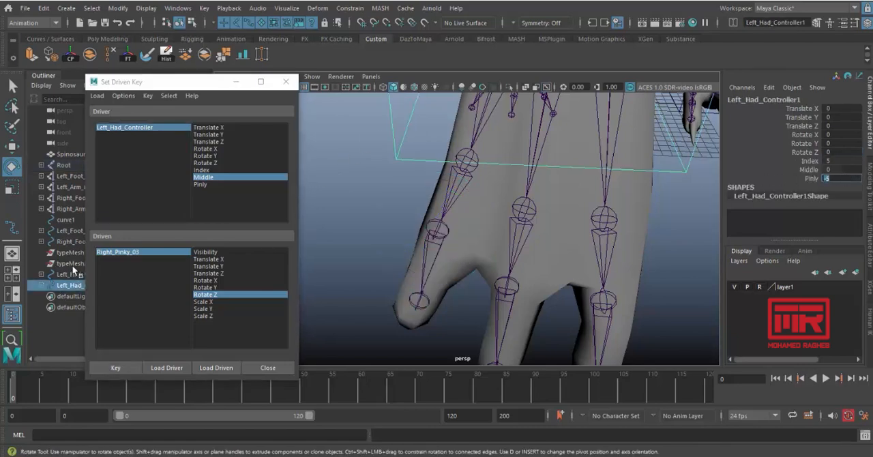
click(112, 252)
click(843, 152)
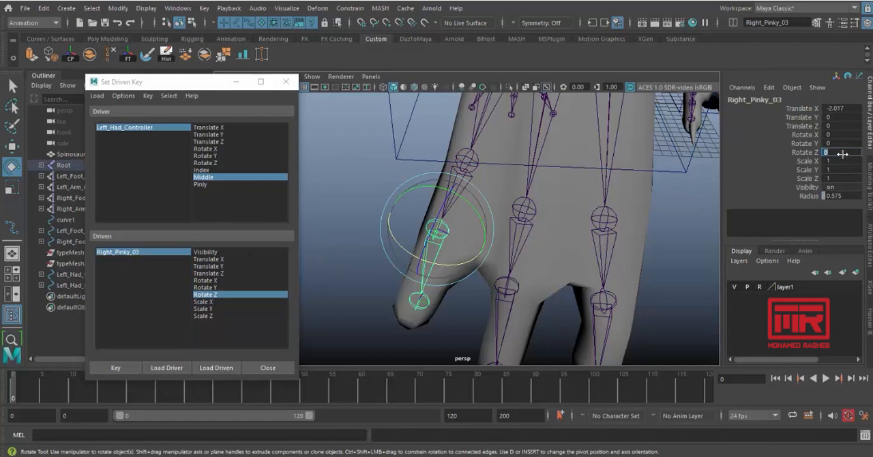
text(45)
key(Return)
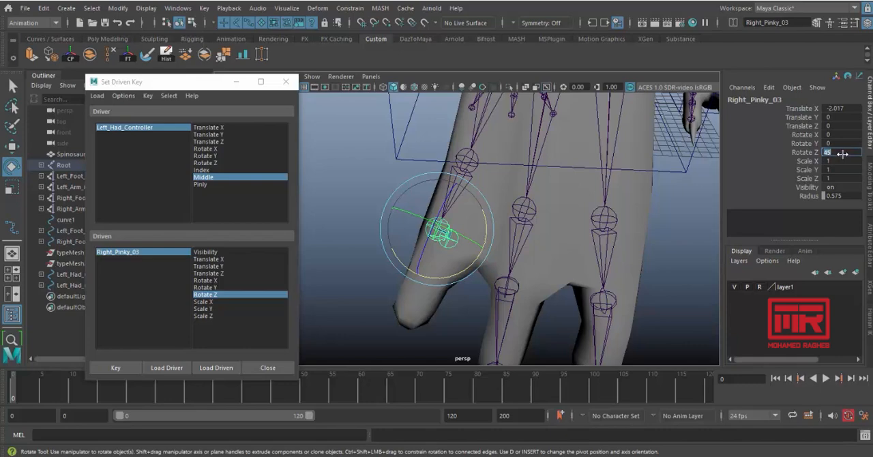
key(Return)
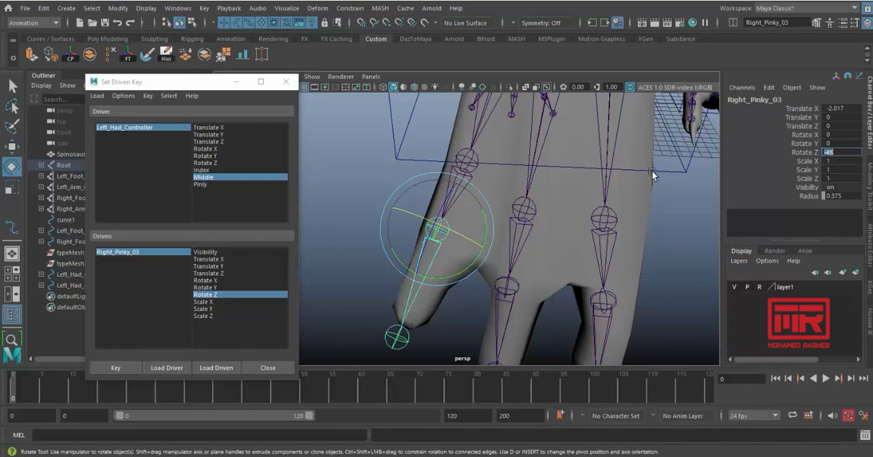
Test the finger response to Index, Middle and Pinly on Left_Had_Controller1 and set all three attributes to 0
alt+drag(484, 360, 419, 153)
click(419, 153)
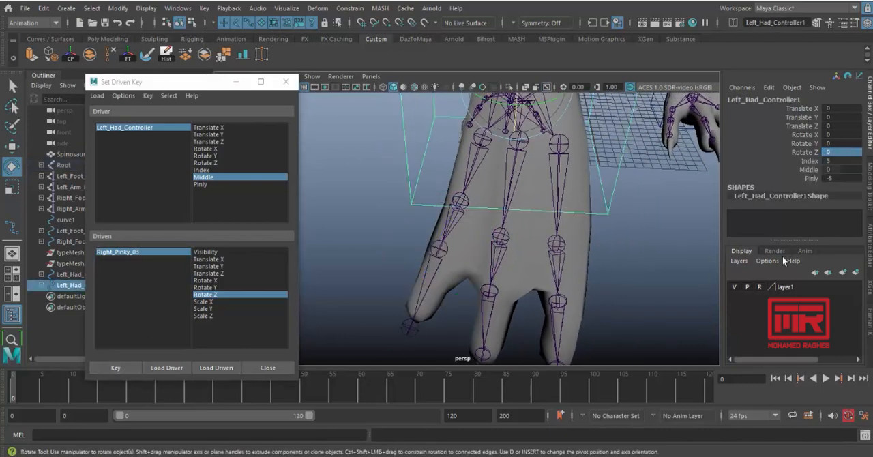
click(791, 178)
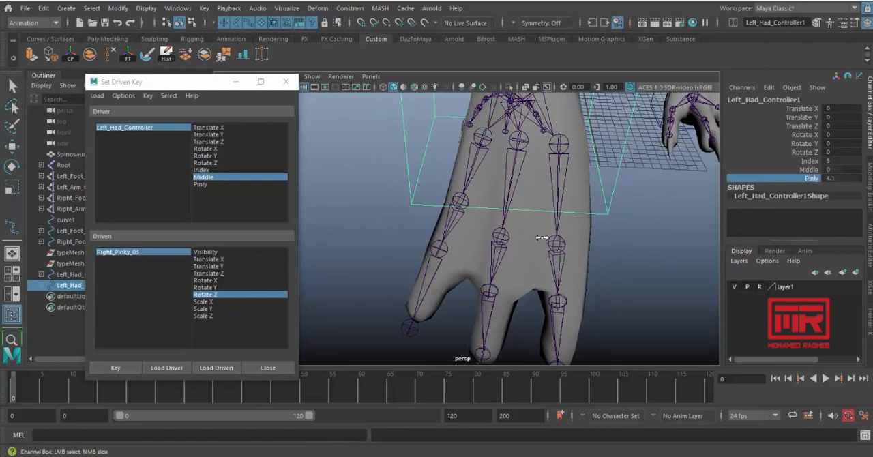
middle_drag(456, 203, 743, 167)
drag(809, 162, 807, 178)
middle_drag(512, 250, 428, 274)
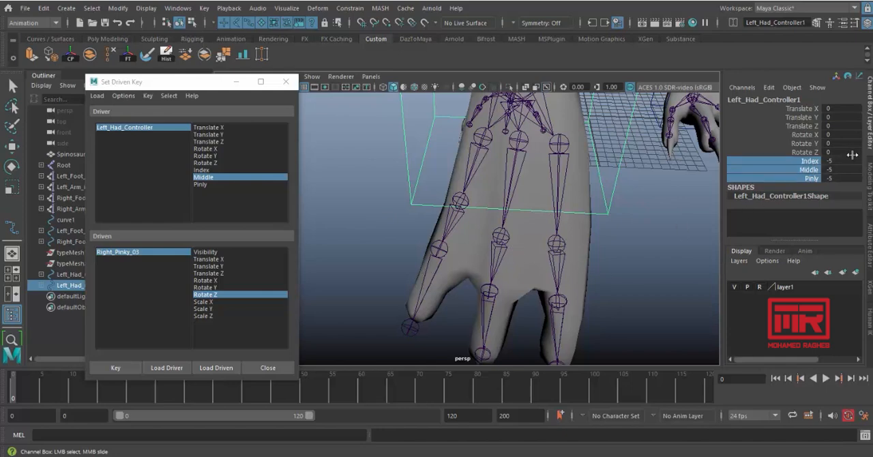
drag(842, 161, 839, 177)
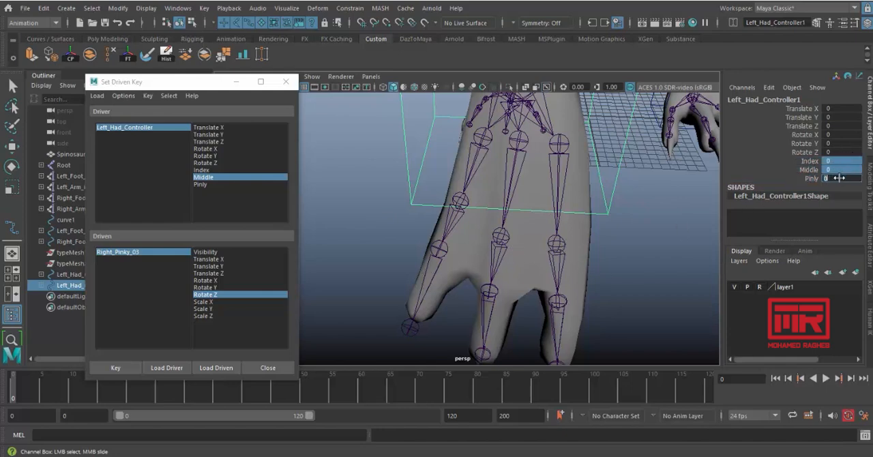
key(Return)
Choose Pinly as driver and Rotate Z as driven attribute, and set Rotate Z of Right_Pinky_03 to 0
click(216, 186)
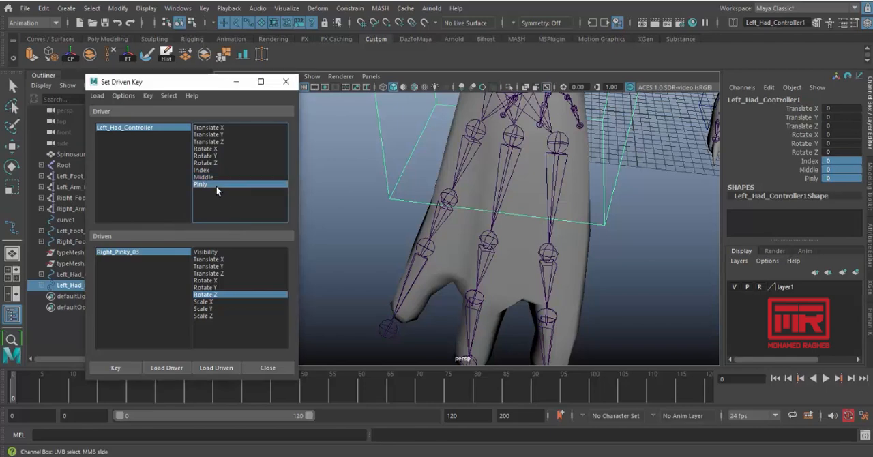
alt+drag(443, 250, 471, 247)
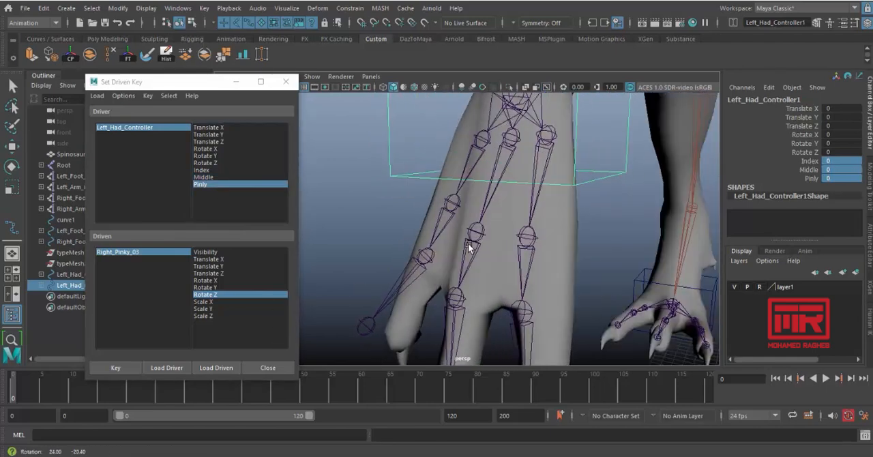
click(214, 293)
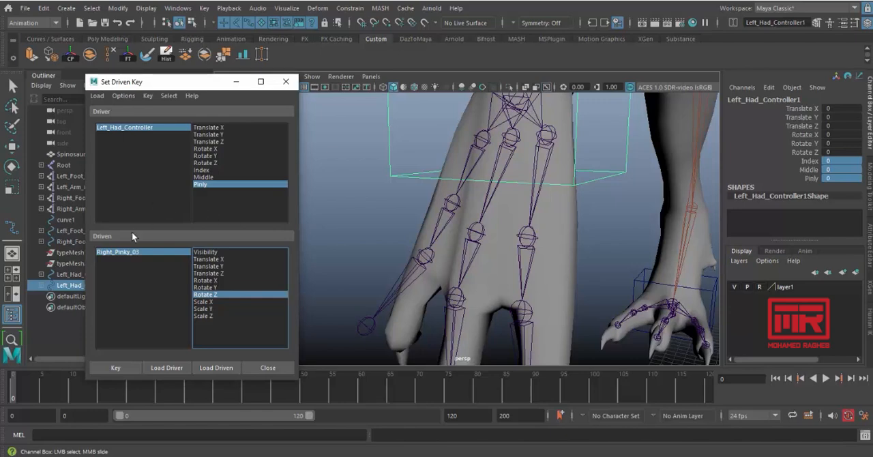
click(129, 253)
click(840, 153)
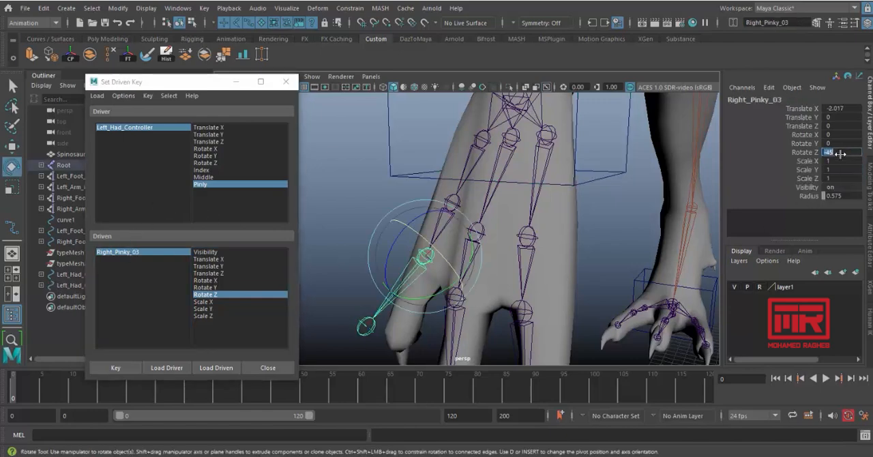
text(0)
key(Return)
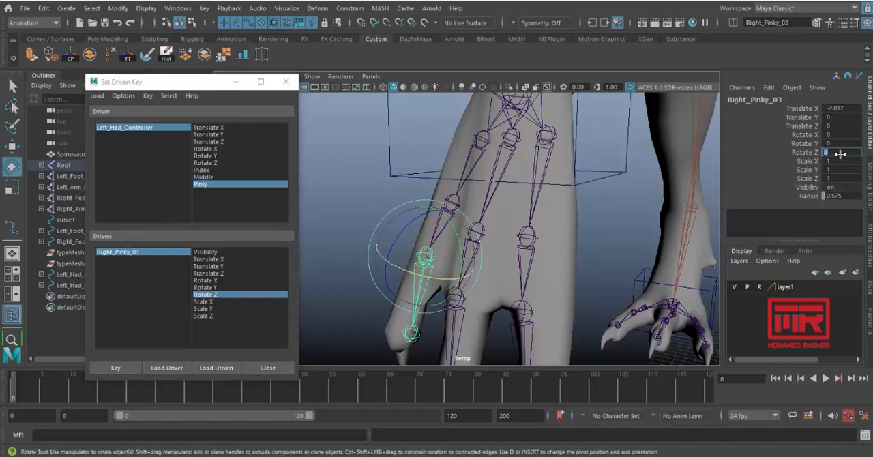
Set the driven key for the Right_Pinky_03 rest pose and set Pinly to 5 on Left_Had_Controller1
alt+drag(664, 200, 580, 277)
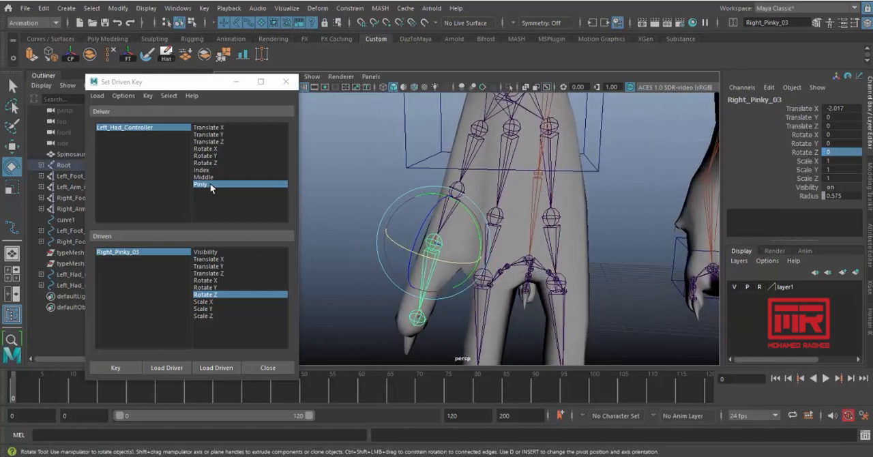
click(125, 367)
click(406, 158)
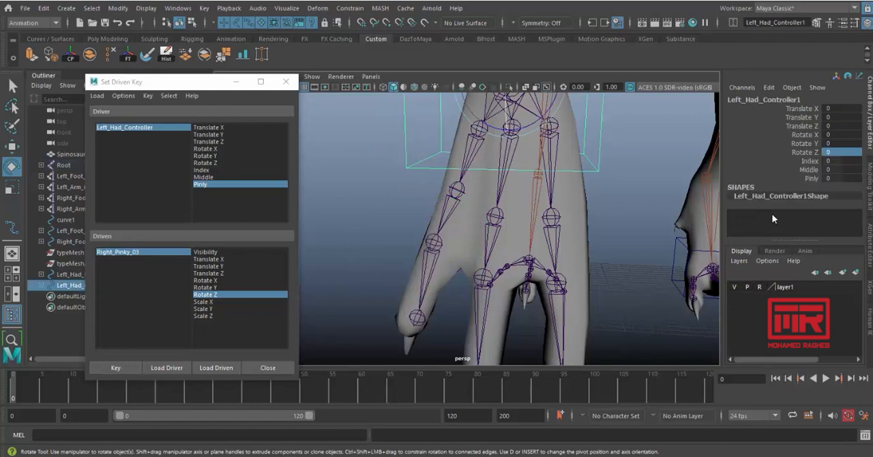
click(811, 178)
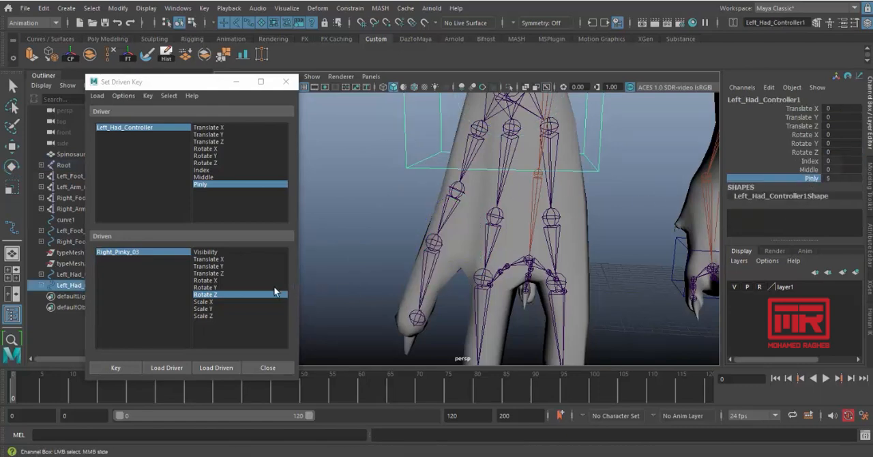
Set Rotate Z of Right_Pinky_03 to 66 and set the driven key for this pose
click(433, 243)
key(e)
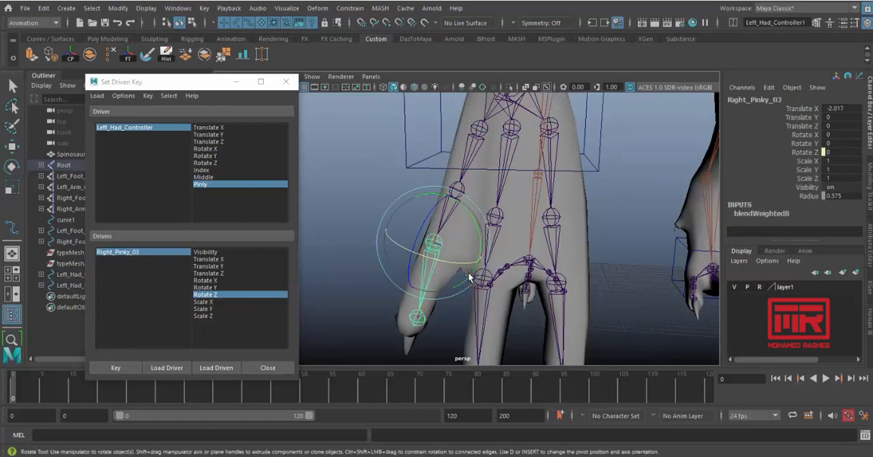
click(836, 153)
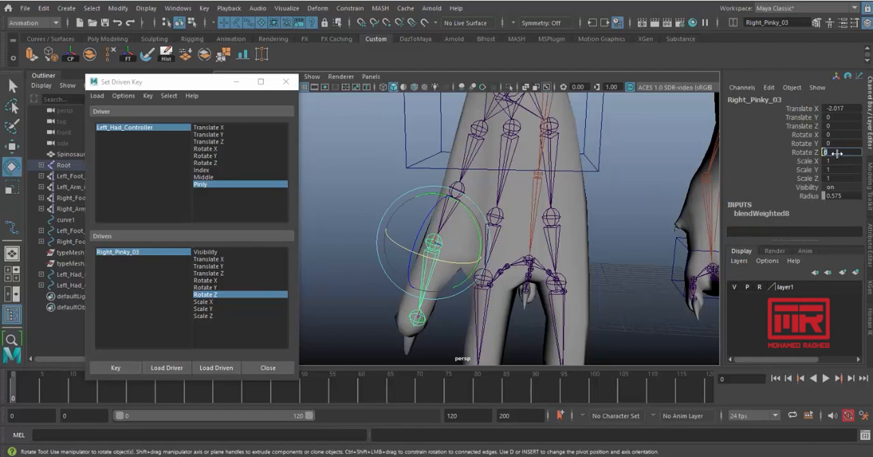
text(86)
key(Return)
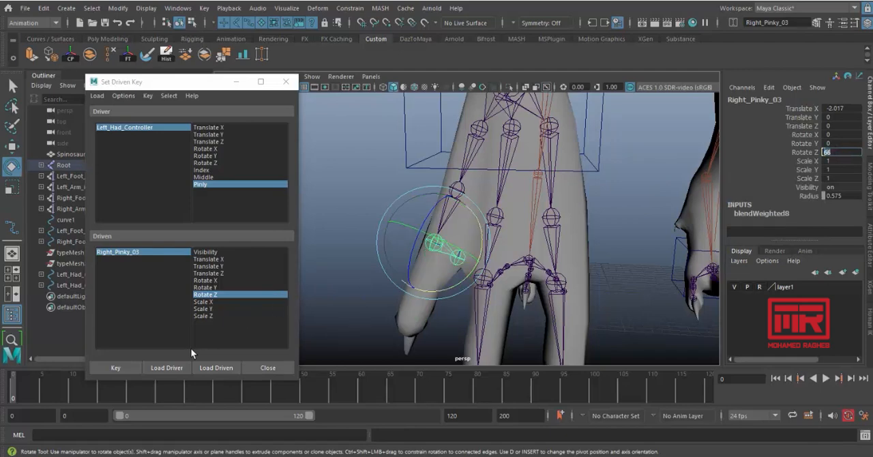
click(115, 368)
Set Pinly to -5 on Left_Had_Controller1 and key Right_Pinky_03 with Rotate Z at -45
click(441, 125)
click(840, 177)
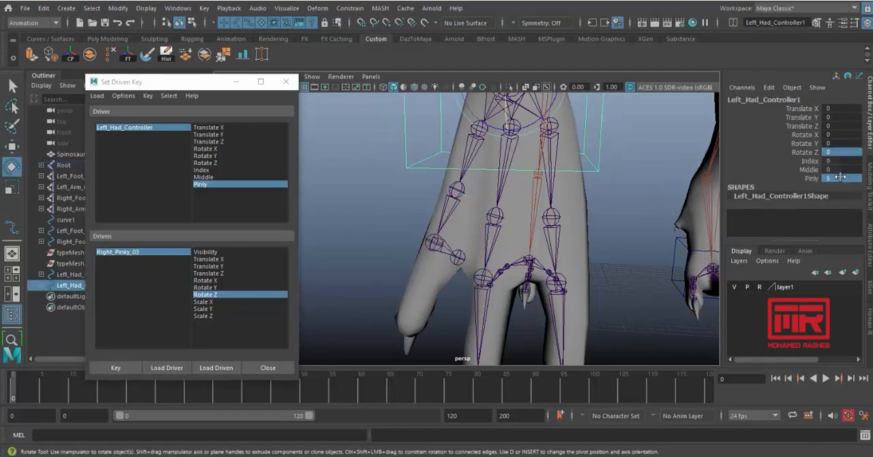
click(840, 177)
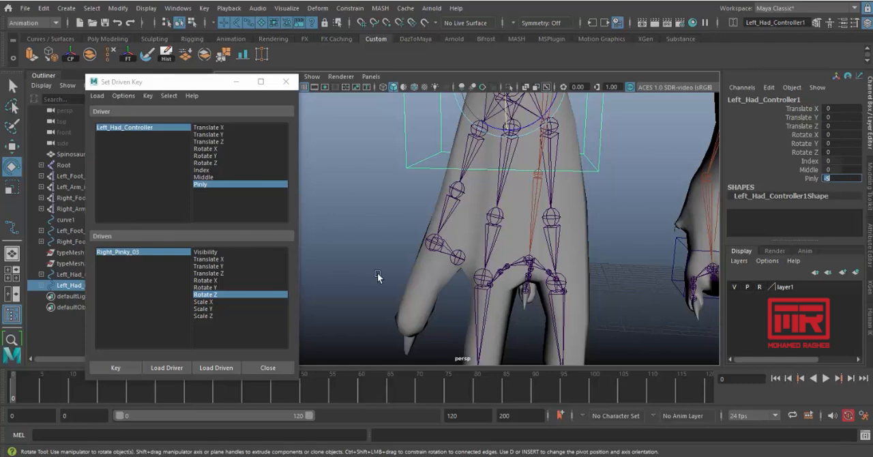
click(141, 253)
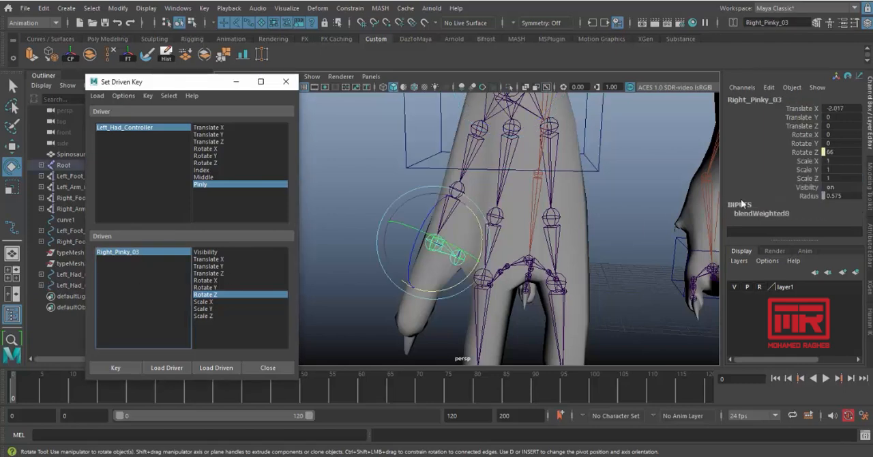
click(847, 154)
text(-45)
key(Return)
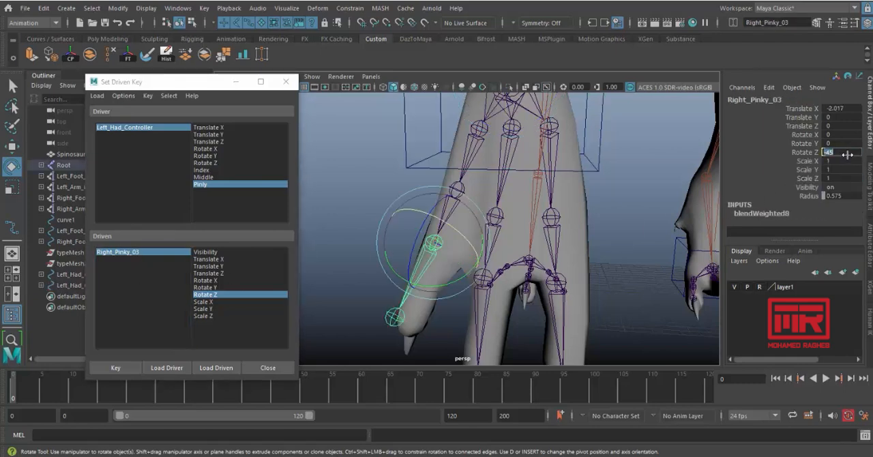
click(118, 369)
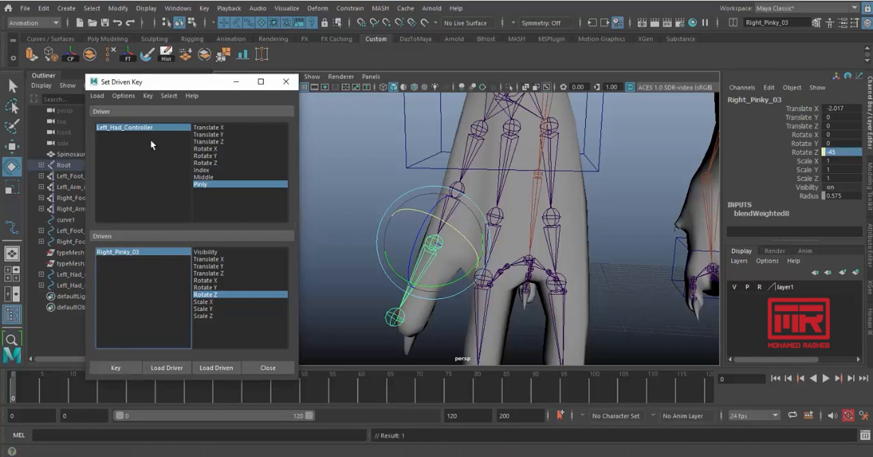
Set Pinly to -5 on the loaded driver Left_Had_Controller and set the driven key for the current Right_Pinky_03 pose
click(146, 128)
alt+right_drag(426, 147, 320, 150)
alt+drag(321, 149, 648, 232)
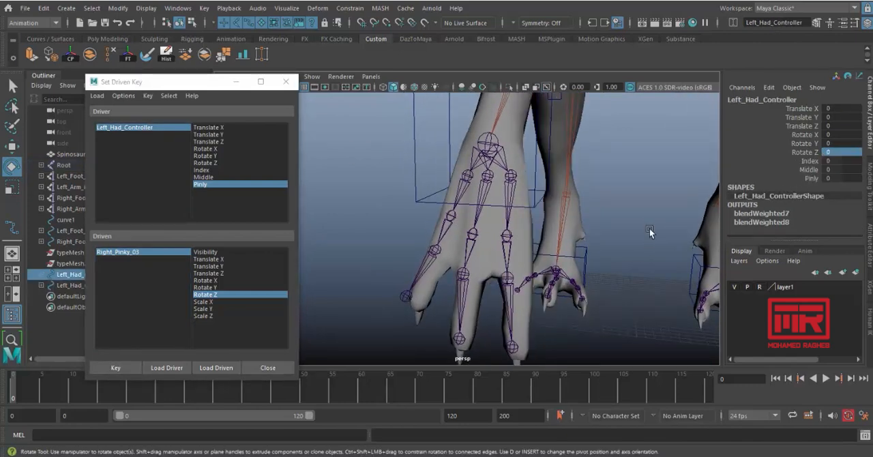
double_click(829, 178)
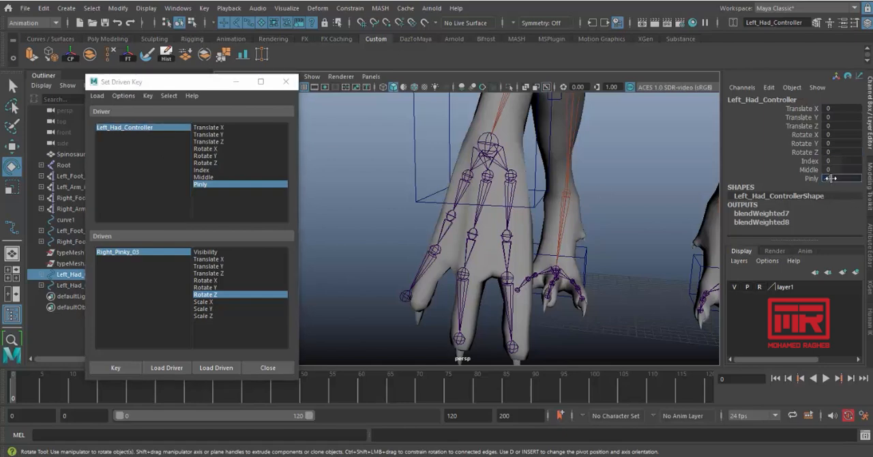
click(431, 260)
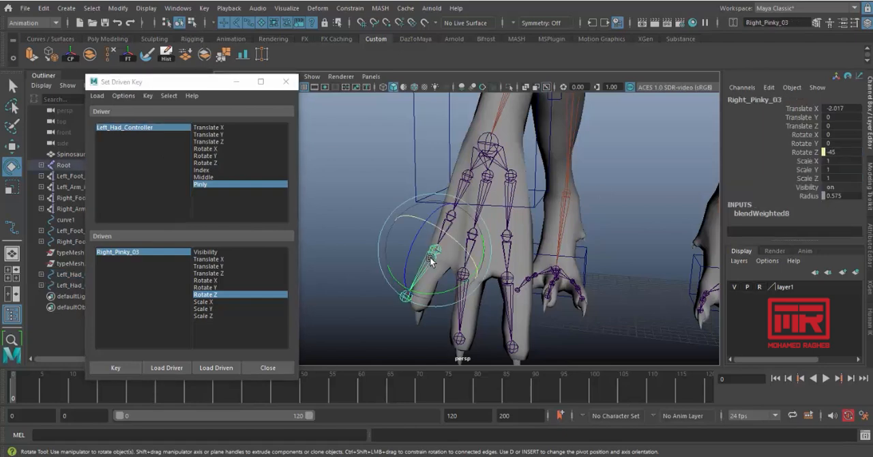
click(113, 367)
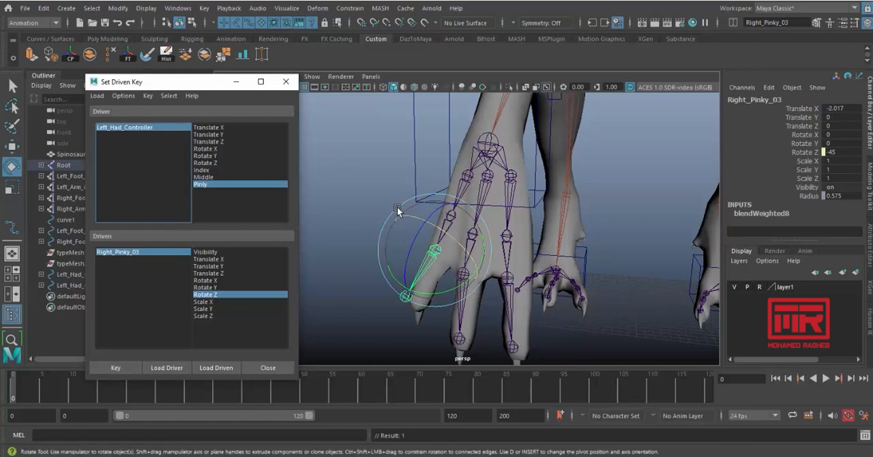
Set Pinly to 0 on Left_Had_Controller1 and load that controller as the driver
click(418, 145)
click(811, 178)
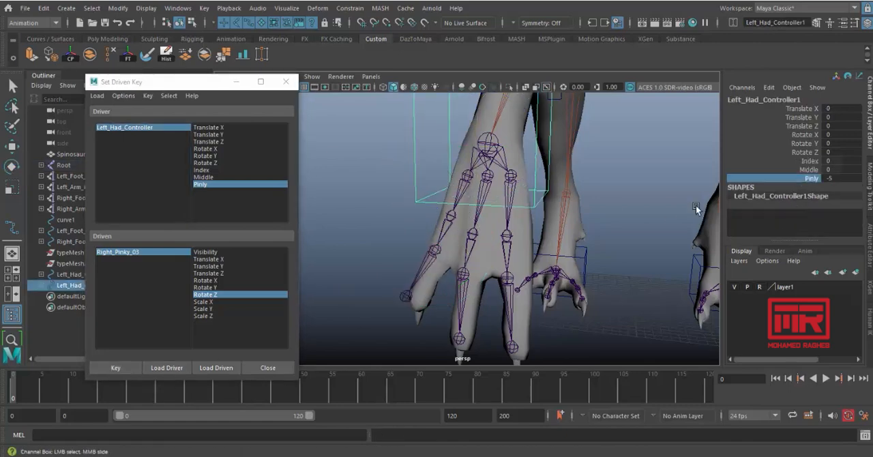
middle_drag(473, 223, 593, 254)
double_click(839, 178)
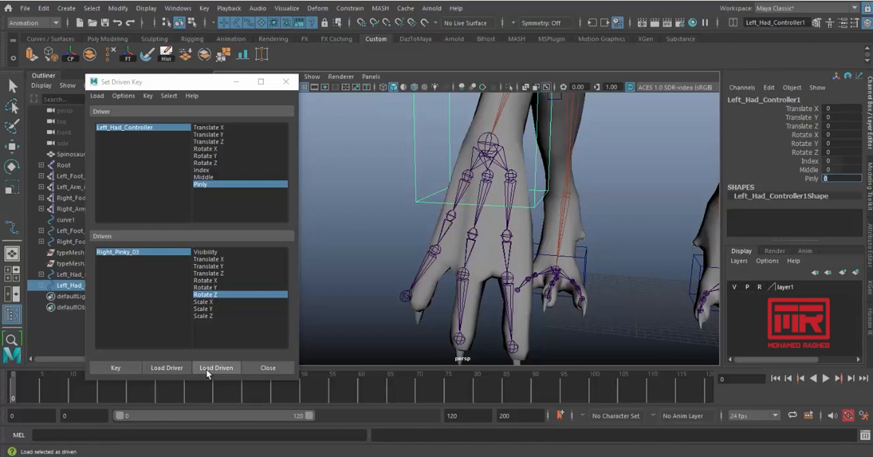
click(166, 367)
alt+middle_drag(508, 247, 475, 242)
alt+drag(475, 241, 478, 247)
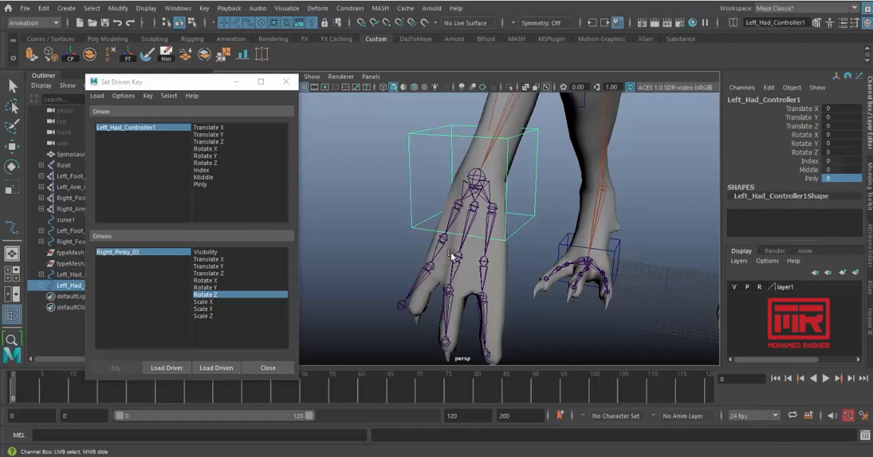
Test the finger response to Index and Middle at -2.3 on Left_Had_Controller1 and set Index, Middle and Pinly to 0
drag(812, 161, 812, 170)
mouse_move(526, 204)
middle_down()
mouse_move(569, 217)
mouse_move(513, 212)
middle_up()
click(837, 169)
text(-2.3)
key(Tab)
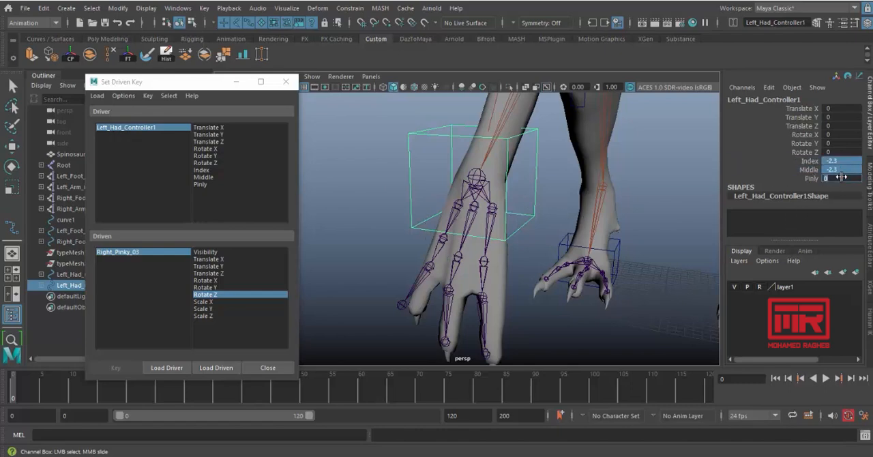
alt+drag(538, 232, 508, 224)
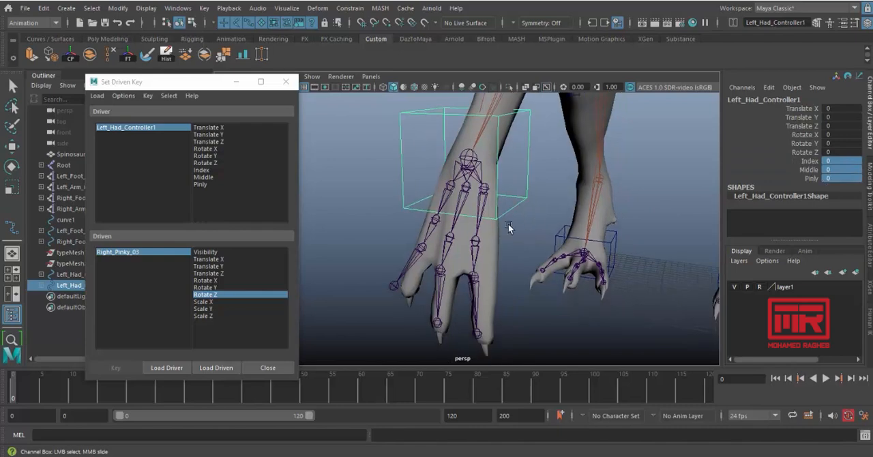
Select the other hand's control, Left_Had_Controller, and set its Pinly attribute to 0
scroll(539, 233, down, 5)
alt+middle_drag(547, 225, 477, 224)
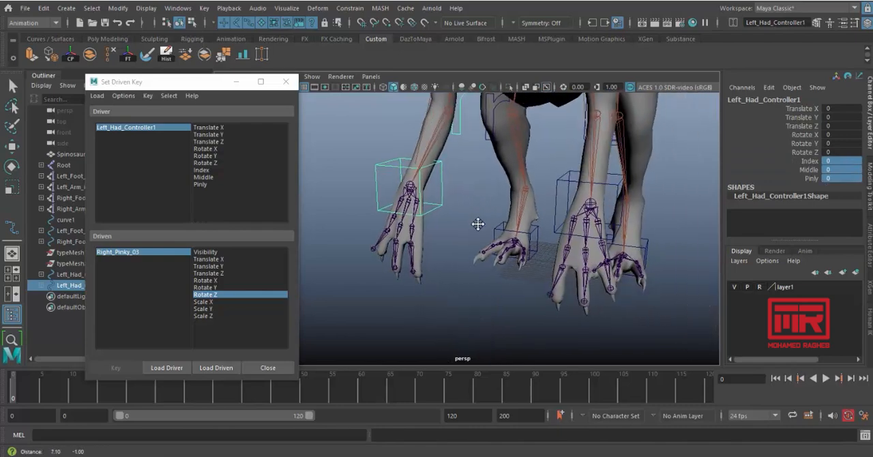
click(556, 181)
key(e)
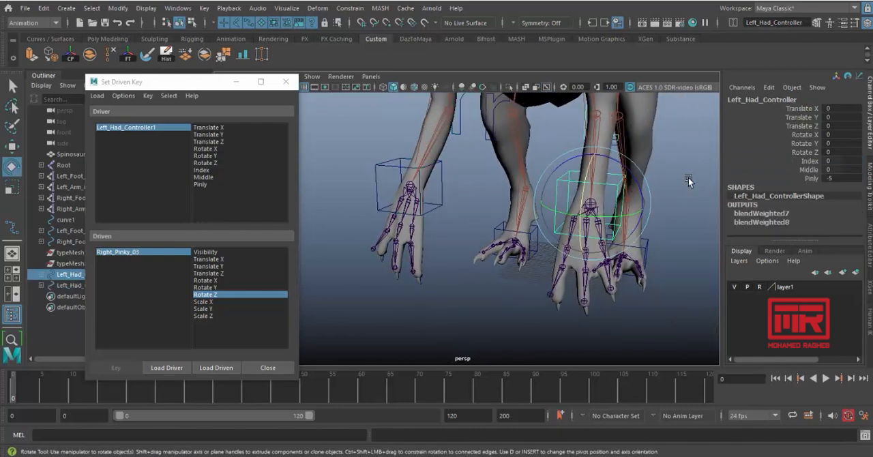
double_click(825, 179)
text(0)
key(Return)
Test the fingers with Index, Middle and Pinly at -5 on Left_Had_Controller and set all three attributes to 0
drag(810, 161, 811, 178)
middle_drag(531, 250, 446, 298)
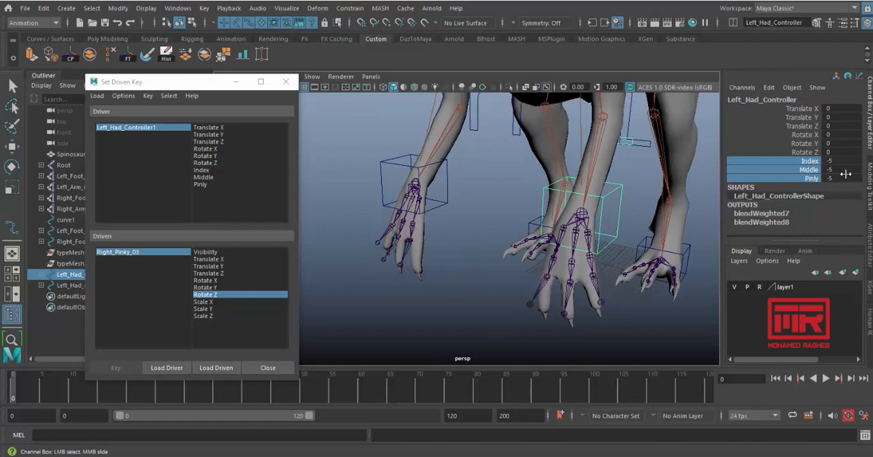
drag(836, 162, 836, 183)
text(0)
key(Return)
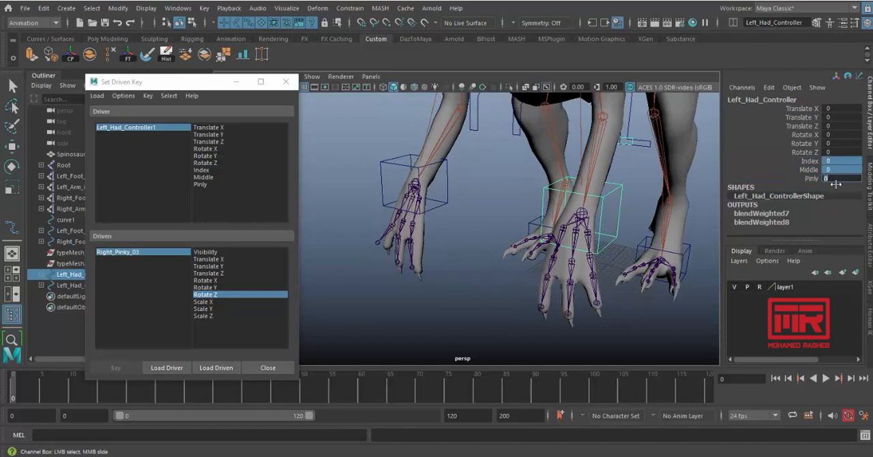
Select Left_Had_Controller1 around the opposite wrist and load it as the driver again
alt+drag(423, 202, 505, 218)
alt+right_drag(444, 217, 532, 251)
click(502, 219)
key(e)
key(w)
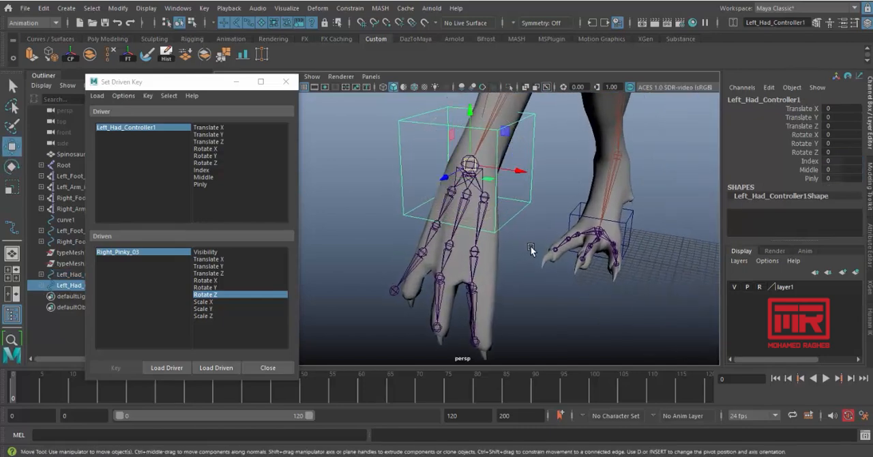
alt+drag(532, 251, 510, 259)
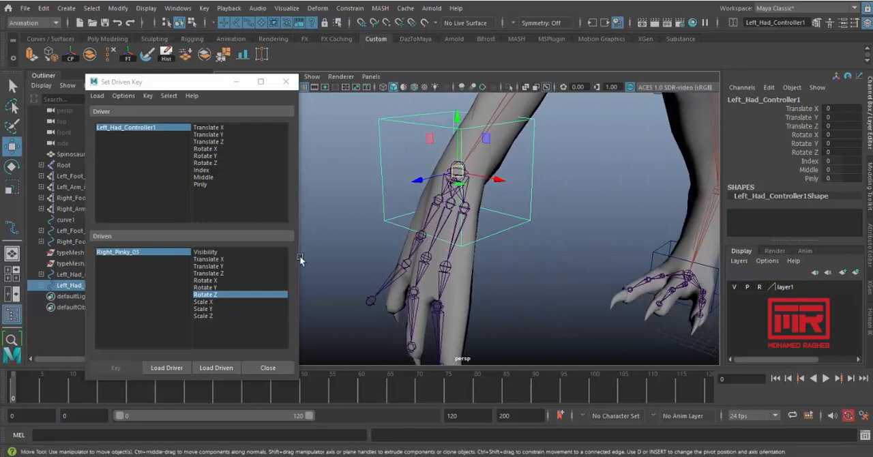
click(172, 368)
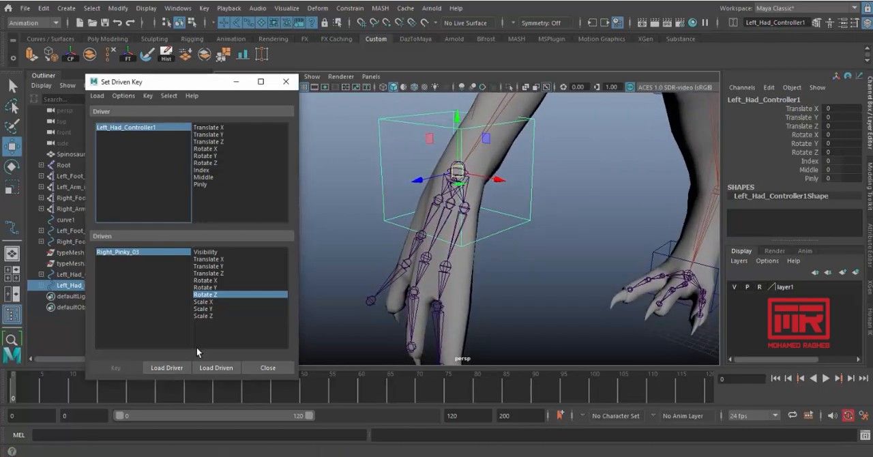
Load Right_Index_03 as the driven object and choose Index as driver and Rotate Z as driven attribute
alt+drag(465, 303, 468, 249)
drag(464, 284, 464, 285)
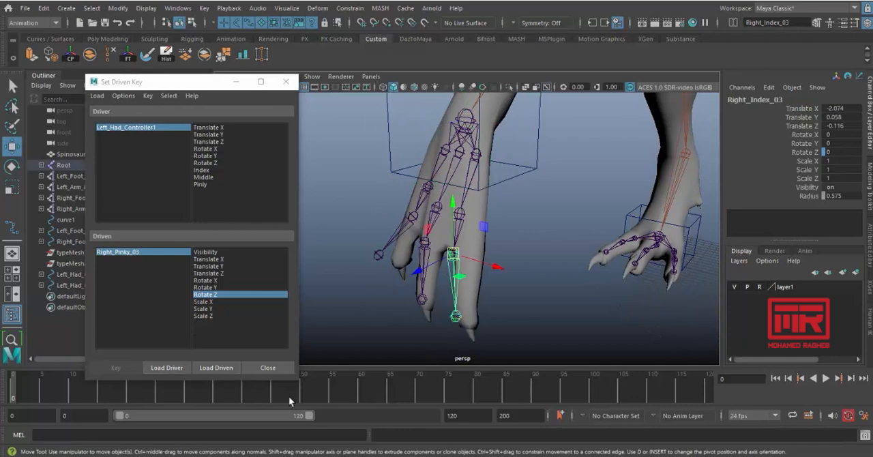
click(215, 369)
alt+drag(513, 303, 512, 274)
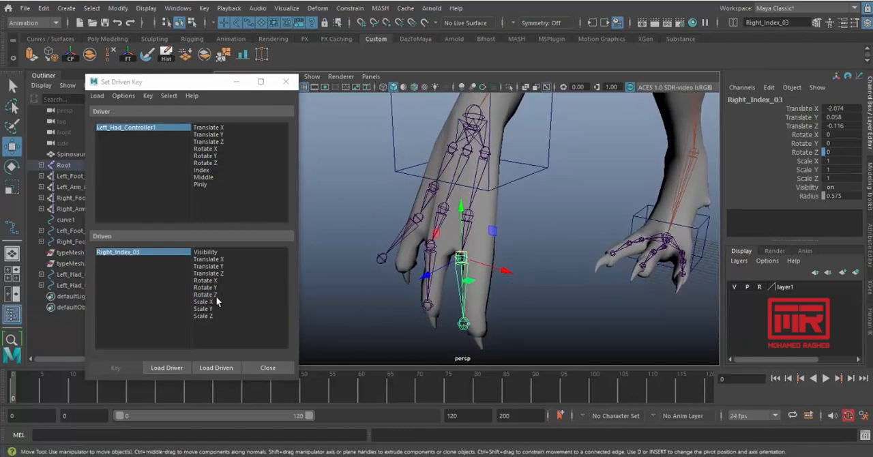
click(214, 296)
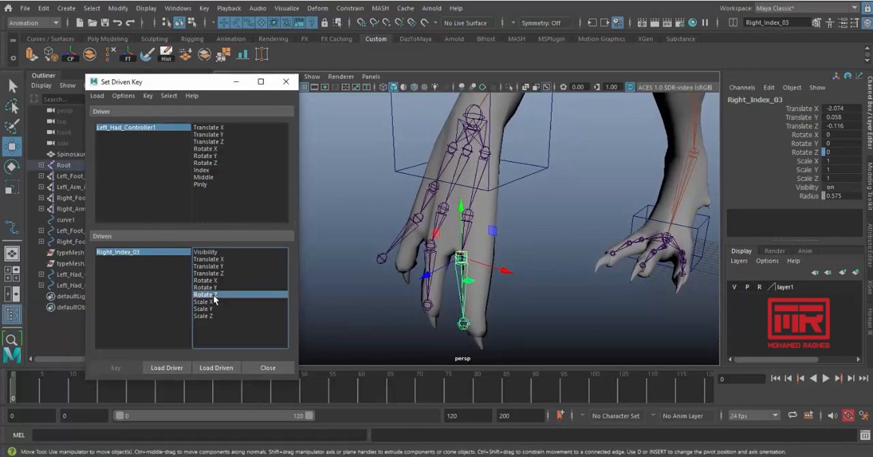
click(204, 170)
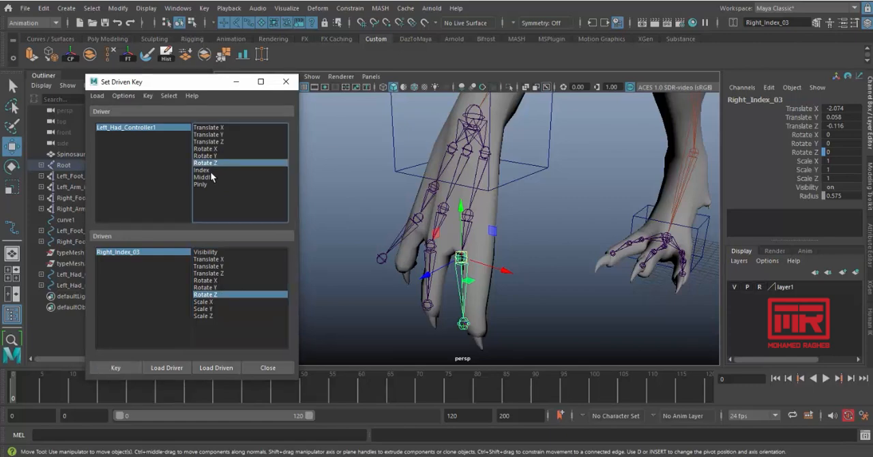
alt+drag(310, 232, 335, 251)
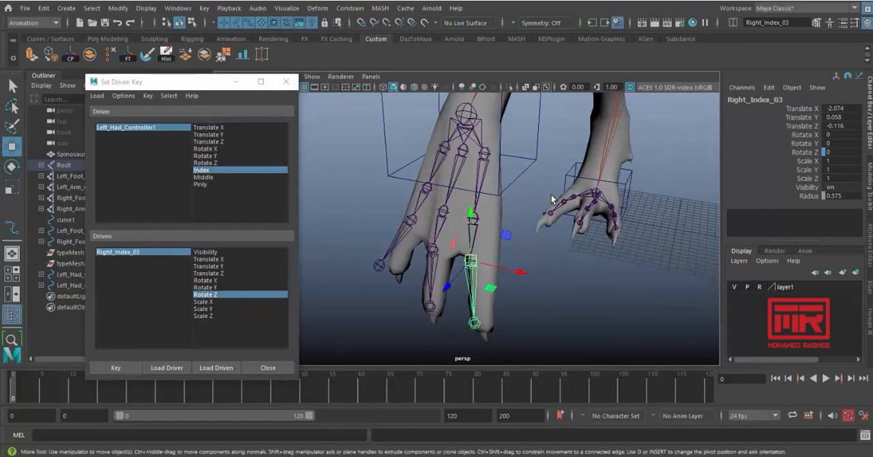
alt+drag(484, 253, 508, 246)
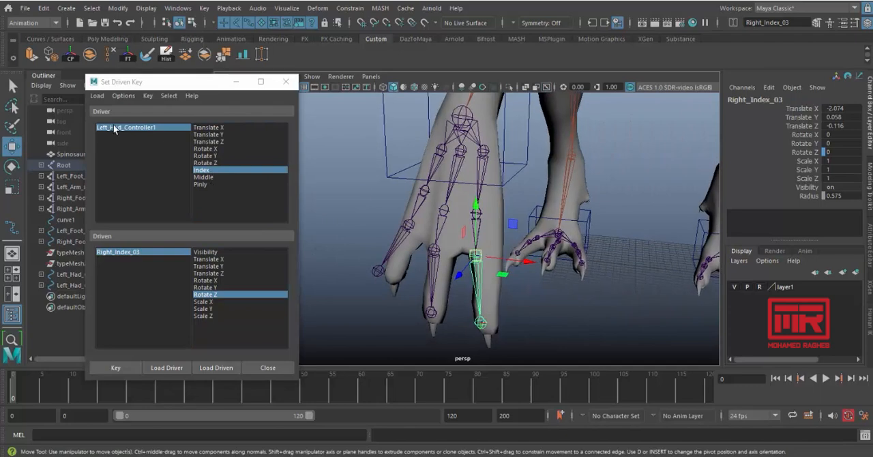
click(114, 128)
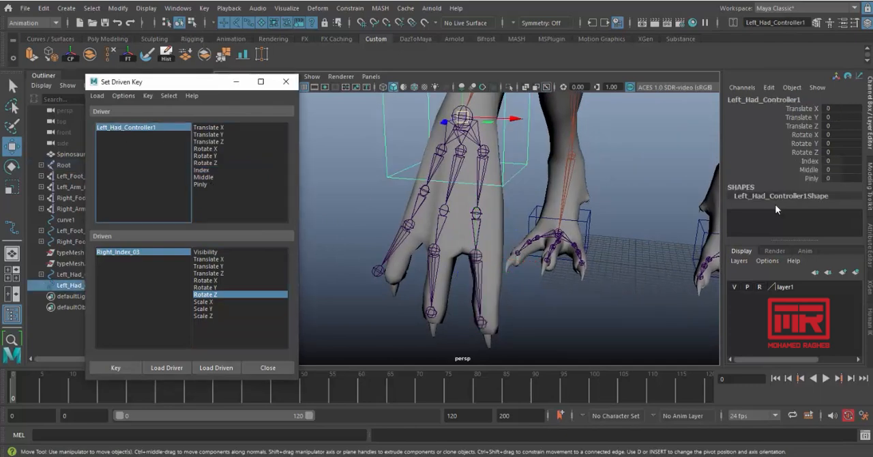
click(161, 251)
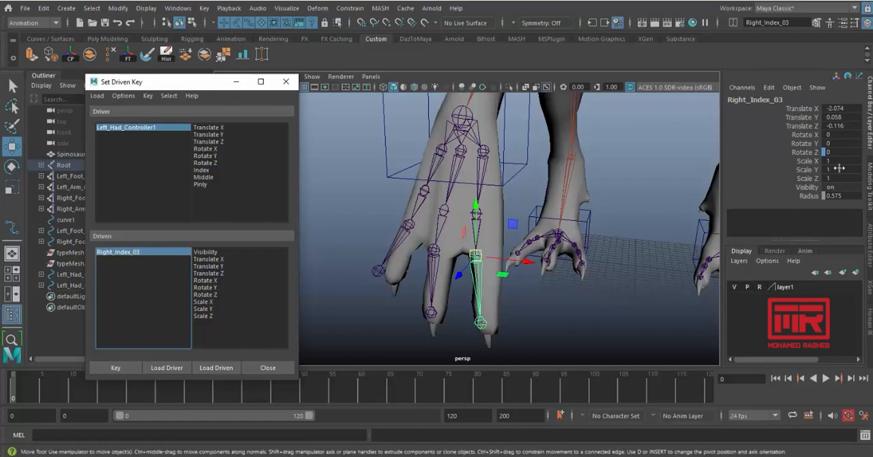
Break the connections on the Rotate Z channel of the Right_Index_03 joint
click(121, 369)
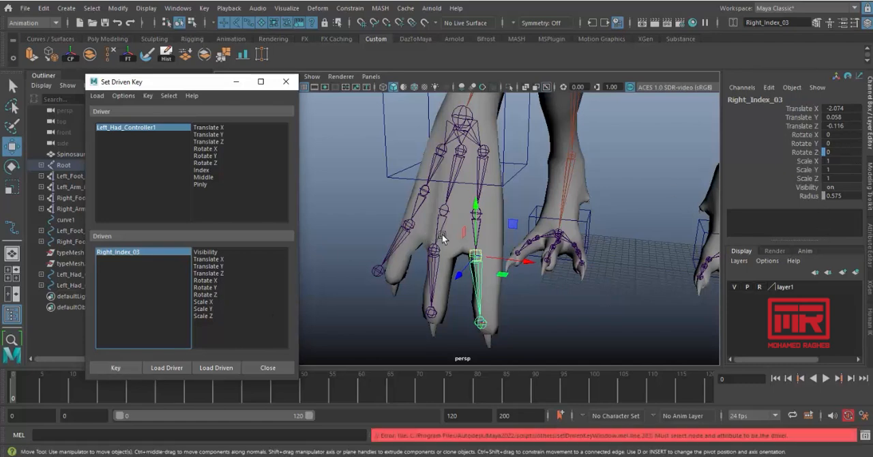
alt+drag(443, 238, 416, 238)
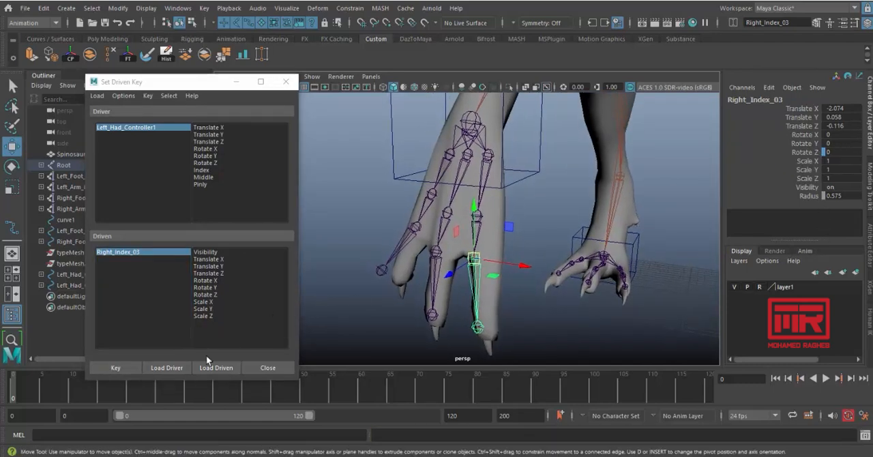
click(800, 151)
right_click(800, 152)
click(784, 357)
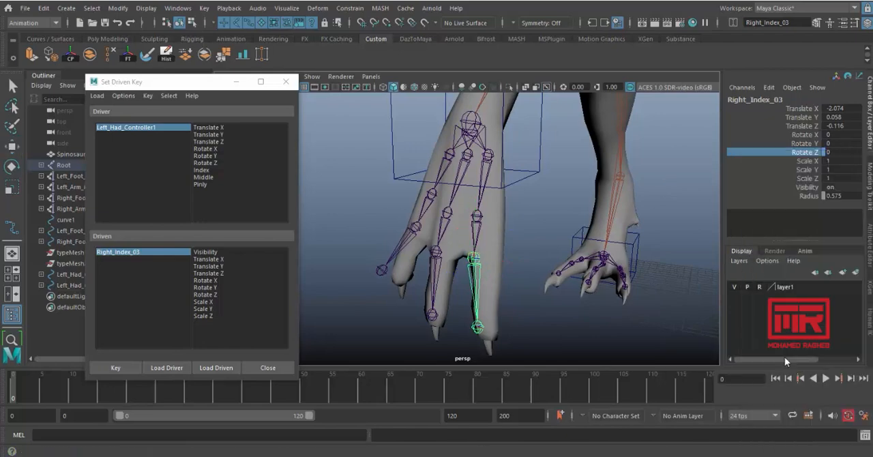
Set a driven key with Left_Had_Controller1's Index attribute driving Right_Index_03's Rotate Z in the neutral pose
alt+drag(576, 232, 578, 231)
click(200, 185)
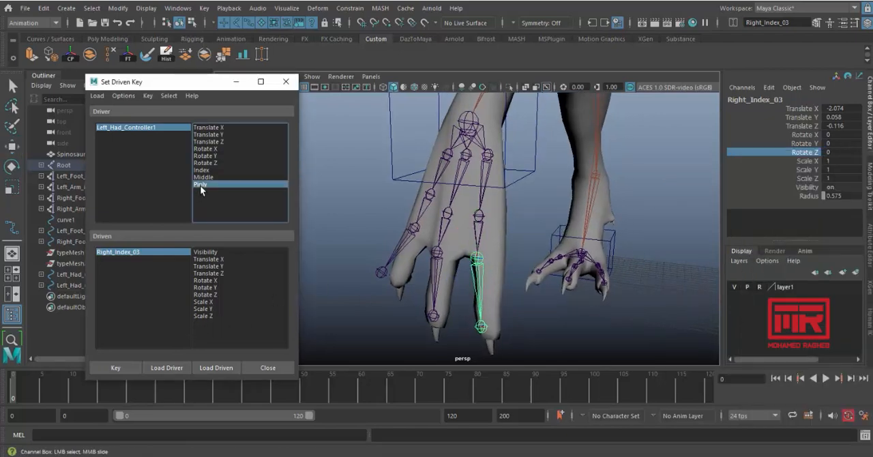
click(204, 171)
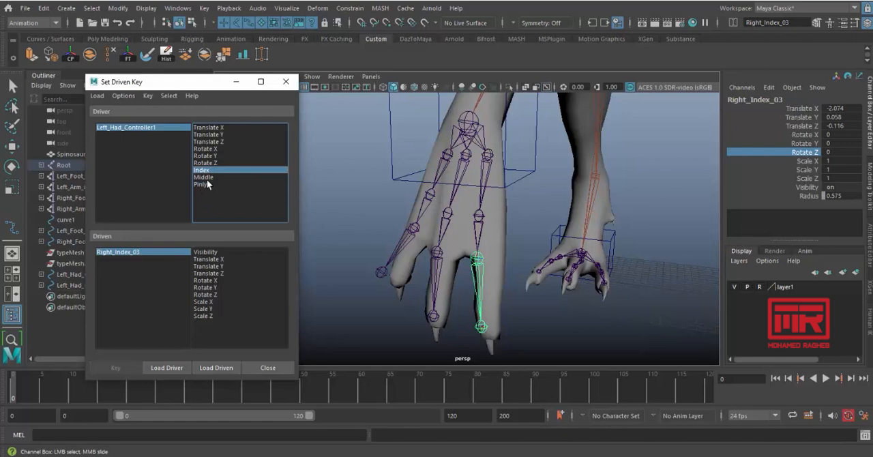
click(215, 296)
click(112, 369)
Set the controller's Index attribute to 5 and Right_Index_03's Rotate Z to 66, and record this pose as a driven key
alt+drag(464, 208, 451, 209)
click(525, 157)
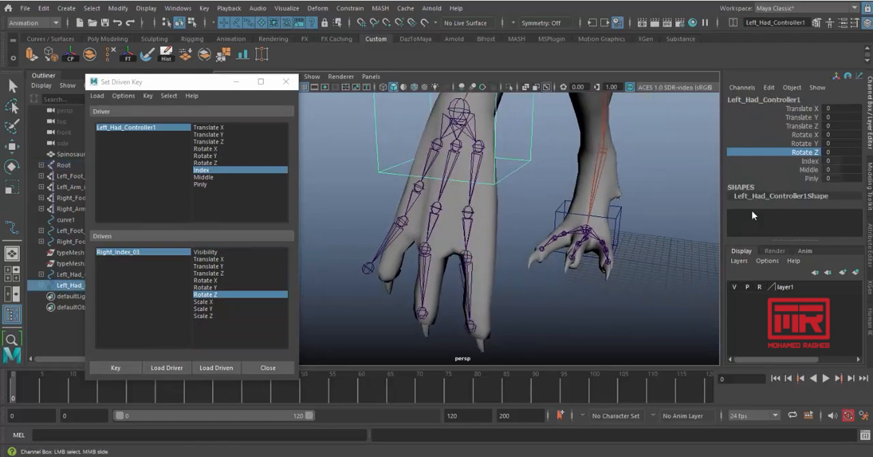
click(813, 162)
middle_drag(575, 190, 703, 181)
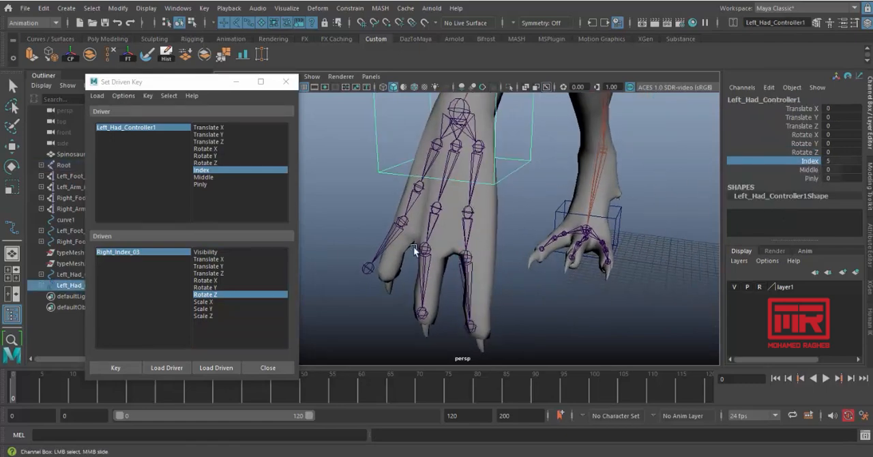
click(467, 272)
key(w)
click(828, 151)
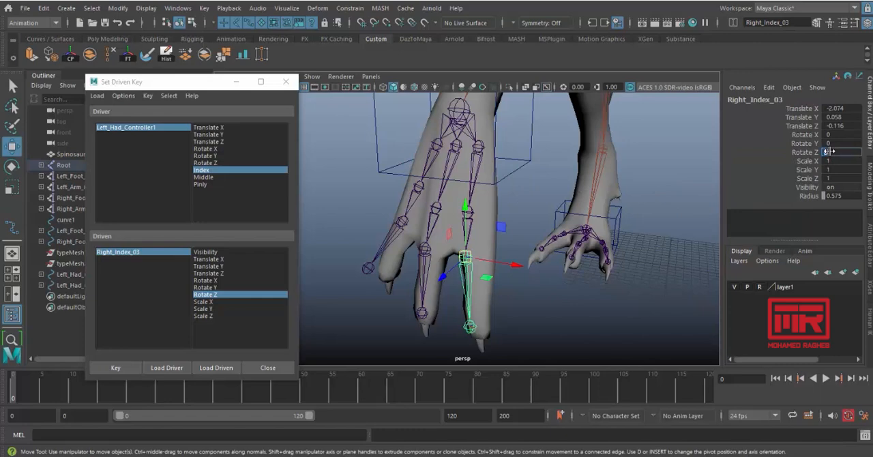
key(Return)
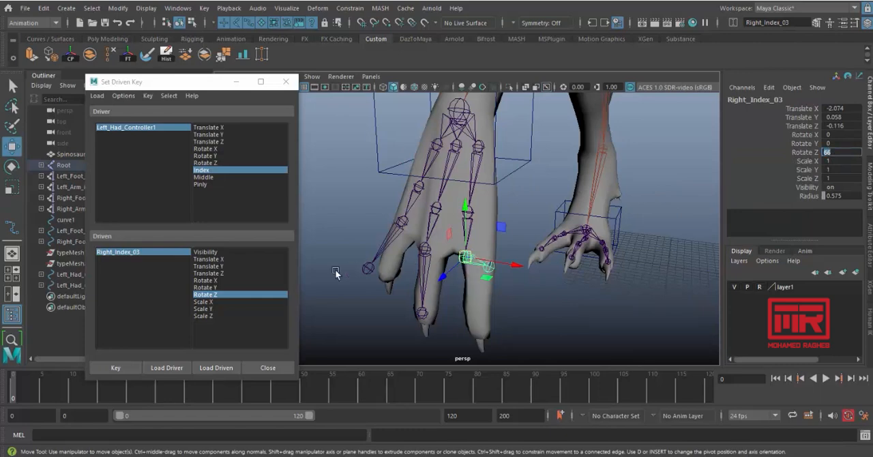
click(137, 368)
Set the controller's Index attribute to -5 and Right_Index_03's Rotate Z to -45, and record this pose as a driven key
click(530, 161)
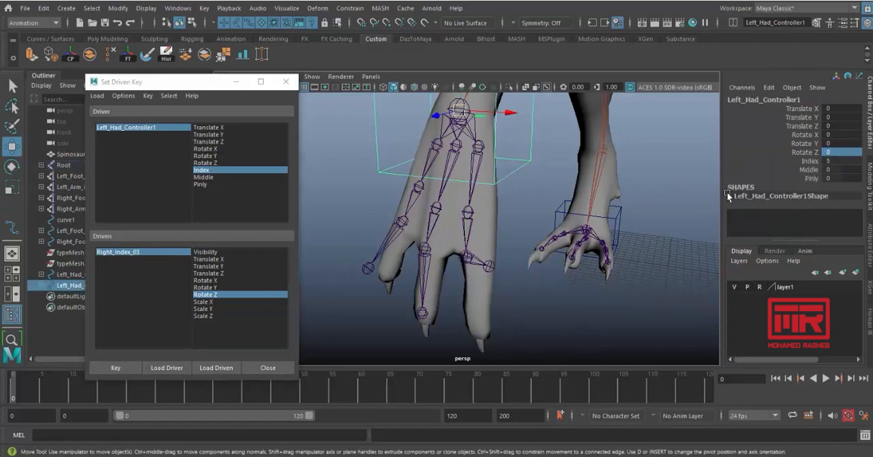
click(810, 161)
middle_drag(697, 167, 531, 168)
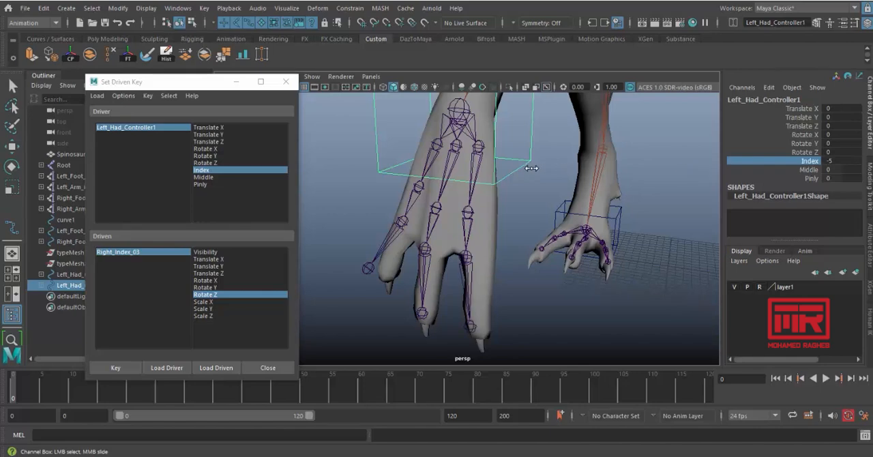
click(457, 275)
key(w)
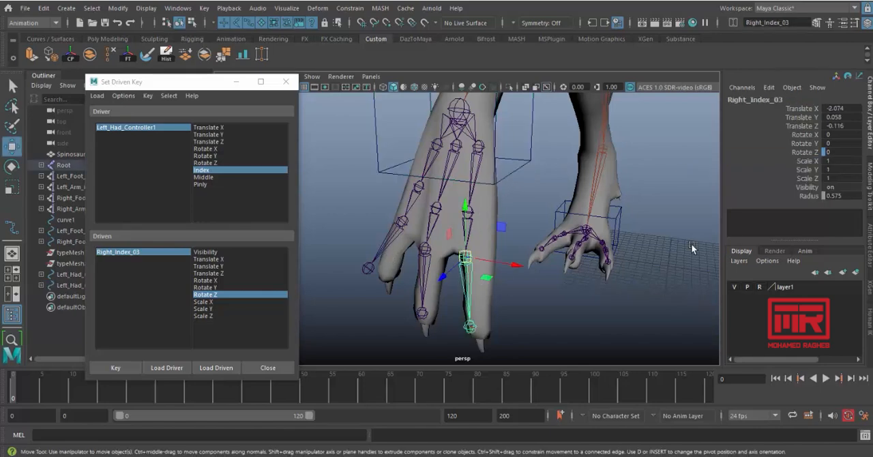
double_click(834, 152)
text(-45)
key(Return)
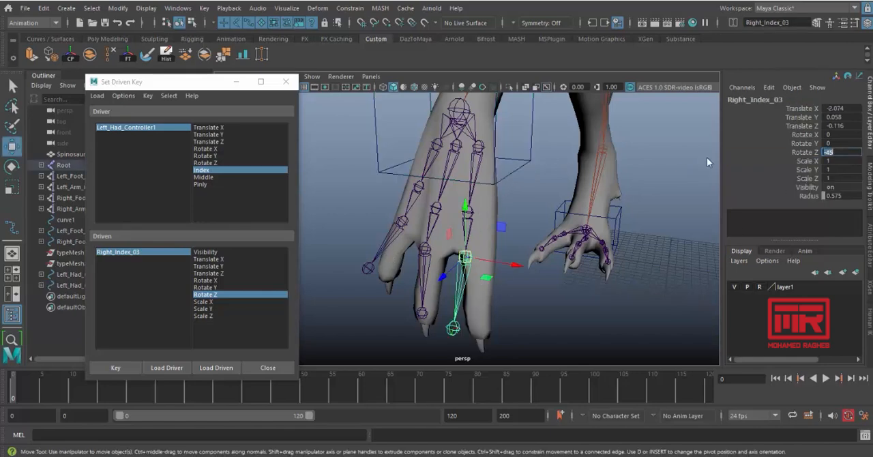
click(128, 368)
Test the fingertip bend with Left_Had_Controller1's Index attribute, and set that attribute to 0
click(529, 167)
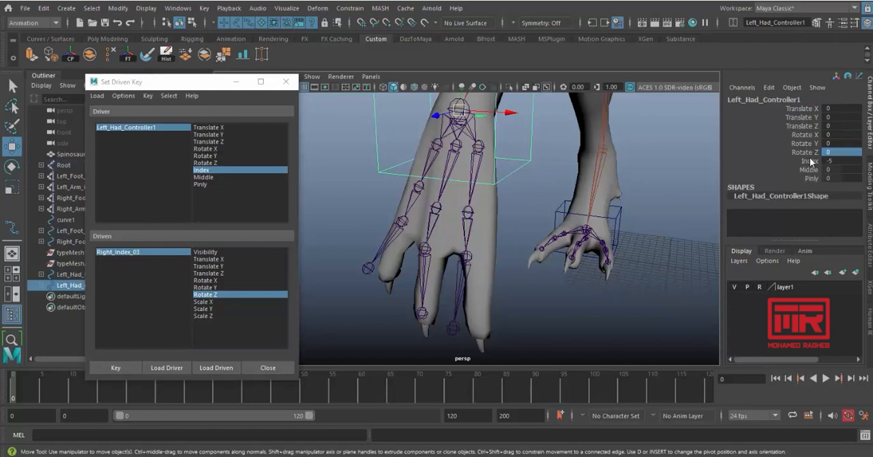
click(810, 162)
middle_drag(643, 171, 663, 181)
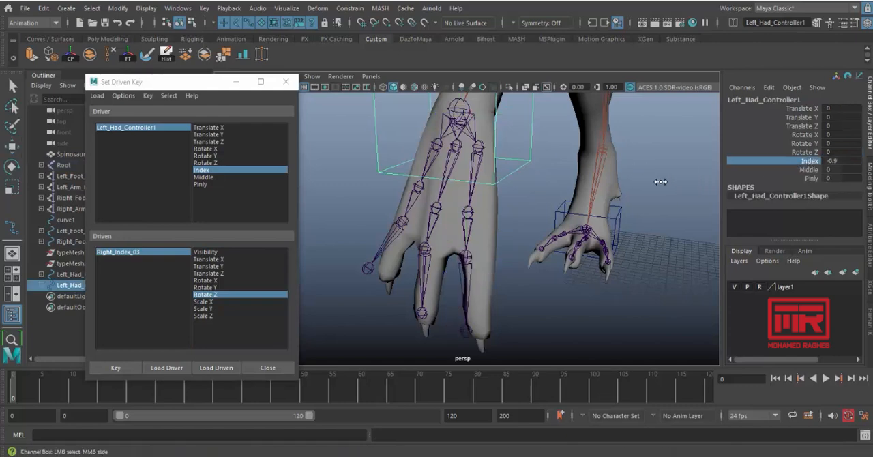
double_click(837, 162)
text(0)
key(Return)
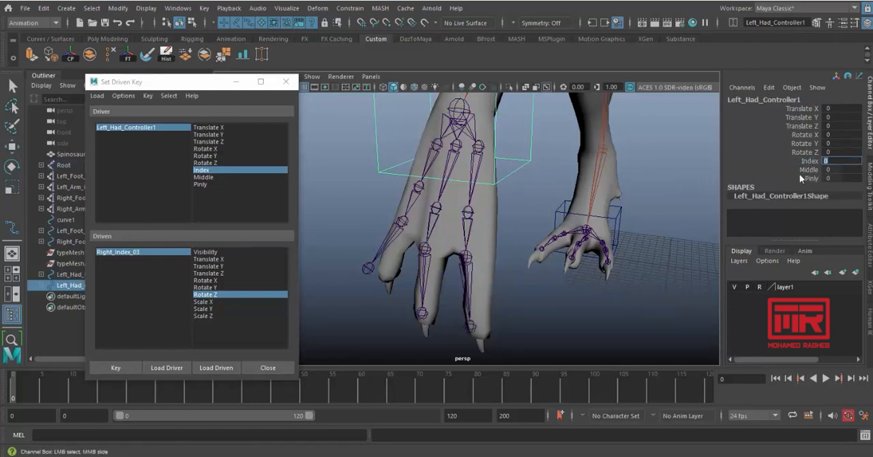
Load the Right_Middle_03 joint as the driven object, with the Middle attribute as driver and Rotate Z as driven channel
alt+drag(586, 221, 502, 253)
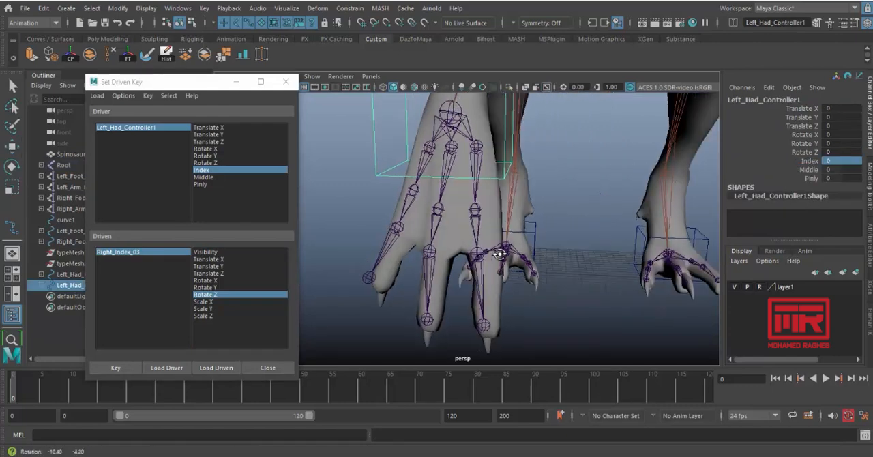
click(204, 177)
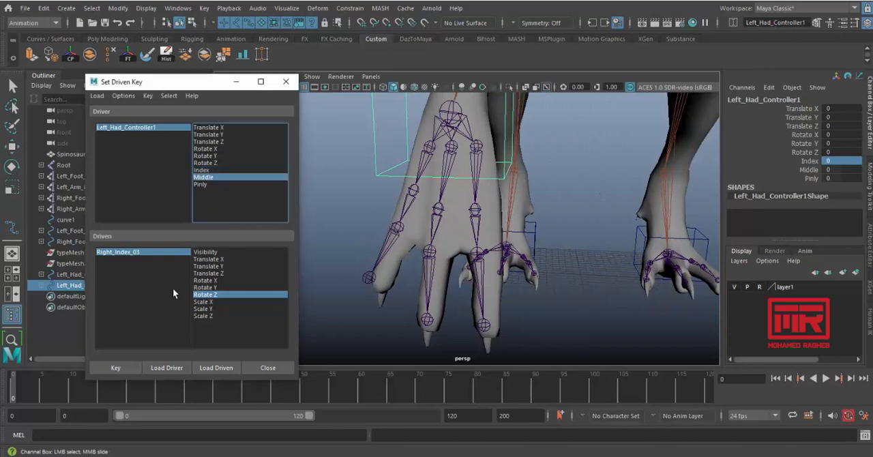
click(432, 264)
key(w)
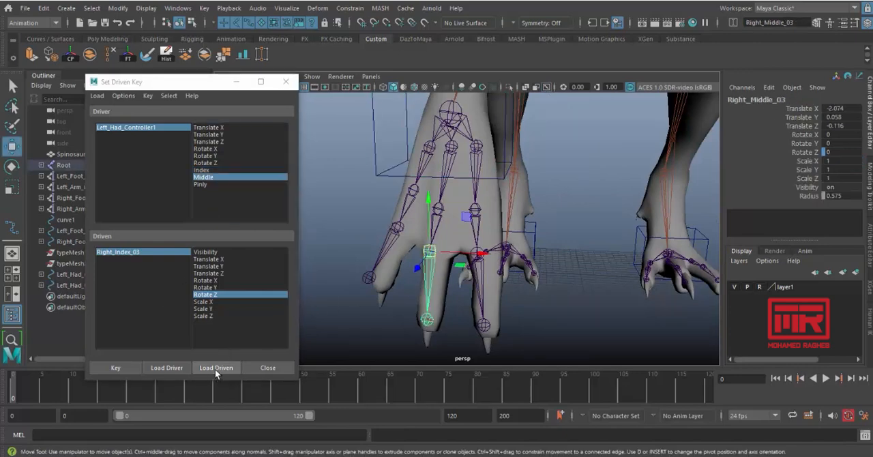
click(215, 369)
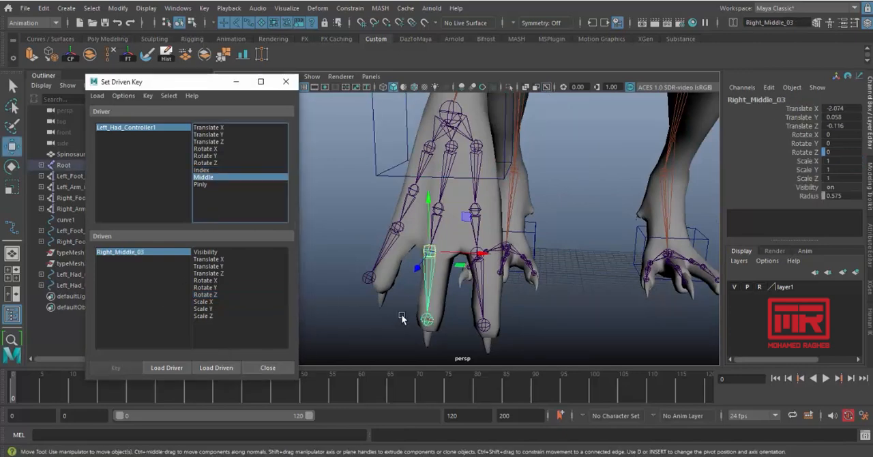
click(208, 295)
alt+drag(422, 262, 455, 260)
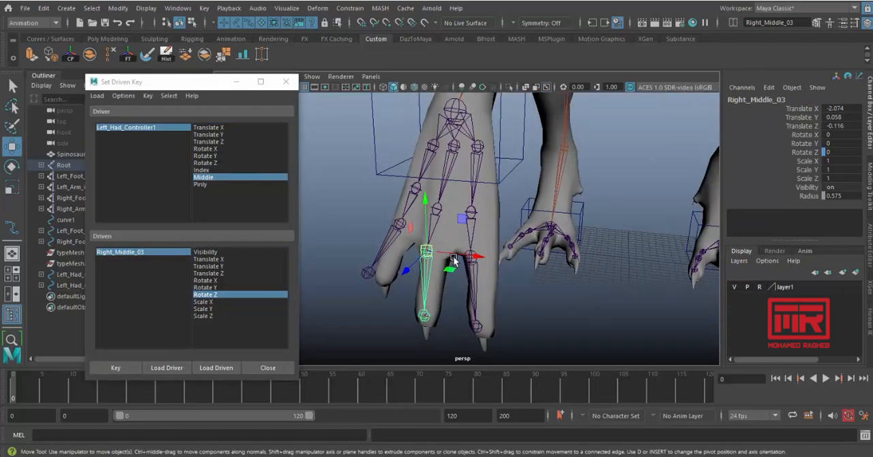
click(135, 128)
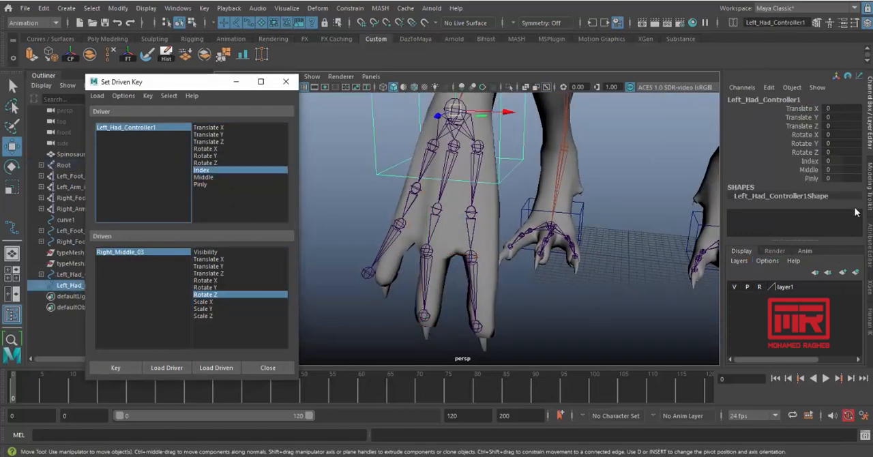
click(426, 273)
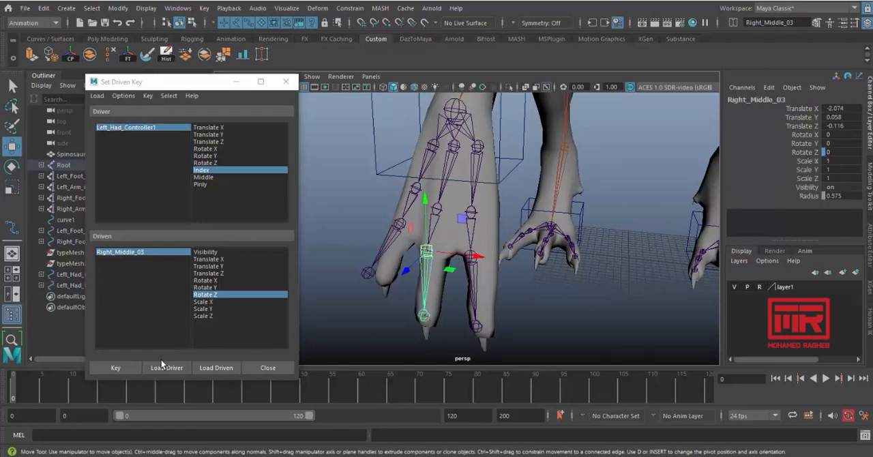
click(116, 367)
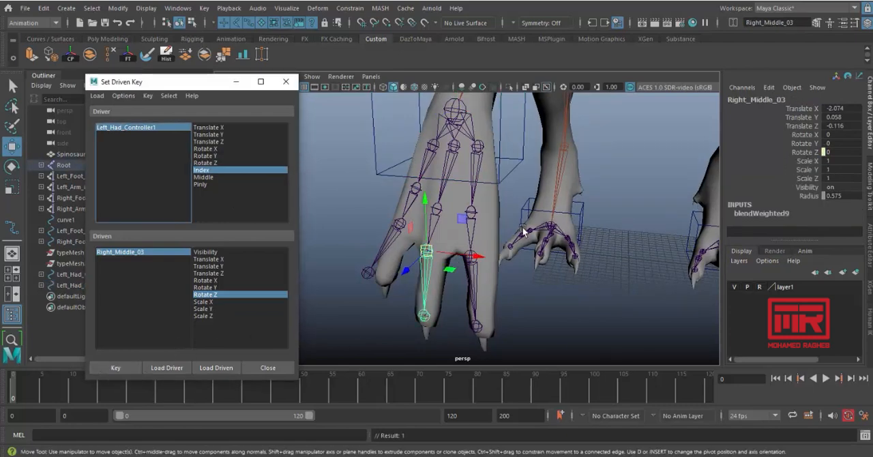
alt+drag(404, 277, 421, 287)
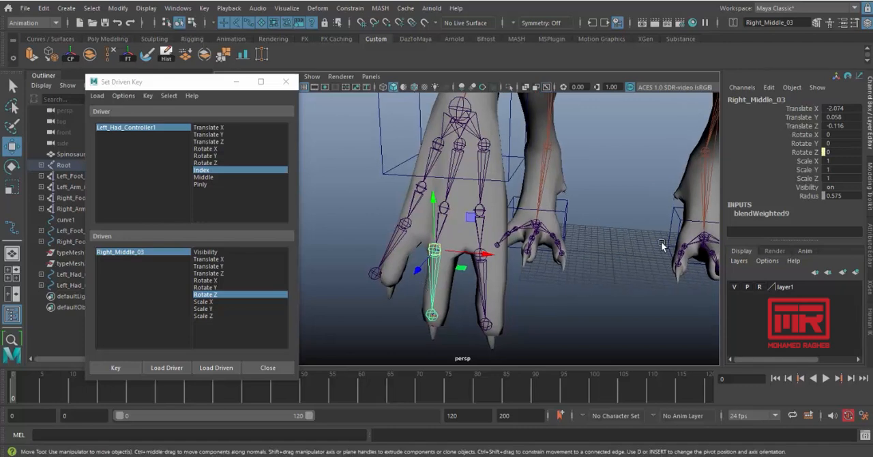
key(ctrl+z)
right_click(775, 152)
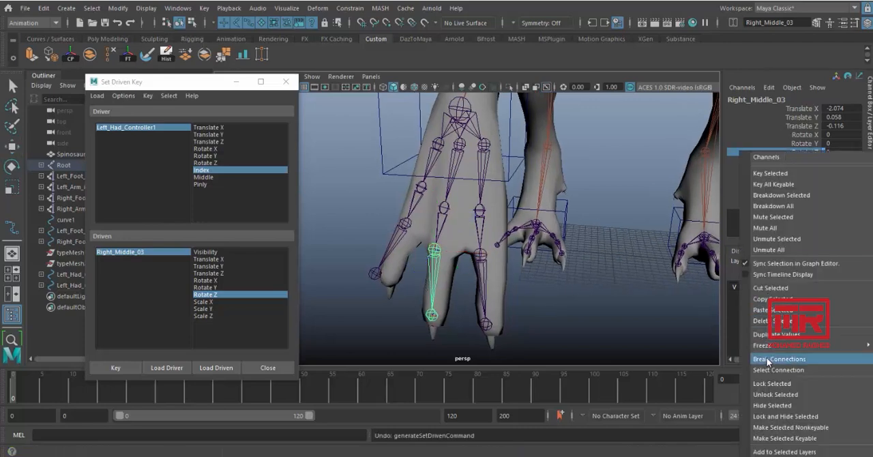
click(779, 359)
click(102, 368)
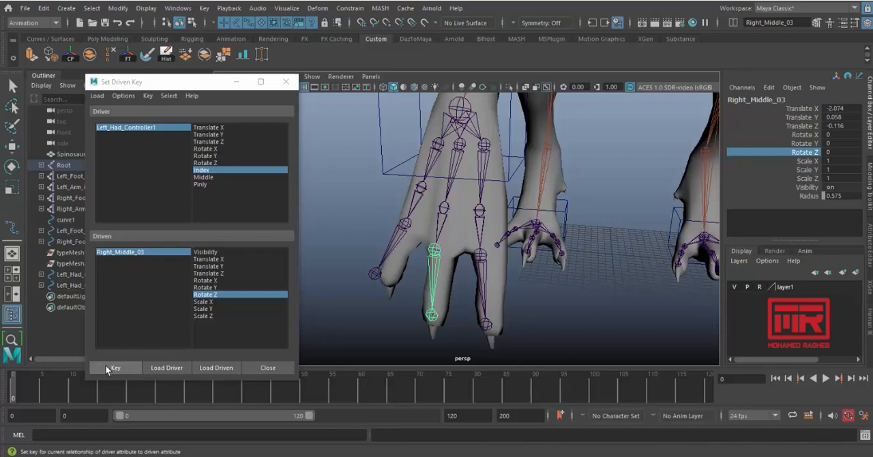
alt+drag(454, 280, 453, 282)
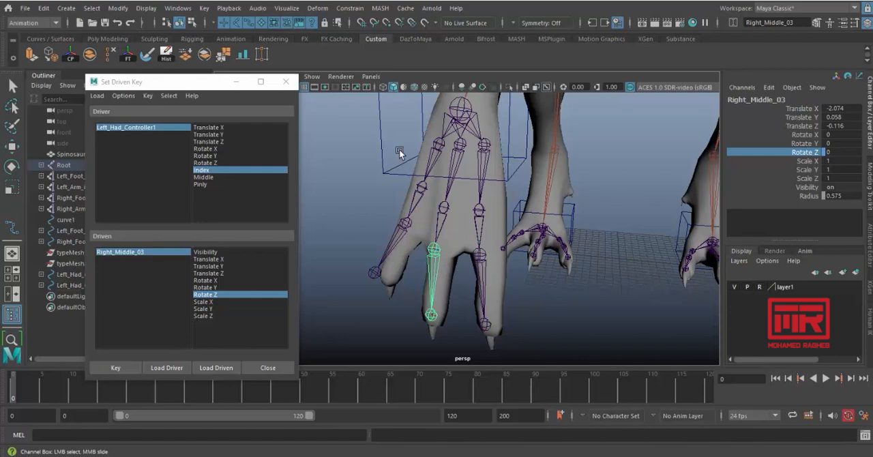
Set a driven key with Left_Had_Controller1's Middle attribute at 0 driving Right_Middle_03's Rotate Z
click(373, 167)
click(211, 177)
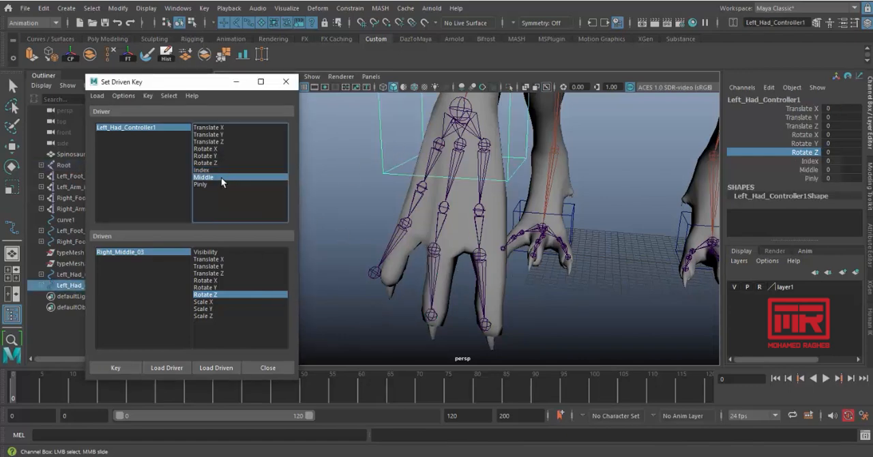
click(433, 275)
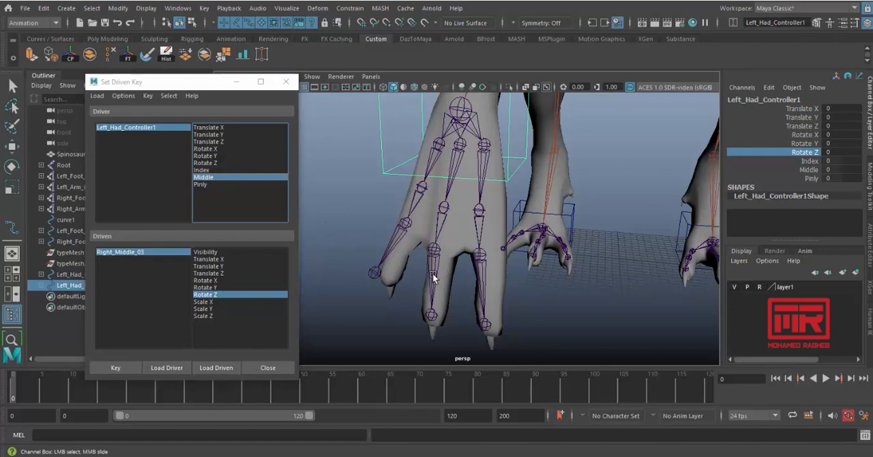
click(384, 145)
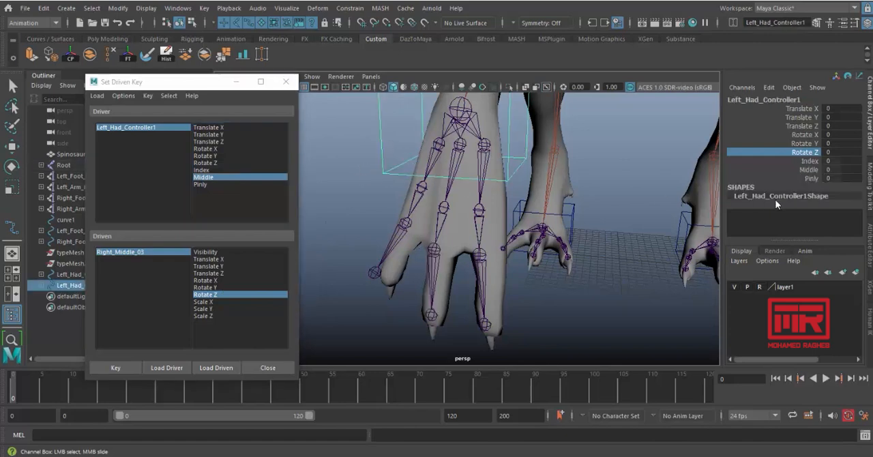
click(832, 169)
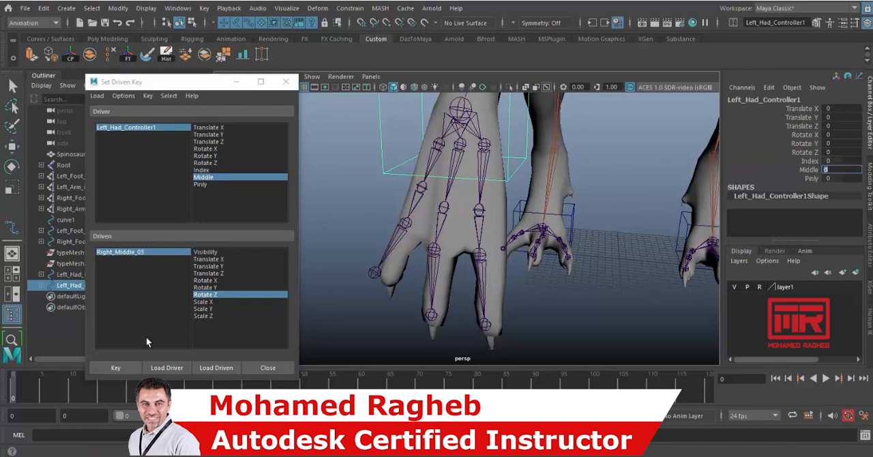
click(117, 366)
key(w)
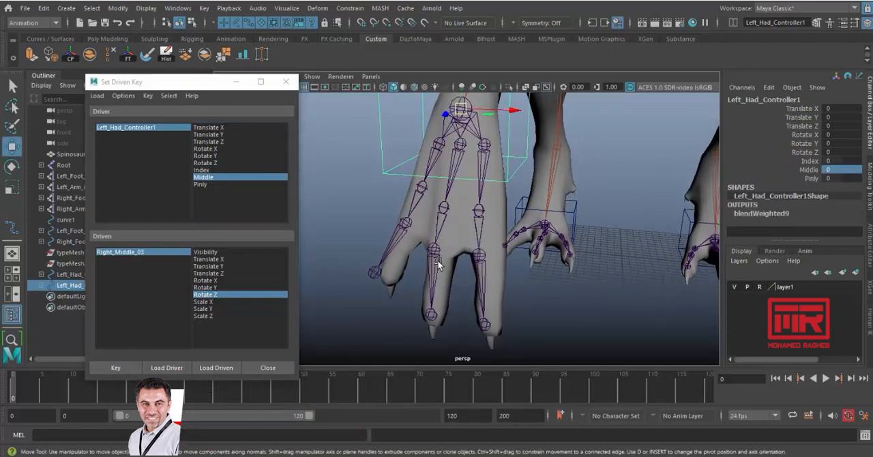
Break the existing connection on Right_Middle_03's Rotate Z and record its rest pose as a driven key
click(436, 268)
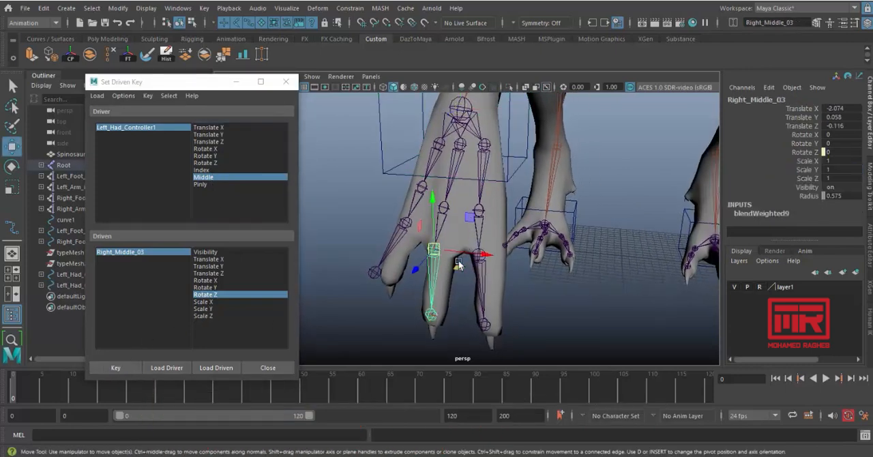
click(802, 152)
right_click(751, 152)
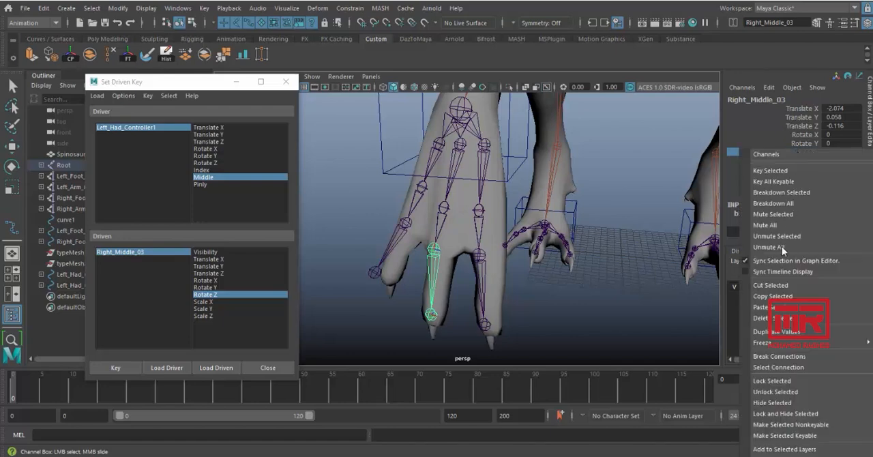
click(777, 356)
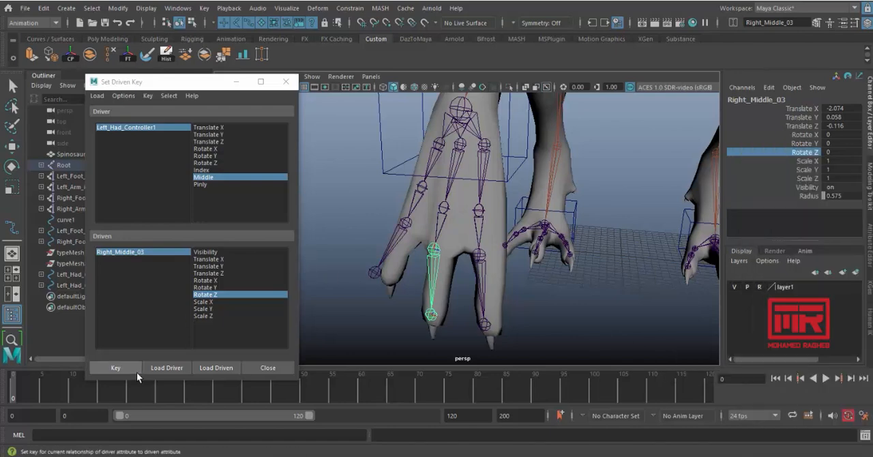
Set Left_Had_Controller1's Middle attribute to 5 and Right_Middle_03's Rotate Z to 66, and record this pose as a driven key
alt+drag(484, 231, 479, 231)
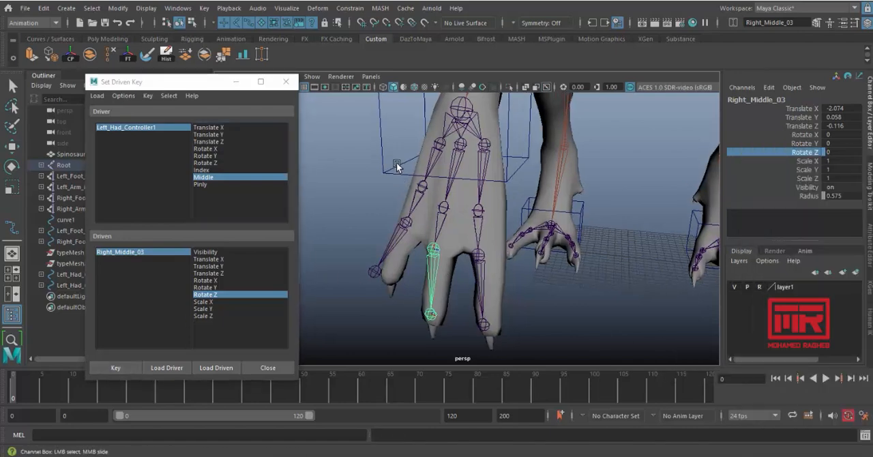
click(397, 165)
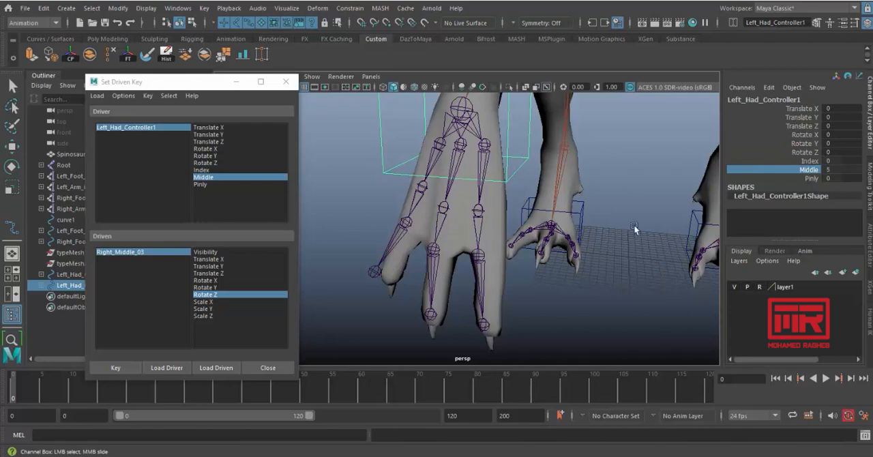
click(440, 276)
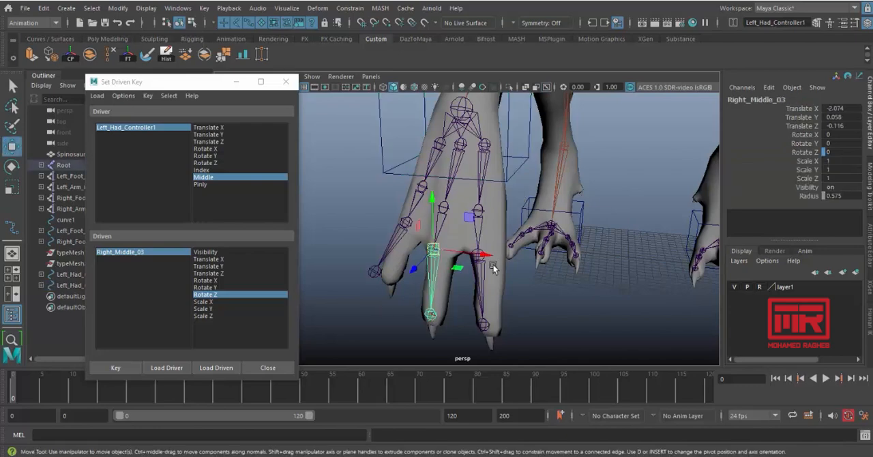
click(835, 151)
text(66)
key(Return)
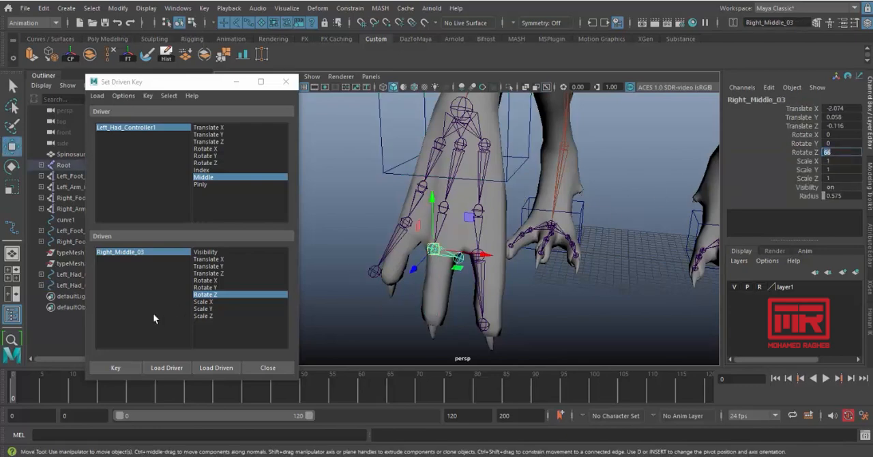
click(115, 368)
Set the controller's Middle attribute to -5 and Right_Middle_03's Rotate Z to -45, and record this pose as a driven key
click(515, 169)
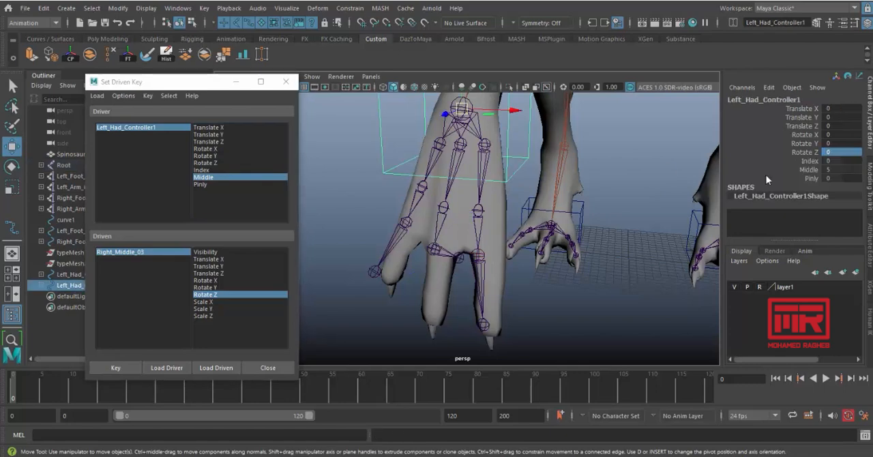
click(833, 169)
text(-5)
key(Return)
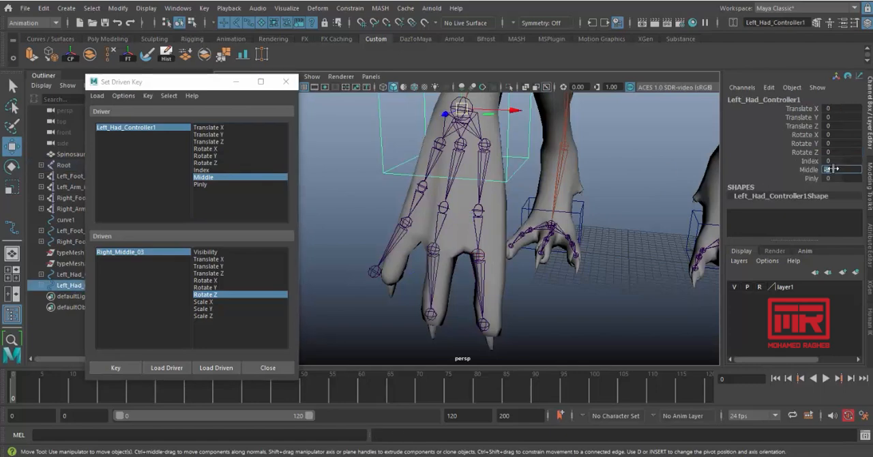
click(137, 252)
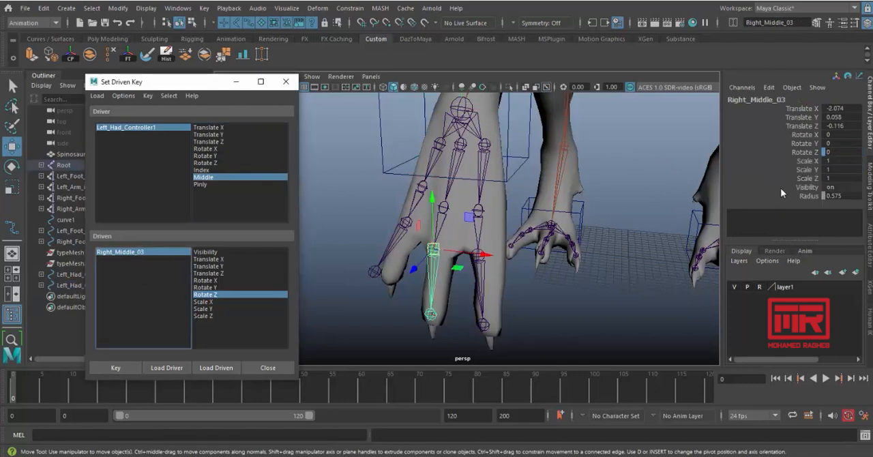
click(841, 154)
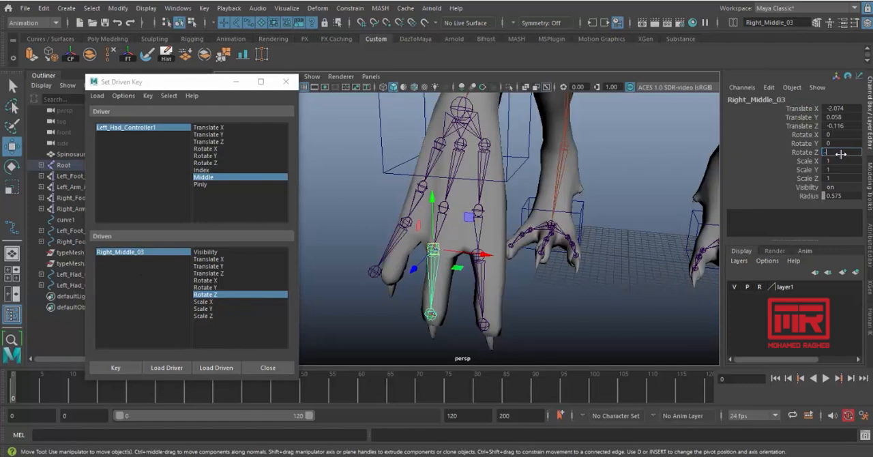
text(-45)
key(Return)
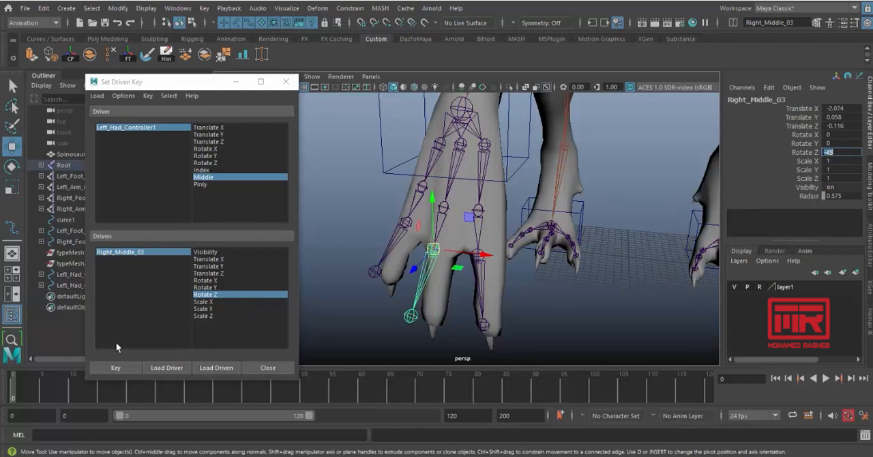
click(97, 369)
Test the fingertip bends with Left_Had_Controller1's Index and Middle attributes, and set both attributes back to 0
click(384, 149)
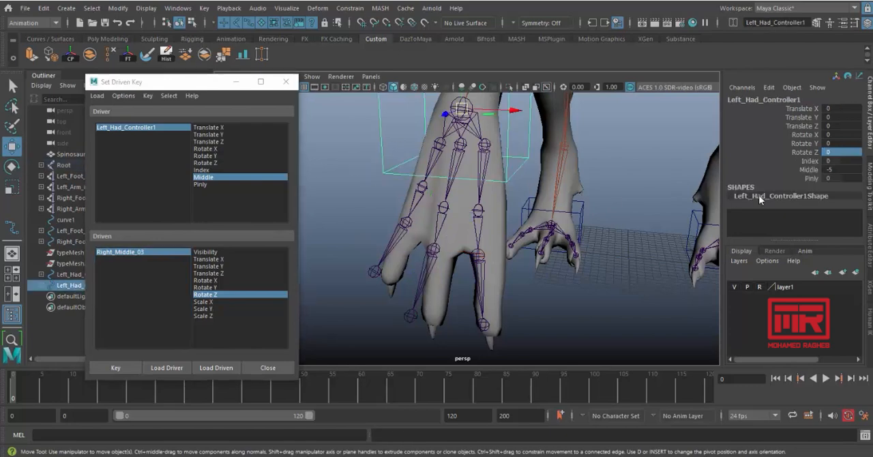
click(808, 169)
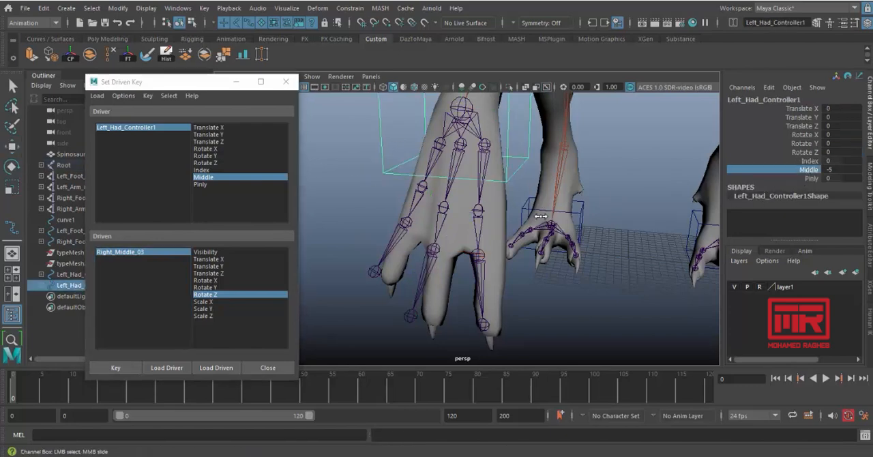
drag(812, 161, 812, 170)
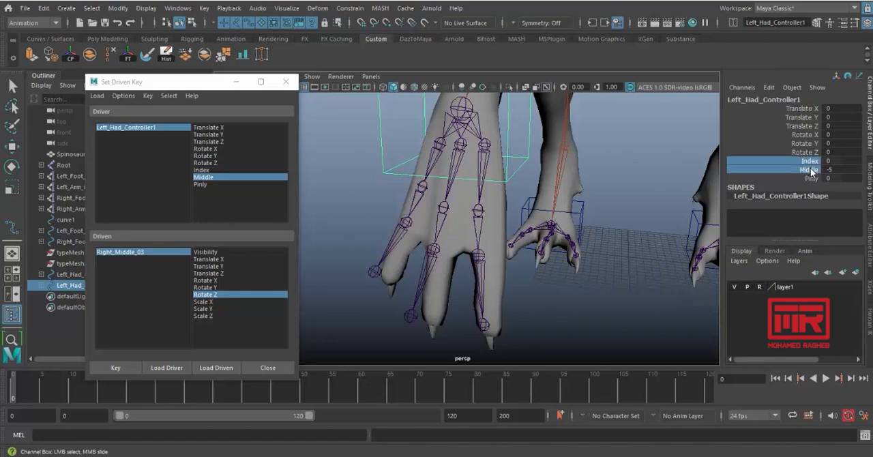
middle_drag(606, 205, 532, 232)
click(833, 169)
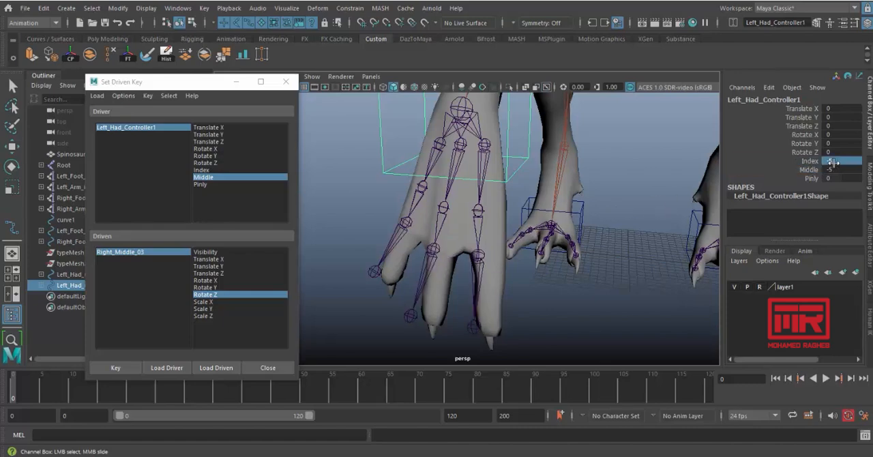
text(0)
key(Return)
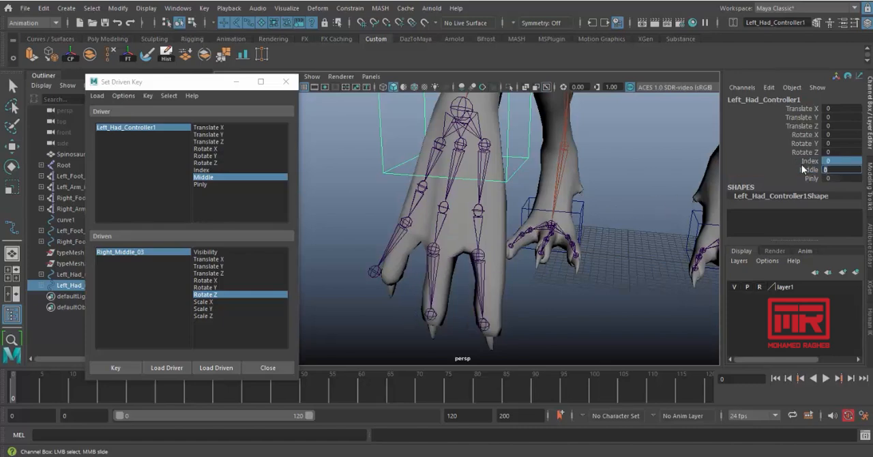
drag(805, 161, 807, 171)
middle_drag(497, 236, 420, 251)
mouse_move(528, 258)
alt+mouse_down()
mouse_move(508, 244)
mouse_move(529, 243)
alt+mouse_up()
drag(843, 161, 839, 170)
key(Return)
Load the Right_Pinky_03 joint as the driven object, with the Pinly attribute as driver and Rotate Z as driven channel
alt+drag(548, 238, 505, 233)
click(207, 184)
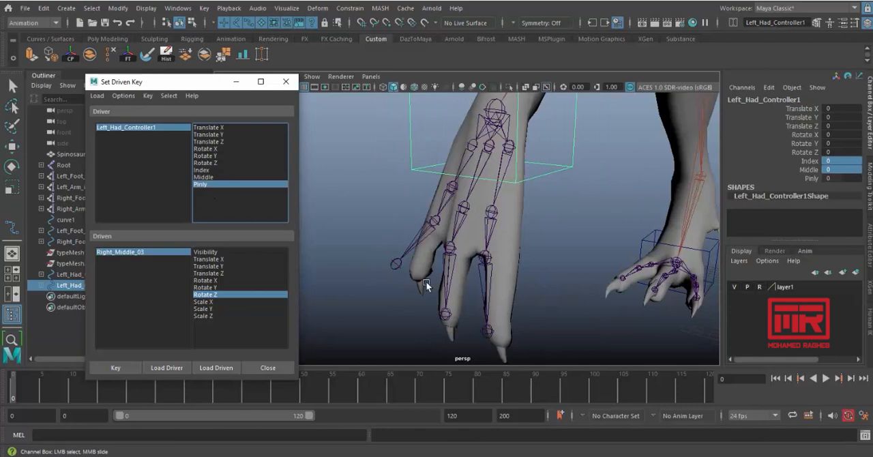
click(421, 234)
key(w)
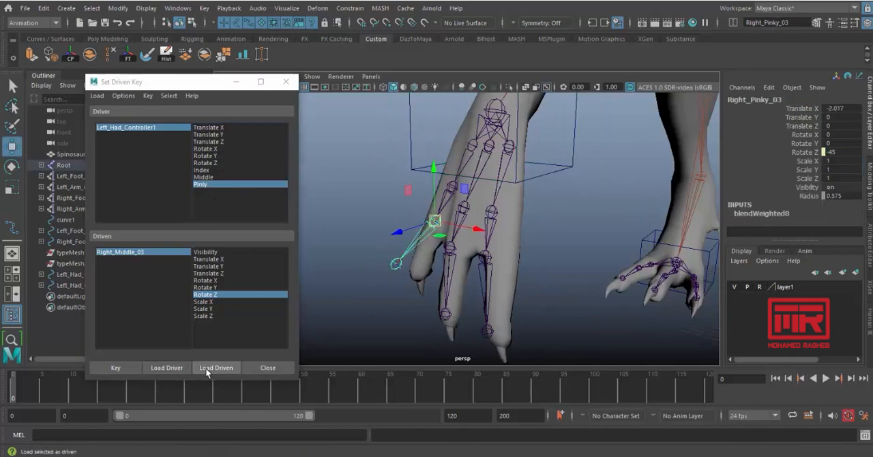
click(211, 368)
click(215, 294)
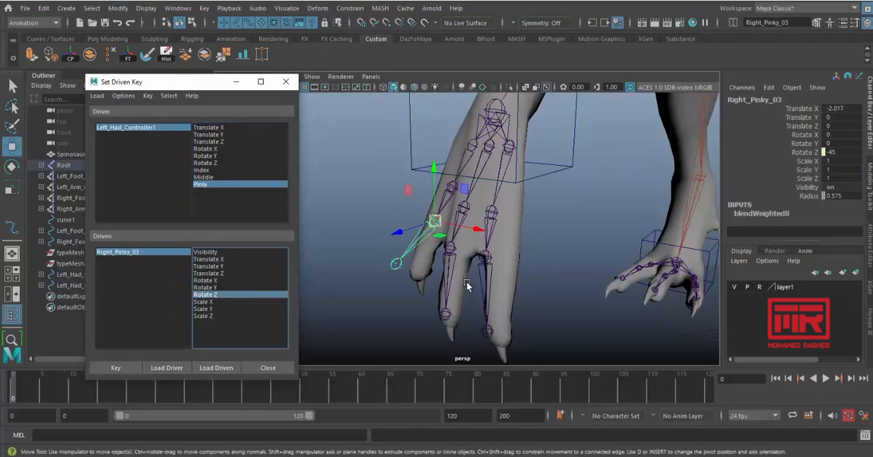
Break the existing connection on Right_Pinky_03's Rotate Z, set it to 0, and record the rest pose as a driven key
alt+drag(466, 282, 532, 279)
click(788, 152)
right_click(789, 152)
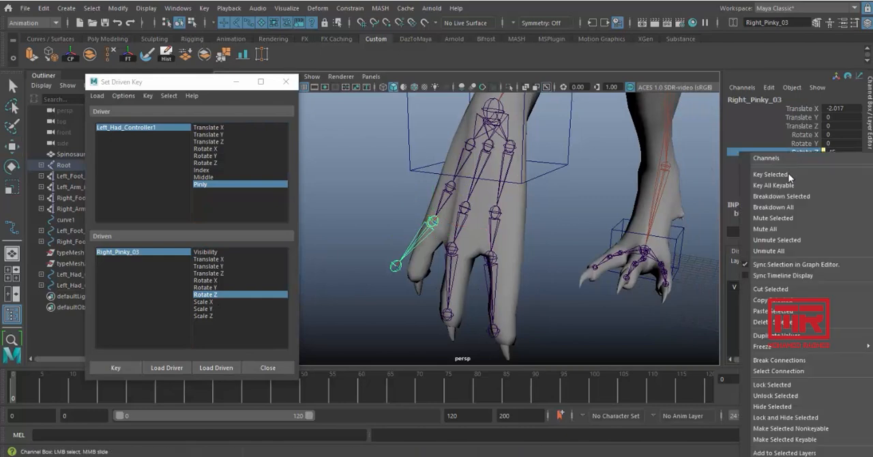
click(771, 360)
alt+drag(512, 256, 557, 153)
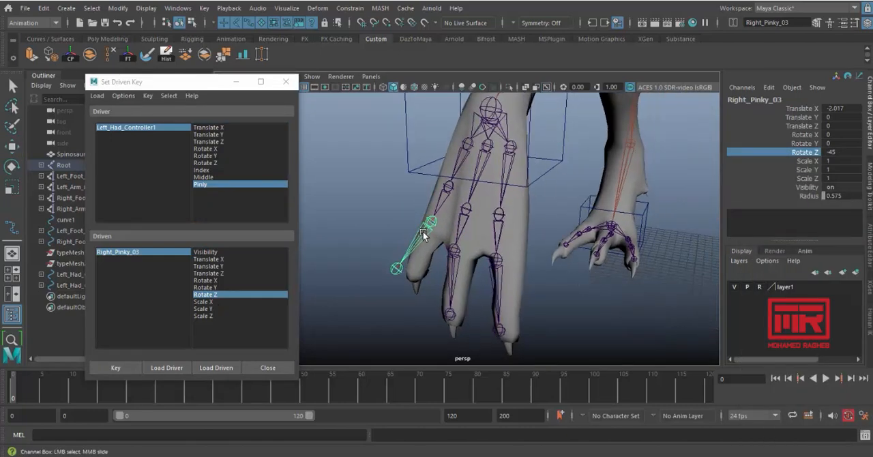
double_click(837, 152)
text(0)
key(Return)
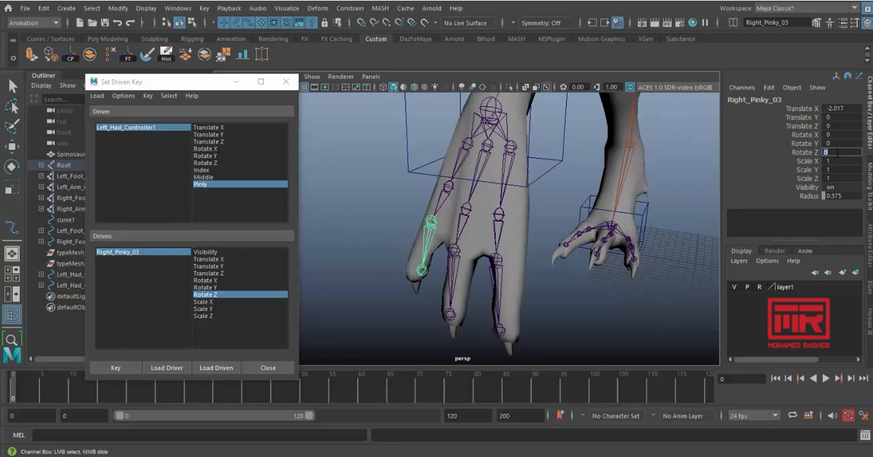
click(104, 365)
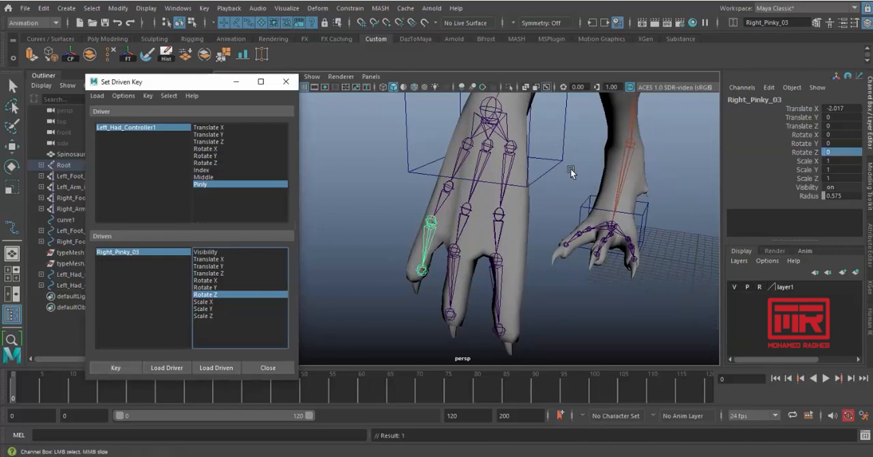
Set Left_Had_Controller1's Pinly attribute to 5 and Right_Pinky_03's Rotate Z to 66, and record this pose as a driven key
click(570, 168)
key(w)
click(800, 180)
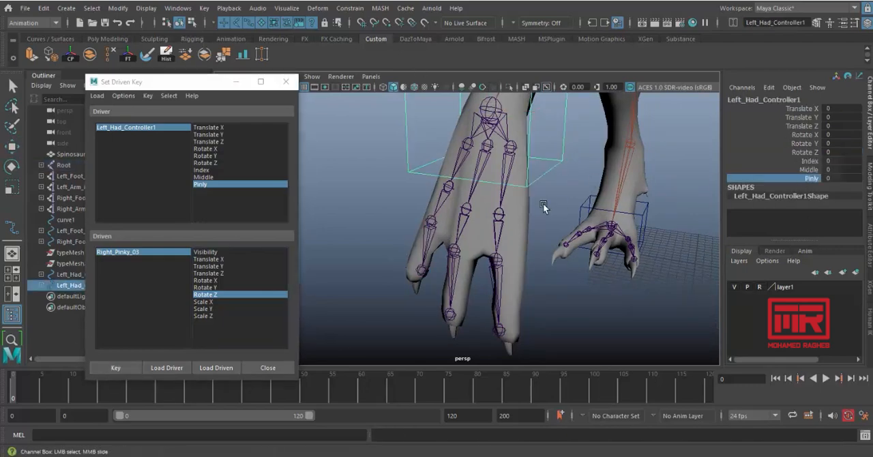
middle_drag(543, 207, 705, 203)
drag(414, 239, 436, 244)
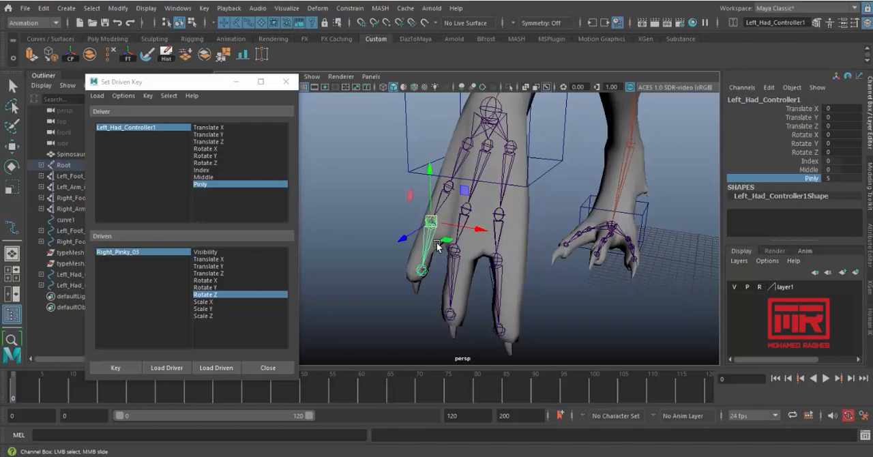
double_click(847, 152)
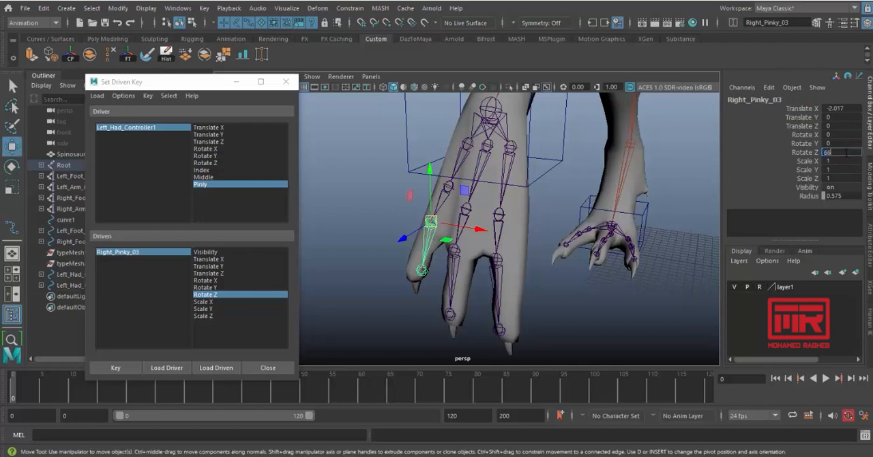
text(66)
key(Return)
click(115, 367)
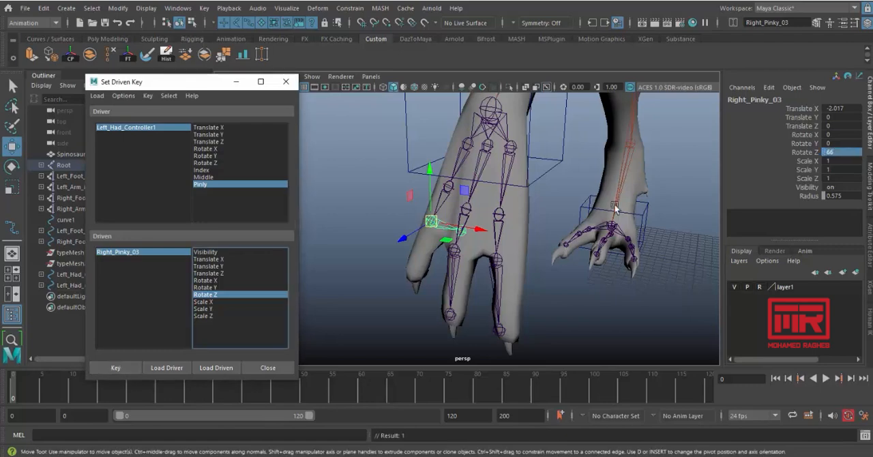
Set the controller's Pinly attribute to -5 and Right_Pinky_03's Rotate Z to -45, and record this pose as a driven key
click(545, 173)
click(802, 179)
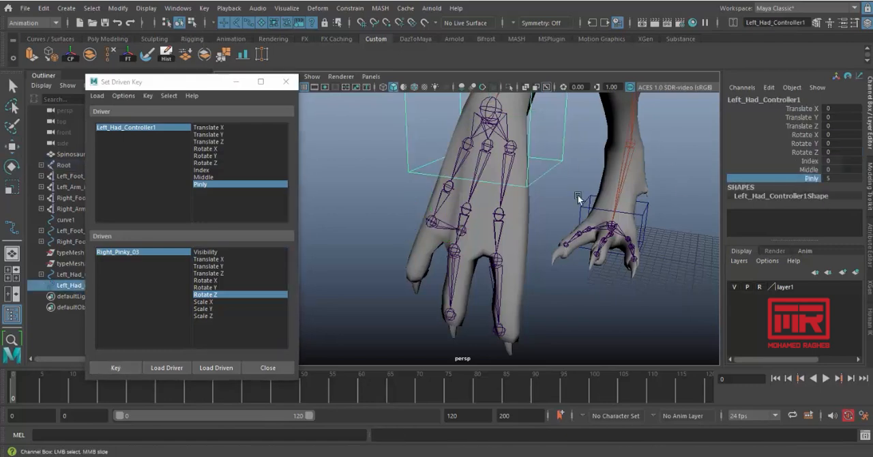
middle_drag(577, 195, 360, 256)
click(431, 238)
click(838, 152)
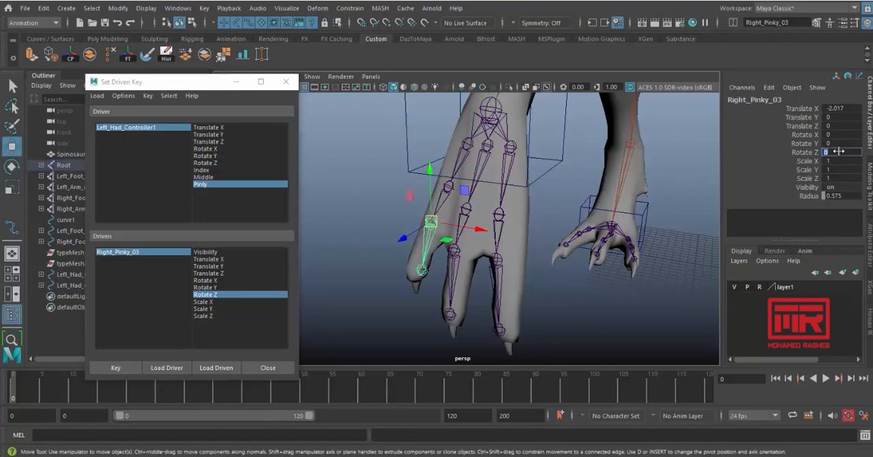
text(-45)
key(Return)
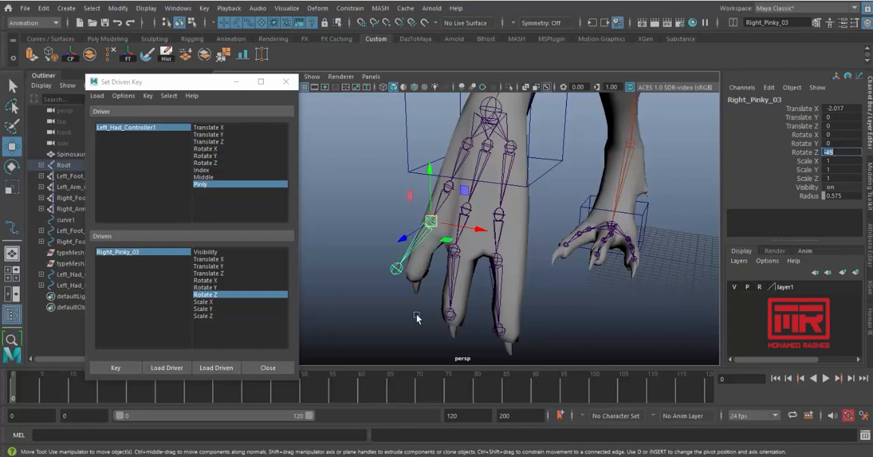
click(116, 368)
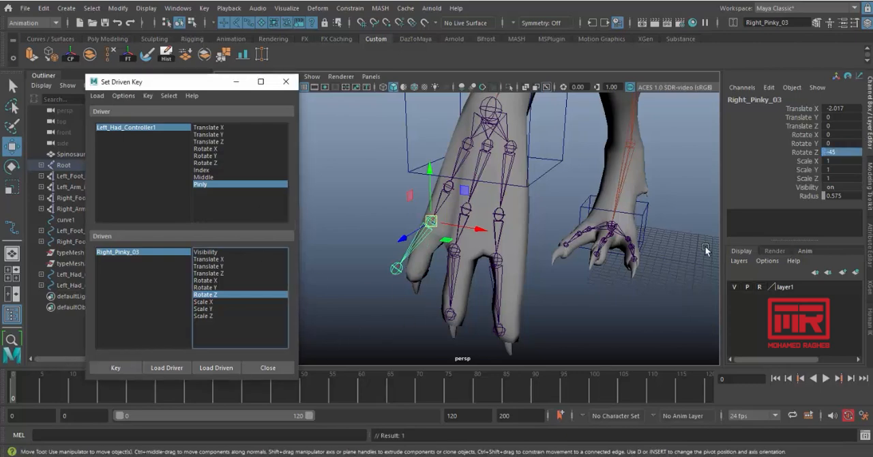
Set Left_Had_Controller1's Pinly attribute to 0 and test the bend of all three fingers with Index, Middle and Pinly together
click(148, 128)
click(148, 127)
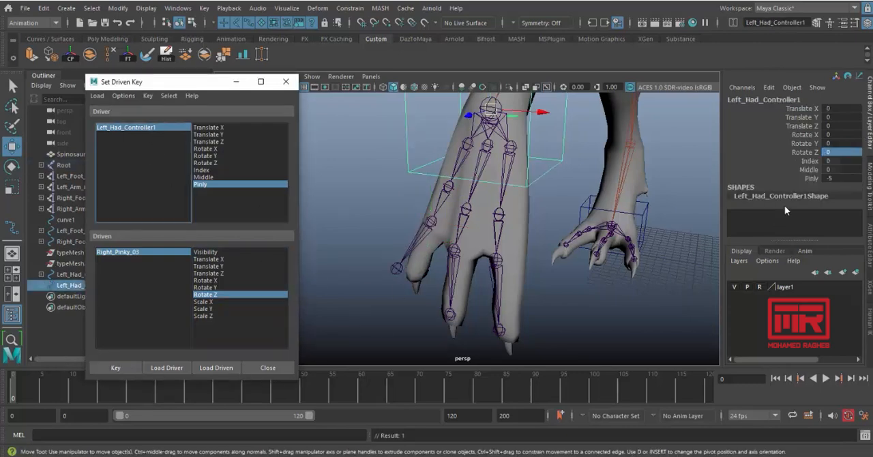
click(834, 177)
text(0)
key(Return)
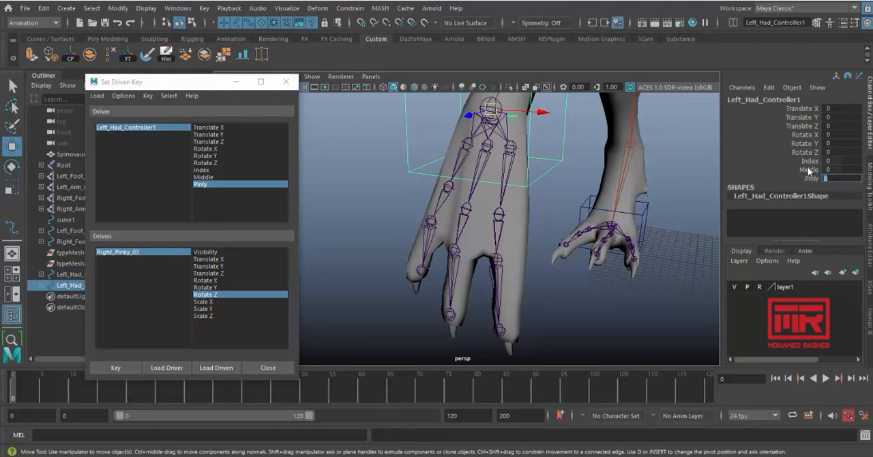
drag(809, 161, 812, 178)
middle_drag(436, 200, 553, 214)
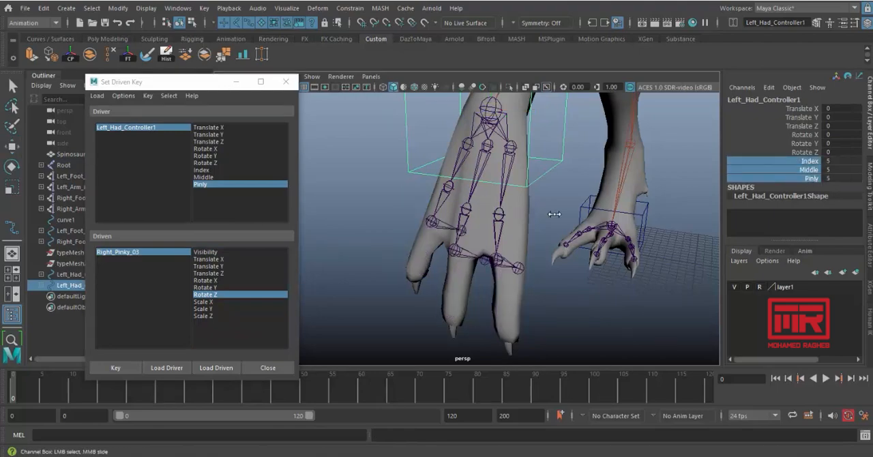
alt+right_drag(527, 252, 437, 247)
alt+drag(443, 244, 593, 220)
Test the Index, Middle and Pinly attributes on both hand controllers at once, and set all three back to 0
alt+right_drag(607, 221, 571, 225)
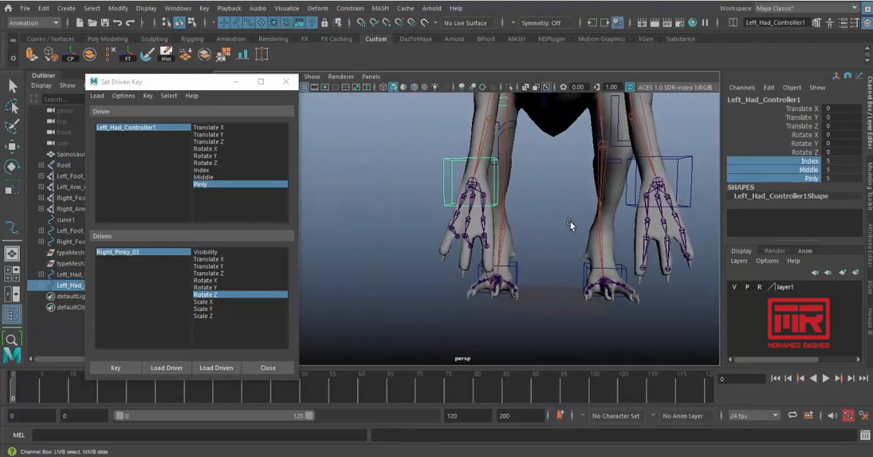
alt+drag(570, 226, 594, 226)
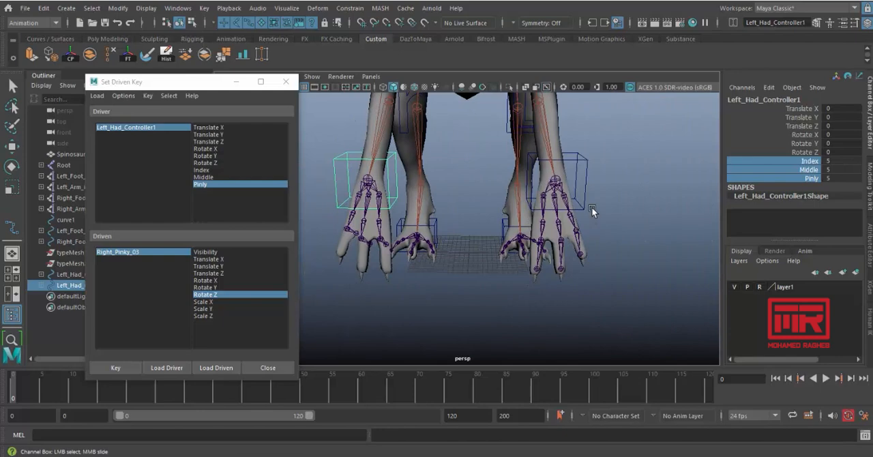
shift+click(585, 188)
key(w)
drag(811, 161, 812, 178)
middle_drag(539, 191, 495, 237)
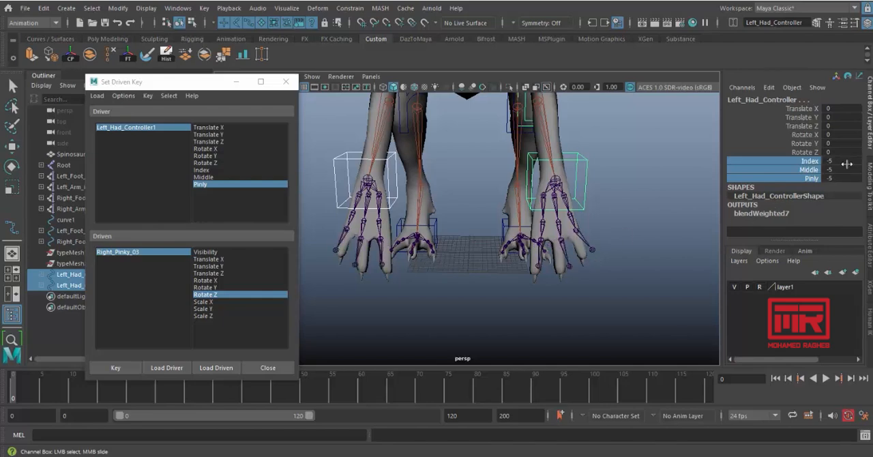
drag(849, 162, 847, 179)
text(0)
key(Return)
Close the Set Driven Key window and open the Save As dialog for the scene
click(269, 367)
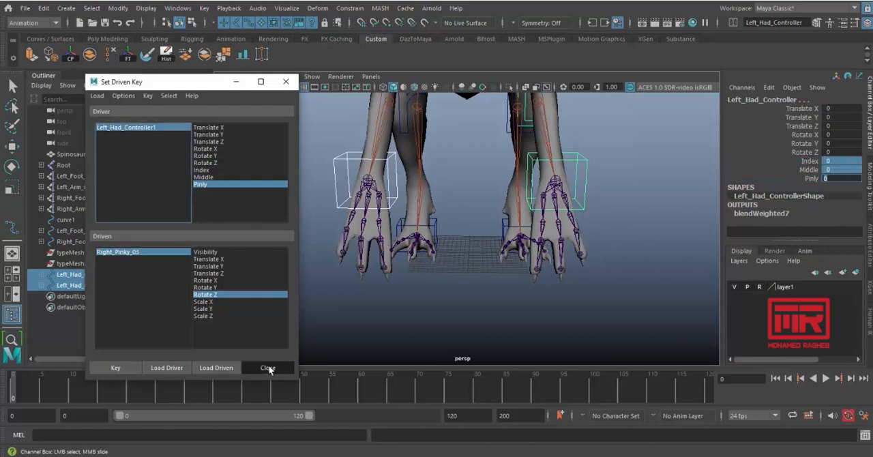
alt+right_drag(438, 232, 421, 199)
alt+middle_drag(420, 199, 446, 235)
key(w)
alt+drag(446, 235, 379, 234)
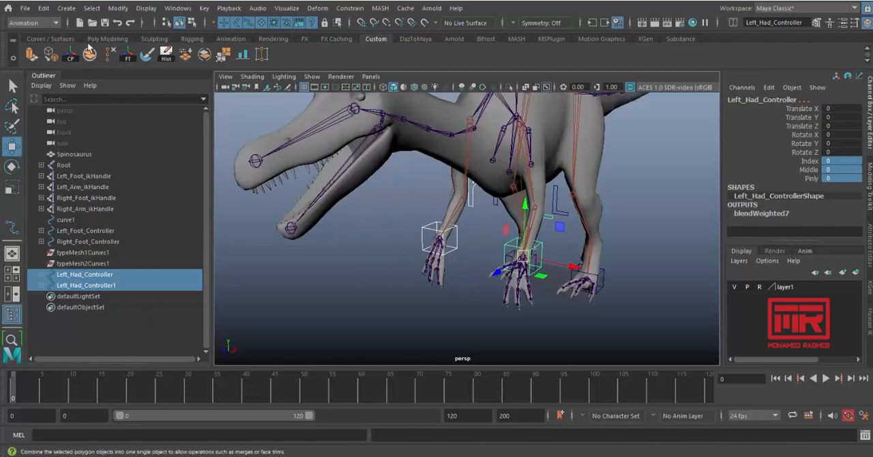
click(25, 9)
click(60, 65)
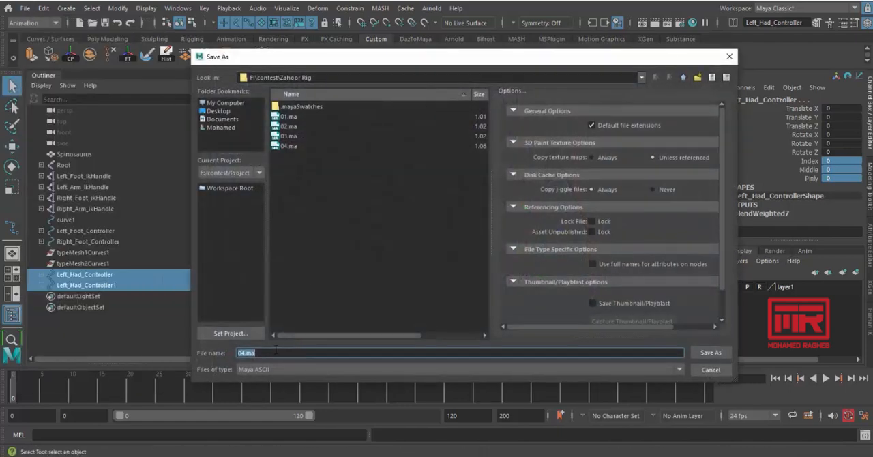